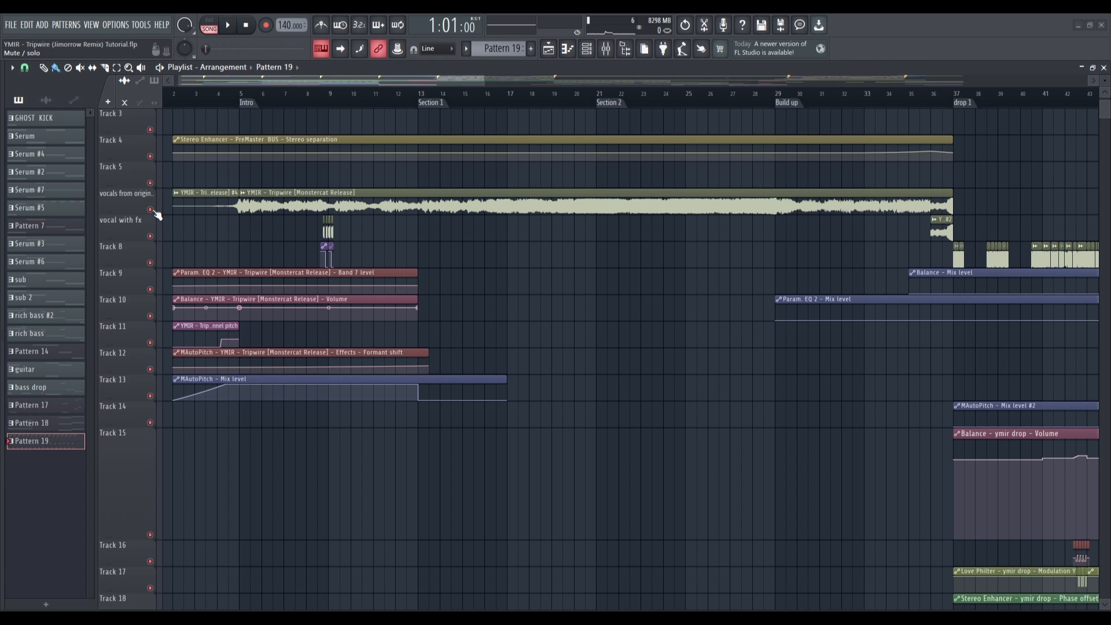
Step: Isolate the original vocals track with its automation tracks down to Track 13, audition it from bar 4, and restore all tracks
right_click(151, 211)
drag(155, 242, 153, 403)
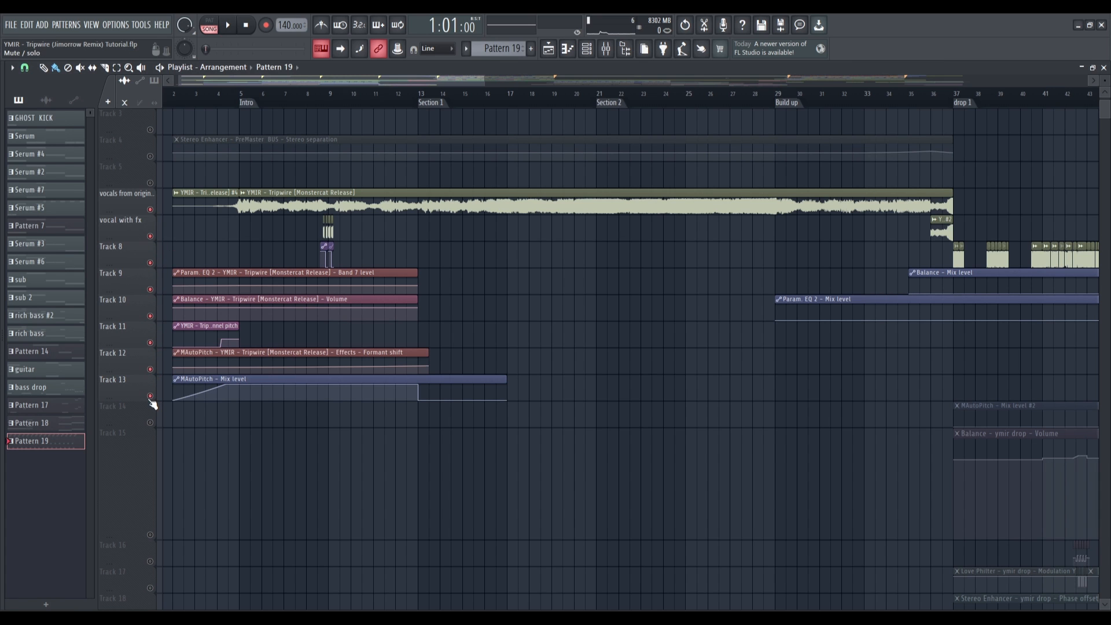
click(216, 107)
click(230, 102)
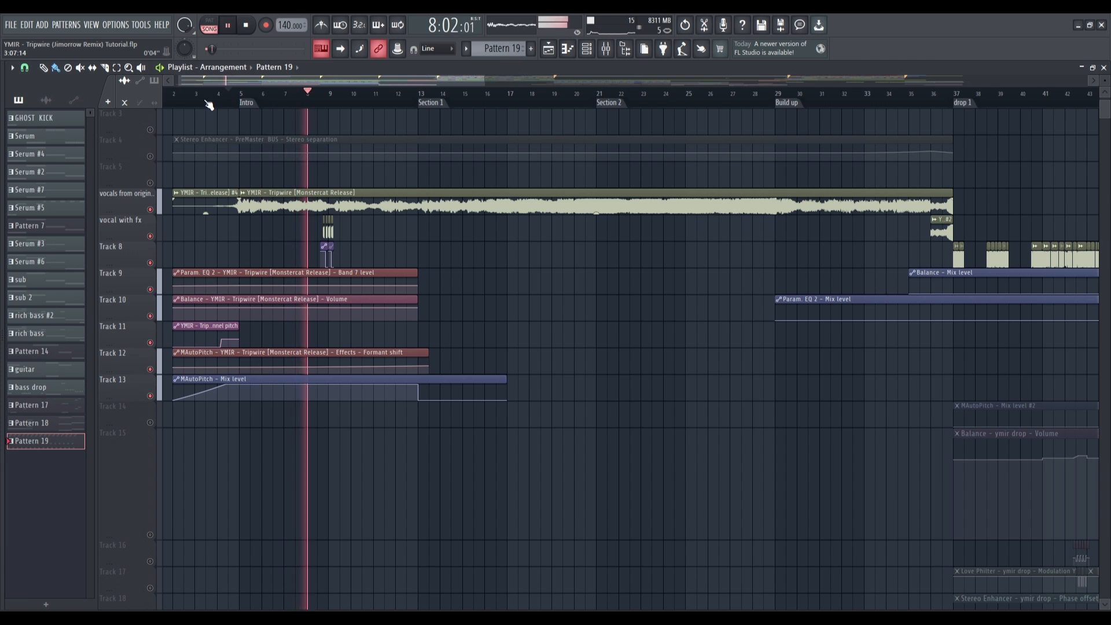
key(space)
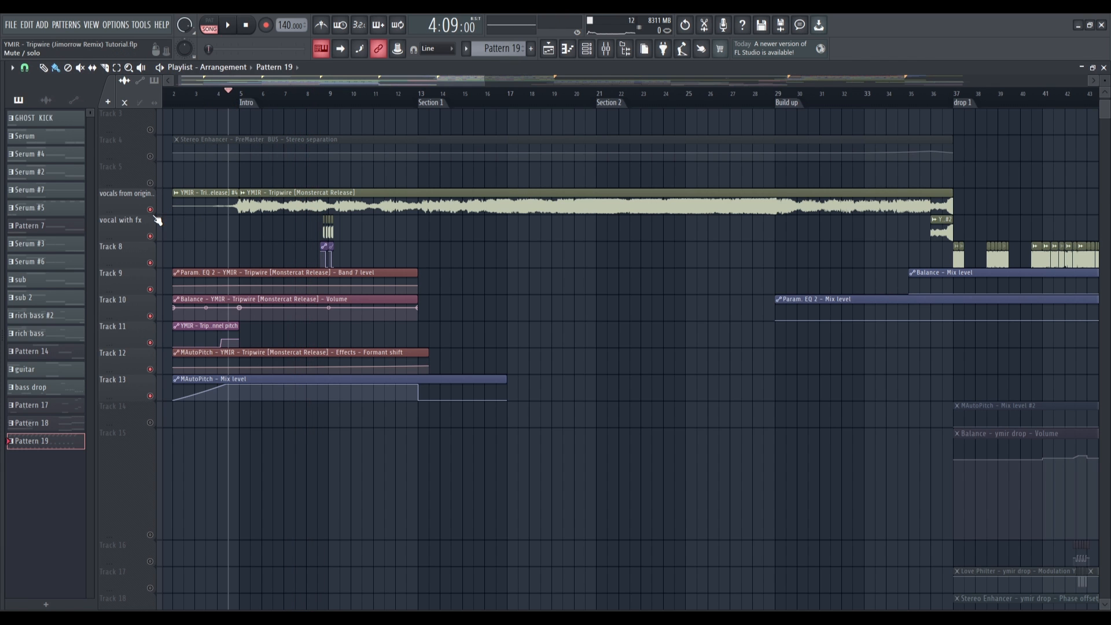
right_click(152, 213)
right_click(153, 213)
Step: Add a Fruity Granulizer channel to the channel rack, look over its settings, and close its window
scroll(257, 237, up, 2)
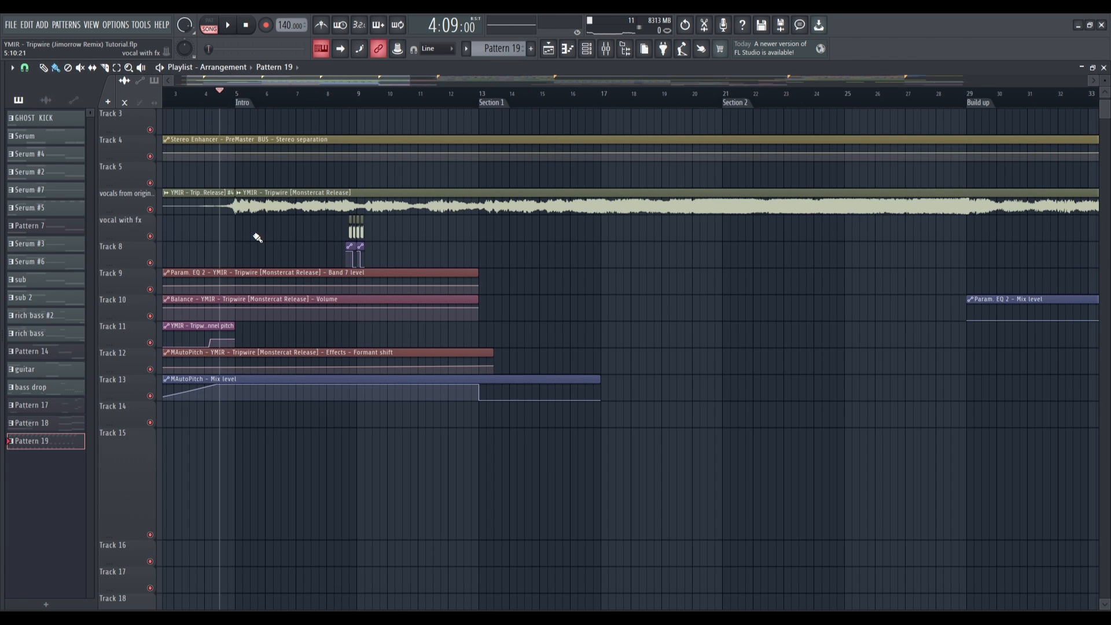
click(590, 51)
click(920, 461)
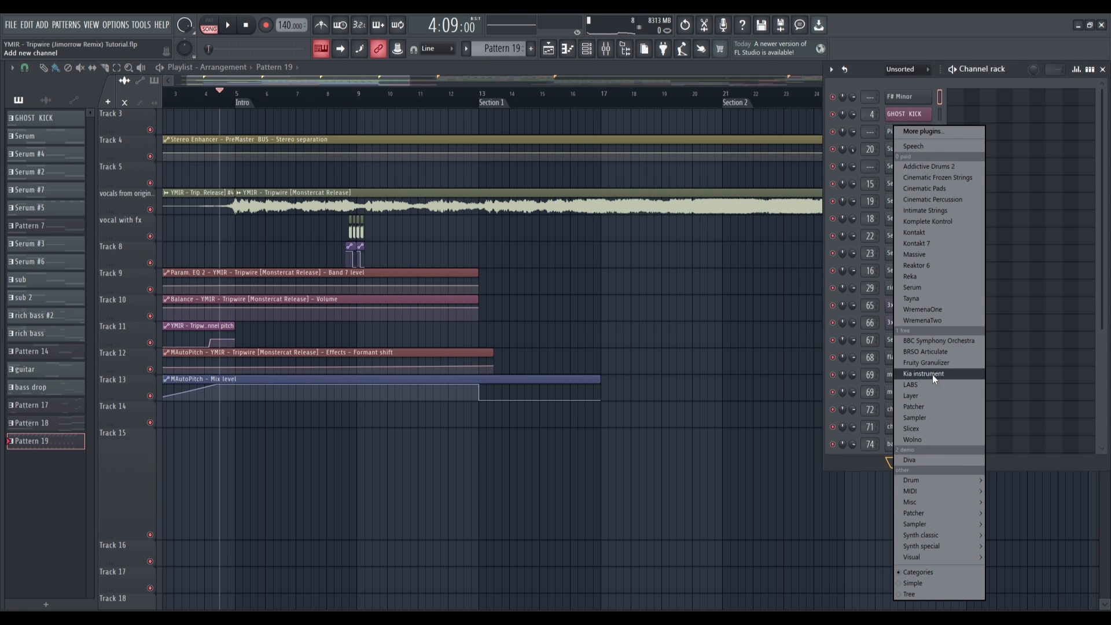
click(927, 363)
drag(241, 169, 528, 252)
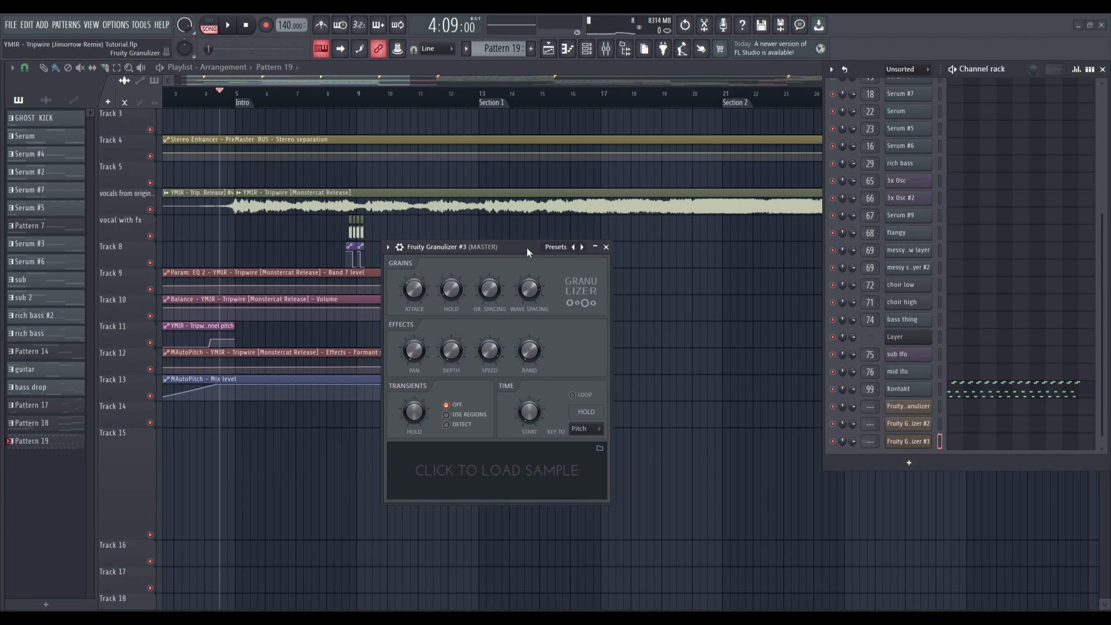
click(606, 247)
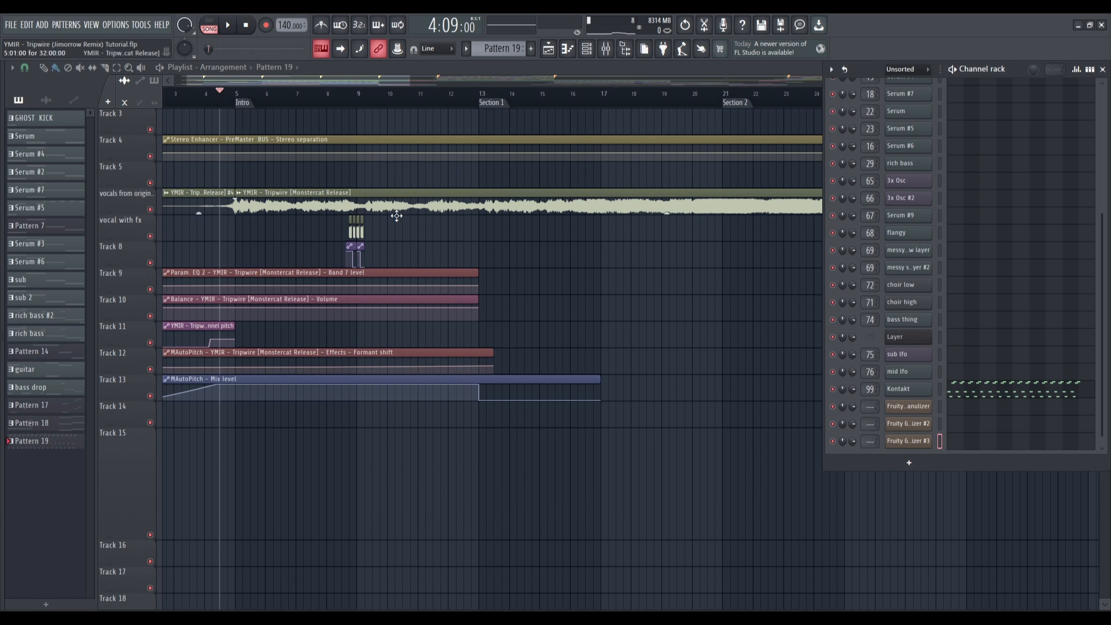
Step: Solo the "vocal with fx" track together with Track 8 and audition its chops from bar 8
right_click(149, 236)
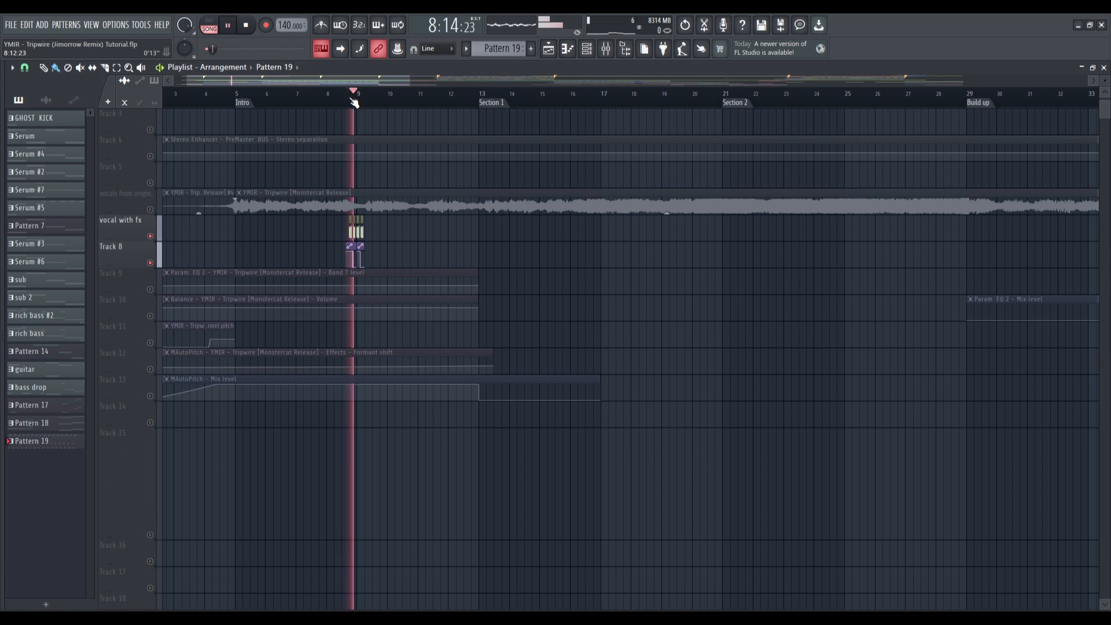
key(space)
scroll(152, 288, up, 3)
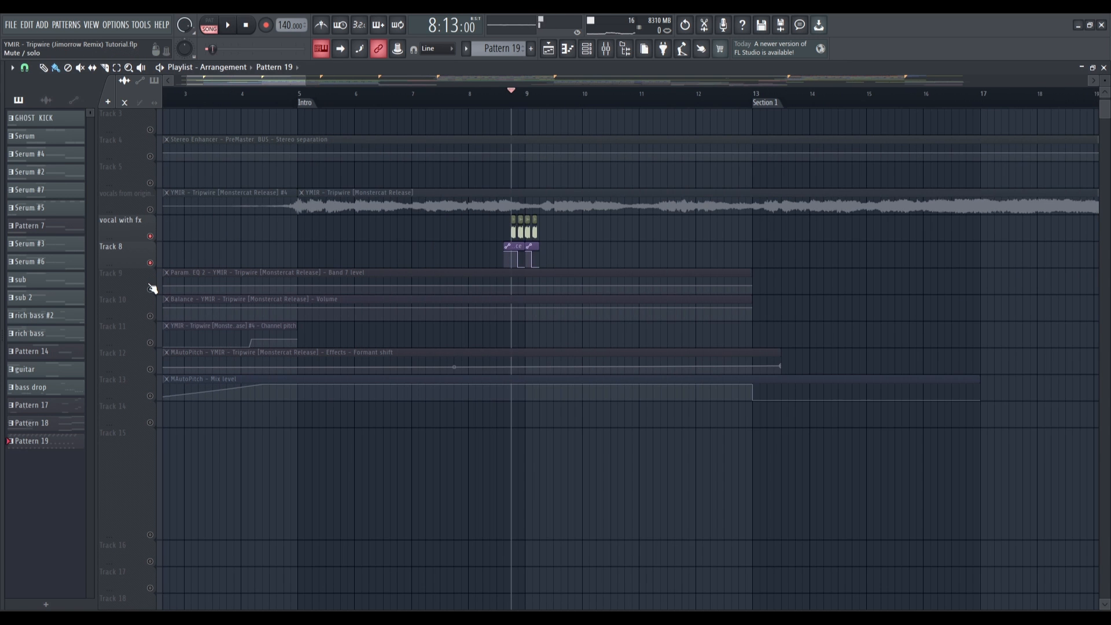
Step: Make "flume ymir 1" the only audible track and audition its vocal chop loop from bar 5
scroll(155, 289, down, 15)
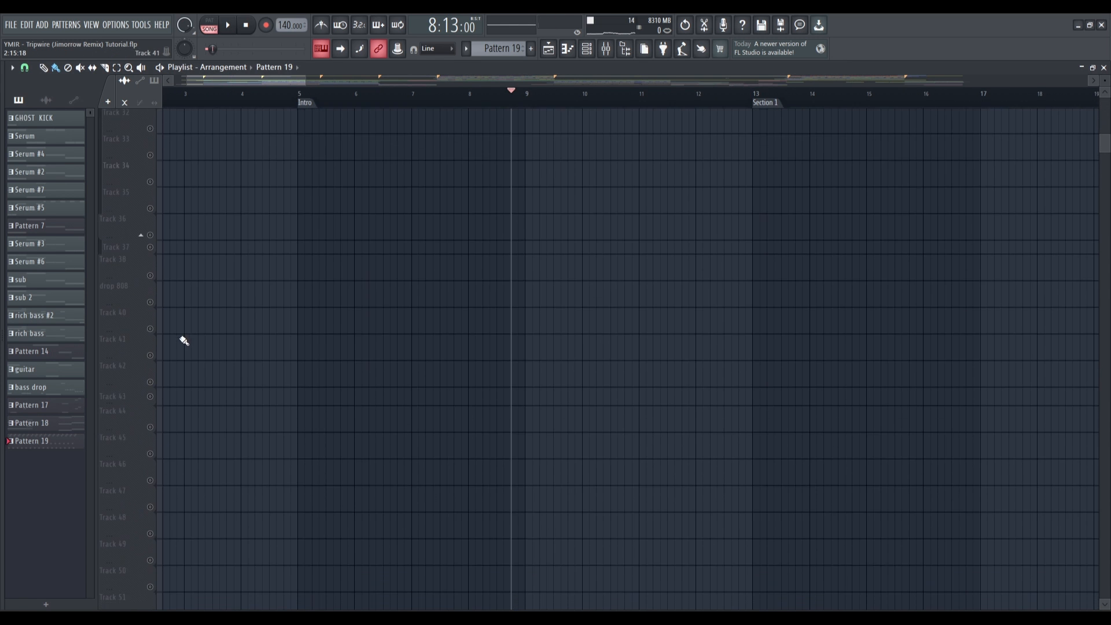
scroll(199, 368, down, 3)
click(154, 377)
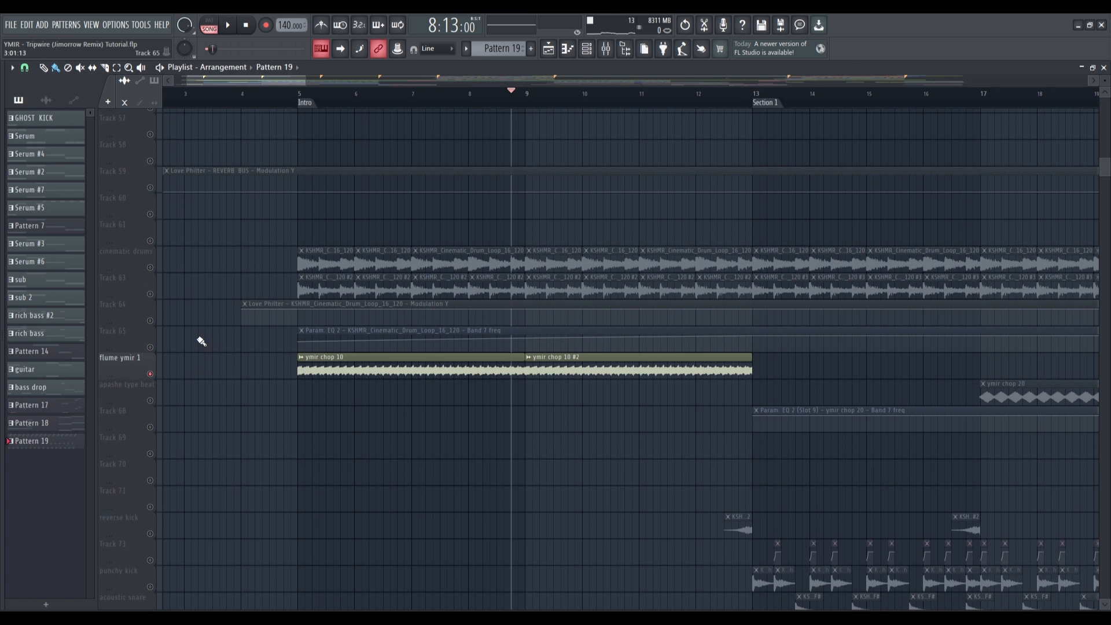
click(329, 98)
key(space)
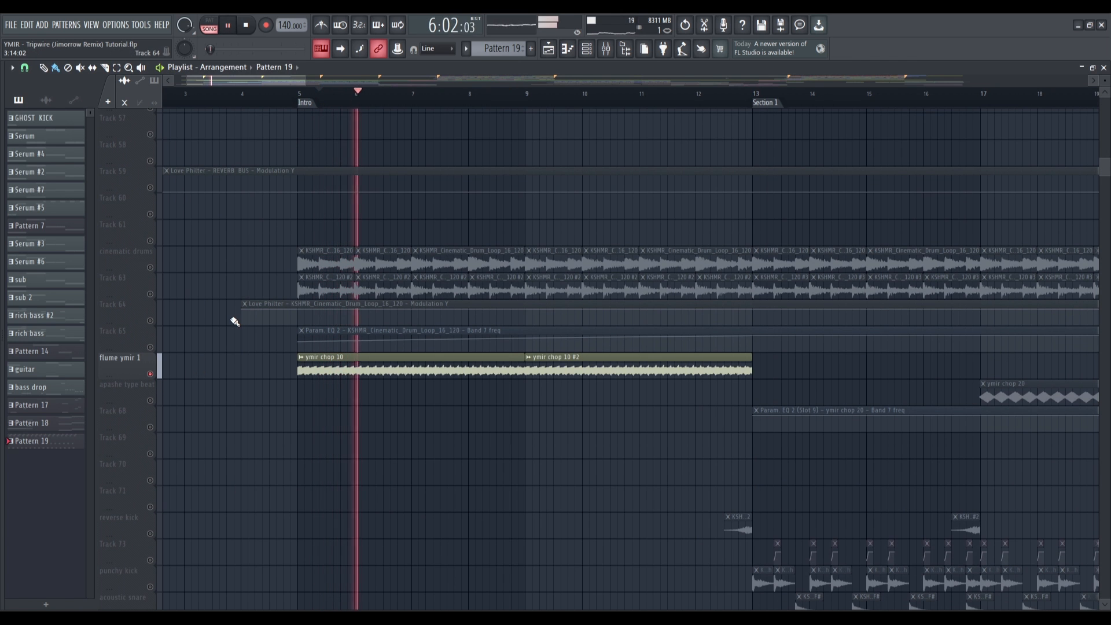
key(space)
Step: Isolate "flume ymir 2" with its automation on Tracks 85 and 86, and play the chop from bar 8
scroll(218, 347, down, 7)
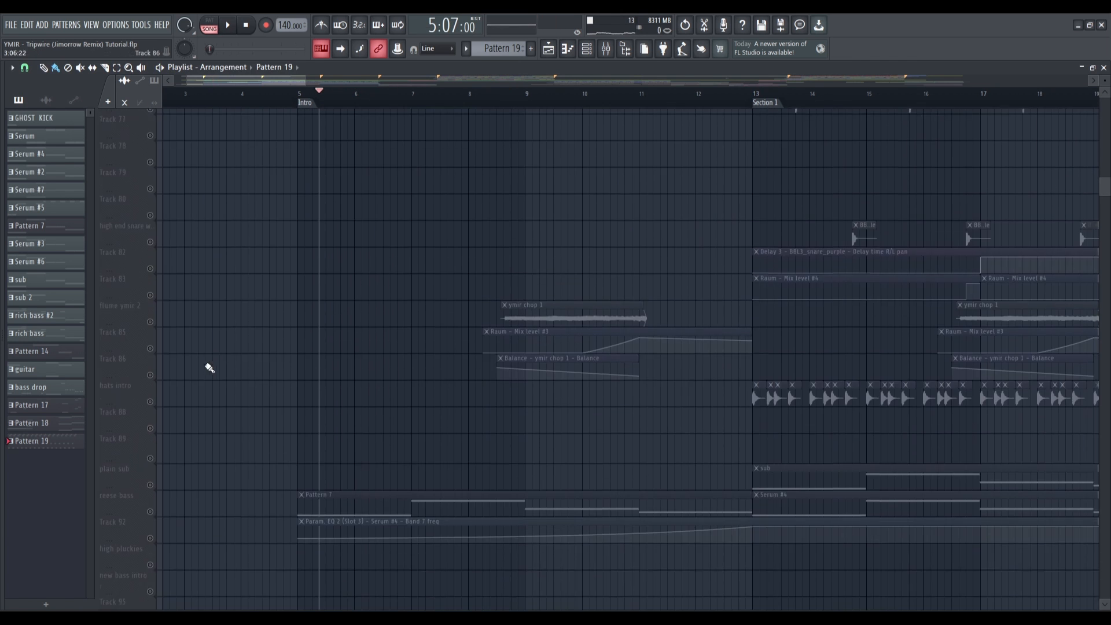
drag(150, 320, 150, 374)
key(space)
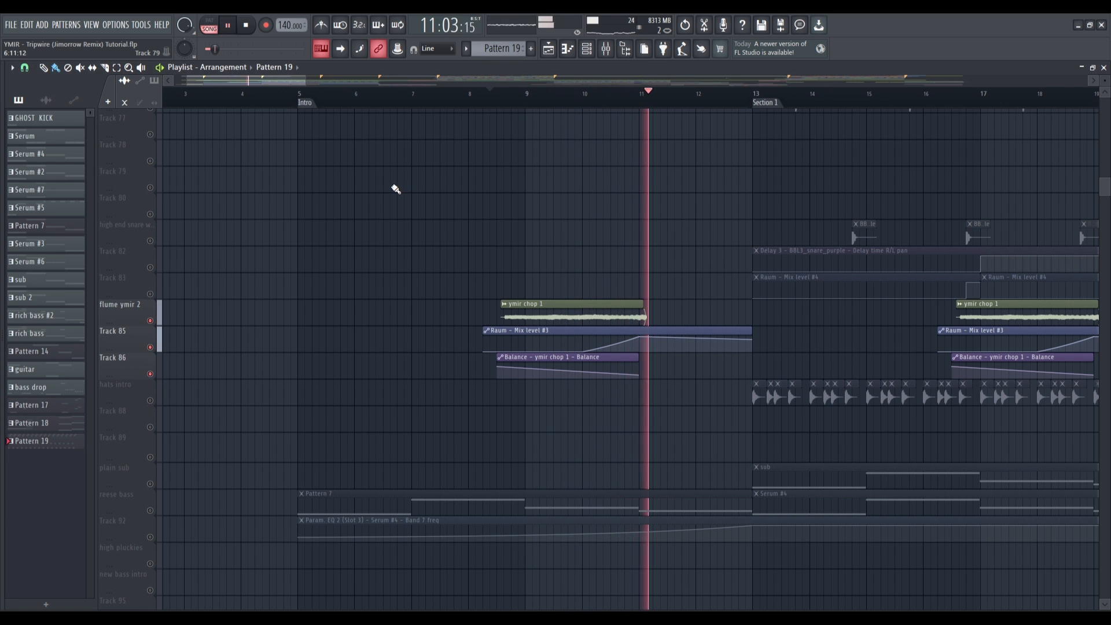
key(space)
Step: Isolate the cinematic drums with Tracks 63 to 65, and audition them from bar 5 and again from bar 12
scroll(390, 220, down, 4)
scroll(199, 255, up, 14)
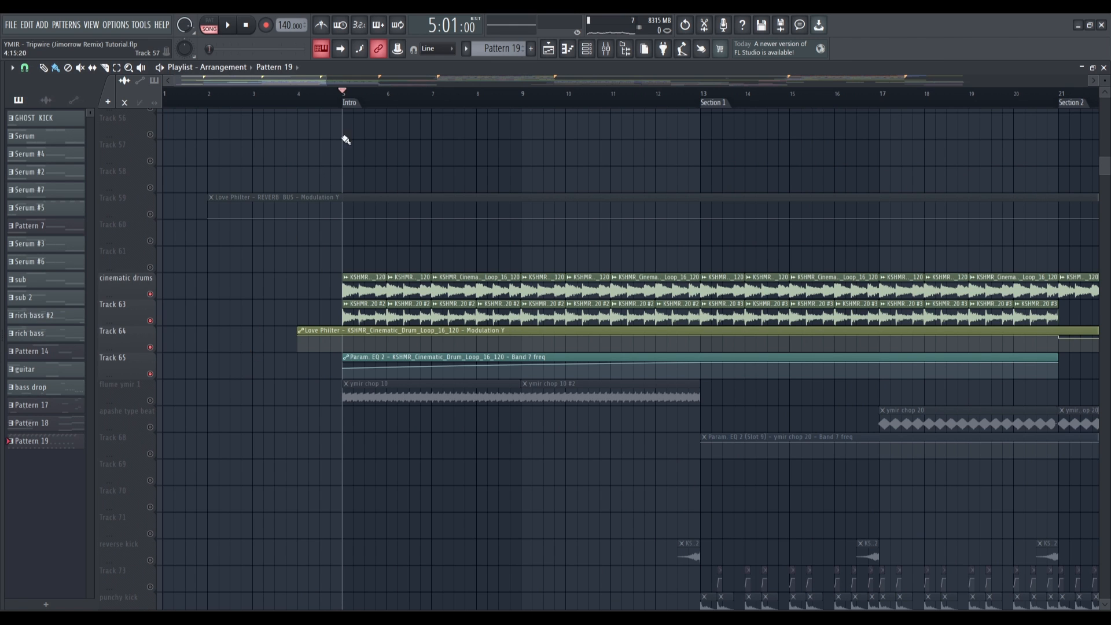
key(space)
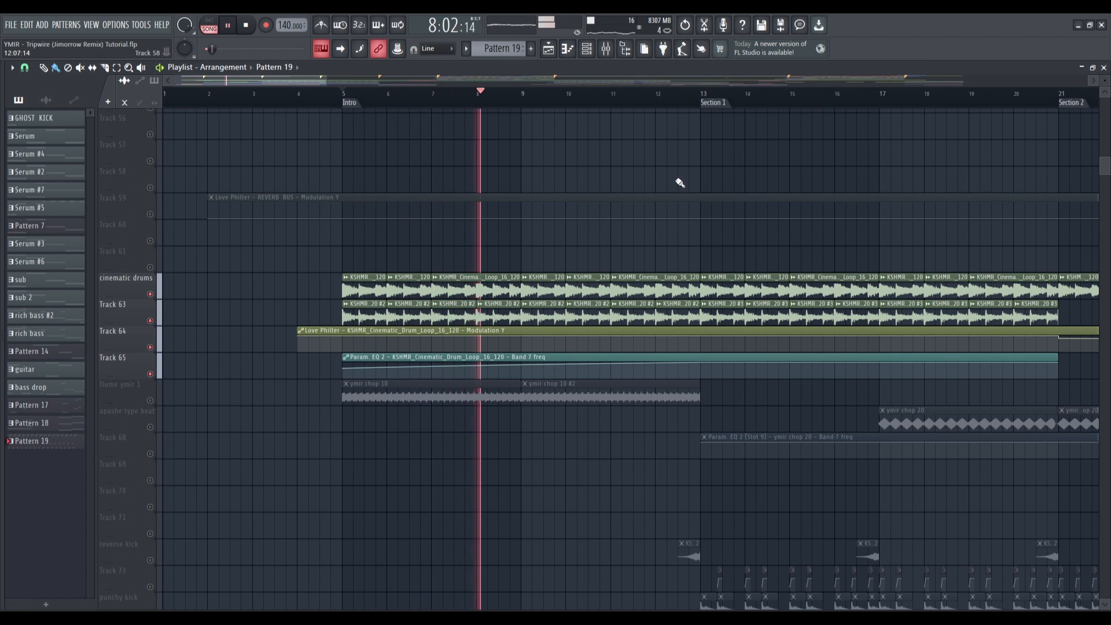
click(677, 99)
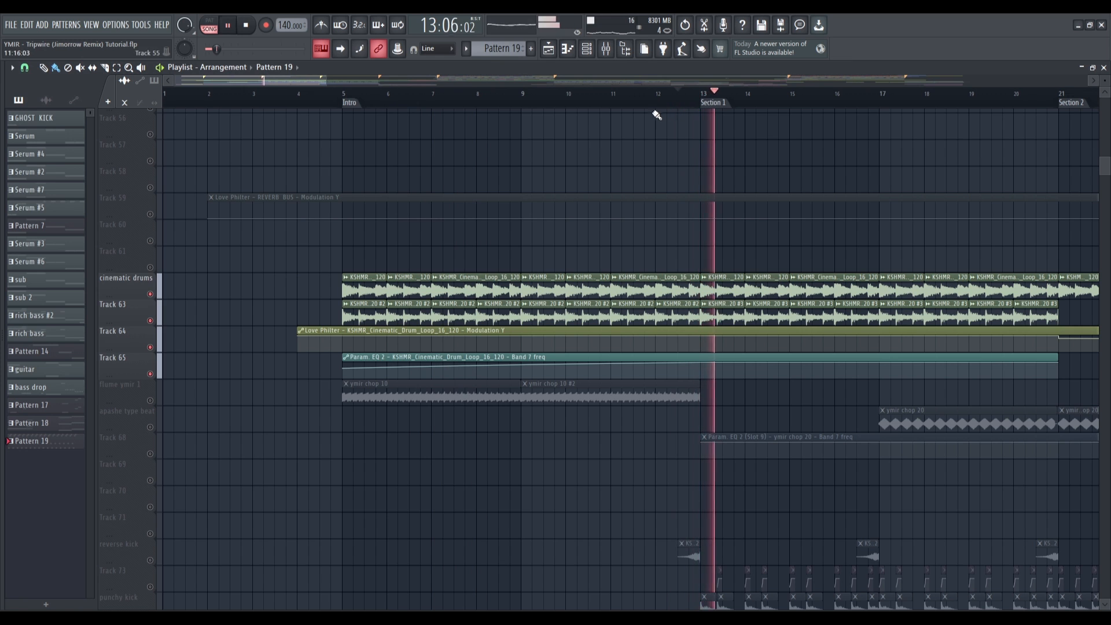
key(space)
Step: Isolate the reese bass with its EQ automation on Track 92 and audition it from bar 5
scroll(159, 363, down, 10)
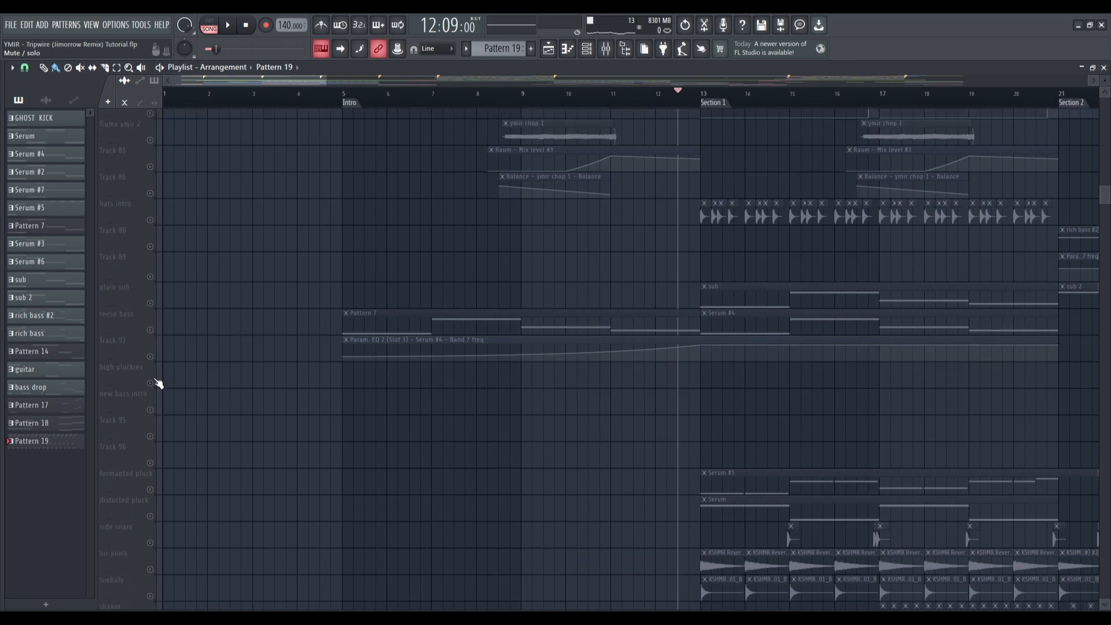
click(150, 298)
click(149, 324)
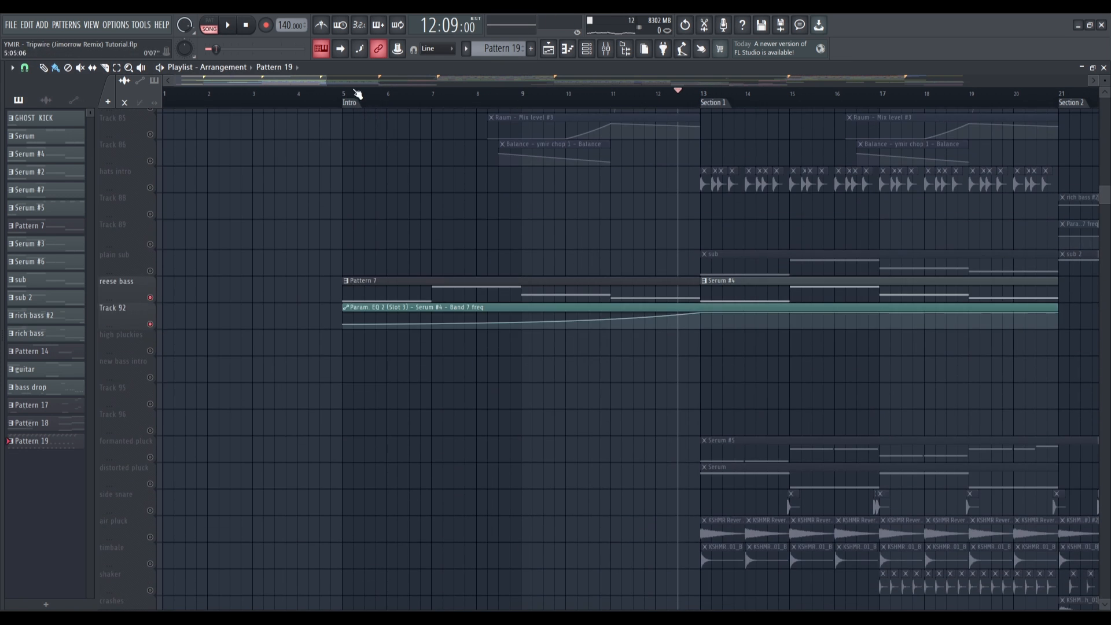
click(347, 95)
key(space)
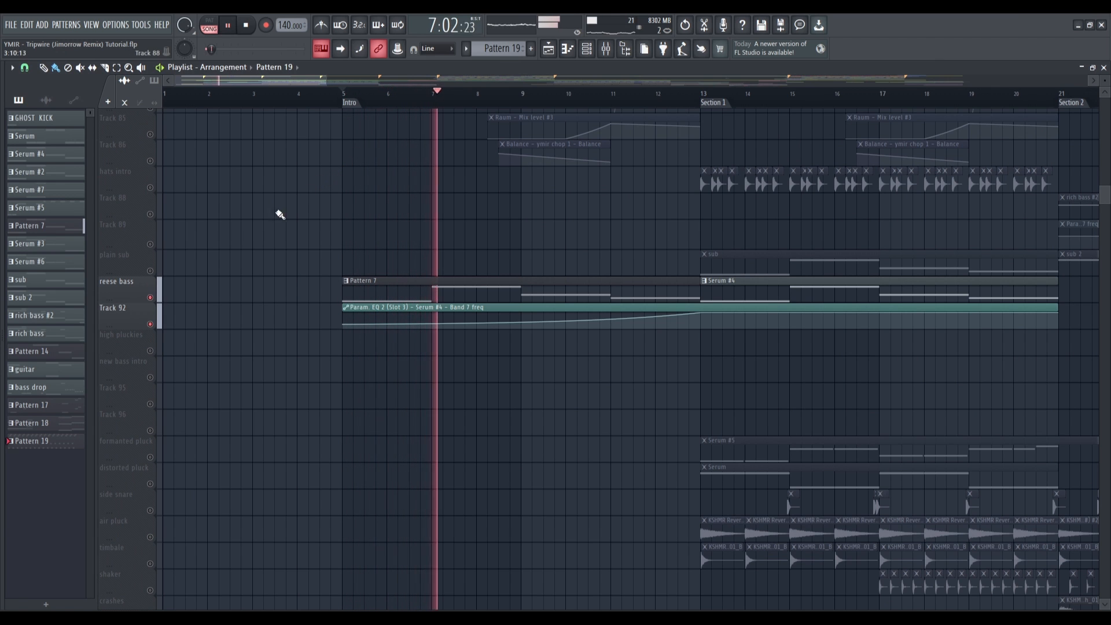
key(space)
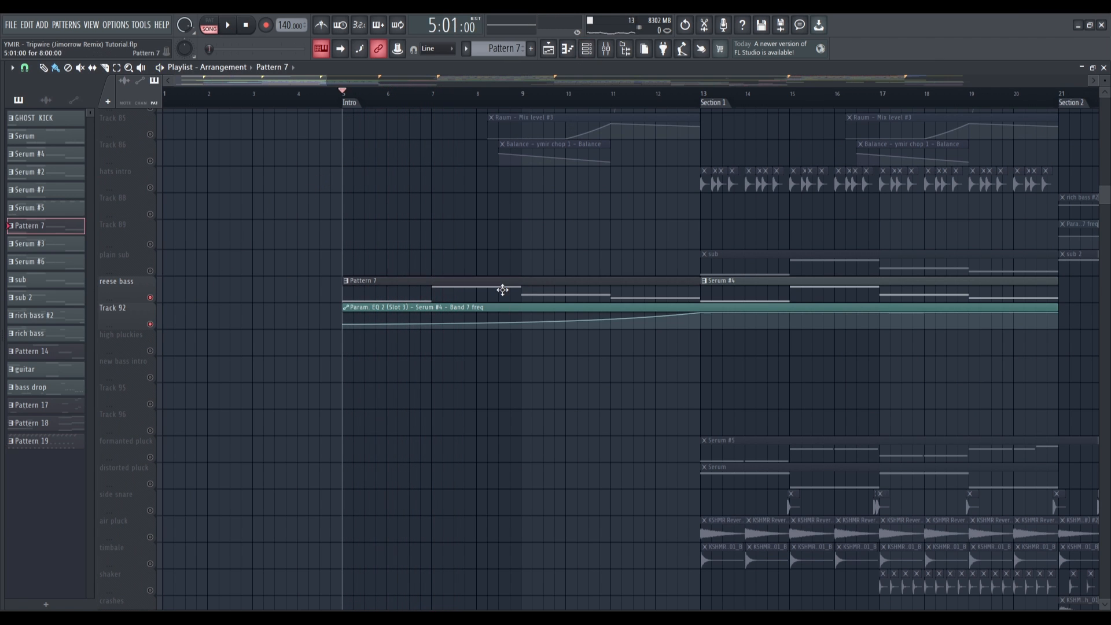
Step: Open the Serum #7 instrument of the reese bass, examine its oscillator and effects settings, and close it
click(588, 50)
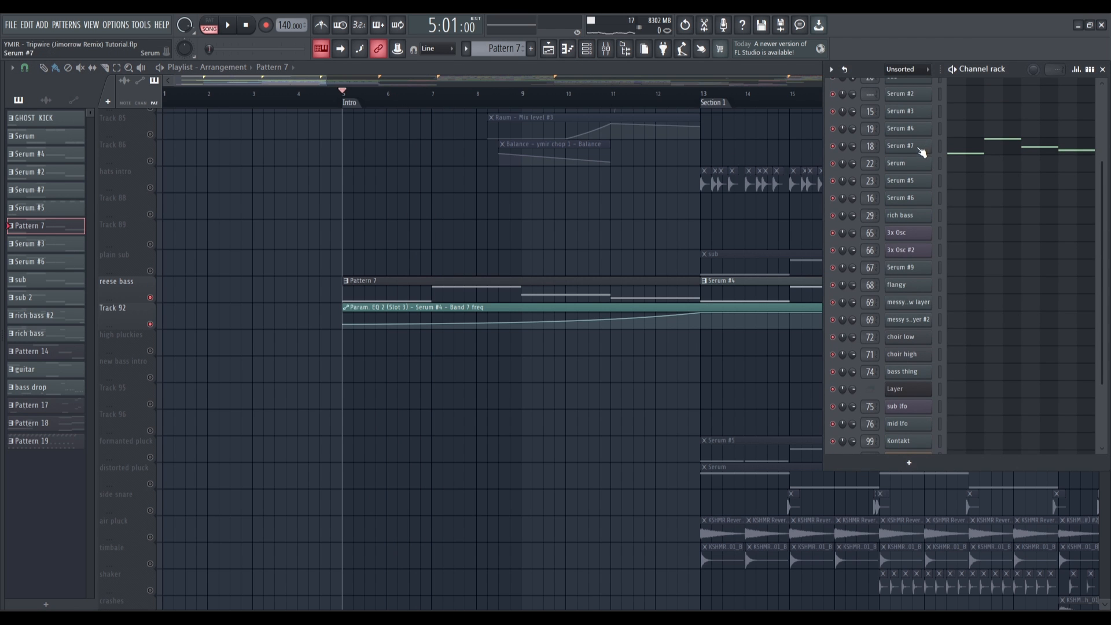
click(921, 152)
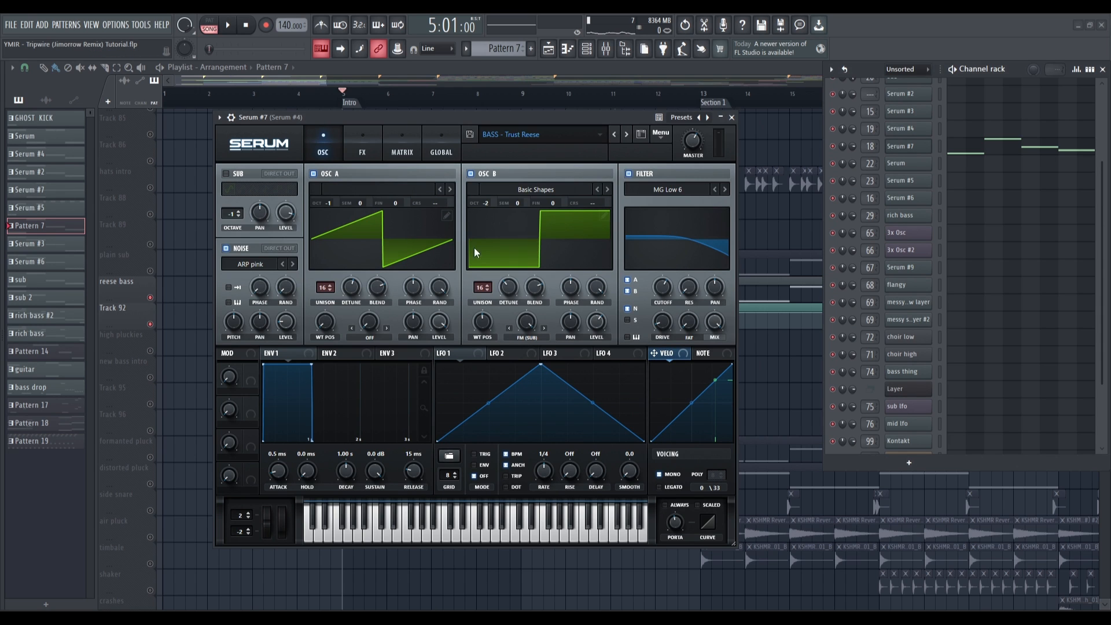
click(362, 148)
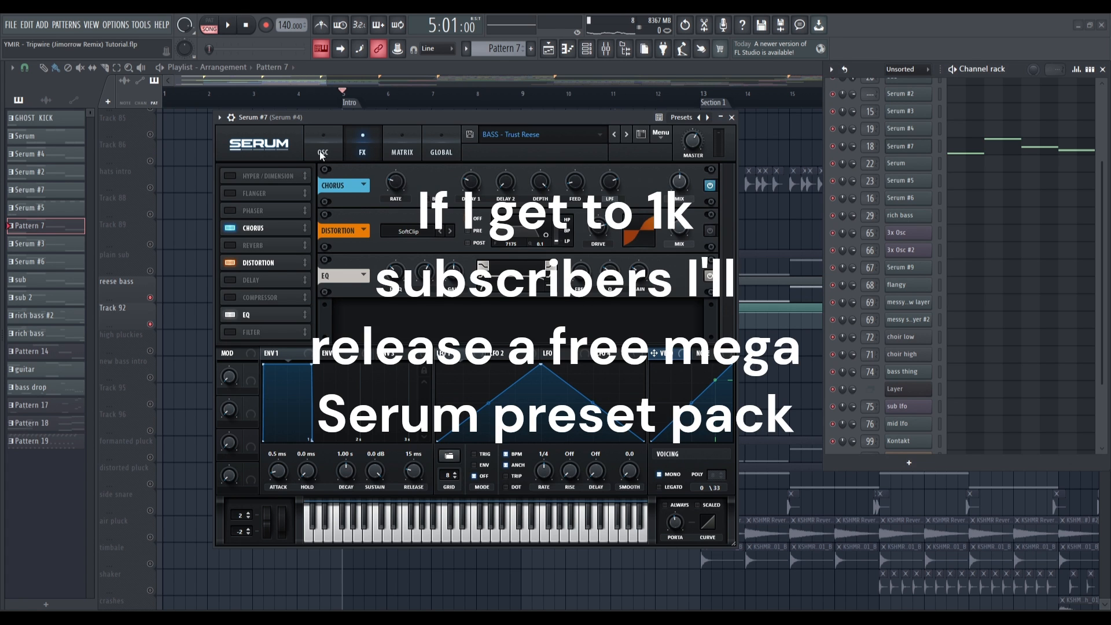
click(323, 152)
click(732, 118)
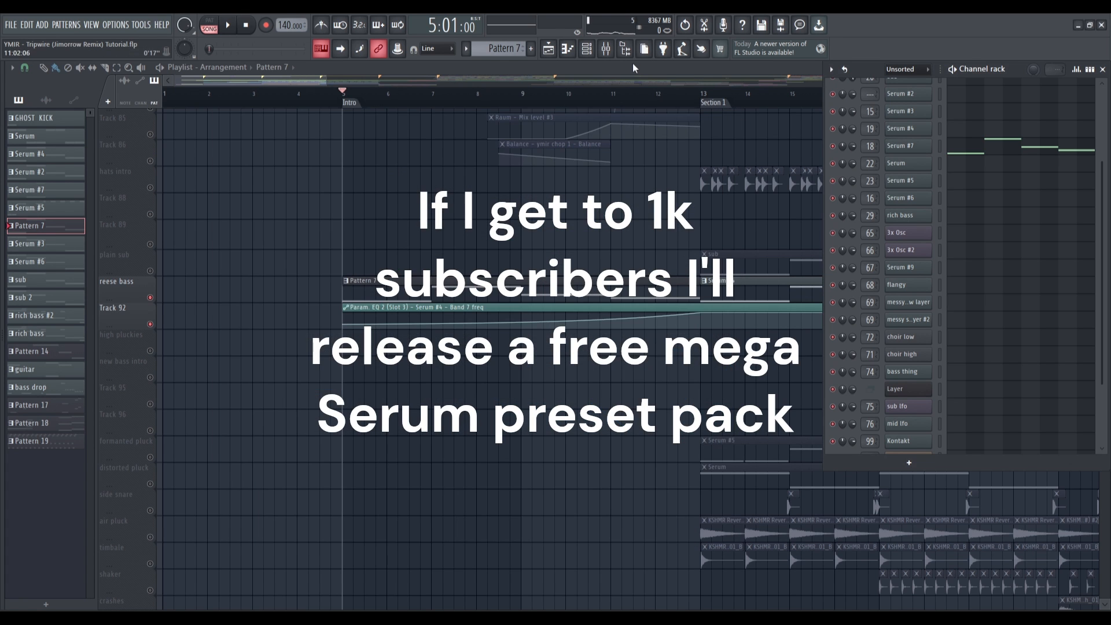
Step: Inspect the OTT and Fruity parametric EQ 2 effects on mixer track 18, Serum #4, then close the mixer
click(608, 51)
key(space)
click(478, 399)
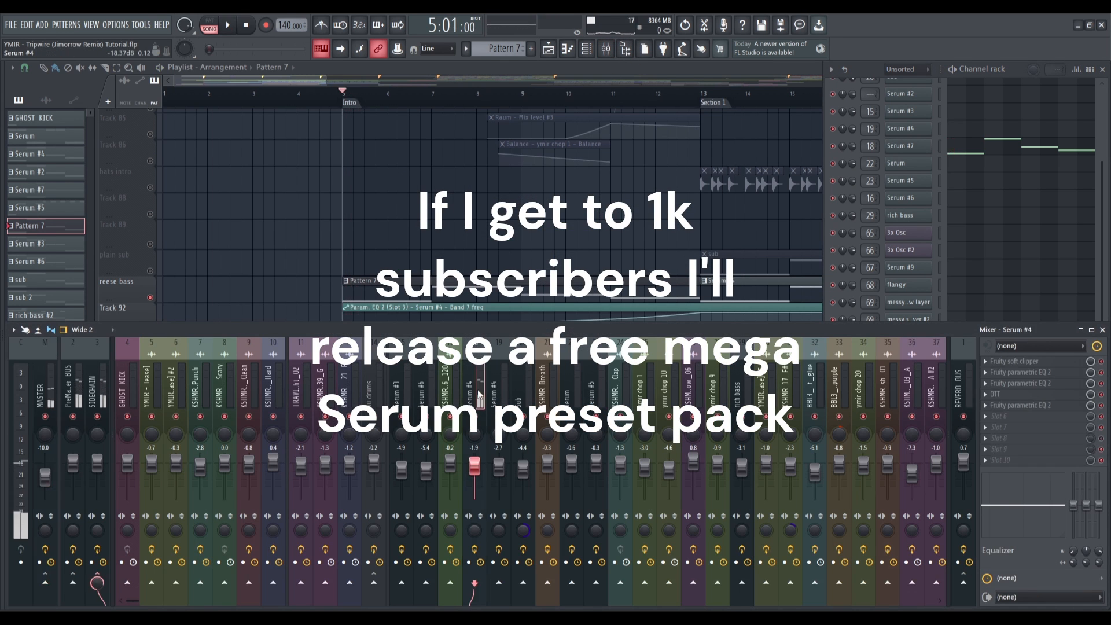
click(1010, 395)
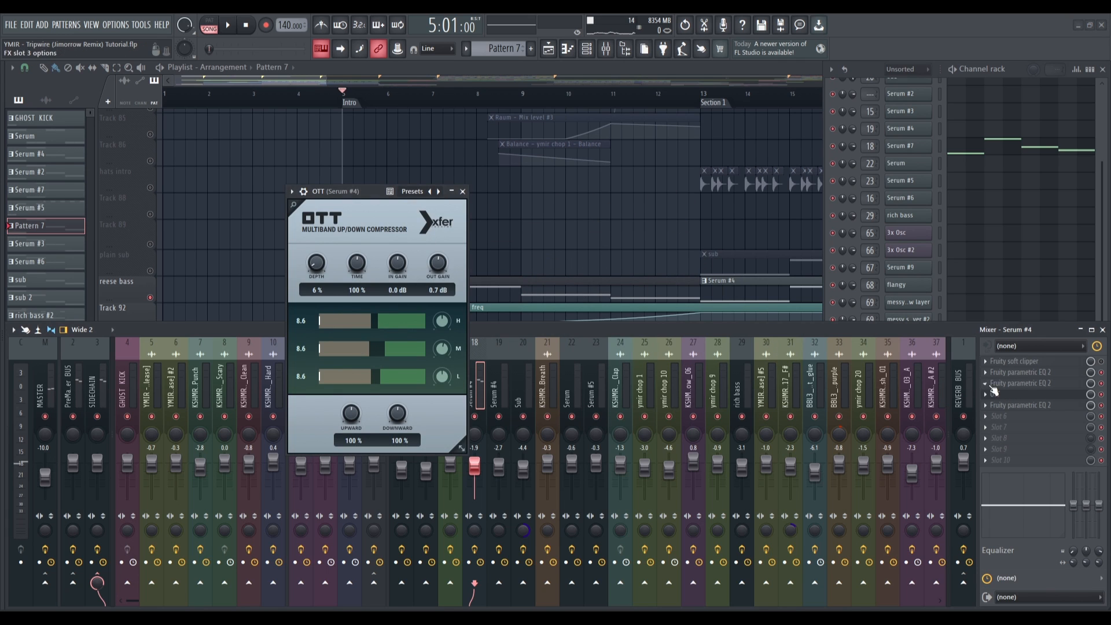
click(994, 393)
click(1027, 405)
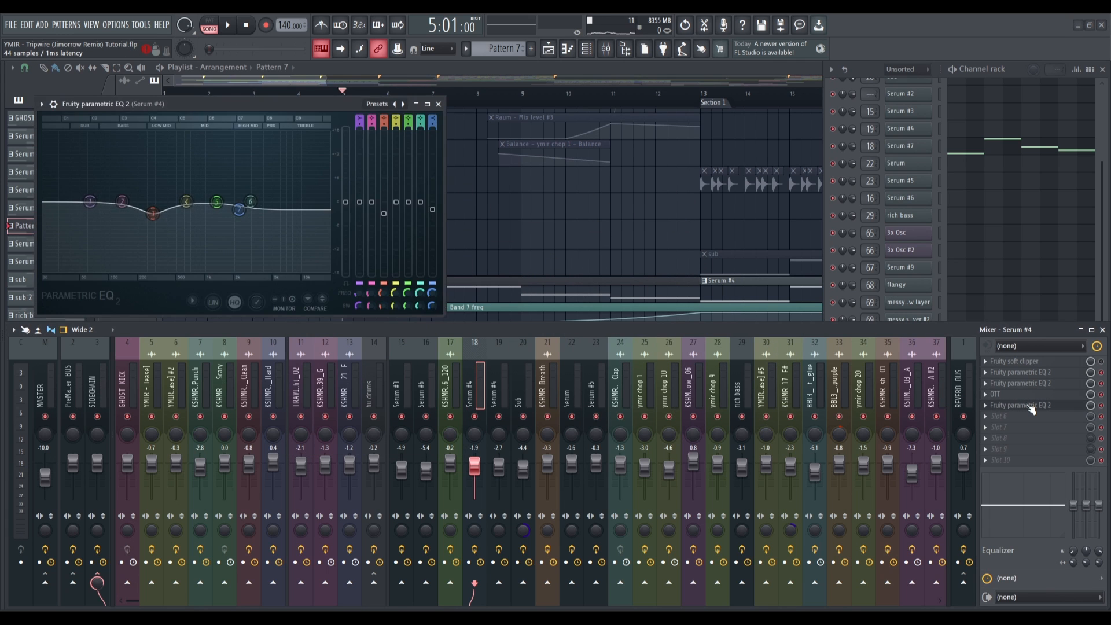
click(1027, 405)
click(1021, 385)
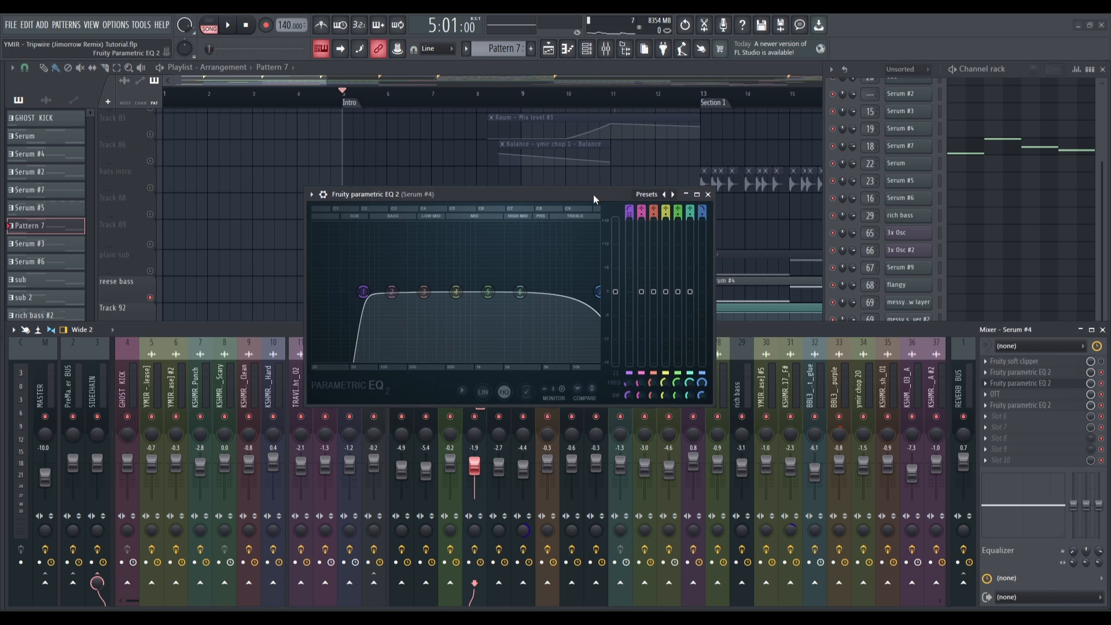
drag(592, 195, 565, 196)
click(697, 196)
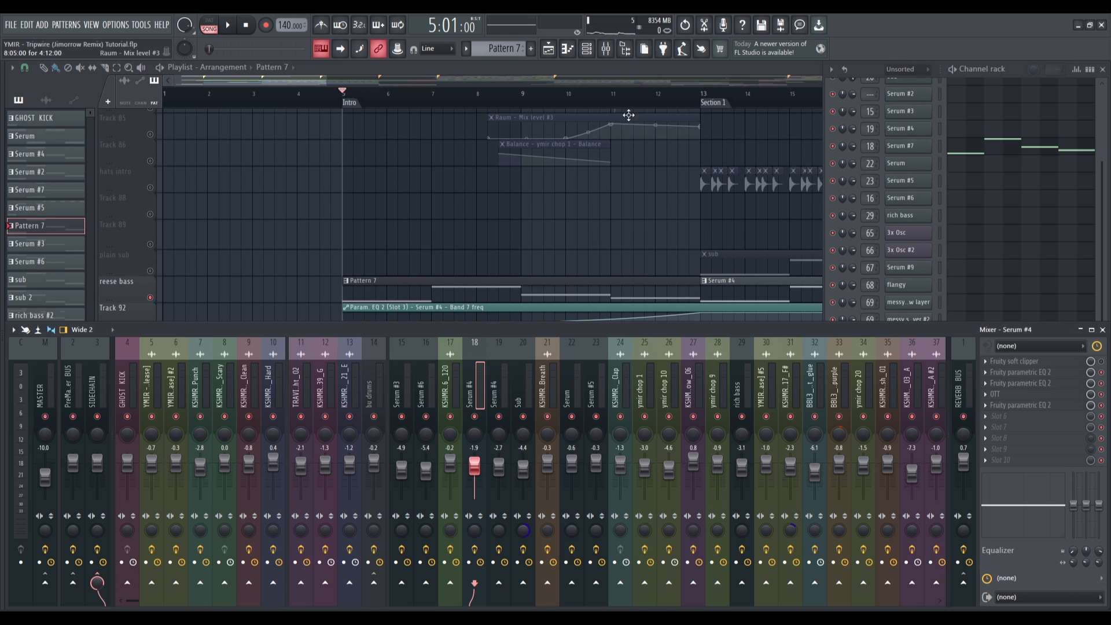
click(606, 49)
Step: Isolate the film static track, Tracks 112 and 113, and "fx stuff", and play them from bar 4
scroll(431, 321, down, 4)
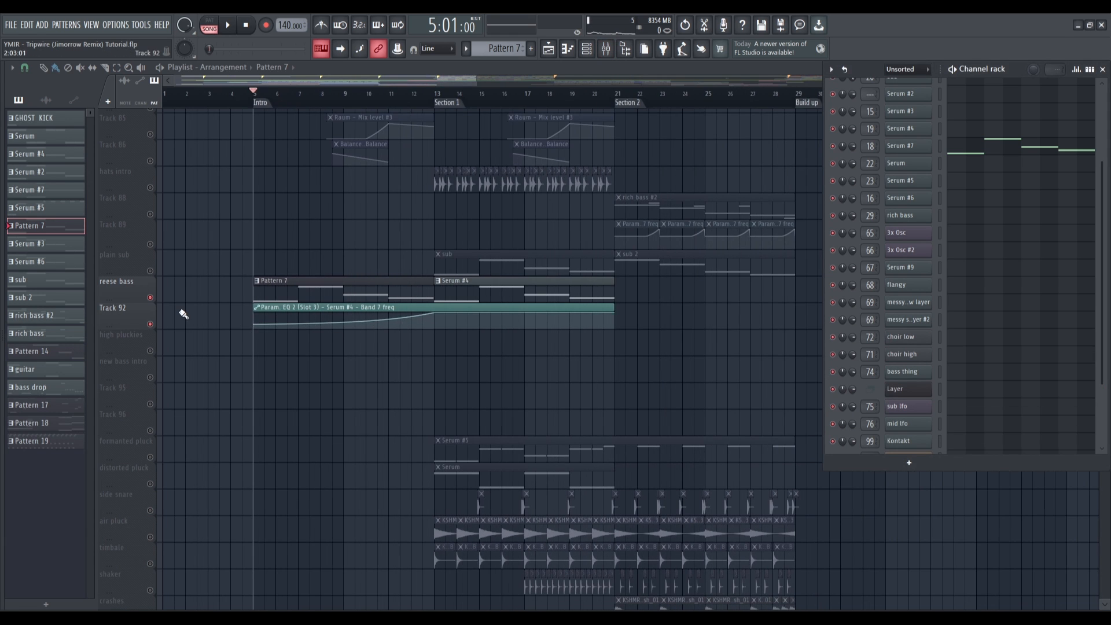
key(F6)
scroll(388, 321, down, 6)
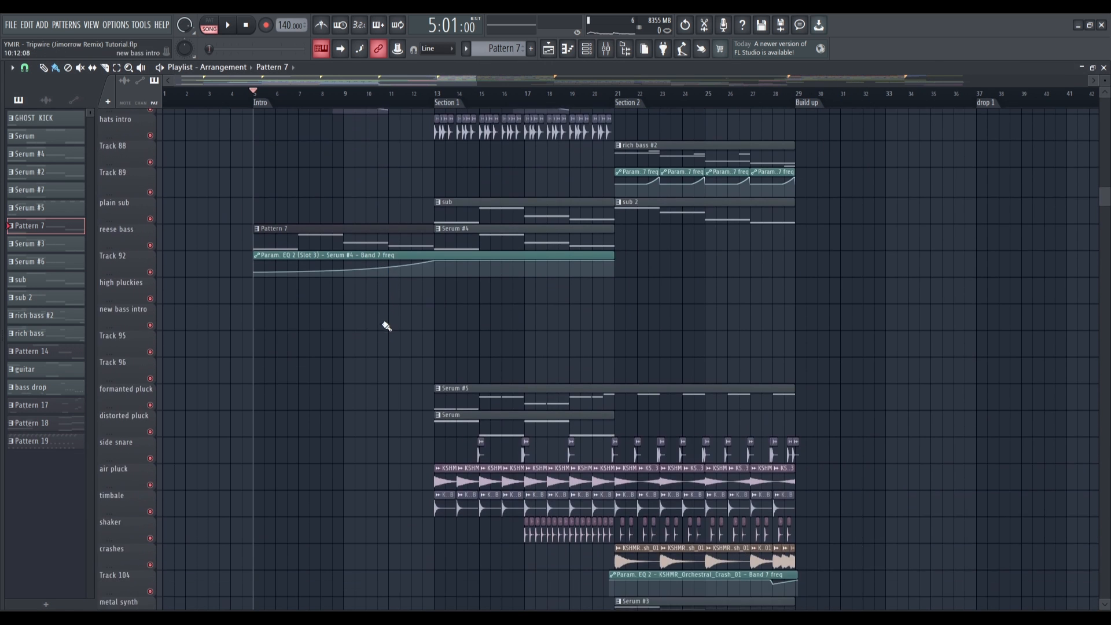
right_click(149, 324)
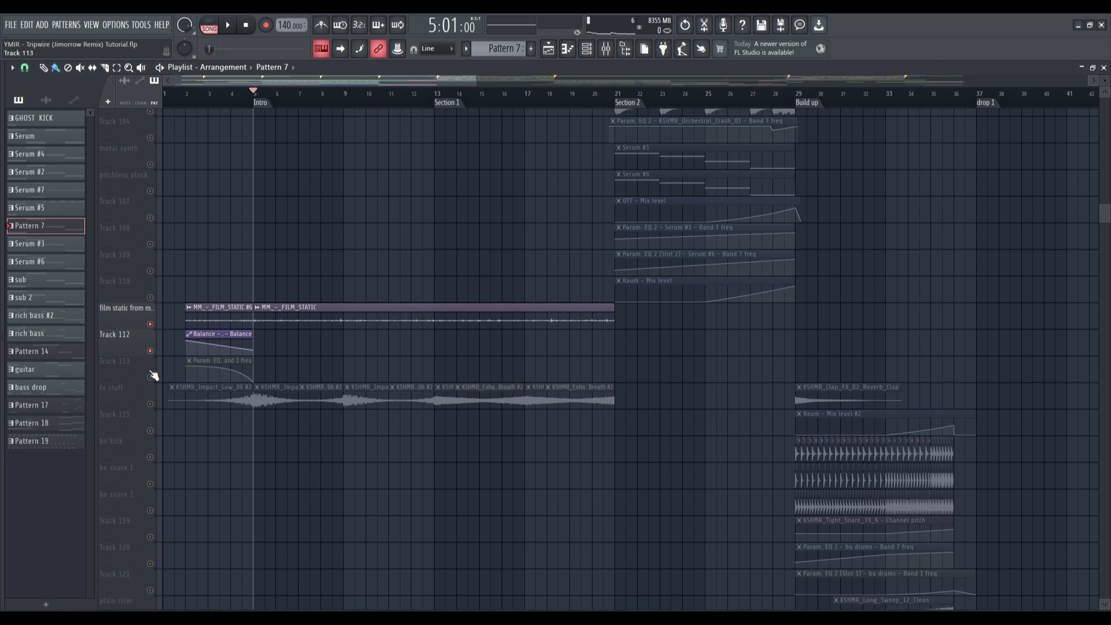
click(150, 404)
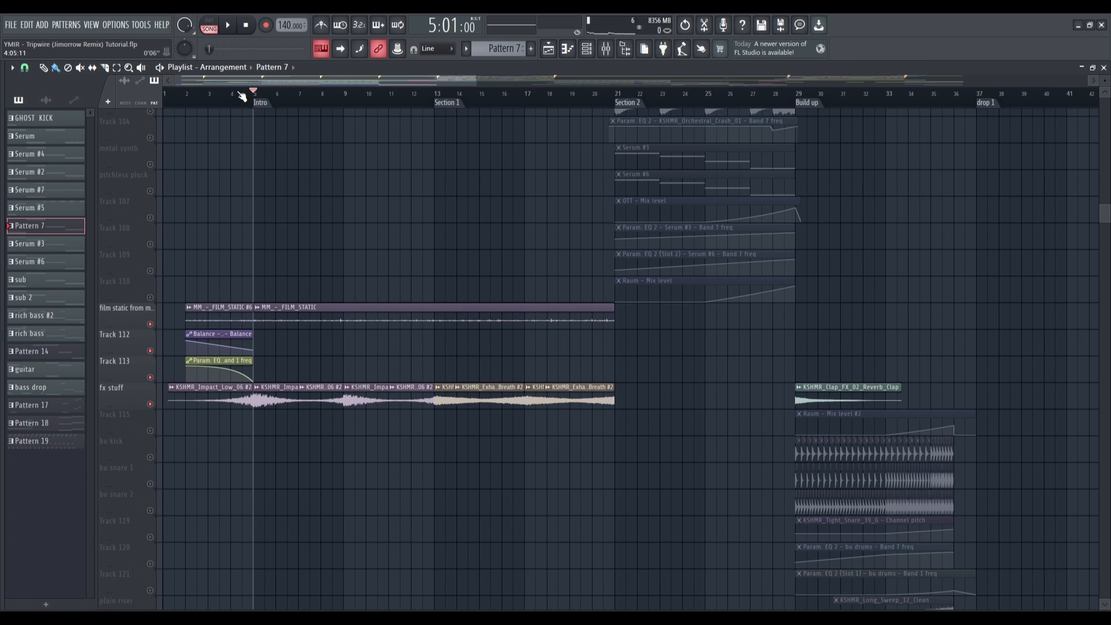
key(space)
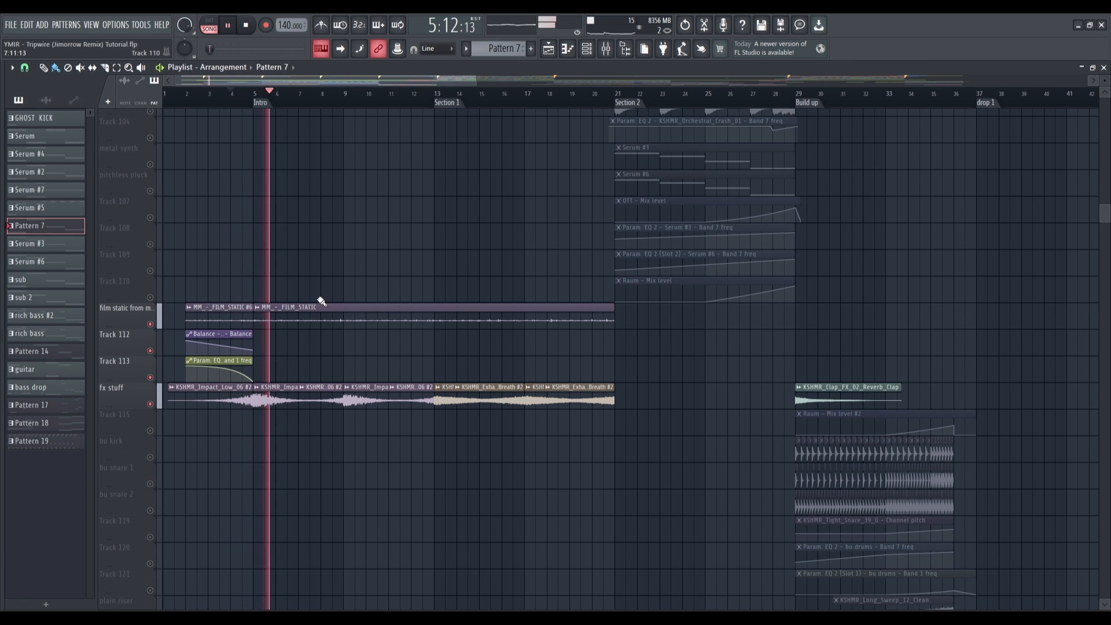
Step: Audition the isolated film static and fx stuff layers from just before Section 1, and stop playback
click(431, 100)
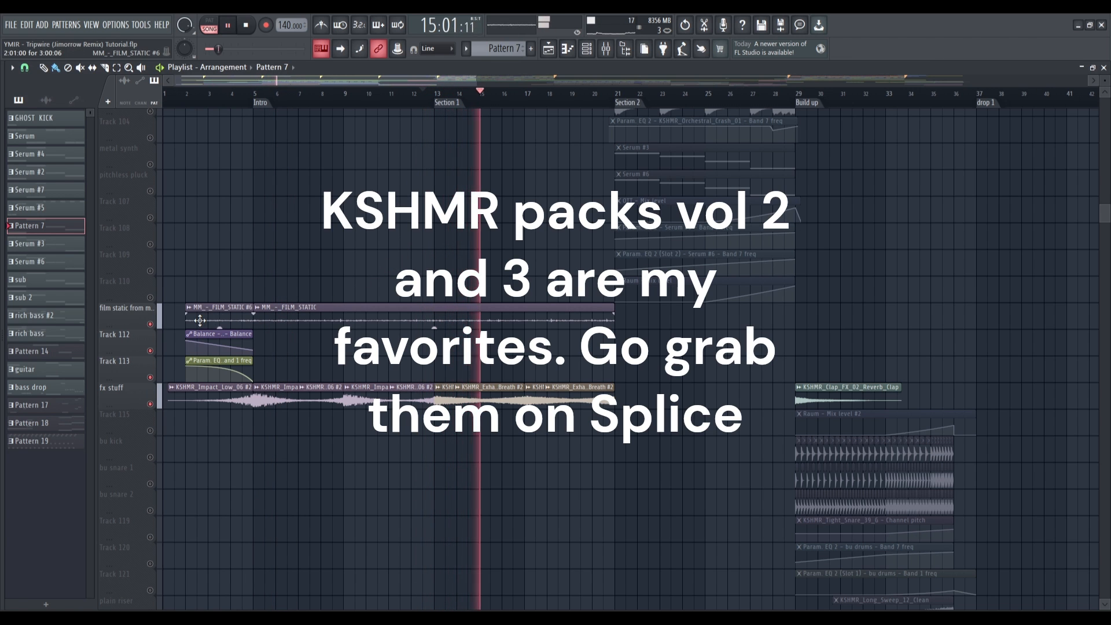
key(space)
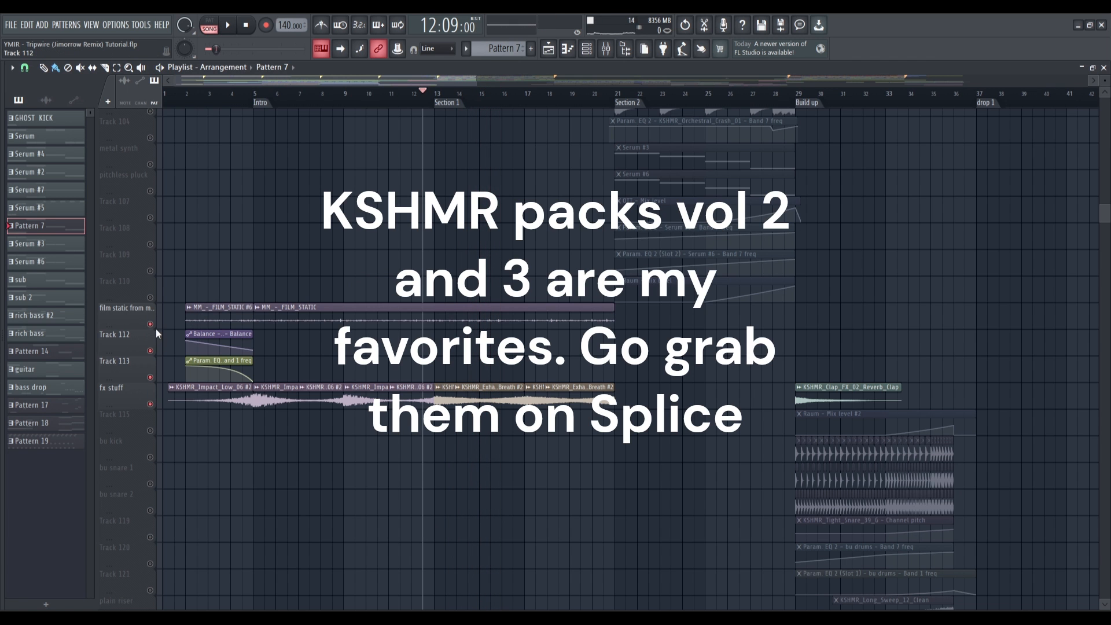
Step: Isolate the punchy kick, acoustic snare and trap snare tracks and audition them from just before Section 1
scroll(338, 309, up, 2)
scroll(338, 310, up, 15)
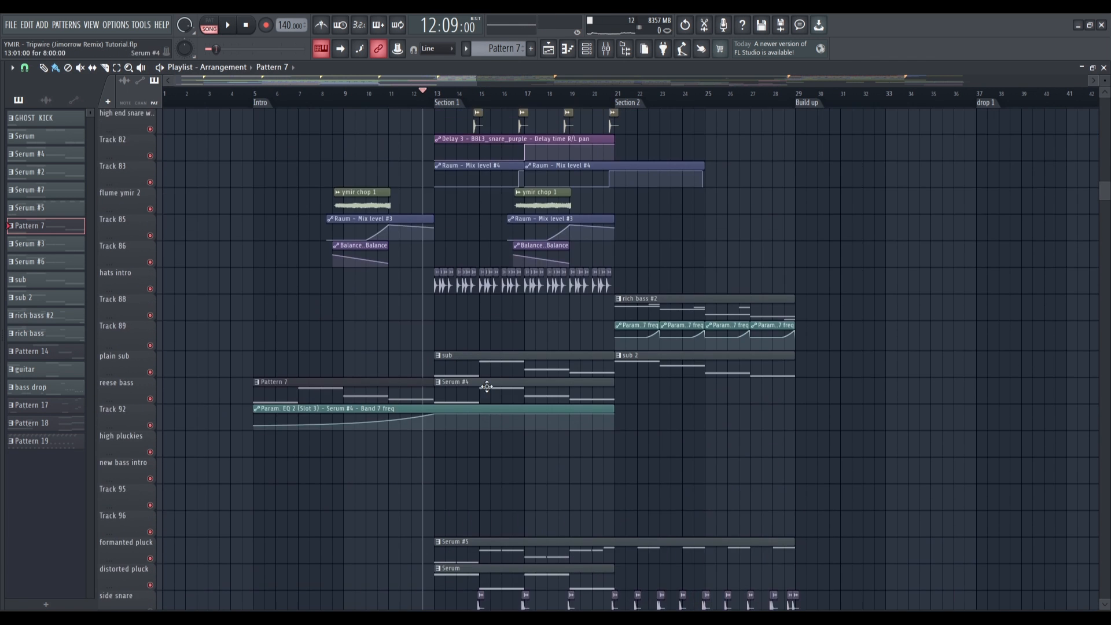
scroll(267, 367, up, 3)
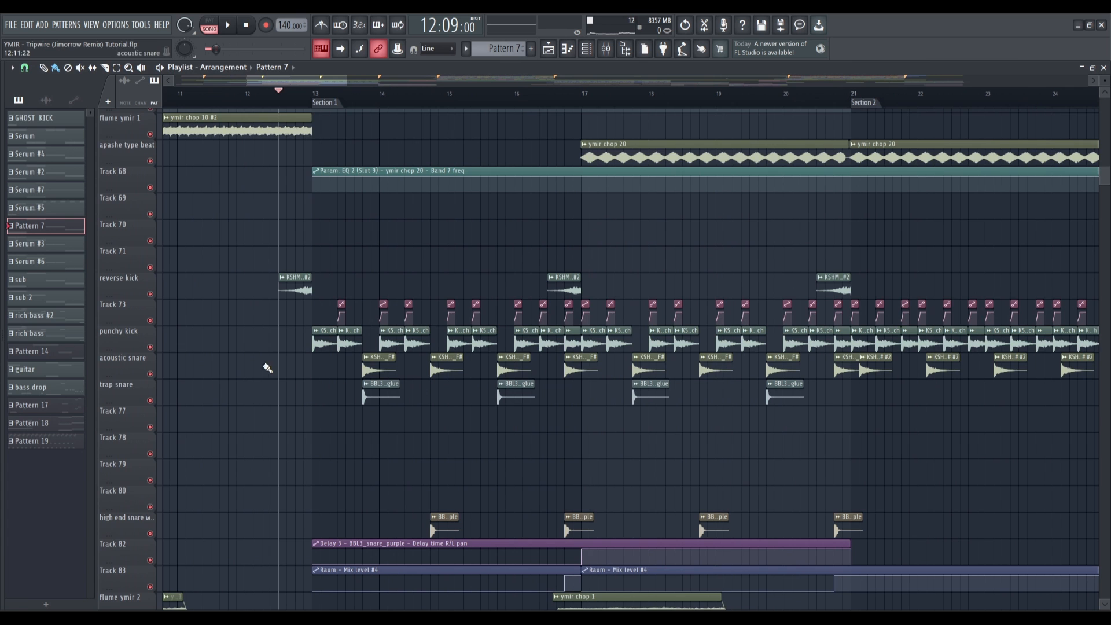
right_click(150, 346)
click(151, 375)
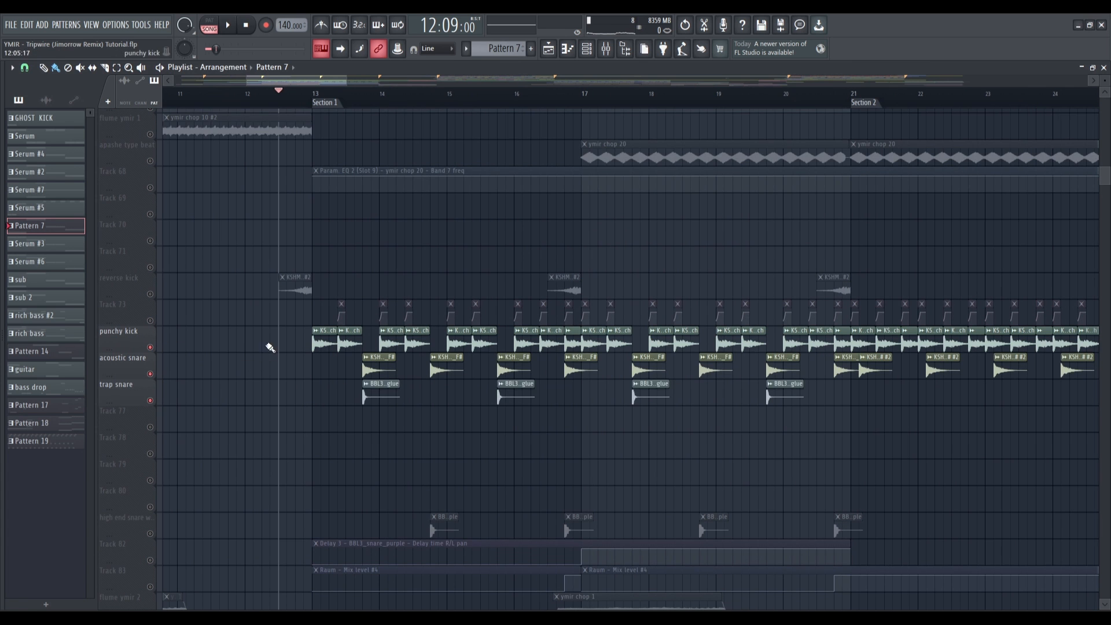
scroll(278, 344, up, 3)
click(386, 99)
key(space)
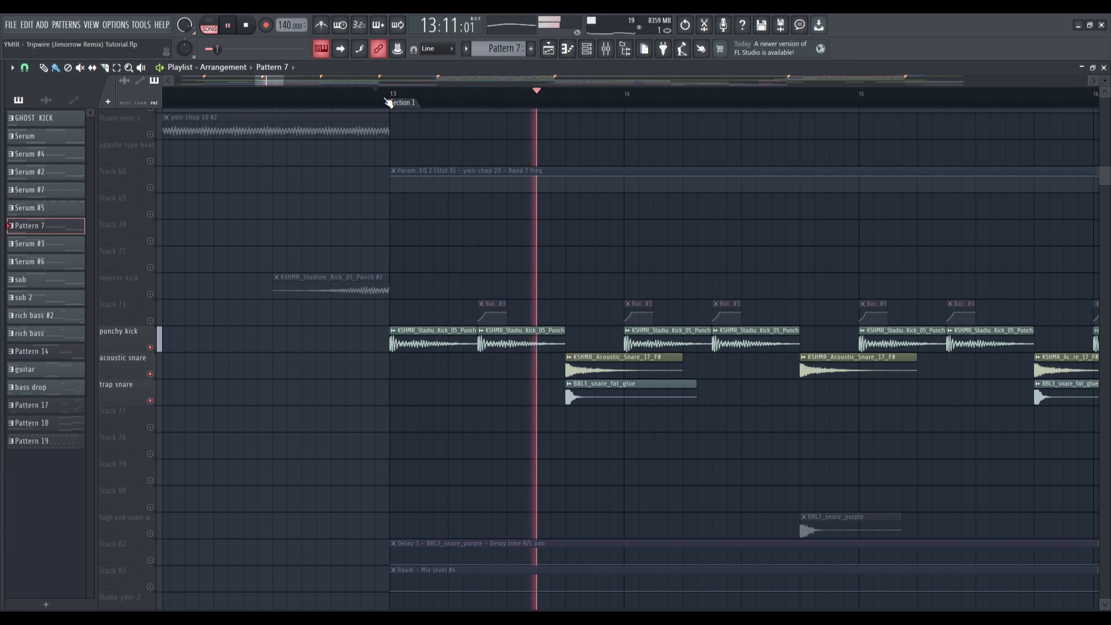
key(space)
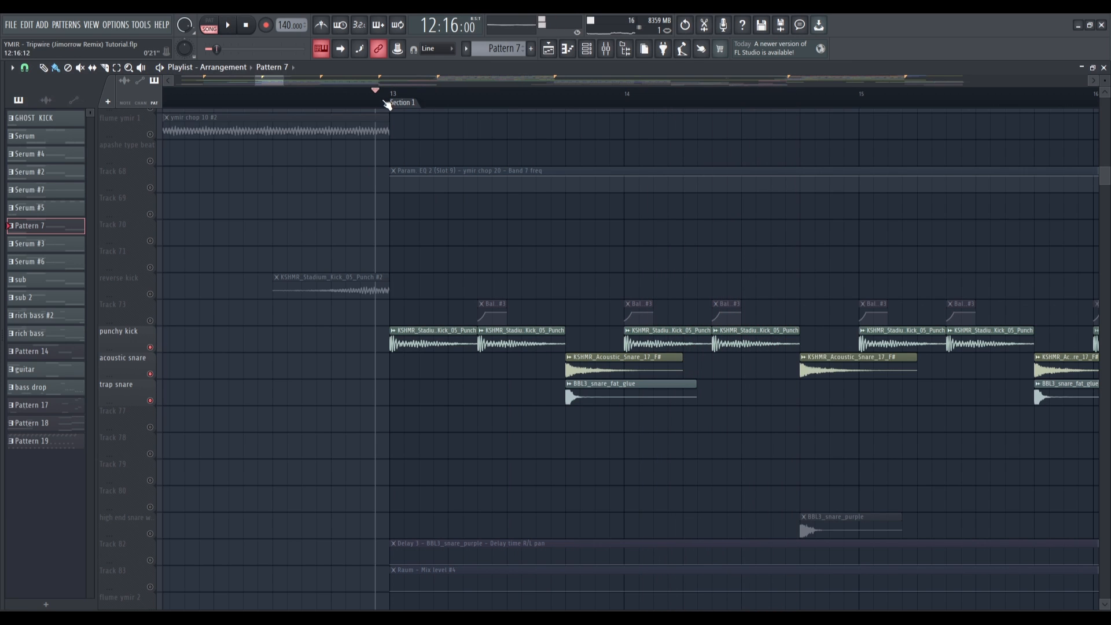
Step: Isolate the acoustic snare track and audition it from just before its first hit in bar 13
right_click(150, 373)
click(533, 102)
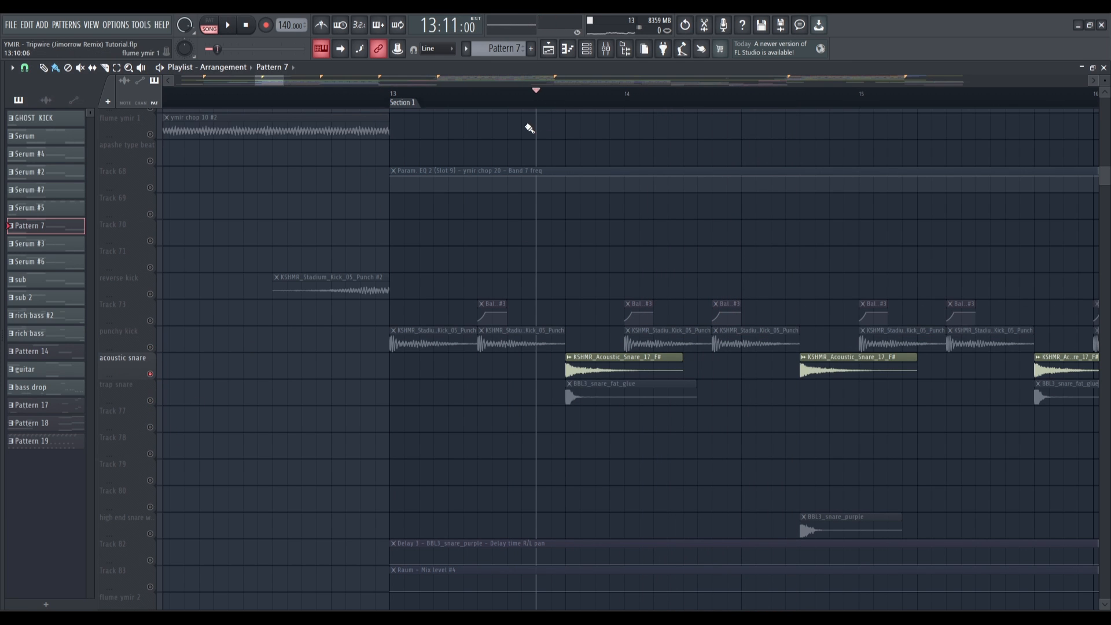
key(space)
key(space)
Step: Inspect the Fruity Reeverb 2 effect on mixer track 31, the KSHMR acoustic snare, then close the effect and the mixer
click(612, 53)
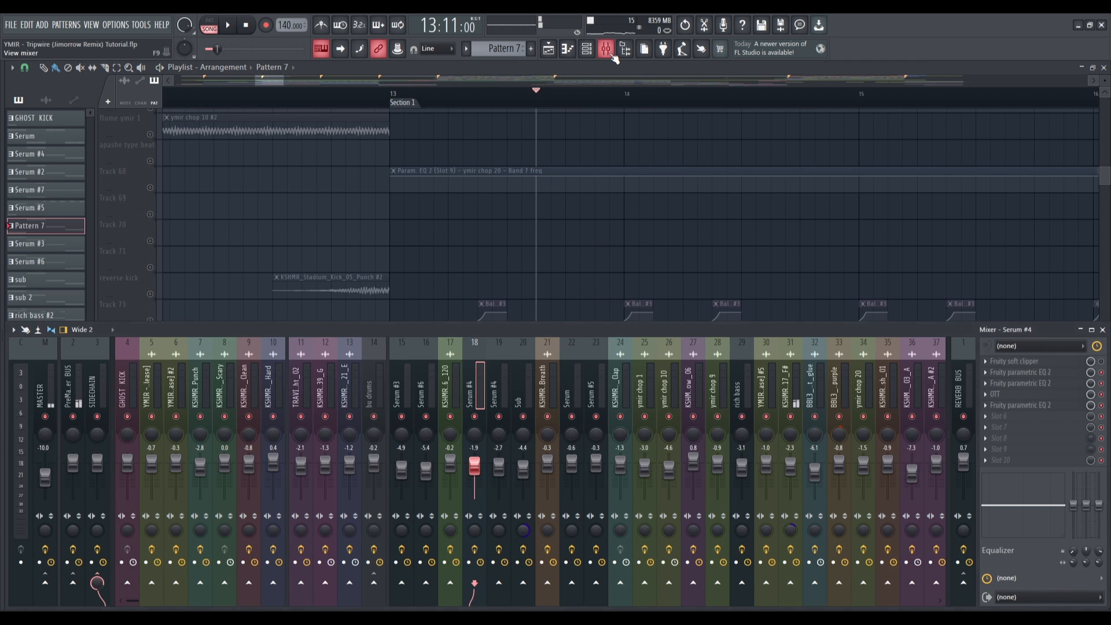
key(space)
key(space)
click(791, 400)
click(1018, 373)
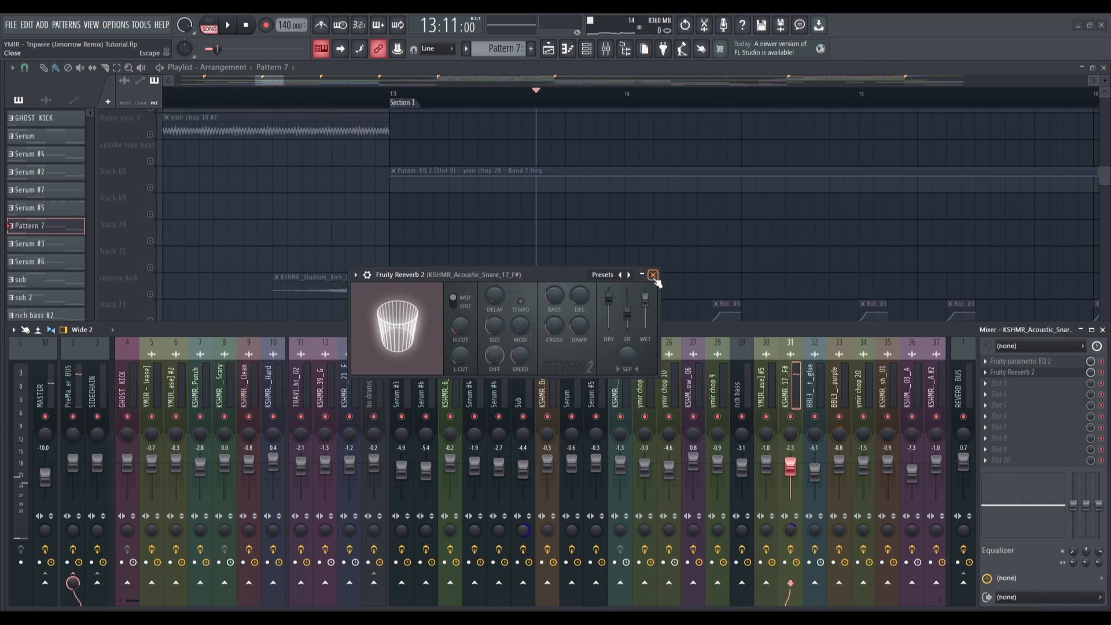
click(675, 288)
click(606, 49)
Step: Isolate the high end snare, audition it from late in bar 14, and enable its automation on Tracks 82 and 83 during playback
scroll(425, 346, down, 5)
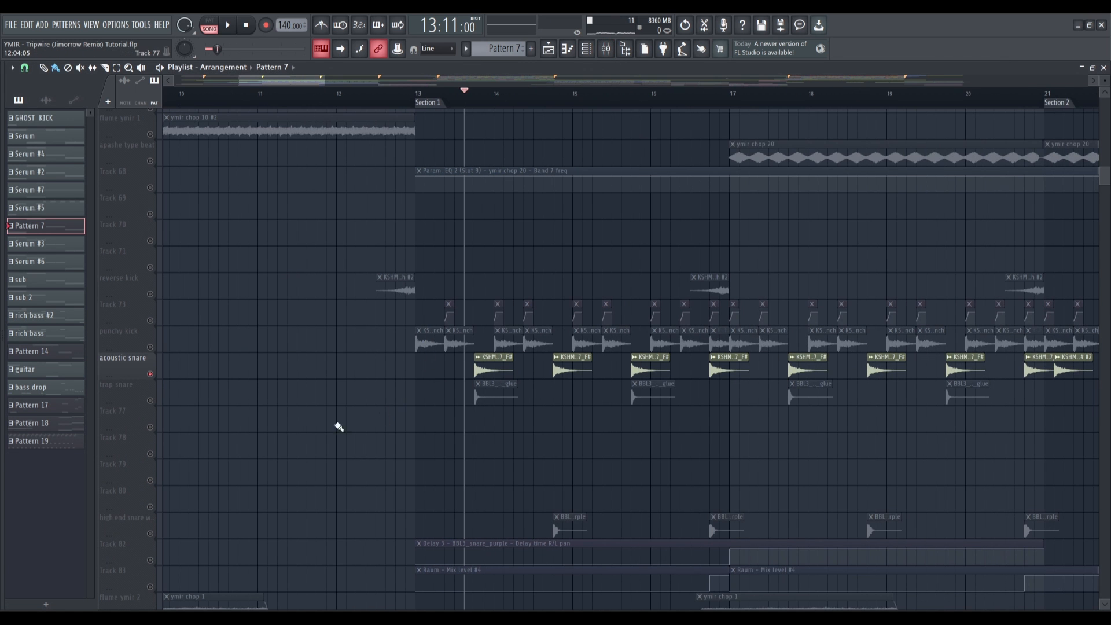
scroll(211, 422, down, 4)
right_click(149, 348)
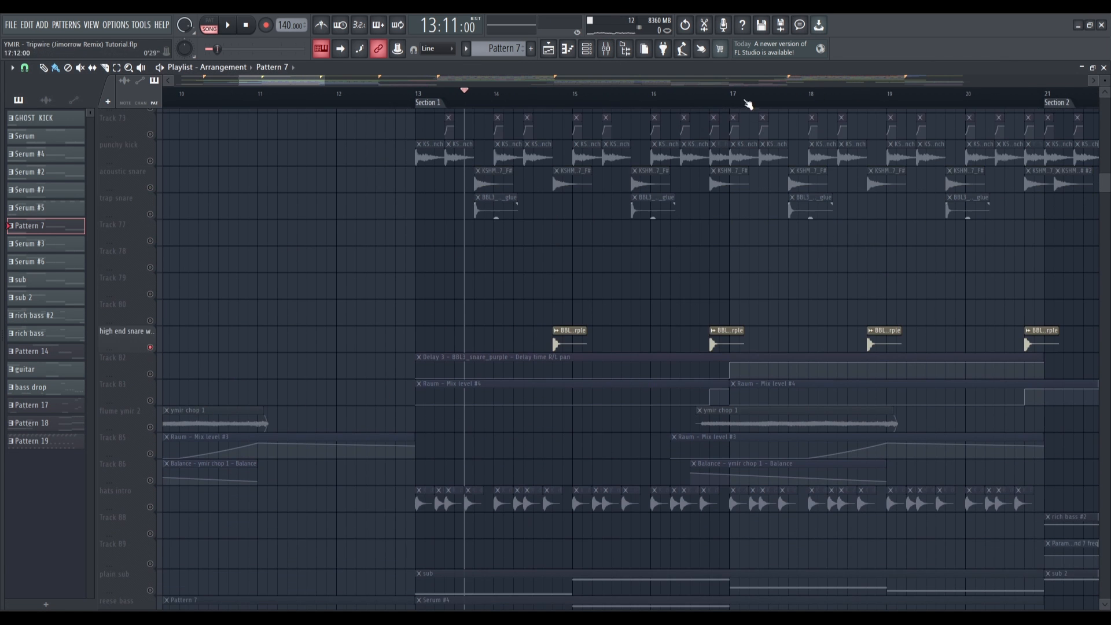
click(549, 98)
key(space)
click(150, 374)
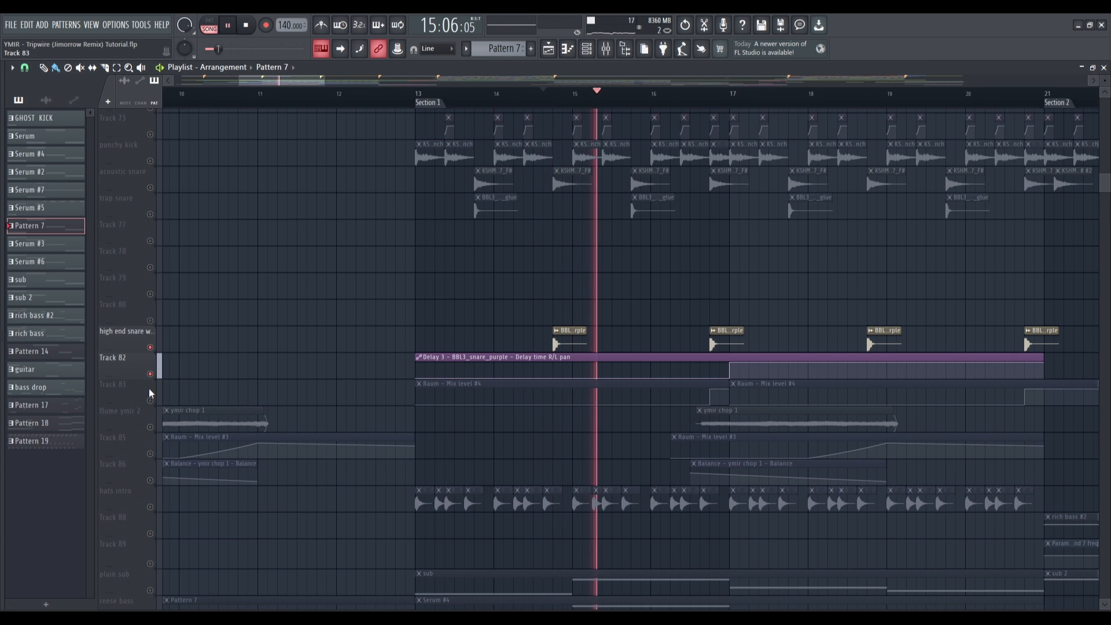
click(151, 401)
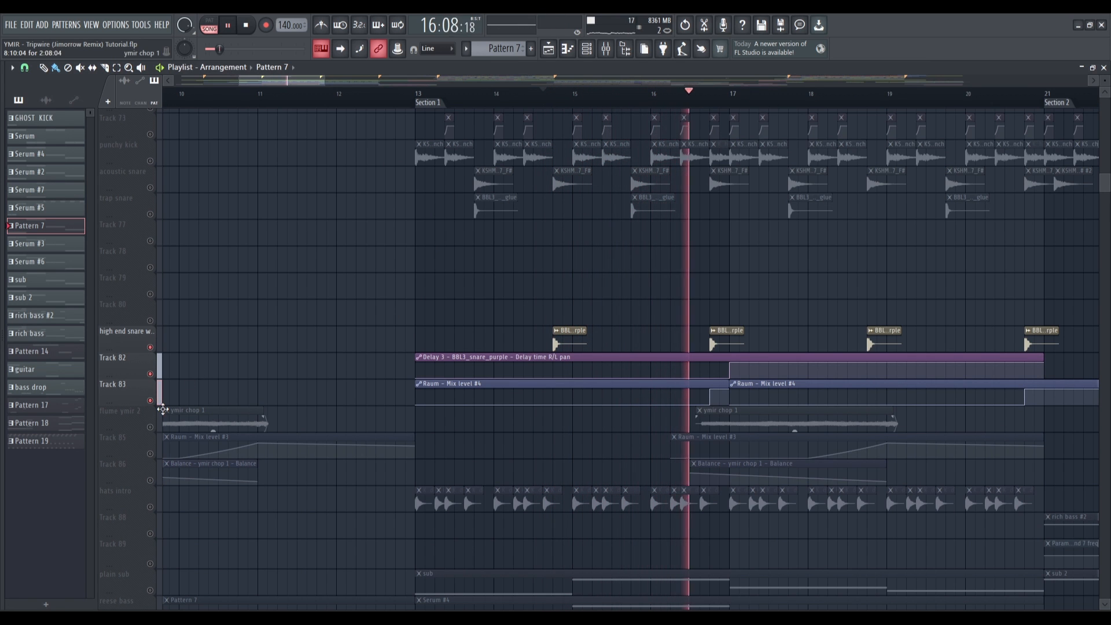
key(space)
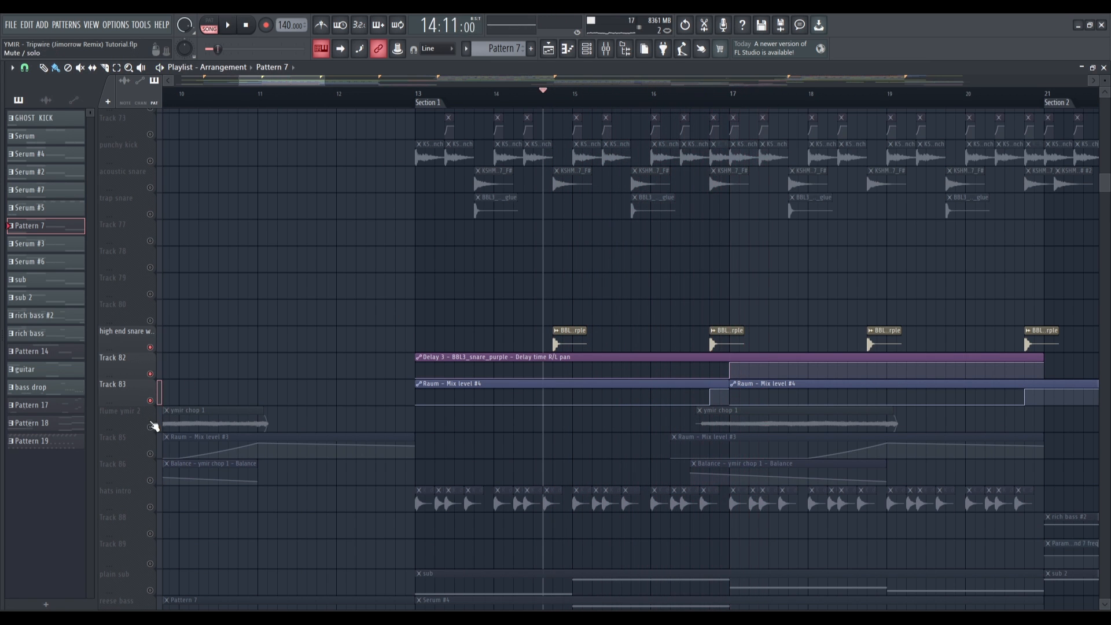
Step: Isolate "flume ymir 2" with its automation on Tracks 85 and 86 and audition it from the middle of bar 16
scroll(155, 324, down, 4)
ctrl+click(151, 321)
click(151, 347)
click(151, 374)
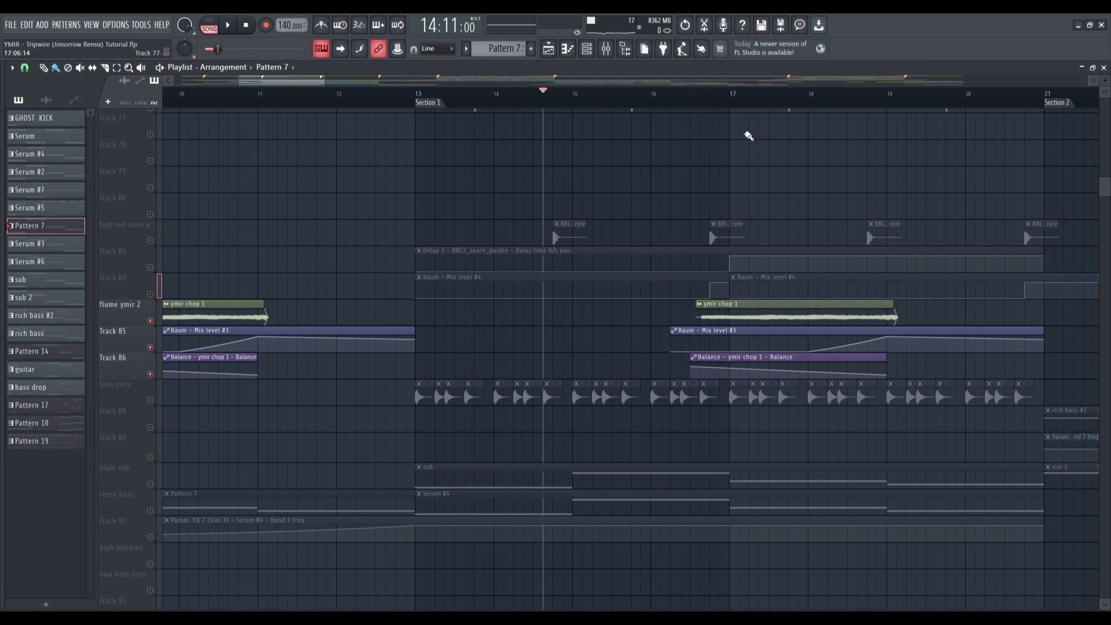
click(701, 95)
key(space)
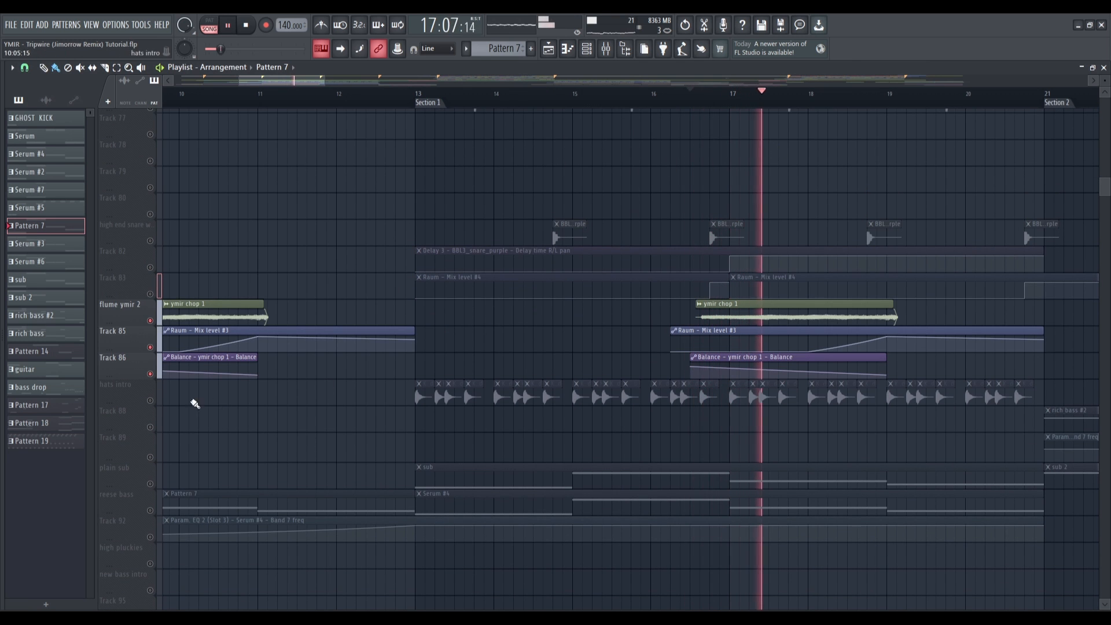
key(space)
Step: Isolate the "hats intro" track and audition it from just before Section 1
ctrl+click(151, 400)
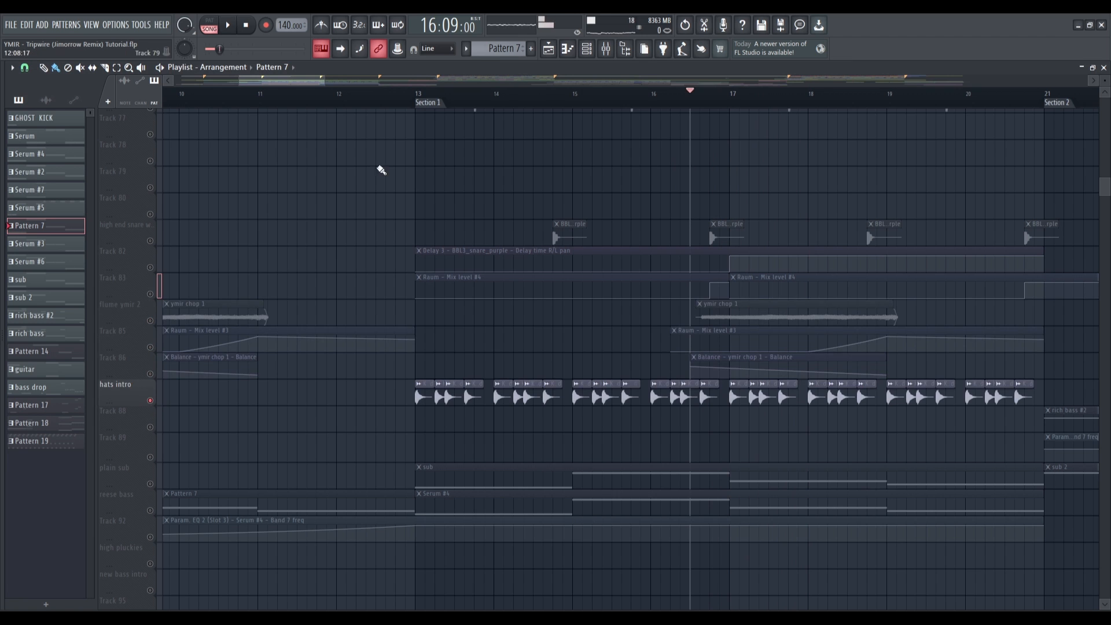
key(space)
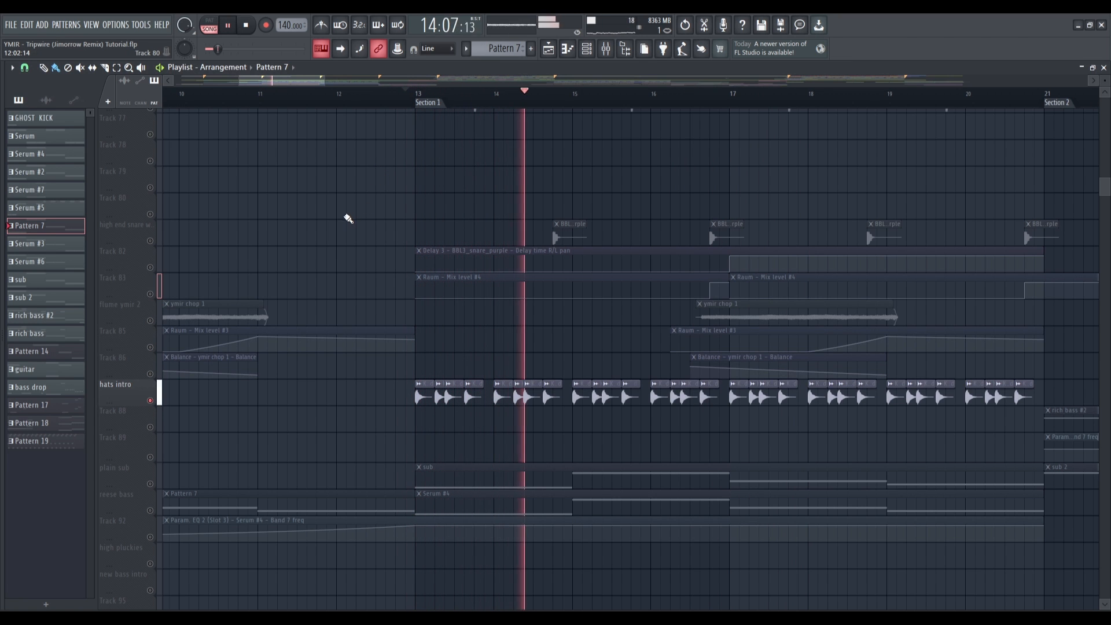
key(space)
Step: Isolate the plain sub track and audition it from just before Section 1
scroll(224, 310, down, 3)
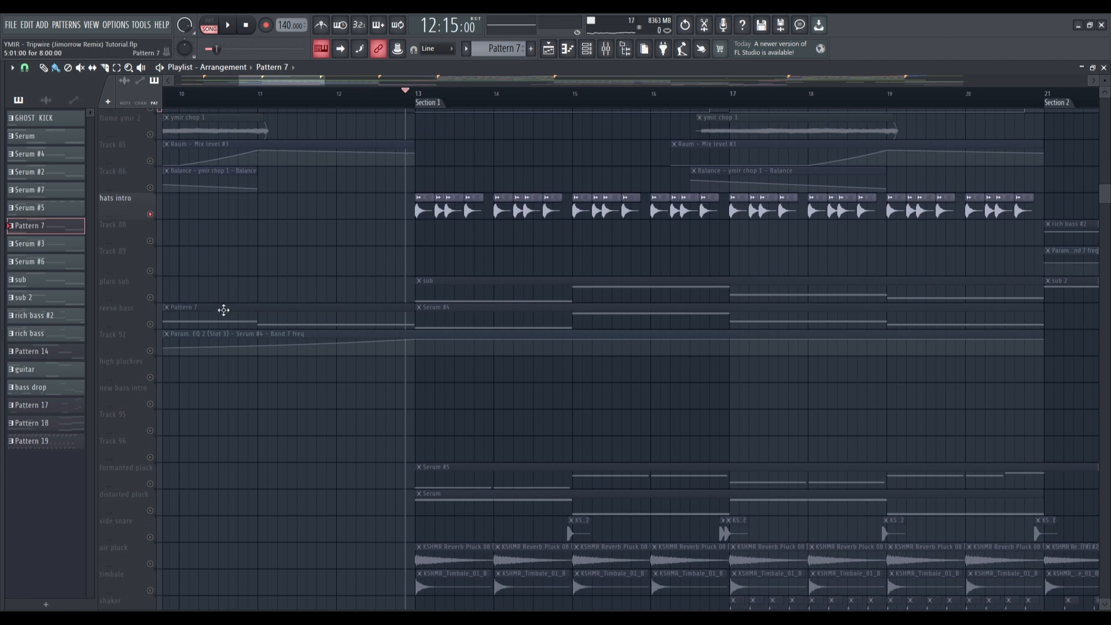
right_click(158, 300)
key(space)
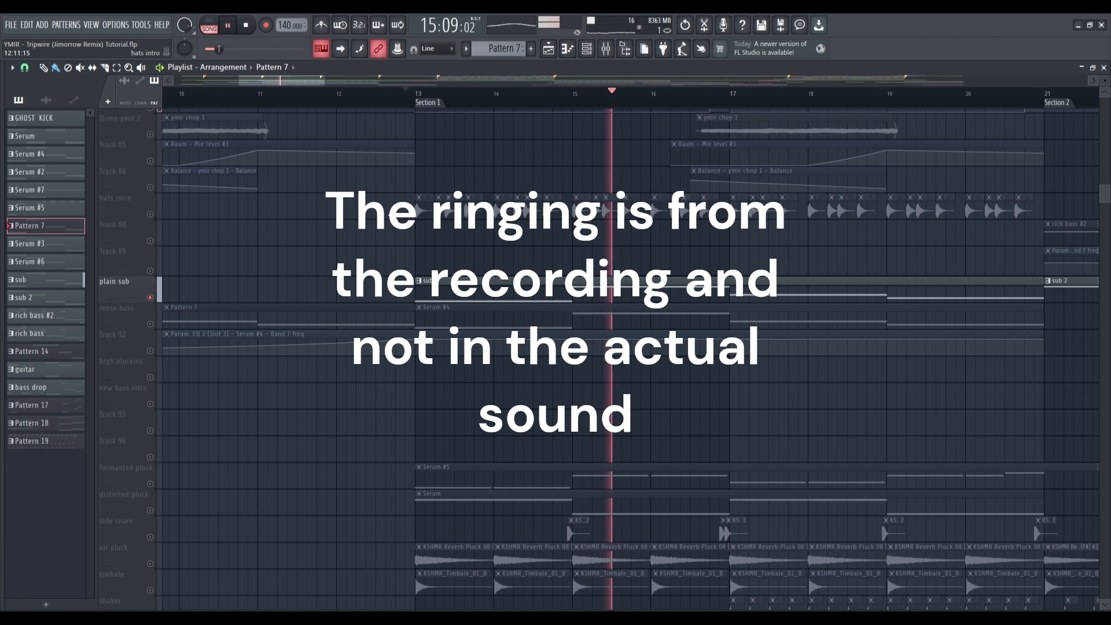
key(space)
Step: Isolate the formanted pluck track and audition it from just before Section 1
scroll(381, 229, down, 1)
scroll(381, 229, down, 1)
right_click(150, 351)
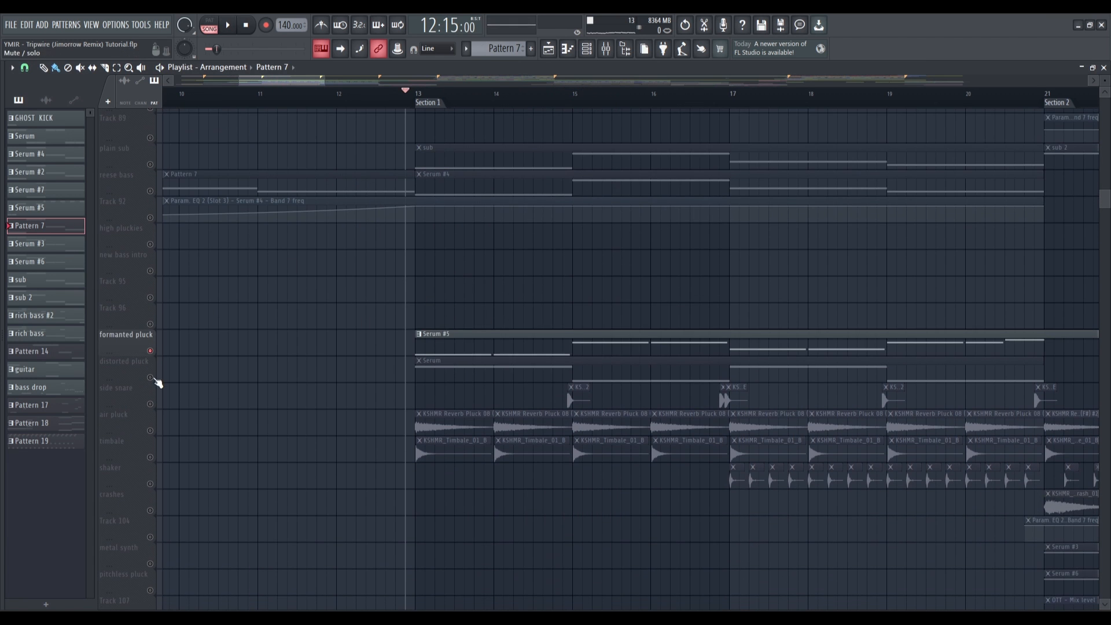
scroll(551, 349, up, 2)
key(space)
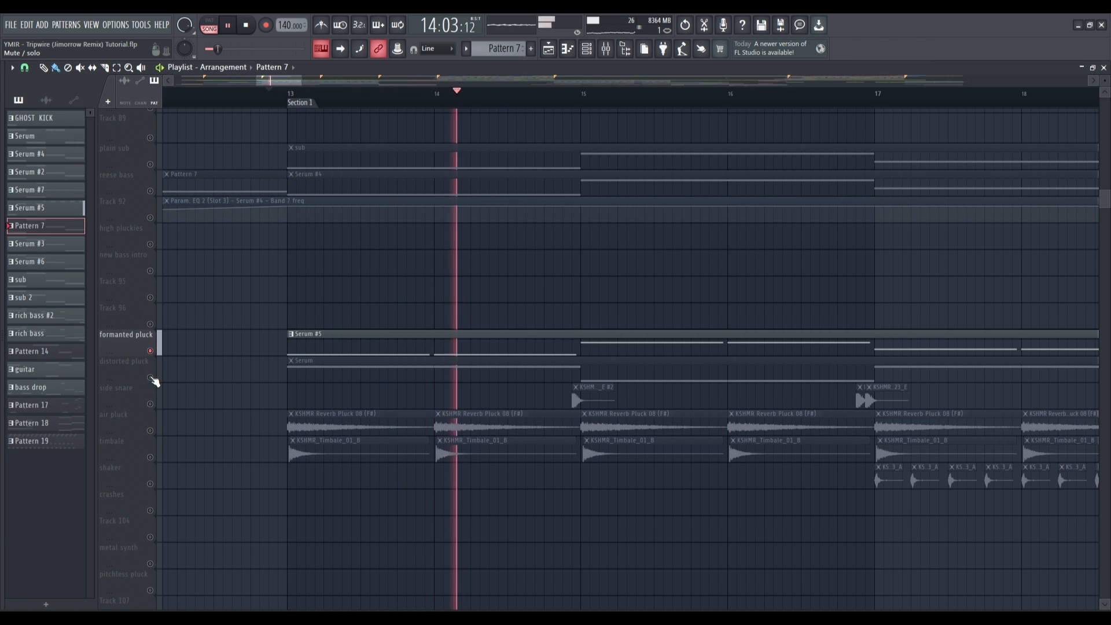
key(space)
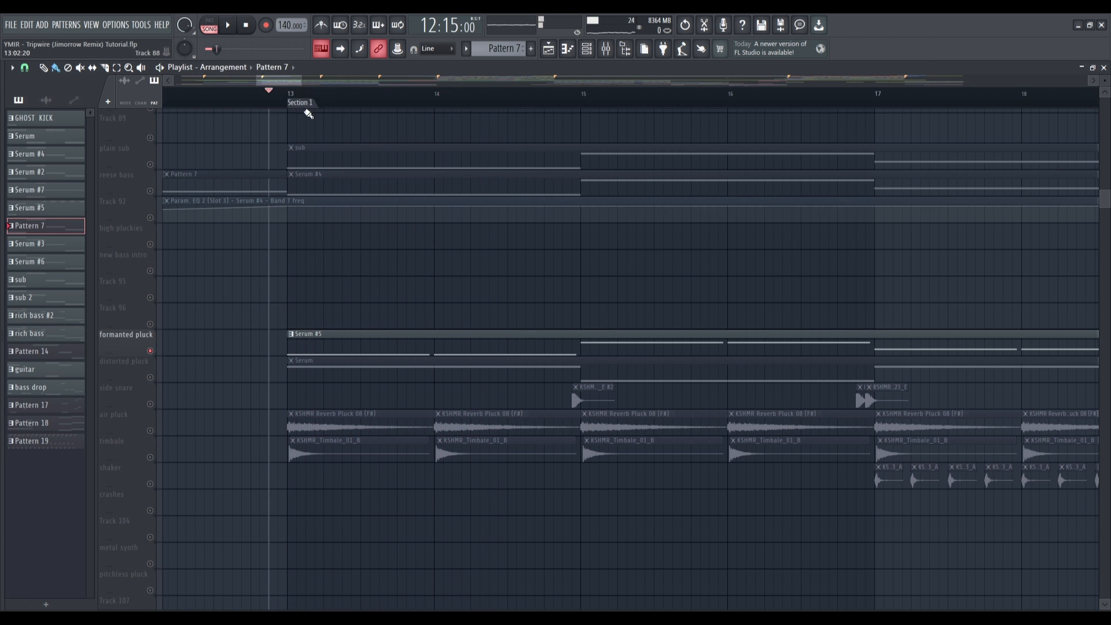
Step: Open the Serum #5 instrument of the formanted pluck, examine its oscillator and effects settings, and close it
click(586, 49)
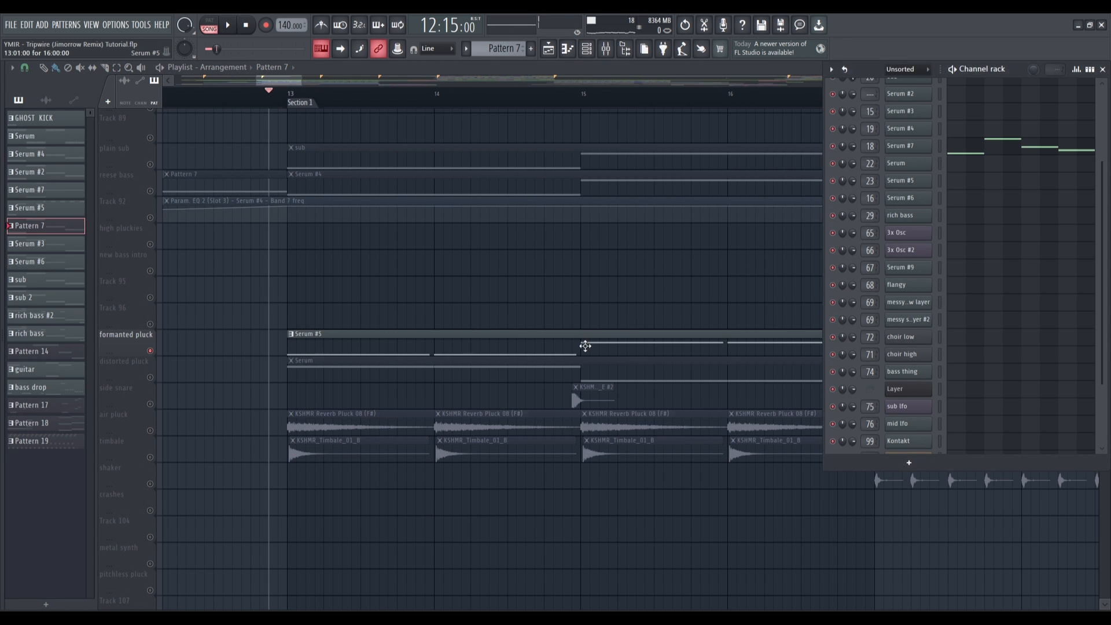
click(585, 346)
click(586, 50)
click(906, 186)
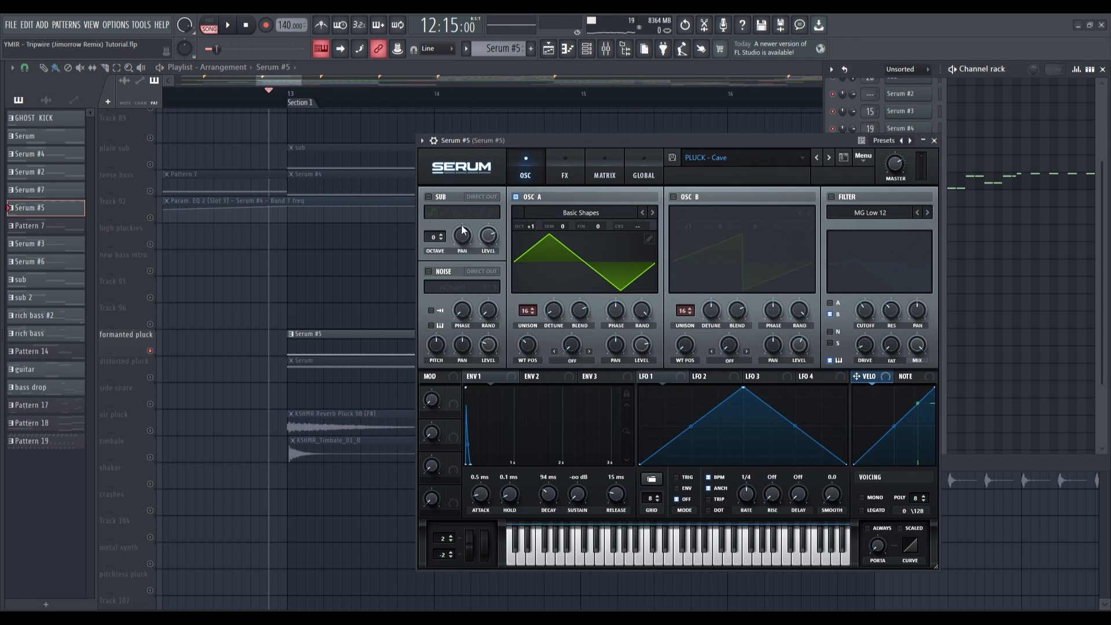
drag(543, 138, 384, 114)
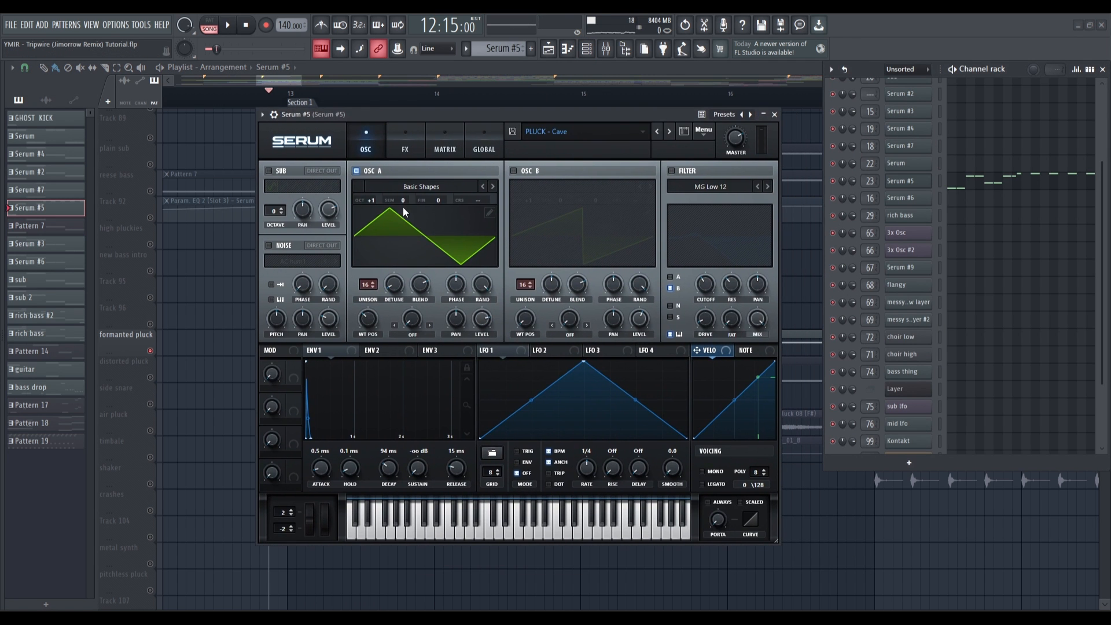
click(405, 150)
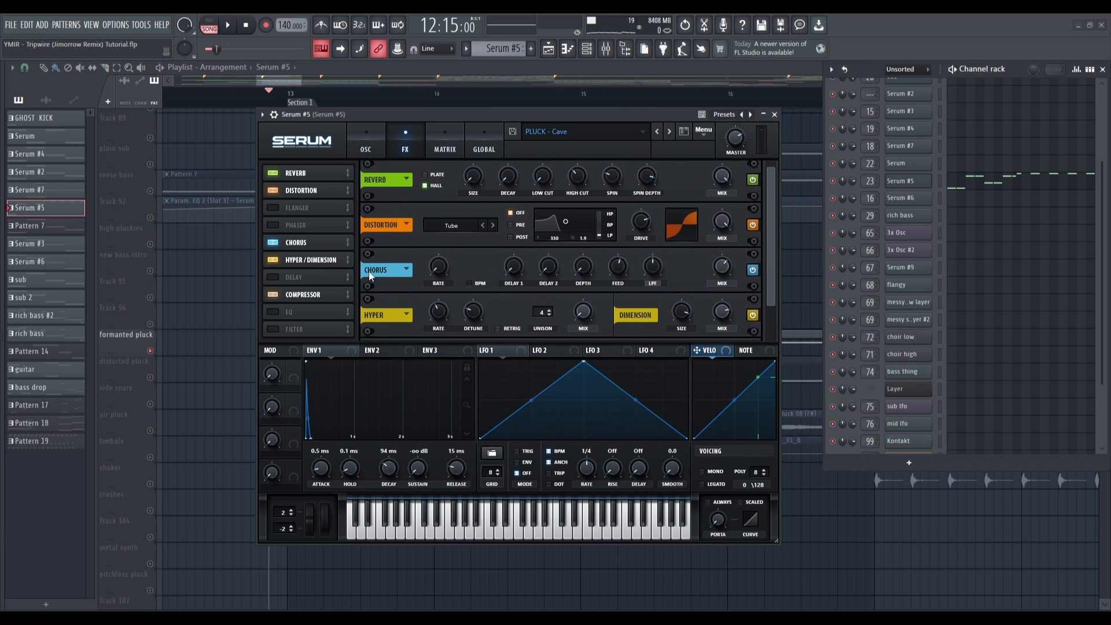
scroll(768, 280, up, 1)
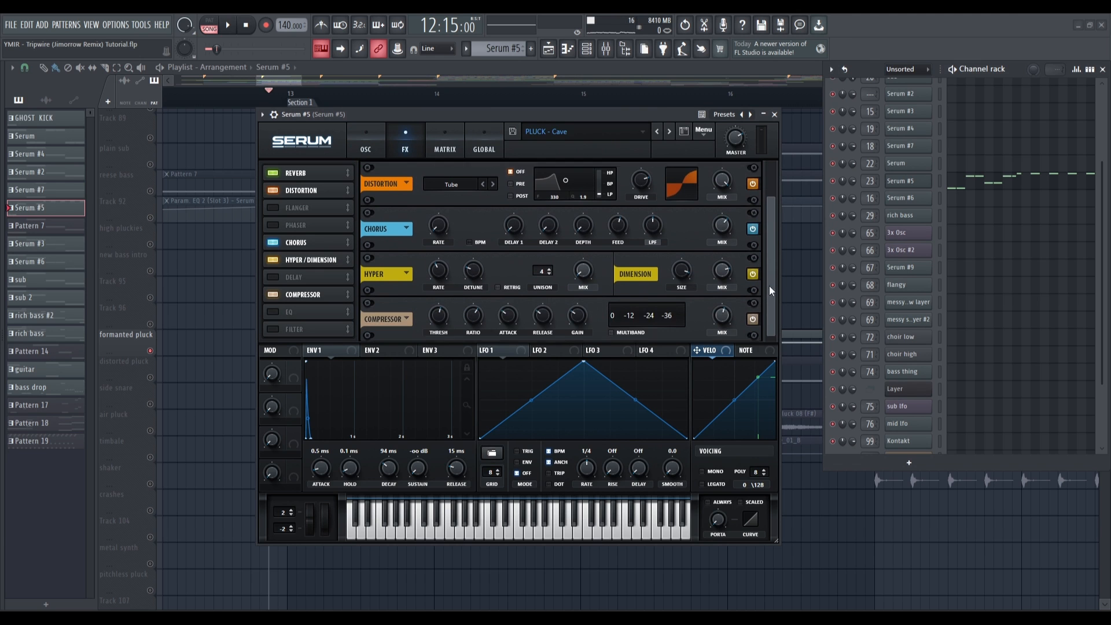
click(774, 114)
Step: Audition the formanted pluck with the mixer open and inspect Raum, OTT and Fruity Delay 3 on mixer track 23, Serum #5
click(617, 51)
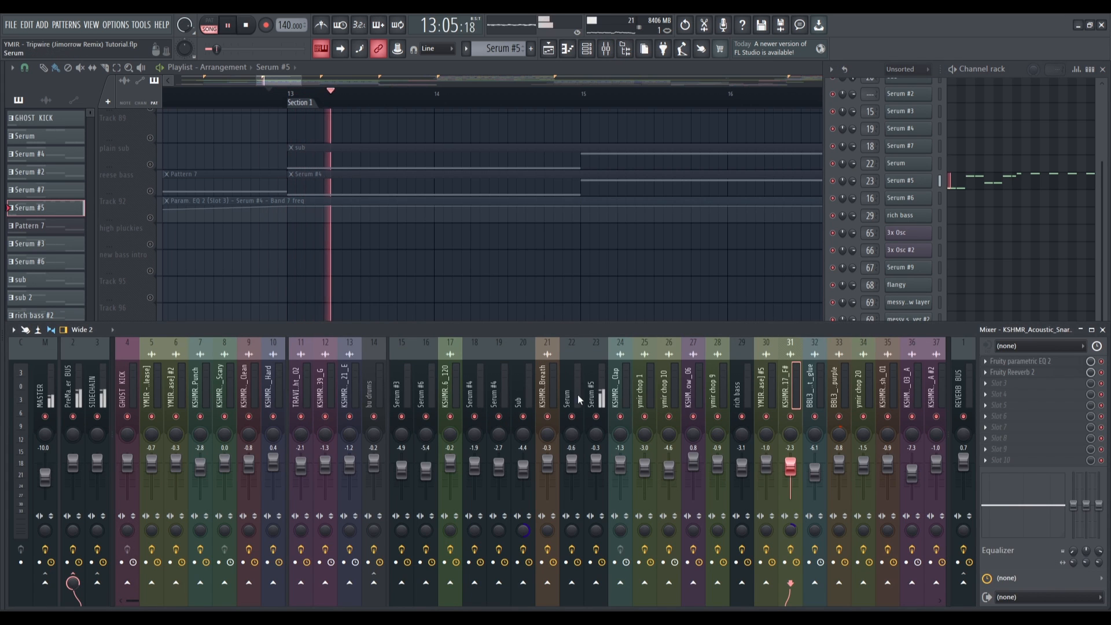
key(space)
click(602, 396)
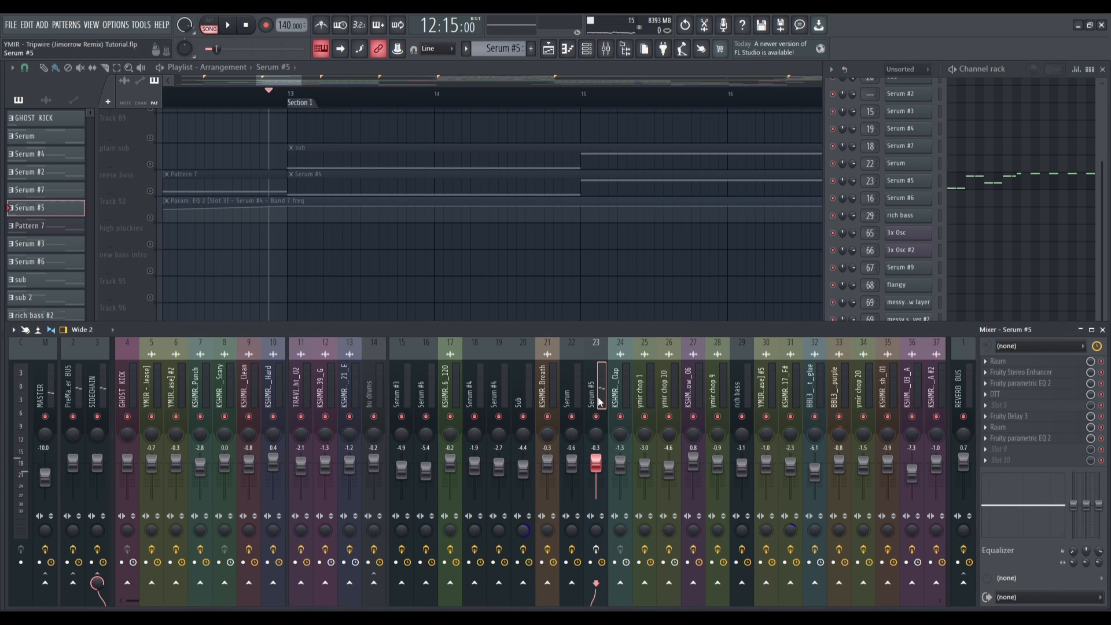
key(space)
key(space)
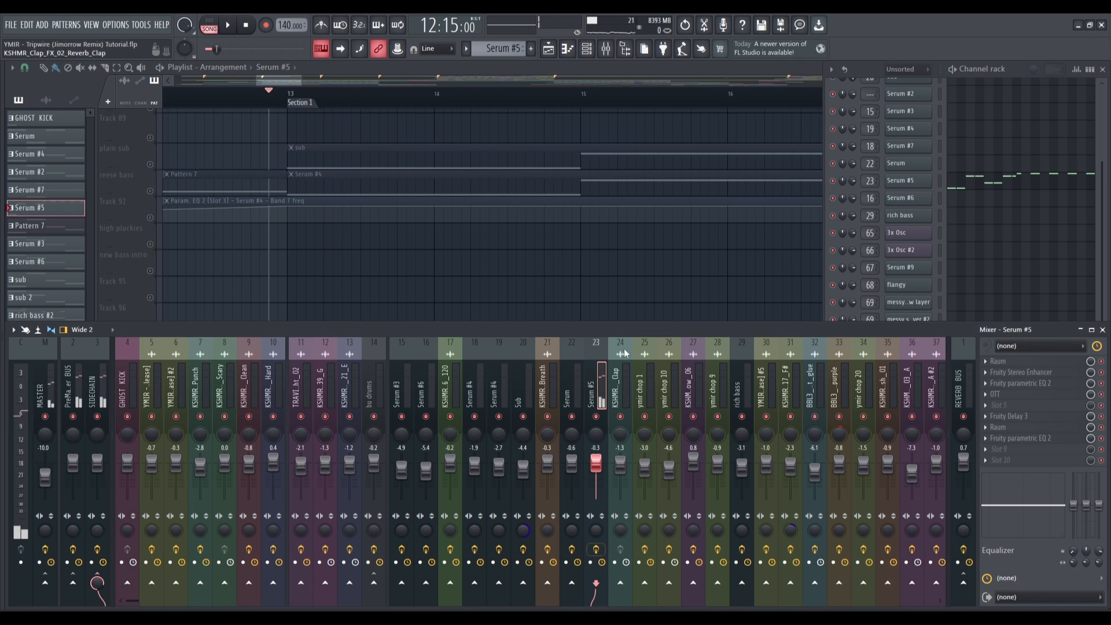
click(1043, 362)
click(1028, 396)
click(1028, 395)
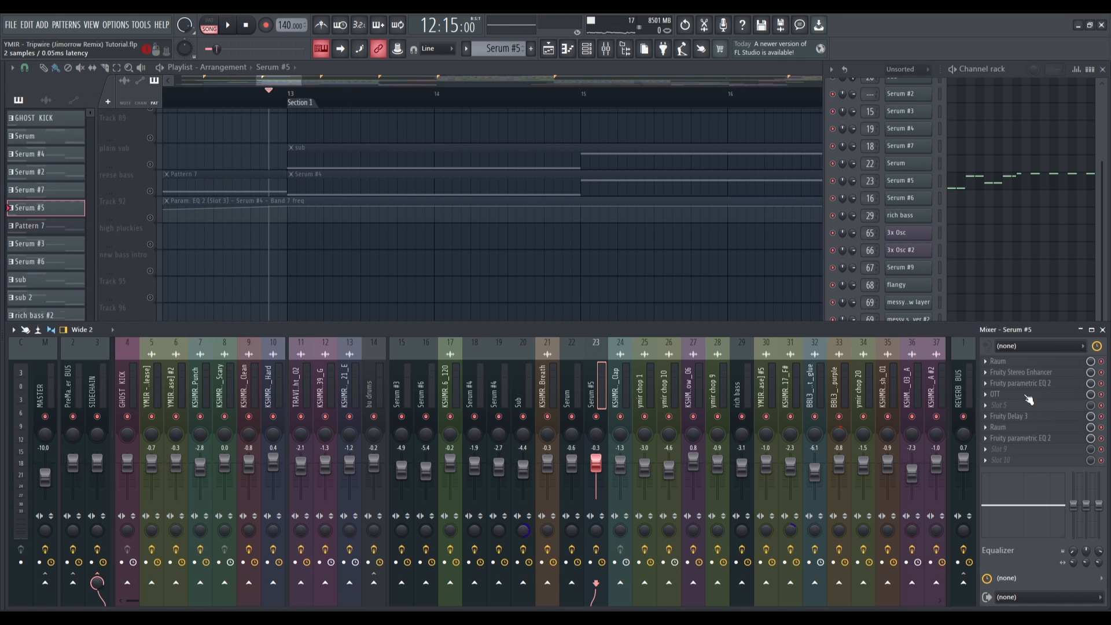
click(1021, 417)
click(1021, 417)
Step: Isolate the distorted pluck track and audition it from just before Section 1
scroll(327, 256, down, 3)
key(space)
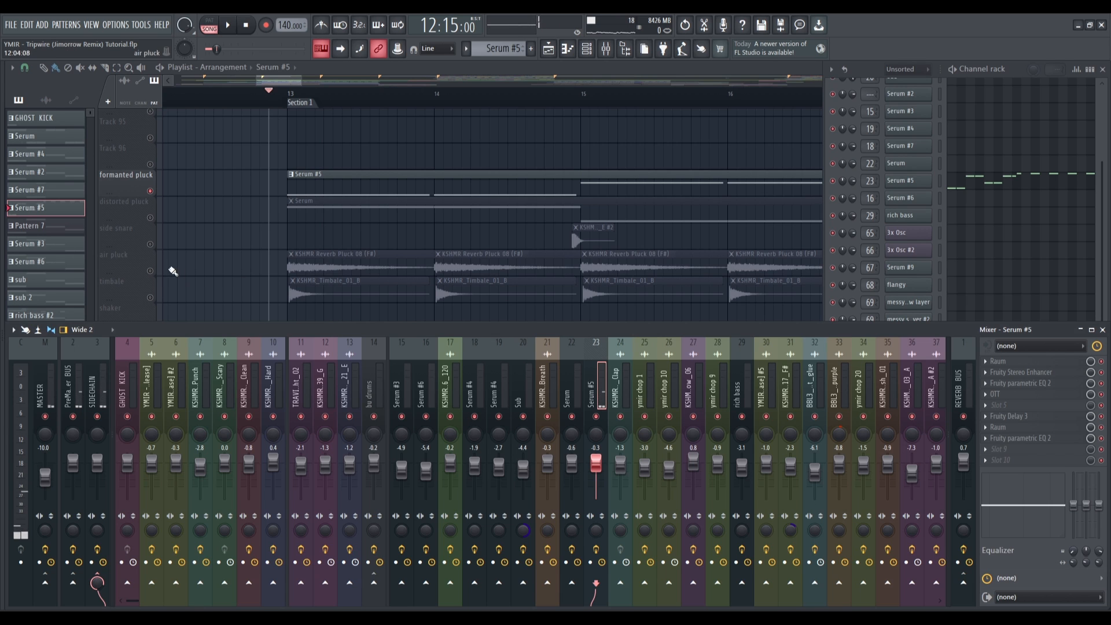
right_click(152, 219)
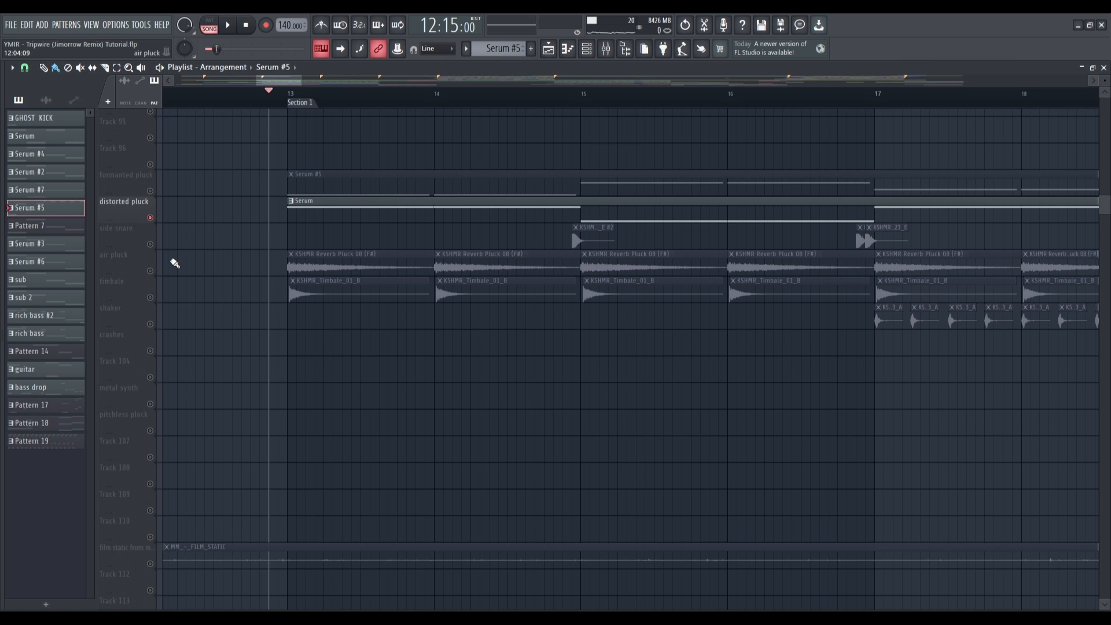
key(space)
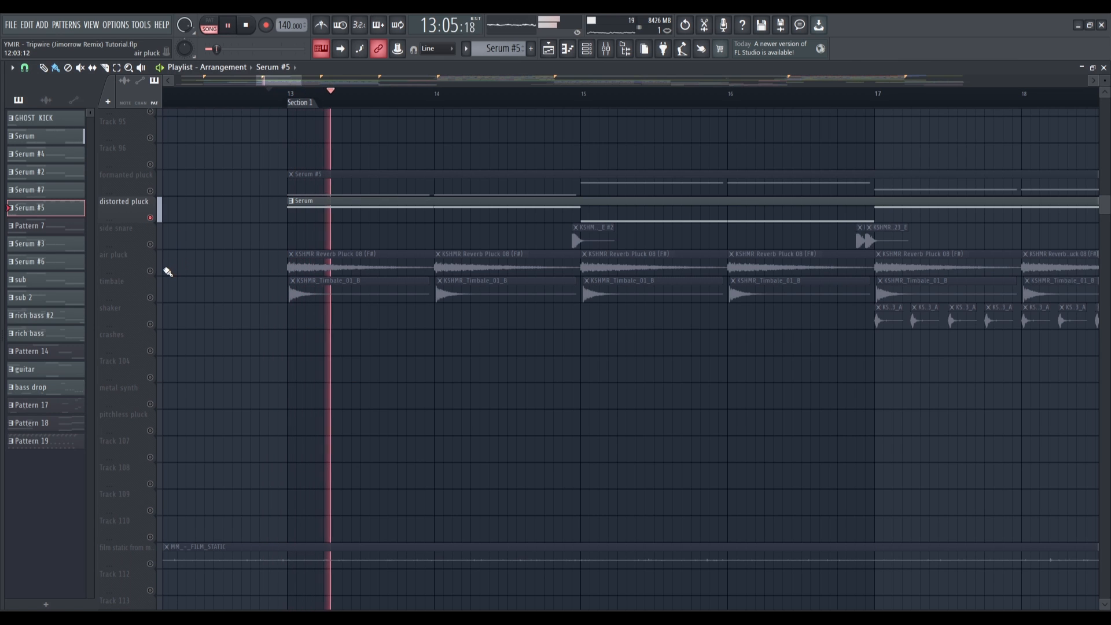
key(space)
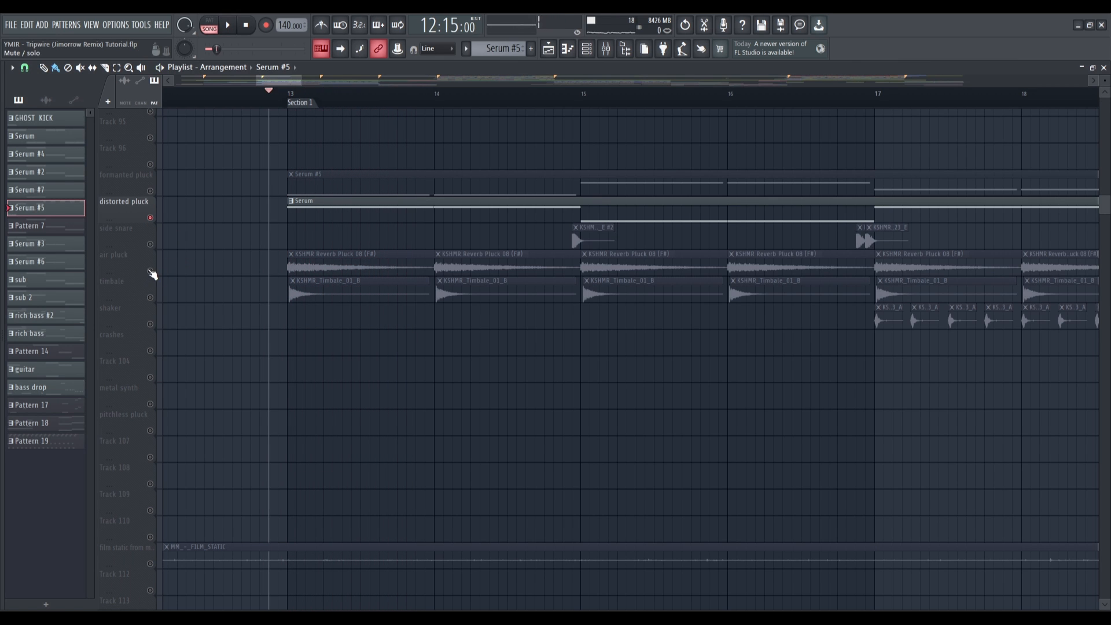
Step: Isolate the air pluck track and audition it from just before Section 1
right_click(150, 272)
key(space)
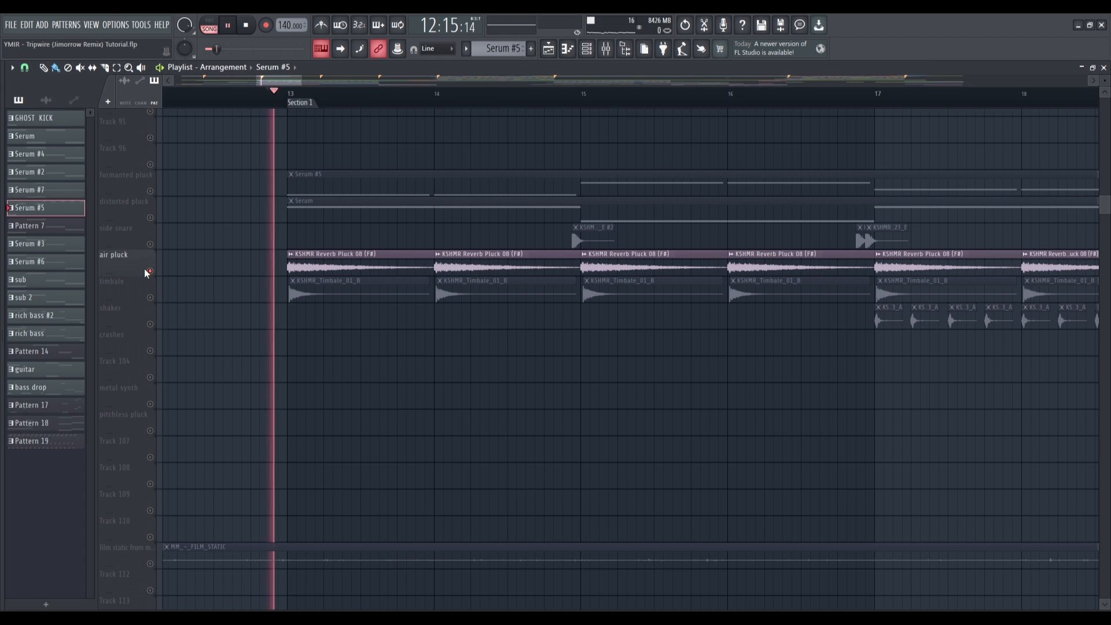
key(space)
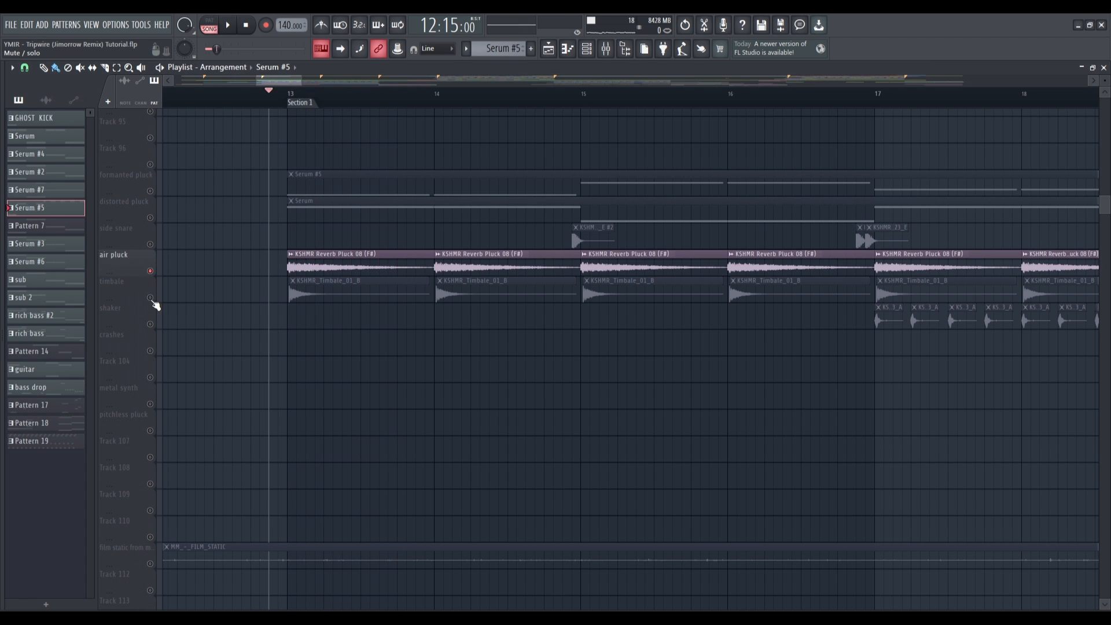
Step: Isolate the timbale track and audition it from just before Section 1
right_click(151, 298)
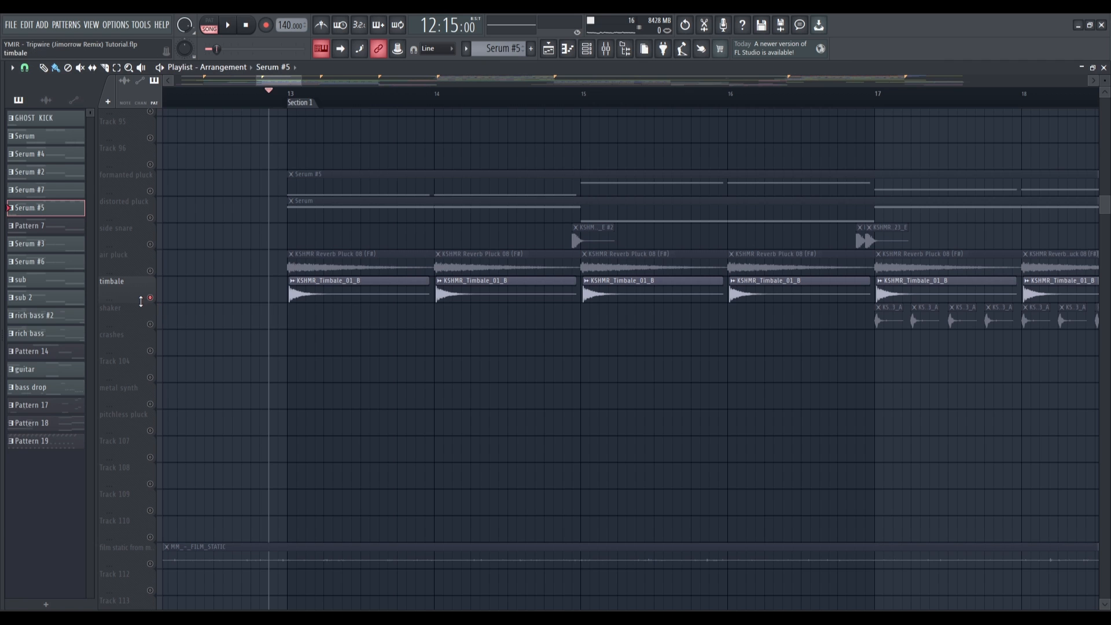
key(space)
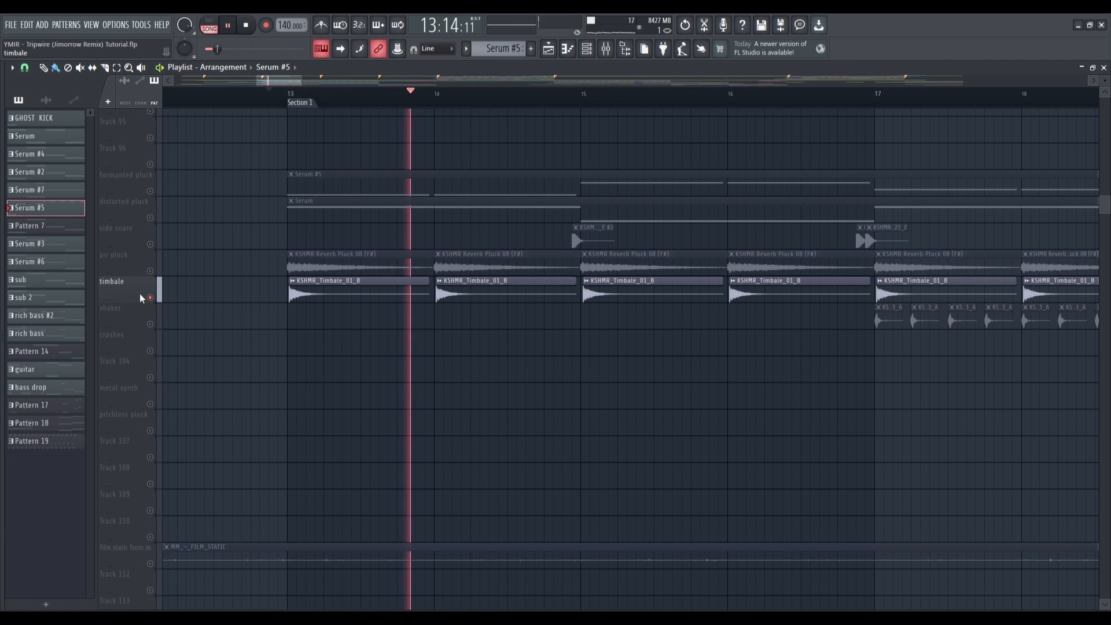
key(space)
Step: Isolate the side snare track, audition its hits around bars 15 and 17, and restore all tracks
right_click(150, 246)
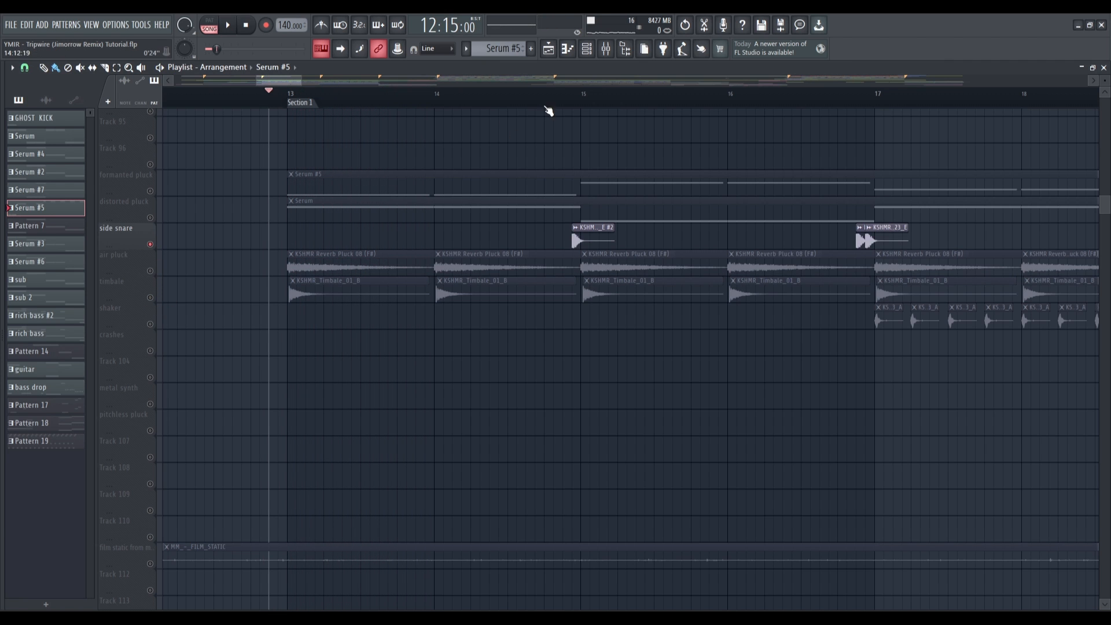
key(space)
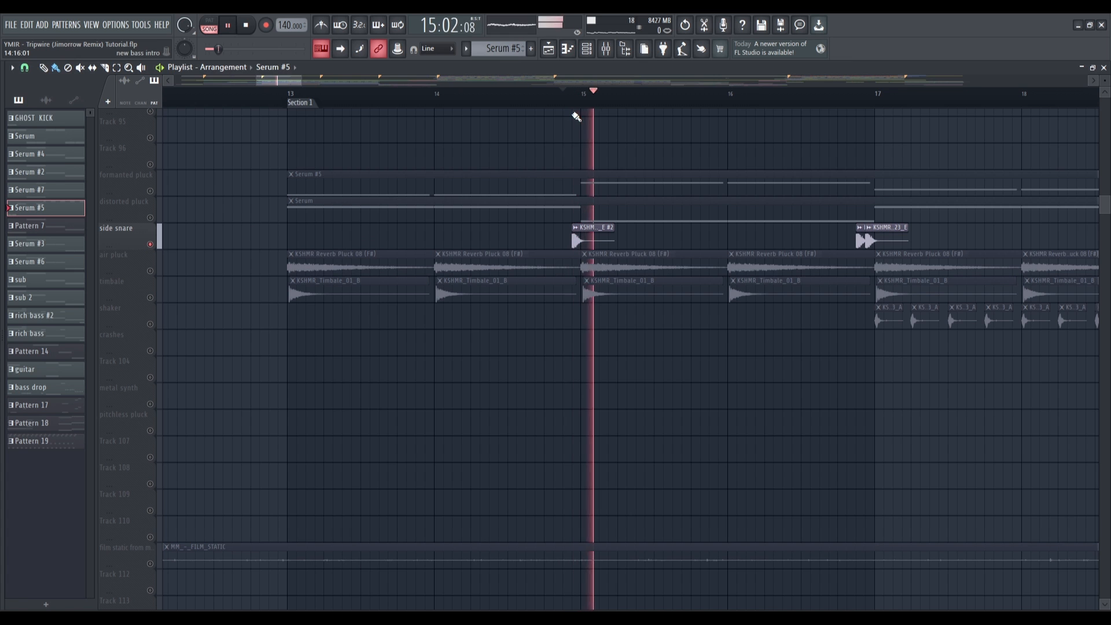
click(856, 99)
key(space)
scroll(358, 230, down, 5)
right_click(151, 245)
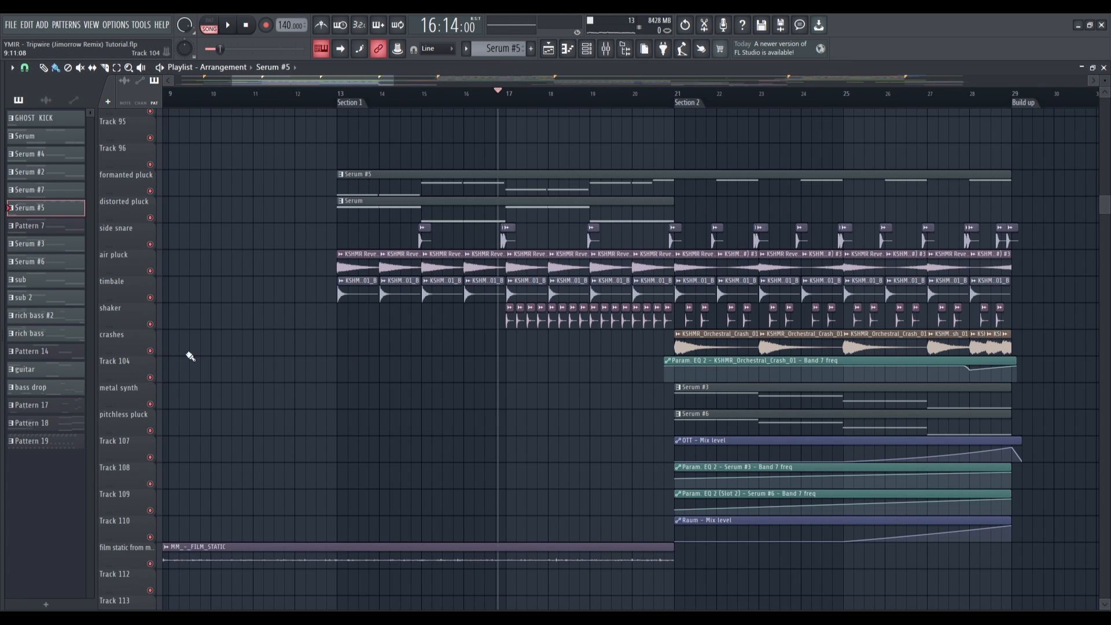
Step: Isolate the shaker track and audition it from just before bar 17
right_click(150, 325)
scroll(620, 355, up, 4)
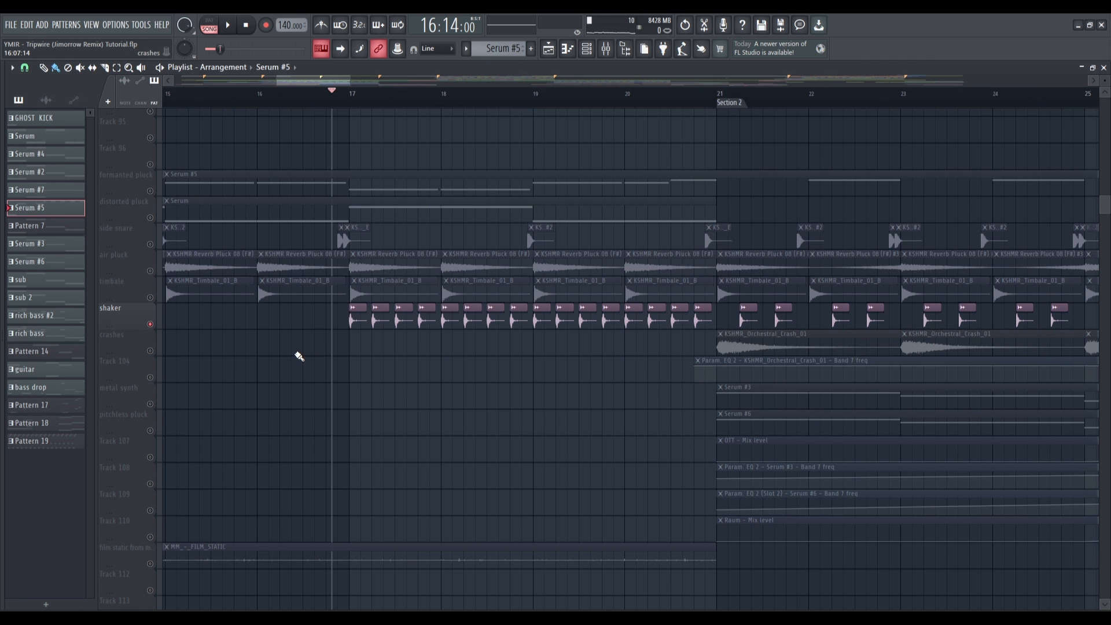
key(space)
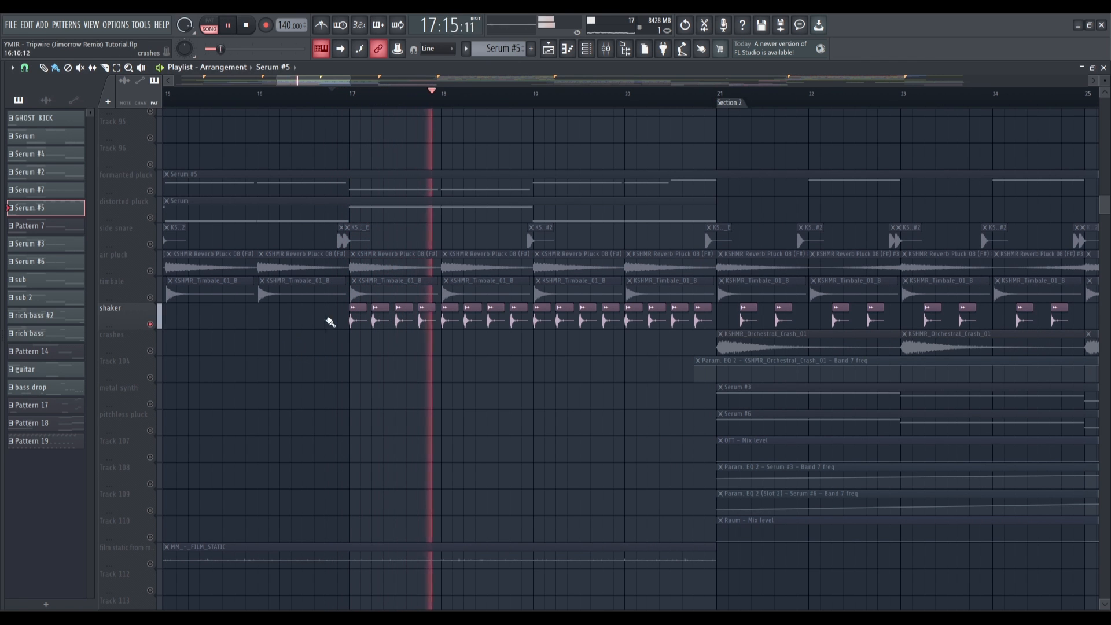
Step: Inspect Fruity Delay 3 and Raum on mixer track 36, KSHMR_Shaker_03_A, during playback, then close the mixer and stop
click(609, 49)
click(917, 398)
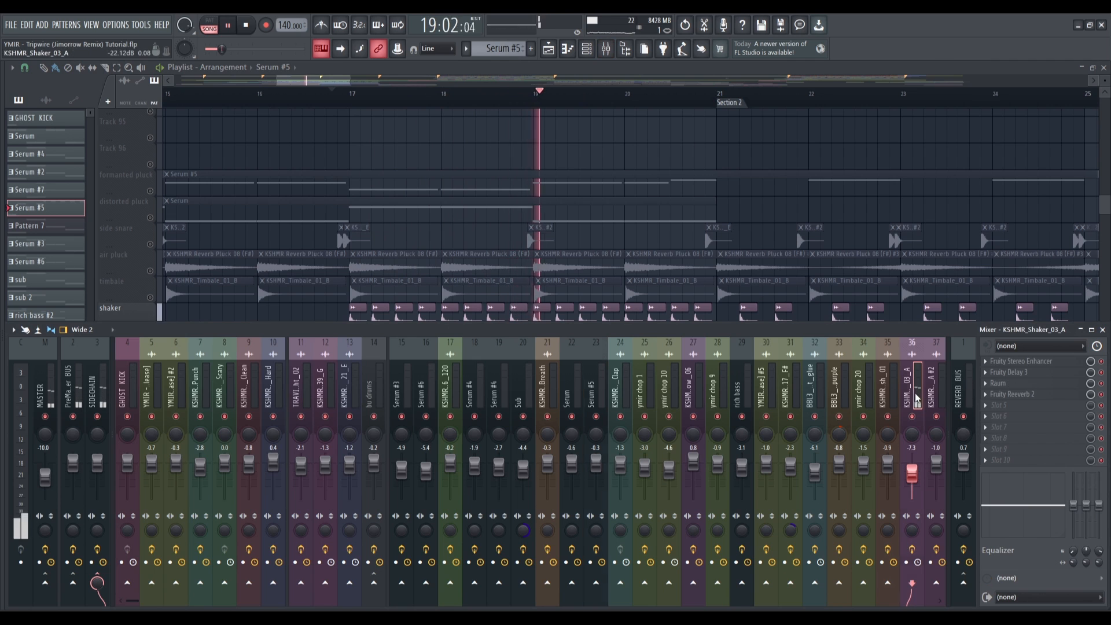
click(1026, 375)
click(1027, 383)
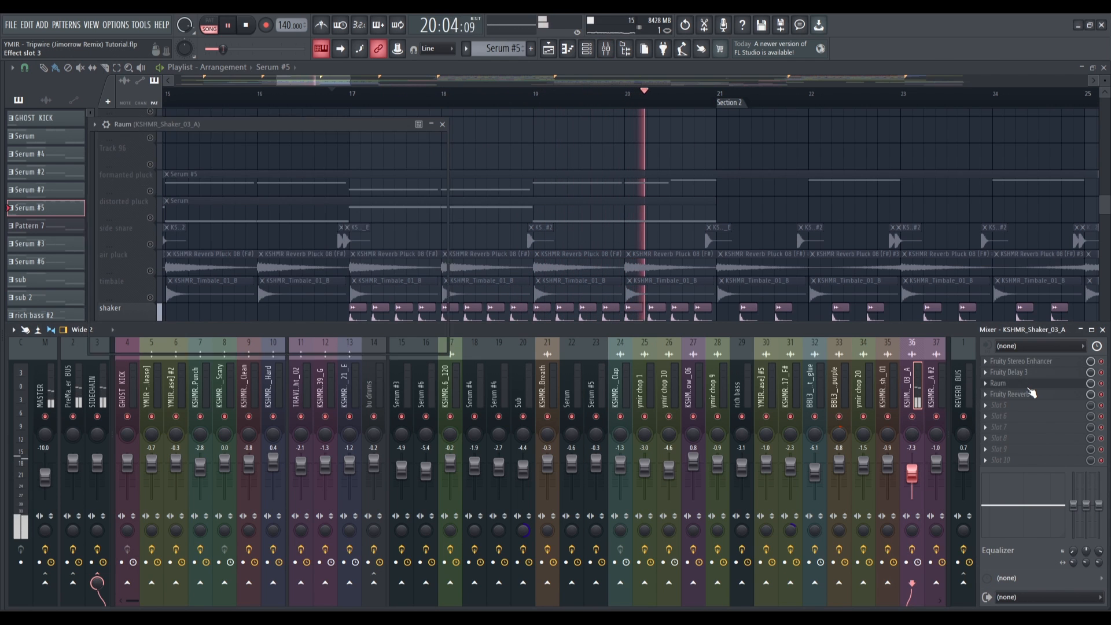
click(1028, 385)
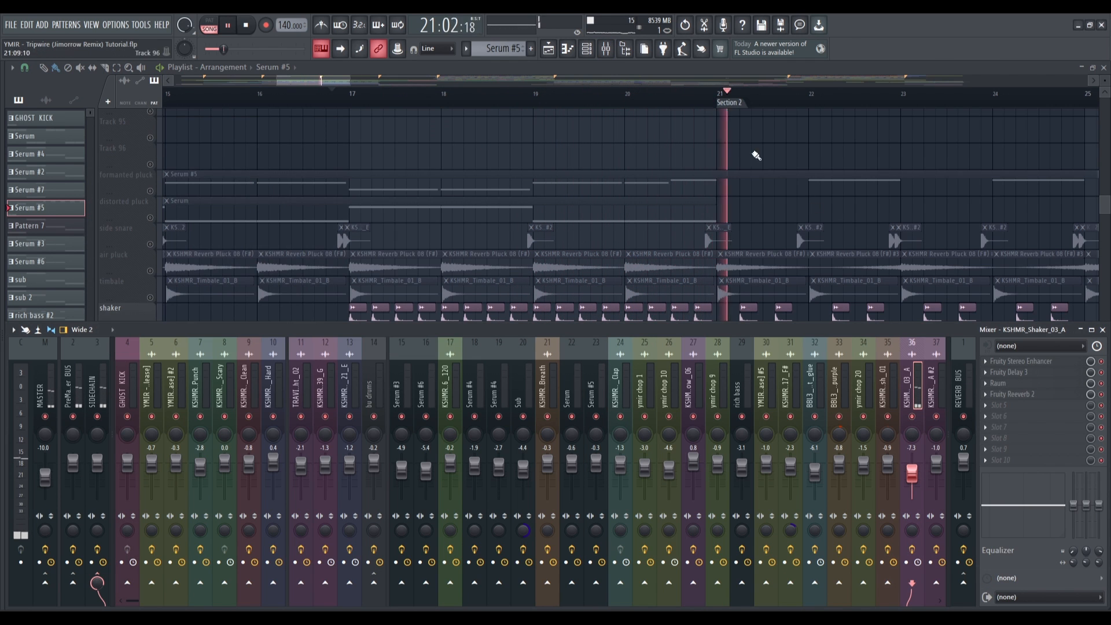
click(608, 51)
key(space)
Step: Audition the isolated shaker from just after the start of Section 2
scroll(437, 315, down, 6)
scroll(438, 317, up, 7)
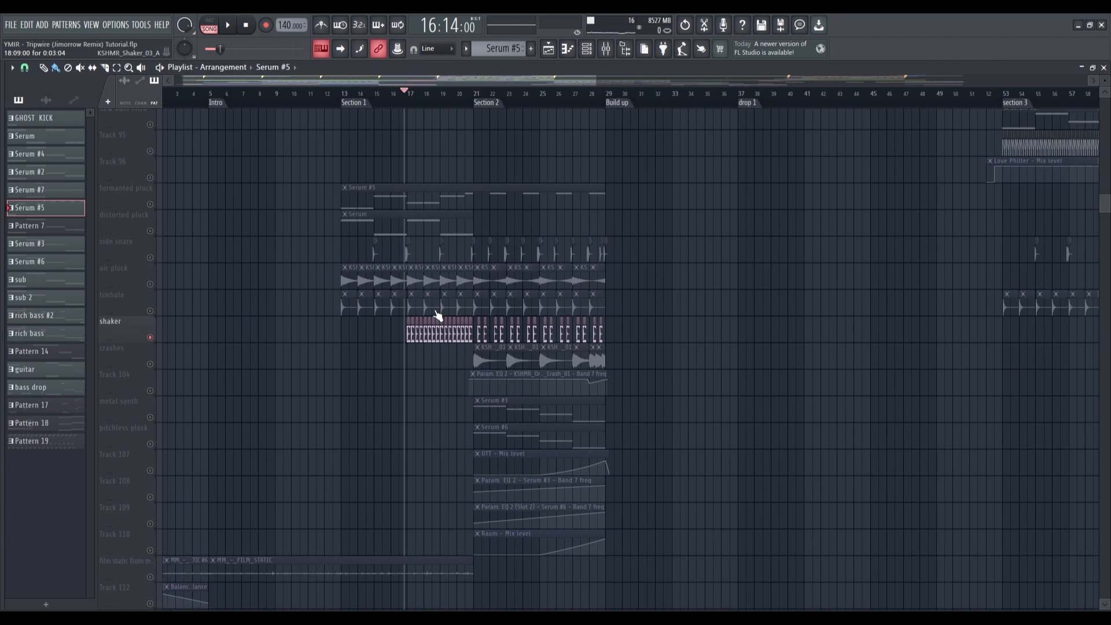
scroll(493, 548, up, 5)
scroll(493, 547, up, 3)
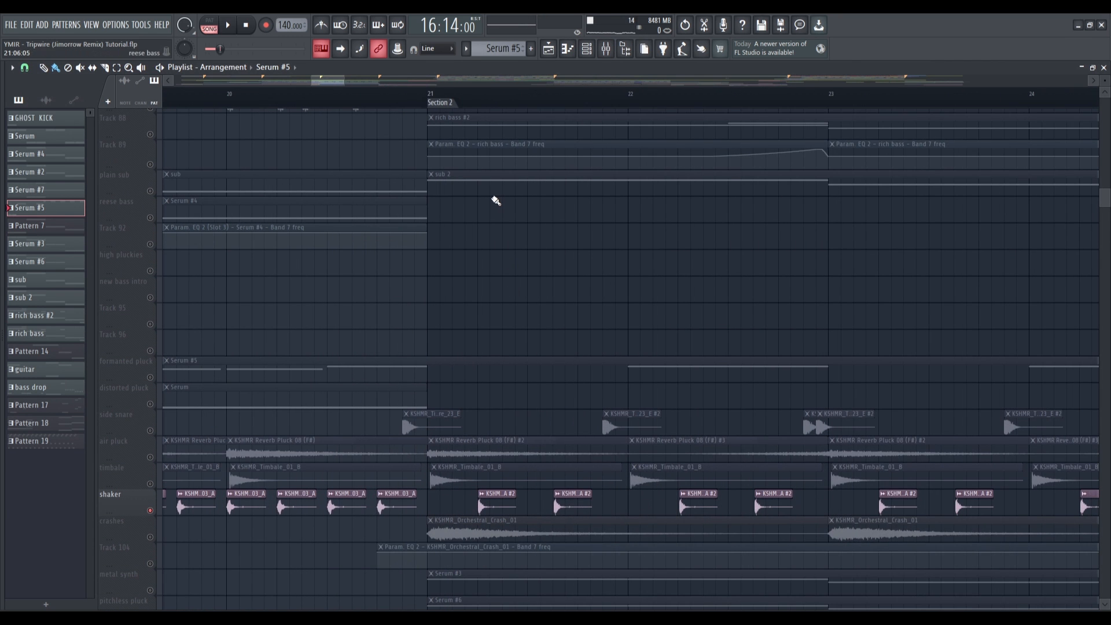
scroll(496, 201, up, 2)
click(472, 94)
key(space)
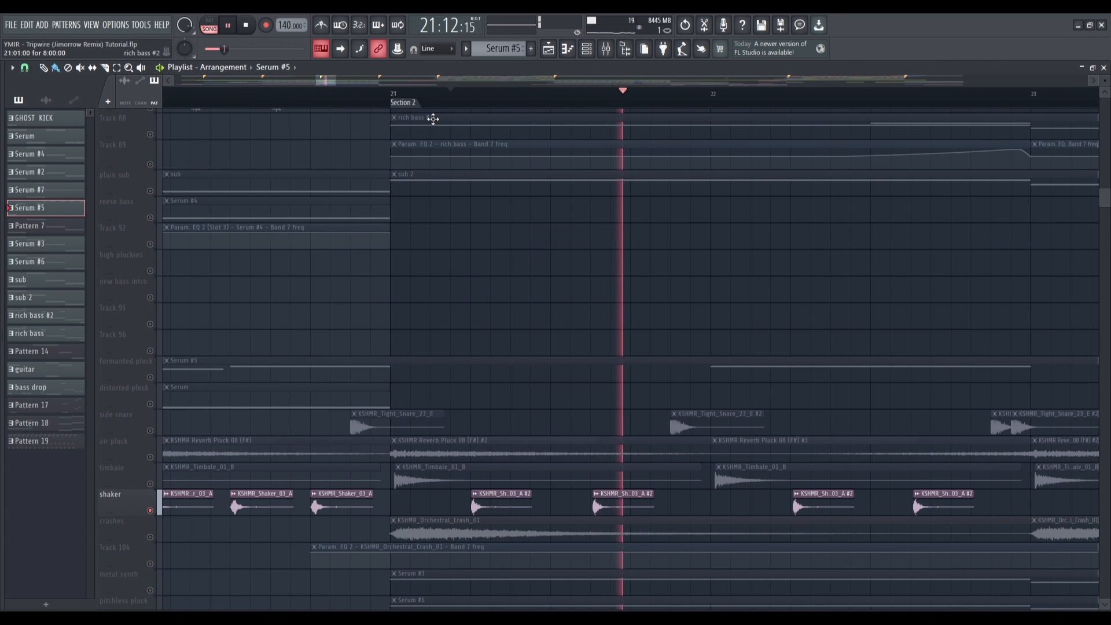
key(space)
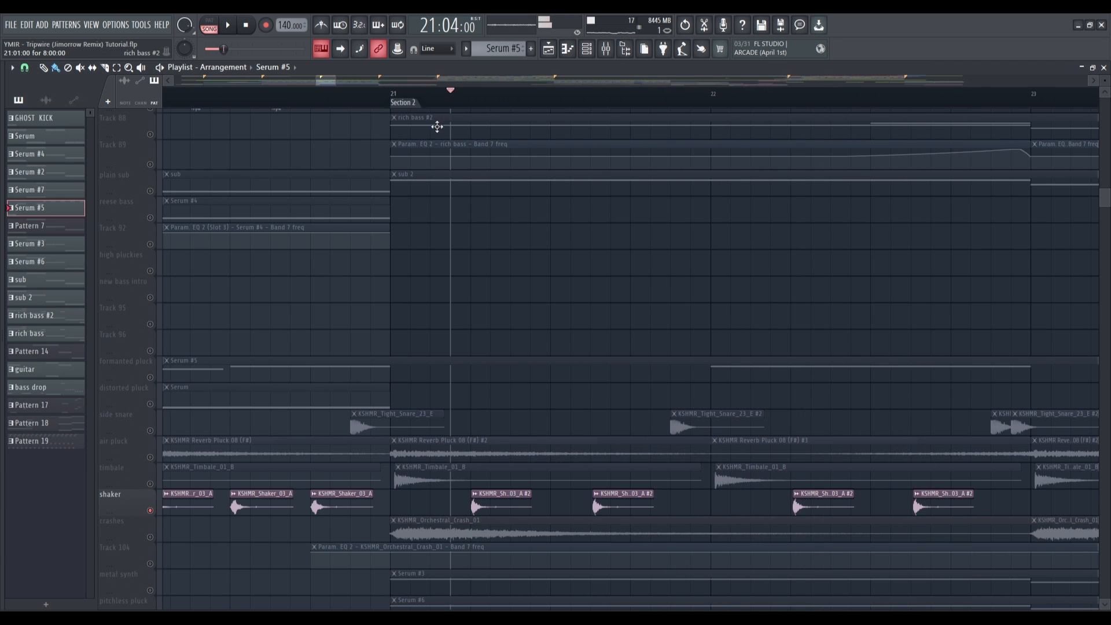
Step: Isolate the apashe type beat track together with its Track 68 EQ automation and audition them from just before bar 17
scroll(386, 295, down, 5)
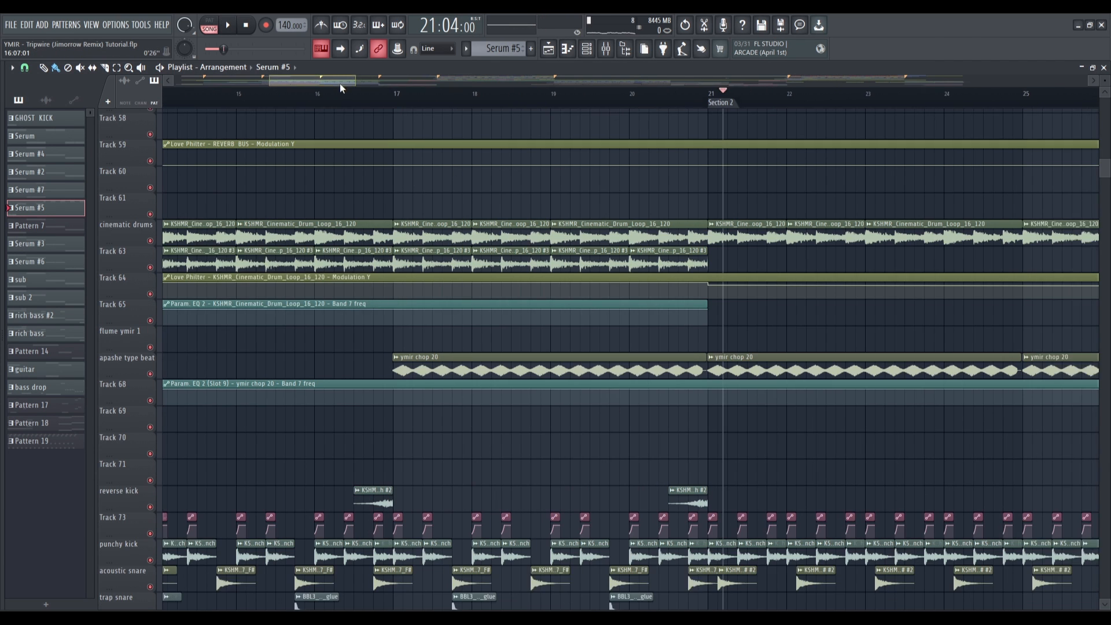
drag(338, 83, 334, 84)
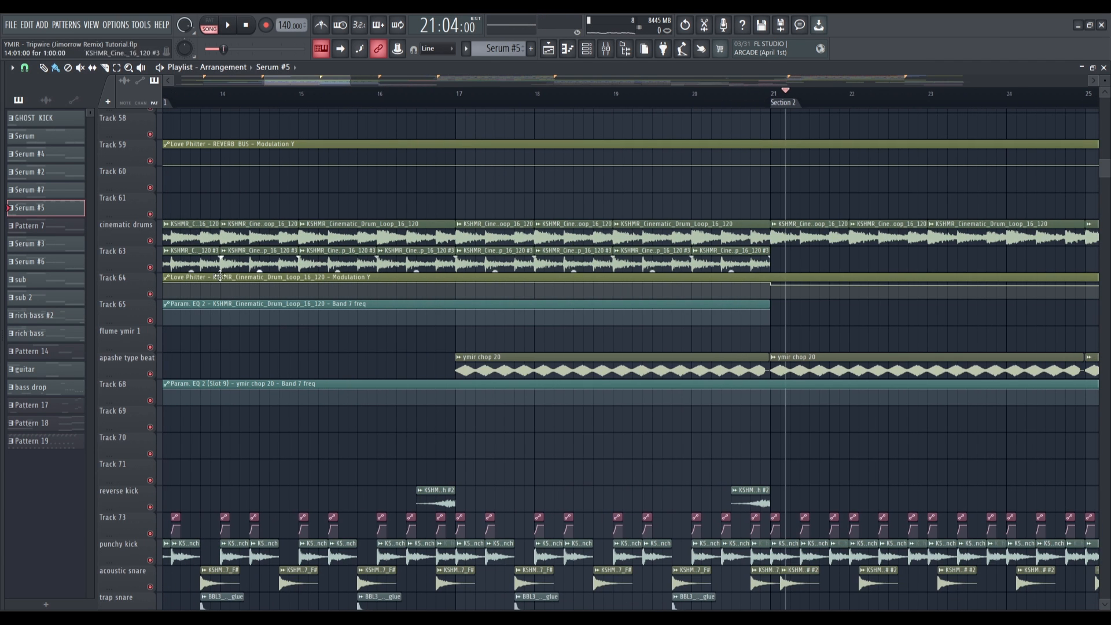
right_click(150, 374)
click(150, 400)
scroll(523, 299, up, 2)
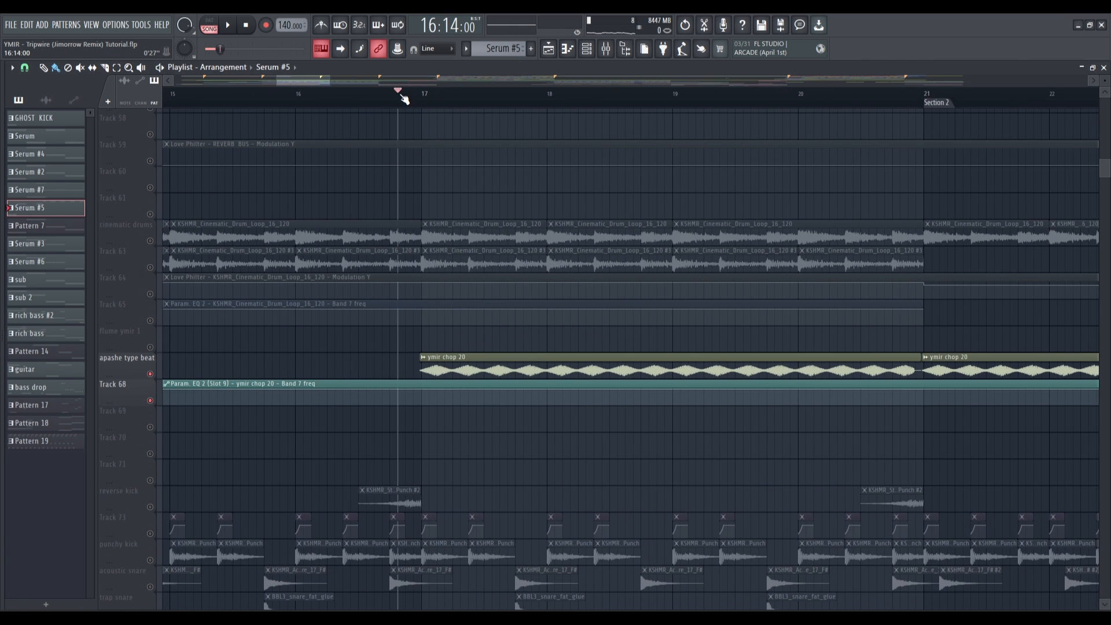
key(space)
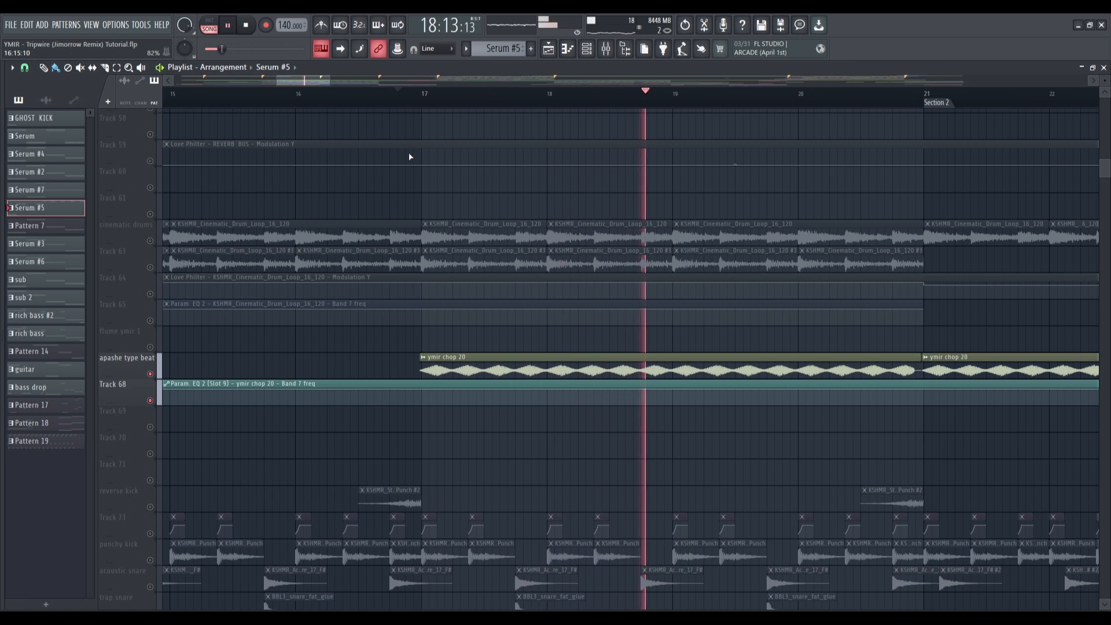
key(space)
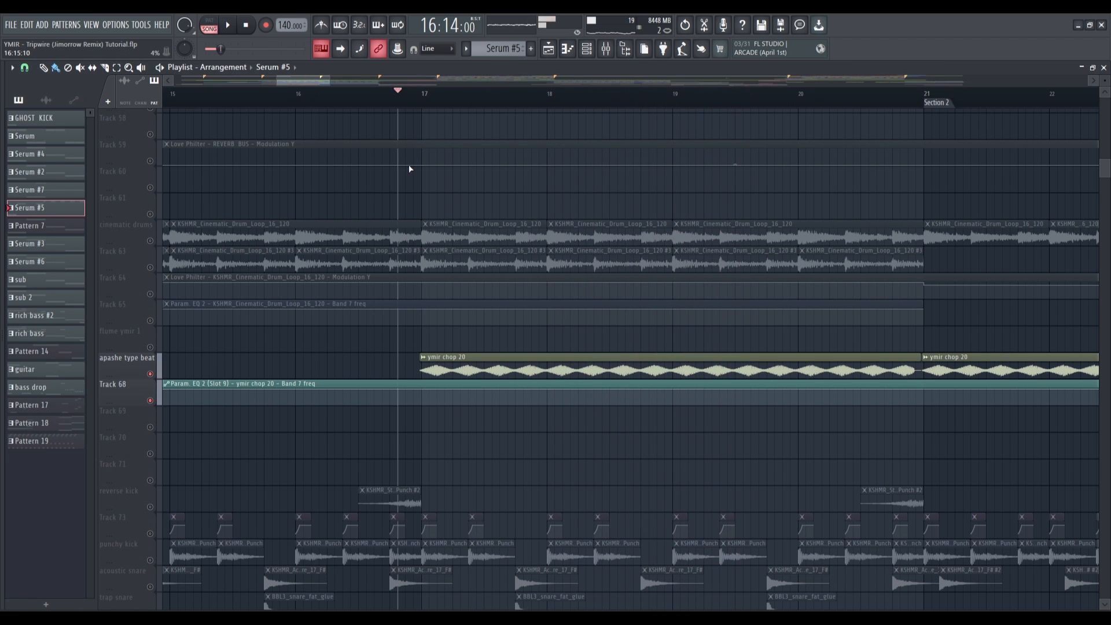
Step: View the sample settings of the ymir chop 20 clip, close them, and restore all tracks
double_click(503, 358)
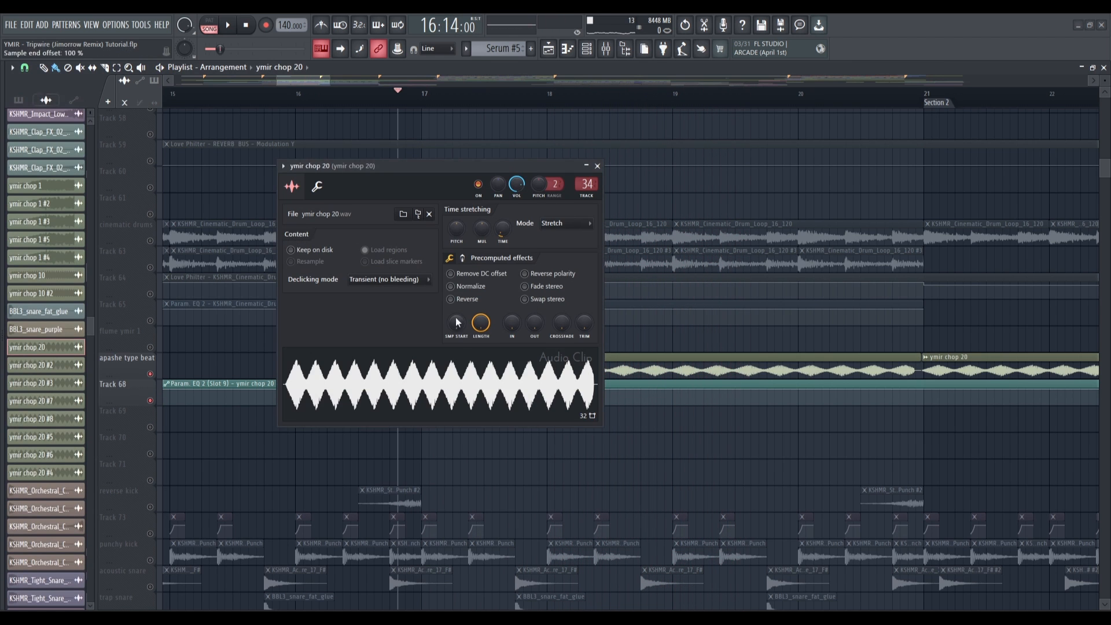
click(598, 166)
key(Page_Down)
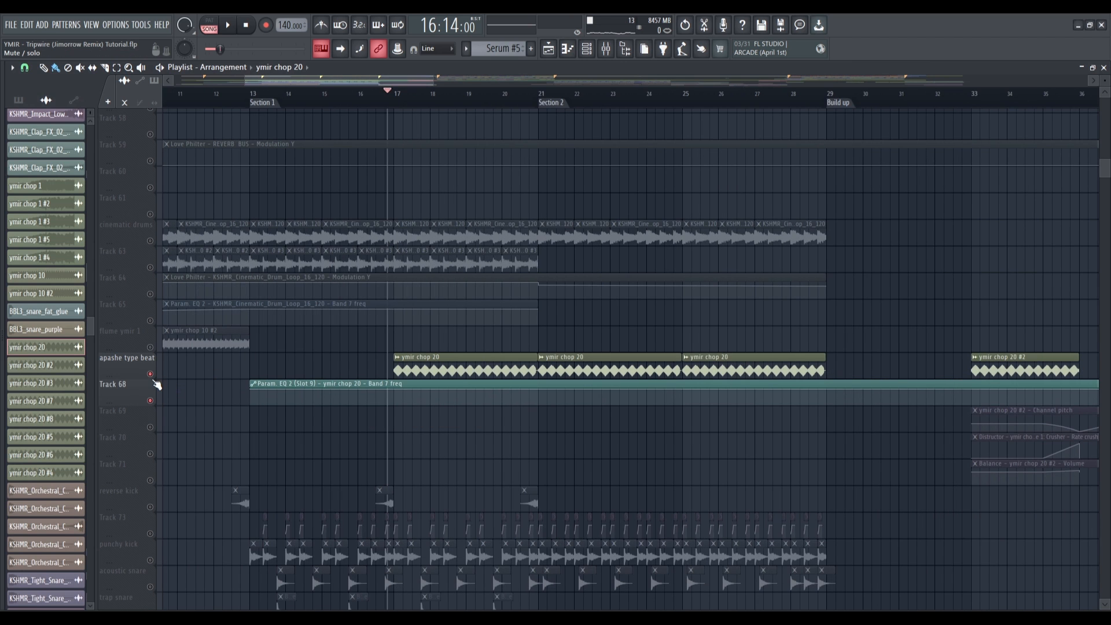
right_click(153, 379)
right_click(152, 380)
Step: Place the playhead at bar 21, the start of Section 2, and look over the tracks down to the bass layers
scroll(354, 348, down, 2)
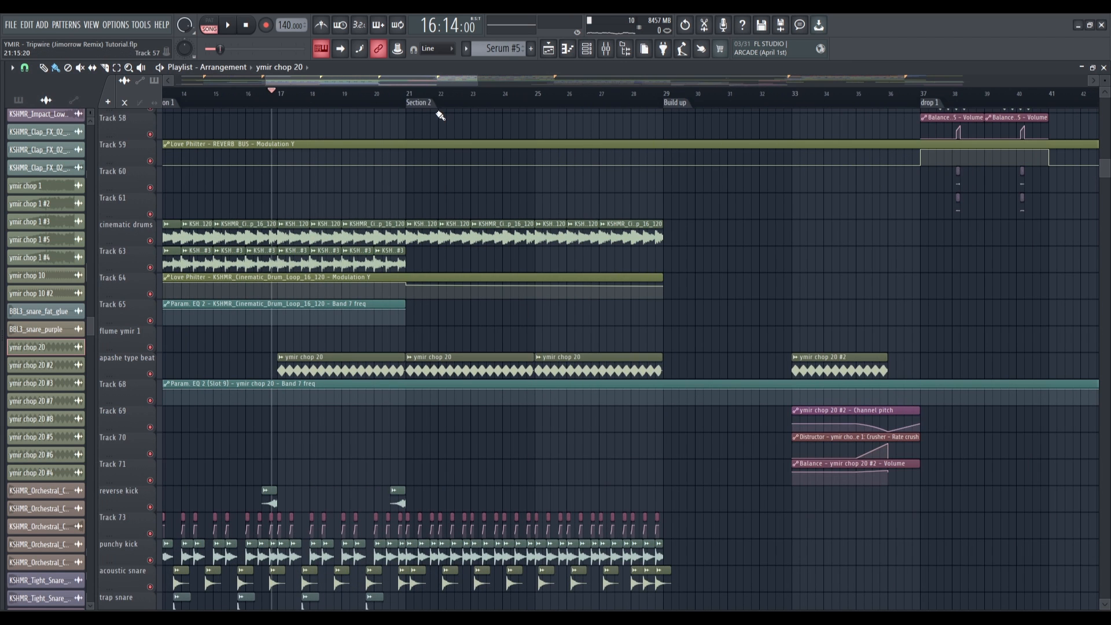
scroll(431, 100, up, 2)
scroll(399, 95, right, 1)
click(351, 94)
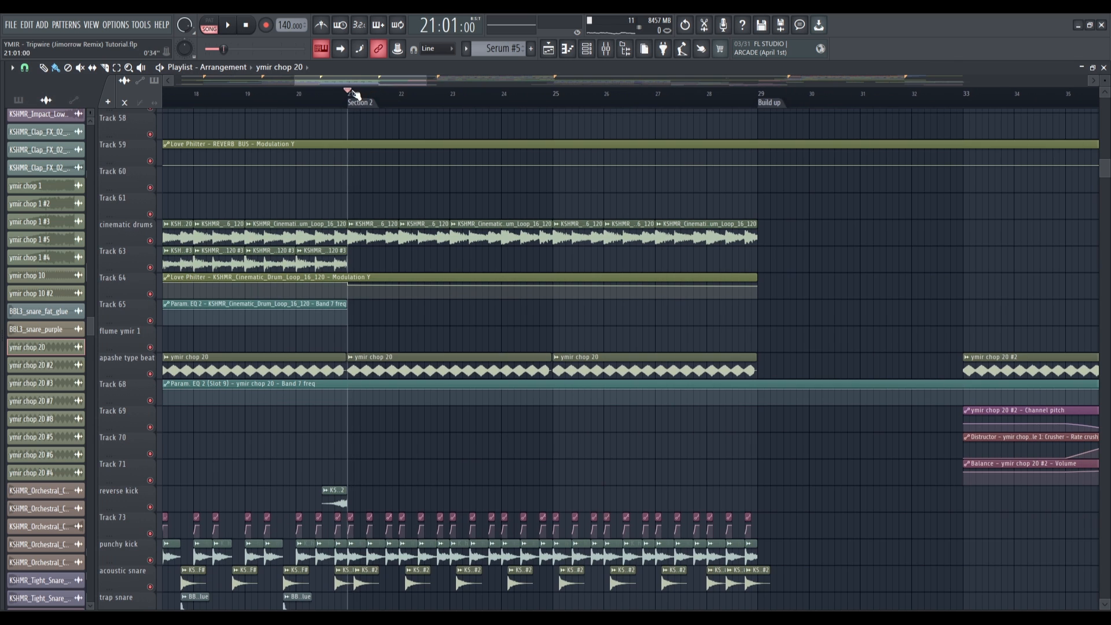
scroll(354, 187, down, 5)
scroll(354, 186, down, 5)
scroll(344, 232, up, 4)
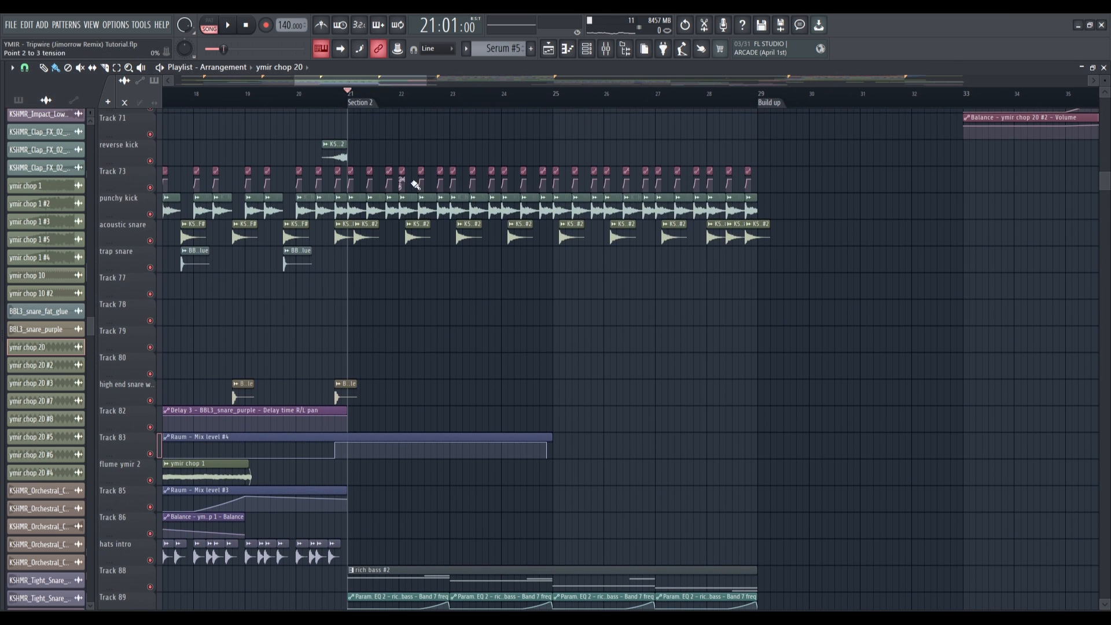
scroll(444, 243, down, 6)
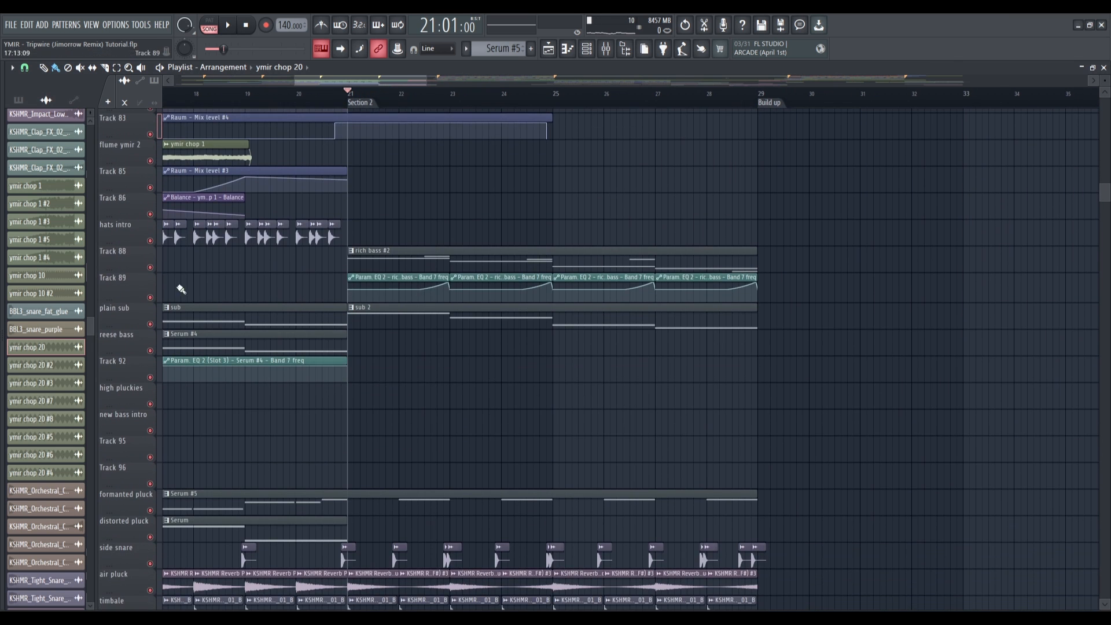
Step: Isolate the rich bass #2 track with its Track 89 EQ automation and audition them from the start of Section 2
right_click(150, 268)
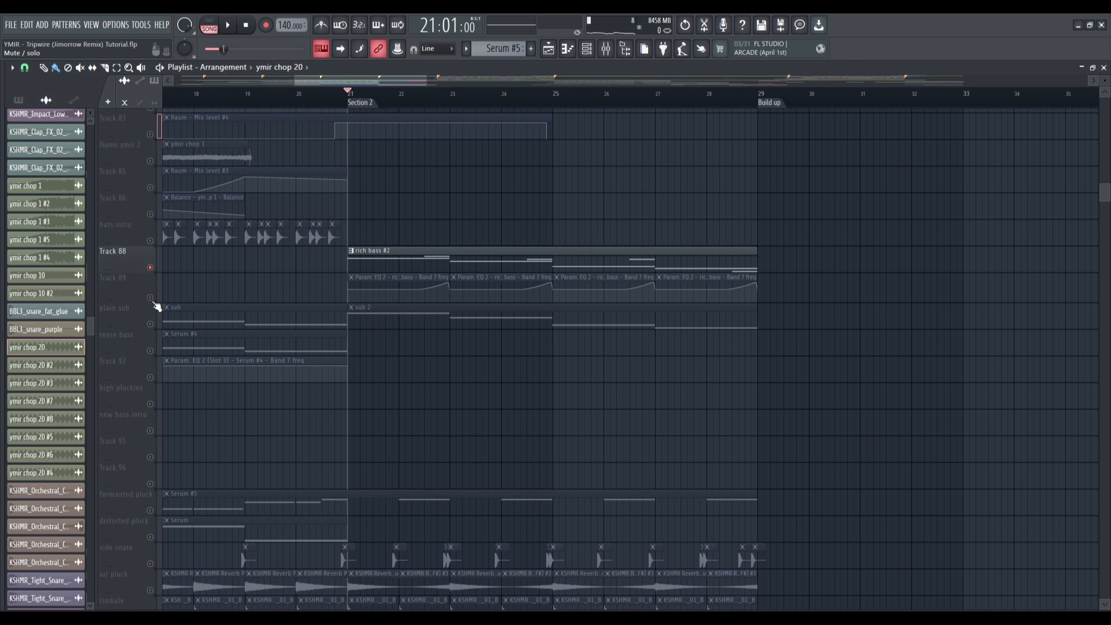
click(151, 298)
key(space)
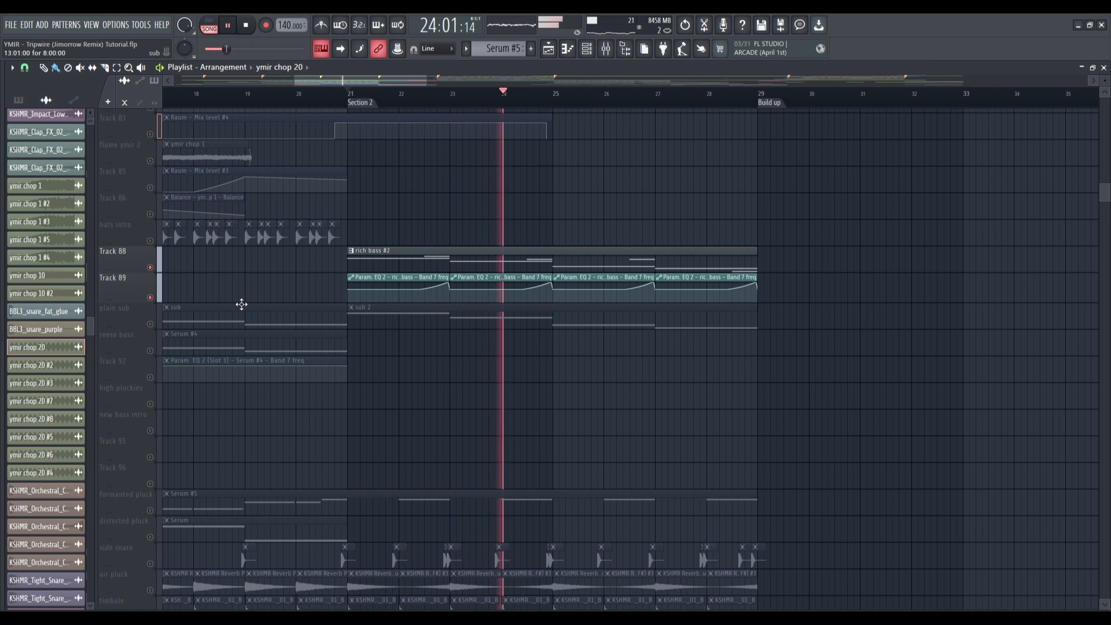
key(space)
Step: Bring up the rich bass instrument from the rich bass #2 pattern, examine its Serum oscillators and effects, and close it
click(587, 50)
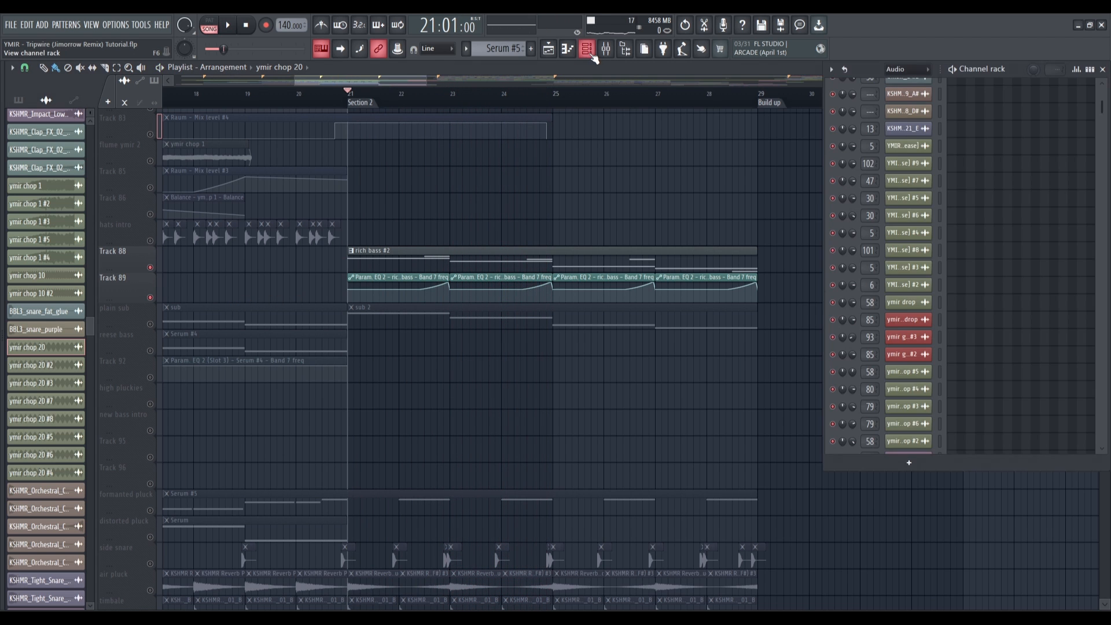
scroll(934, 71, down, 2)
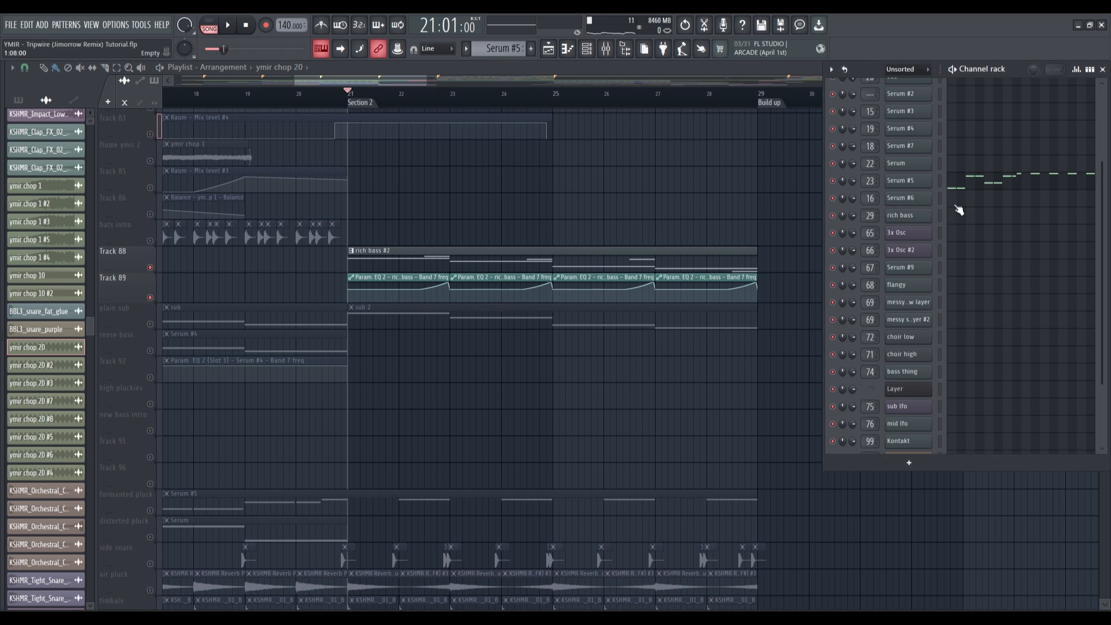
scroll(937, 283, up, 4)
click(437, 262)
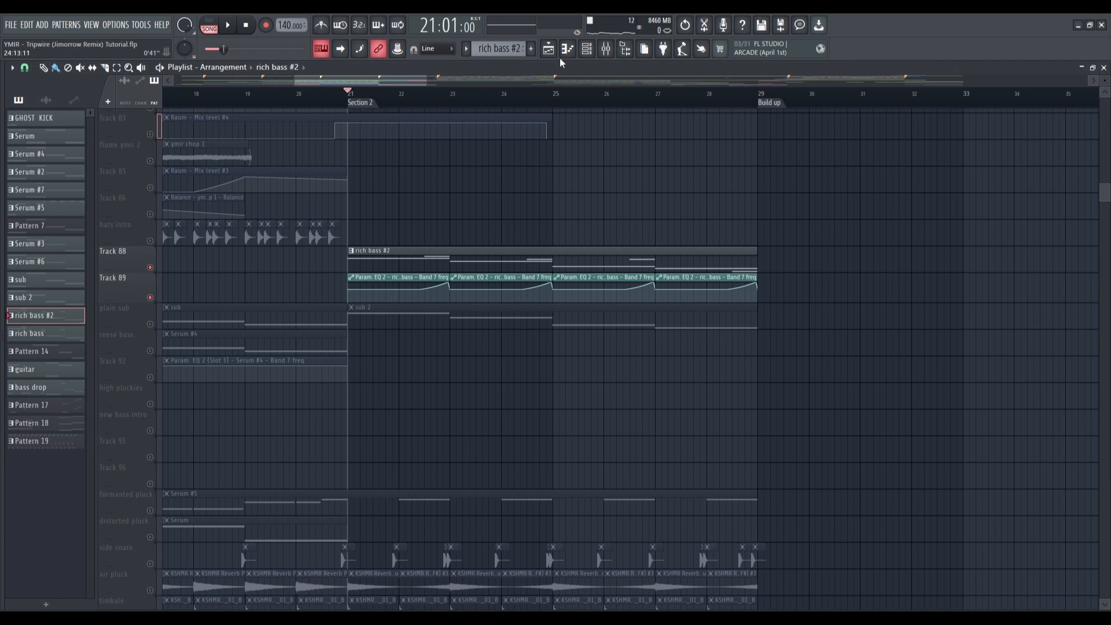
click(586, 51)
click(923, 290)
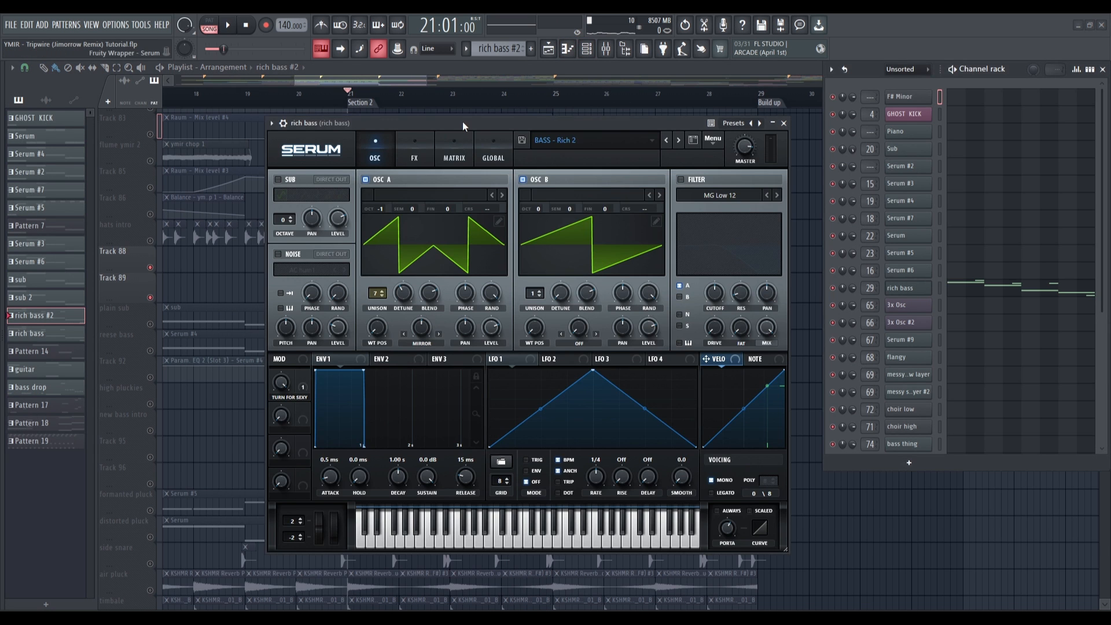
drag(463, 121, 444, 116)
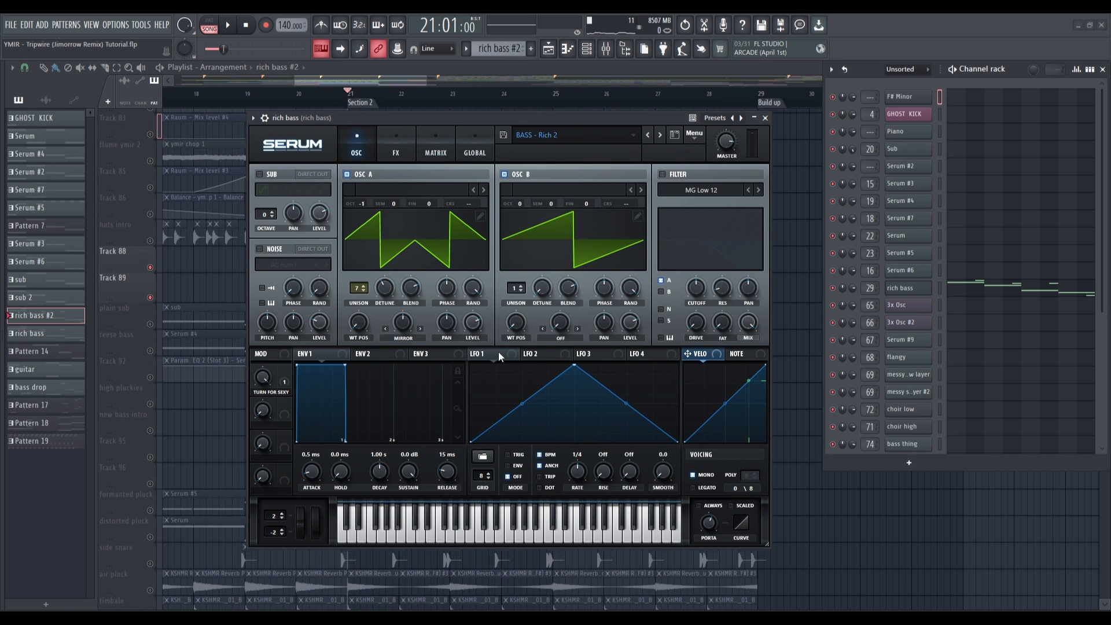
click(399, 151)
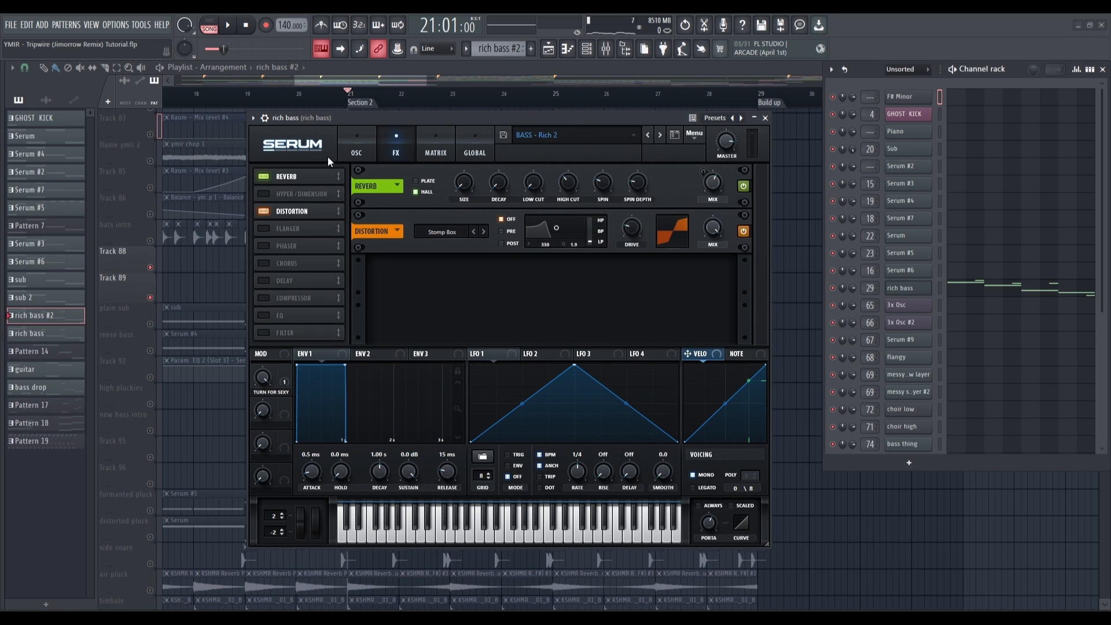
click(765, 118)
Step: Inspect the two Fruity parametric EQ 2 effects on the rich bass mixer insert and close the mixer
click(606, 49)
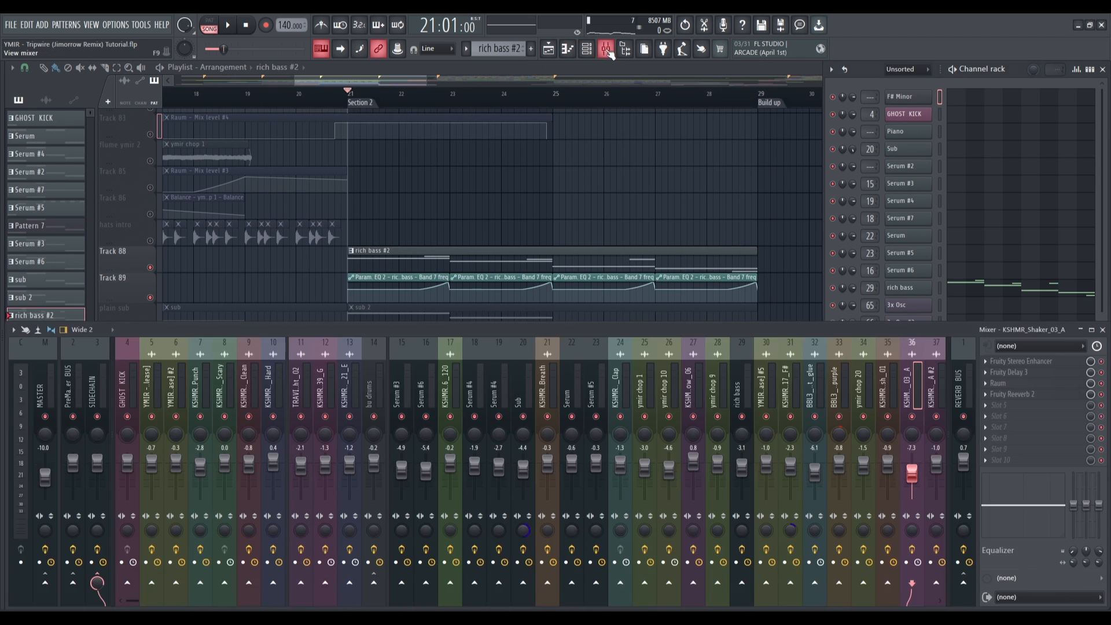
key(space)
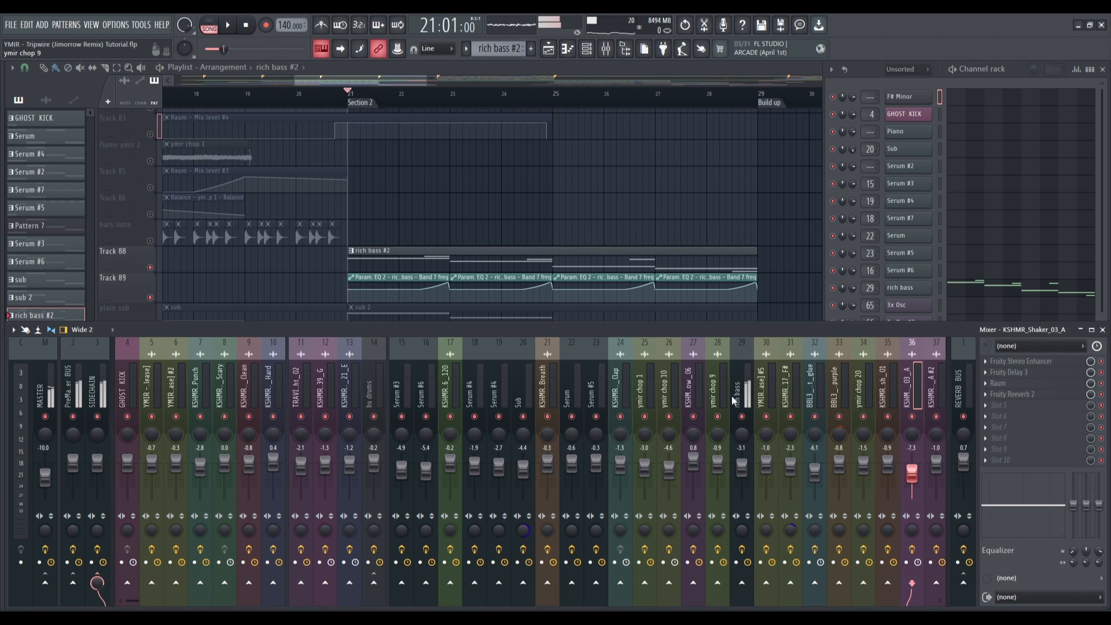
click(1008, 359)
click(1010, 361)
click(1025, 376)
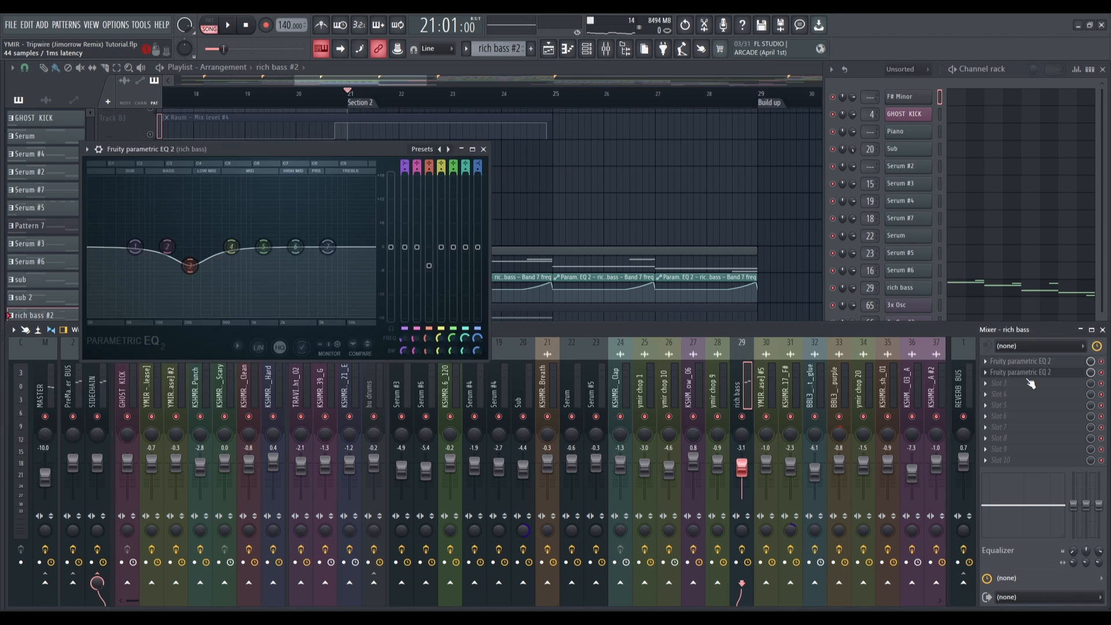
click(1025, 376)
click(606, 50)
Step: Solo the formanted pluck, distorted pluck and side snare tracks one after another, auditioning the side snare from bar 22
scroll(389, 256, down, 8)
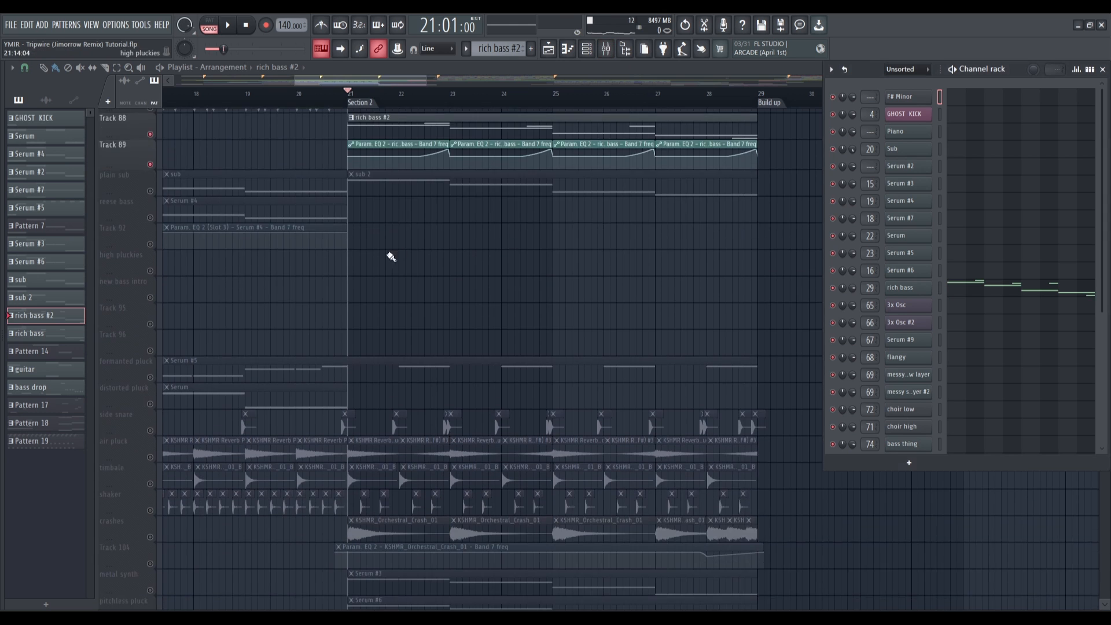
click(152, 245)
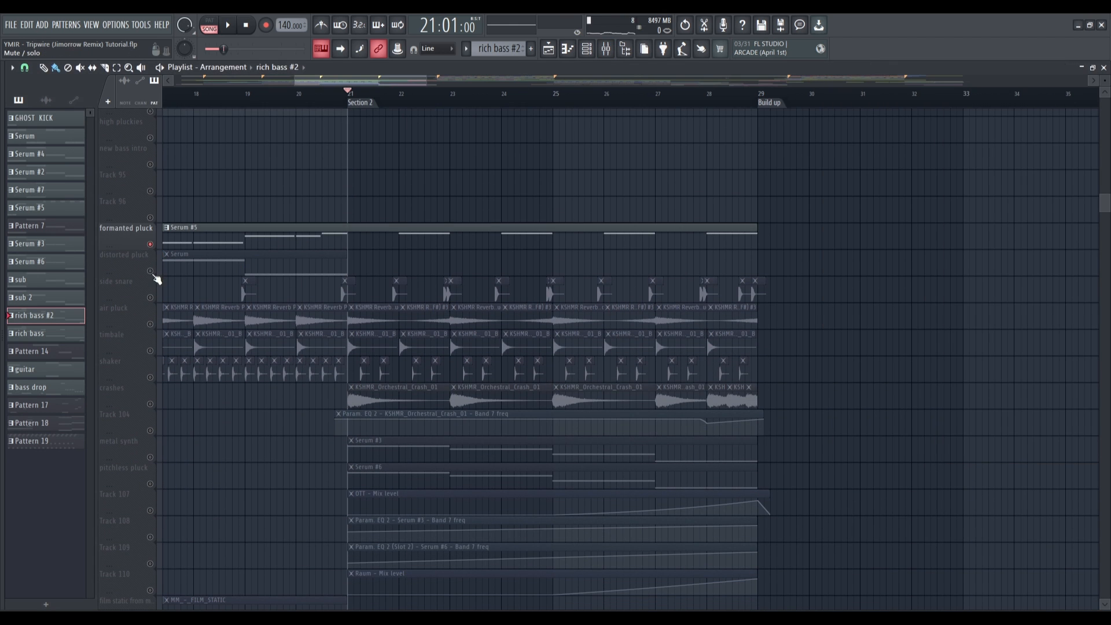
right_click(151, 271)
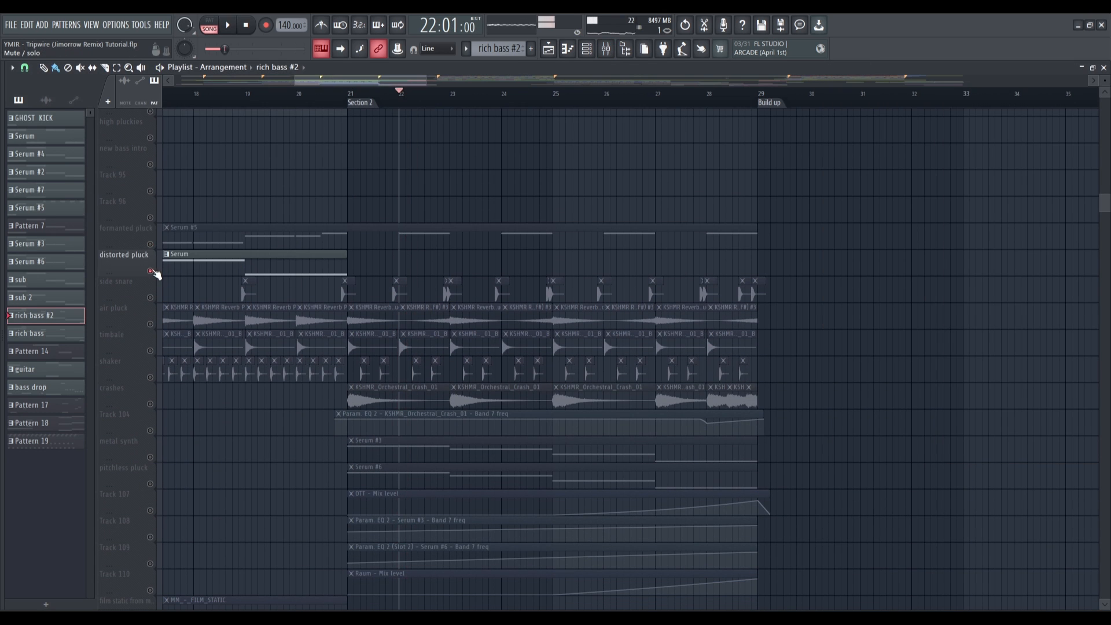
right_click(150, 297)
key(space)
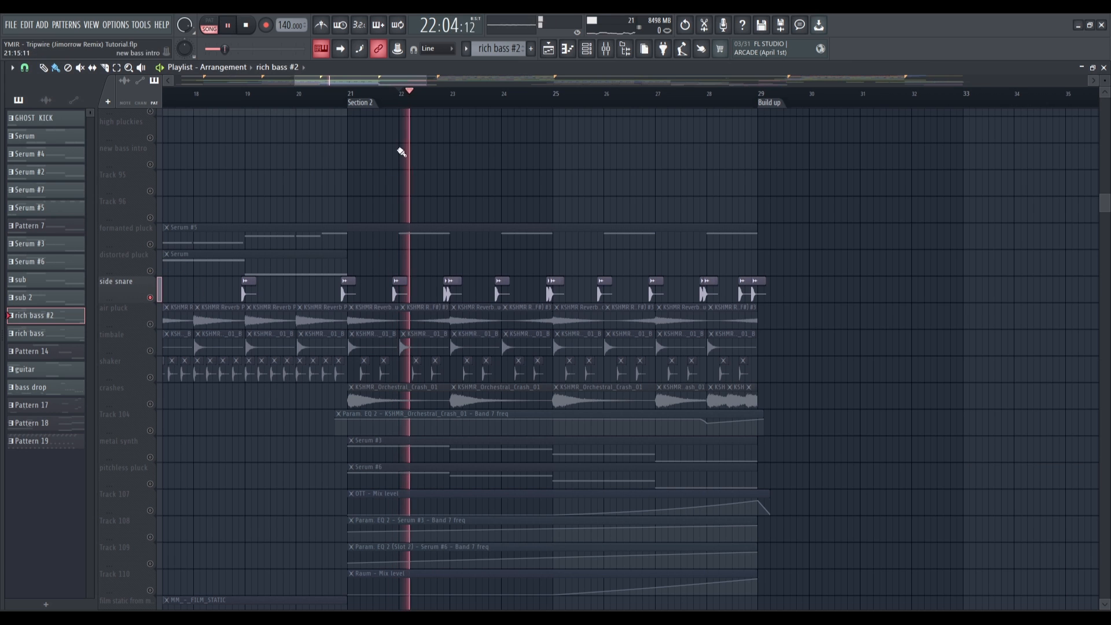
Step: Solo and audition the air pluck track and the timbale track in Section 2, one after the other
right_click(150, 324)
key(space)
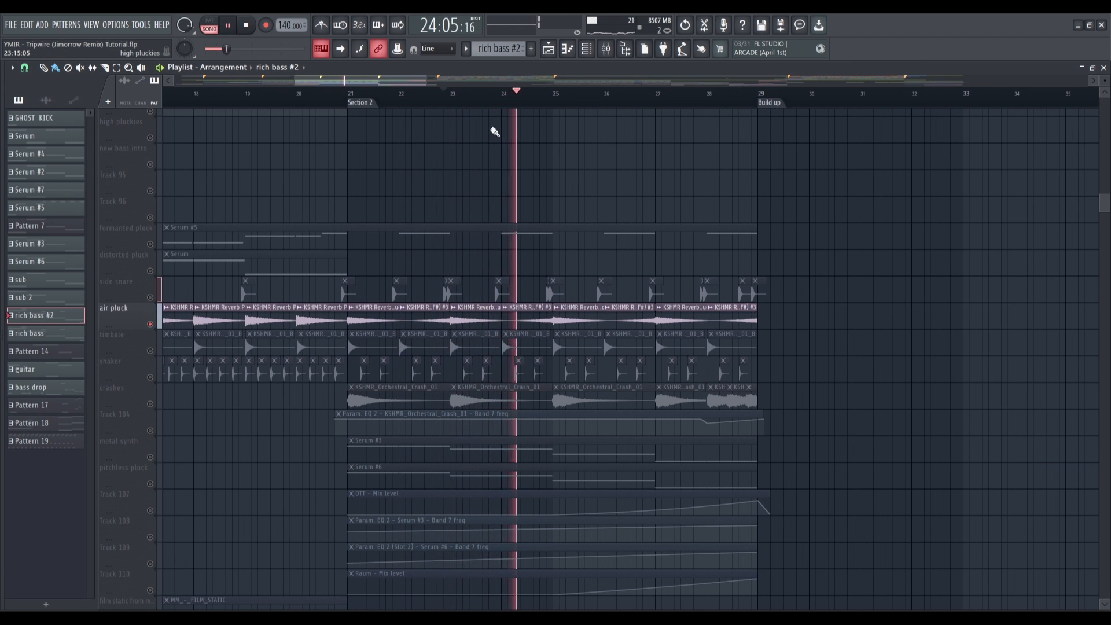
key(space)
right_click(149, 351)
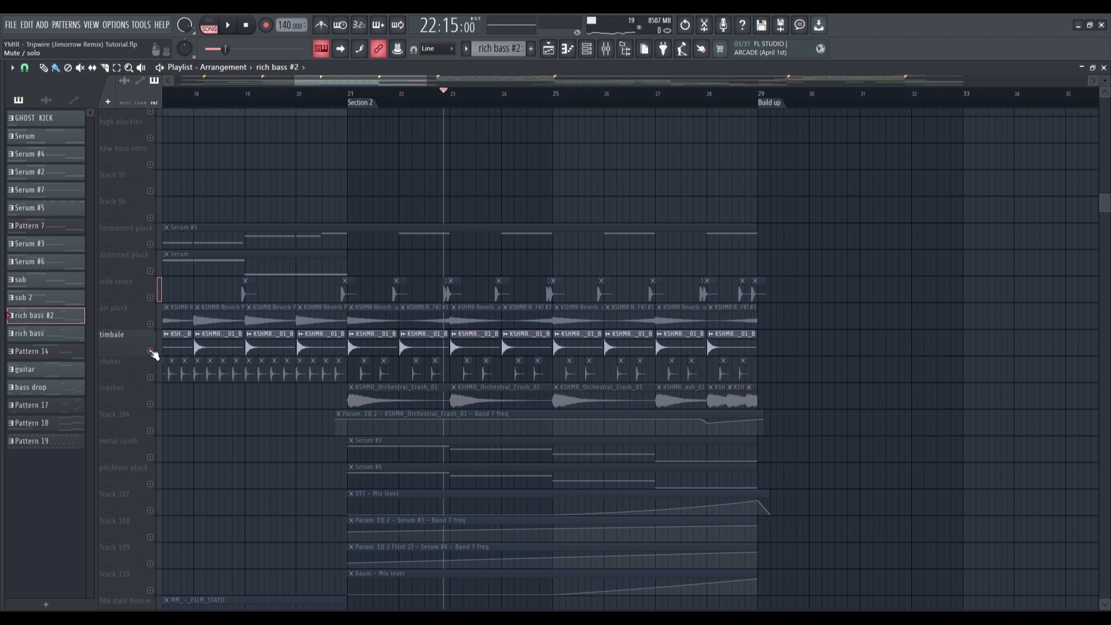
key(space)
key(space)
Step: Solo and audition the shaker track and the crashes track in Section 2, one after the other
right_click(150, 379)
key(space)
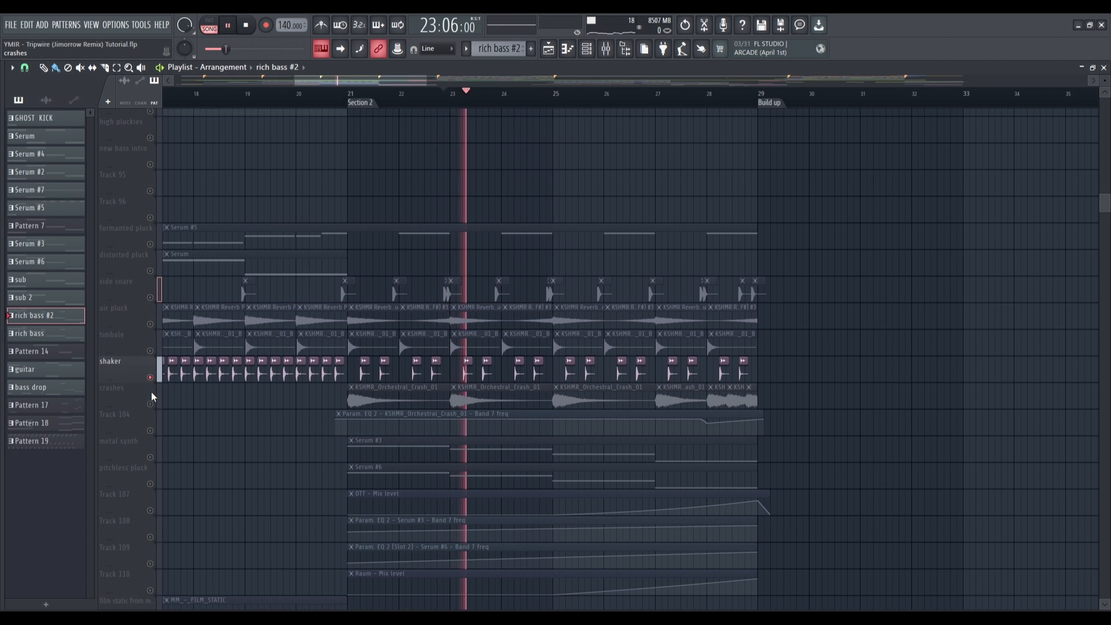
key(space)
right_click(150, 403)
key(space)
scroll(156, 403, down, 3)
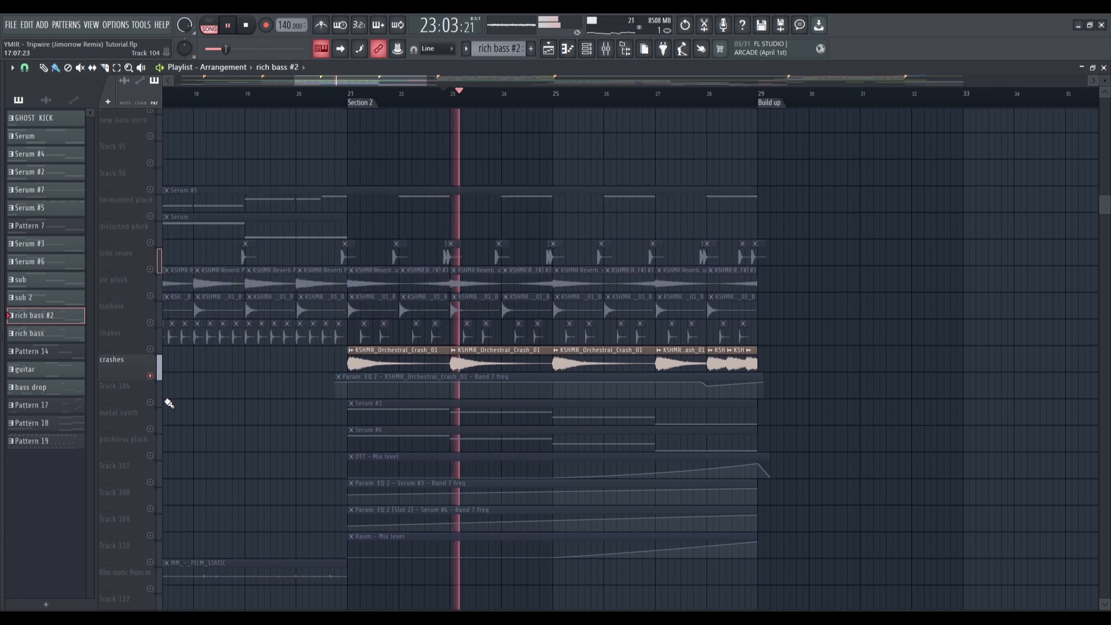
key(space)
Step: Isolate the metal synth track with its automation on Tracks 107 to 110 and audition them through Section 2
right_click(151, 377)
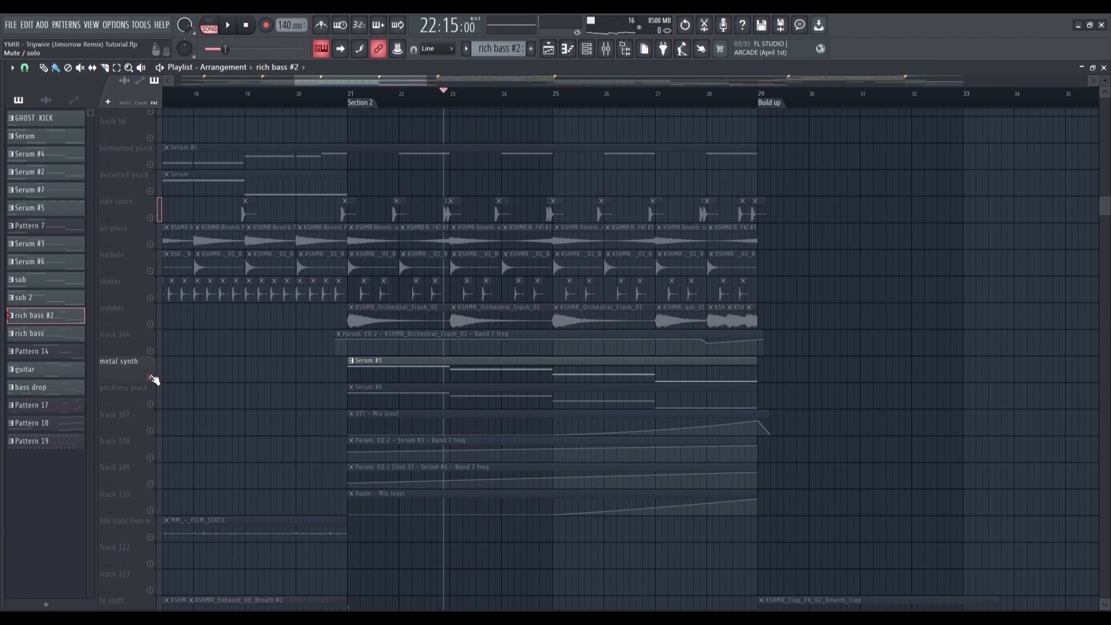
click(149, 404)
scroll(316, 439, up, 2)
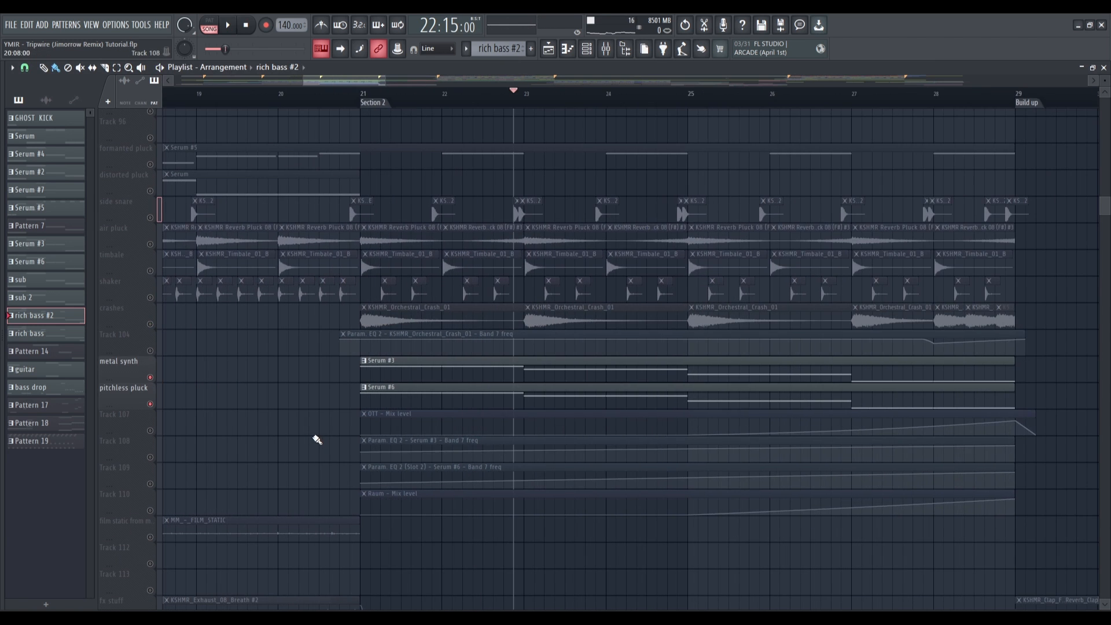
scroll(849, 452, up, 1)
click(150, 404)
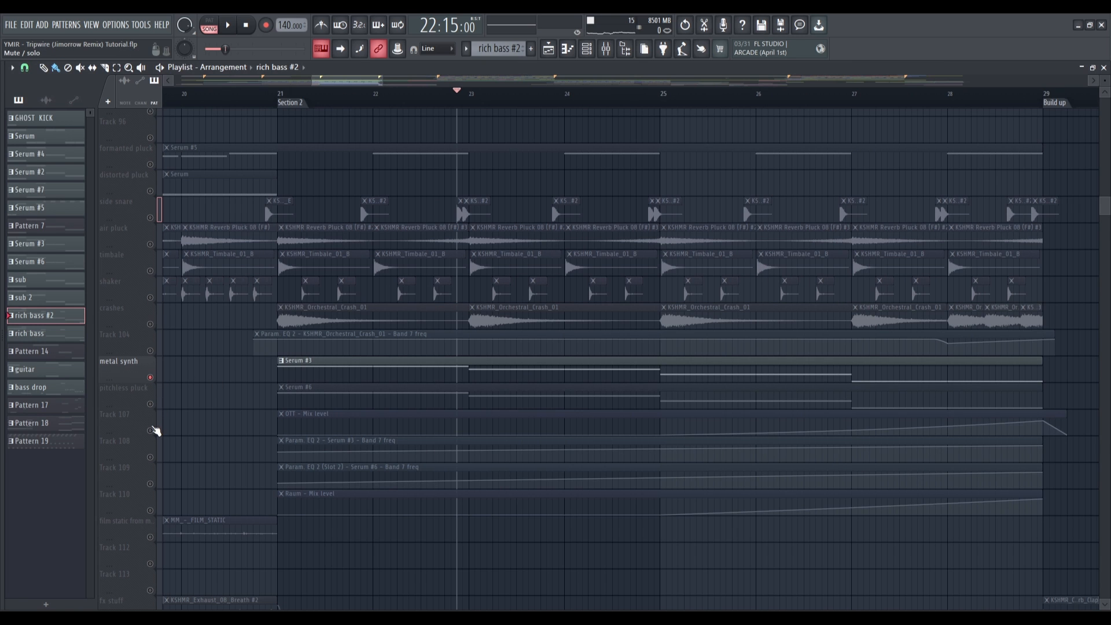
click(150, 430)
click(150, 457)
click(150, 484)
click(151, 510)
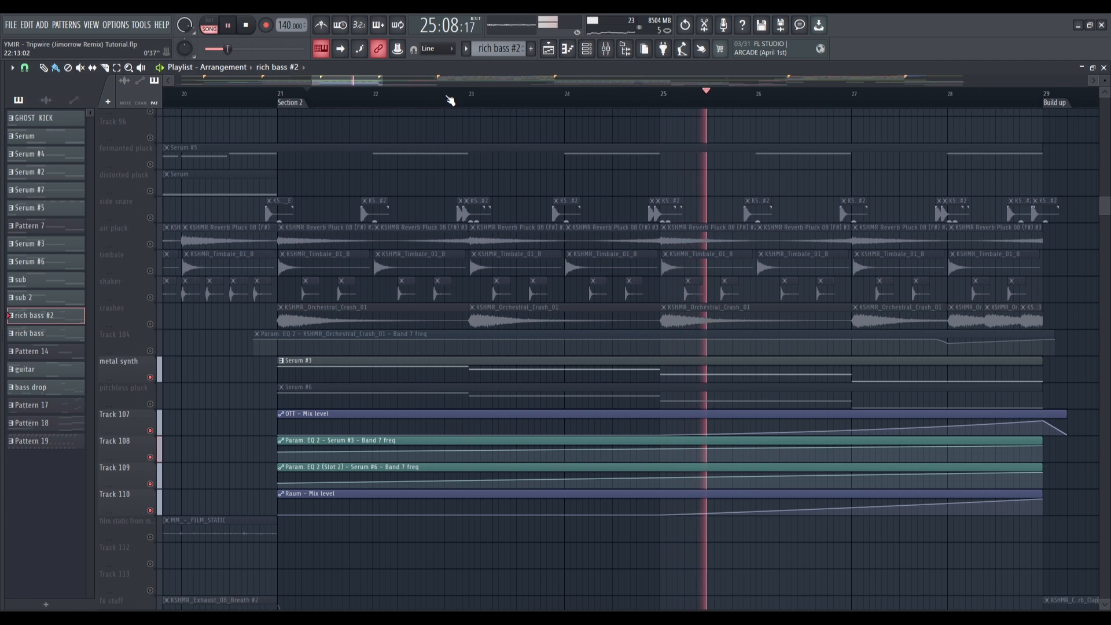
scroll(449, 99, down, 2)
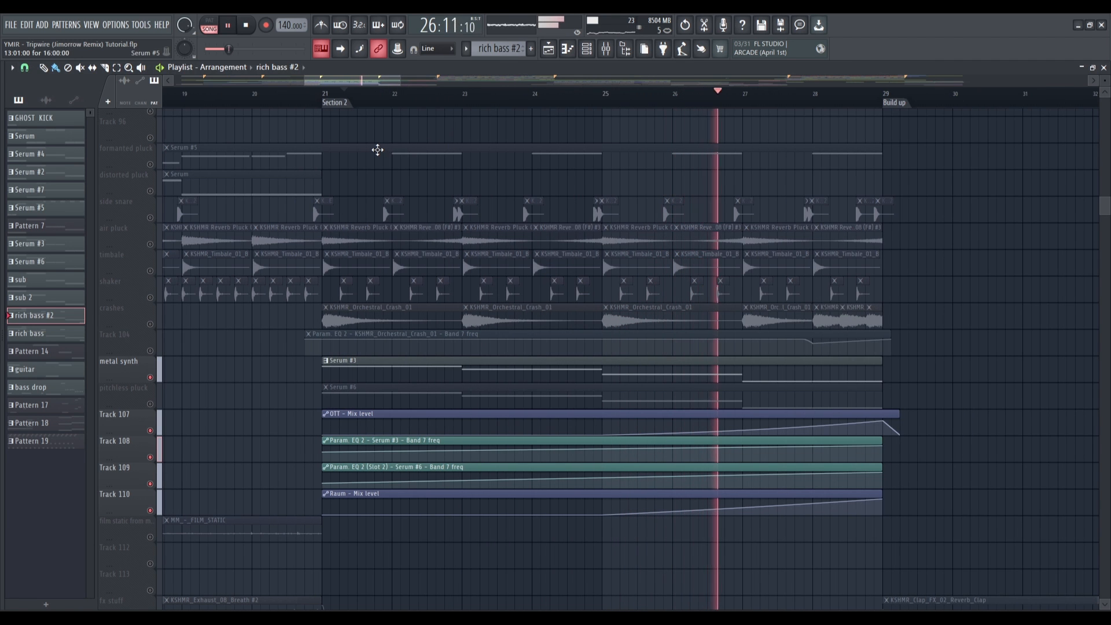
key(space)
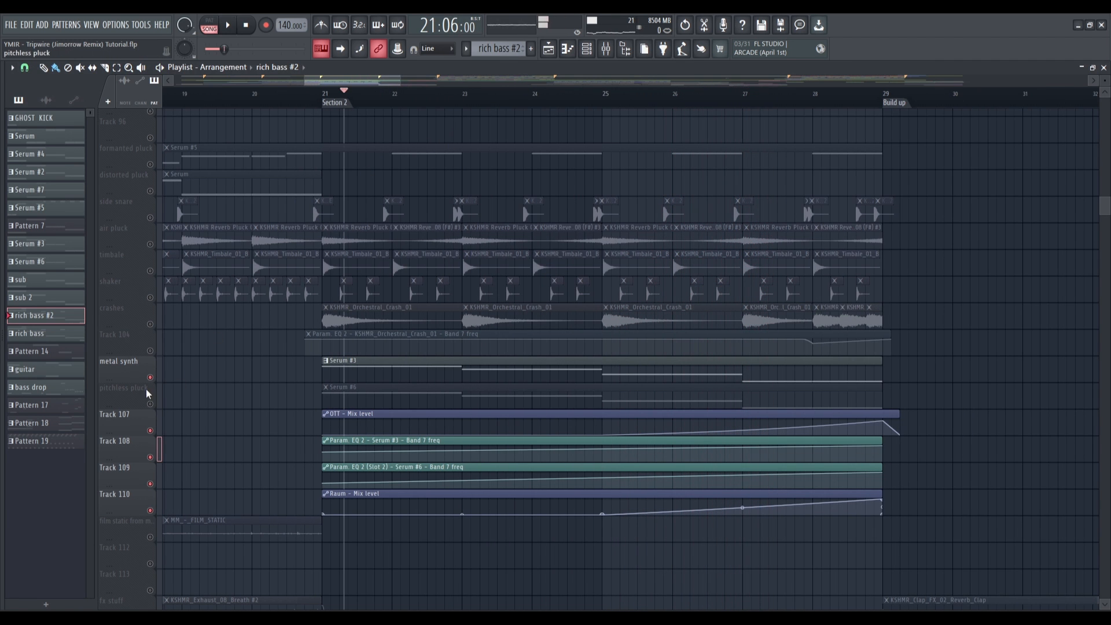
Step: Open the Serum #3 instrument behind the metal synth, examine its oscillators and effects rack, and close it
click(384, 358)
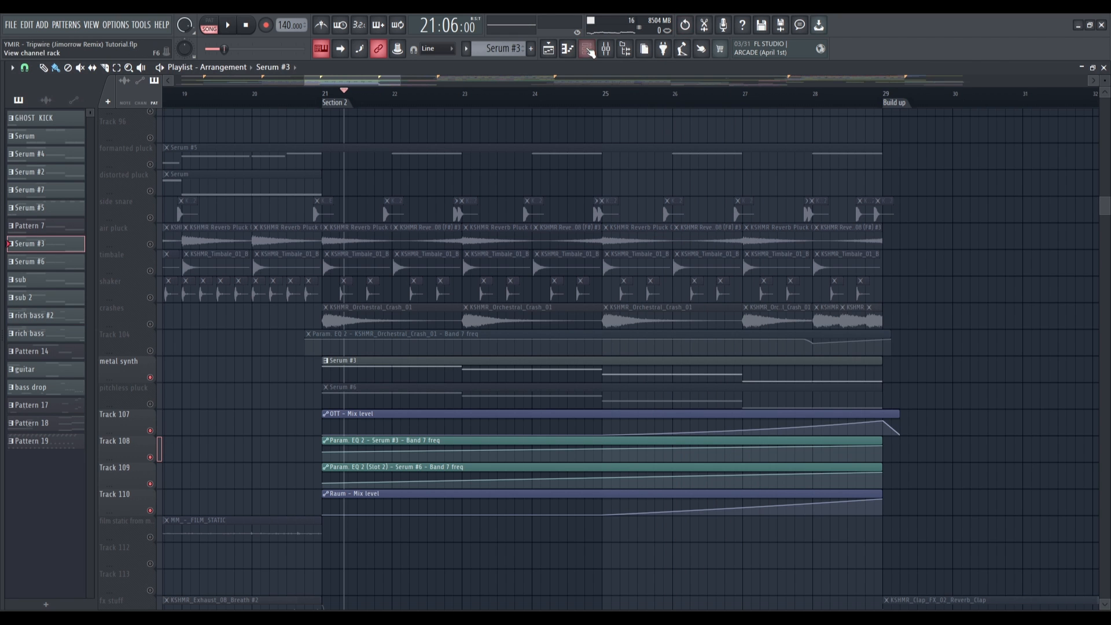
click(588, 49)
click(899, 184)
drag(457, 150, 377, 119)
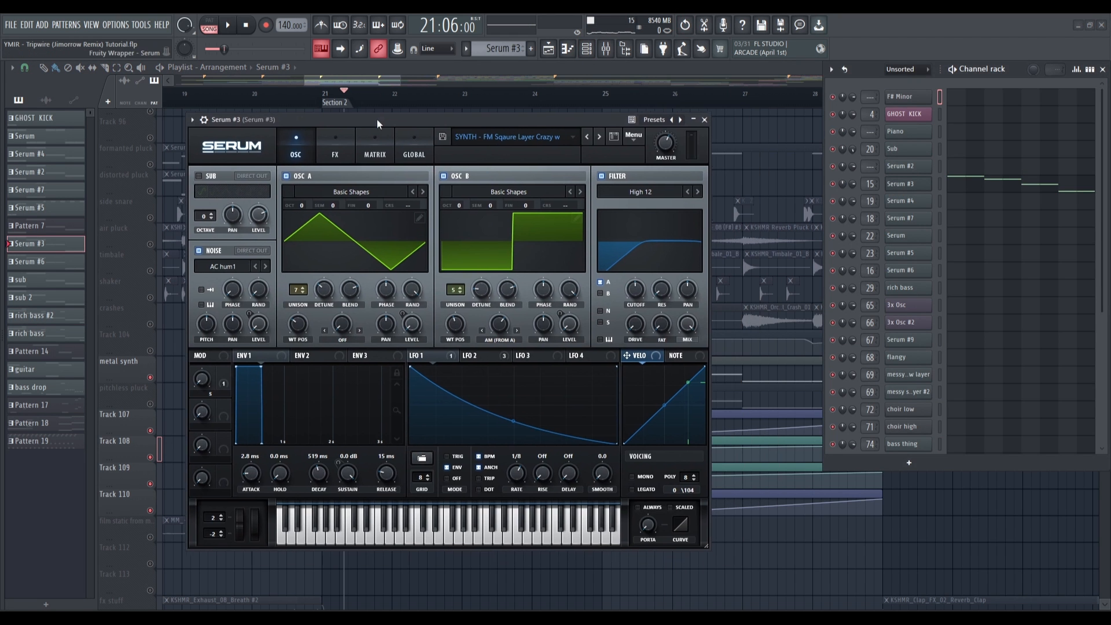
click(335, 152)
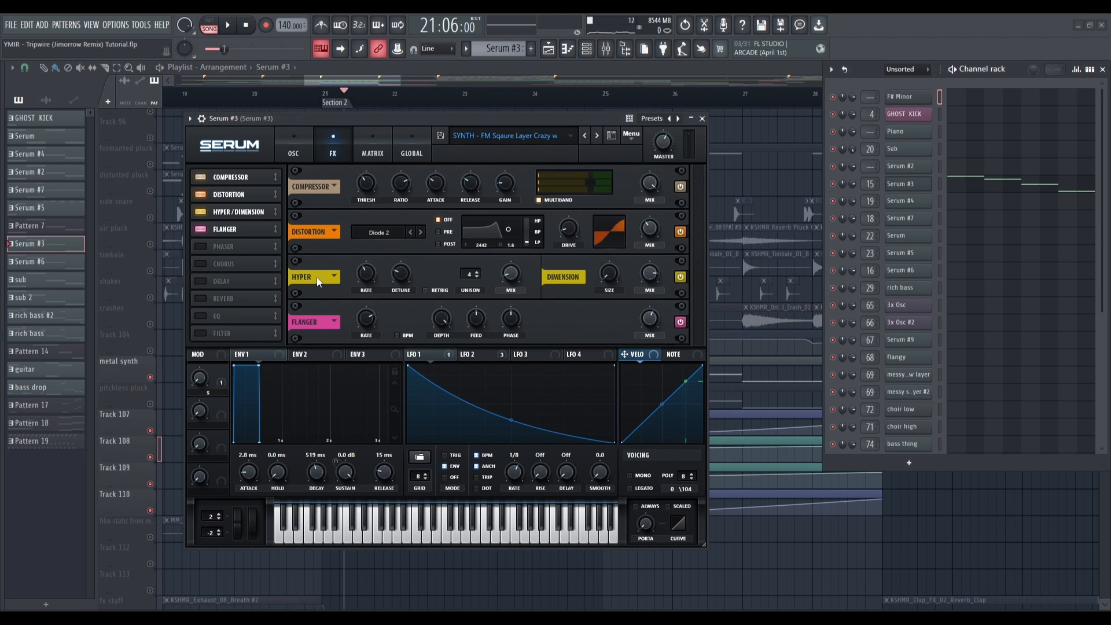
click(702, 119)
Step: Inspect the CamelCrusher and Raum effects on the Serum #3 mixer insert, and close the mixer
click(606, 49)
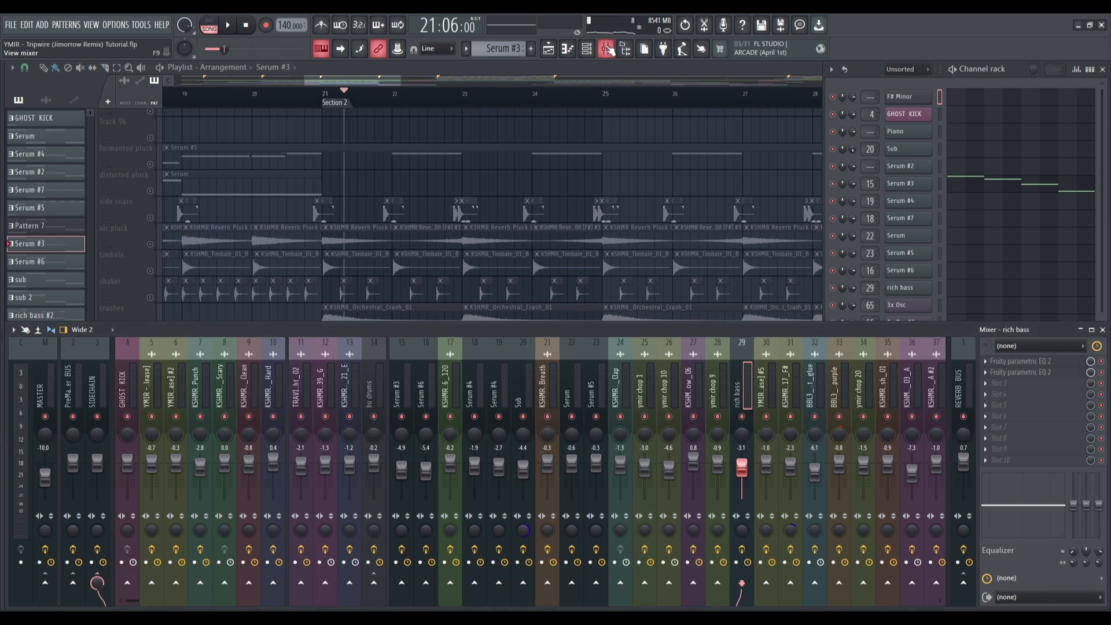
click(399, 390)
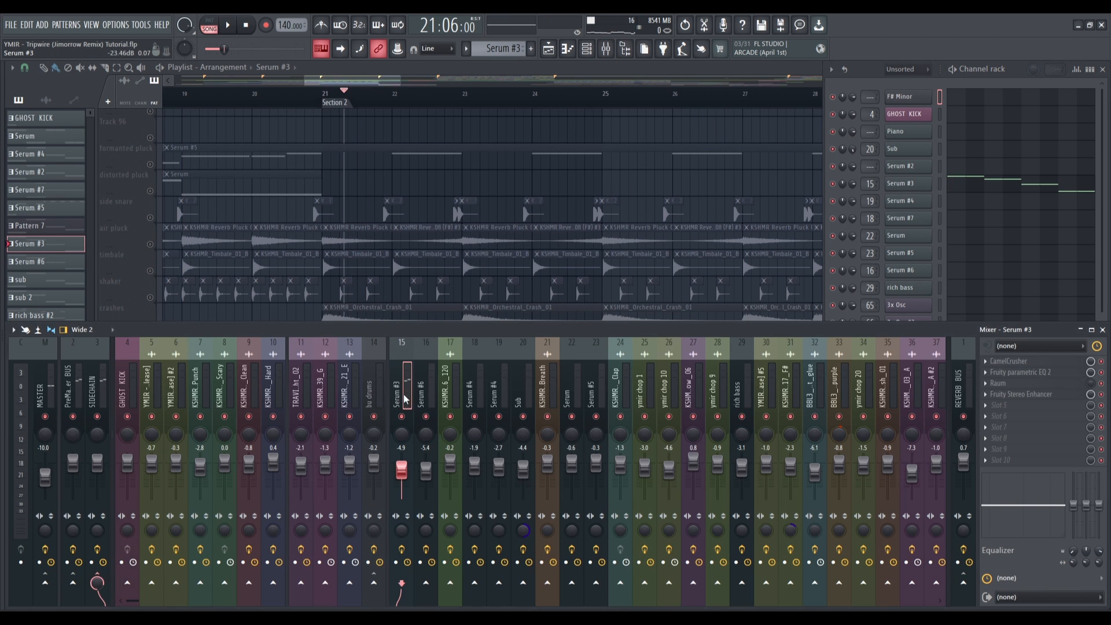
click(1005, 361)
drag(219, 178, 263, 181)
click(351, 181)
click(1040, 384)
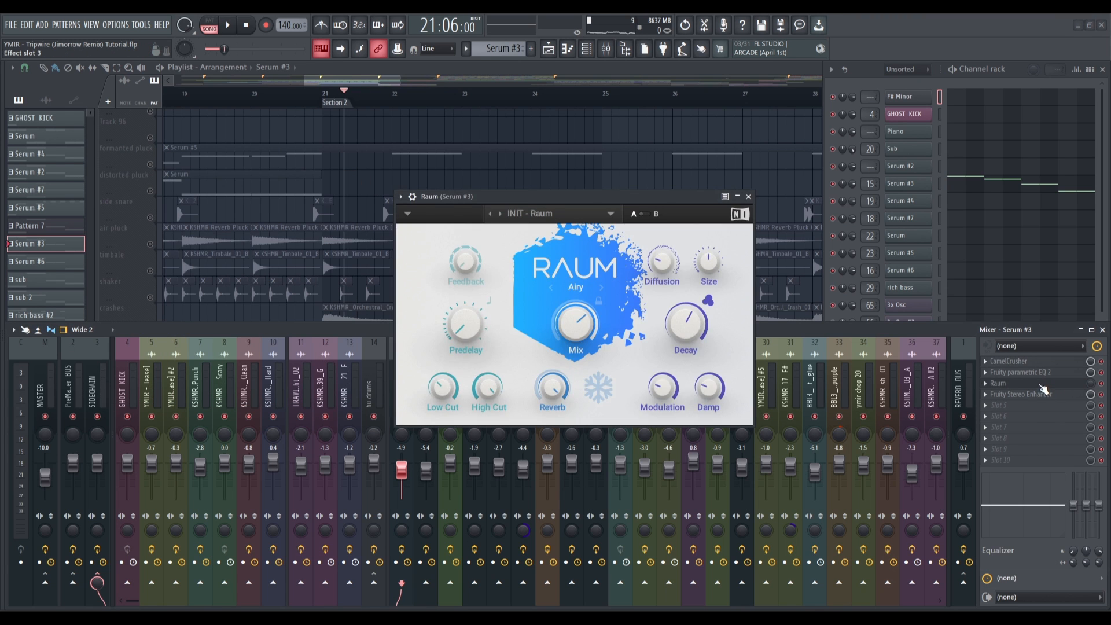
click(1040, 383)
click(607, 52)
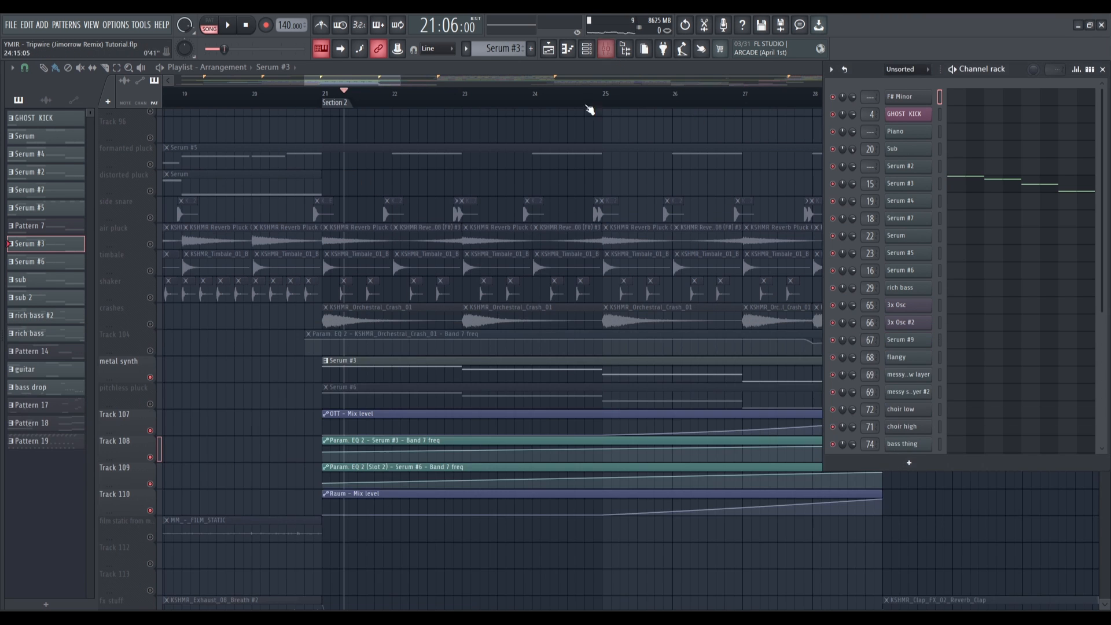
Step: Isolate the pitchless pluck track together with automation Tracks 107 to 110 and audition them in Section 2
right_click(150, 404)
scroll(416, 438, up, 6)
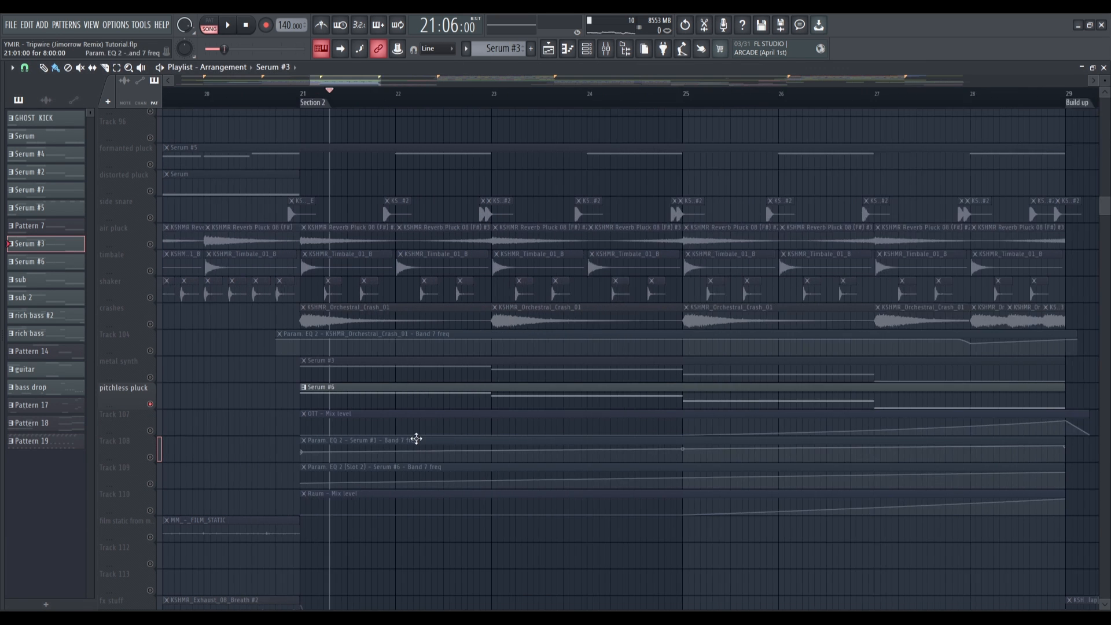
key(space)
drag(156, 422, 154, 509)
scroll(265, 434, down, 5)
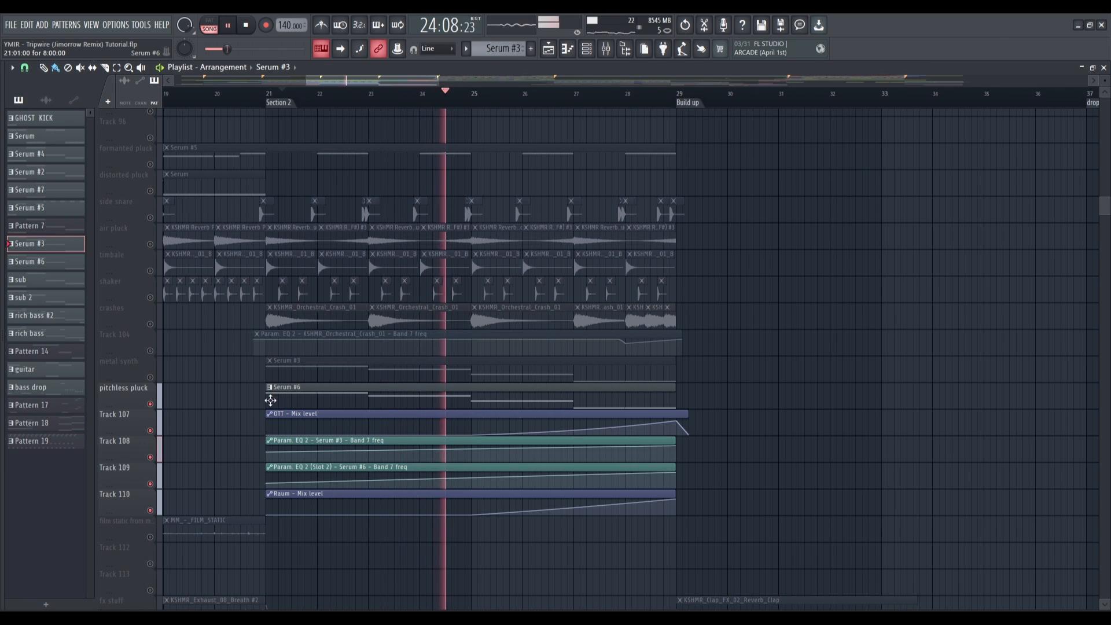
key(space)
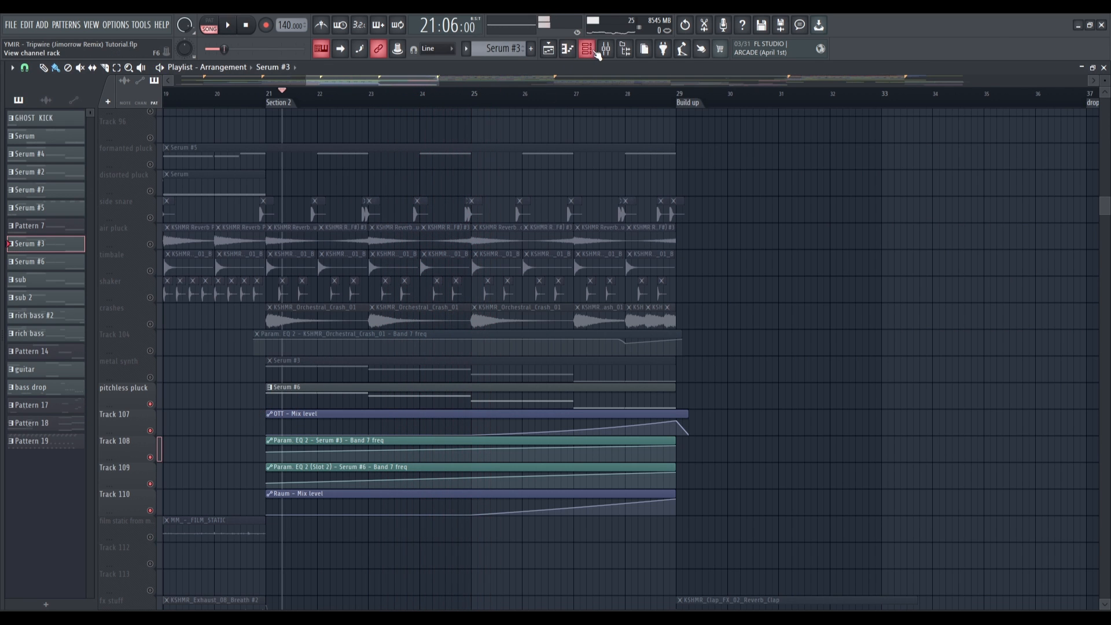
Step: Re-enable the metal synth track, and open the pitchless pluck's Serum #6 instrument to examine its oscillators and effects rack before closing it
click(151, 379)
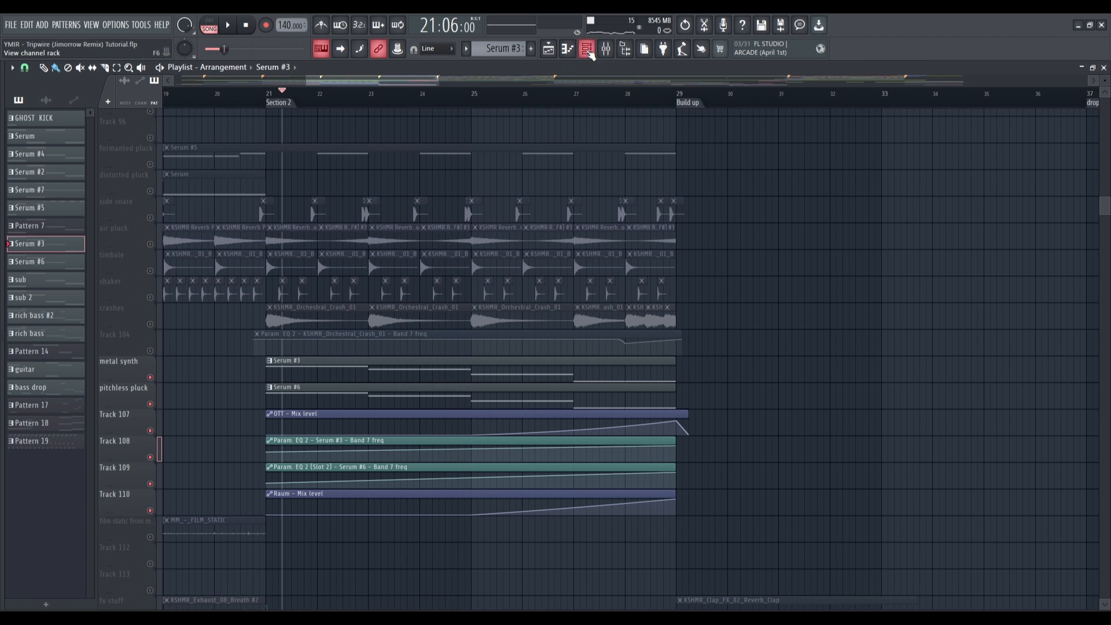
click(587, 50)
click(447, 398)
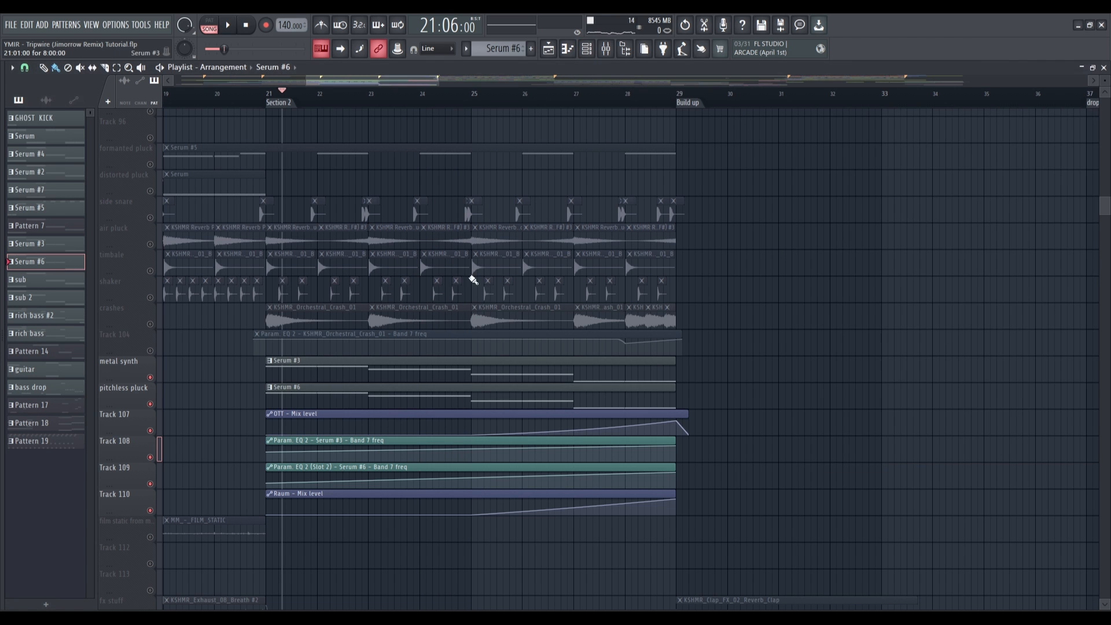
click(597, 50)
click(925, 273)
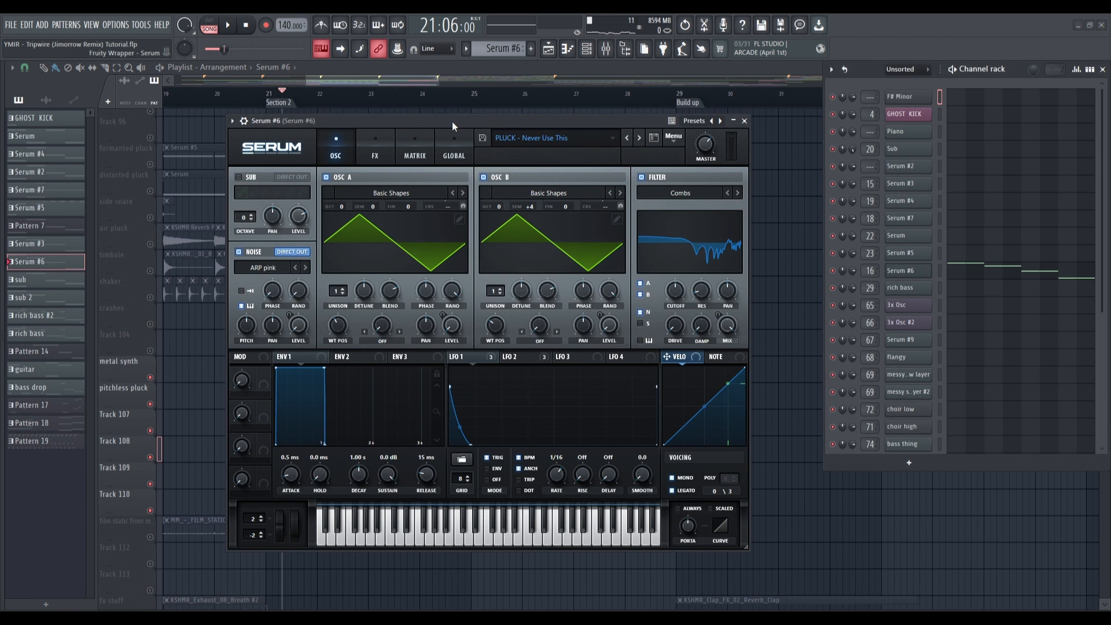
drag(452, 122, 440, 120)
click(376, 144)
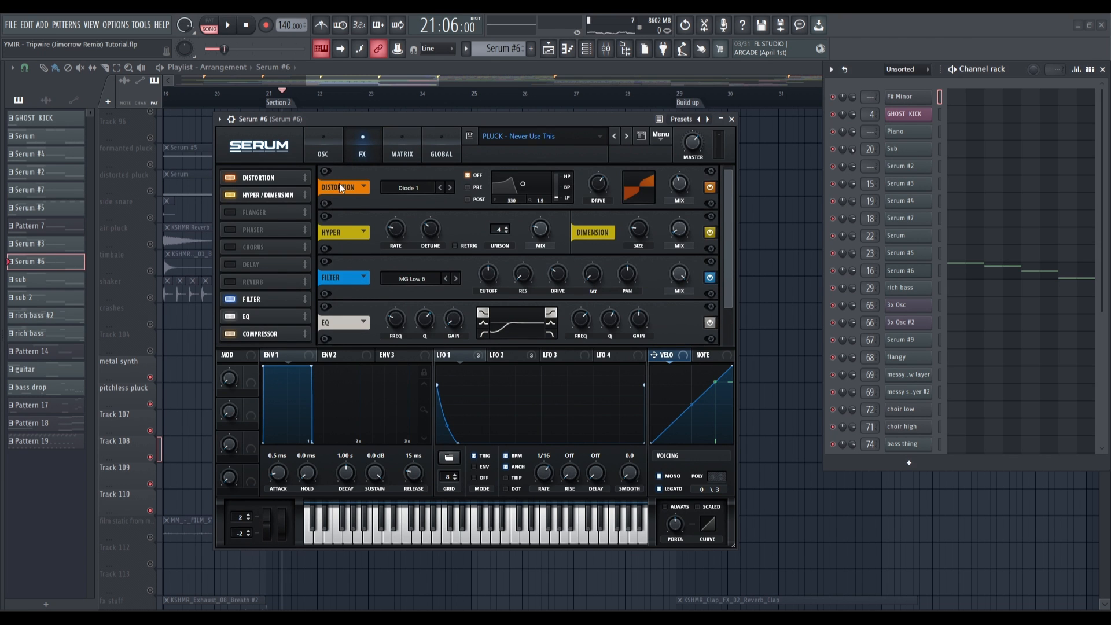
scroll(348, 239, down, 1)
scroll(715, 289, down, 3)
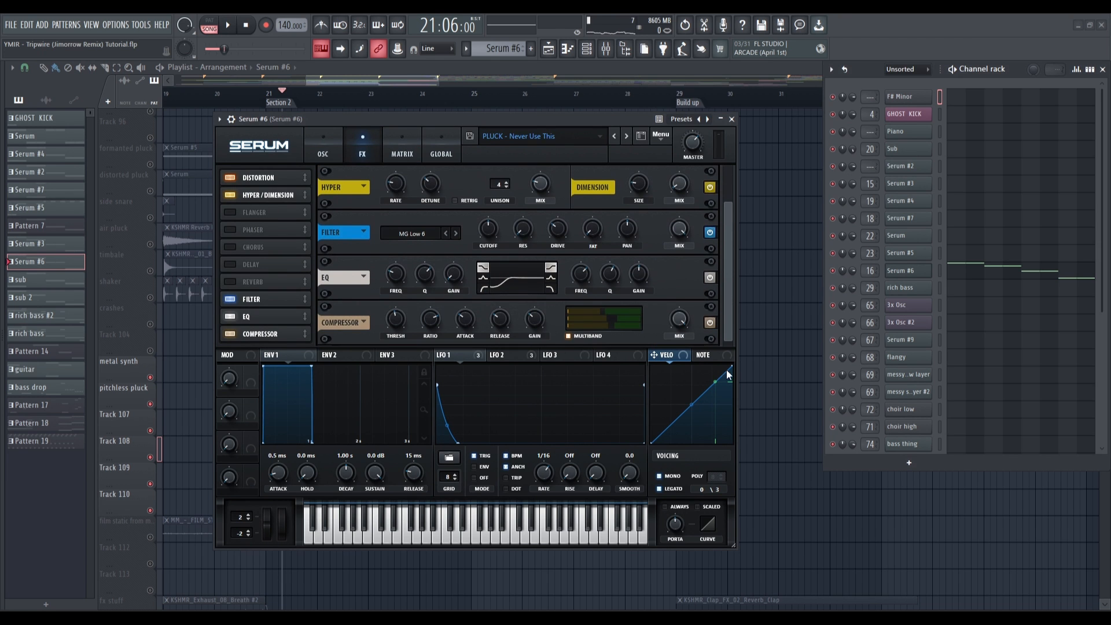
click(731, 119)
Step: Audition the metal synth and pitchless pluck together, jumping to bar 25 and playing through the end of Section 2
key(space)
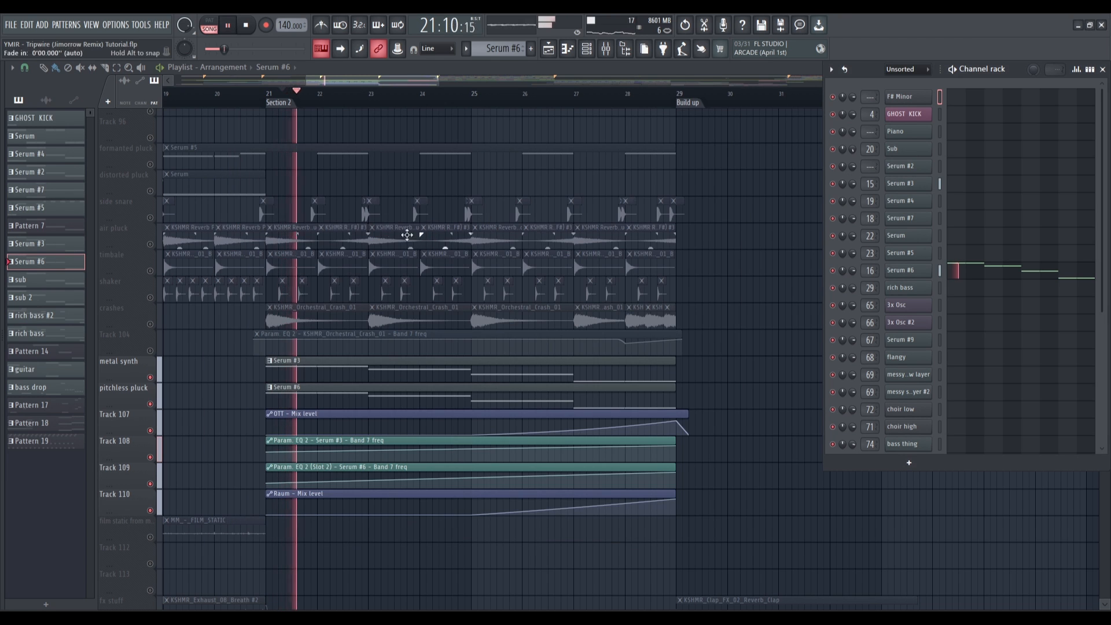
click(475, 97)
scroll(439, 288, down, 5)
scroll(444, 294, up, 5)
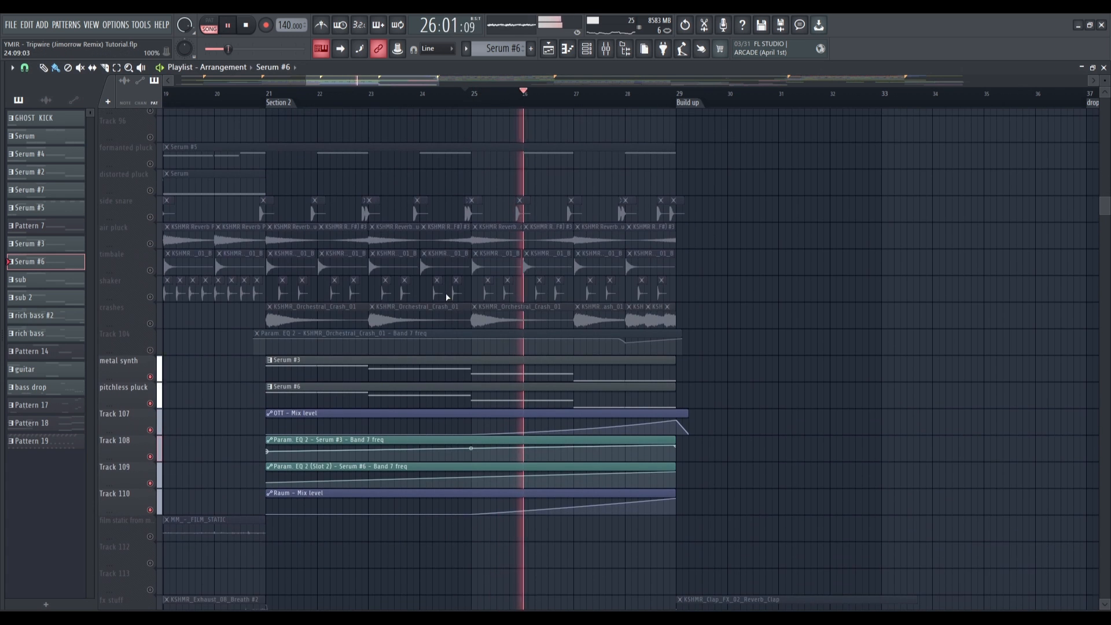
scroll(428, 315, down, 2)
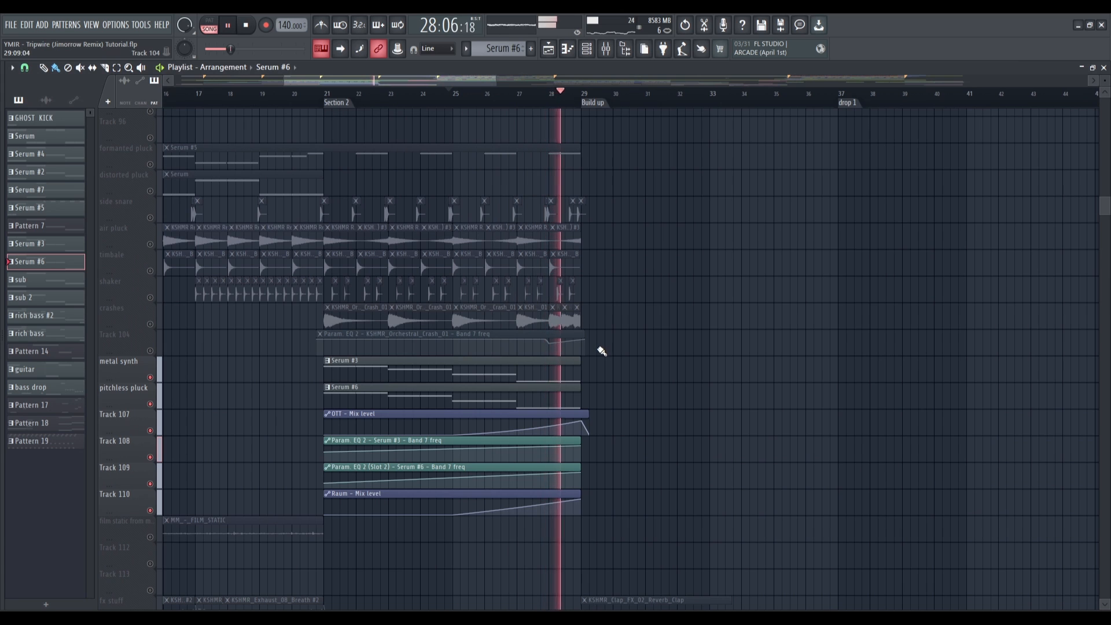
key(space)
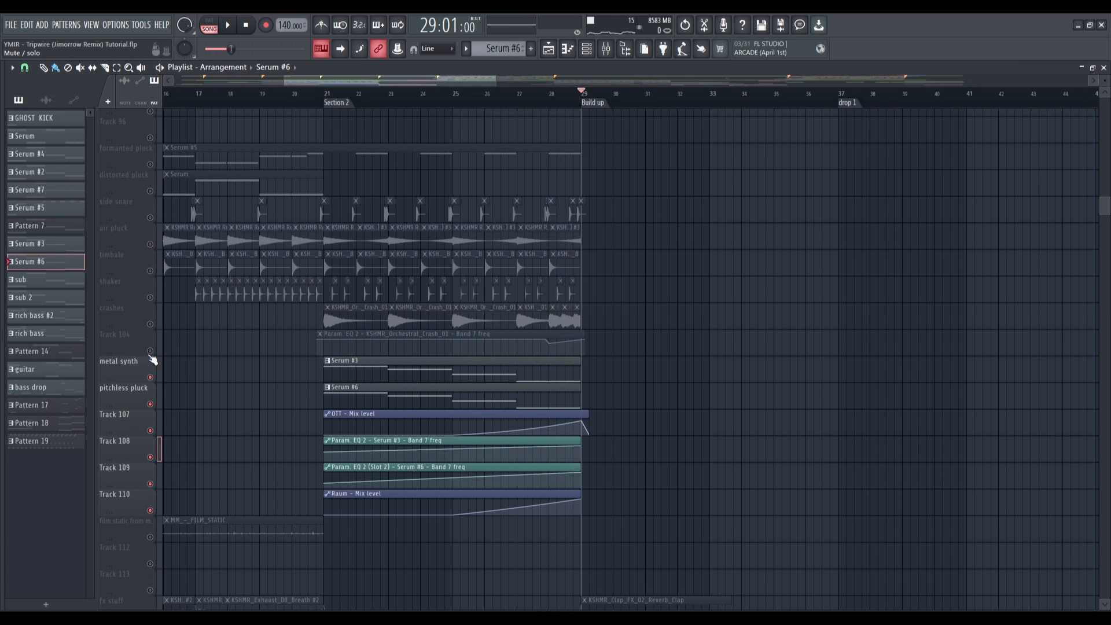
Step: In the Build up section, isolate the bu kick, bu snare 1 and bu snare 2 tracks with automation Tracks 119 to 121
scroll(152, 360, down, 5)
scroll(901, 293, up, 2)
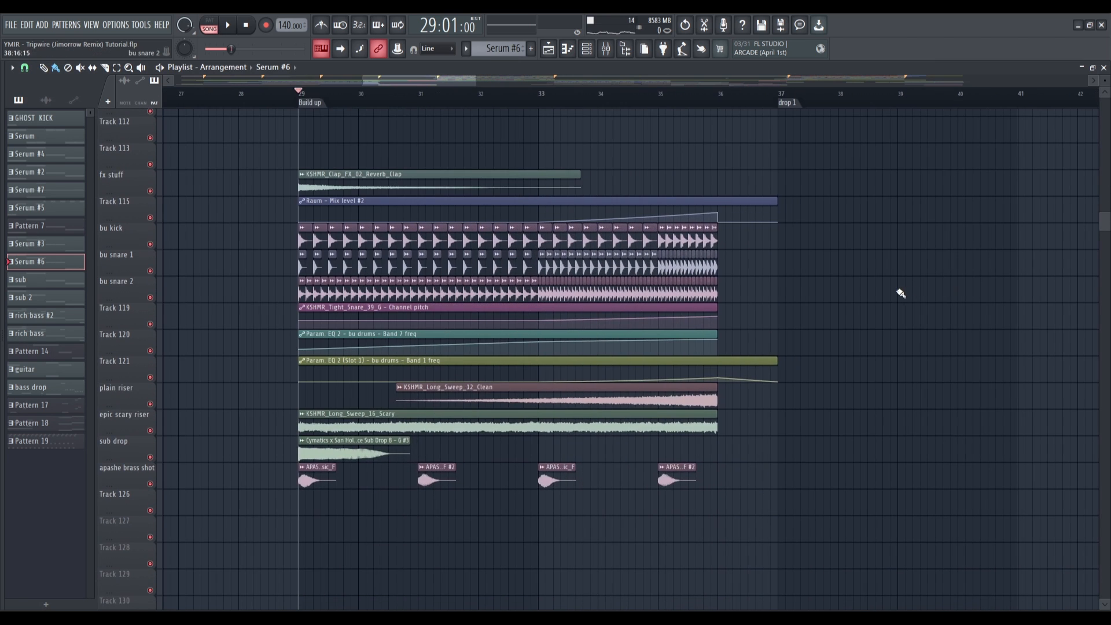
ctrl+click(150, 245)
click(150, 271)
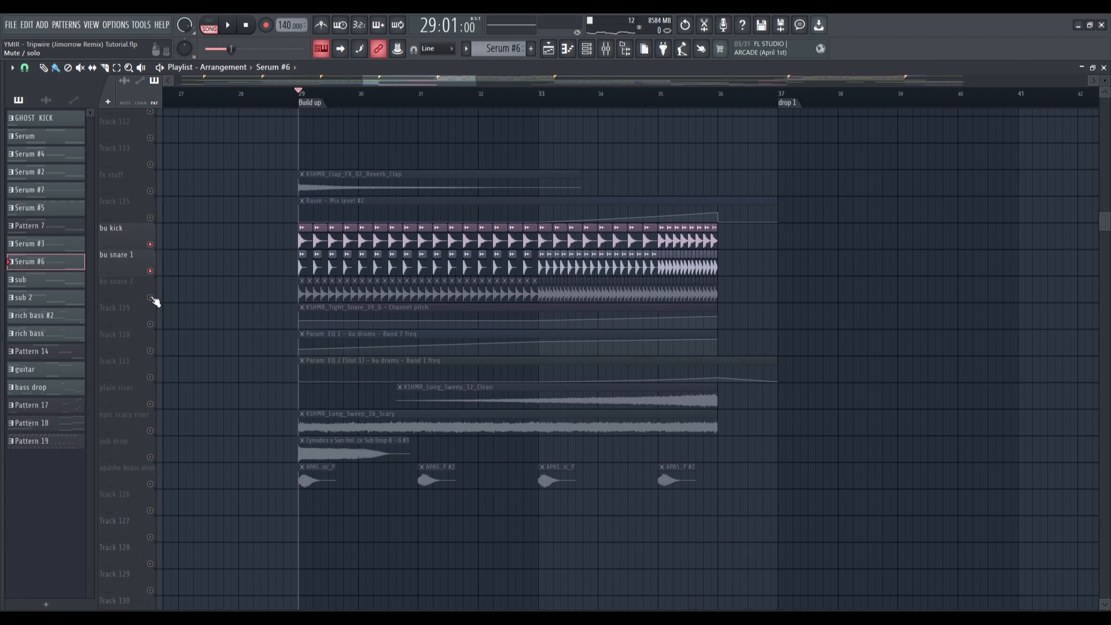
click(150, 298)
click(150, 324)
click(150, 350)
click(150, 377)
Step: Audition the build-up drums from bar 29 and again from around bar 33, with the Raum automation on Track 115 enabled
key(space)
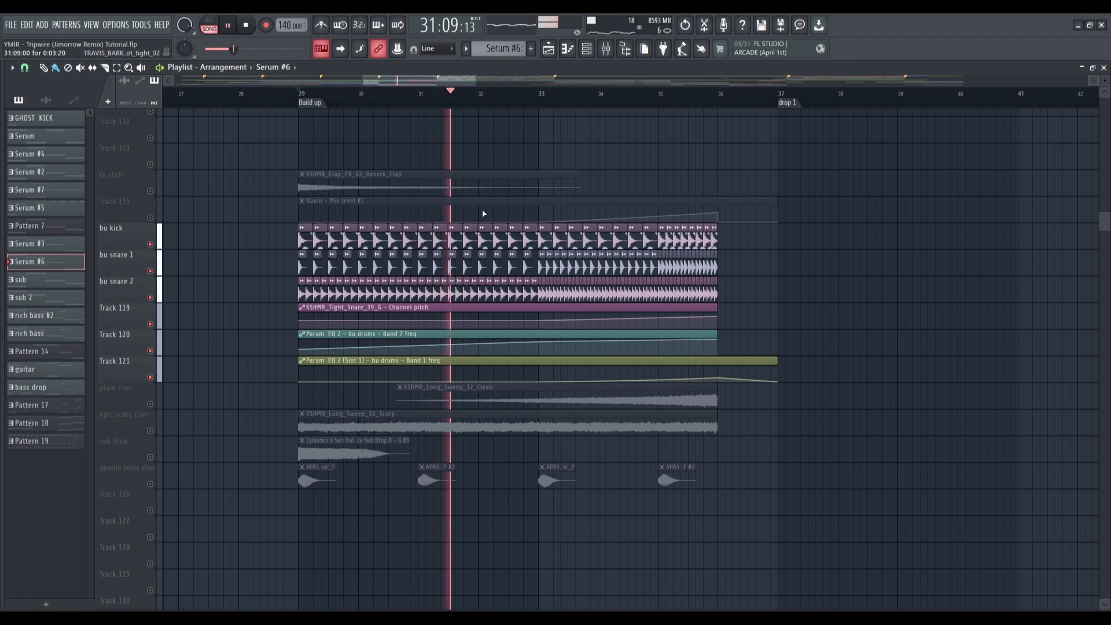
click(542, 94)
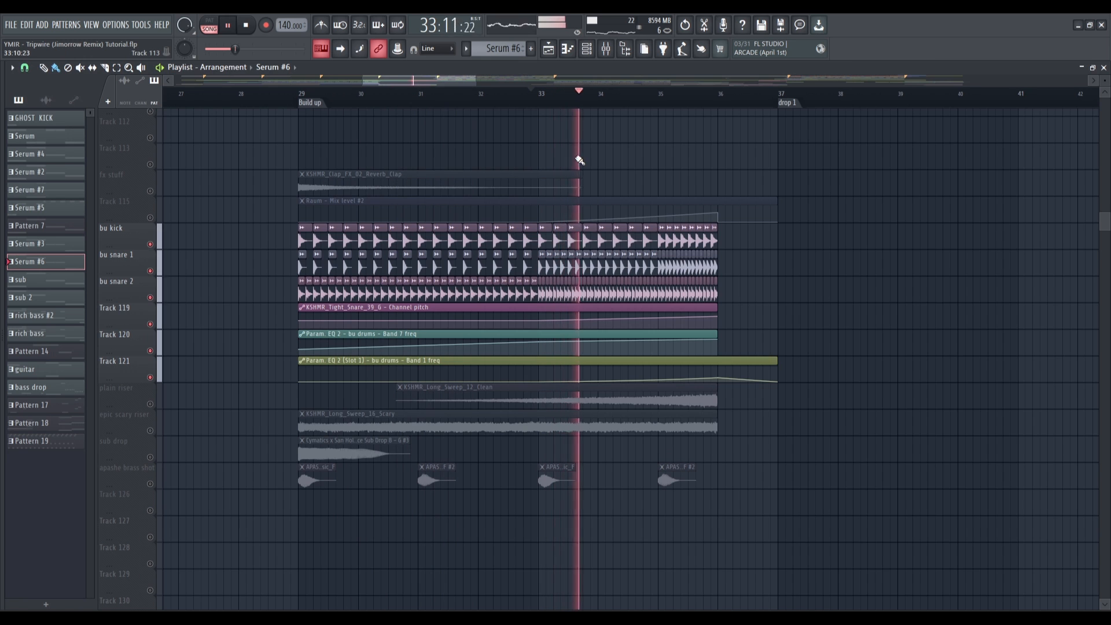
scroll(180, 224, down, 1)
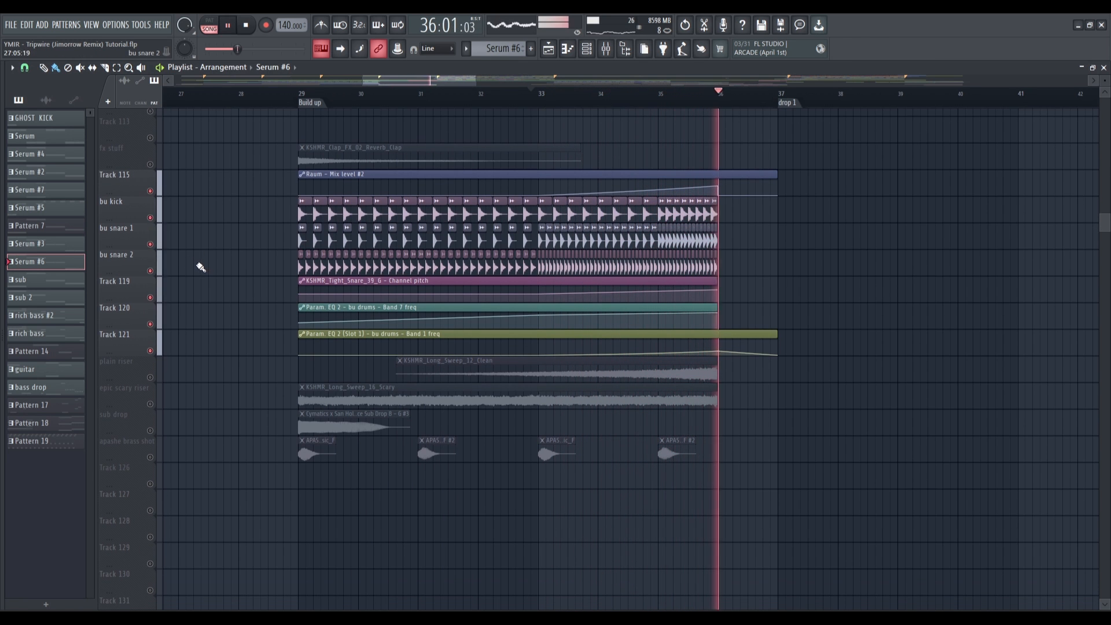
key(space)
Step: Solo and audition the plain riser track and the epic scary riser track in the Build up section
ctrl+click(150, 379)
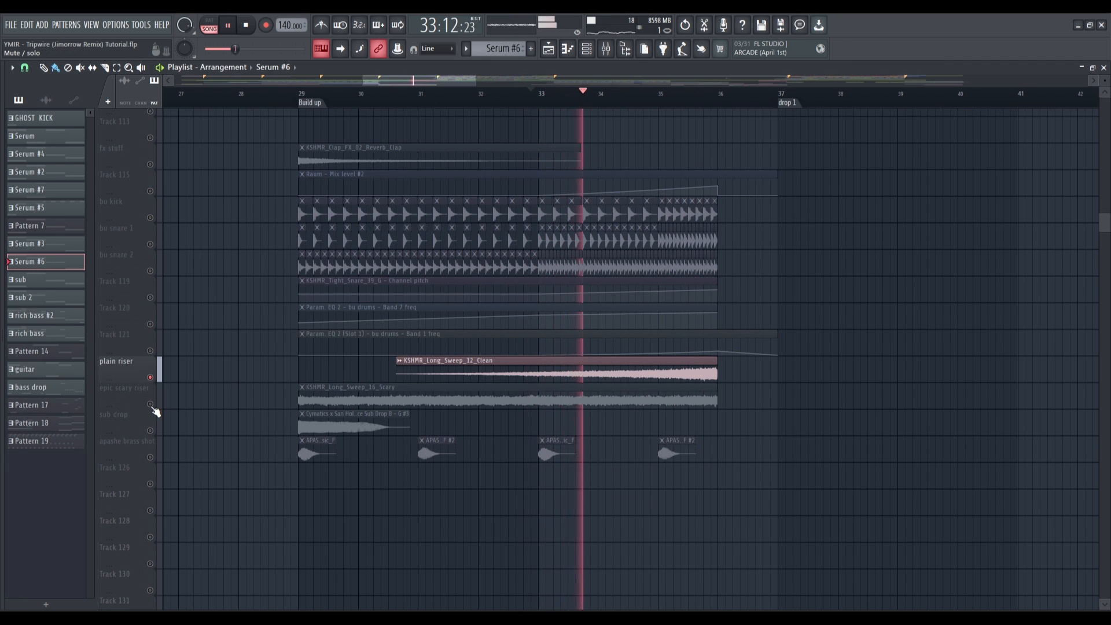
key(space)
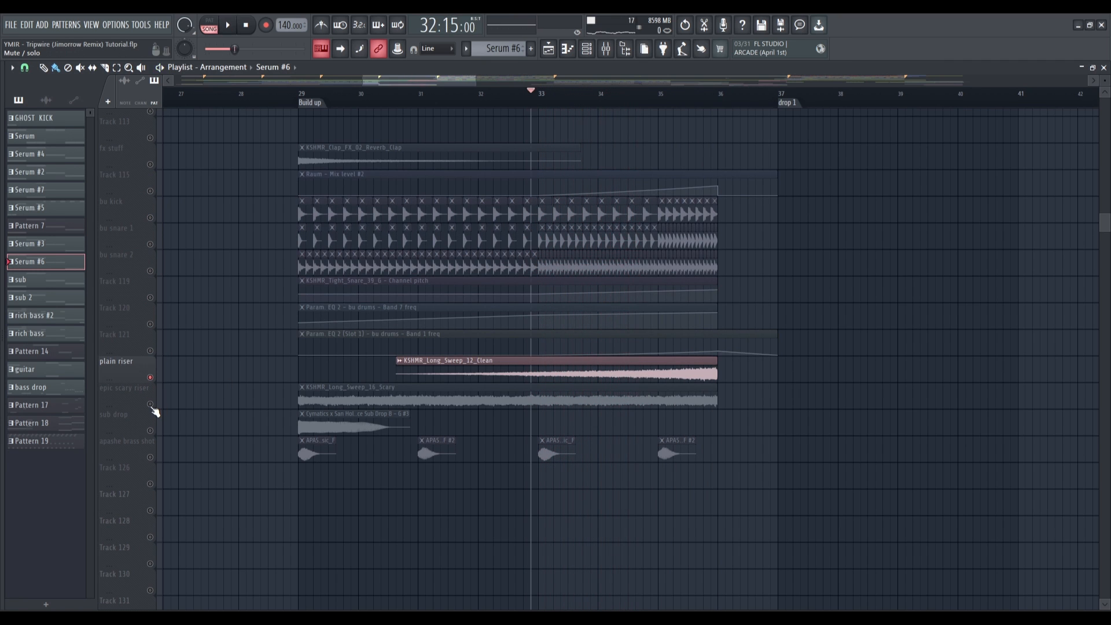
ctrl+click(151, 404)
key(space)
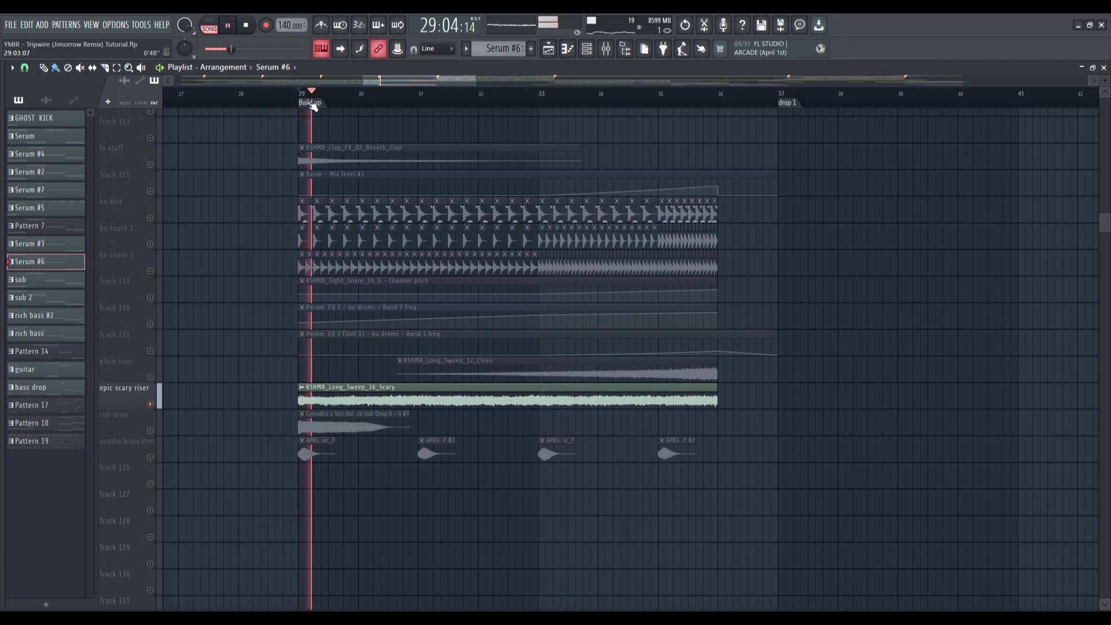
click(659, 100)
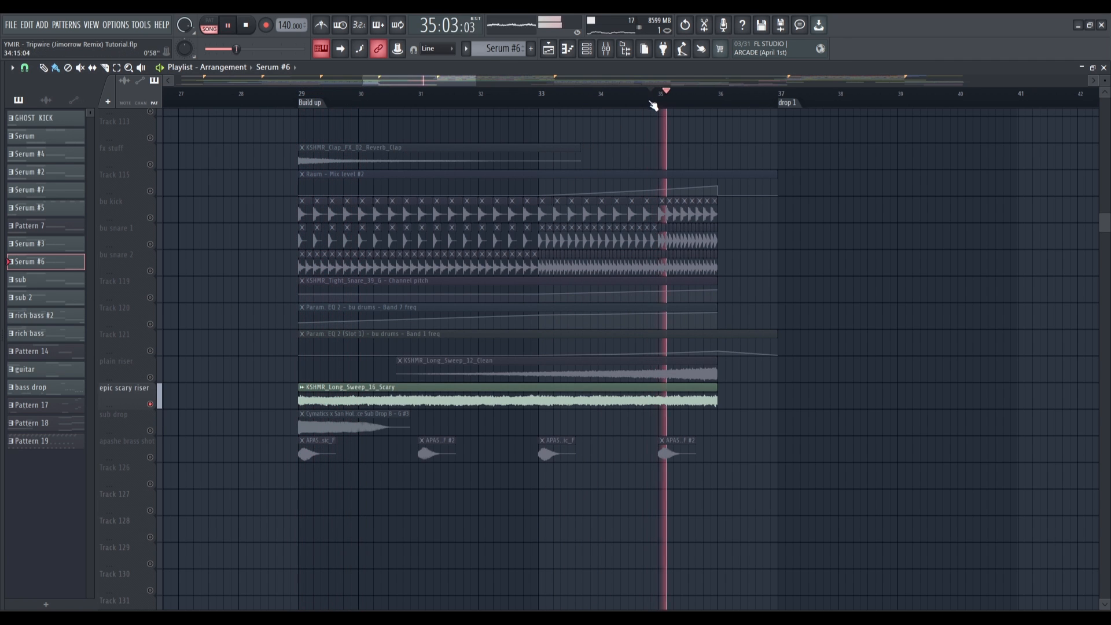
key(space)
Step: Solo the sub drop track and audition it from the start of the Build up section
ctrl+click(150, 431)
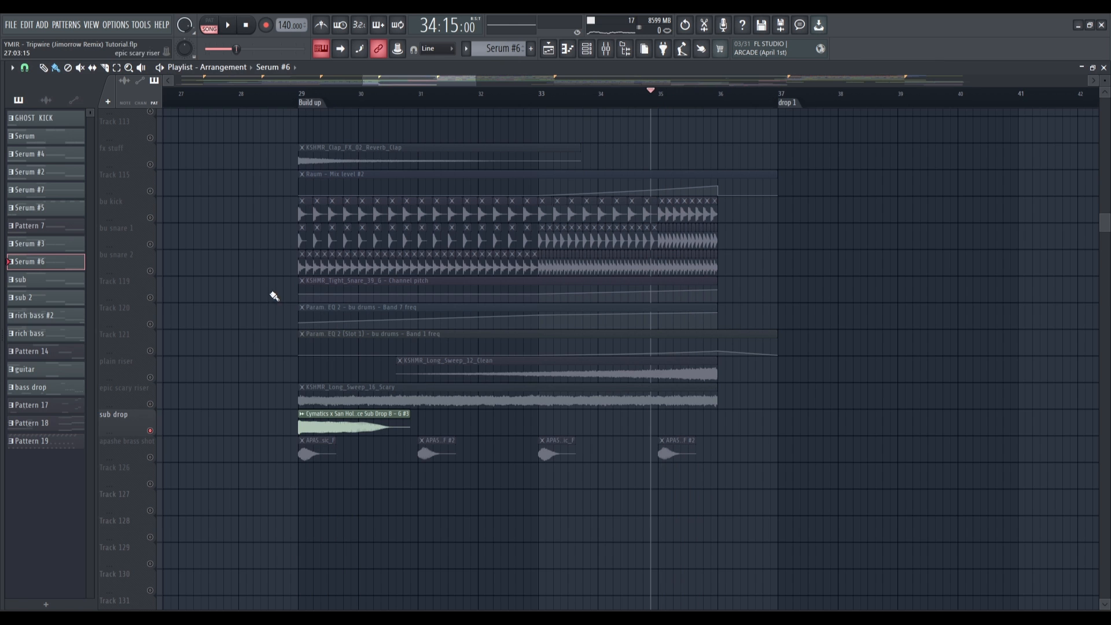
click(310, 101)
key(space)
key(space)
Step: Solo the apashe brass shot track and audition its horn hits from the start of the Build up section
ctrl+click(150, 457)
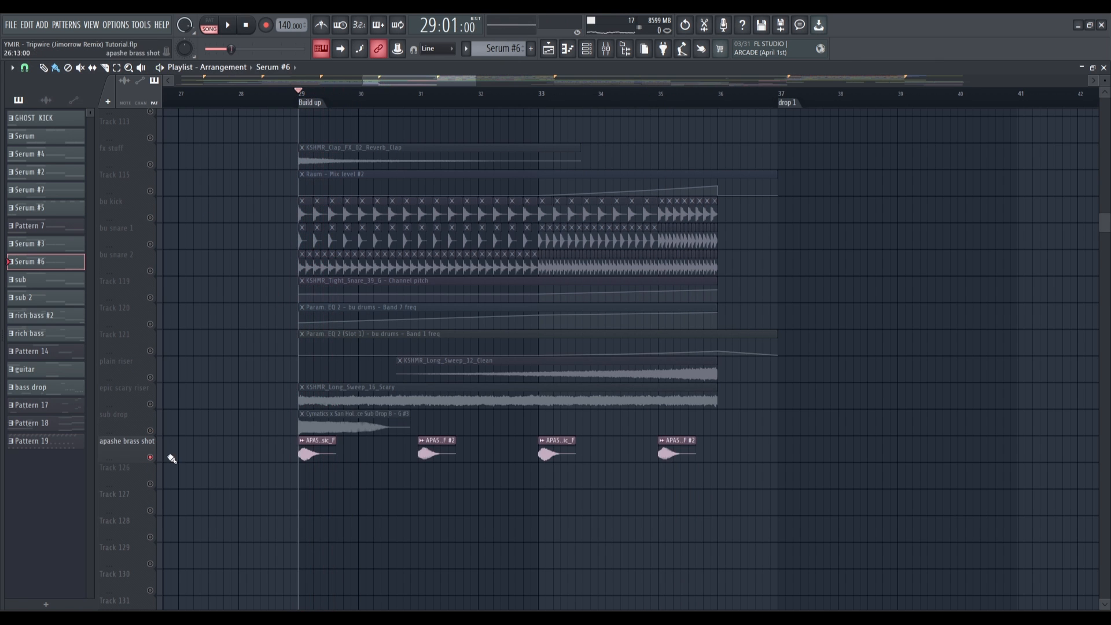
scroll(212, 419, up, 3)
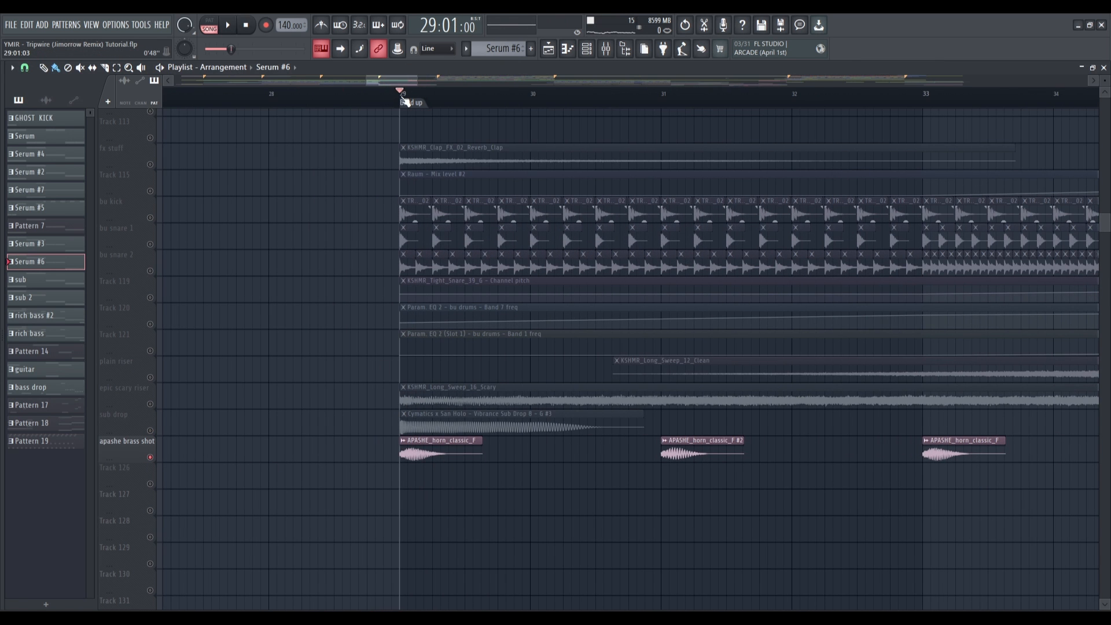
key(space)
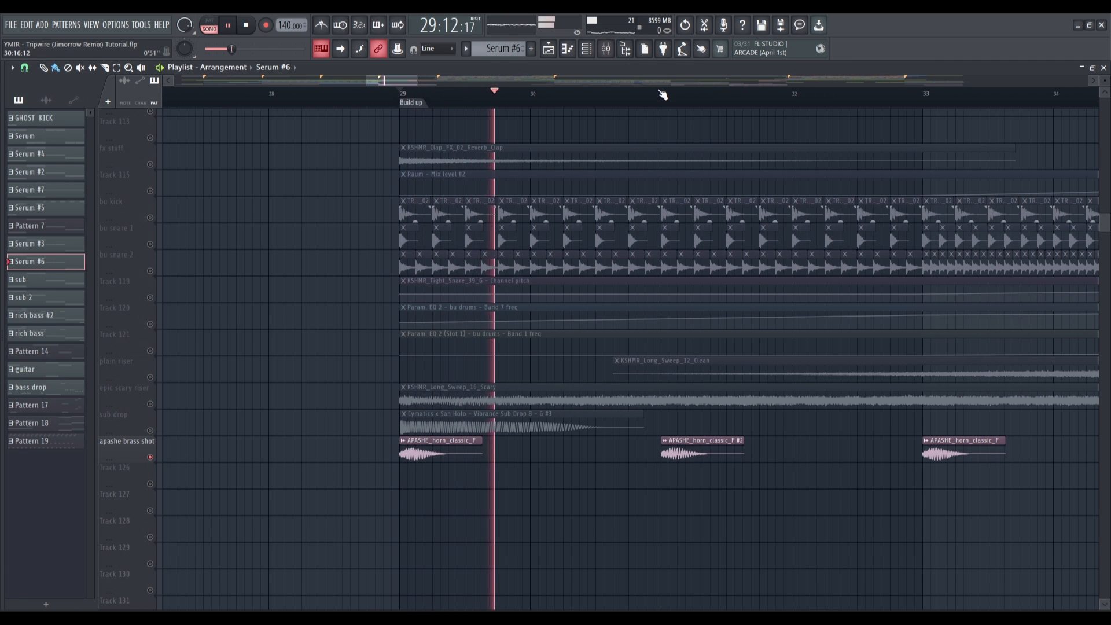
scroll(661, 101, down, 4)
key(space)
Step: Isolate the apashe type beat track with its automation on Tracks 68 to 71 around the ymir chop 20 #2 clip
scroll(302, 347, up, 8)
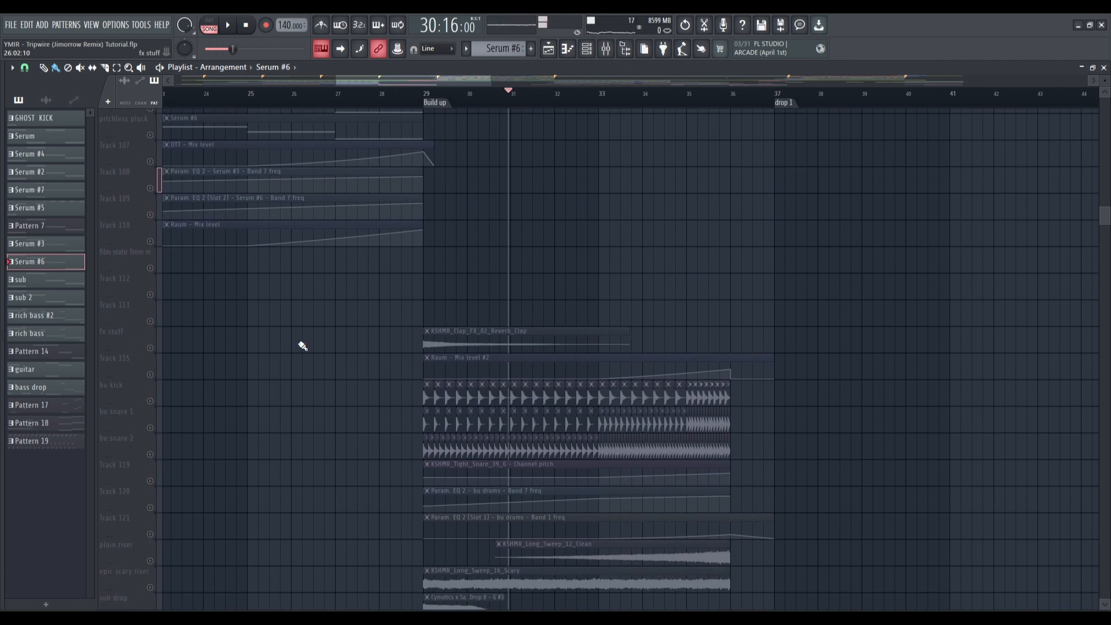
scroll(296, 348, up, 10)
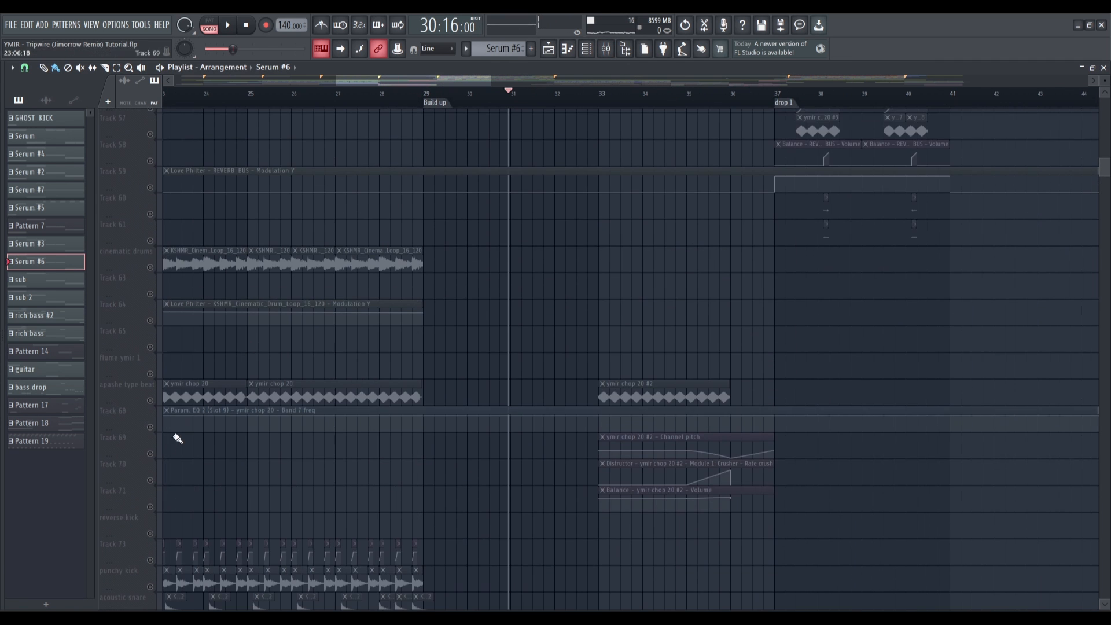
click(150, 401)
click(151, 427)
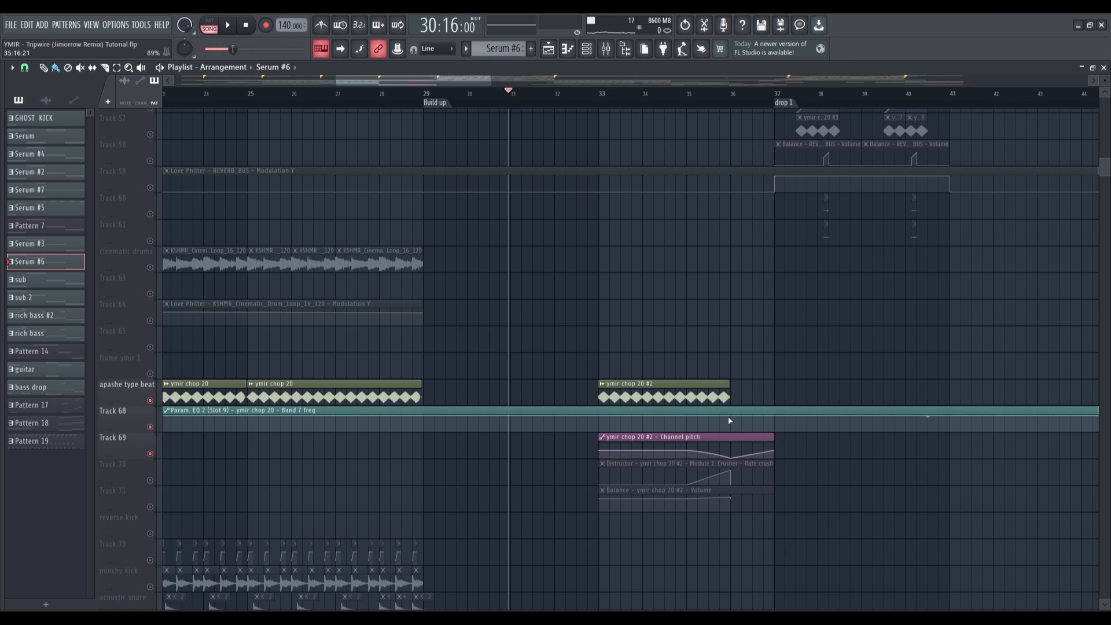
scroll(729, 420, up, 3)
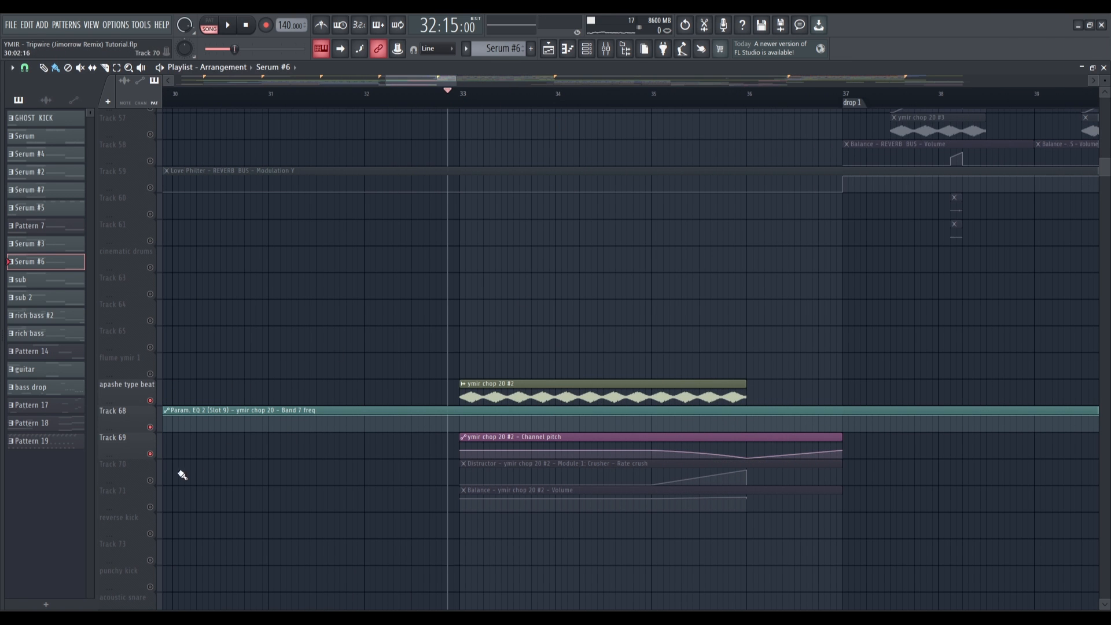
click(150, 480)
click(151, 507)
scroll(593, 434, up, 1)
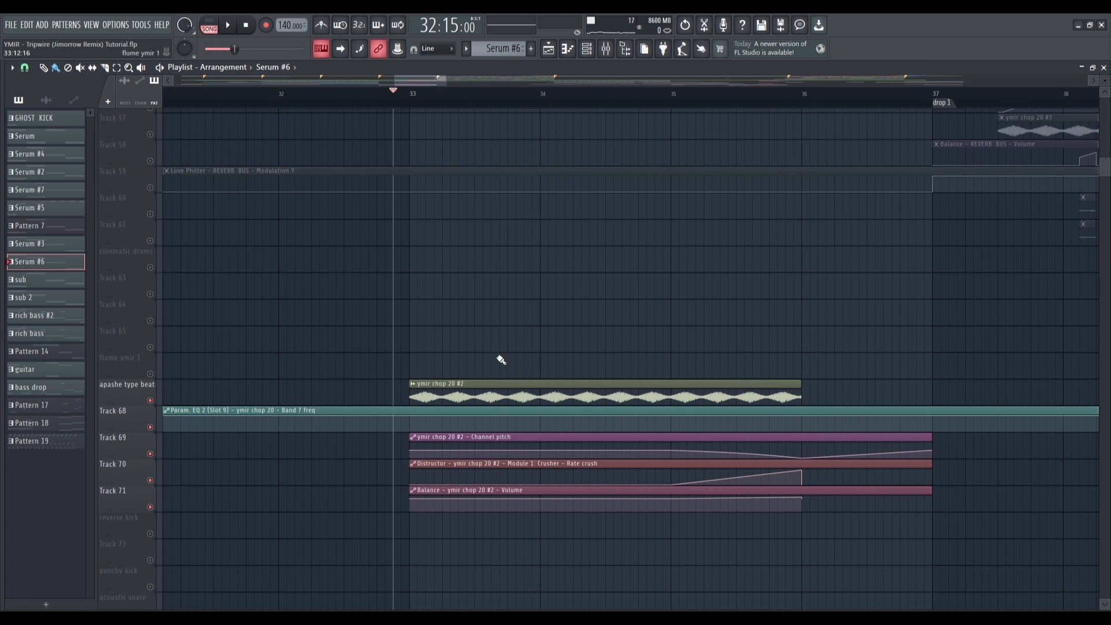
Step: Audition the ymir chop 20 #2 clip with its pitch, rate crush and volume automation up to bar 36
key(space)
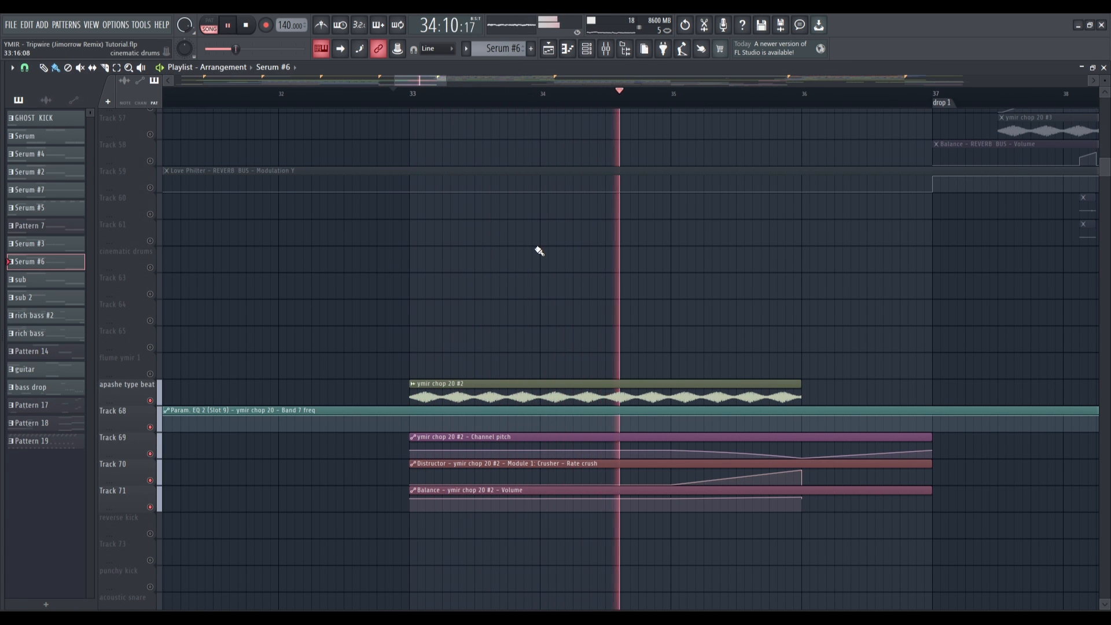
scroll(532, 251, down, 5)
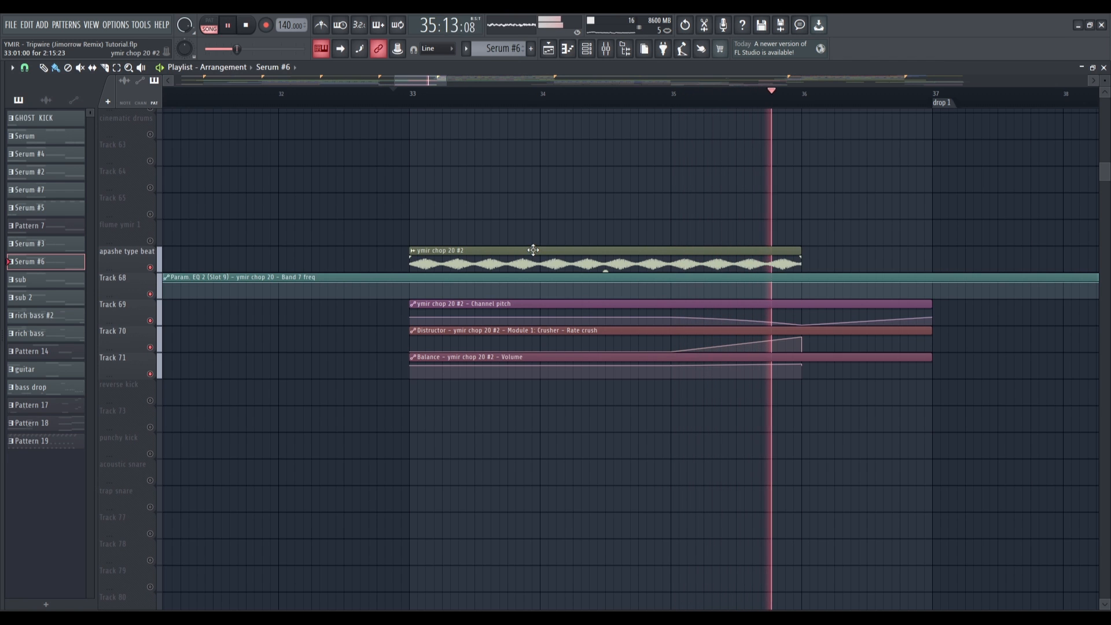
key(space)
Step: Open the Distructor effect on the ymir chop 20 #2 mixer insert and place its window clear of the effects list
click(607, 50)
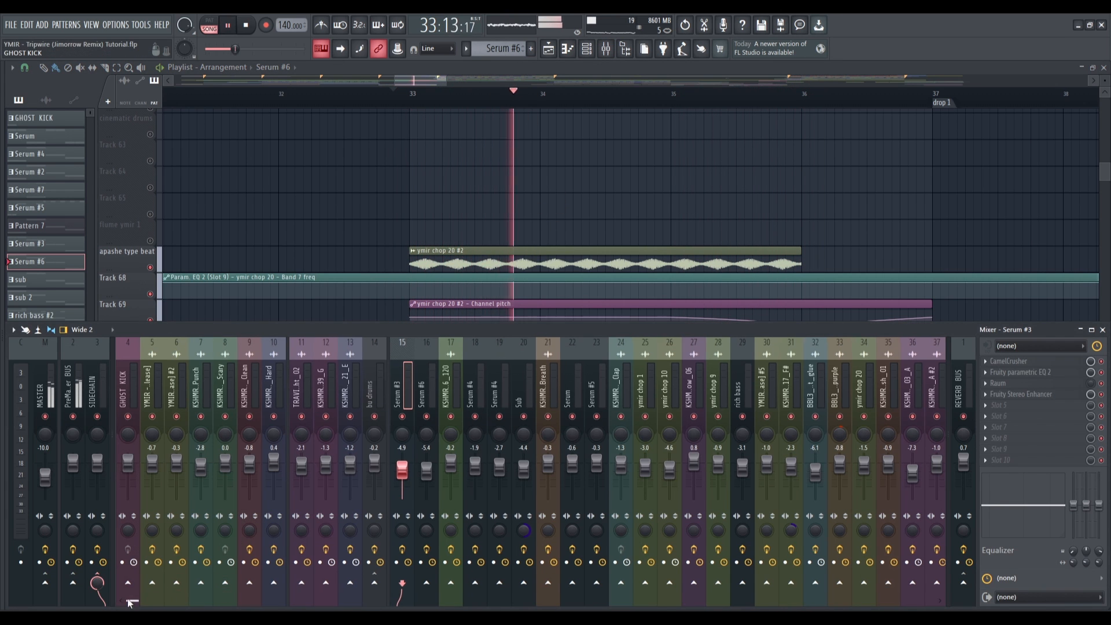
drag(132, 601, 334, 601)
key(space)
click(521, 399)
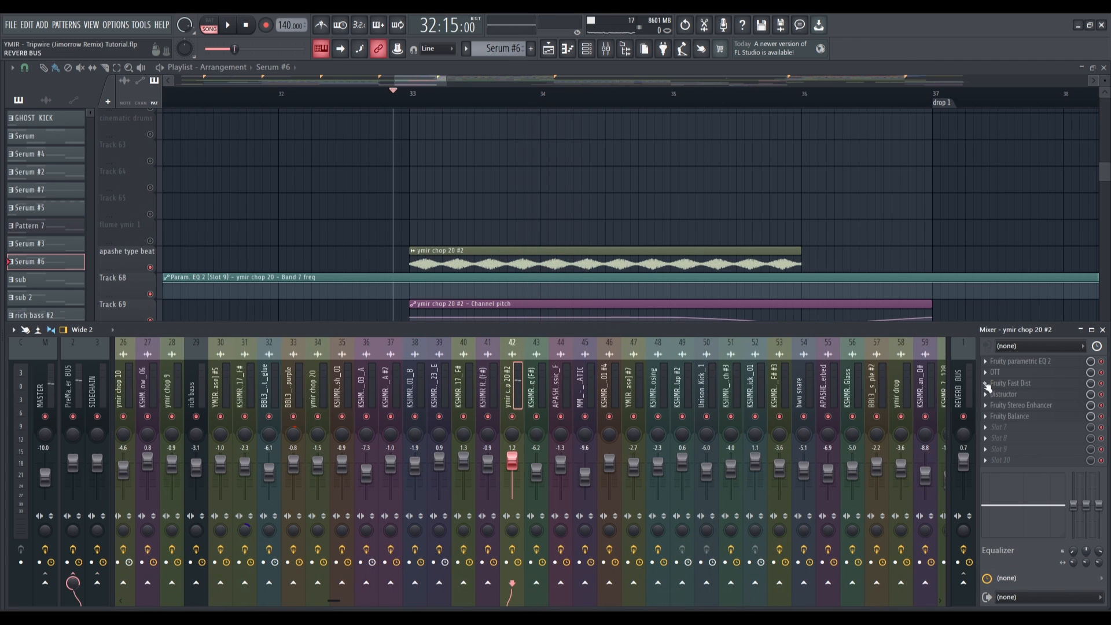
click(1009, 394)
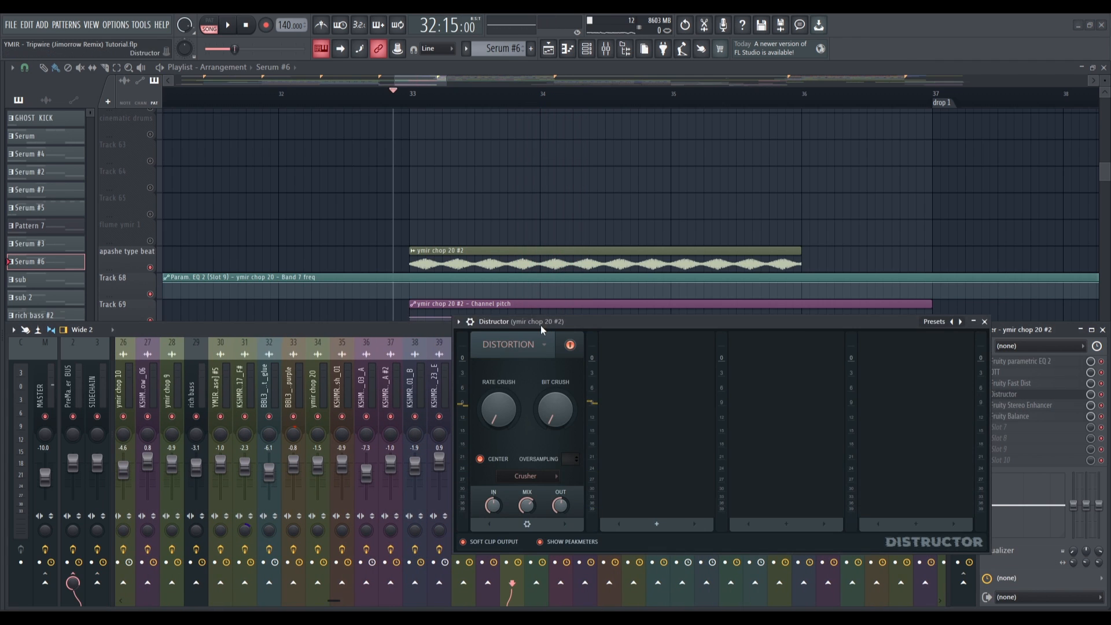
drag(542, 329, 437, 266)
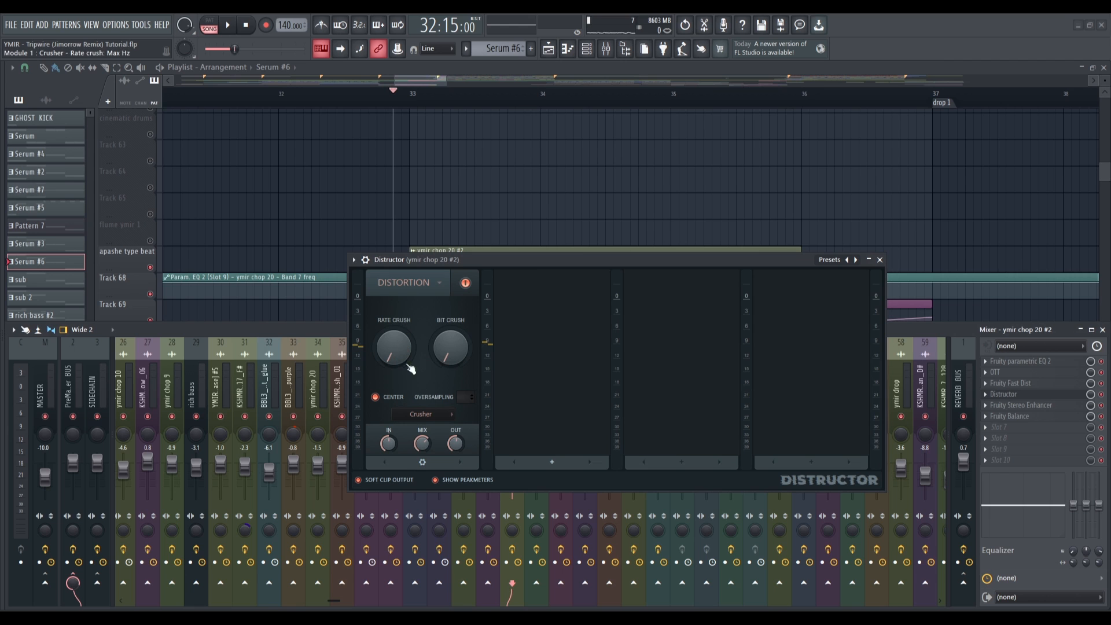
Step: Close the mixer and play from bar 35 to examine how the automation moves Distructor's Rate Crush
key(F9)
click(687, 100)
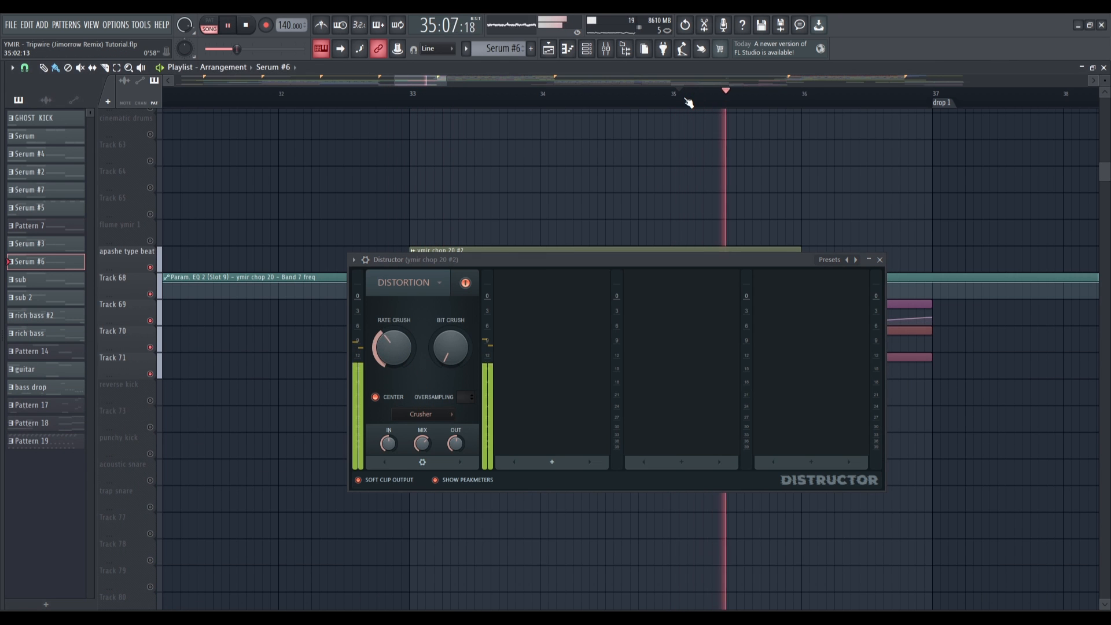
key(space)
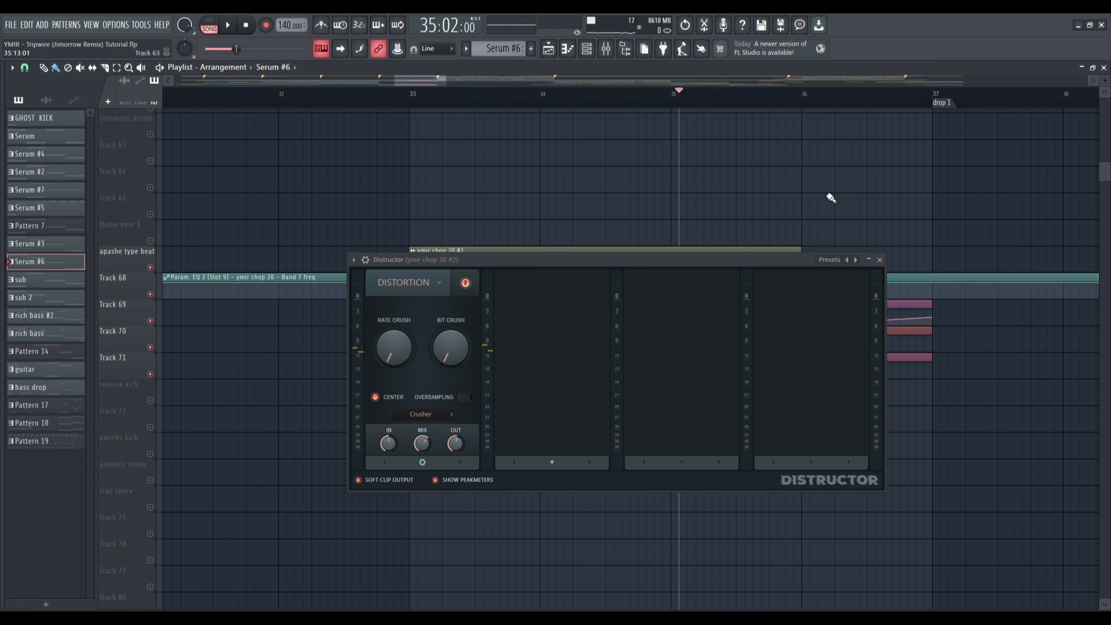
Step: Close Distructor, isolate the vocal with fx track and audition its YMIR - Tripwire clip leading into drop 1
click(880, 260)
scroll(570, 161, up, 12)
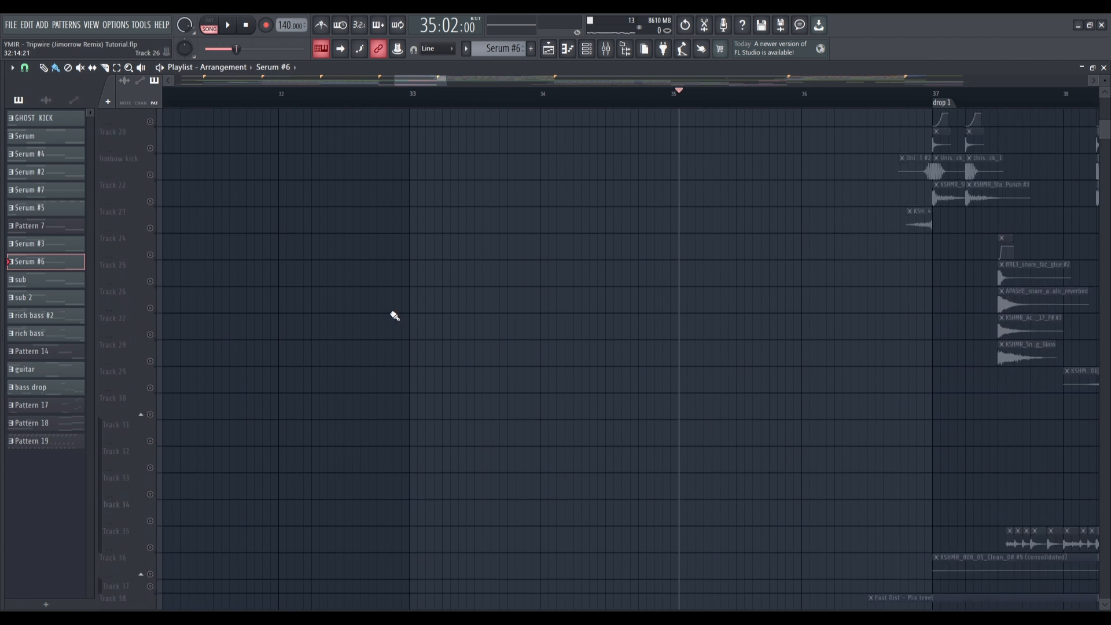
scroll(388, 313, up, 5)
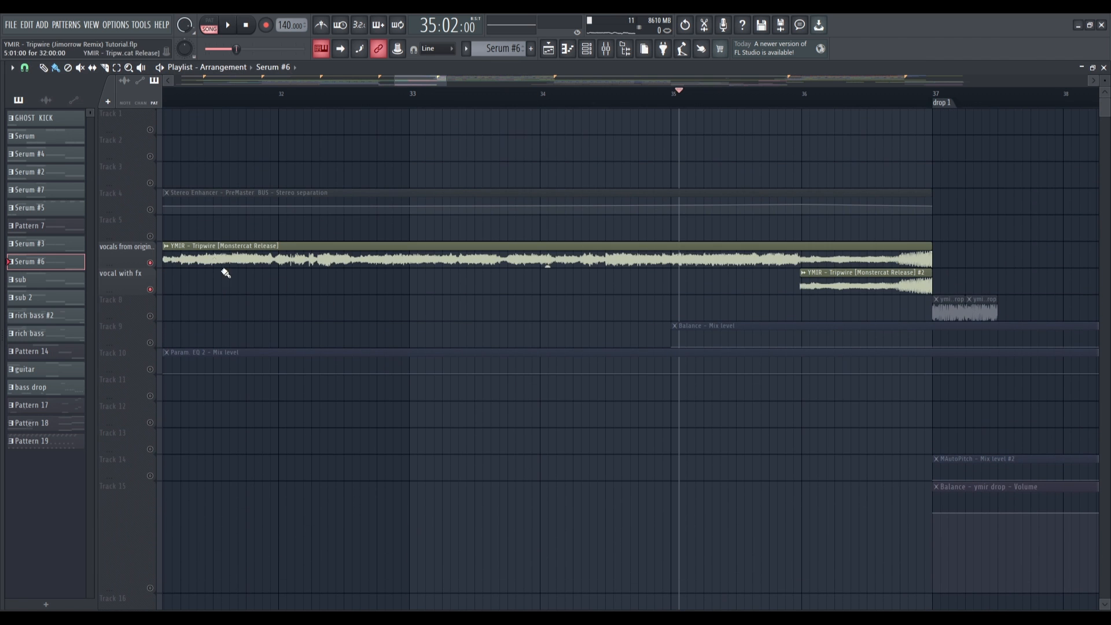
scroll(664, 315, down, 2)
scroll(623, 301, up, 4)
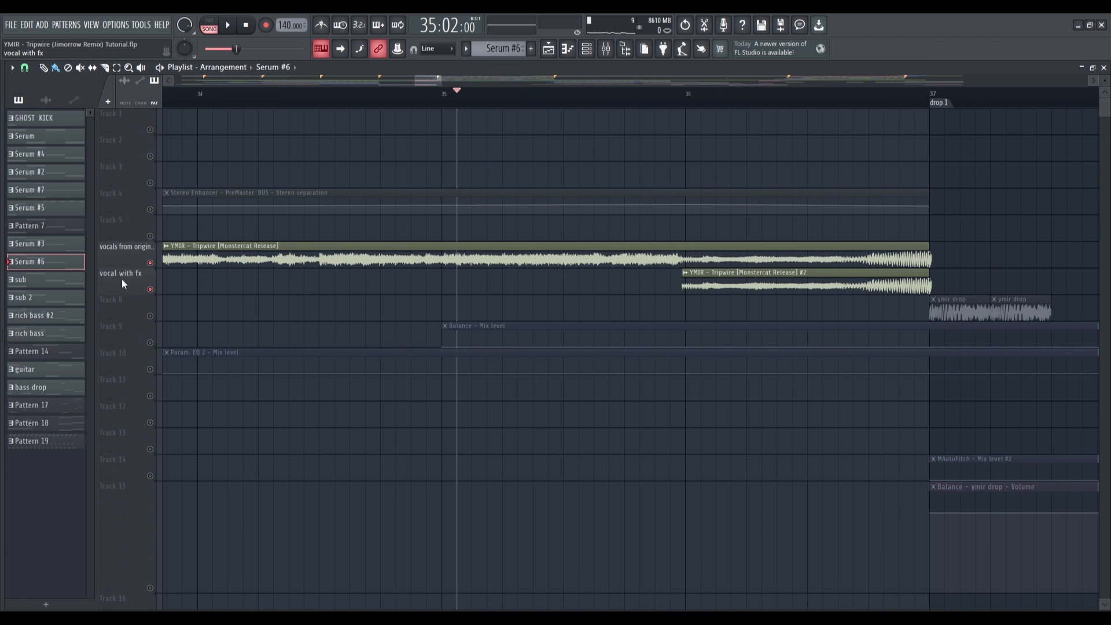
right_click(152, 290)
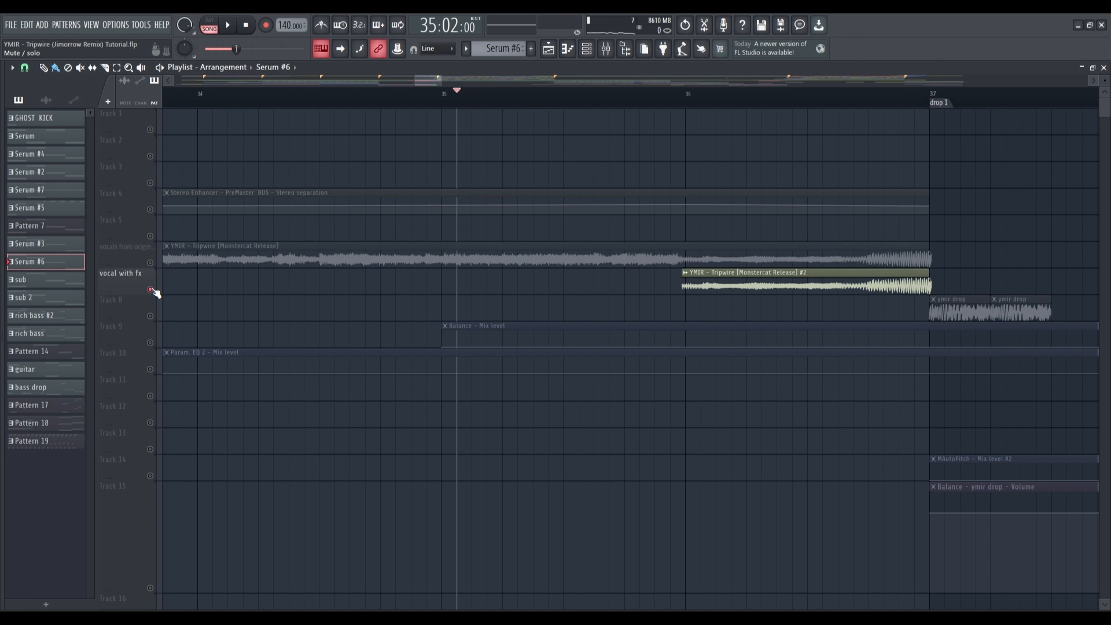
key(space)
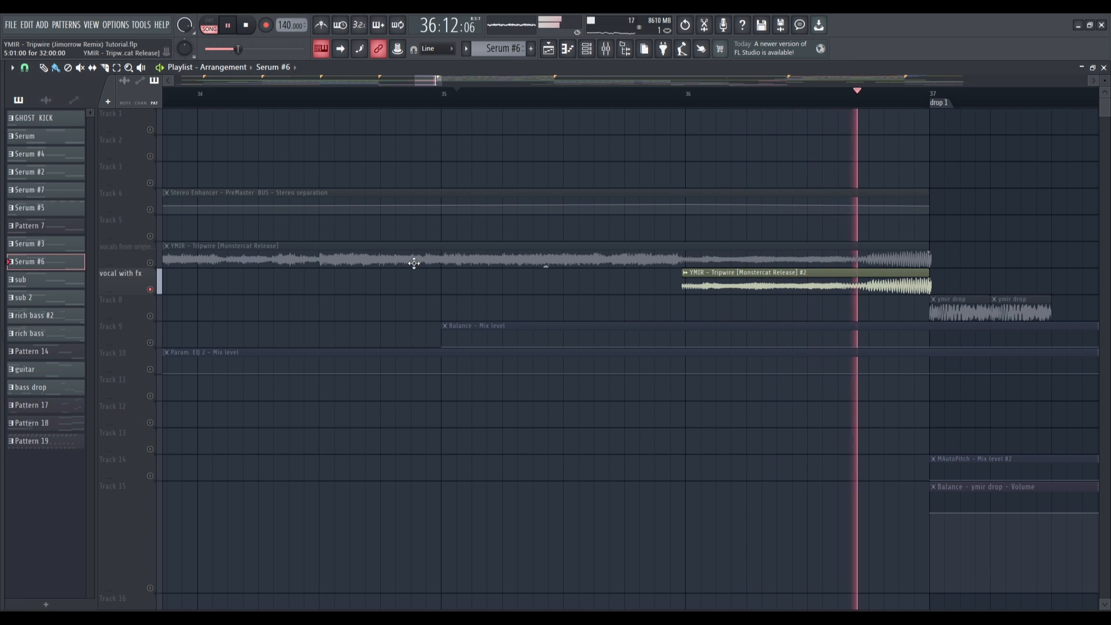
key(space)
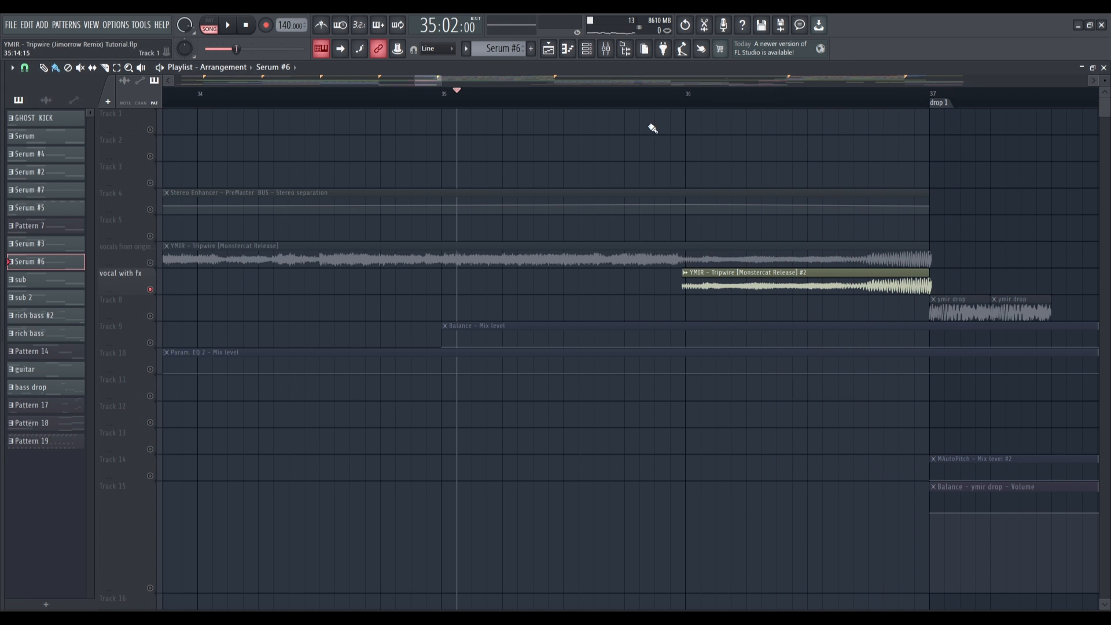
Step: Bring up the mixer and select the YMIR - Tripwire [Monstercat Release] #2 insert while playing the vocal with fx clip
click(605, 49)
key(space)
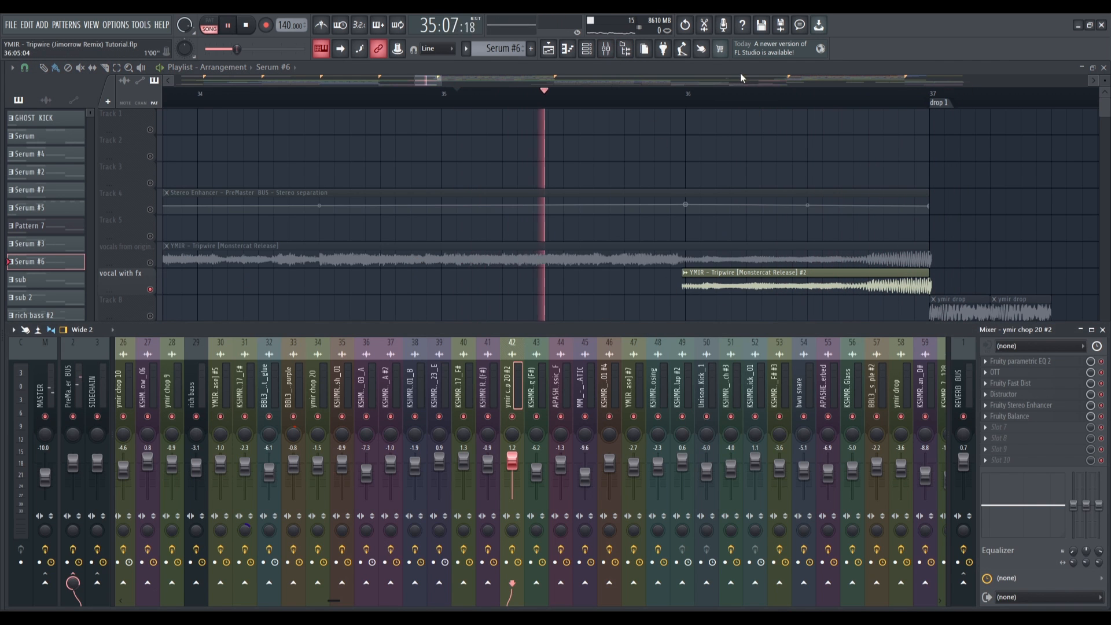
key(F9)
key(F9)
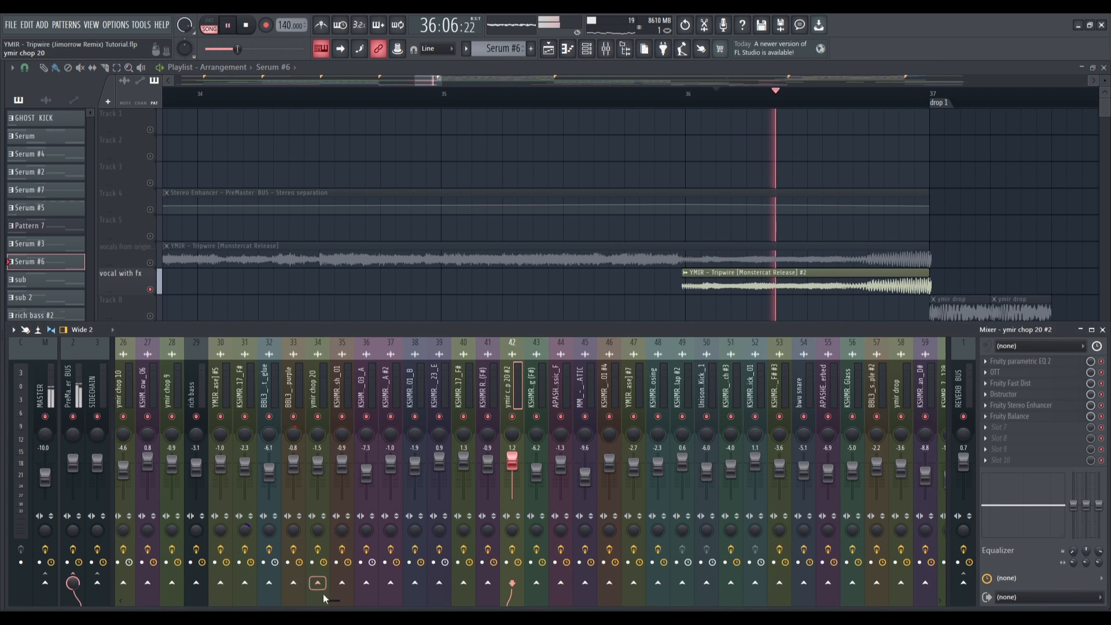
drag(179, 602, 132, 601)
key(space)
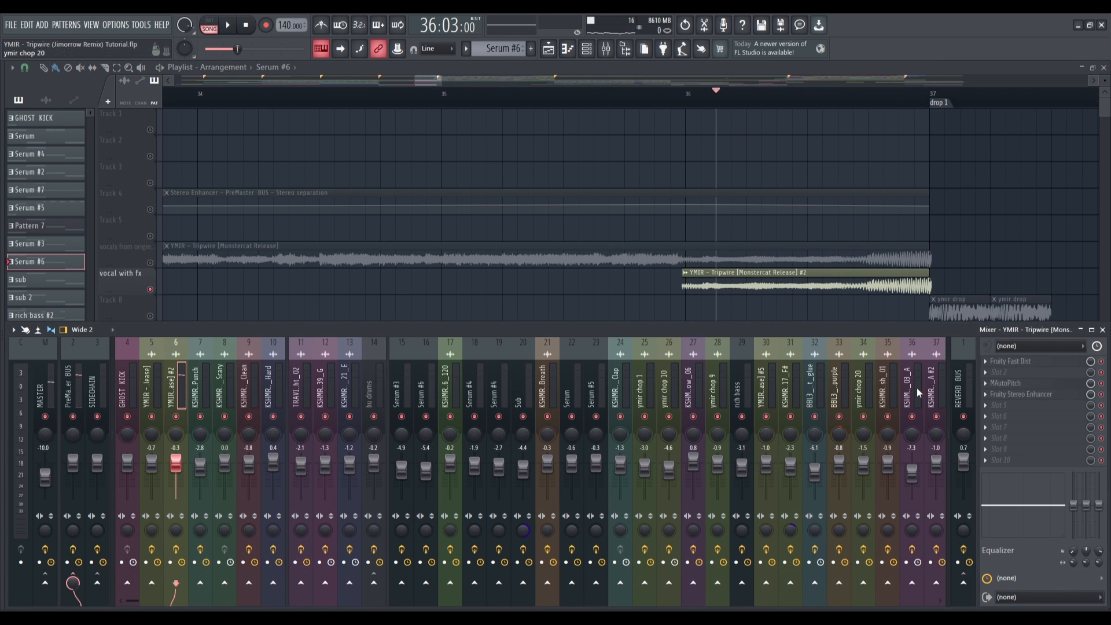
Step: Examine the Fruity Fast Dist and MAutoPitch effects on the vocal with fx insert, closing MAutoPitch when done
click(1023, 362)
drag(373, 190, 420, 216)
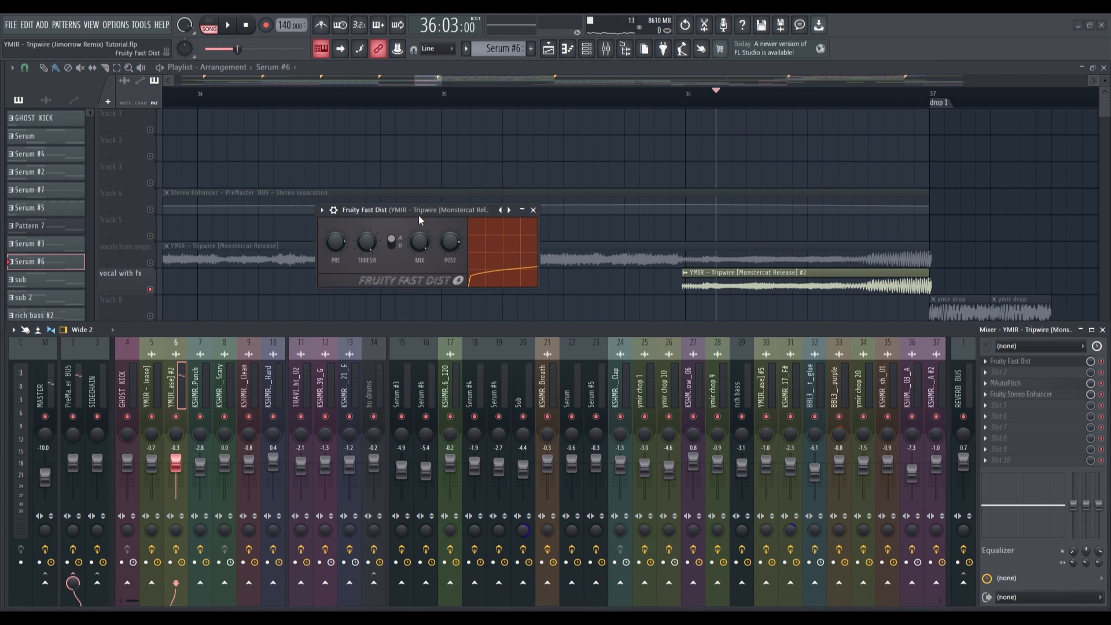
click(1009, 383)
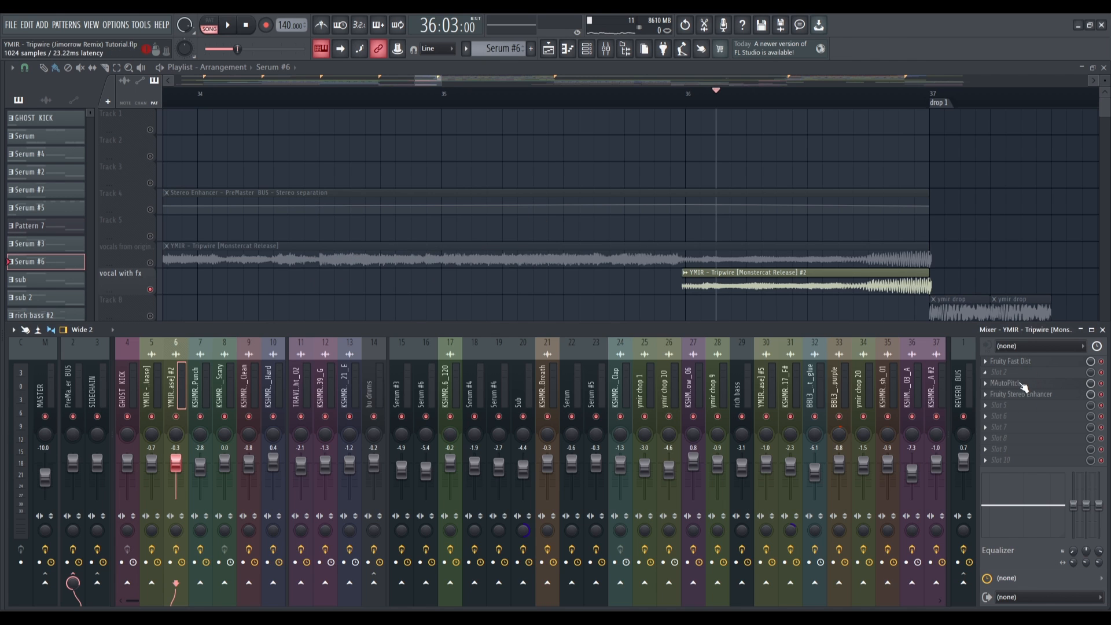
drag(597, 207, 573, 203)
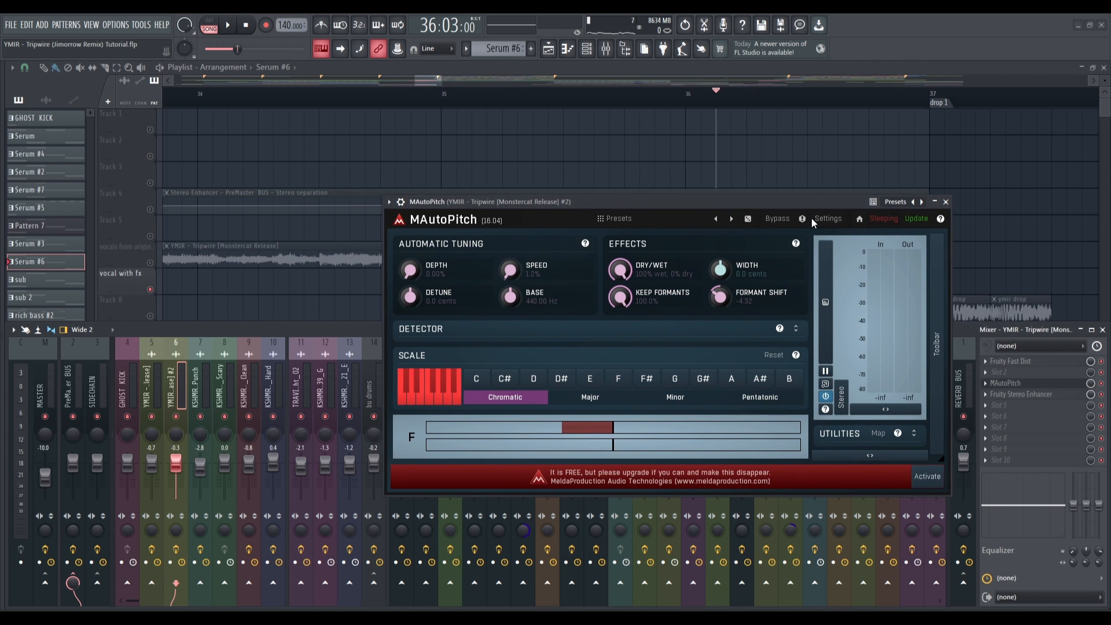
click(946, 202)
Step: Enable the original vocals track alongside vocal with fx, hide the mixer and audition both from 35:10
click(150, 263)
key(F9)
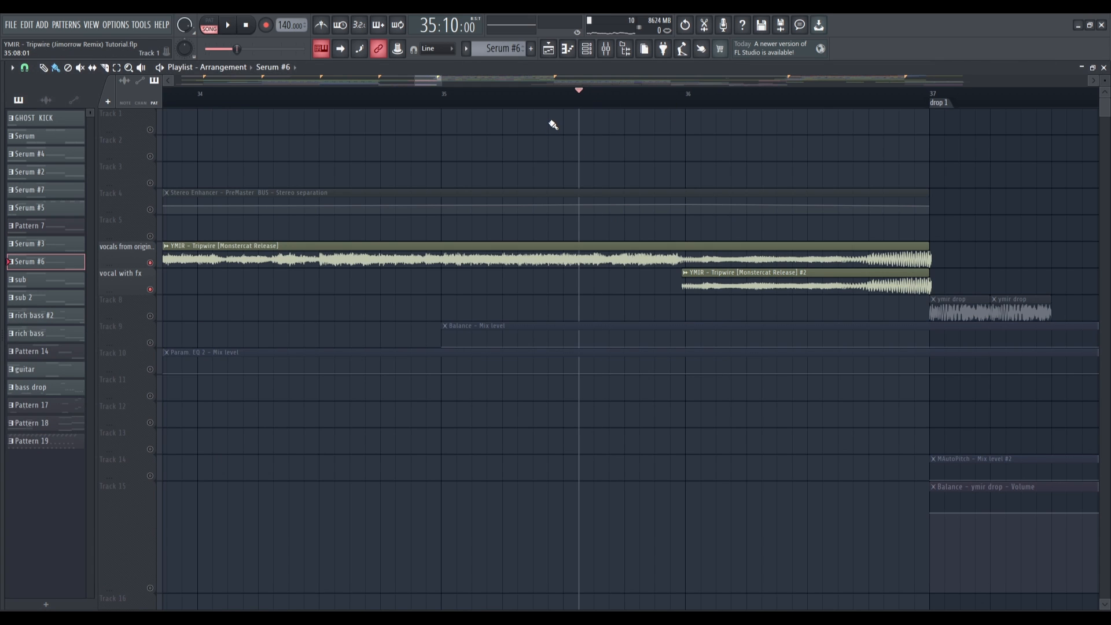
key(space)
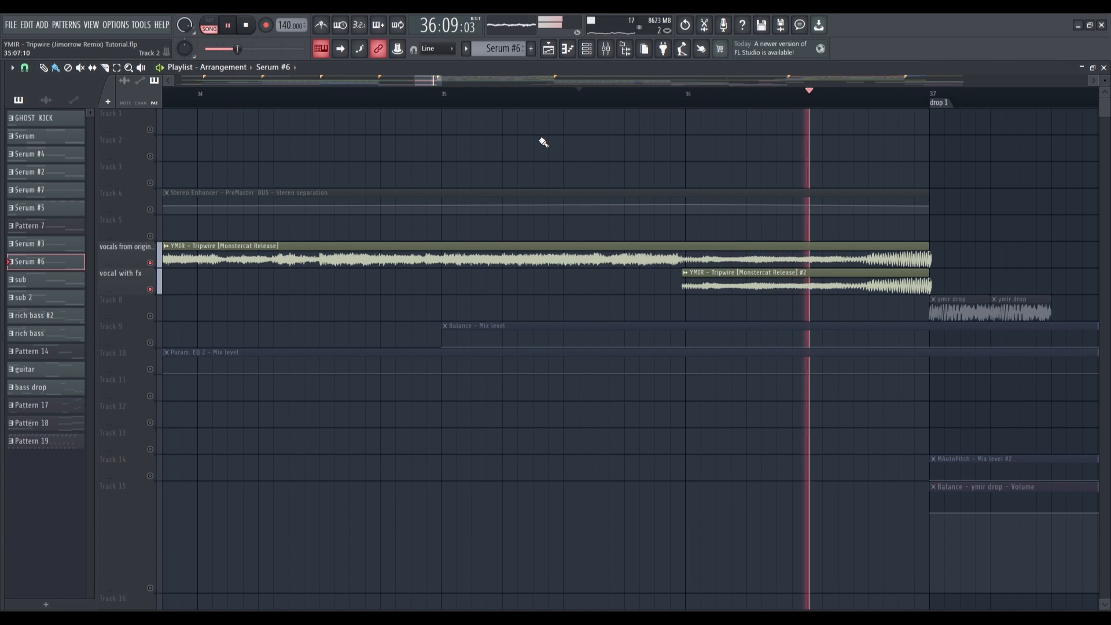
key(space)
Step: Restore all playlist tracks to active by toggling the solo on Track 4, showing the Build up leading into drop 1
scroll(543, 142, down, 7)
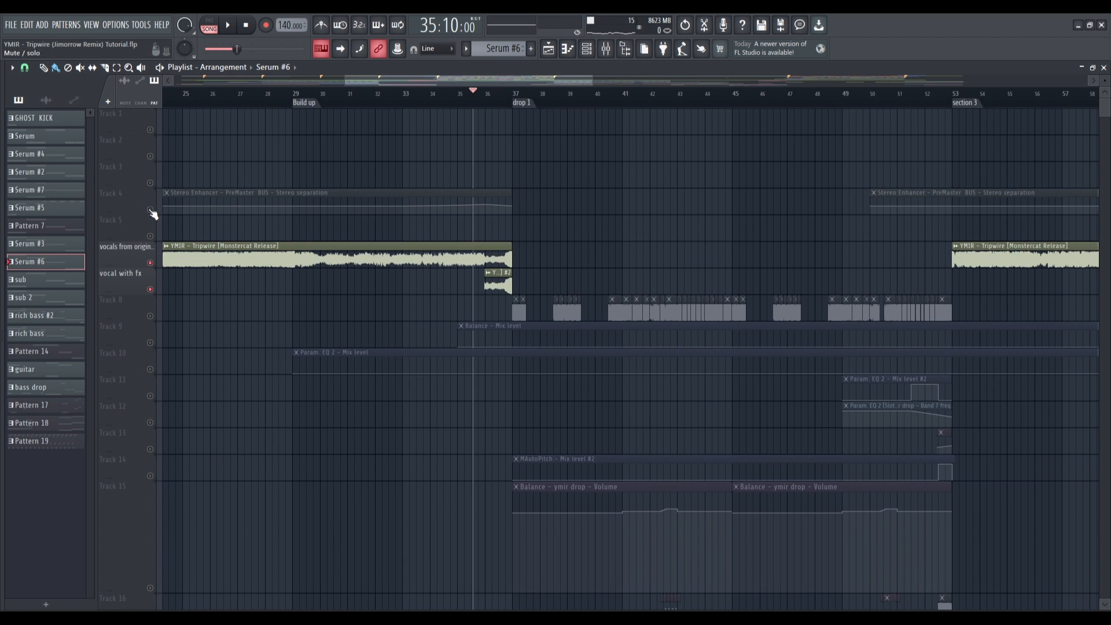
right_click(151, 210)
right_click(150, 210)
scroll(190, 209, up, 4)
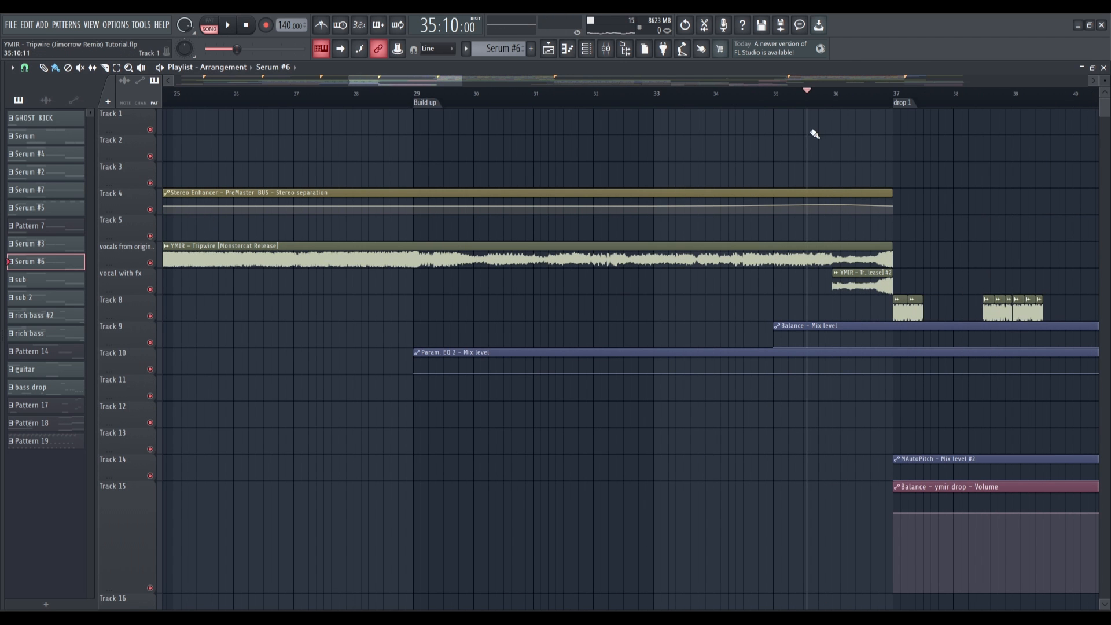
scroll(806, 104, up, 1)
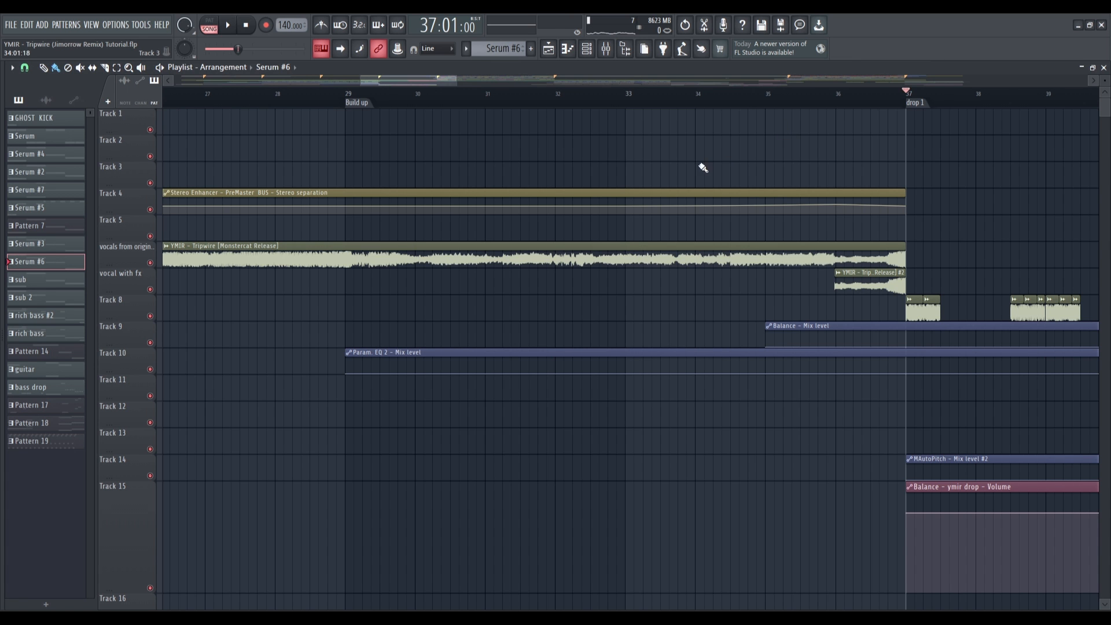
Step: Select the playback range from the Intro marker at bar 5 to drop 1 at bar 37 and mute the original vocals track
scroll(703, 168, down, 10)
scroll(167, 306, up, 4)
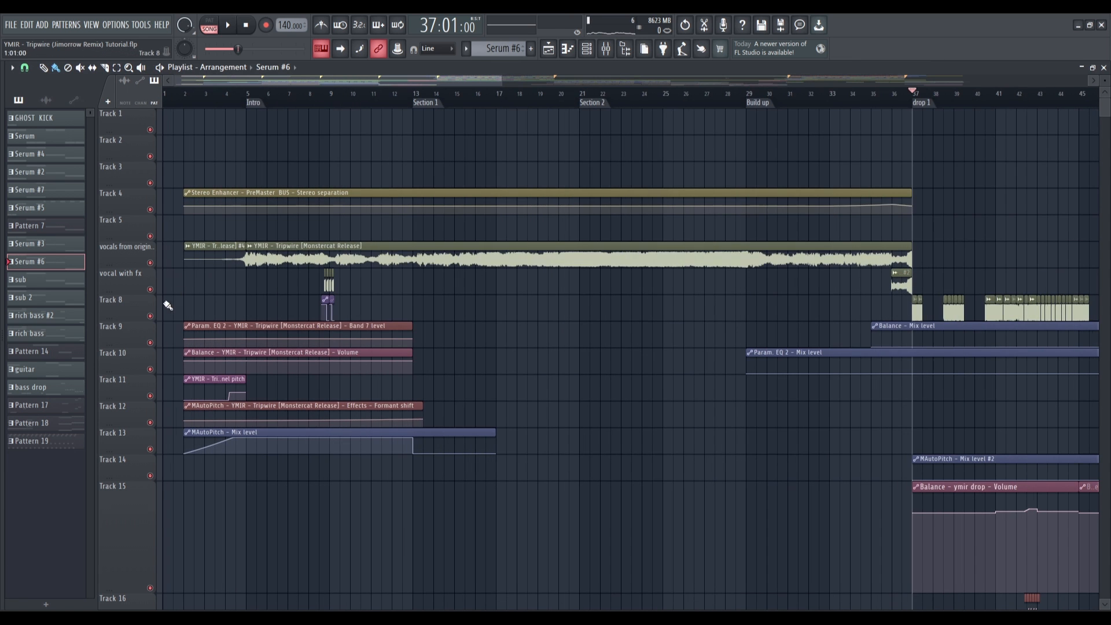
drag(253, 99, 912, 110)
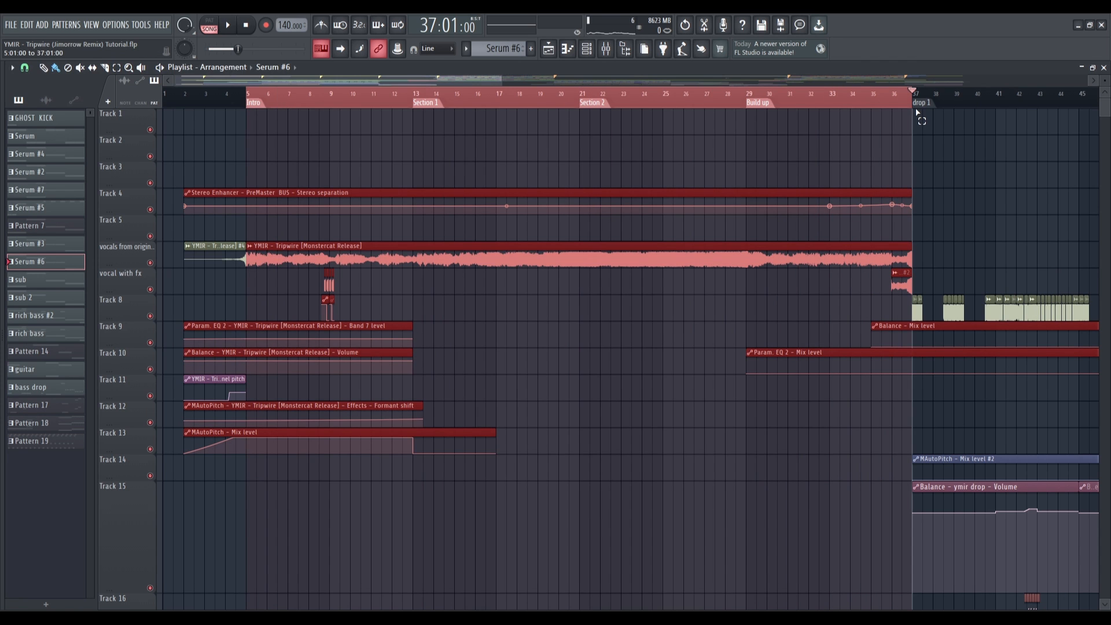
click(150, 263)
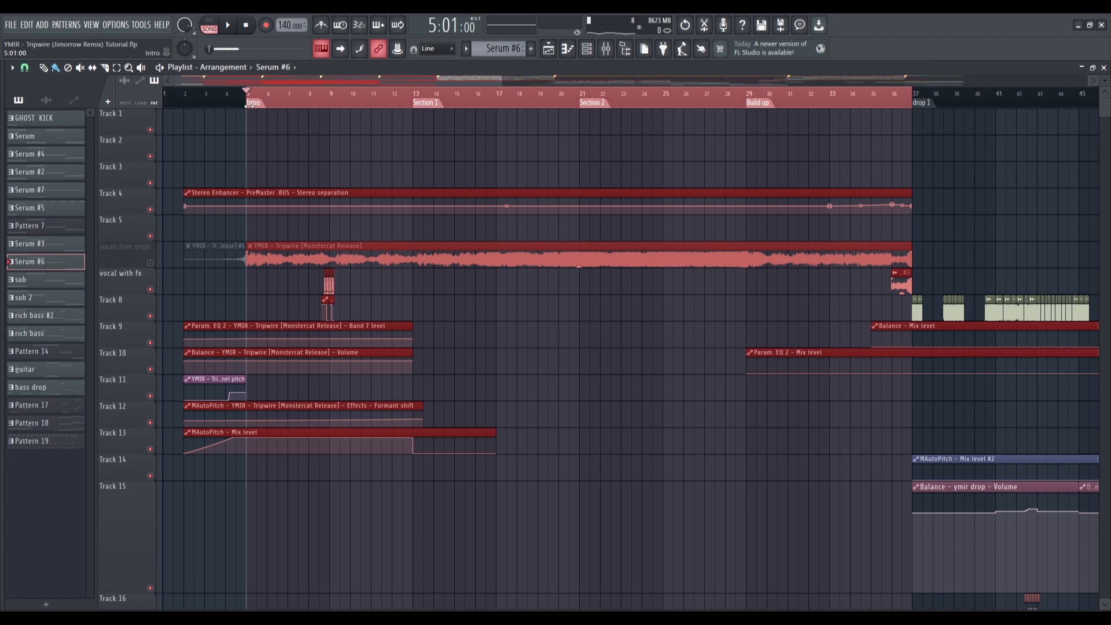
Step: Play from the Intro marker and examine the vocal automation, cinematic drums, chops, kicks and snares through Section 1
key(space)
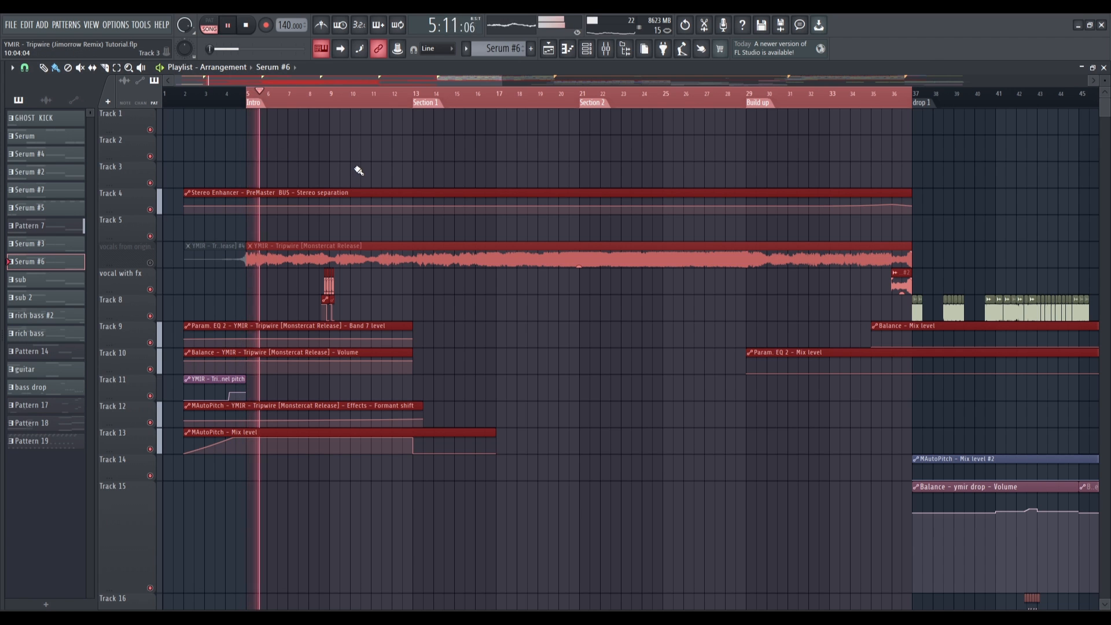
scroll(359, 172, down, 1)
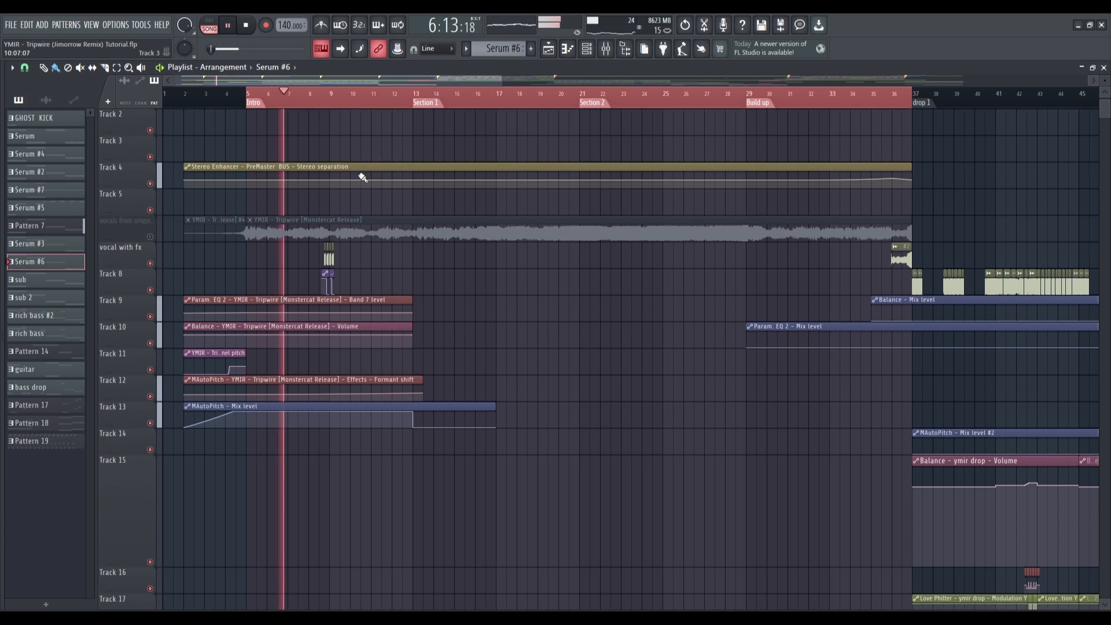
scroll(450, 190, down, 6)
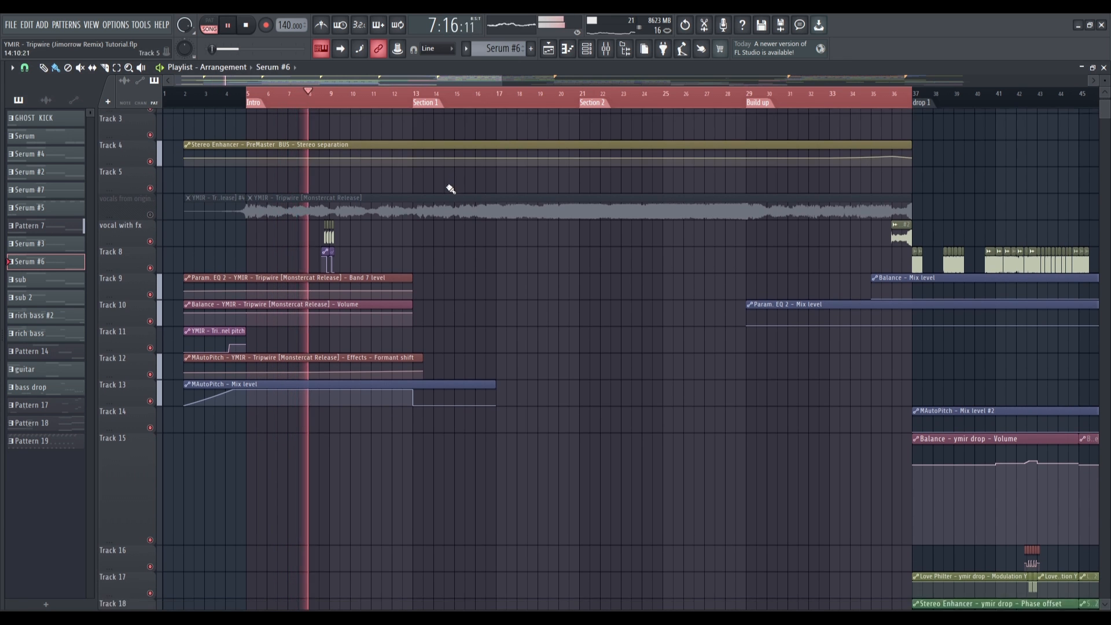
scroll(454, 197, down, 16)
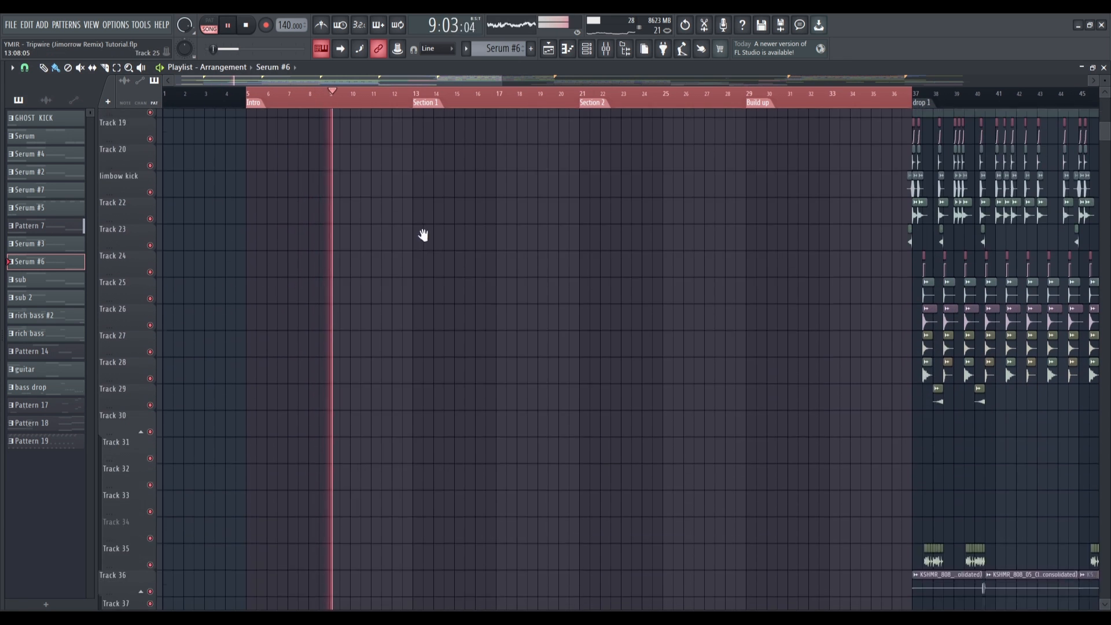
scroll(415, 500, down, 20)
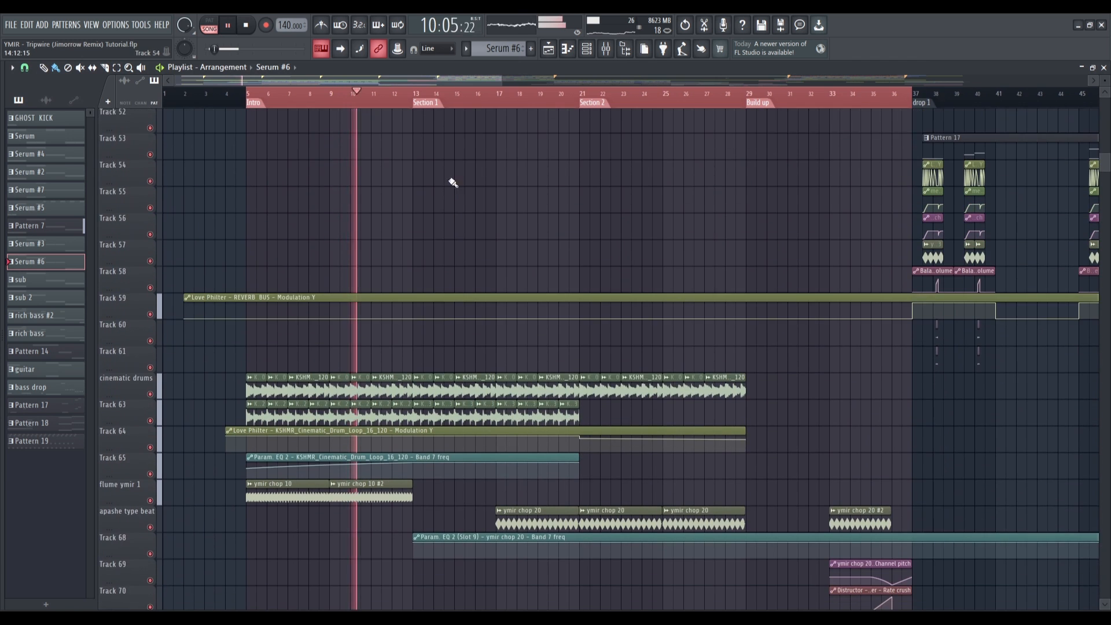
scroll(527, 378, down, 7)
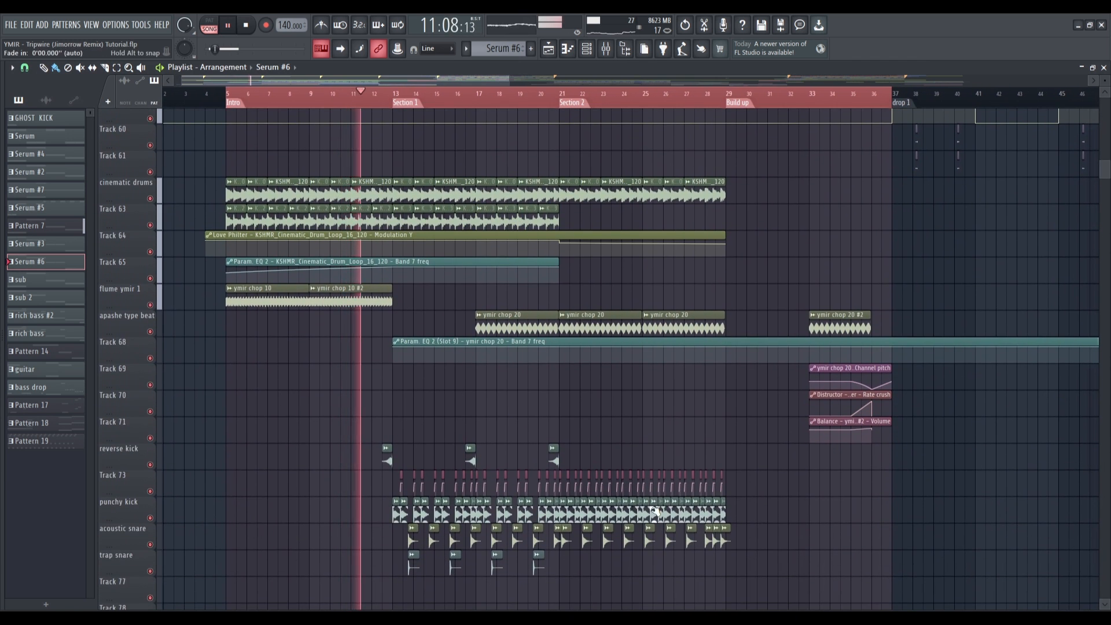
scroll(687, 436, down, 3)
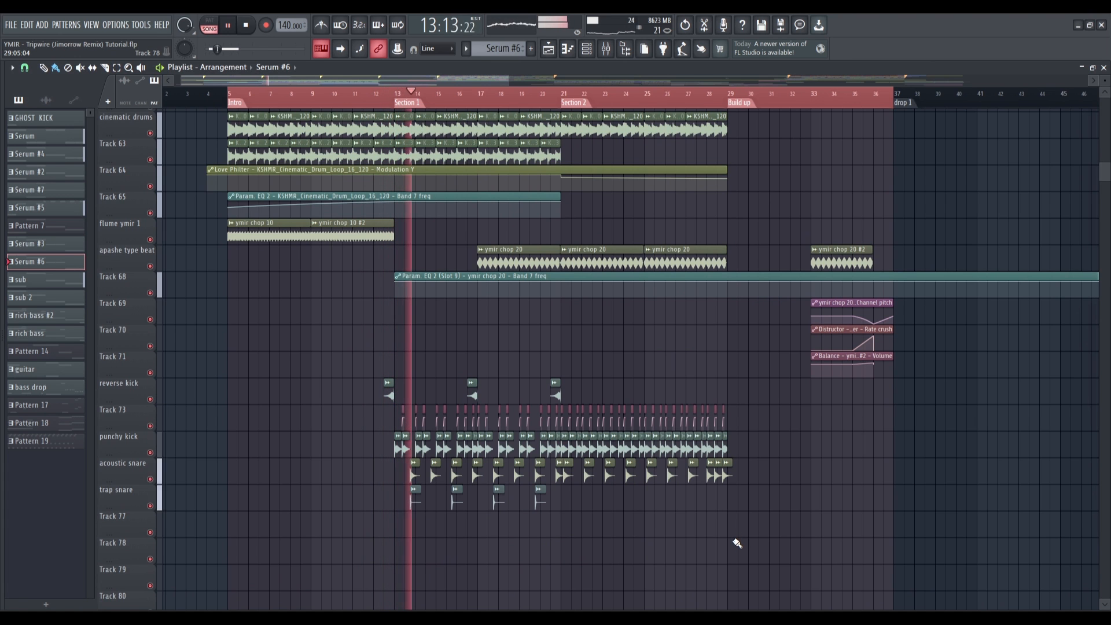
scroll(730, 540, up, 1)
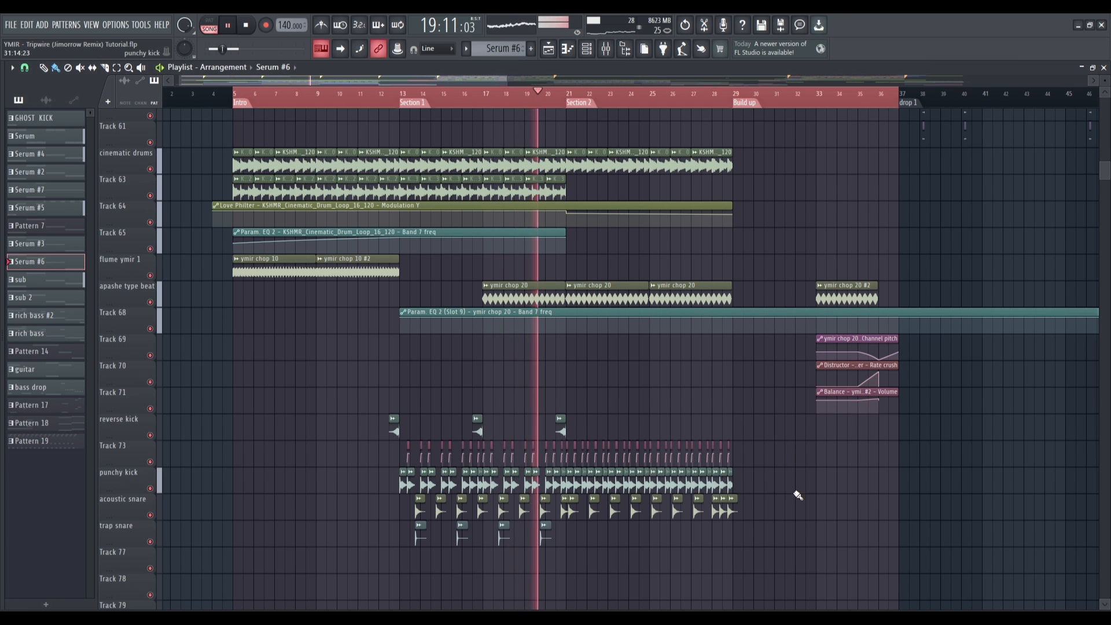
Step: Follow playback through Section 2 and the Build up to drop 1, examining the bass, pluck, percussion, riser and drop tracks
scroll(840, 566, down, 15)
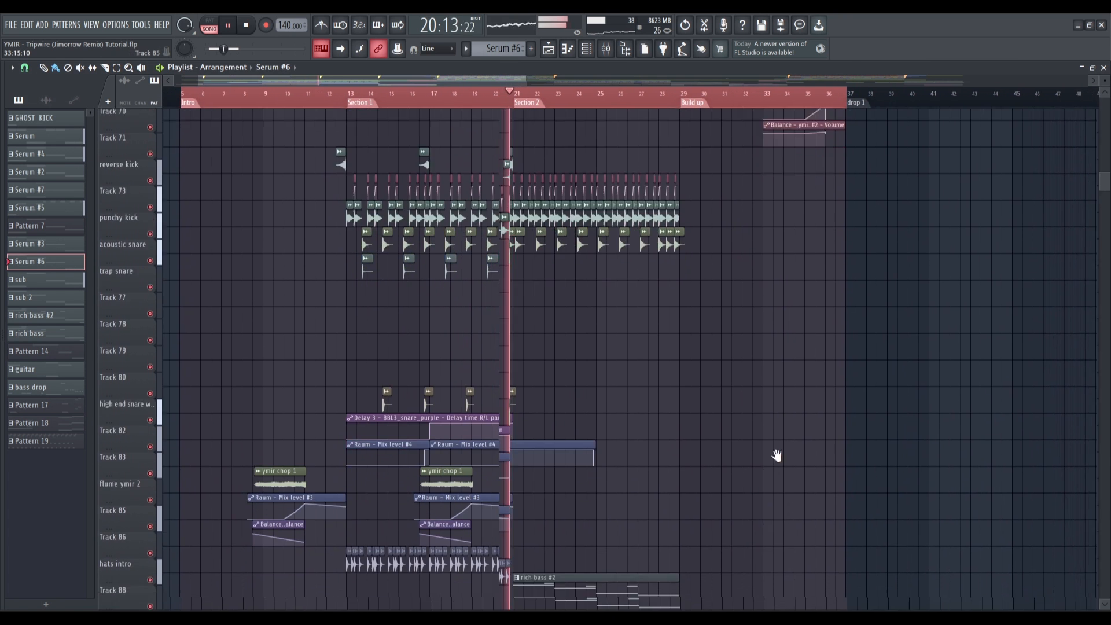
scroll(759, 289, down, 6)
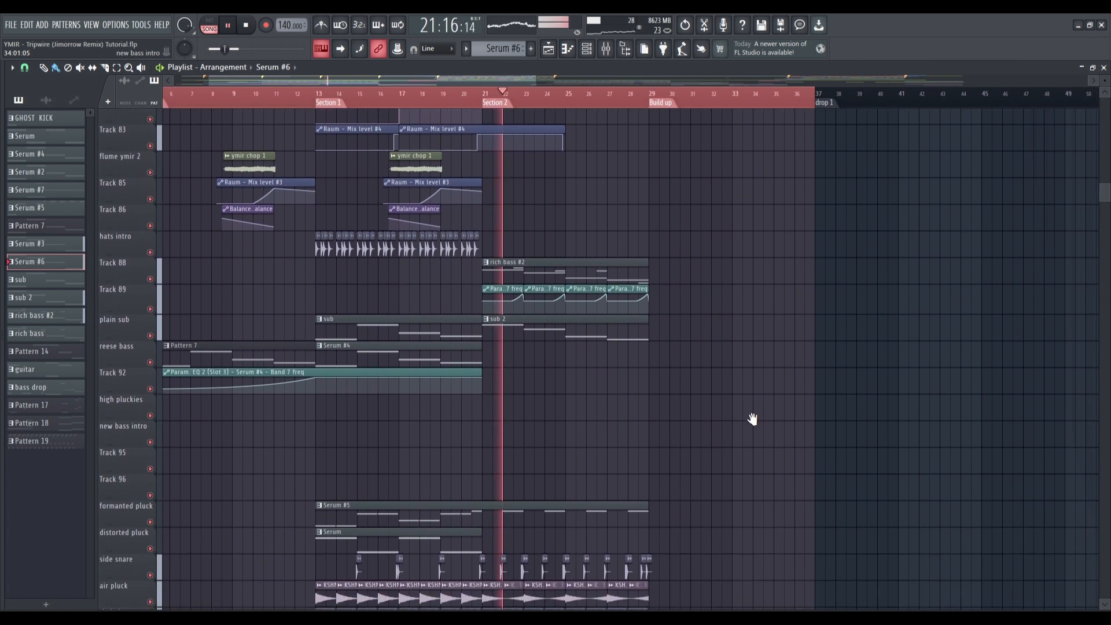
scroll(755, 380, down, 6)
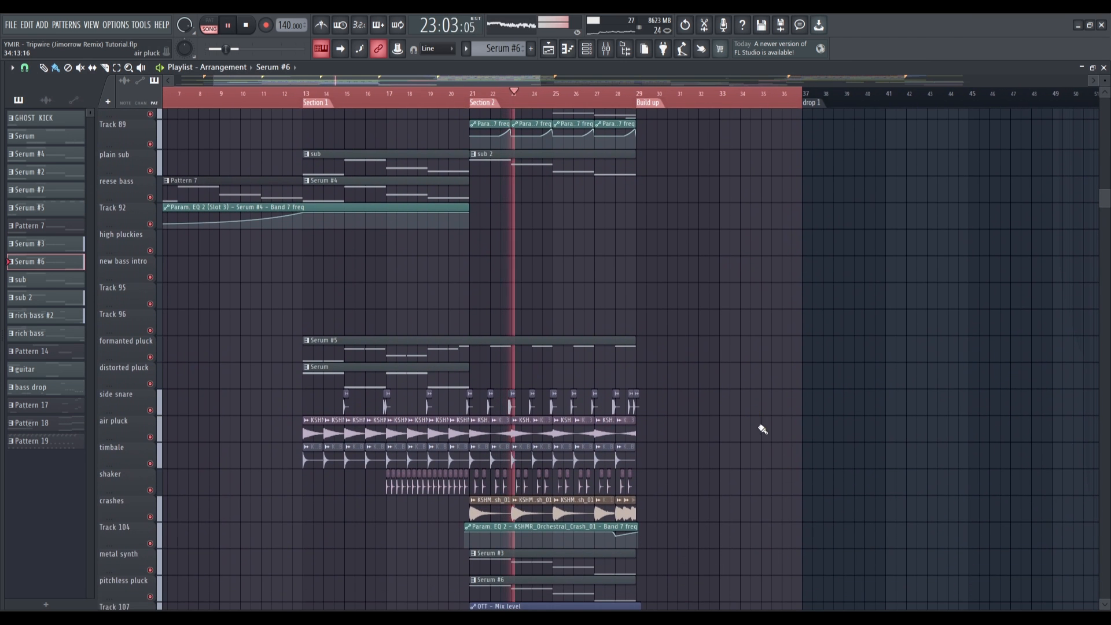
scroll(767, 478, down, 5)
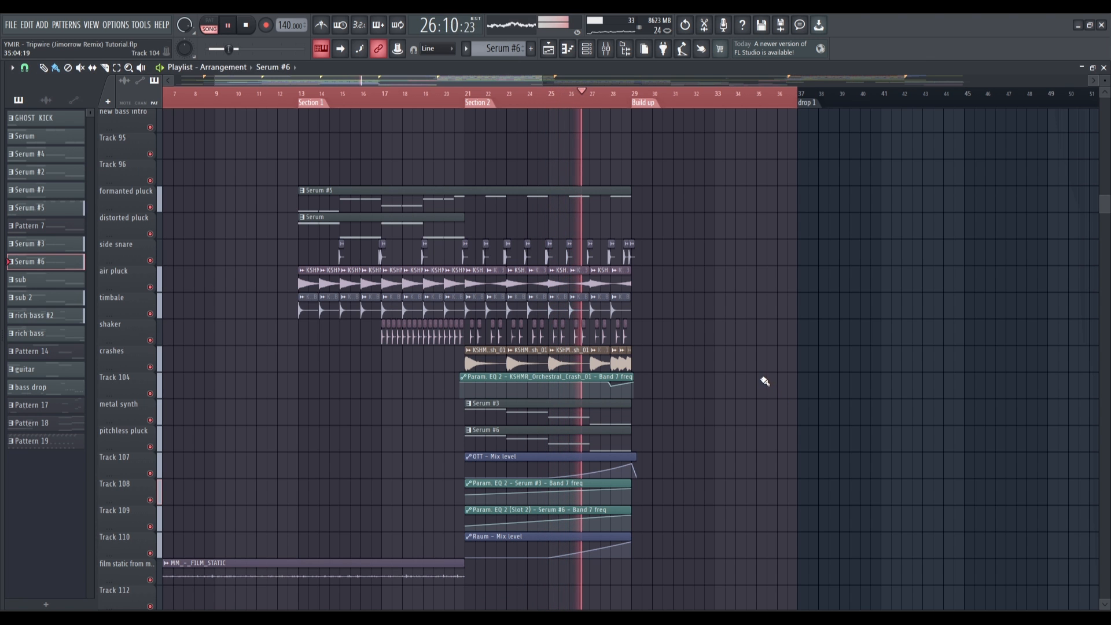
scroll(776, 540, down, 8)
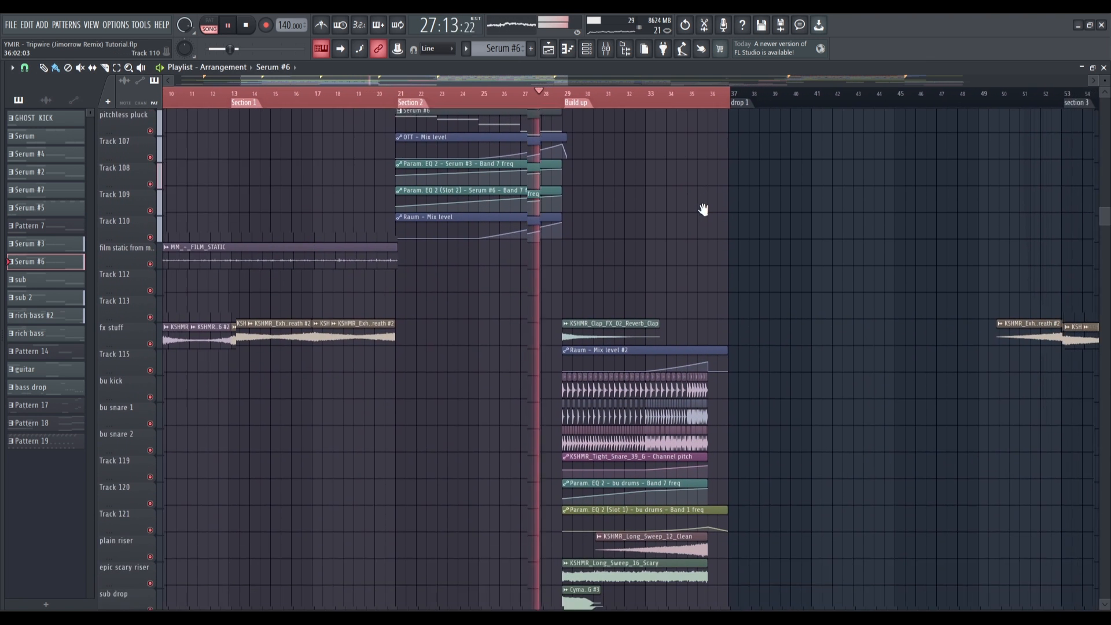
scroll(798, 405, down, 2)
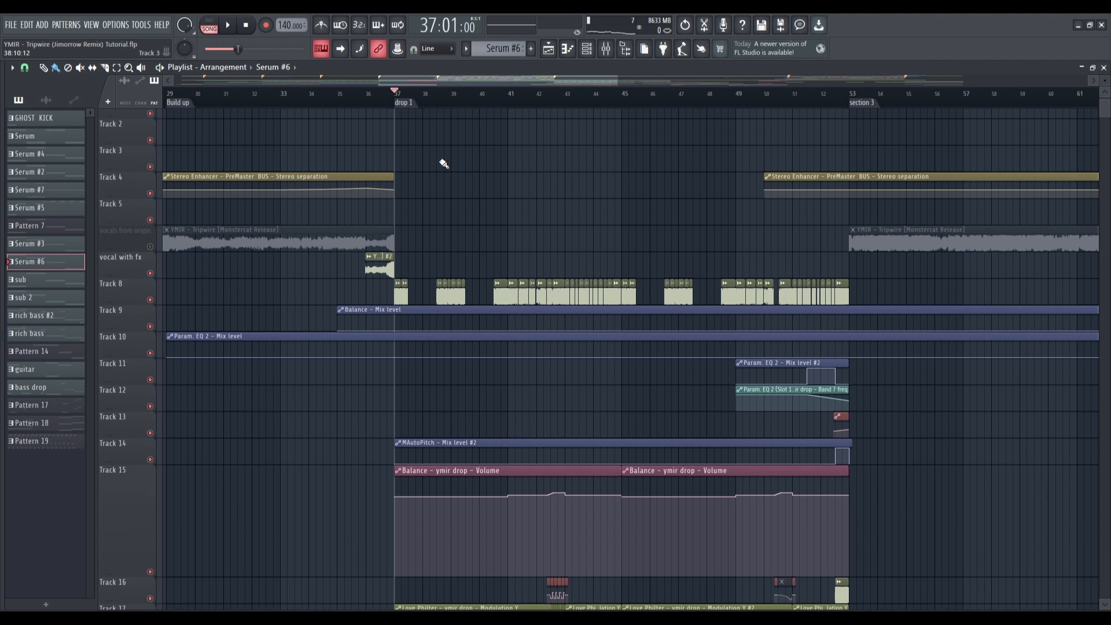
scroll(566, 248, up, 2)
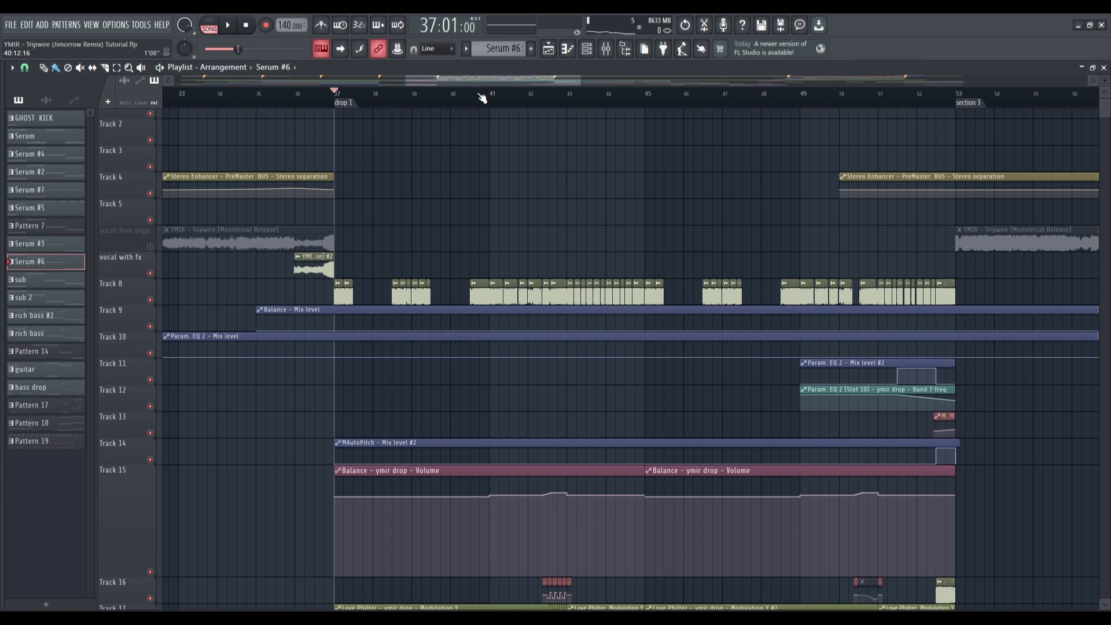
Step: Solo the ymir drop clips on Track 8 at drop 1 and re-enable their automation and effect tracks, Tracks 9 to 18
scroll(482, 98, right, 2)
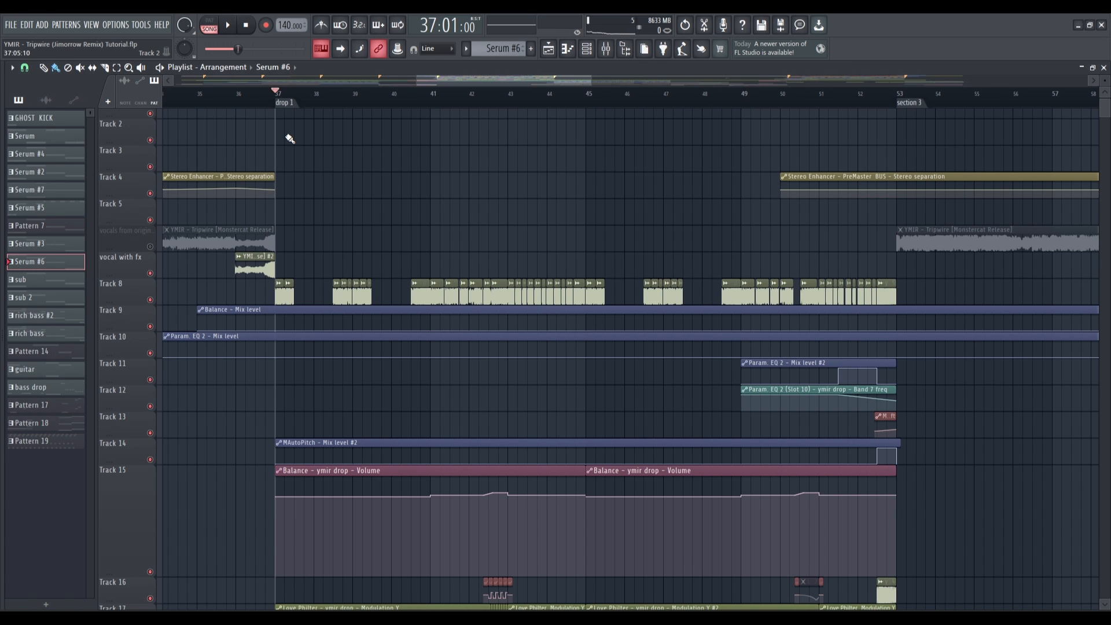
scroll(411, 192, up, 3)
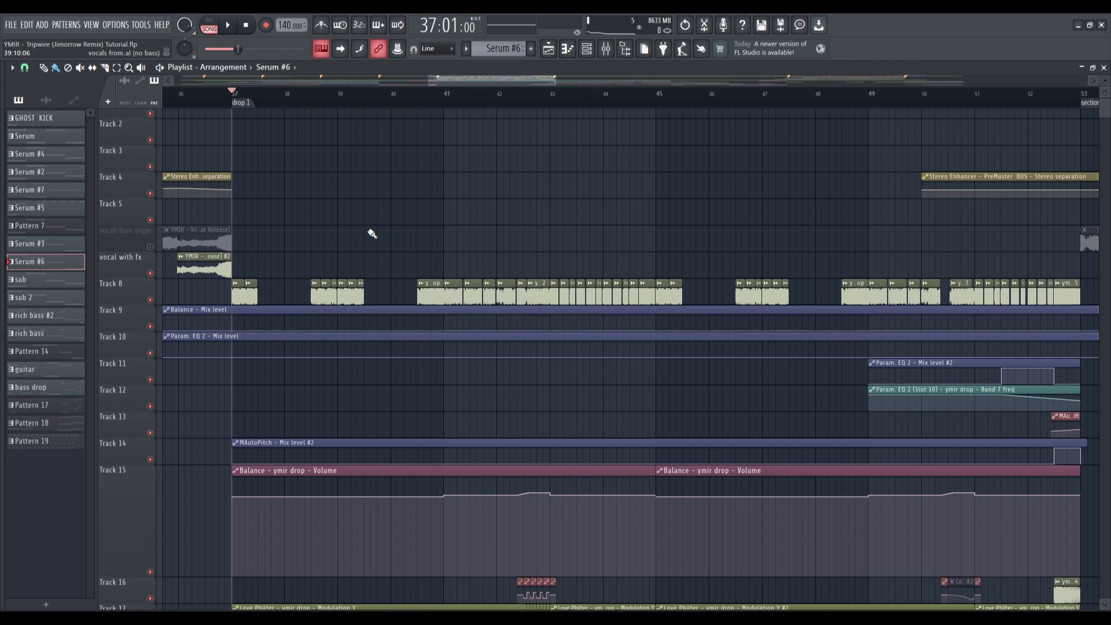
drag(461, 81, 462, 83)
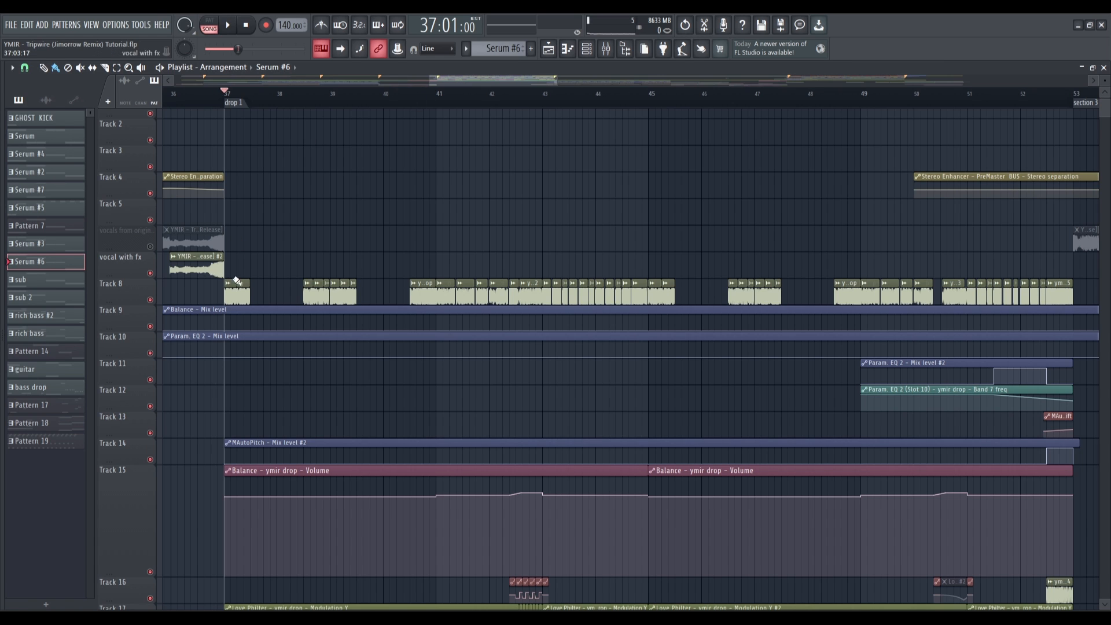
right_click(150, 301)
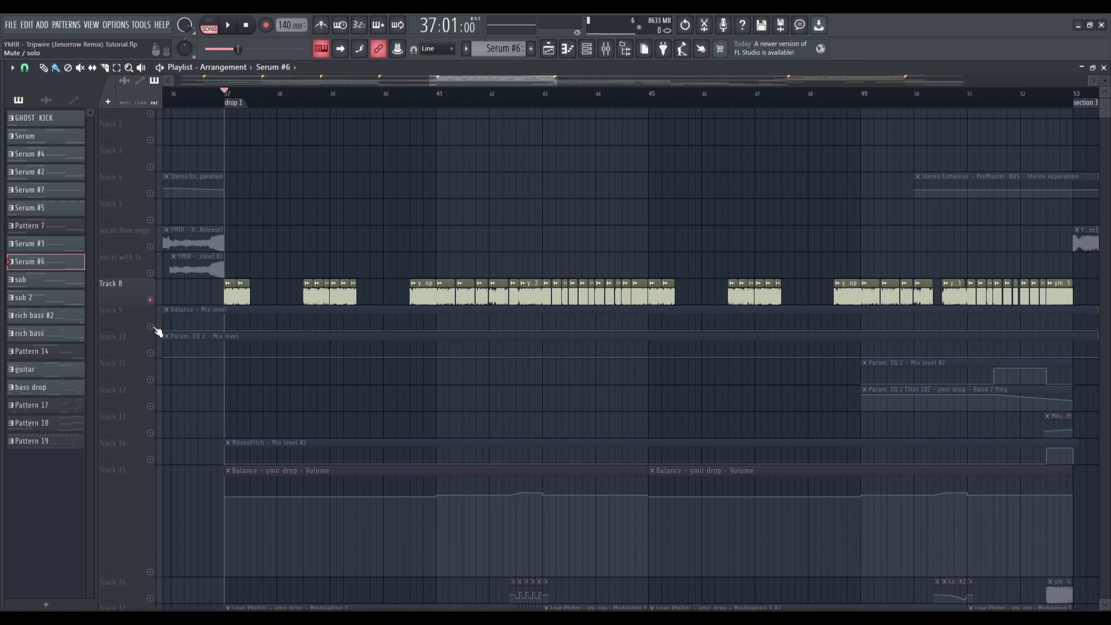
click(152, 326)
click(151, 353)
scroll(159, 324, down, 4)
click(152, 465)
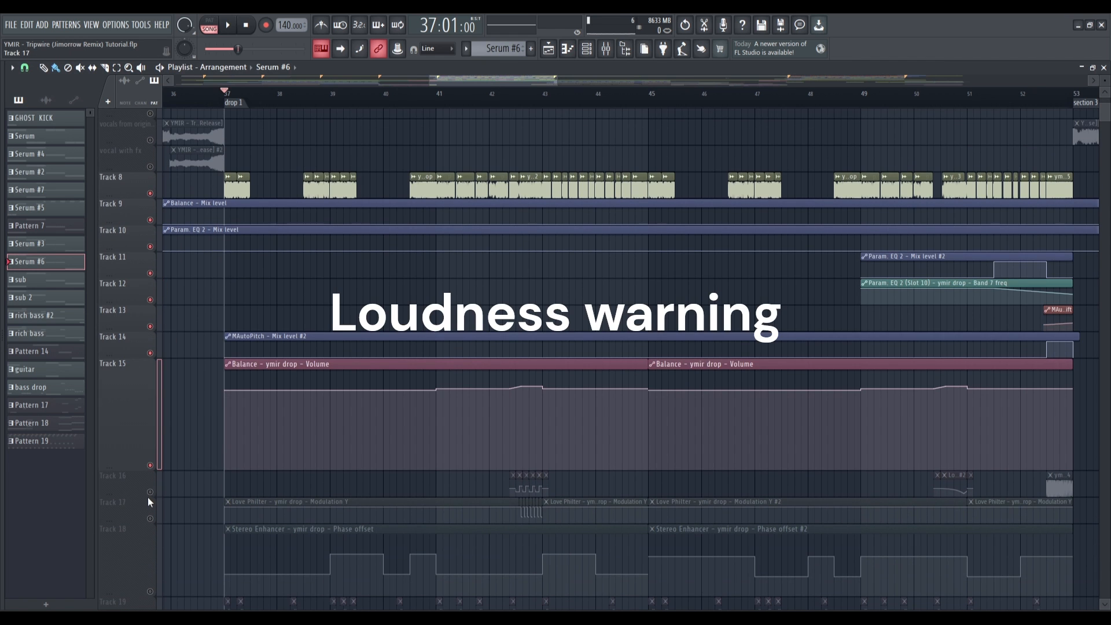
click(150, 518)
click(152, 592)
scroll(218, 488, down, 2)
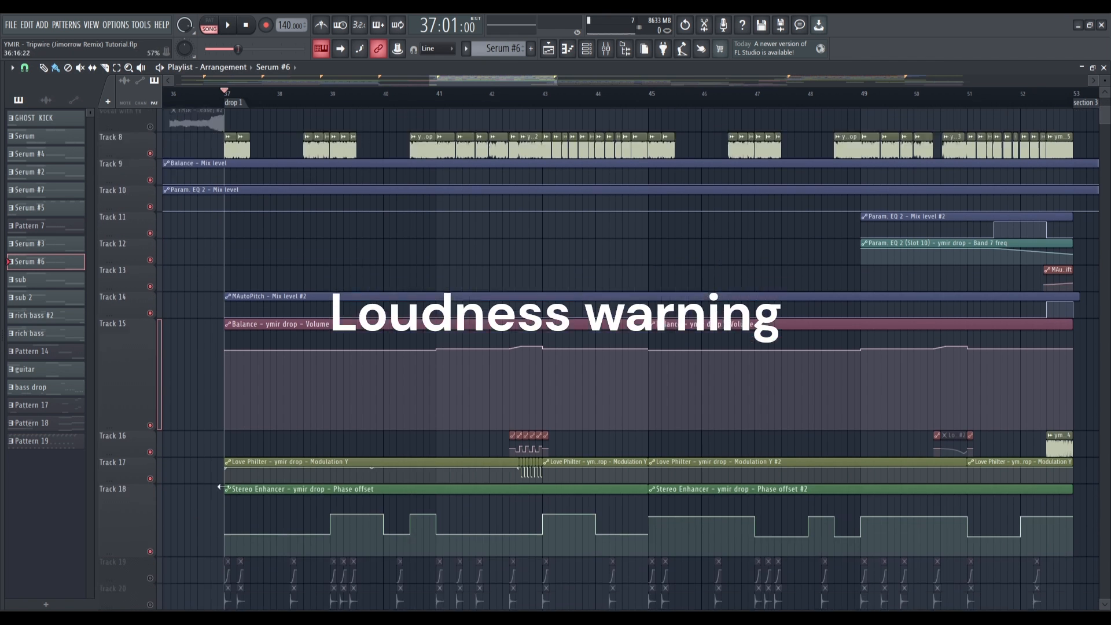
Step: Play drop 1 from bar 37 to bar 42 to hear the chopped ymir drop with its automation
scroll(215, 474, up, 1)
key(space)
scroll(260, 421, up, 1)
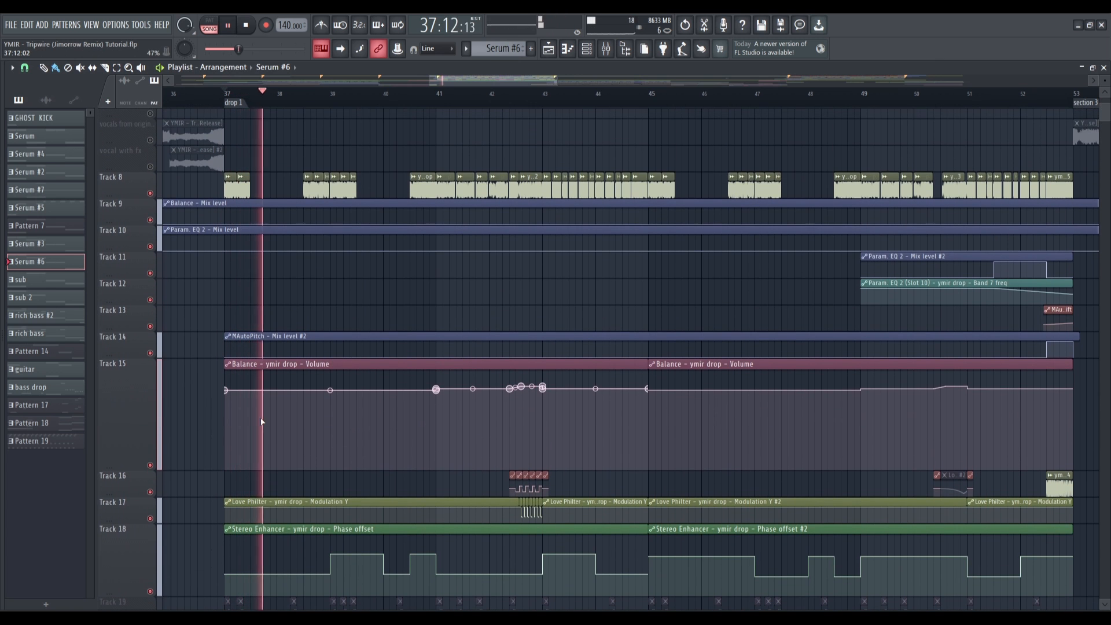
scroll(262, 422, down, 1)
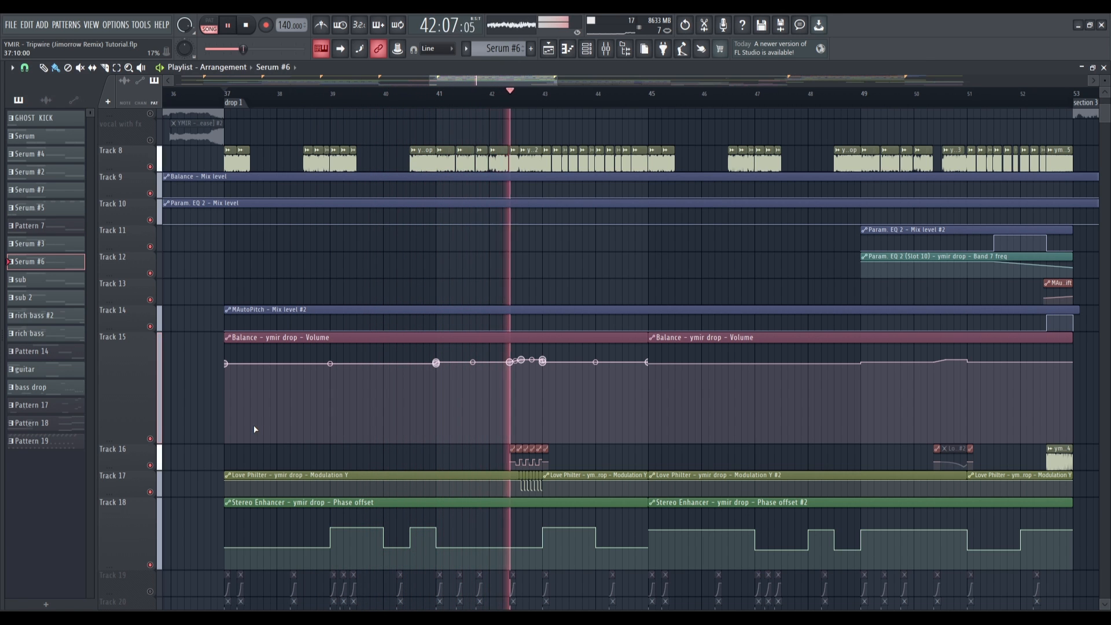
key(space)
Step: Examine the Love Philter modulation clips on Tracks 16 and 17 and the phase offset automation around bars 42 to 43
scroll(522, 482, up, 6)
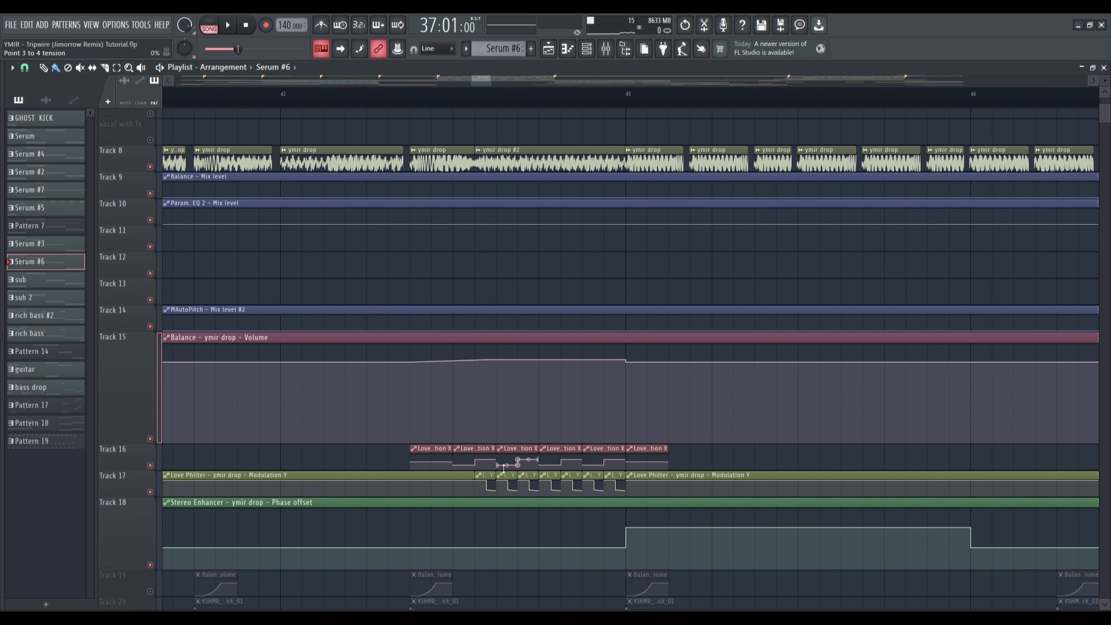
scroll(503, 466, down, 6)
scroll(466, 498, up, 4)
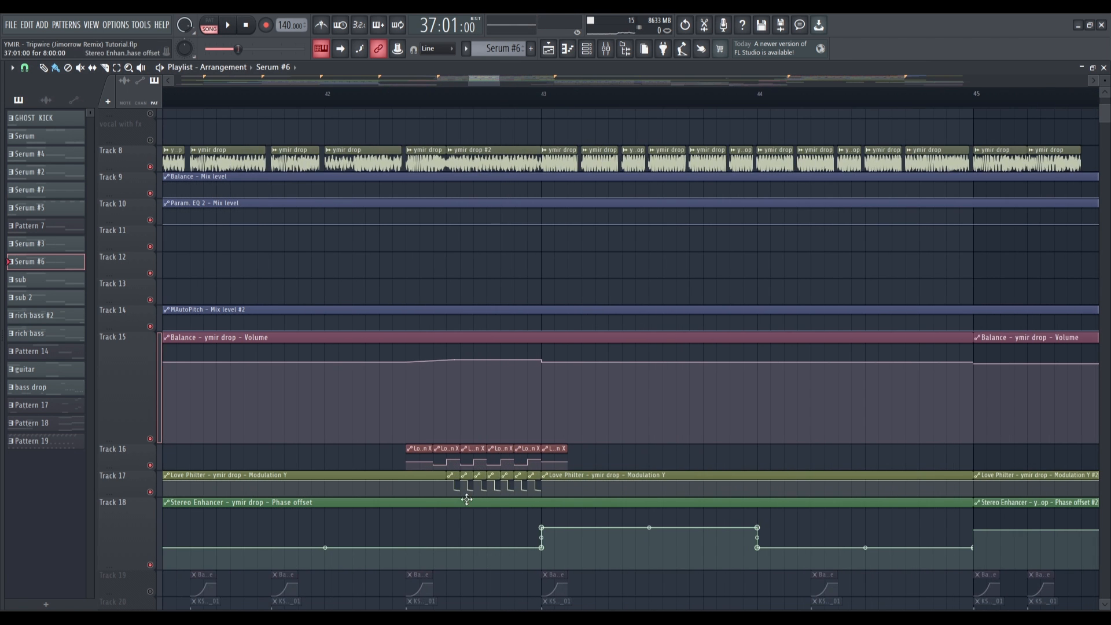
scroll(469, 489, down, 8)
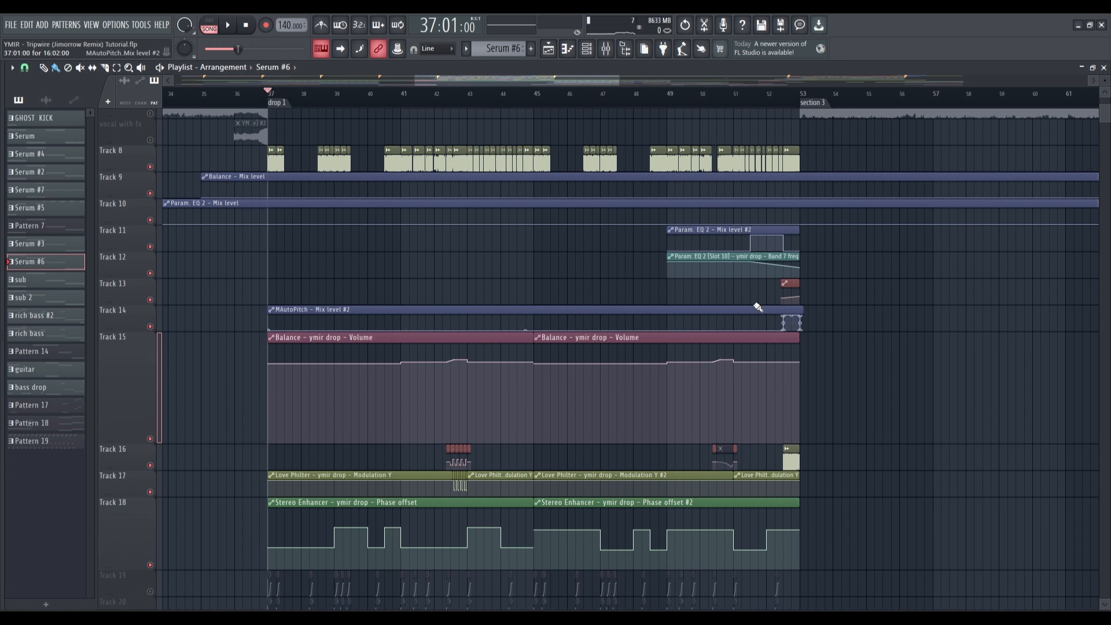
Step: Play the second half of drop 1 from bar 50, following the ymir drop clips and EQ automation up to section 3
scroll(758, 307, up, 4)
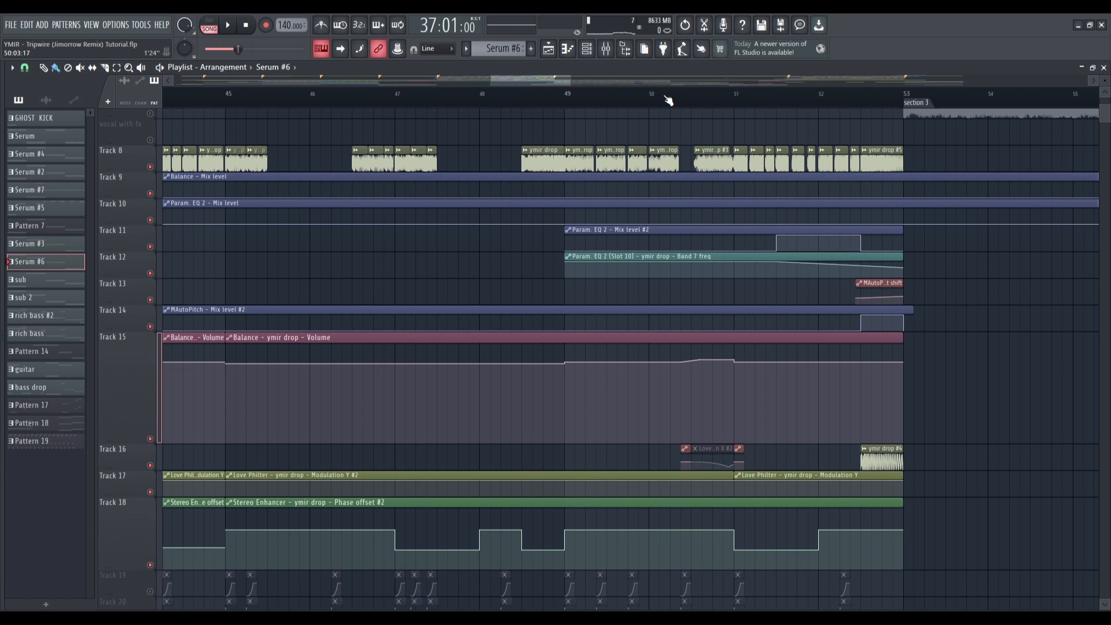
scroll(639, 163, up, 5)
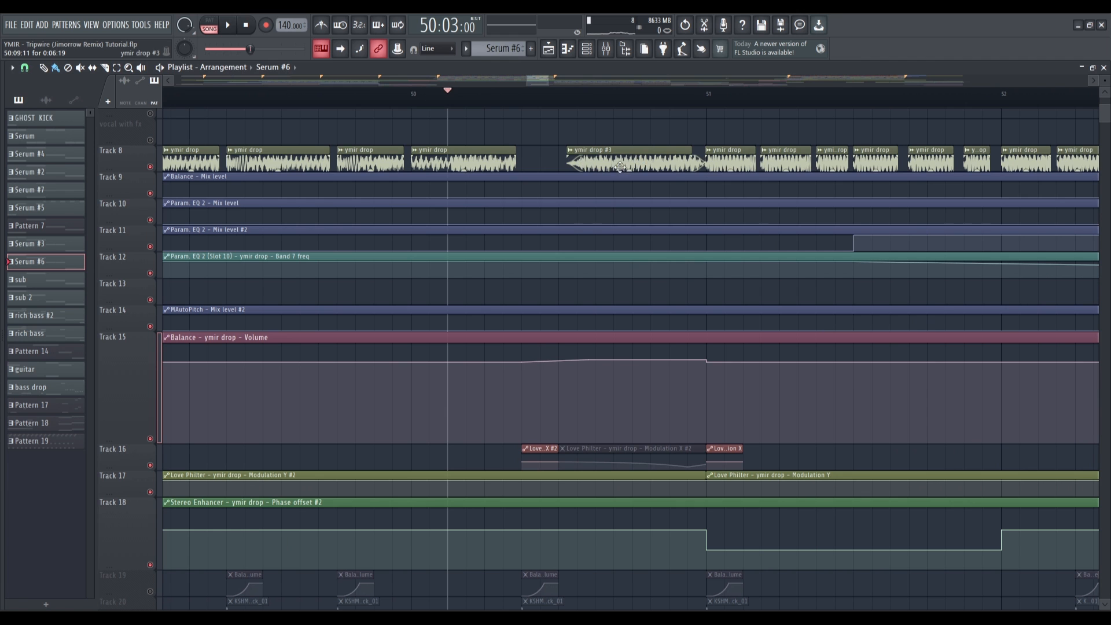
key(space)
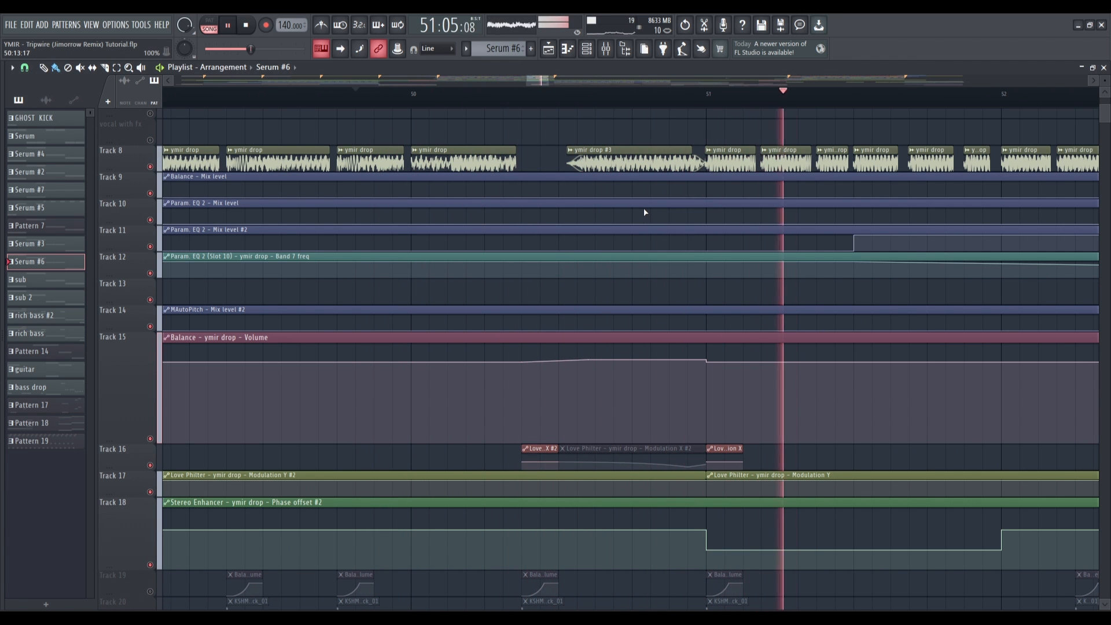
scroll(601, 217, down, 6)
scroll(578, 219, down, 4)
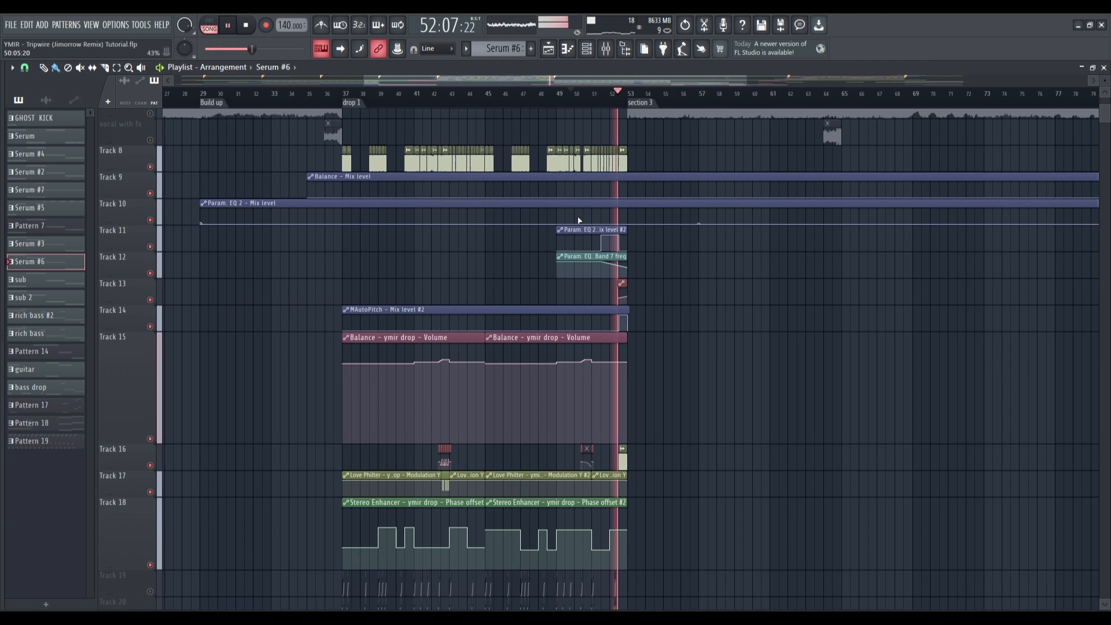
scroll(424, 208, up, 4)
key(space)
Step: Play from bar 41, show the mixer, select the ymir drop channel and inspect its OTT compressor
click(477, 96)
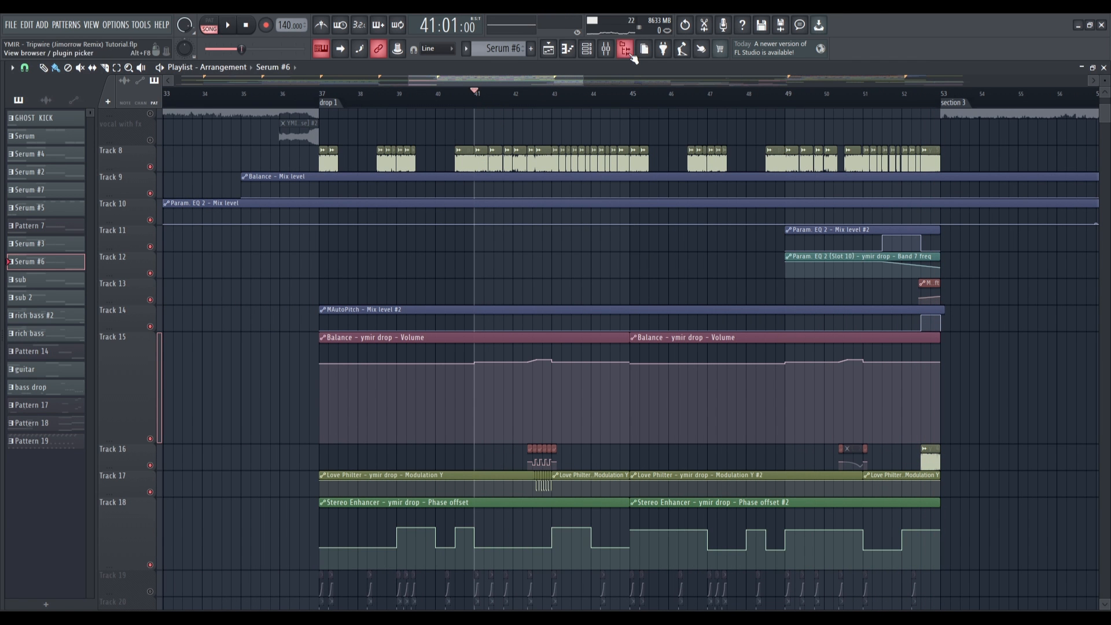
click(606, 49)
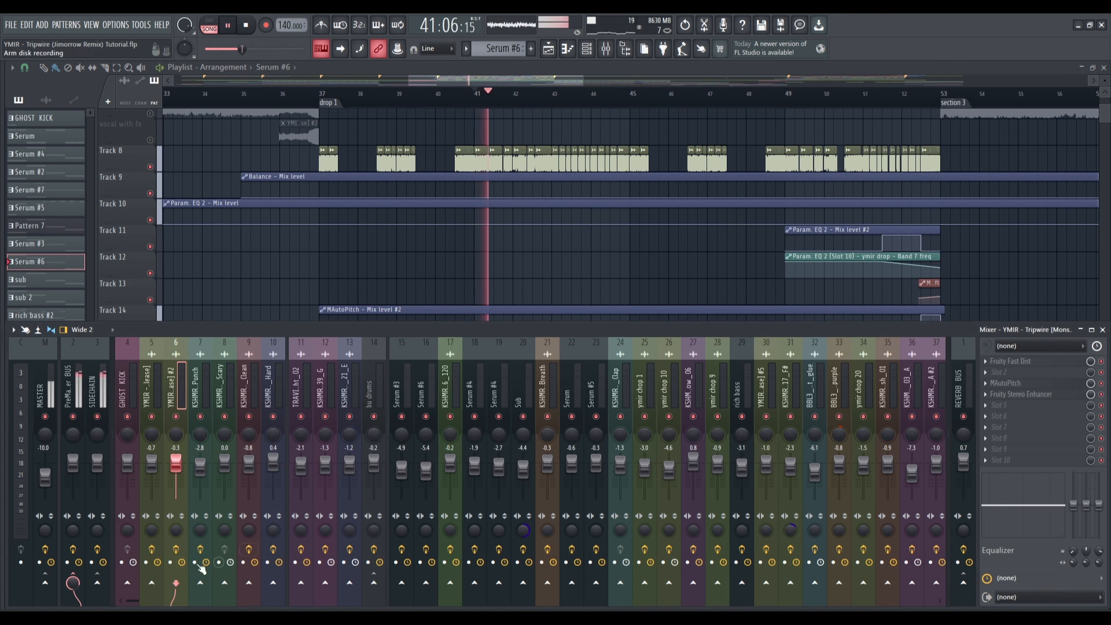
drag(133, 602, 428, 592)
click(657, 382)
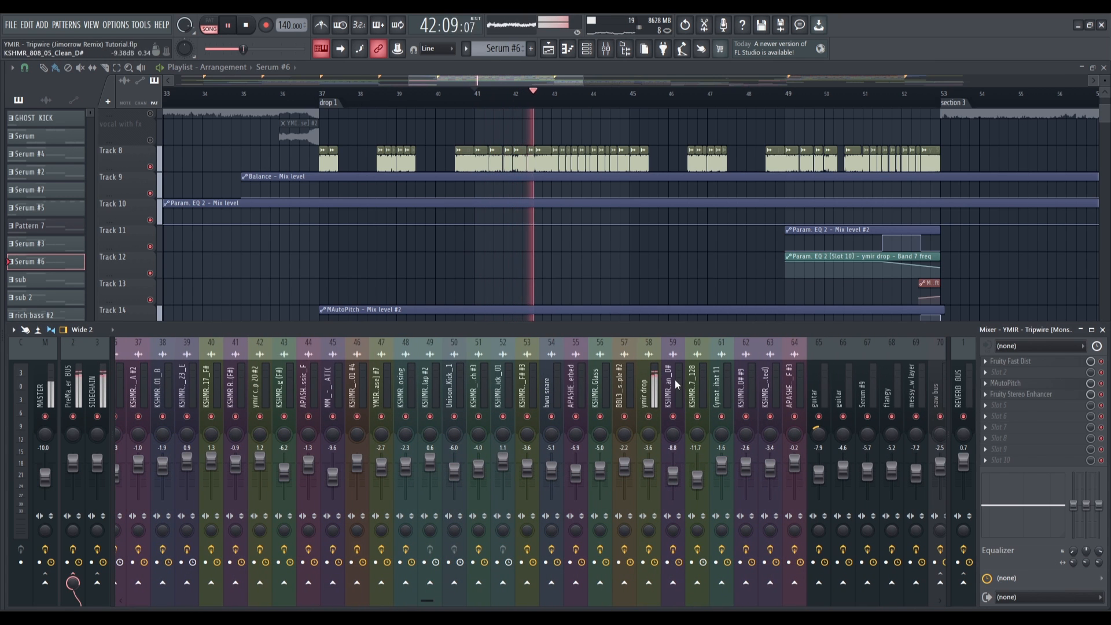
click(998, 372)
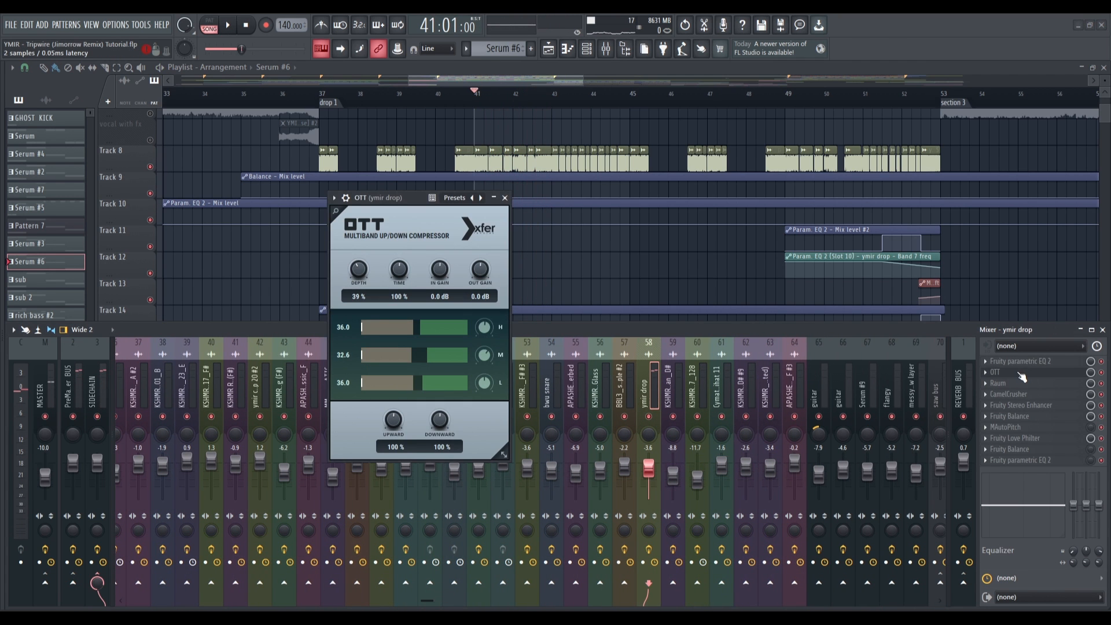
Step: Inspect the Raum reverb and CamelCrusher distortion settings on the ymir drop channel, closing each plugin after viewing
click(1006, 383)
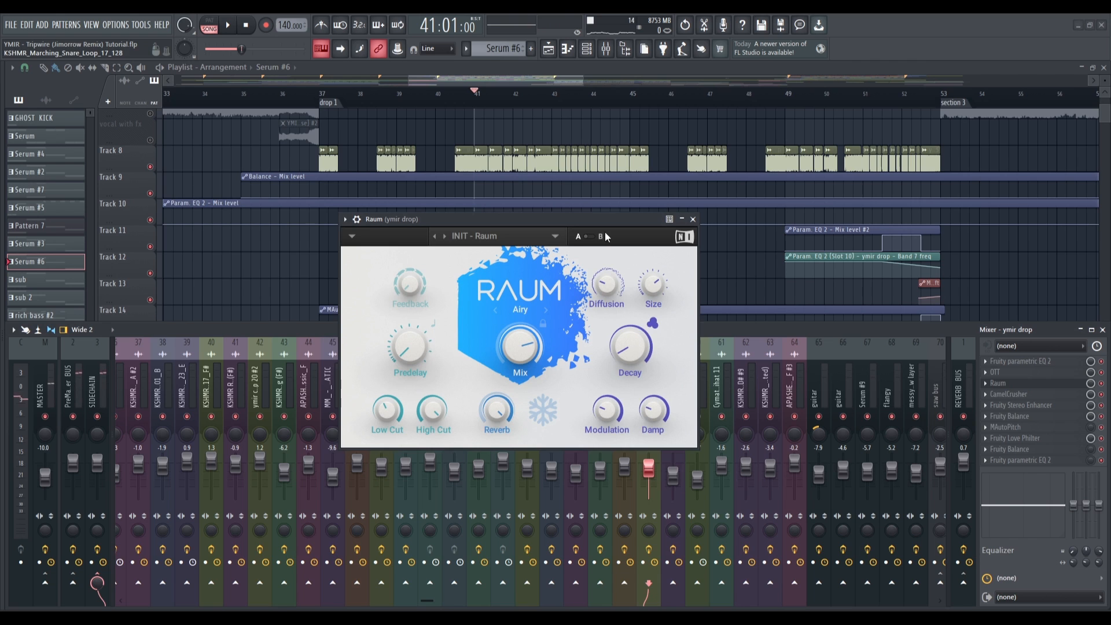
drag(597, 225, 577, 218)
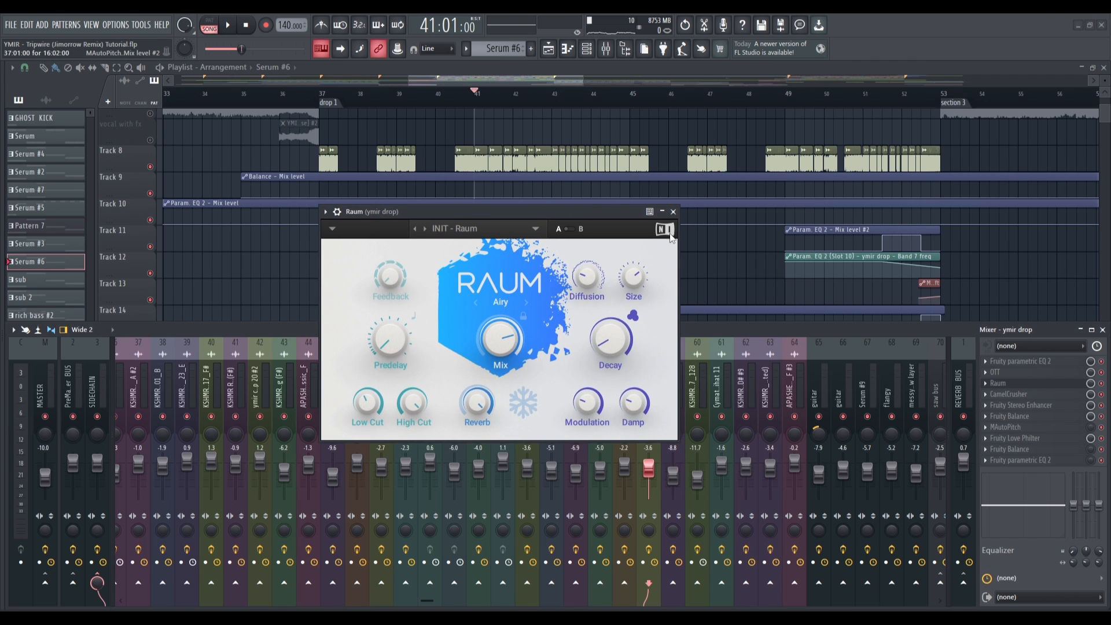
click(674, 212)
click(1018, 395)
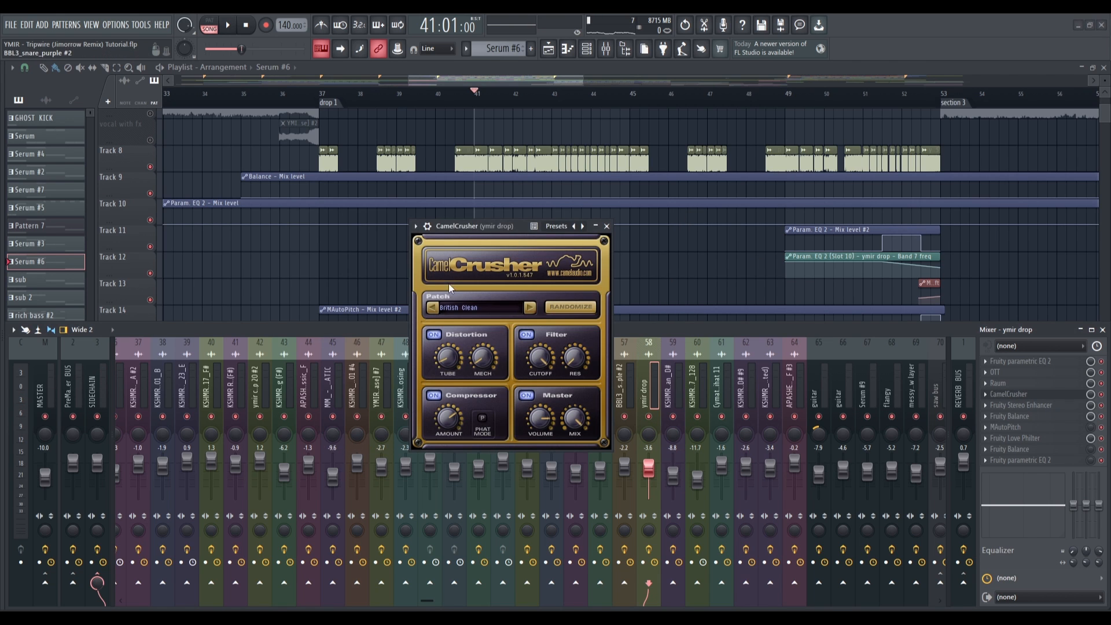
drag(489, 241, 495, 228)
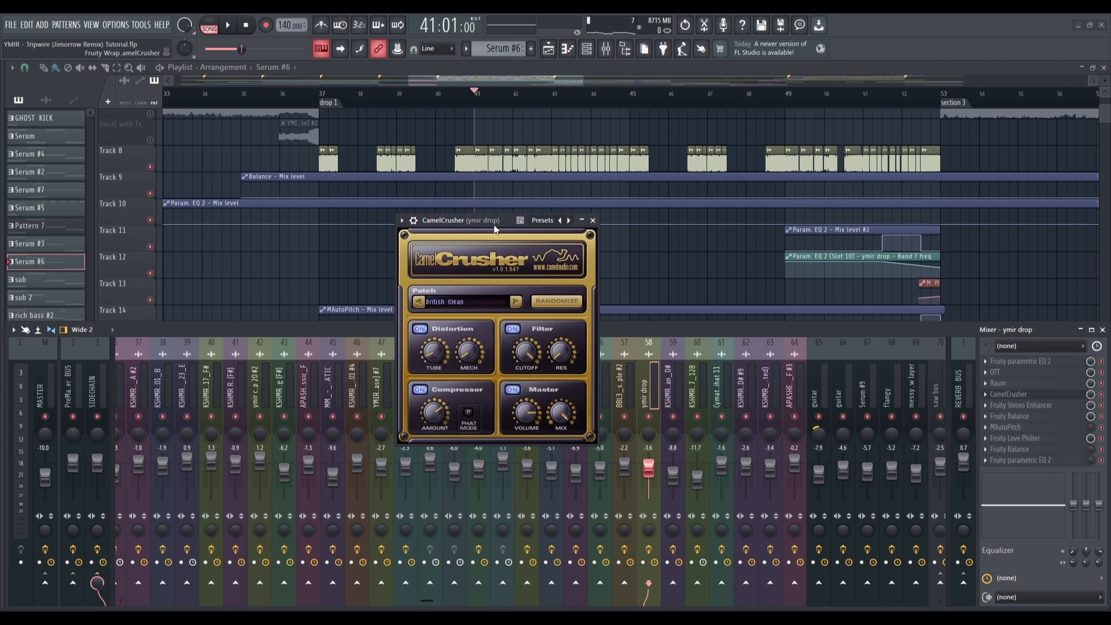
click(593, 221)
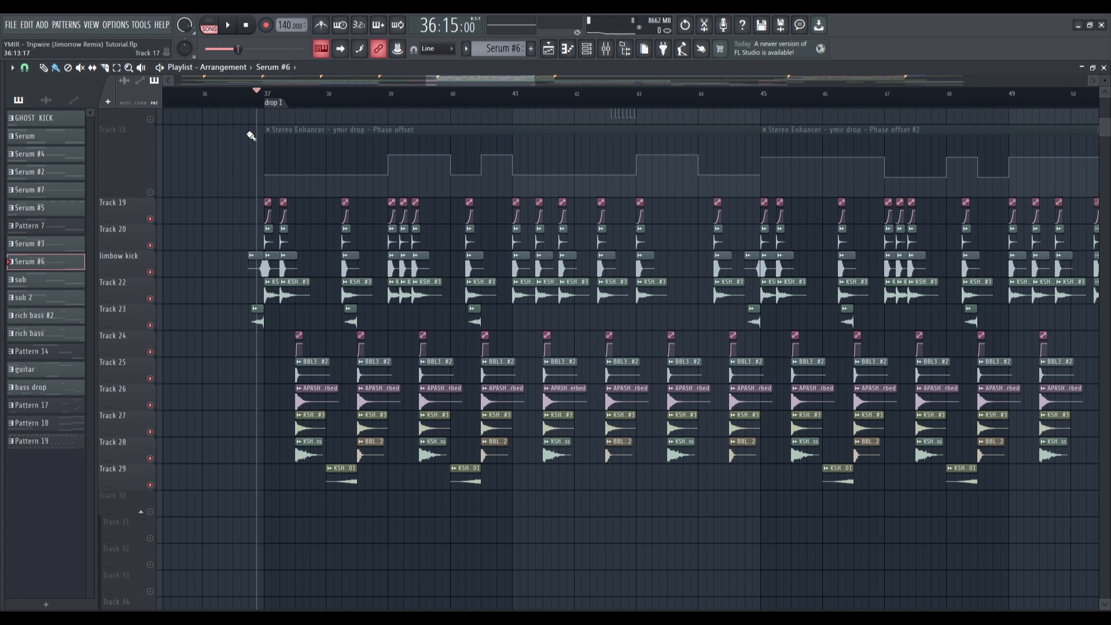
Step: Audition drop 1's kick layers in isolation from just before bar 37: the limbow kick, Track 22's stadium kick and Track 20's top kick
scroll(251, 135, up, 5)
right_click(150, 272)
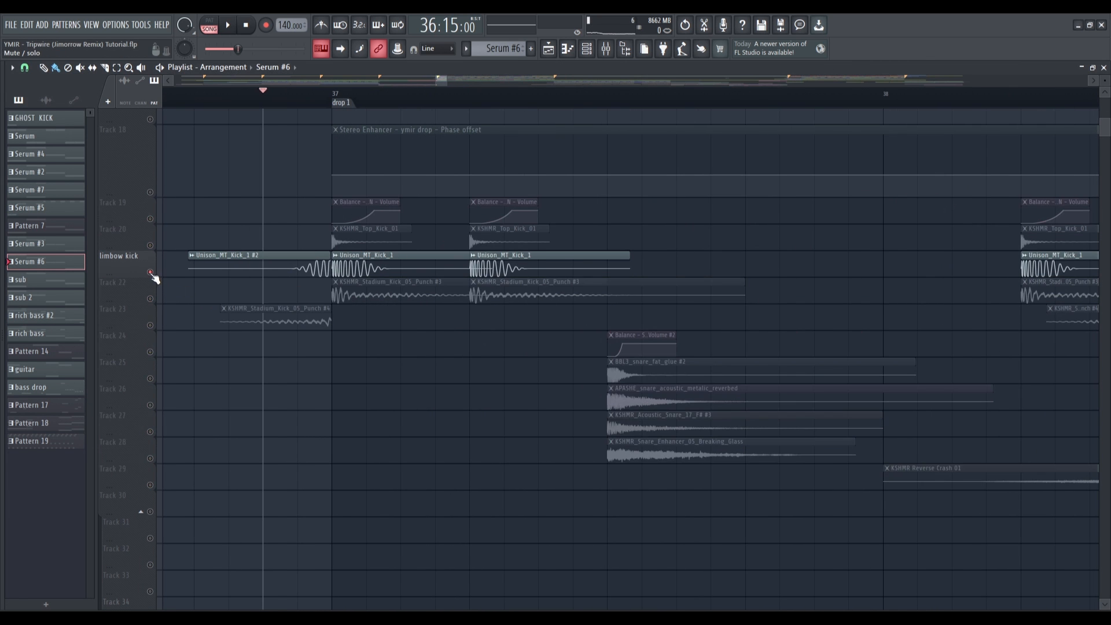
key(space)
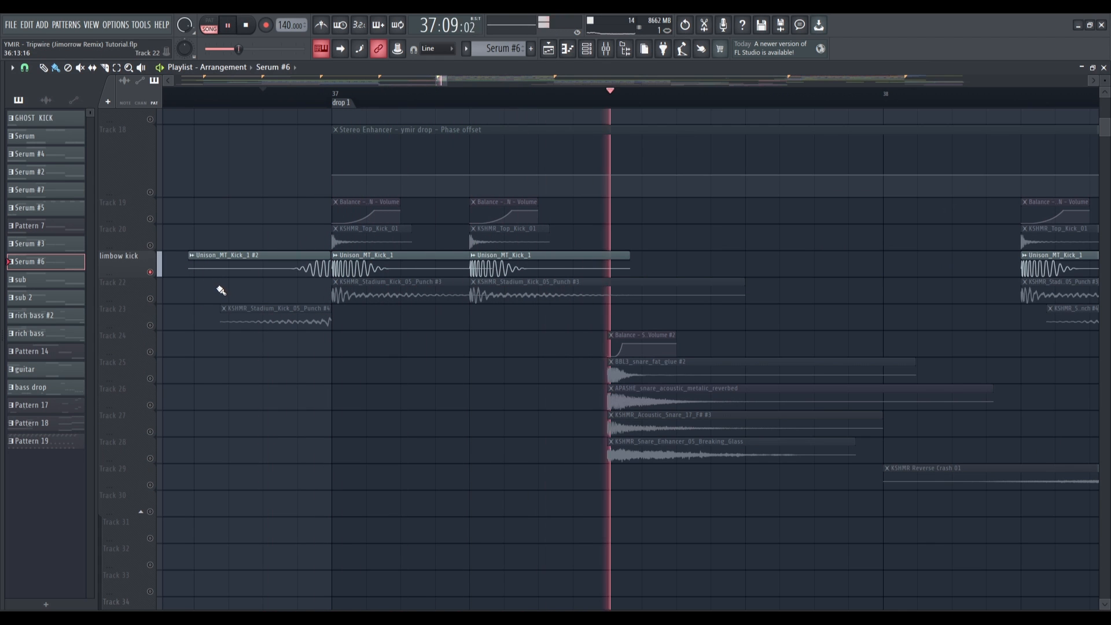
key(space)
right_click(151, 298)
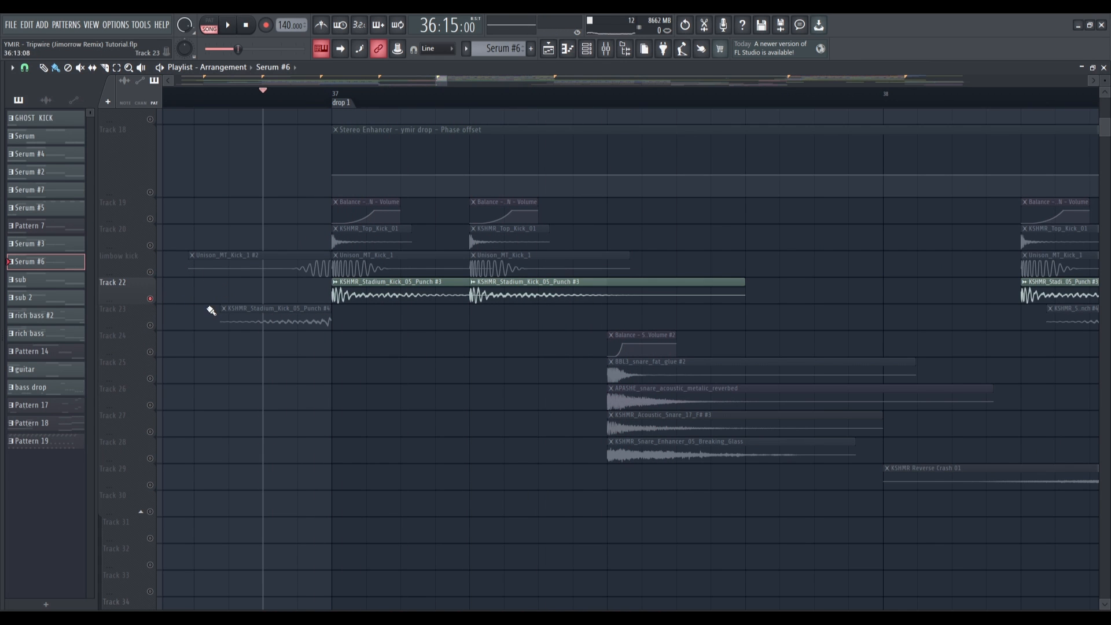
key(space)
right_click(150, 245)
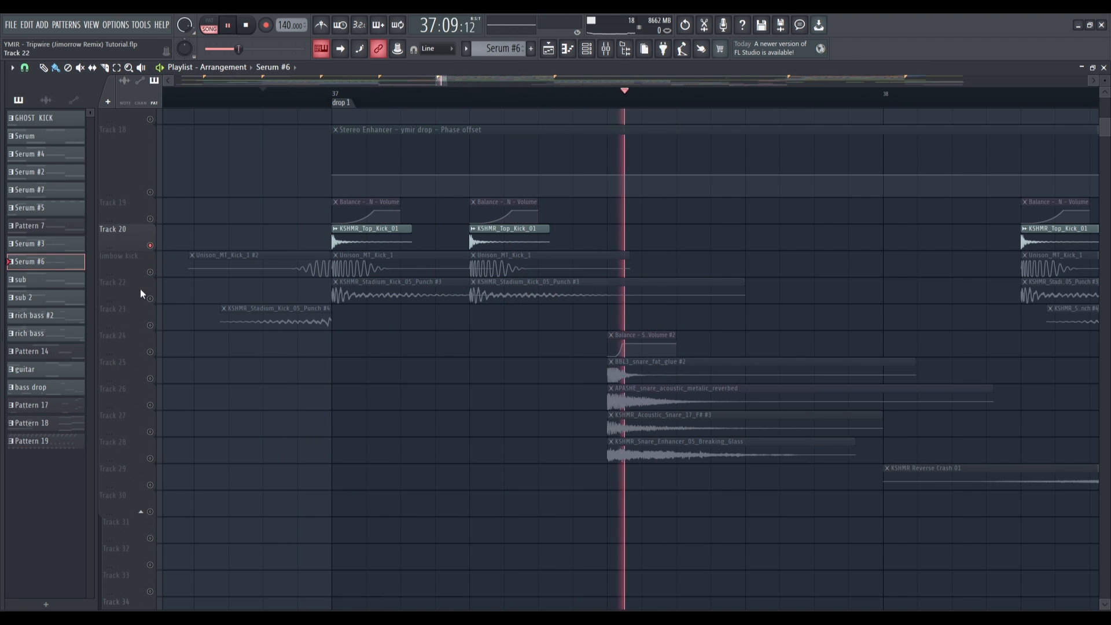
key(space)
Step: Solo and play the stadium kick lead-in on Track 23, and repeat for the reverse crash on Track 29
right_click(150, 325)
key(space)
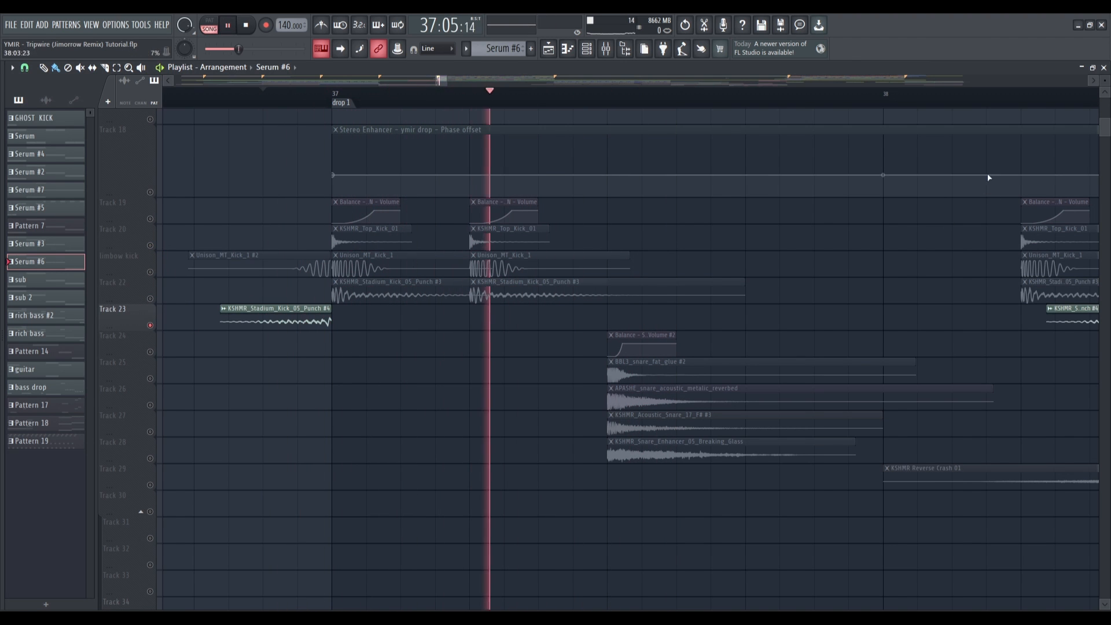
scroll(705, 247, down, 3)
key(space)
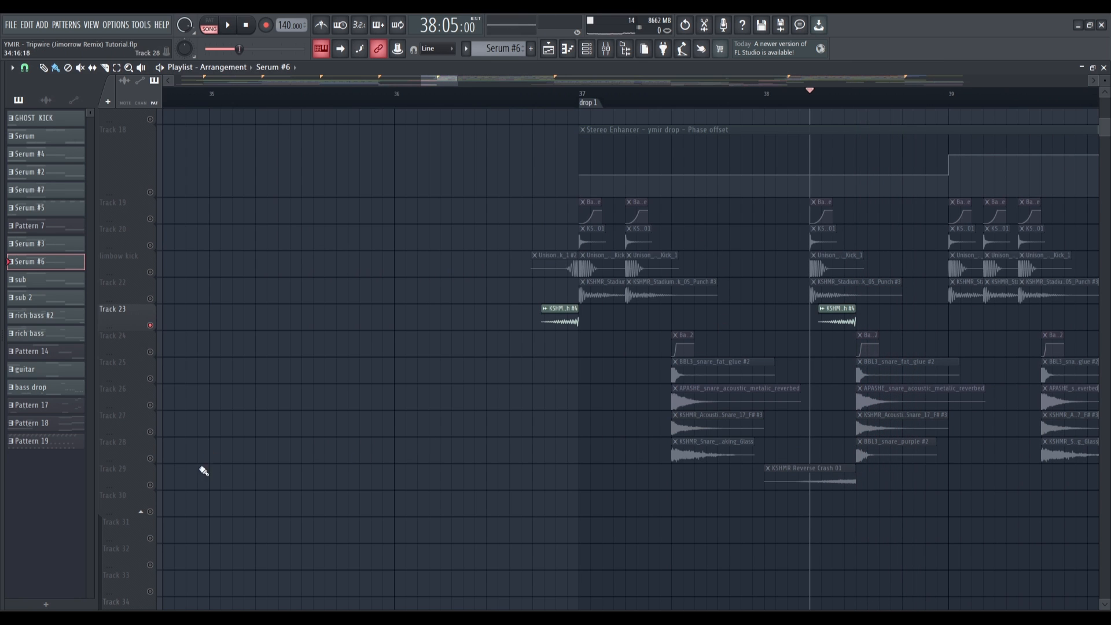
scroll(931, 454, up, 1)
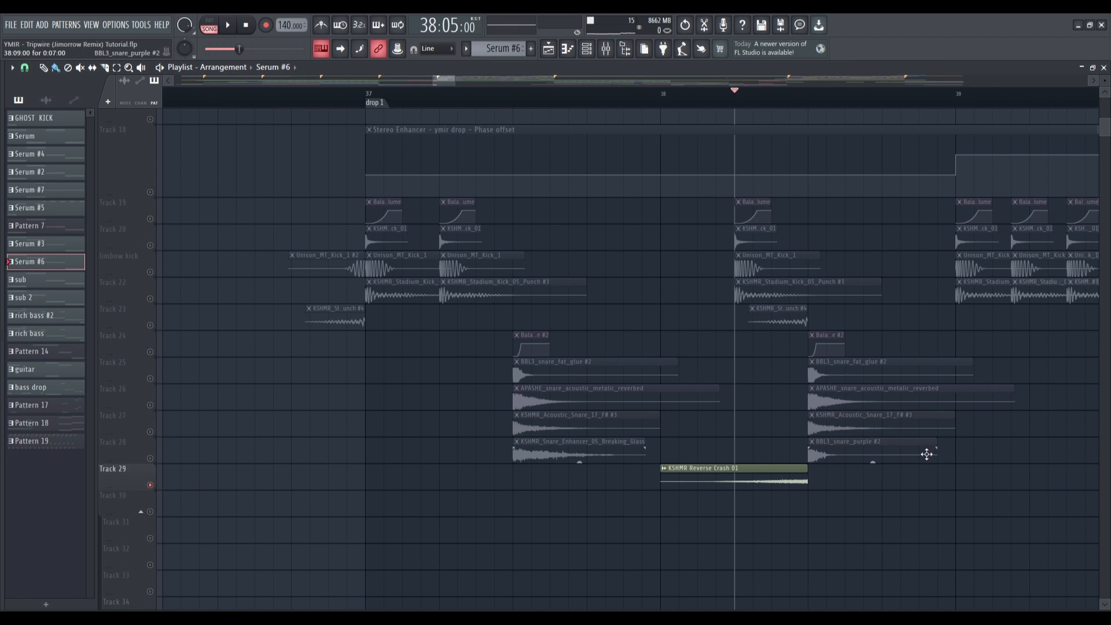
key(space)
Step: Audition drop 1's snare layers on Tracks 25, 26 and 27 one at a time, playing from bar 37
ctrl+click(150, 378)
click(149, 405)
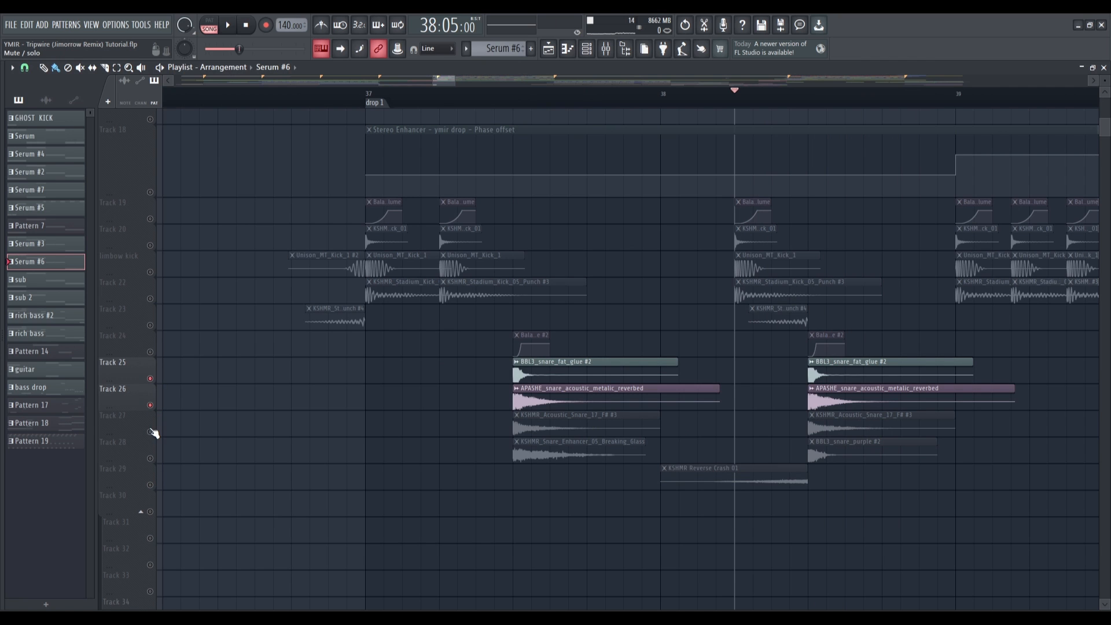
click(150, 405)
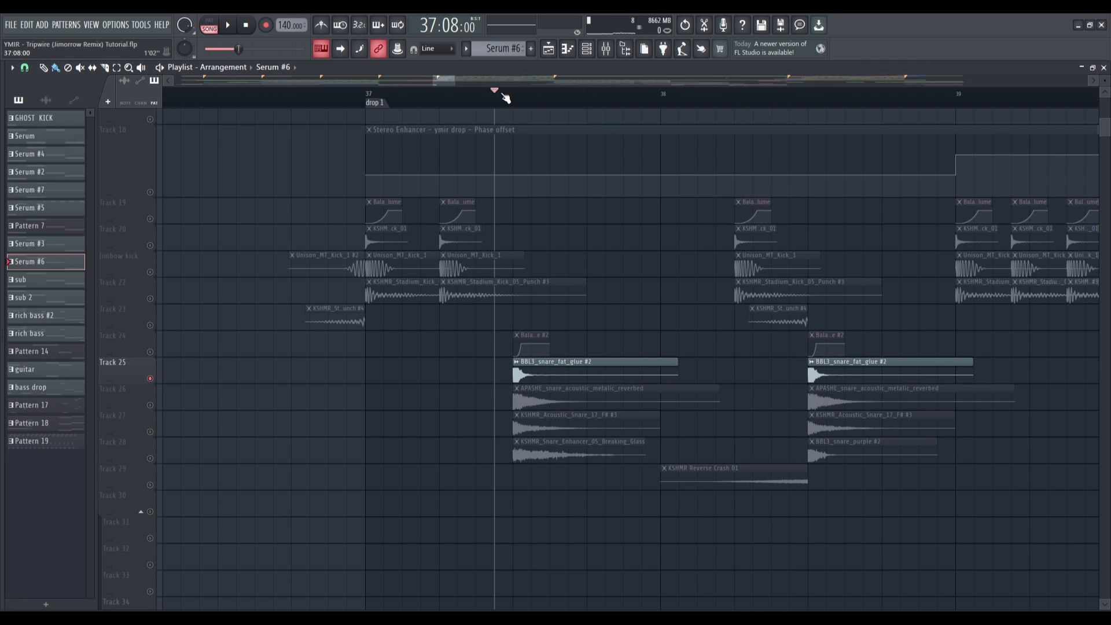
key(space)
ctrl+click(149, 405)
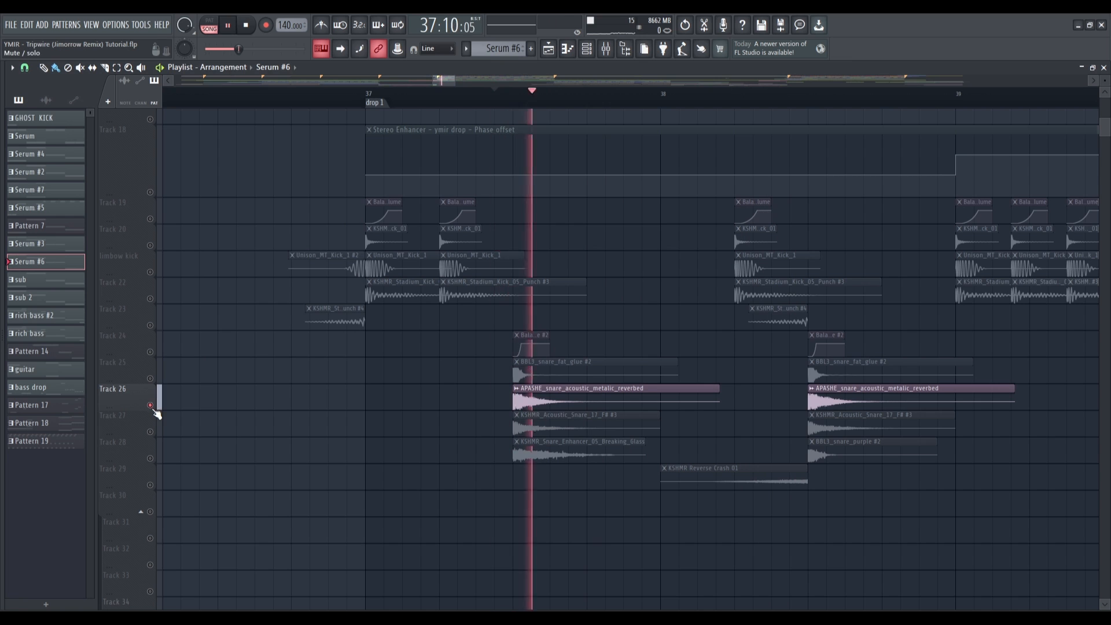
ctrl+click(150, 431)
key(space)
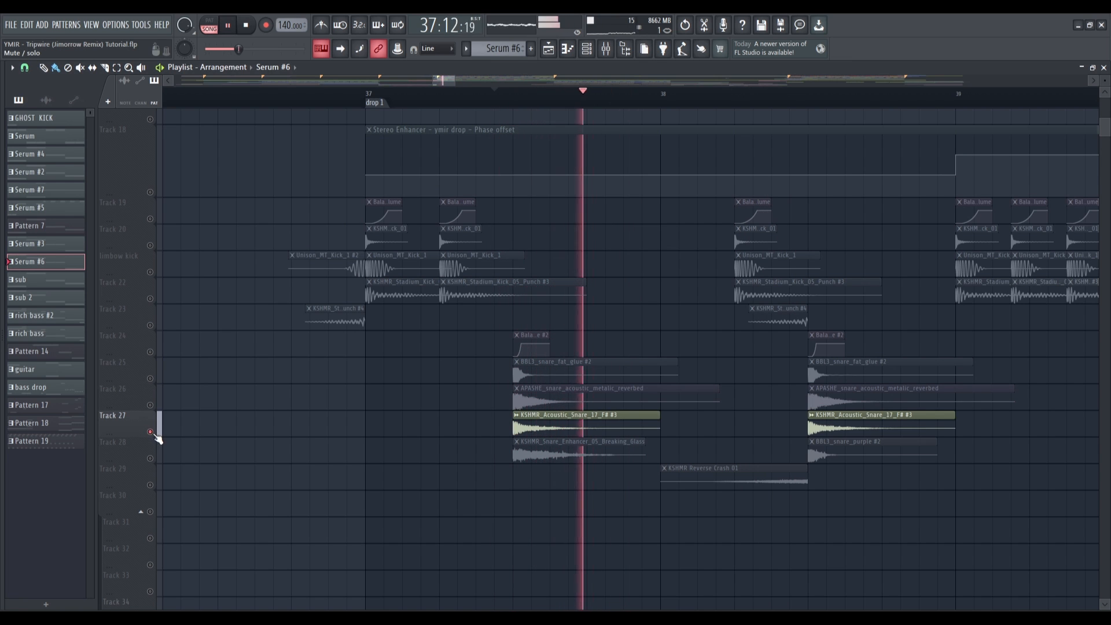
Step: Solo Track 28 and play its snare enhancer and purple snare layers from drop 1, ending with all tracks unsoloed
key(space)
ctrl+click(150, 458)
key(space)
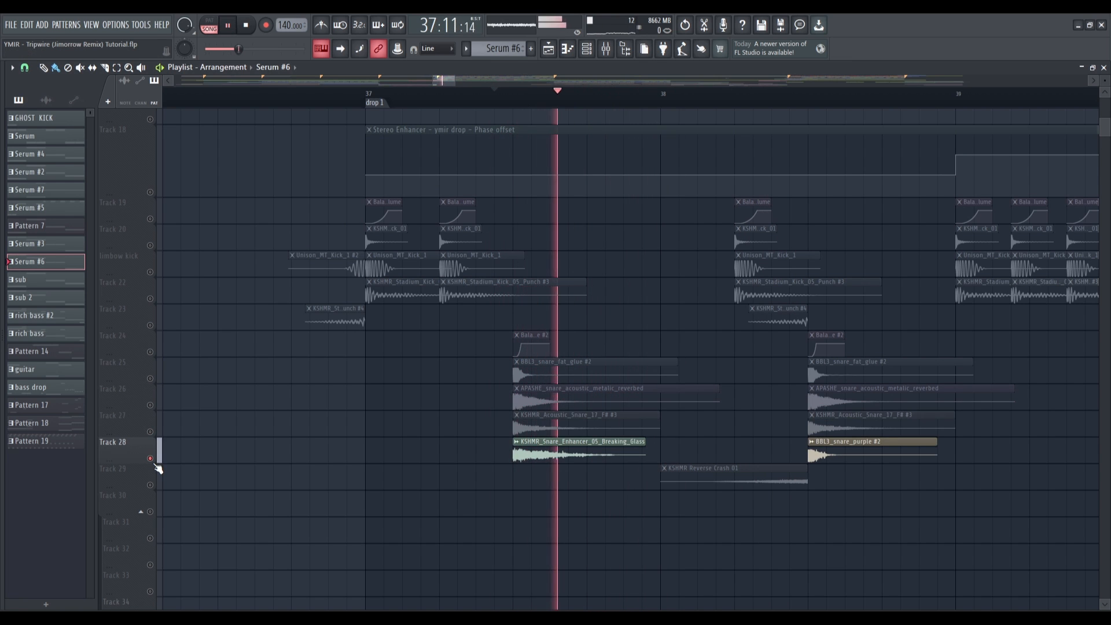
key(space)
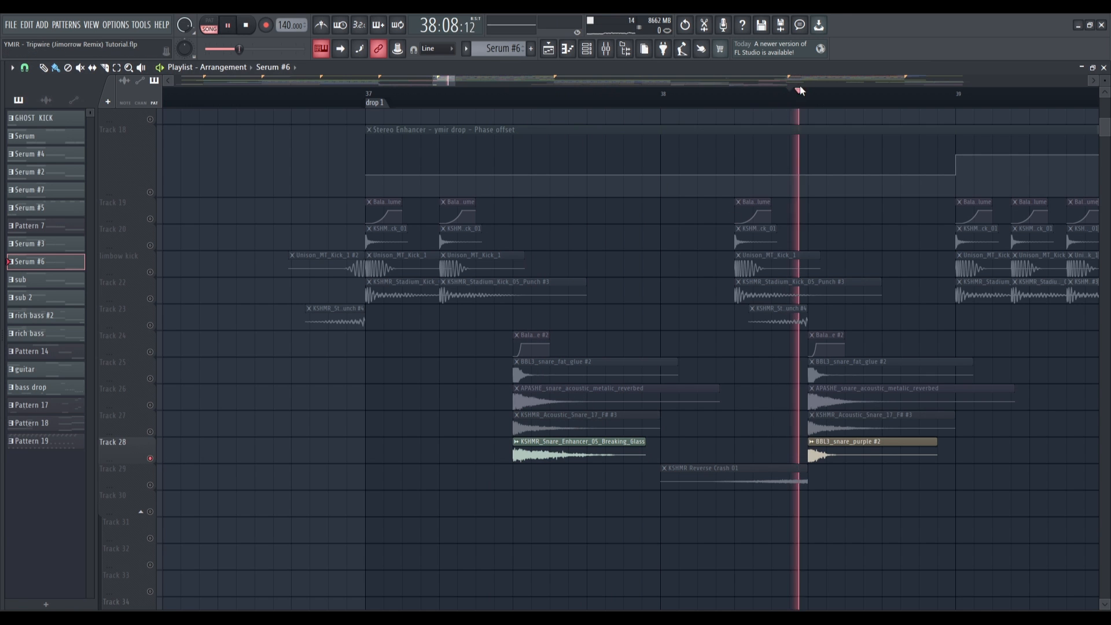
key(space)
ctrl+click(150, 432)
ctrl+click(149, 431)
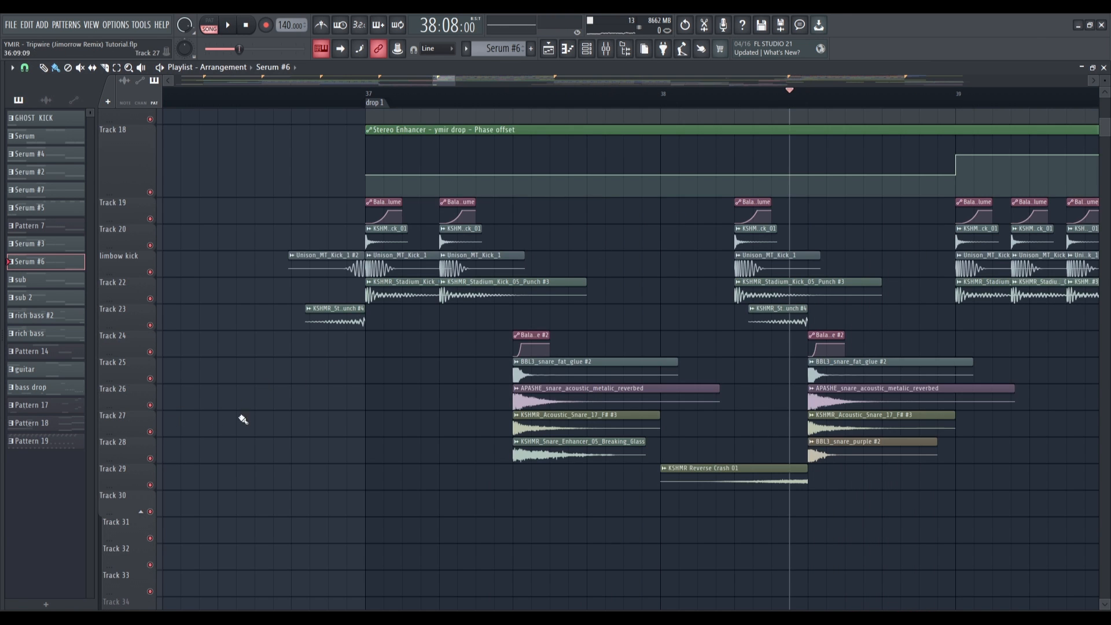
Step: Audition drop 1's closed hi-hats on Track 42 in isolation from bar 37, adding Track 43's EQ automation, and unsolo them
scroll(243, 418, down, 4)
scroll(342, 394, down, 2)
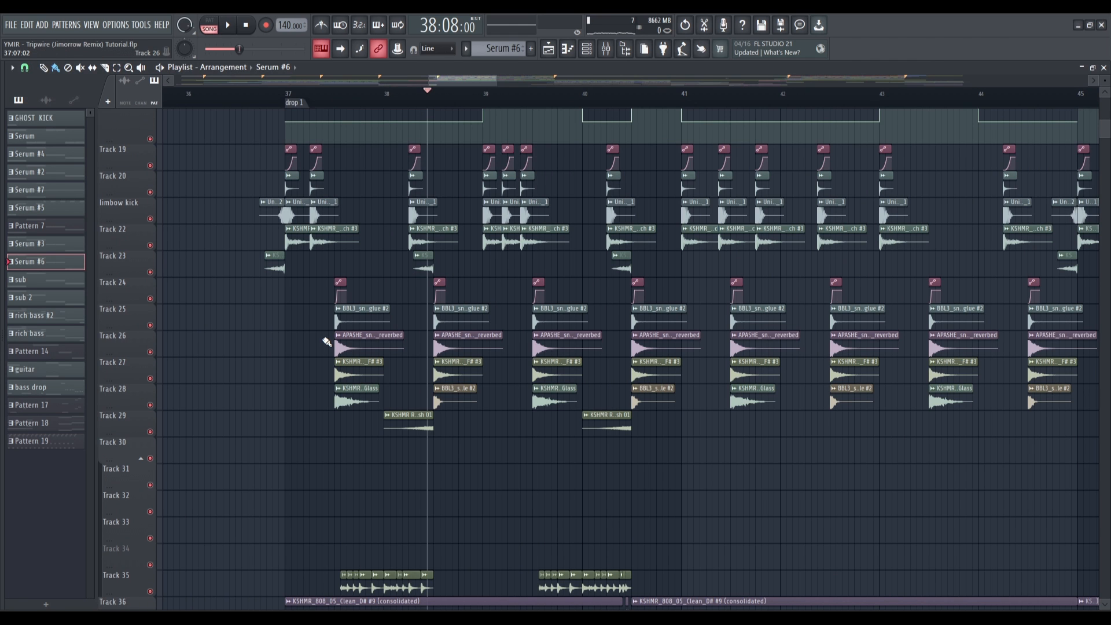
scroll(283, 318, up, 3)
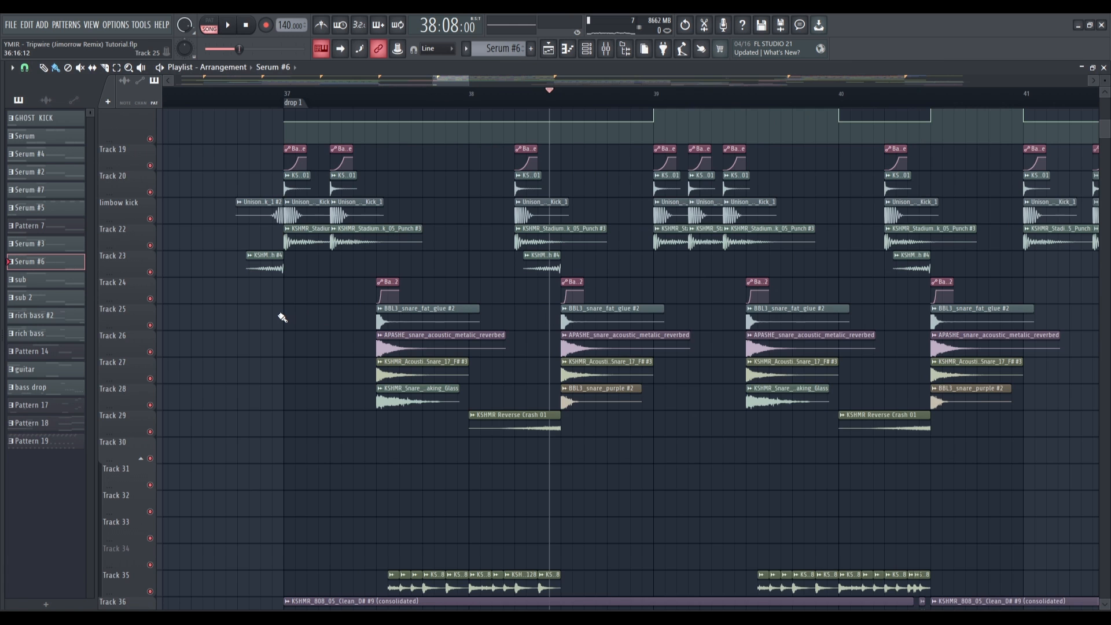
scroll(281, 318, up, 1)
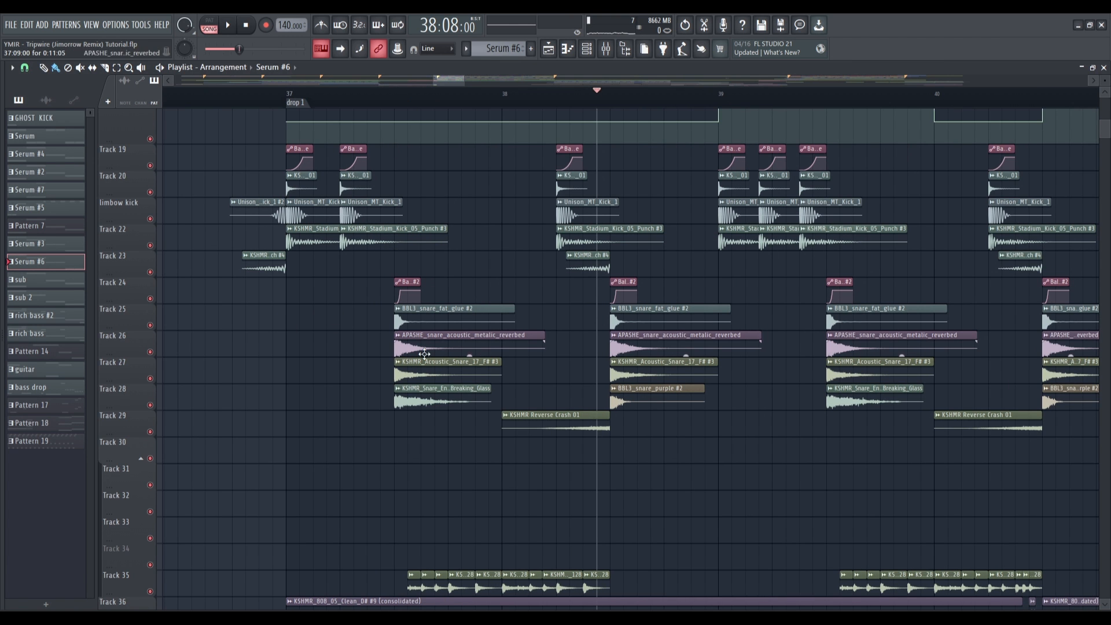
scroll(424, 353, down, 5)
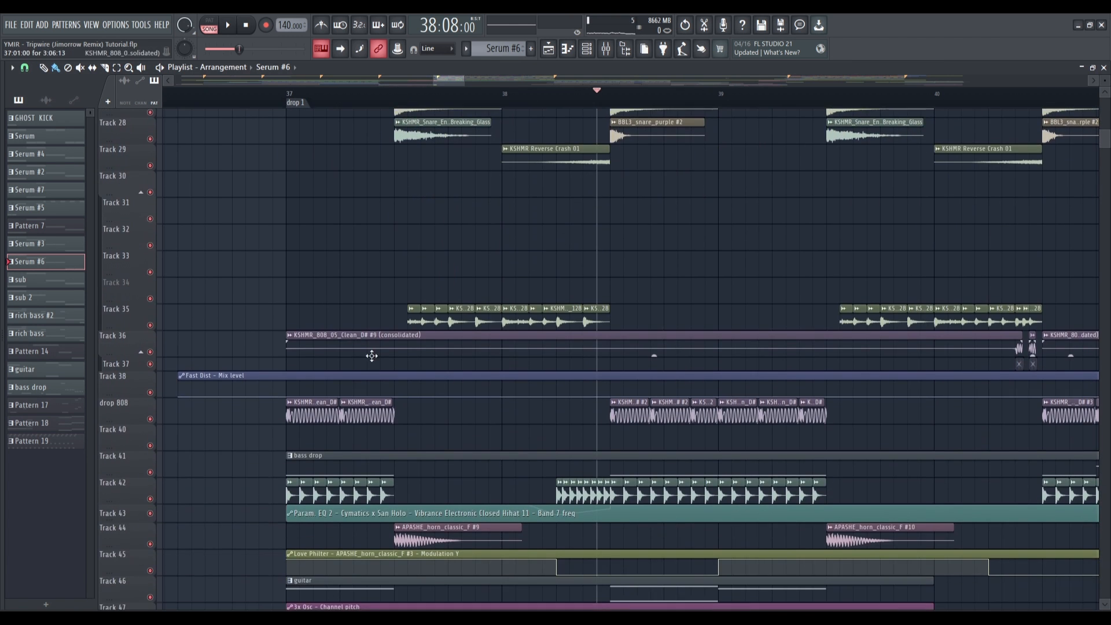
scroll(371, 356, down, 3)
right_click(150, 367)
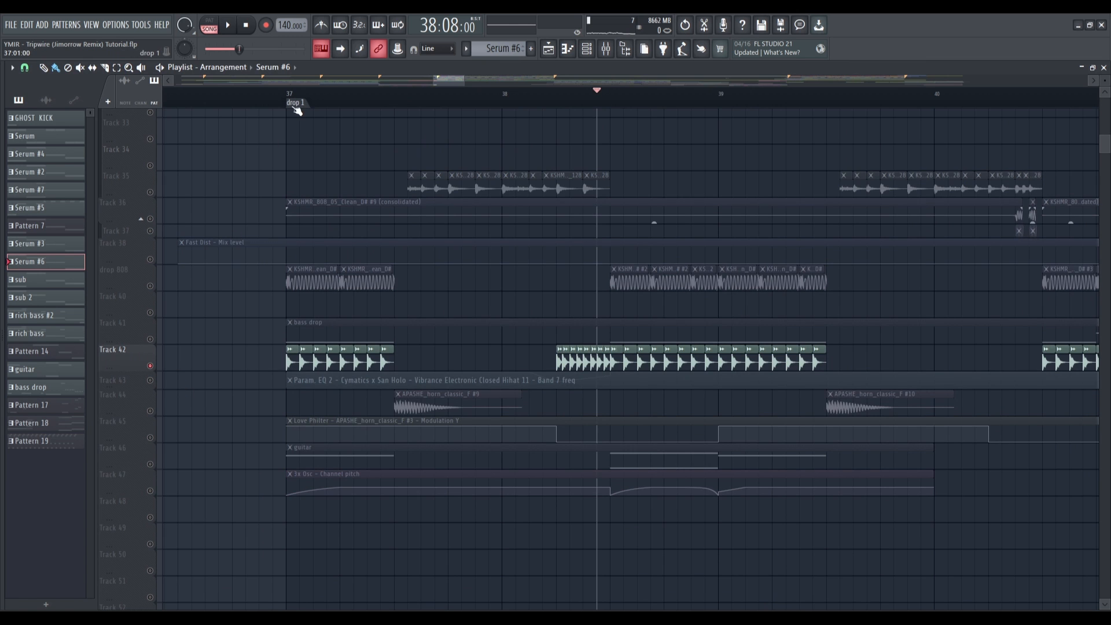
key(space)
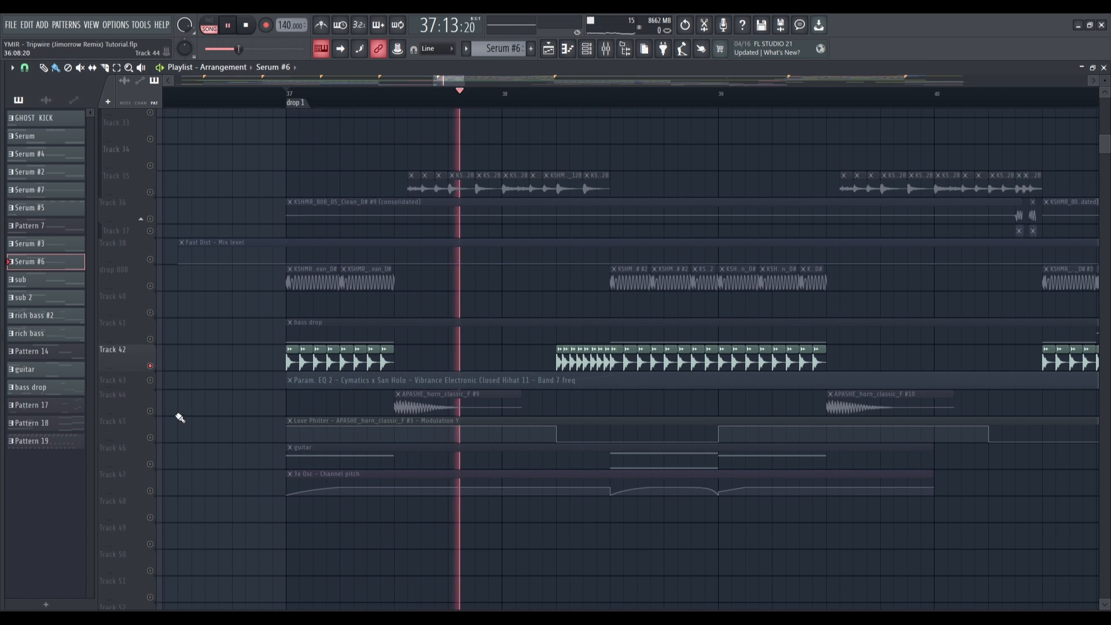
click(151, 380)
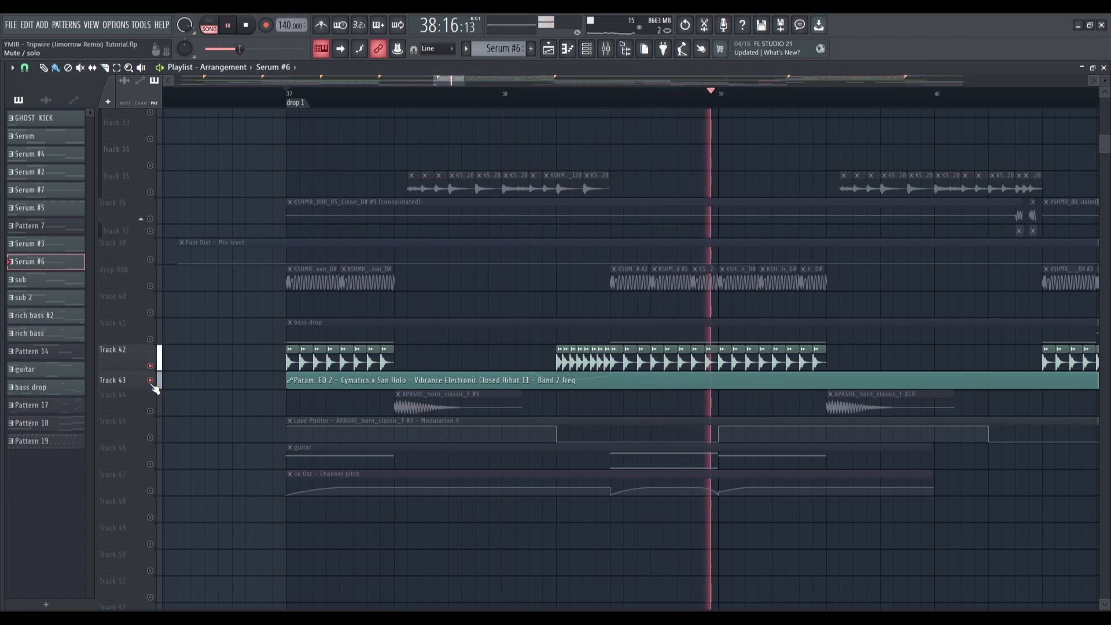
key(space)
right_click(150, 364)
Step: Solo Track 35, check the marching snare loop's audio clip settings, and play its chopped pieces from drop 1
scroll(231, 347, up, 4)
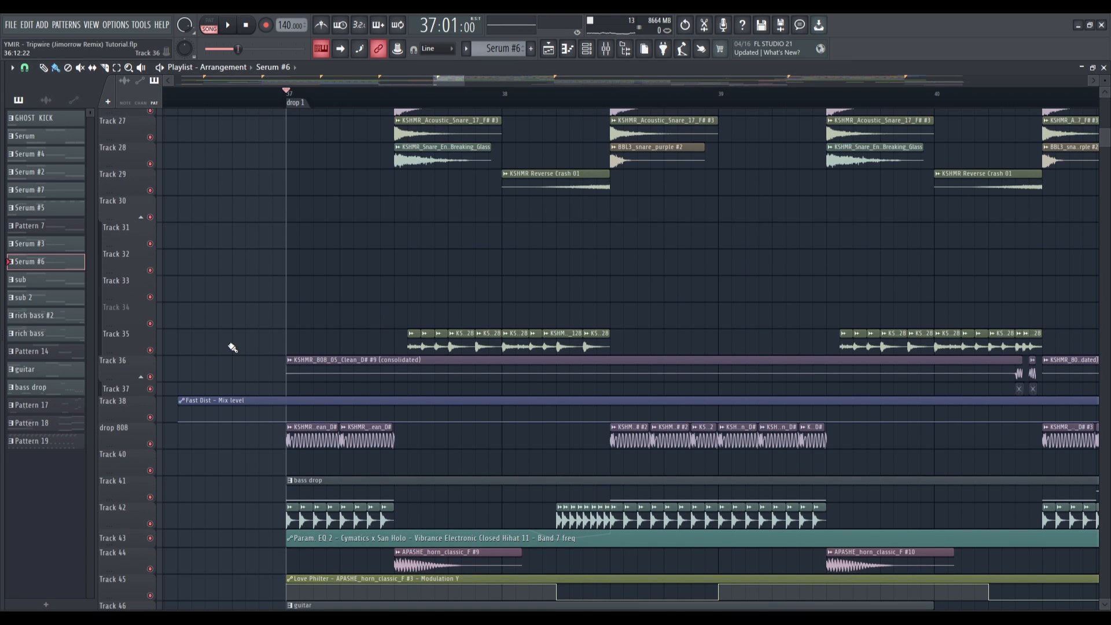
right_click(150, 352)
scroll(479, 365, up, 3)
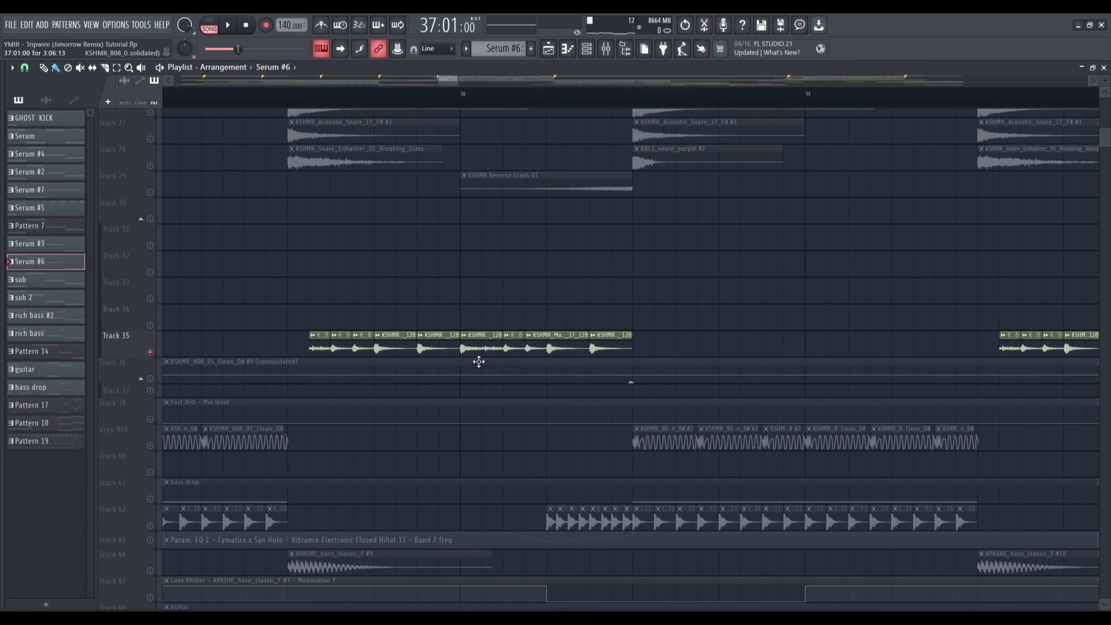
double_click(400, 345)
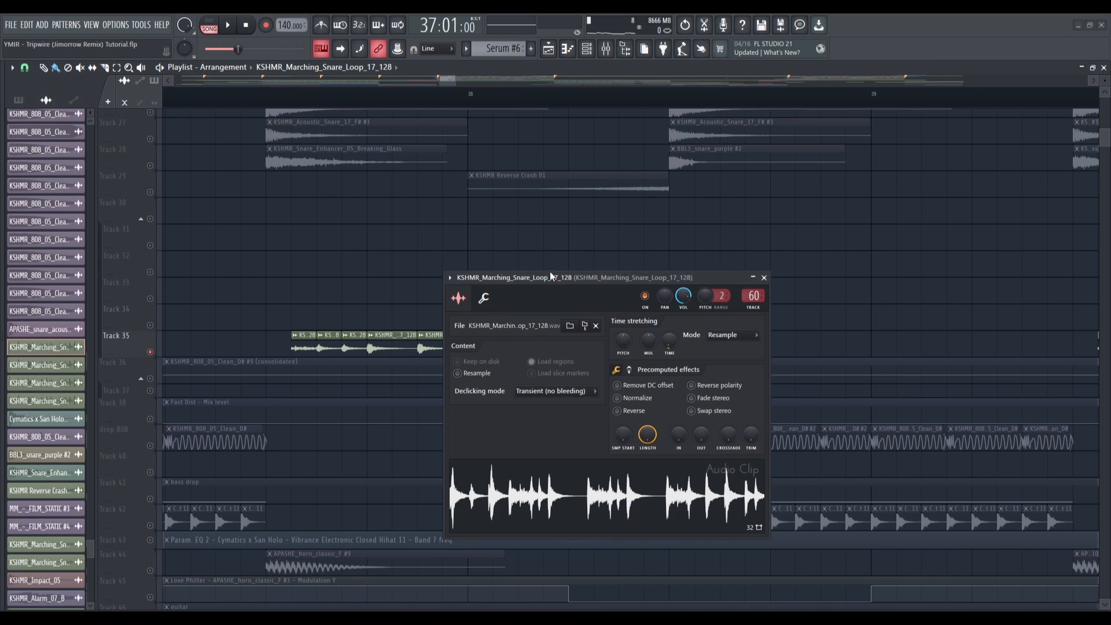
drag(550, 276, 518, 195)
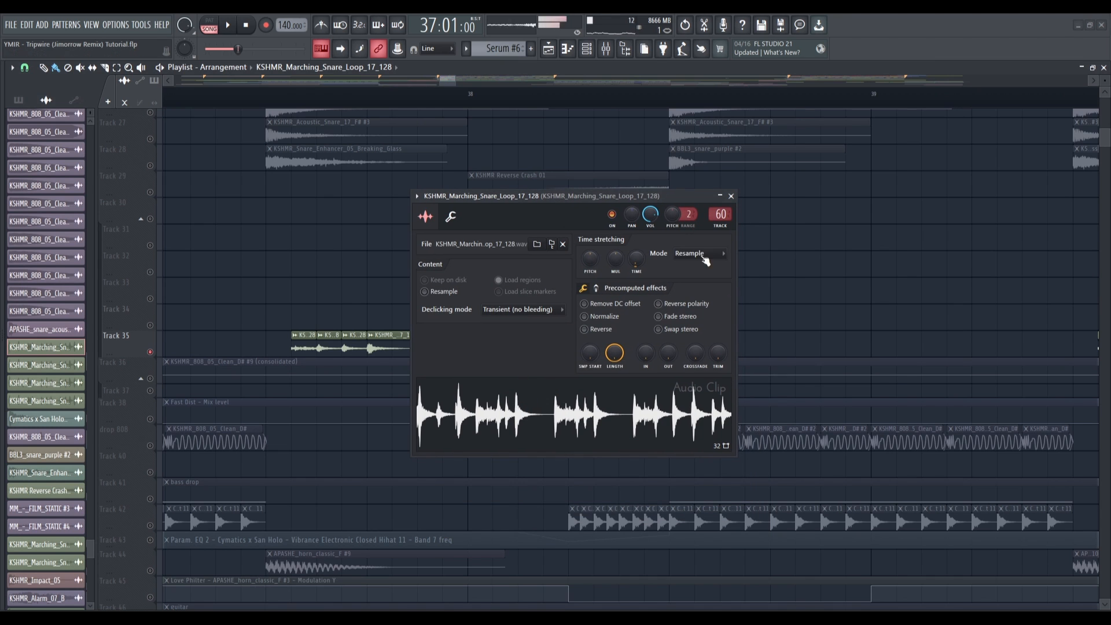
click(730, 196)
key(space)
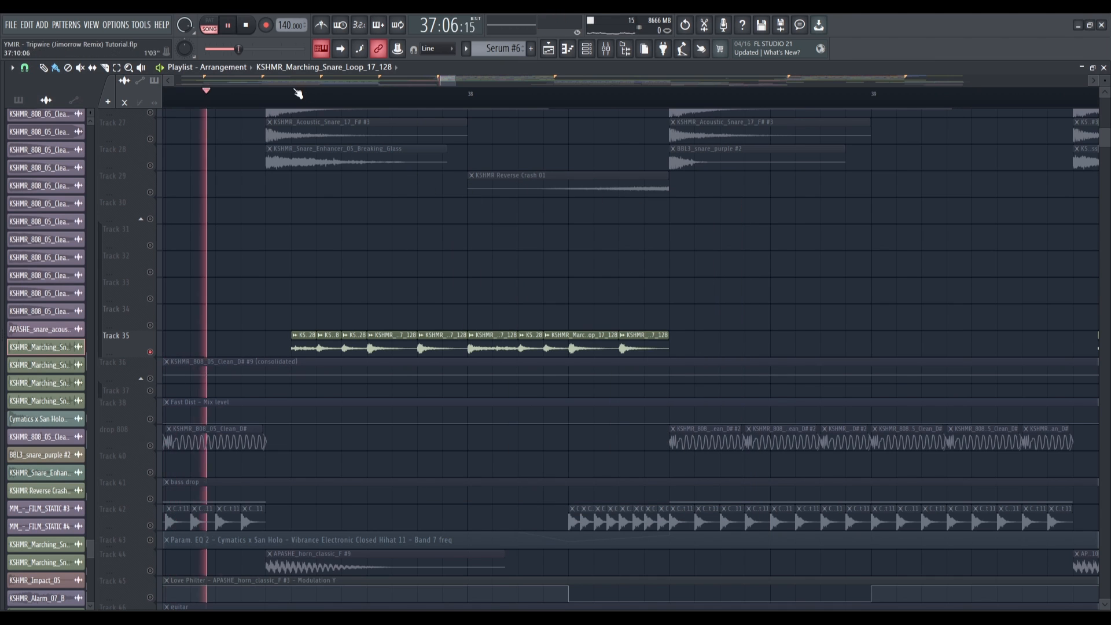
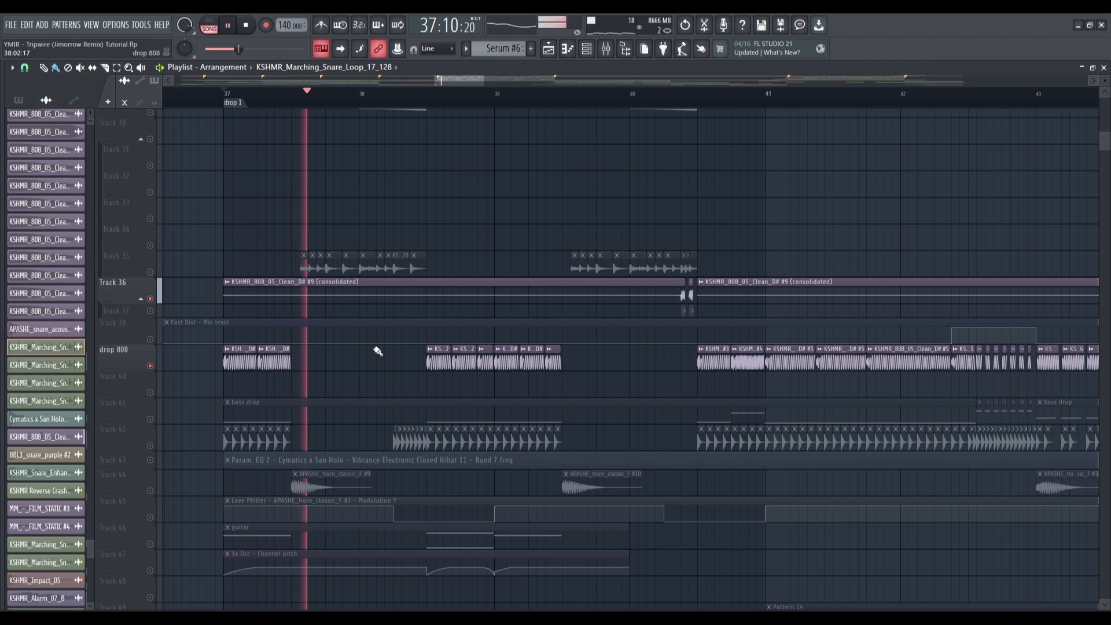
Step: Inspect the Fruity WaveShaper and Fruity soft clipper on the drop 808's mixer channel, closing each plugin and the mixer after viewing
click(606, 49)
click(679, 389)
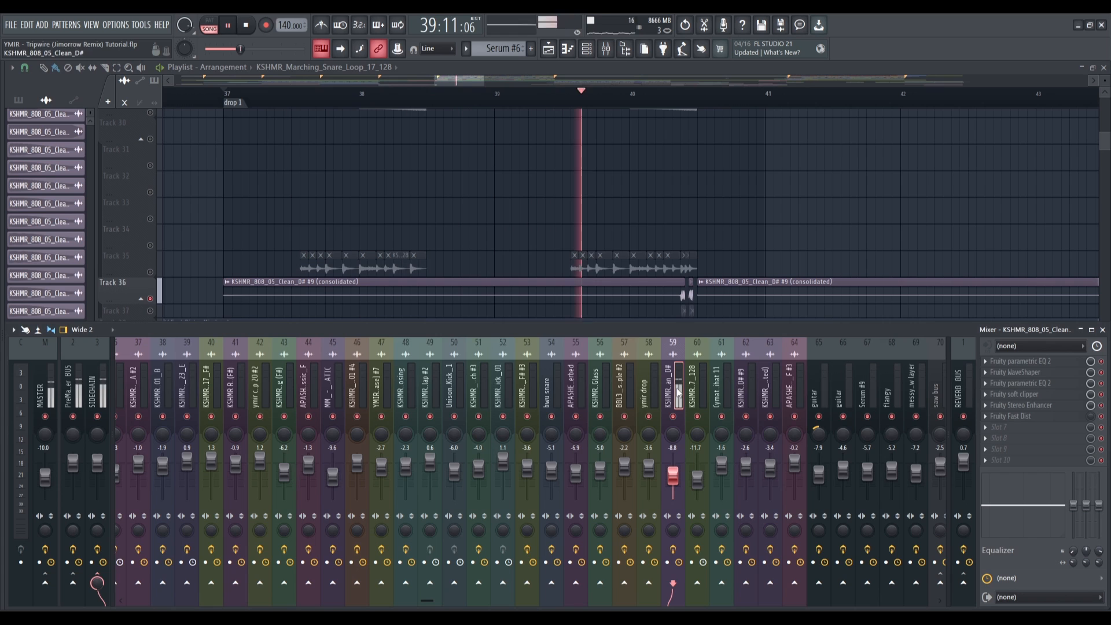
click(1020, 373)
drag(552, 259, 511, 257)
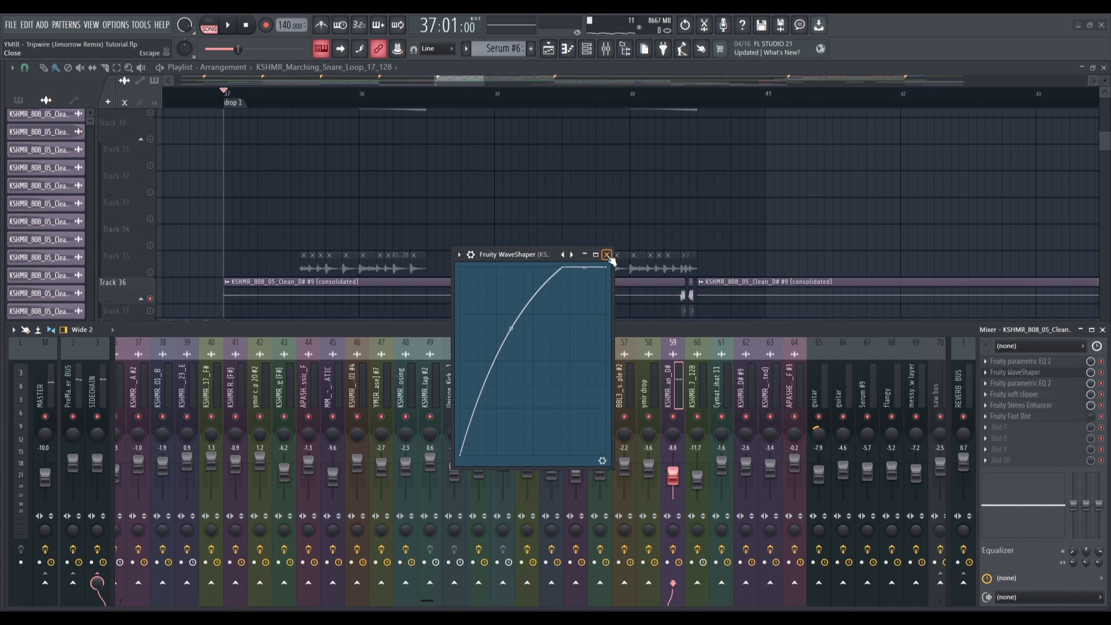
click(607, 255)
click(1005, 394)
drag(559, 291, 548, 288)
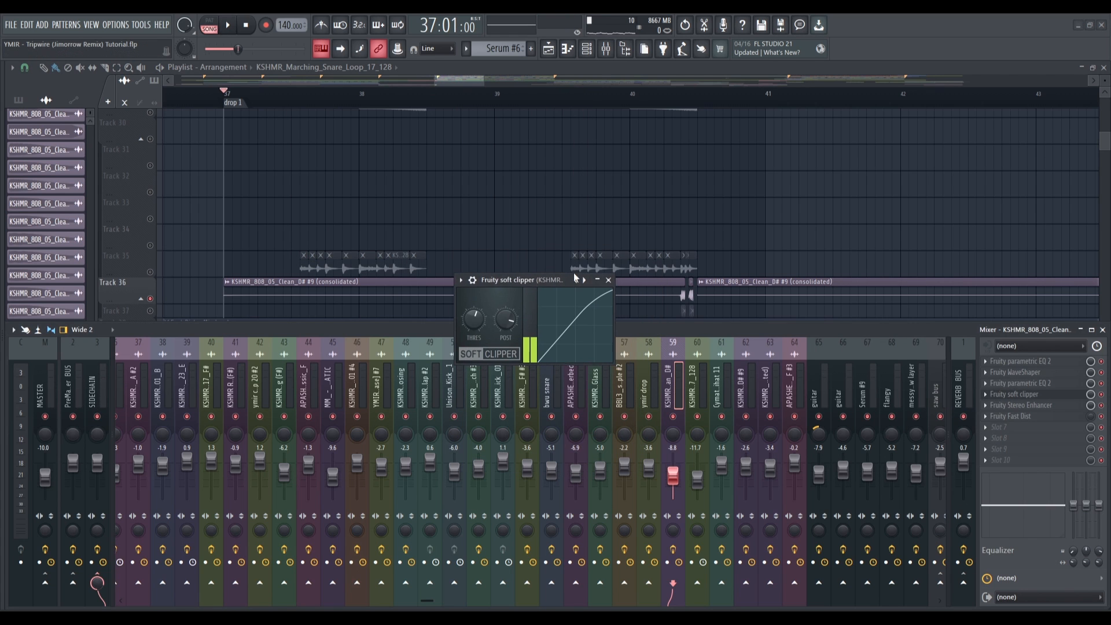
click(612, 283)
click(596, 51)
Step: Solo the bass drop pattern on Track 41 and play it from bar 37
scroll(171, 324, down, 3)
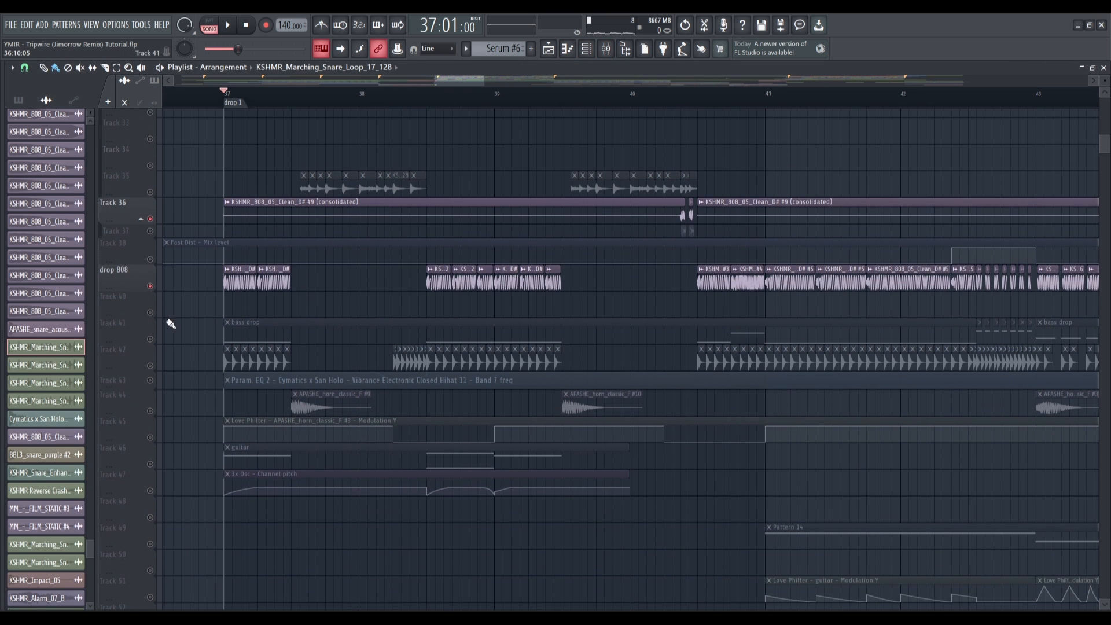
click(152, 341)
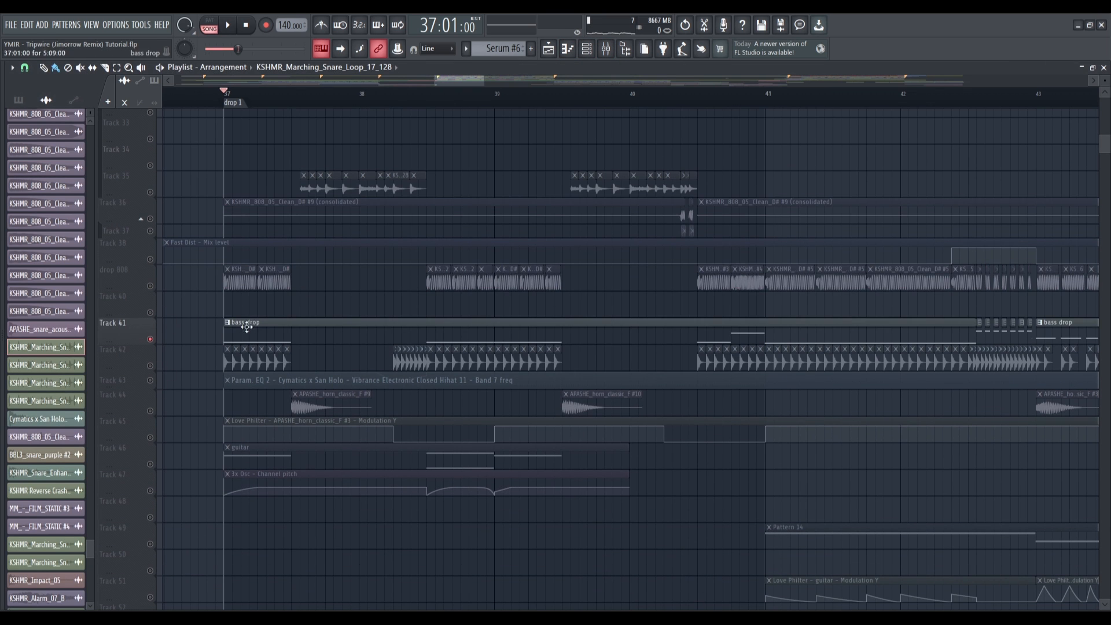
ctrl+scroll(255, 368, up, 2)
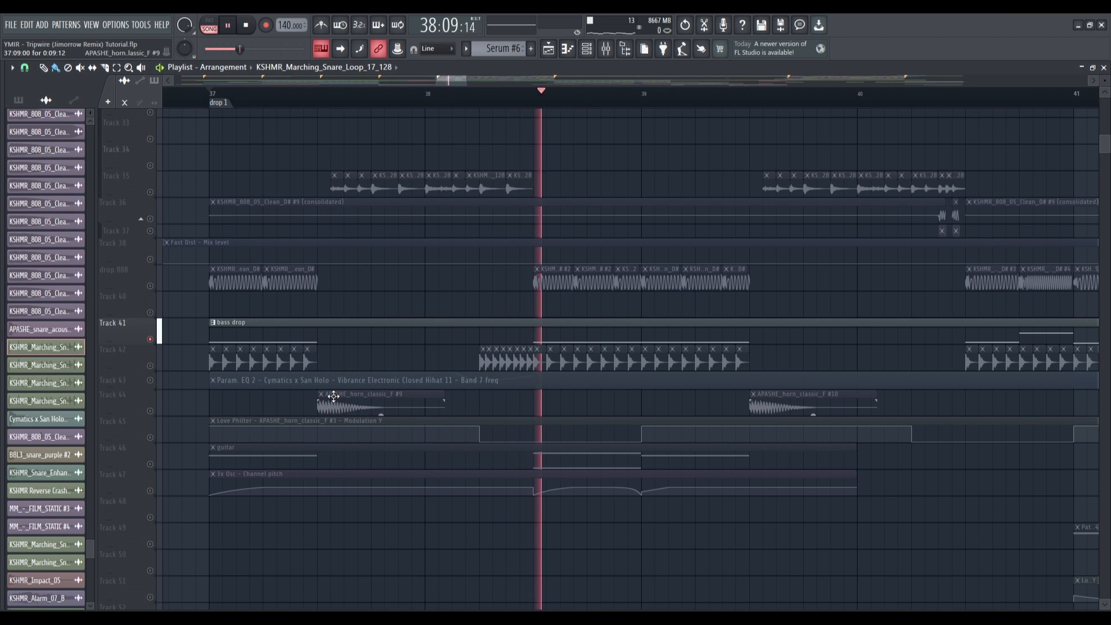
key(space)
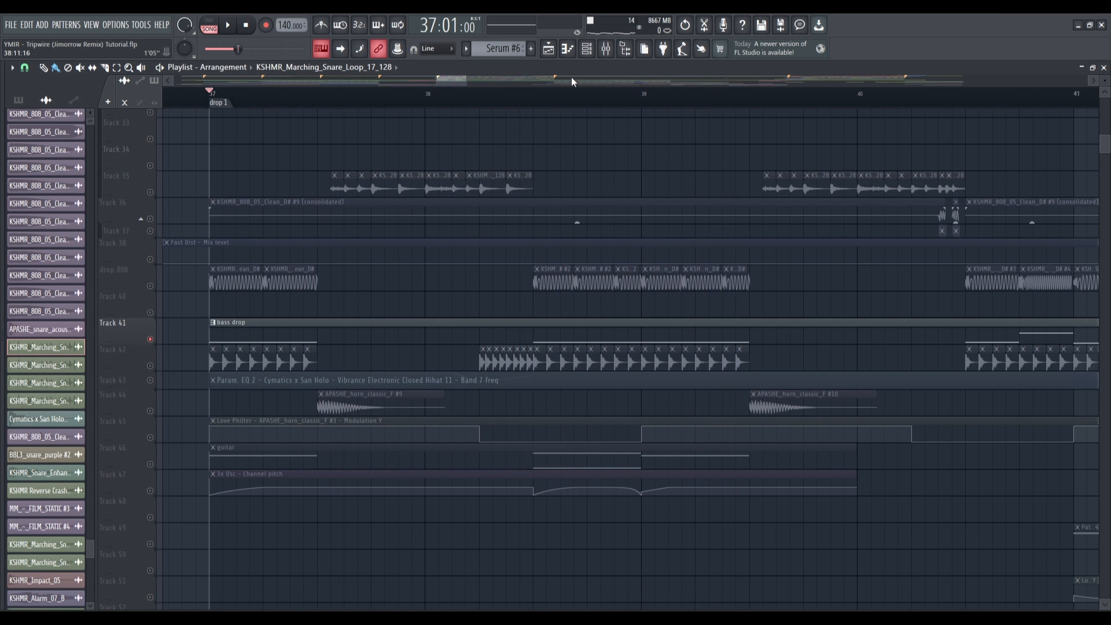
Step: Select the bass drop pattern and inspect the oscillator and effects settings of its Serum #9 instrument, closing the plugin after viewing
click(591, 47)
click(327, 323)
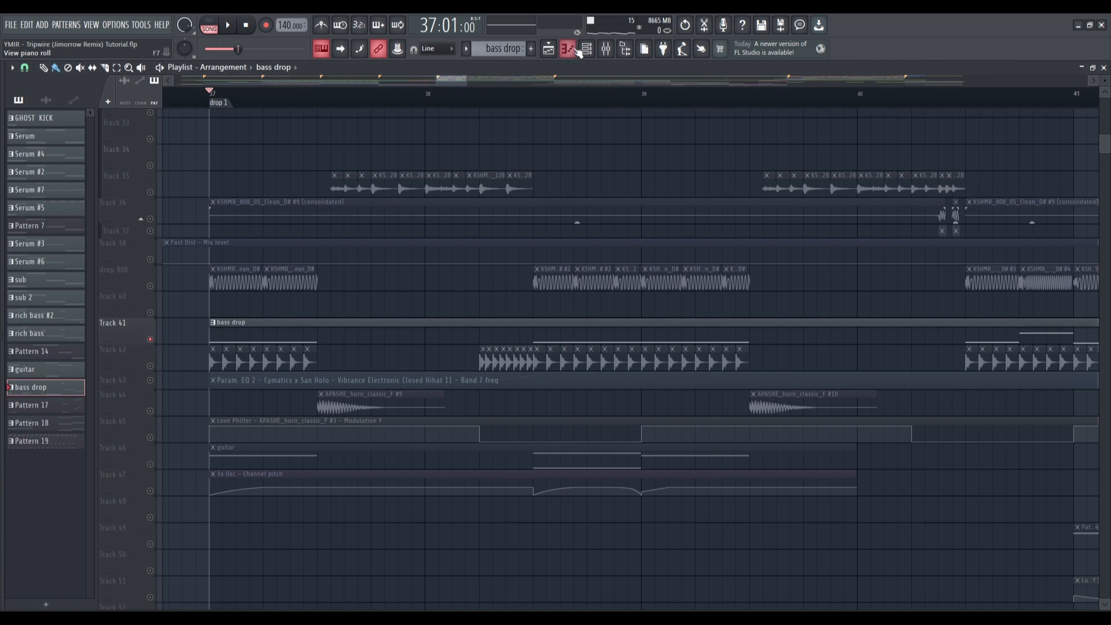
click(587, 48)
key(space)
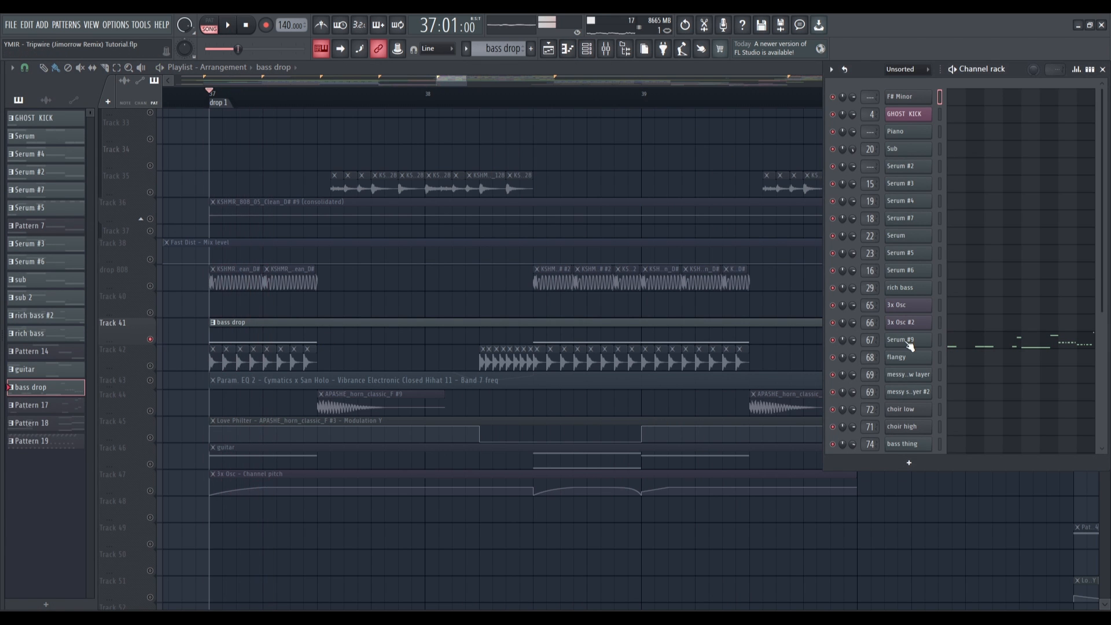
click(906, 341)
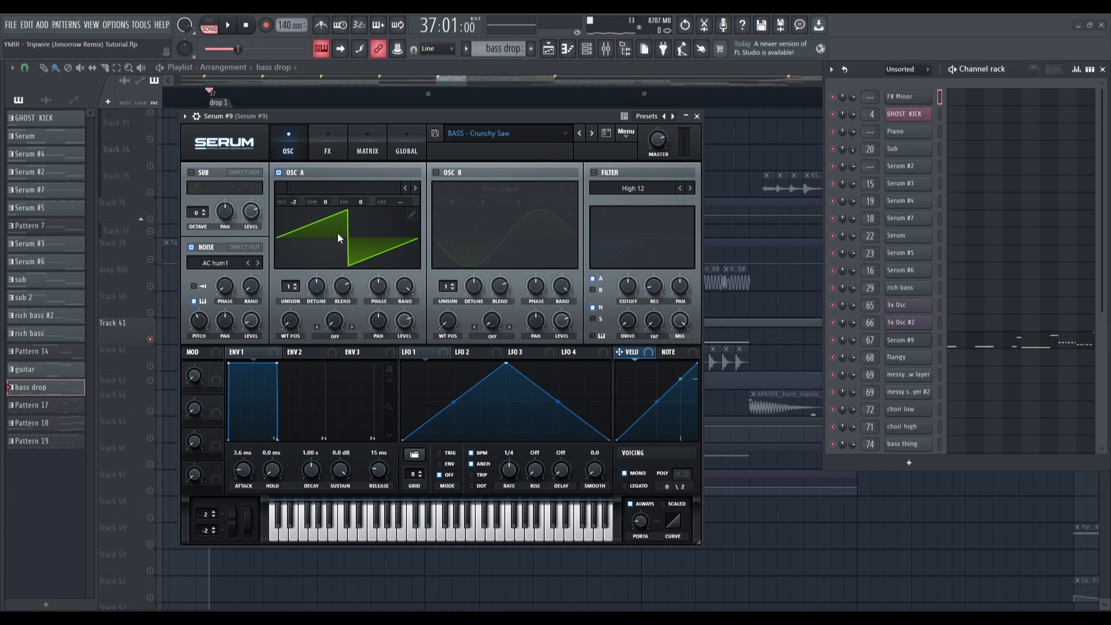
click(323, 141)
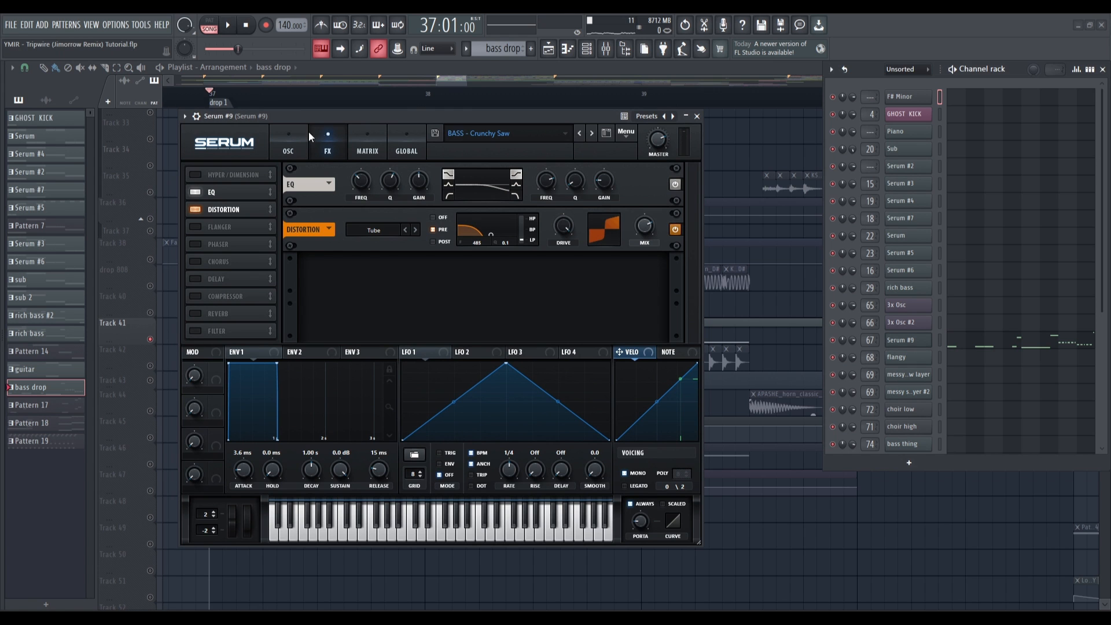
click(285, 144)
click(697, 115)
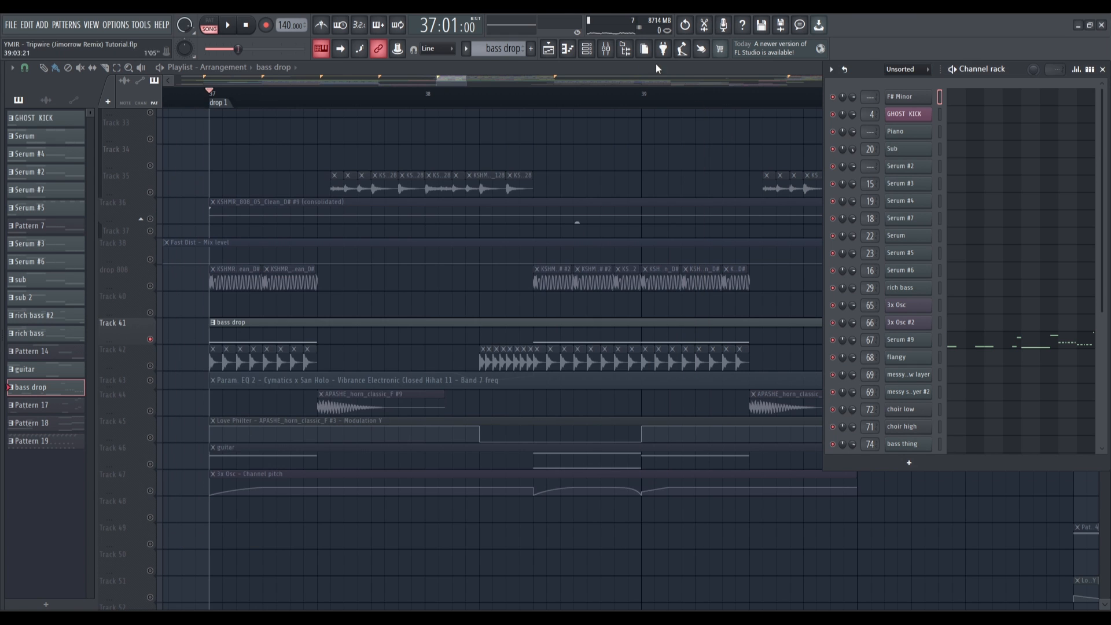
Step: Show the Serum #9 channel's effect chain in the mixer
click(606, 49)
key(space)
click(873, 389)
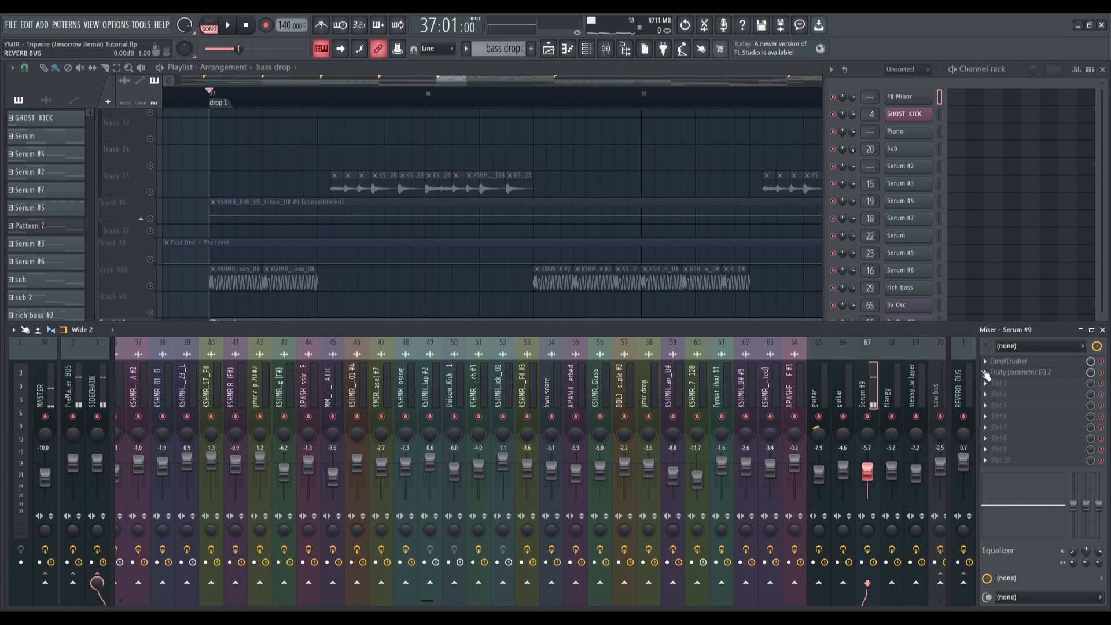
Step: Inspect the Fruity parametric EQ 2 and CamelCrusher effects on the Serum #9 mixer insert
click(1027, 372)
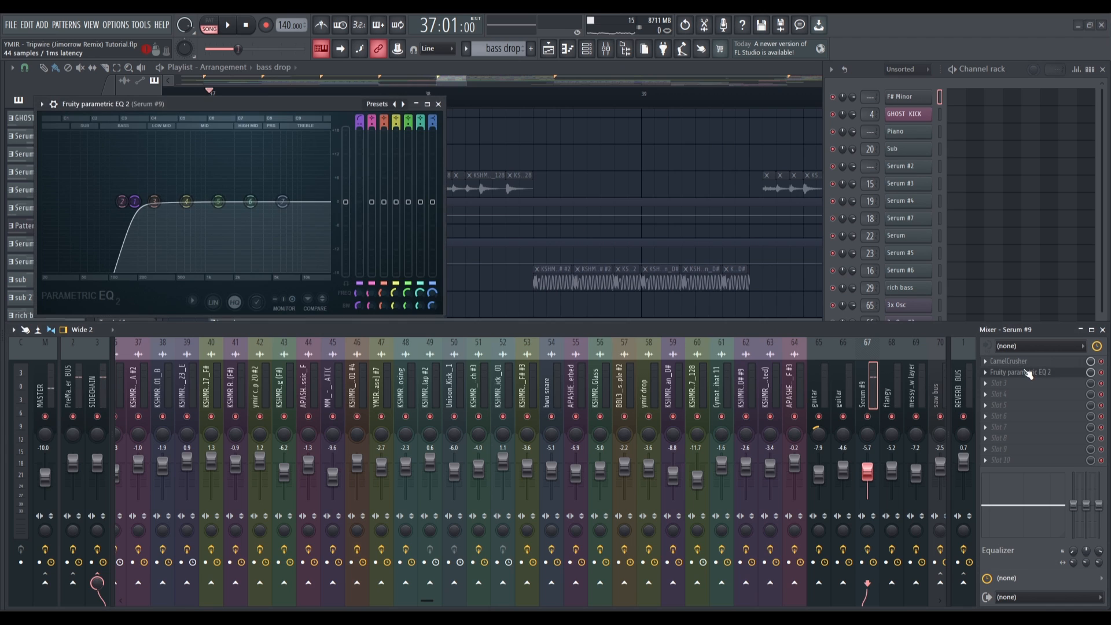
click(437, 105)
click(1017, 362)
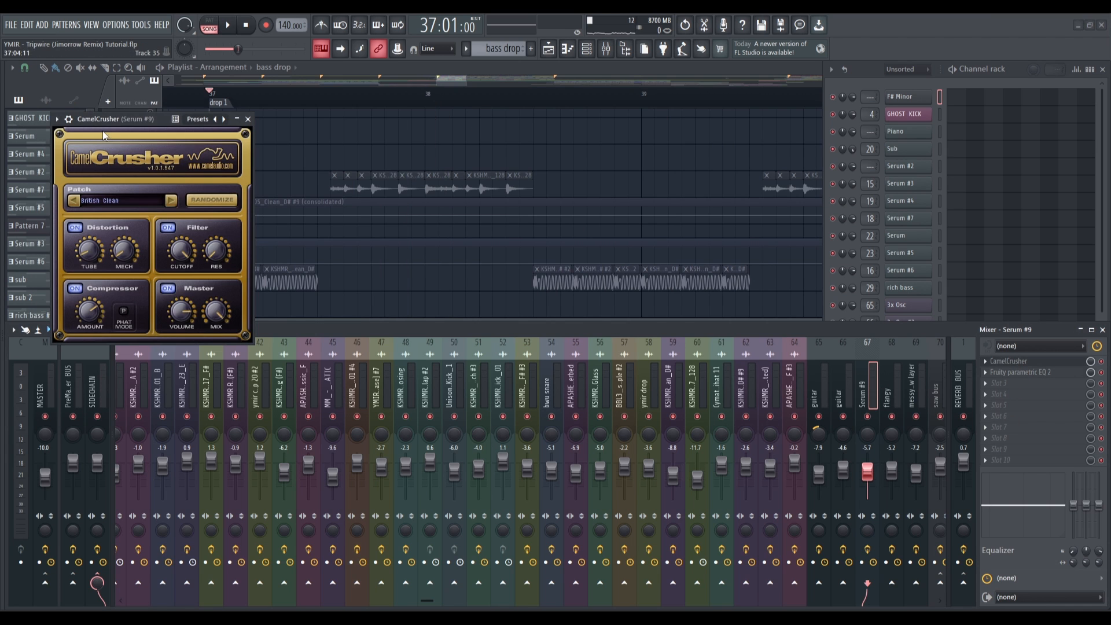
click(249, 120)
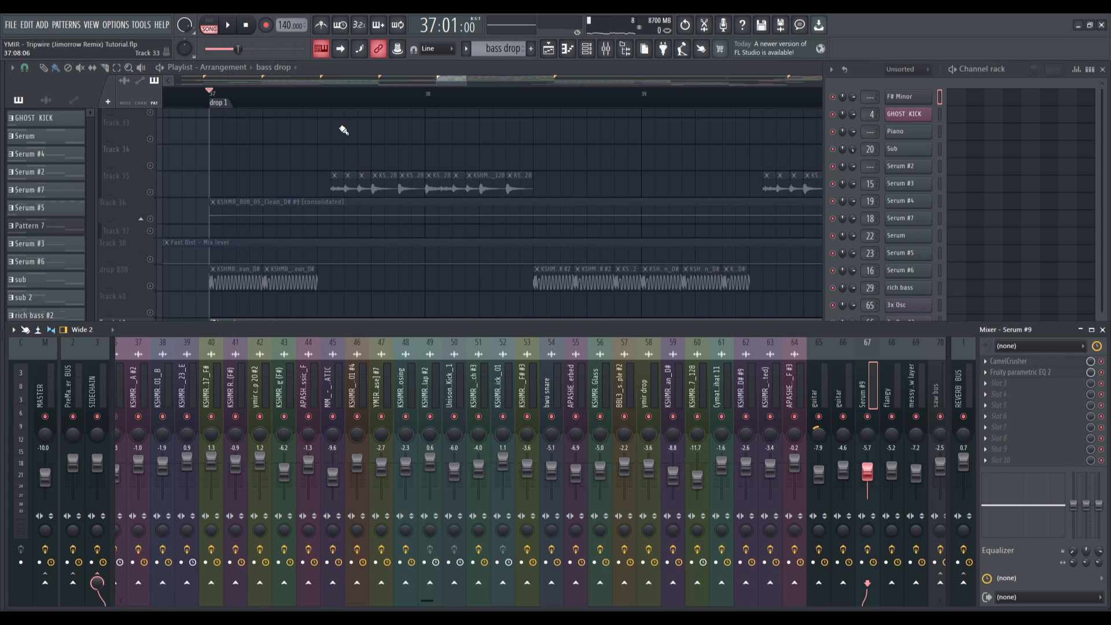
Step: Close the mixer and channel rack, unmute tracks 36 and 37, and audition them with the drop 808 and bass drop tracks from drop 1
click(605, 50)
key(F6)
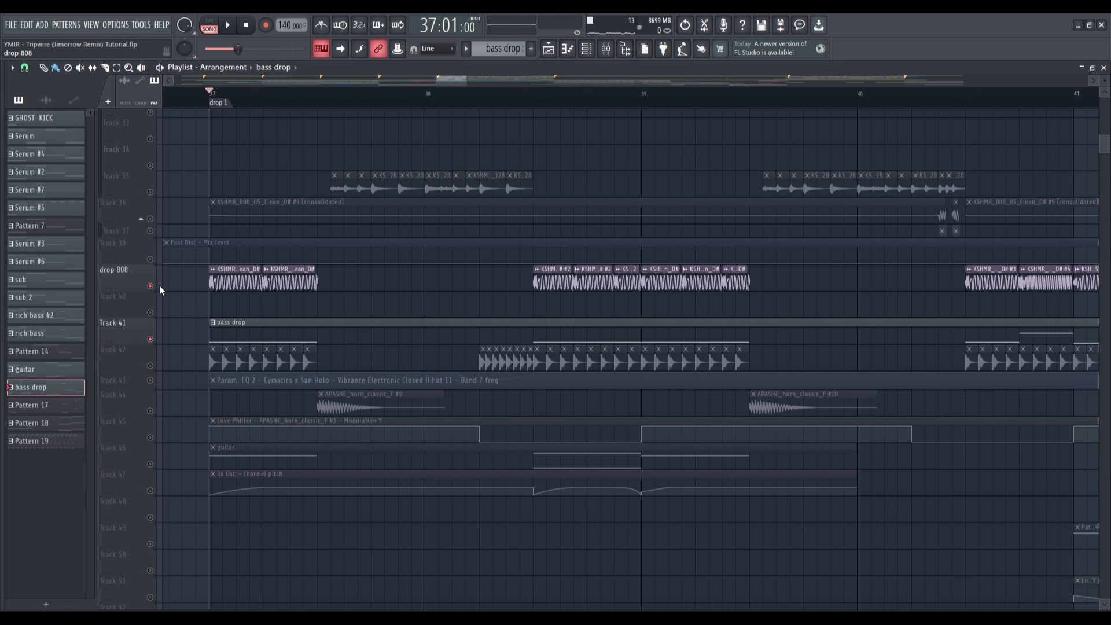
click(151, 218)
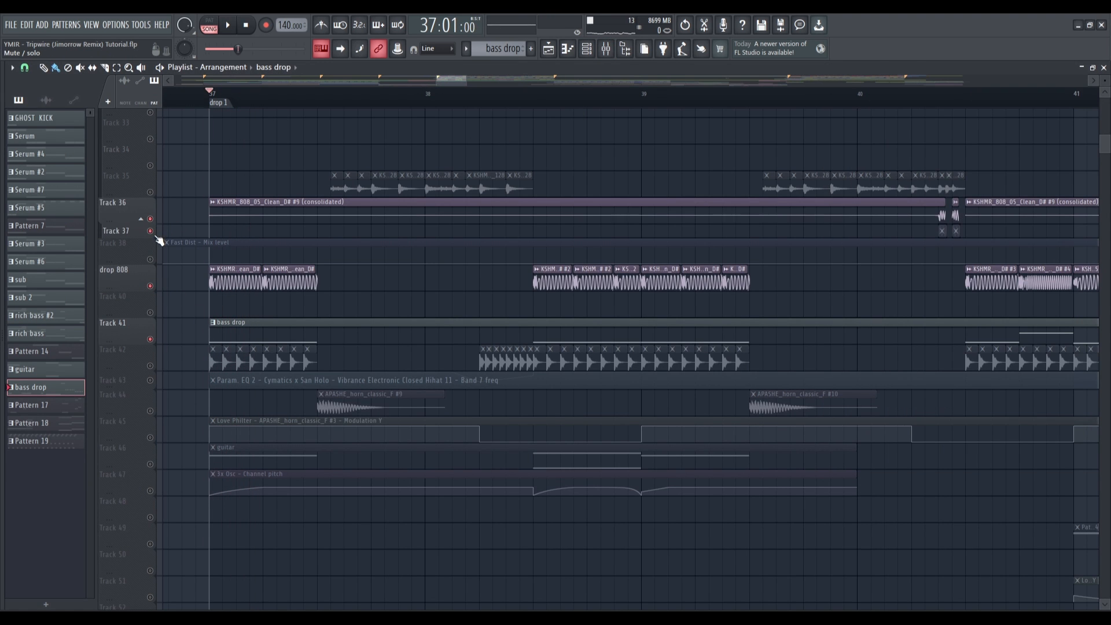
key(space)
scroll(376, 345, down, 3)
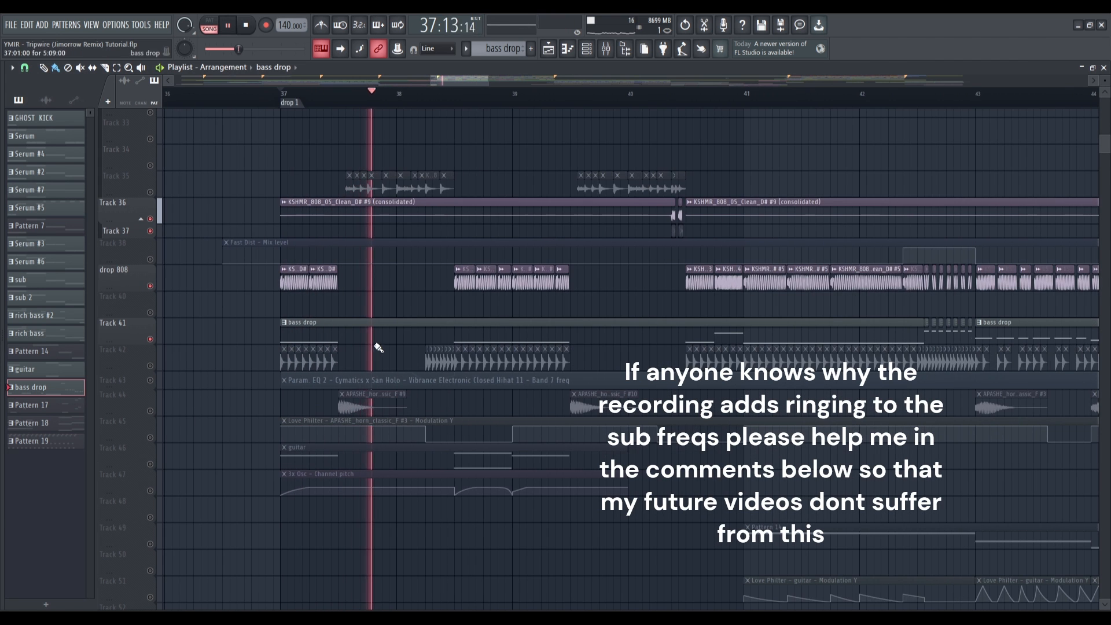
scroll(1004, 316, up, 3)
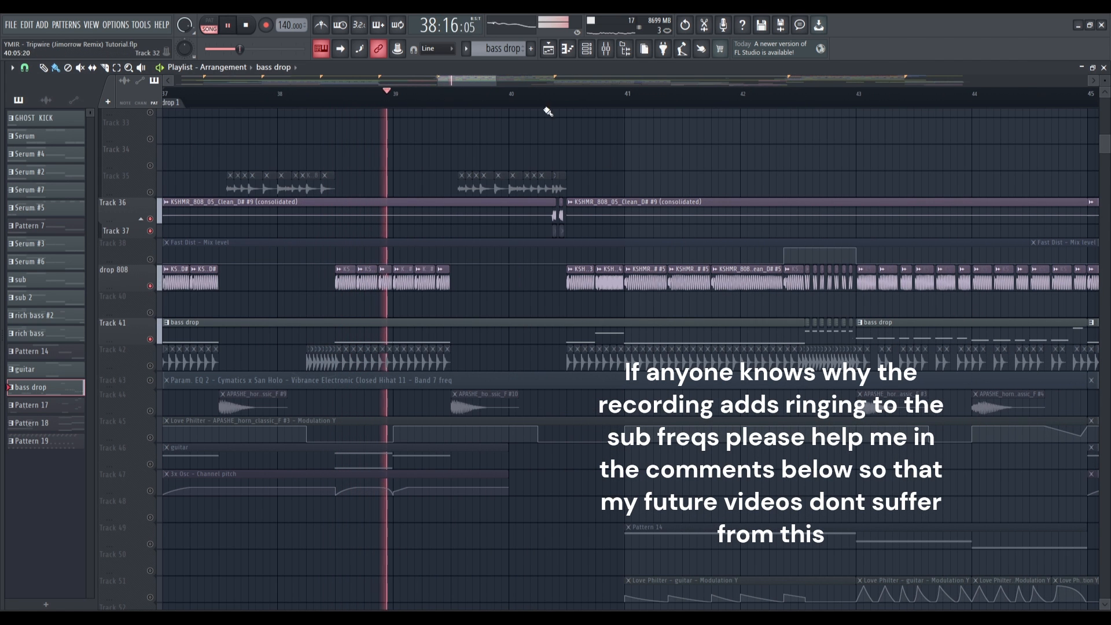
drag(468, 75, 482, 78)
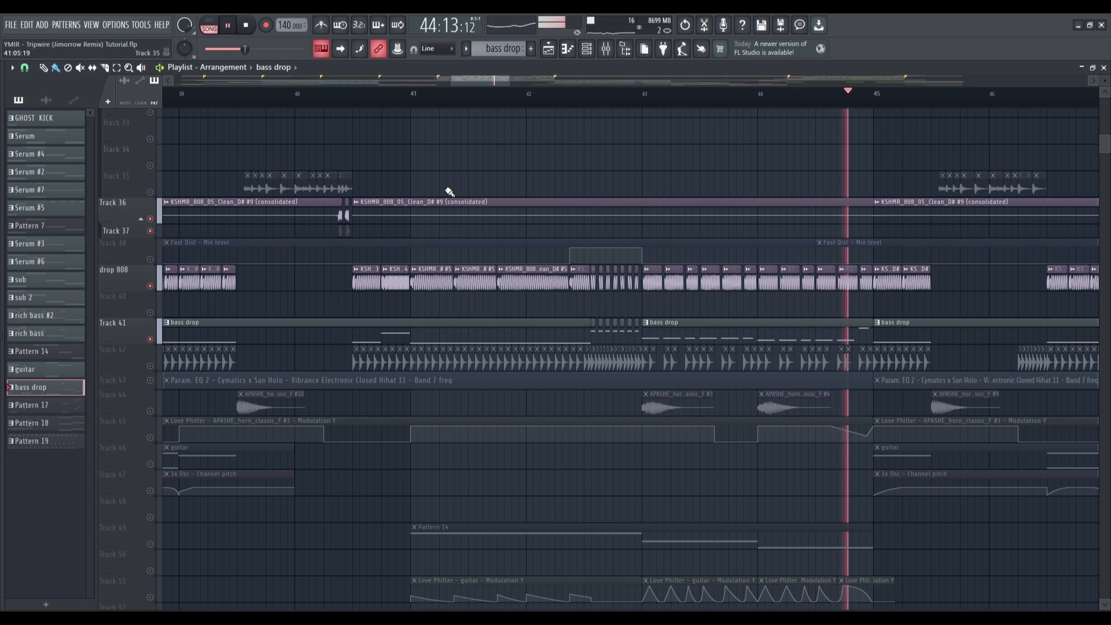
key(space)
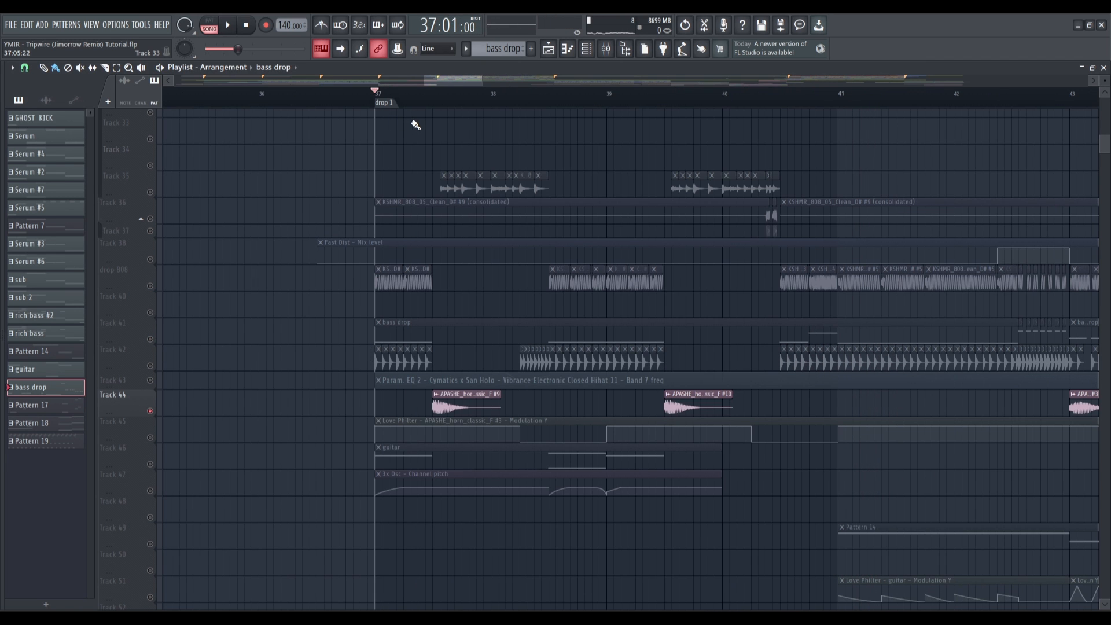
Step: Audition the horn samples on track 44 from drop 1 and unmute their Love Philter automation on track 45
key(space)
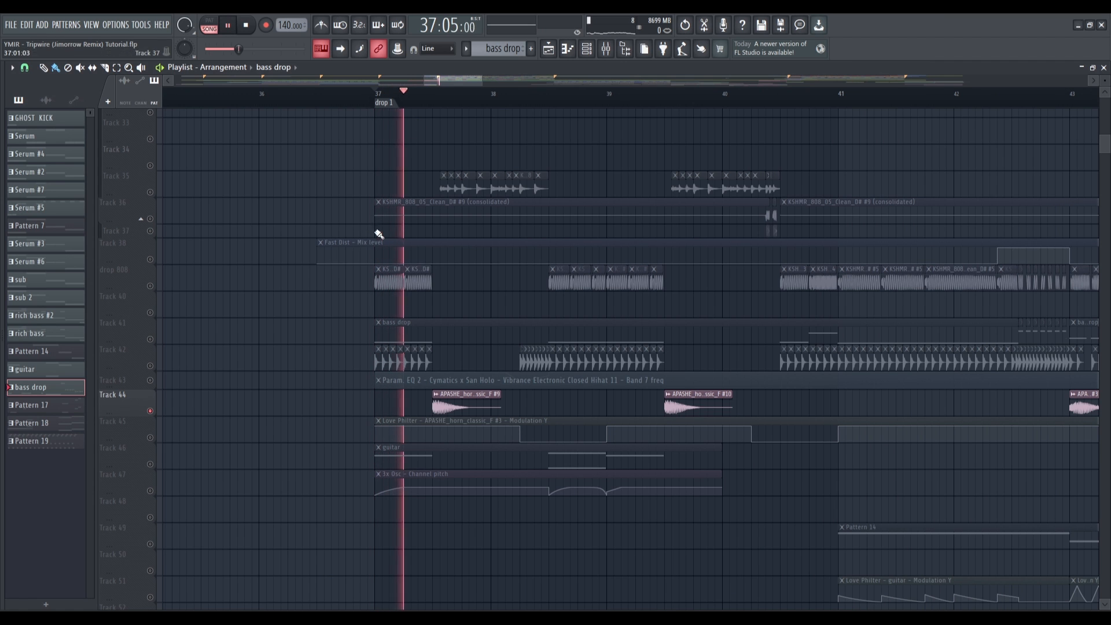
click(152, 438)
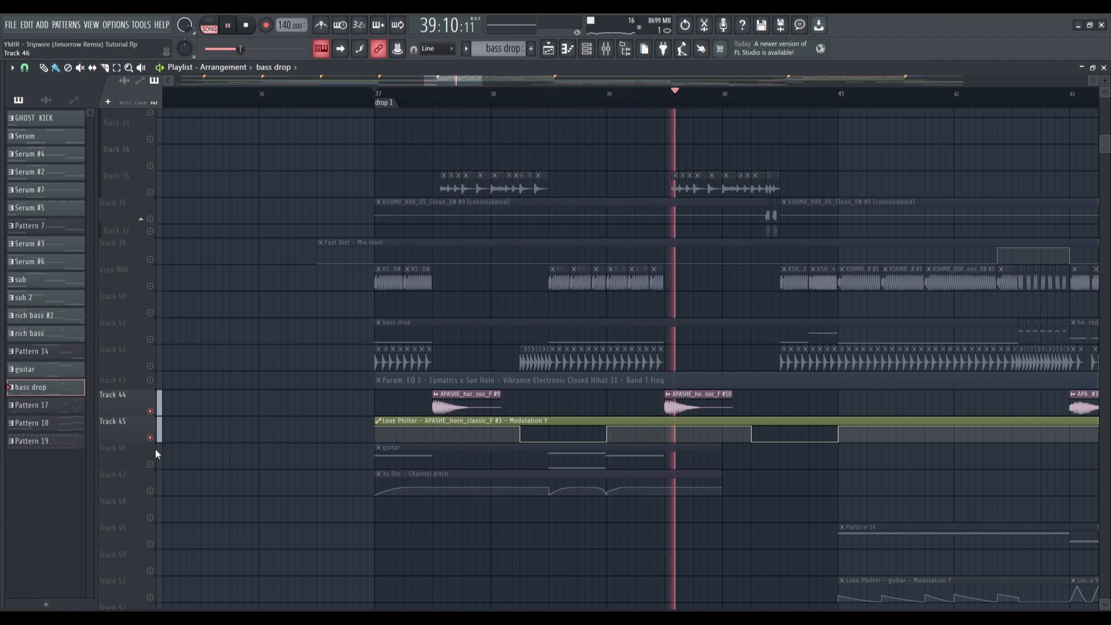
key(space)
Step: Solo the guitar on track 46 and unmute tracks 47, 49, 51 and 52 alongside it
click(153, 463)
click(153, 489)
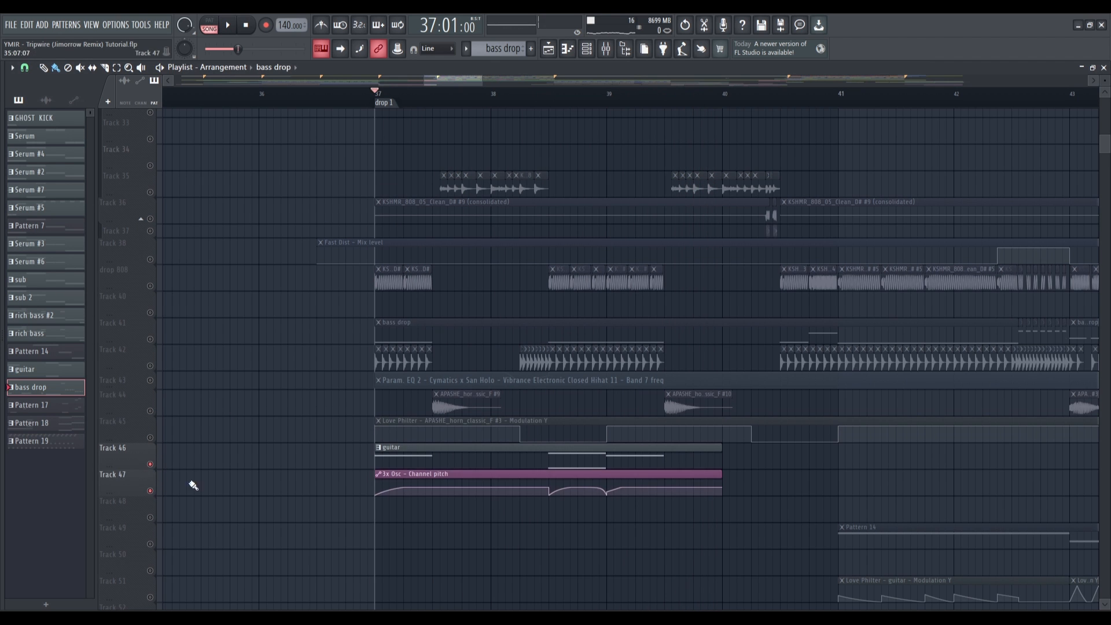
scroll(169, 432, down, 3)
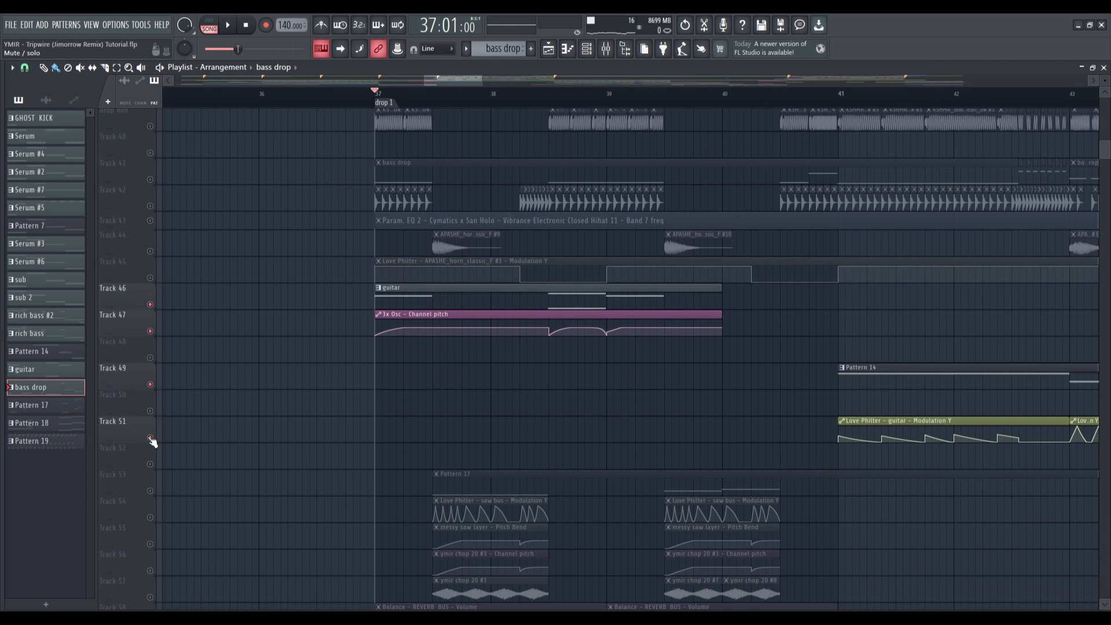
click(152, 463)
Step: Audition the soloed guitar tracks from drop 1, skipping ahead to bar 41
scroll(218, 422, down, 3)
key(space)
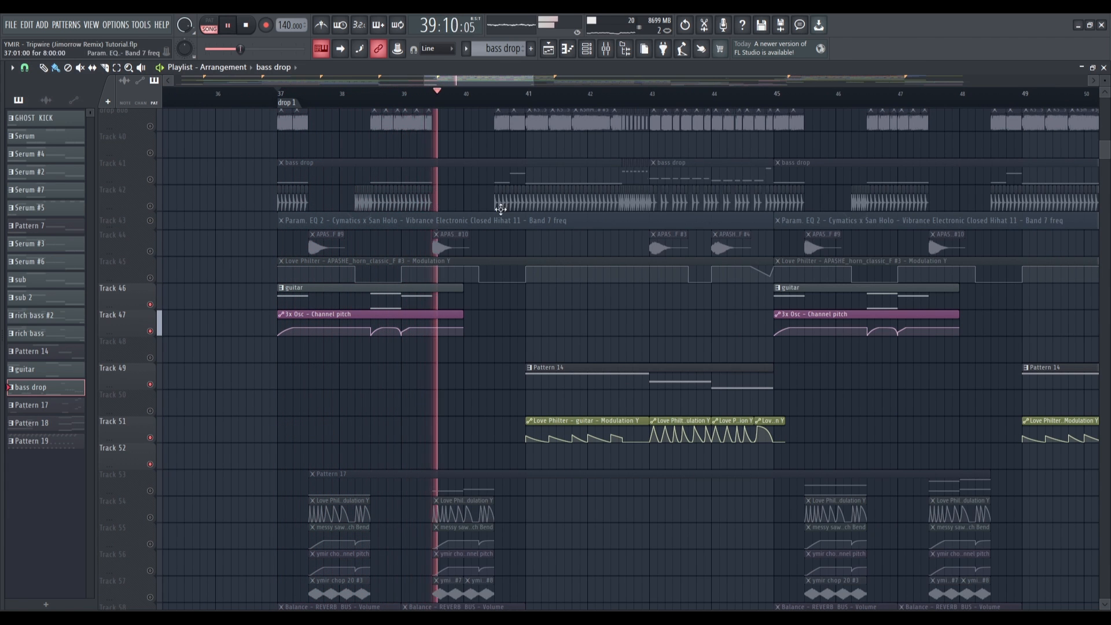
click(532, 97)
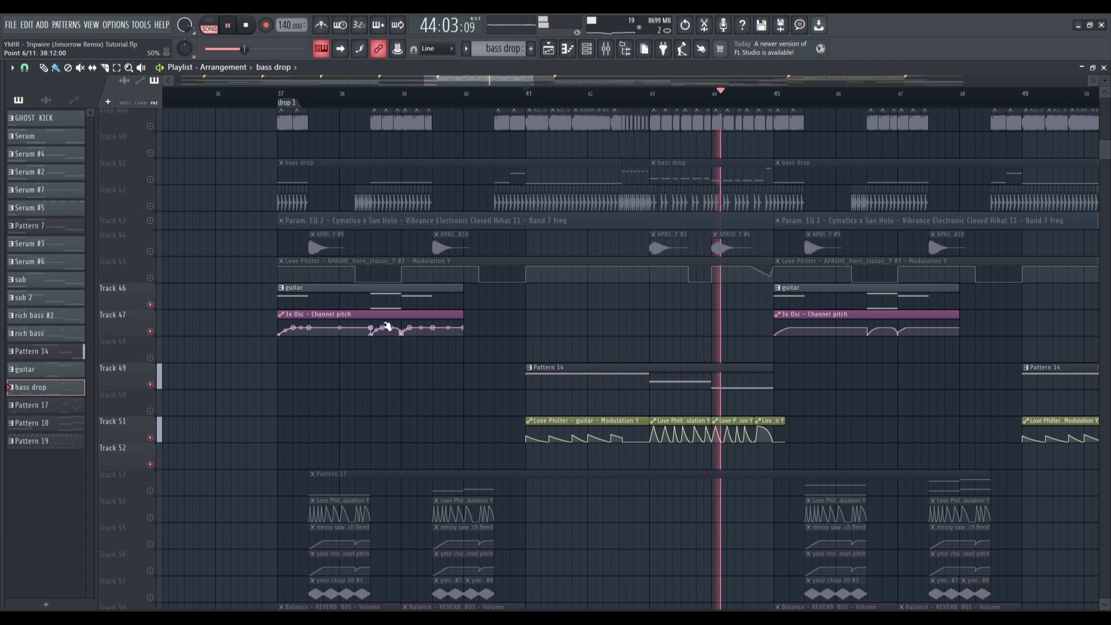
key(space)
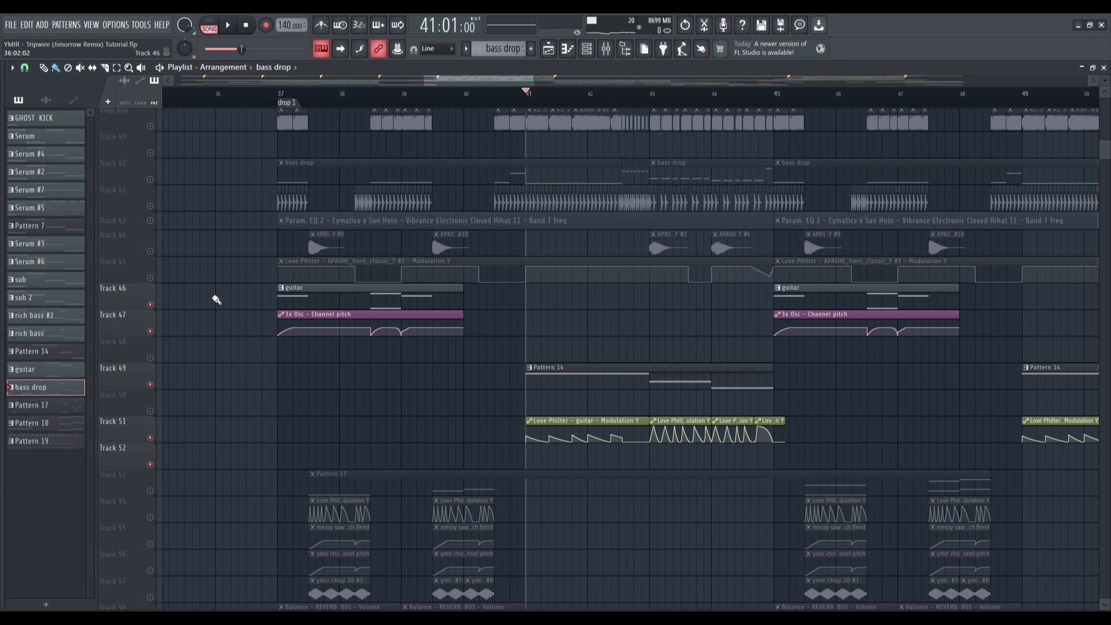
Step: Select the guitar pattern and show its channels in the channel rack
click(317, 294)
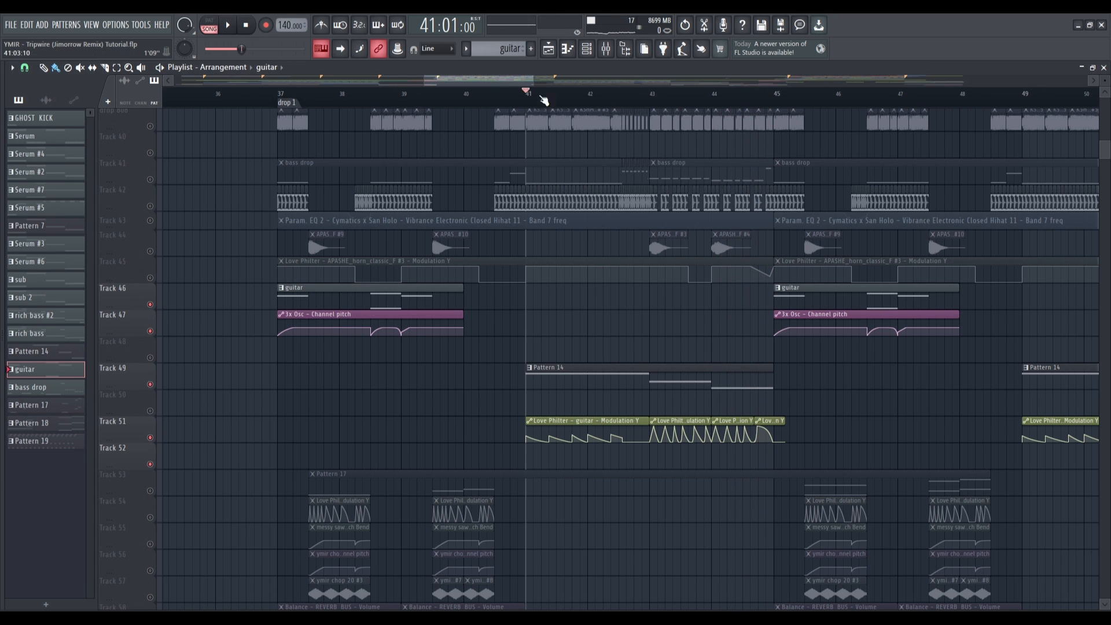
click(586, 50)
drag(663, 259, 554, 211)
click(788, 214)
Step: Inspect the MT-A distortion pedal on the guitar mixer insert 65
click(610, 51)
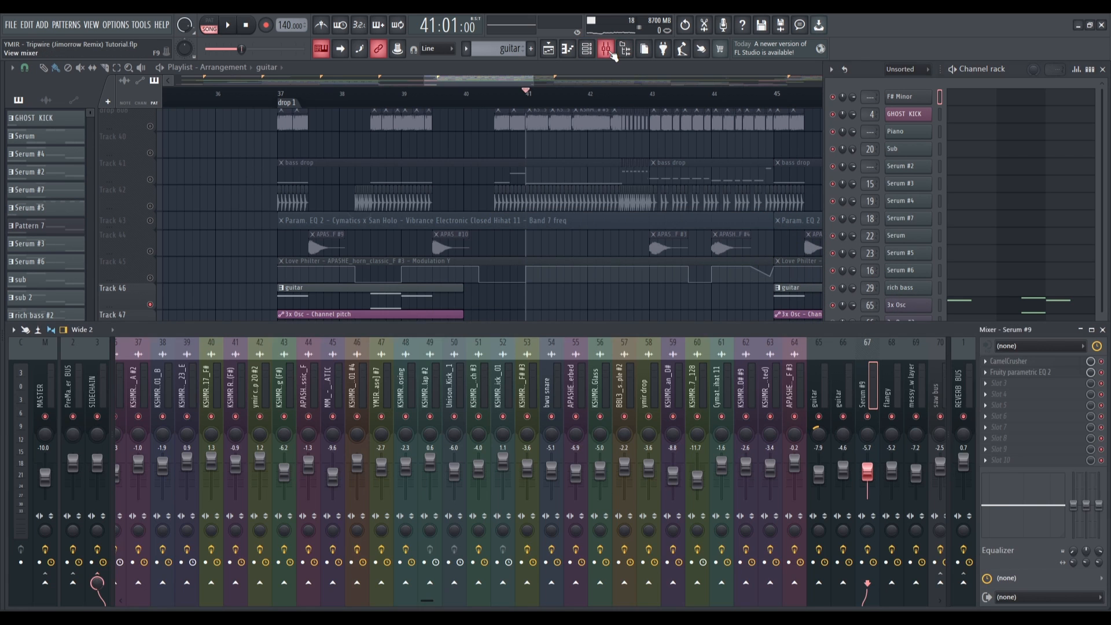
click(847, 400)
click(826, 400)
click(996, 360)
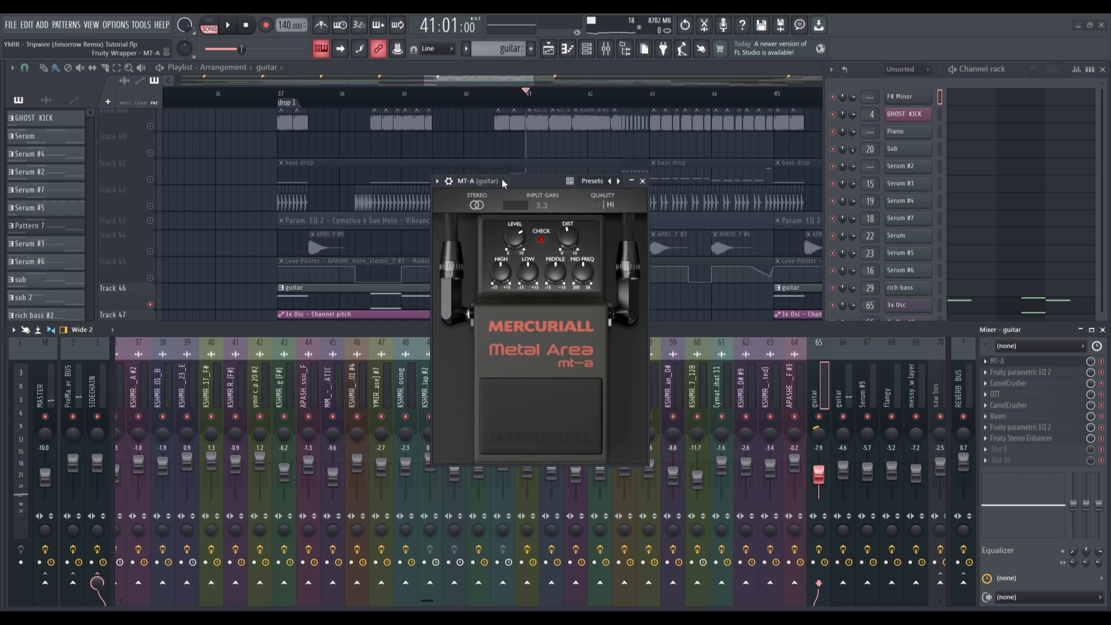
drag(502, 179, 463, 187)
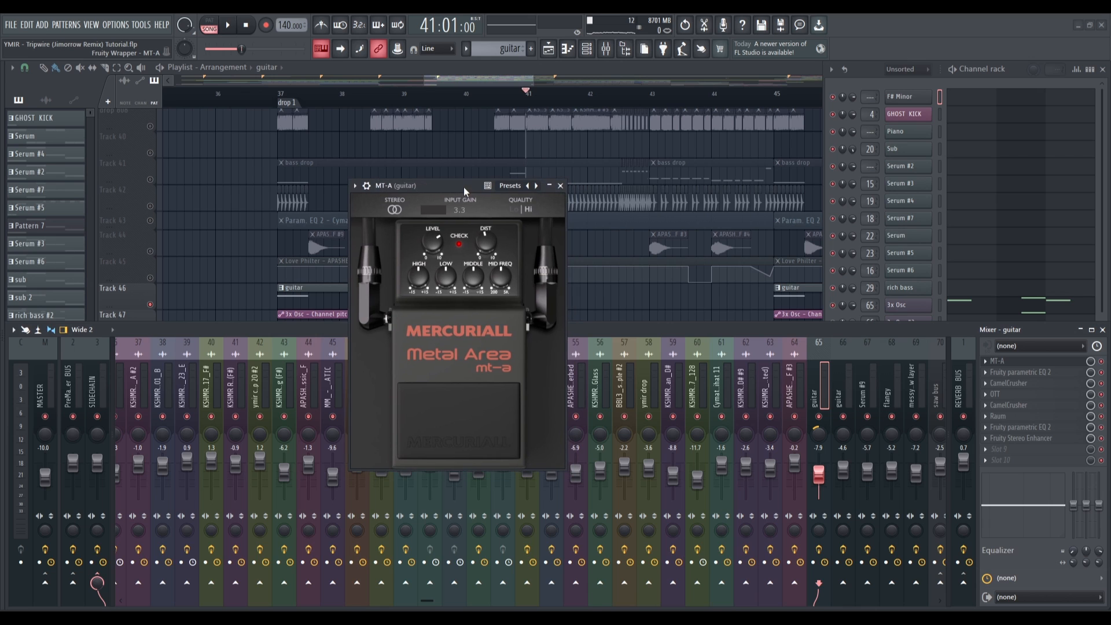
click(561, 185)
Step: Inspect both CamelCrusher instances, OTT and Raum in the guitar insert's effect chain
click(1002, 384)
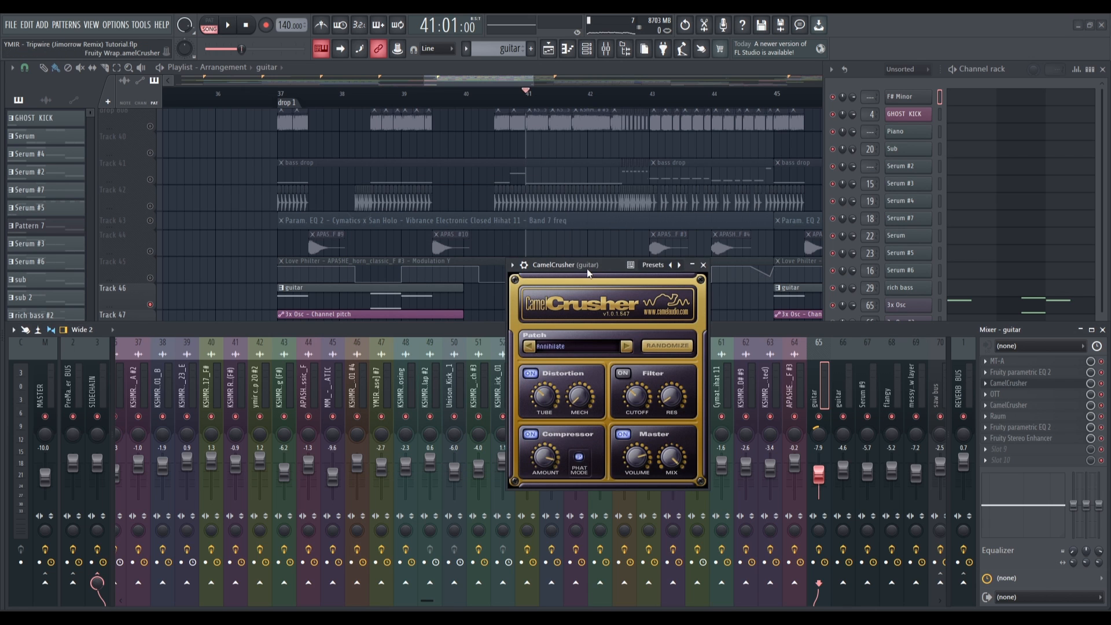
drag(586, 269, 503, 215)
key(Escape)
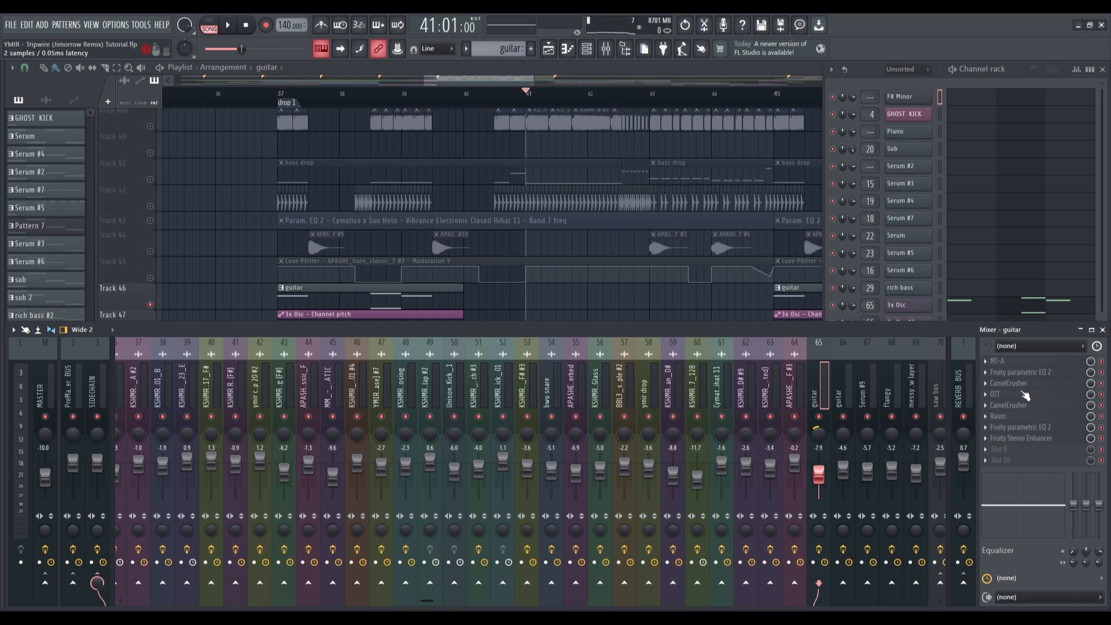
click(1020, 394)
key(Escape)
click(1019, 405)
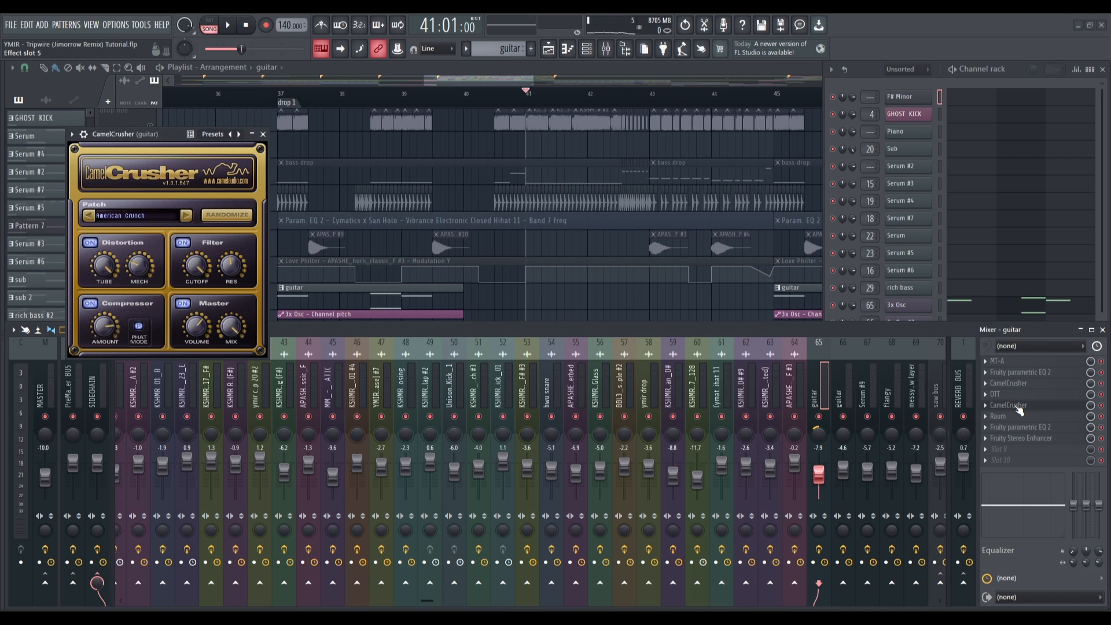
key(Escape)
click(1010, 417)
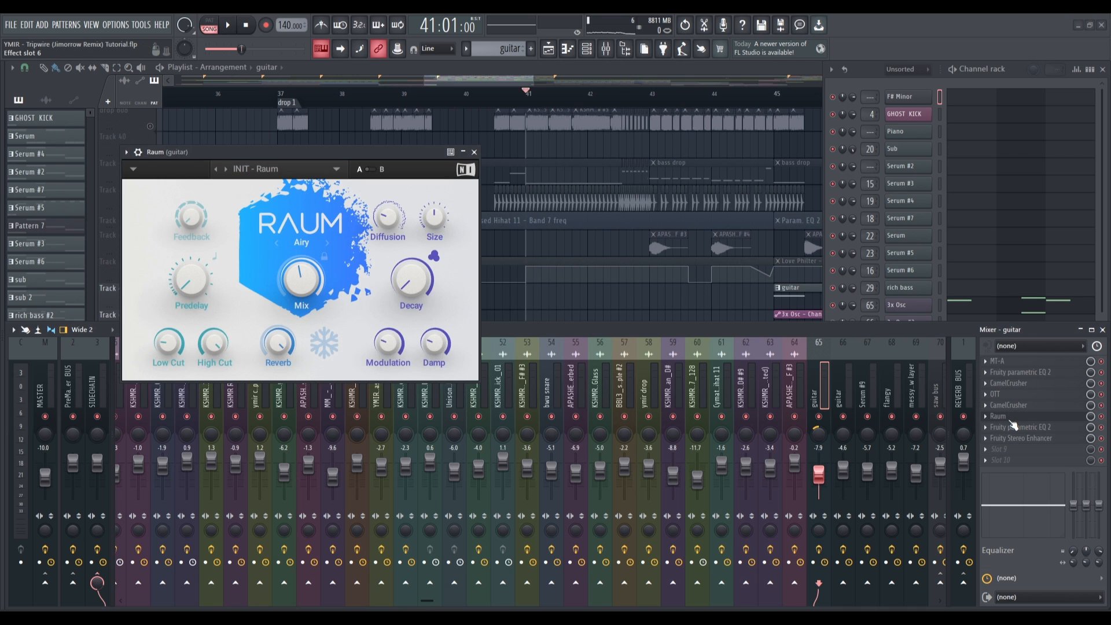
key(Escape)
Step: Audition the processed guitar from drop 1 with the mixer in view, and close the mixer
scroll(581, 307, down, 4)
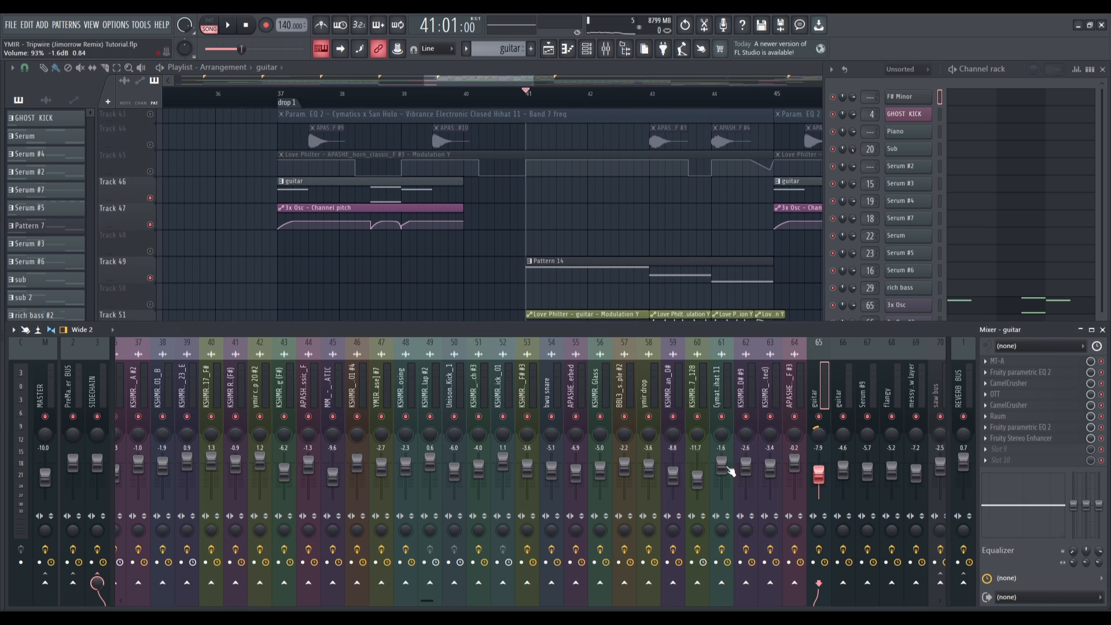
click(278, 96)
key(space)
click(606, 50)
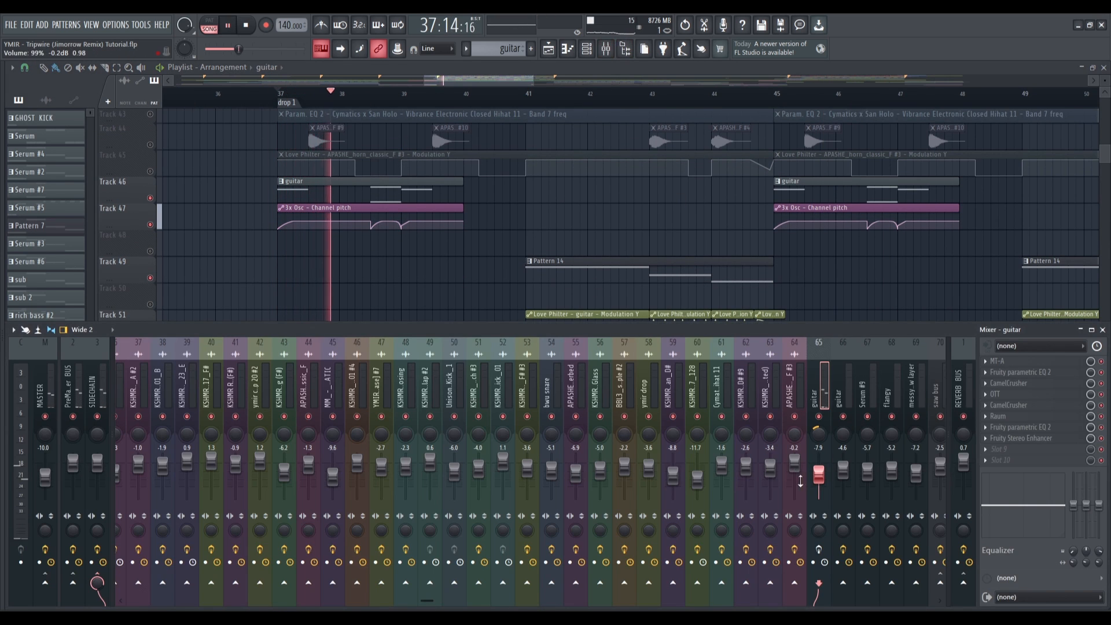
key(space)
key(space)
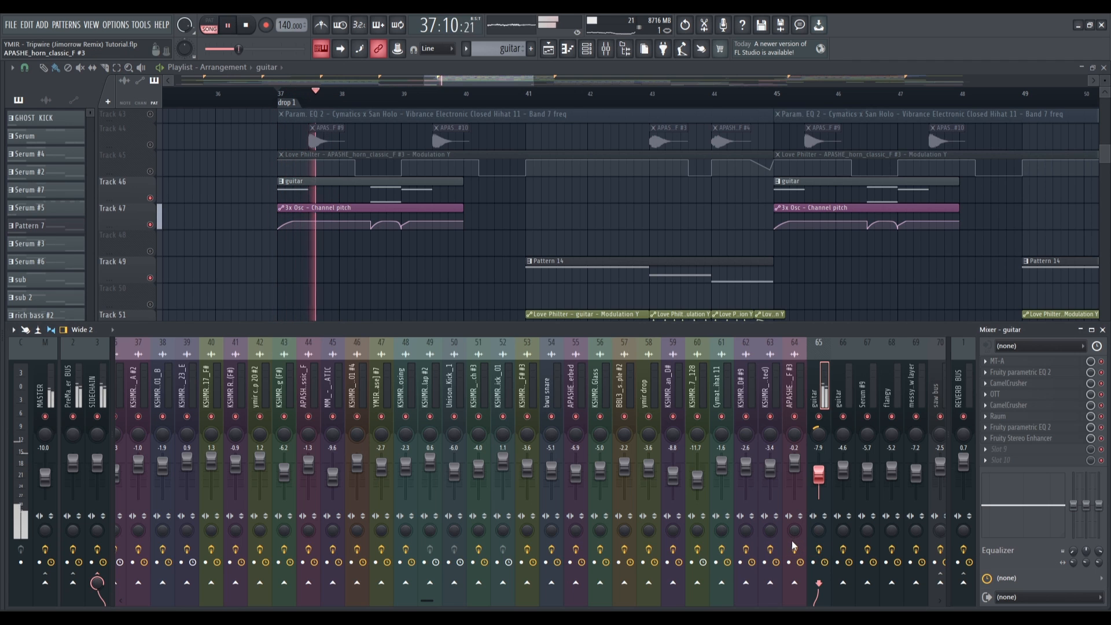
key(space)
click(606, 50)
Step: Isolate the Pattern 17 clips and automation on tracks 53 to 56, and unmute the REVERB BUS automation on tracks 58 and 59
scroll(422, 248, down, 3)
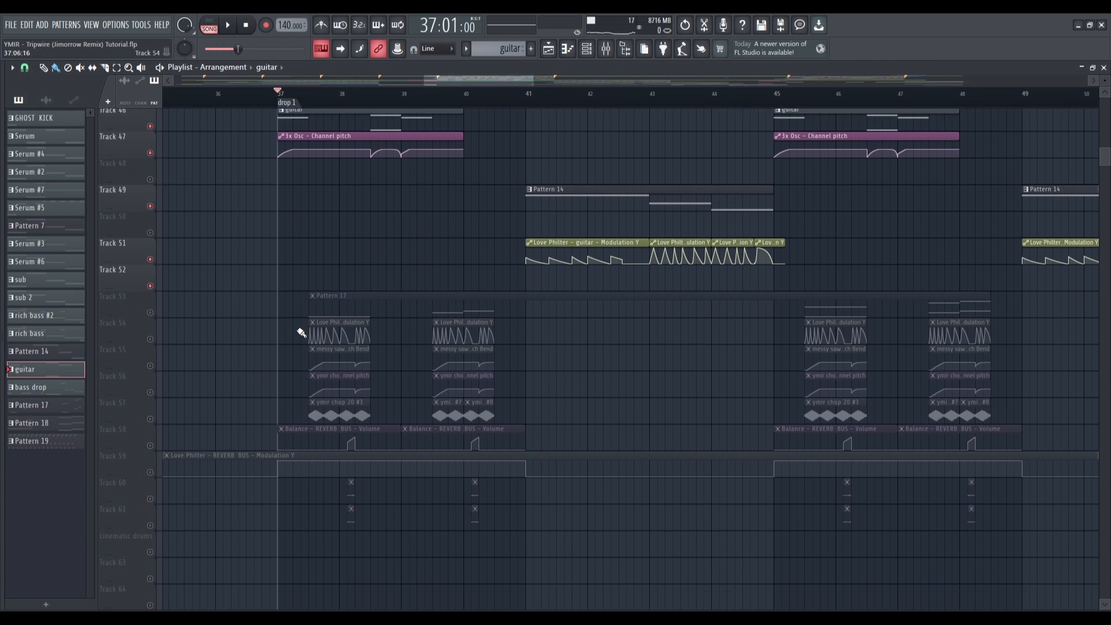
ctrl+scroll(345, 289, up, 3)
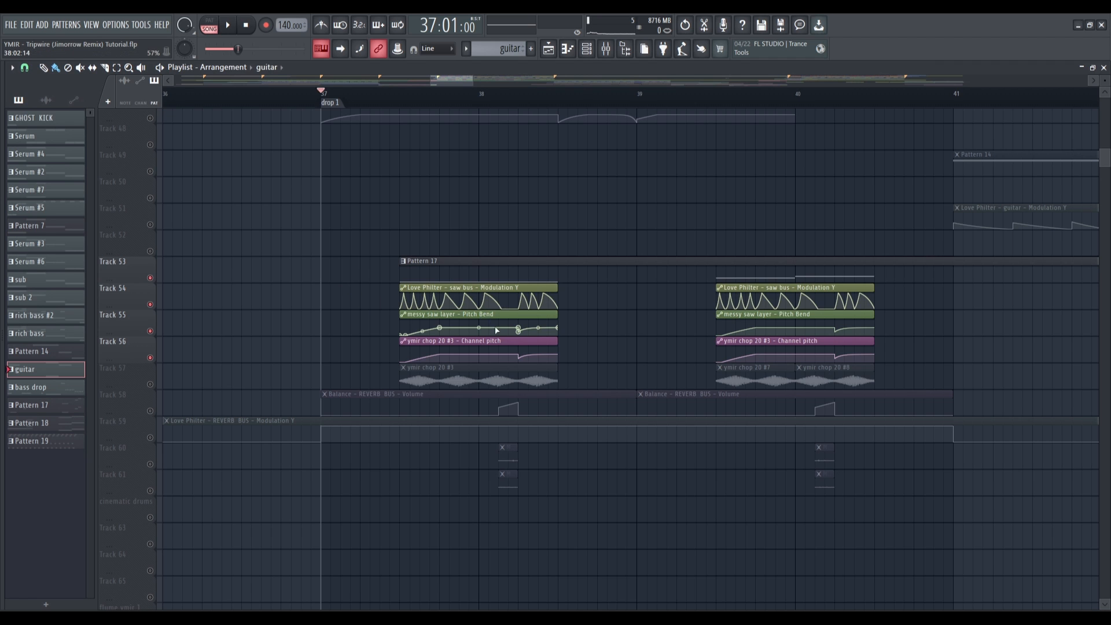
ctrl+scroll(495, 332, up, 2)
key(space)
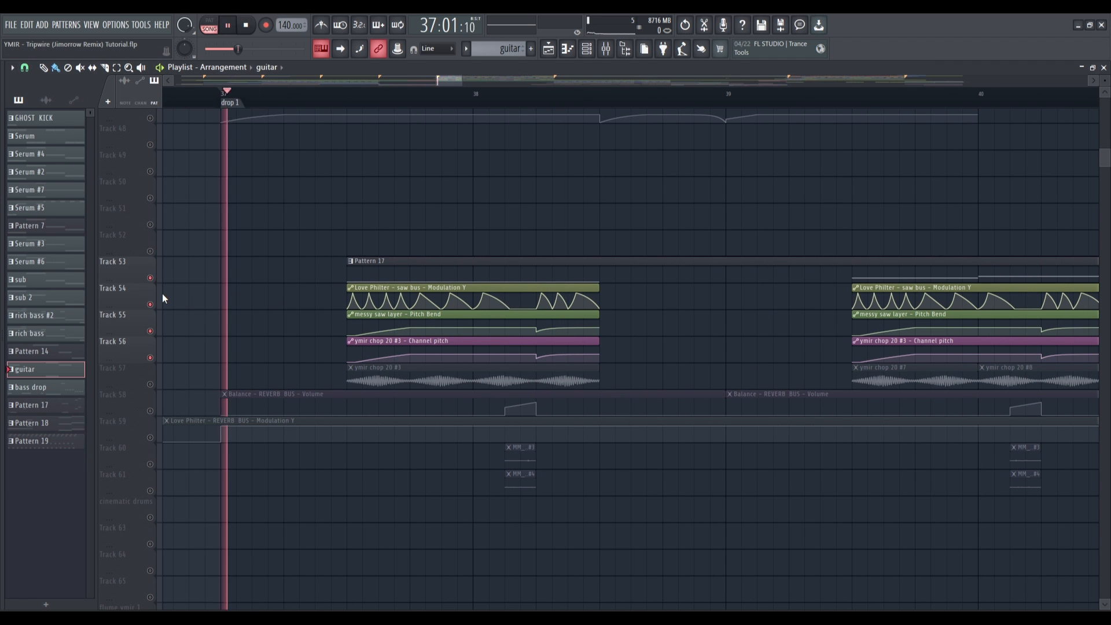
click(151, 411)
click(152, 438)
key(space)
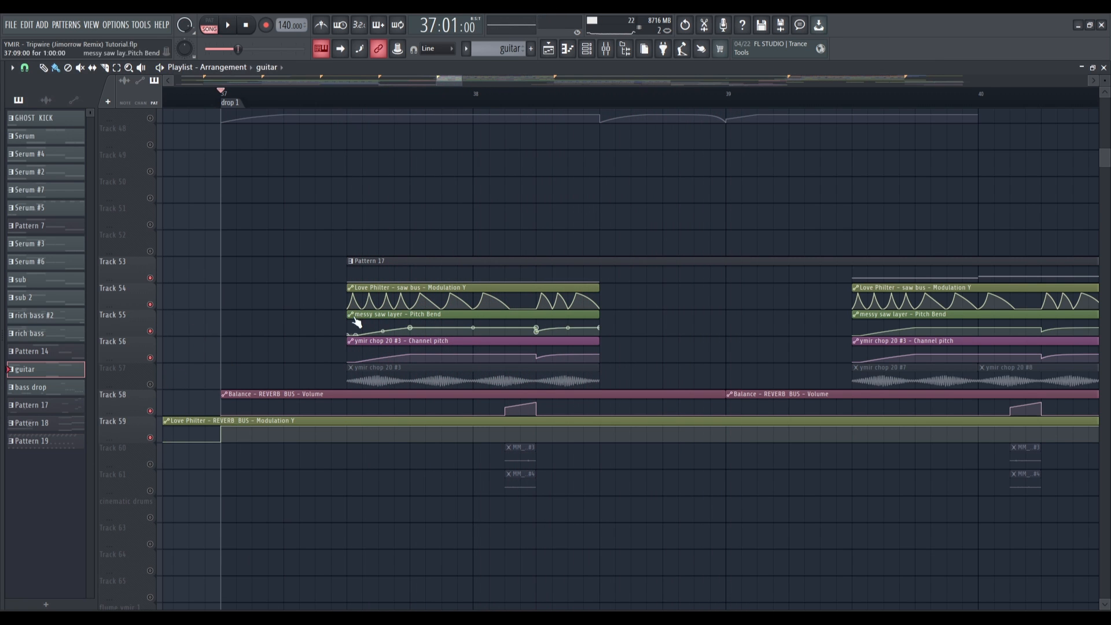
Step: Mute the saw bus Love Philter automation on track 54 and play the isolated tracks from 37:08
ctrl+scroll(391, 292, up, 1)
click(151, 305)
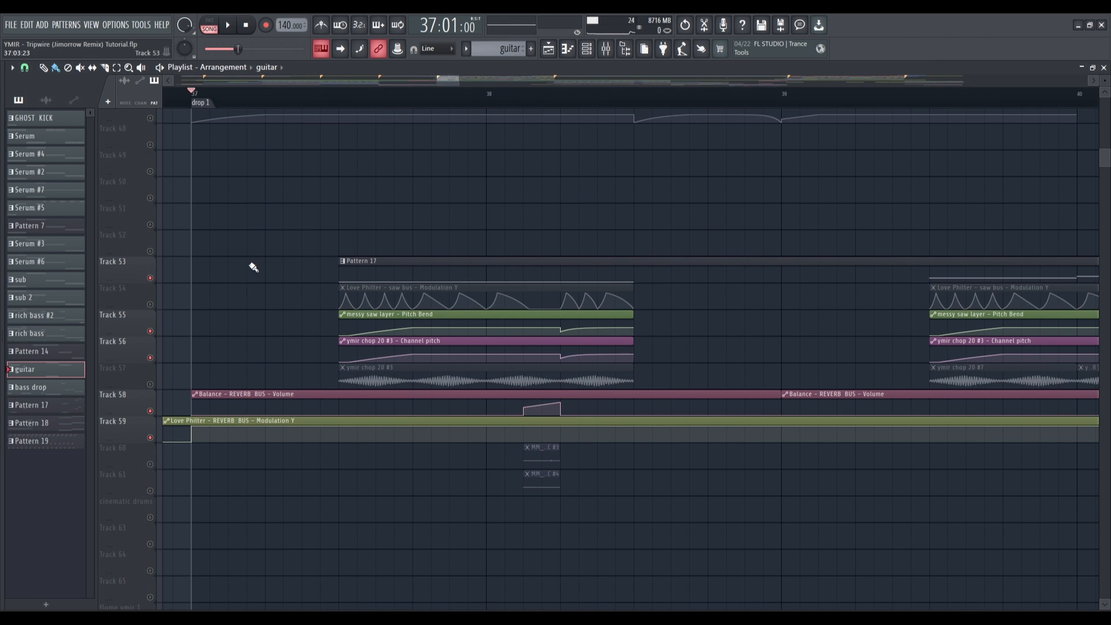
click(301, 94)
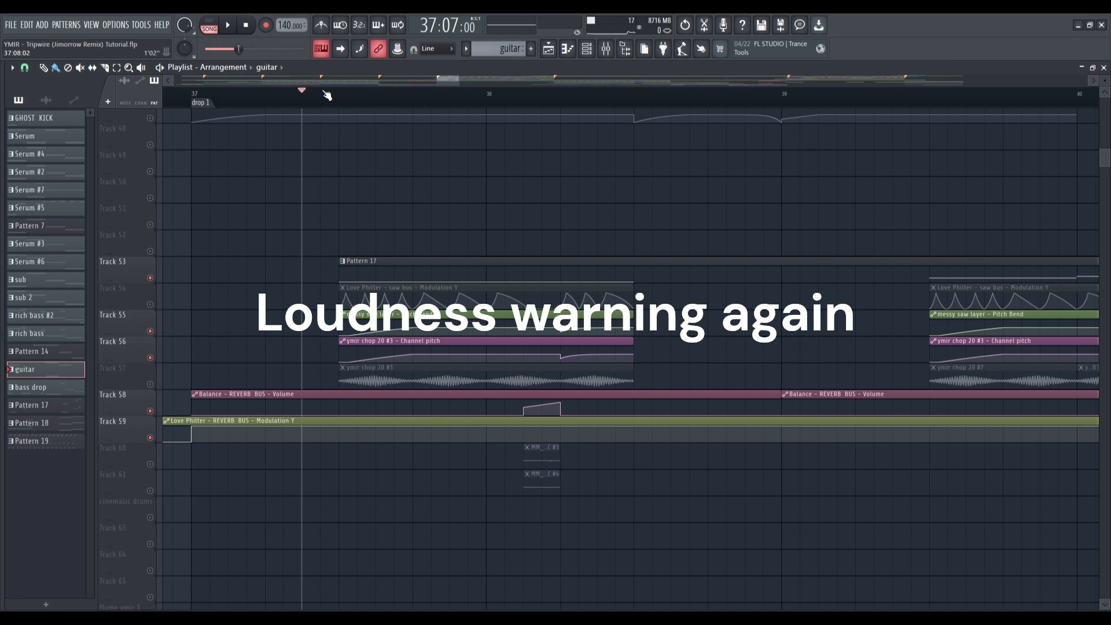
click(323, 93)
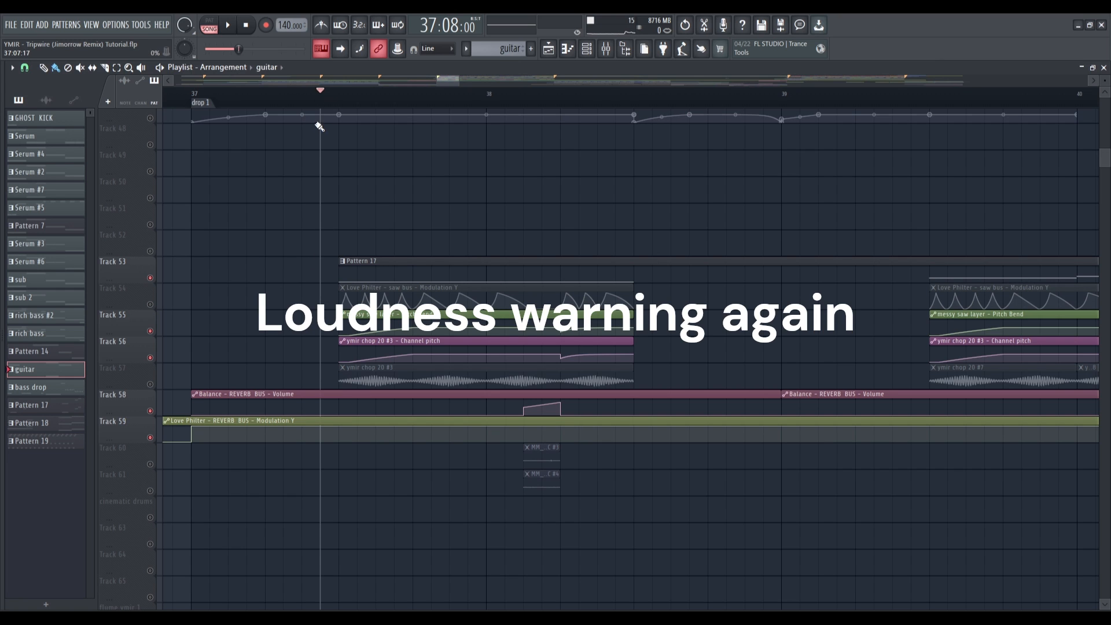
key(space)
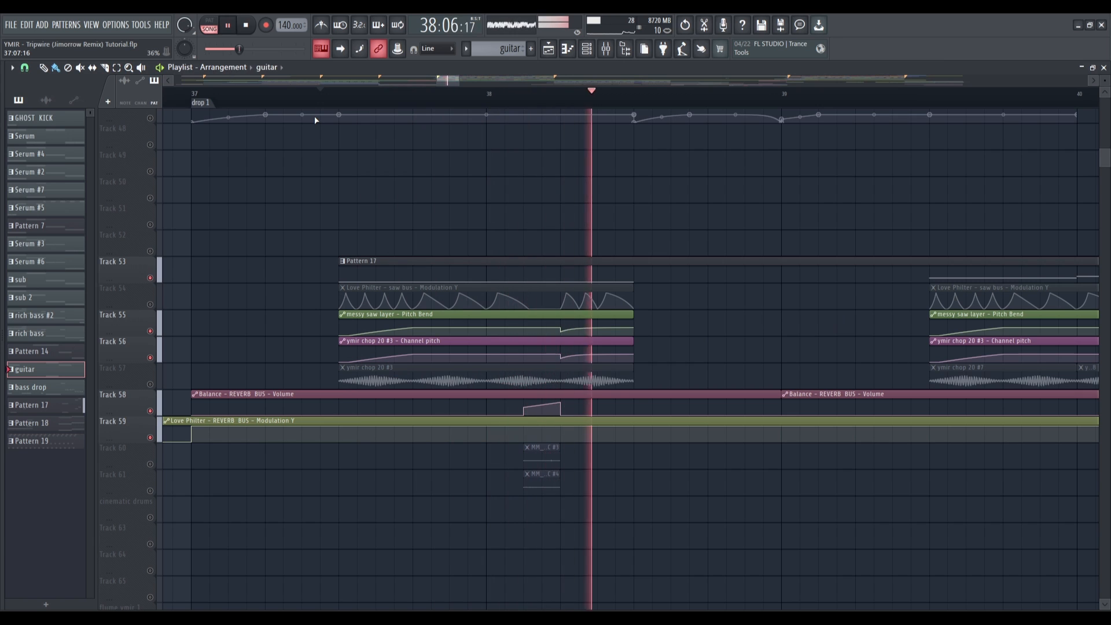
Step: Stop playback with the playhead returned to 37:07, and unmute the saw bus Love Philter automation on track 54
key(space)
click(245, 25)
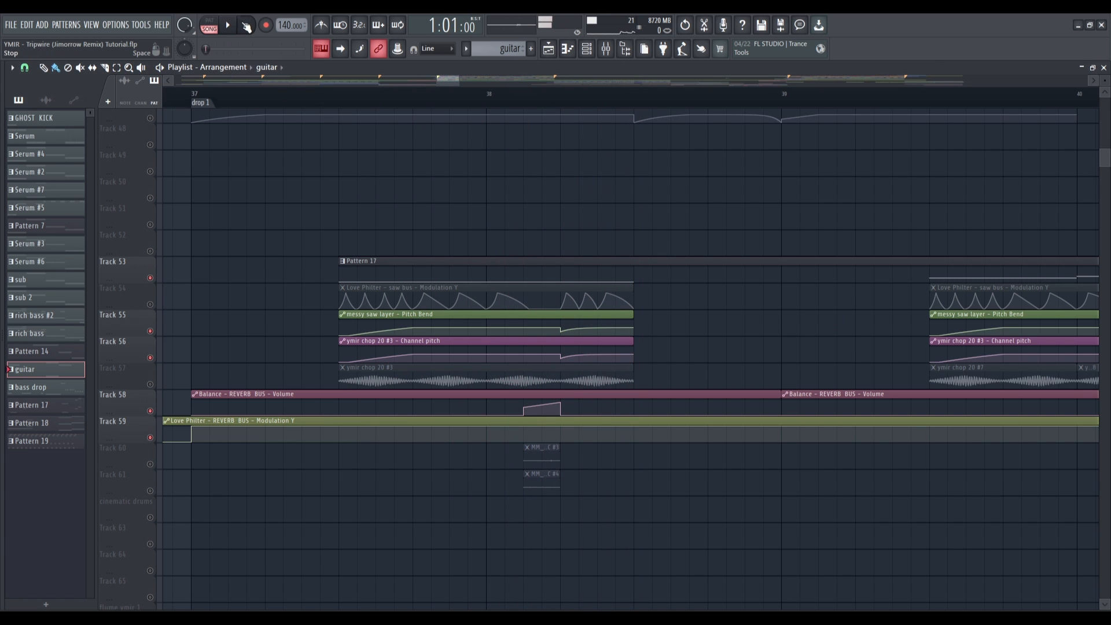
click(301, 93)
Step: Show Pattern 17's channels and inspect the Serum patches of messy saw layer and messy saw layer #2
click(586, 48)
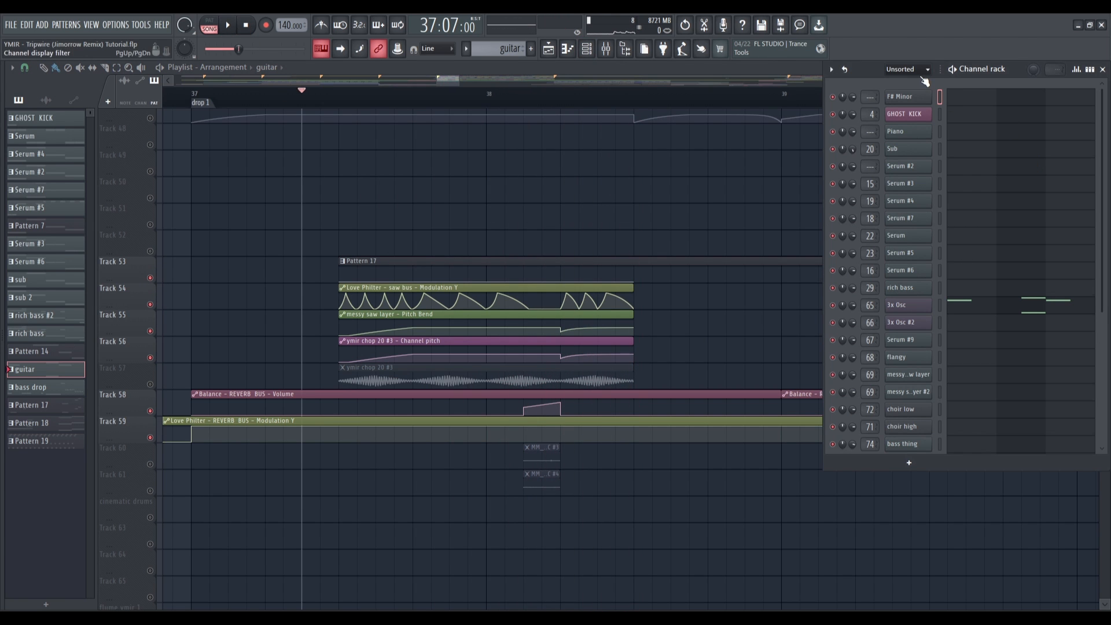
click(713, 260)
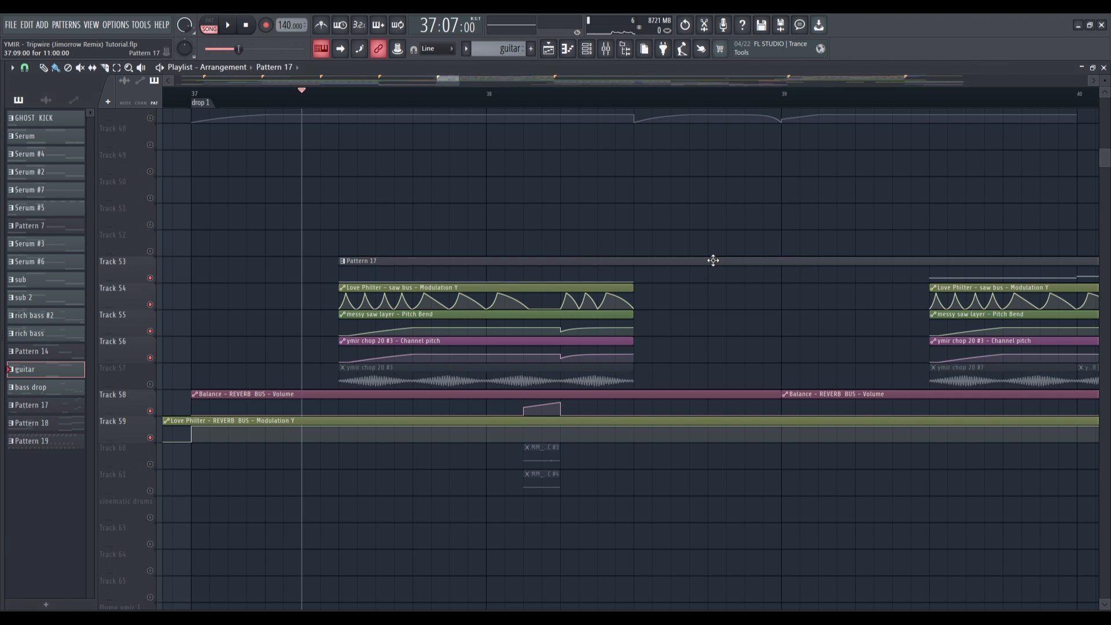
click(591, 51)
scroll(995, 427, down, 3)
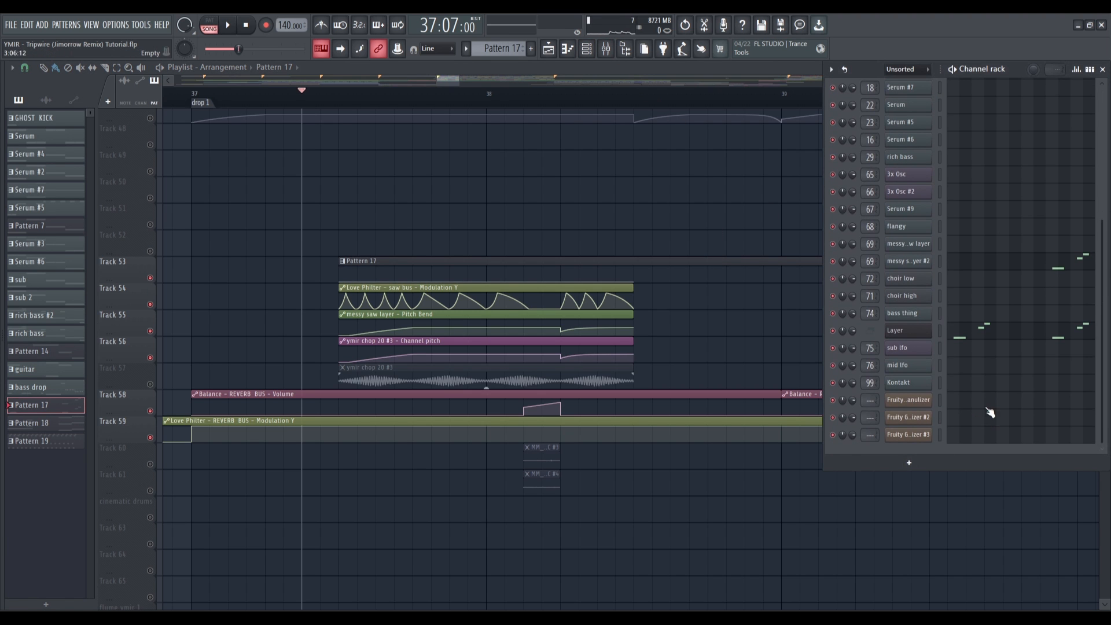
click(907, 245)
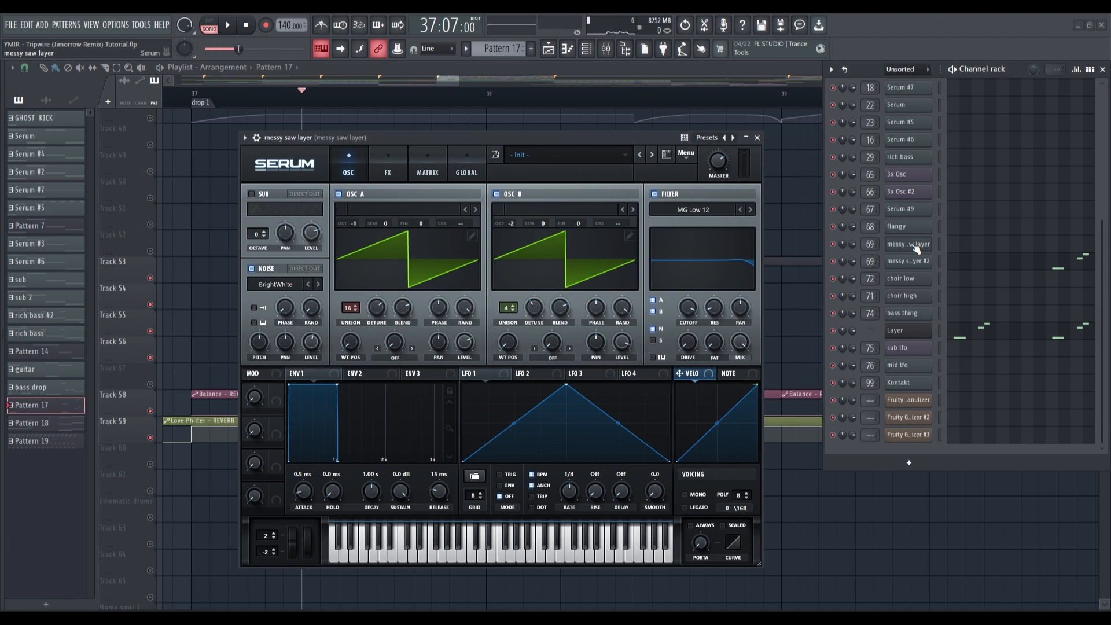
click(913, 245)
click(912, 263)
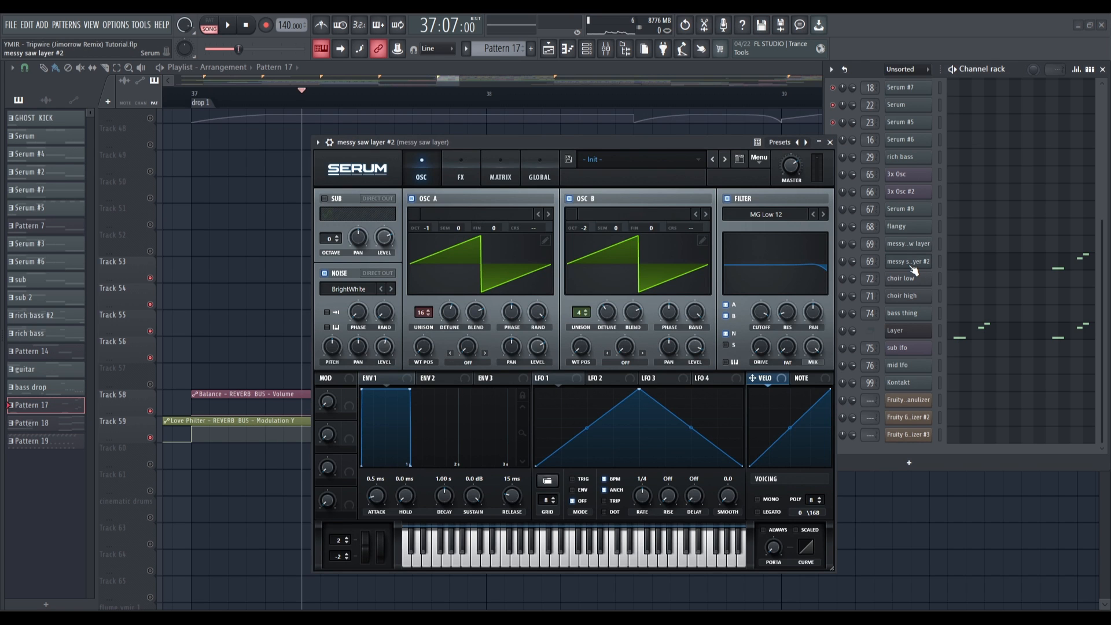
Step: Inspect the sampler settings of the choir low and choir high channels
click(914, 279)
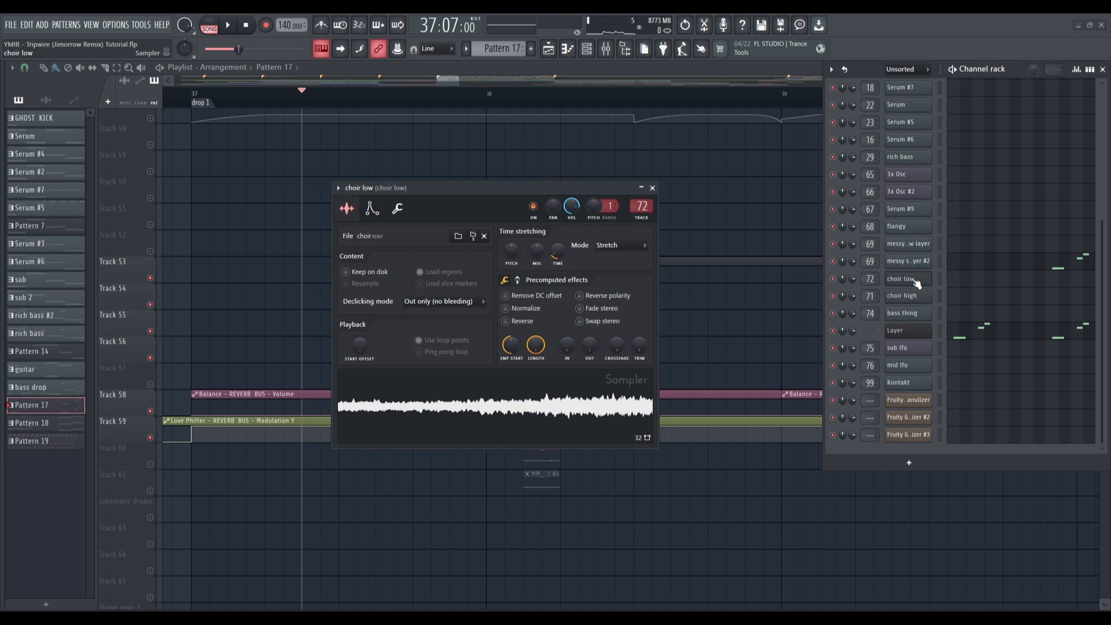
click(914, 279)
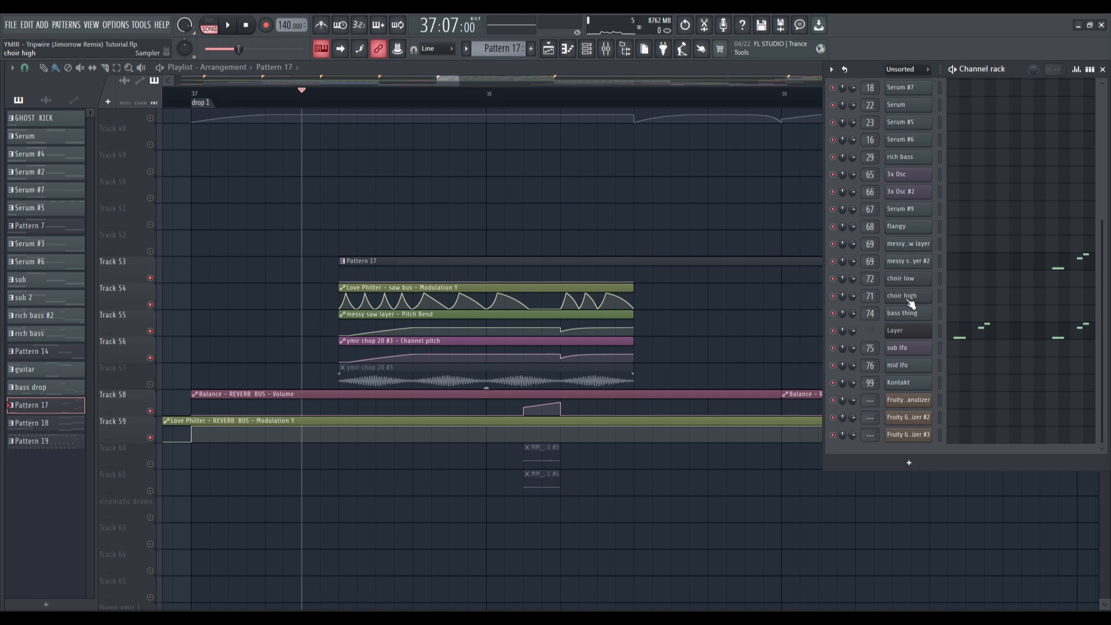
click(910, 297)
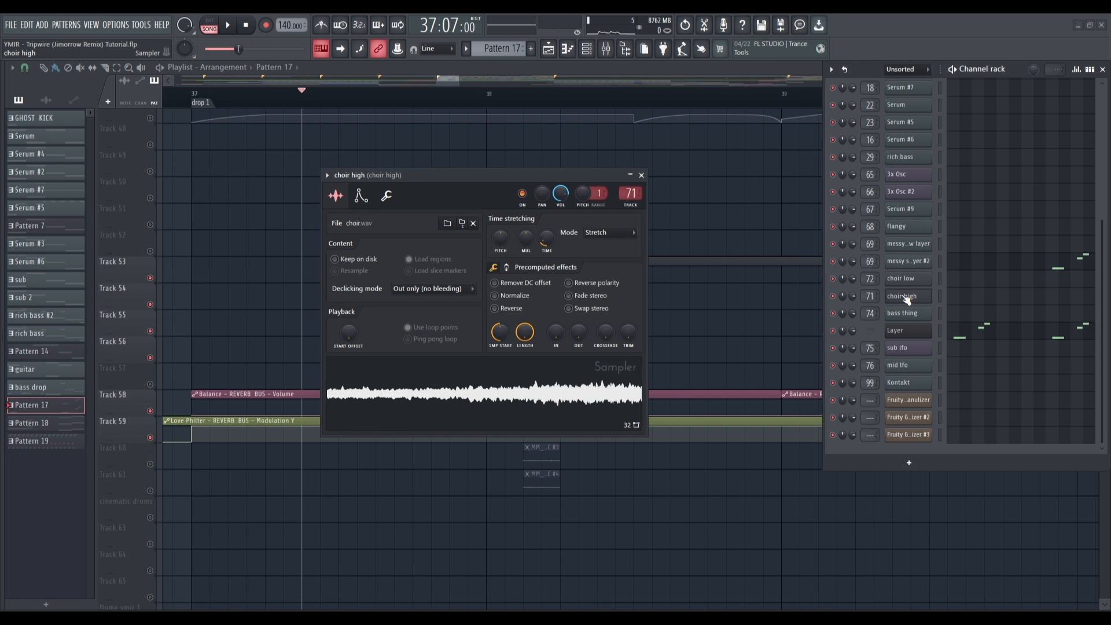
click(906, 296)
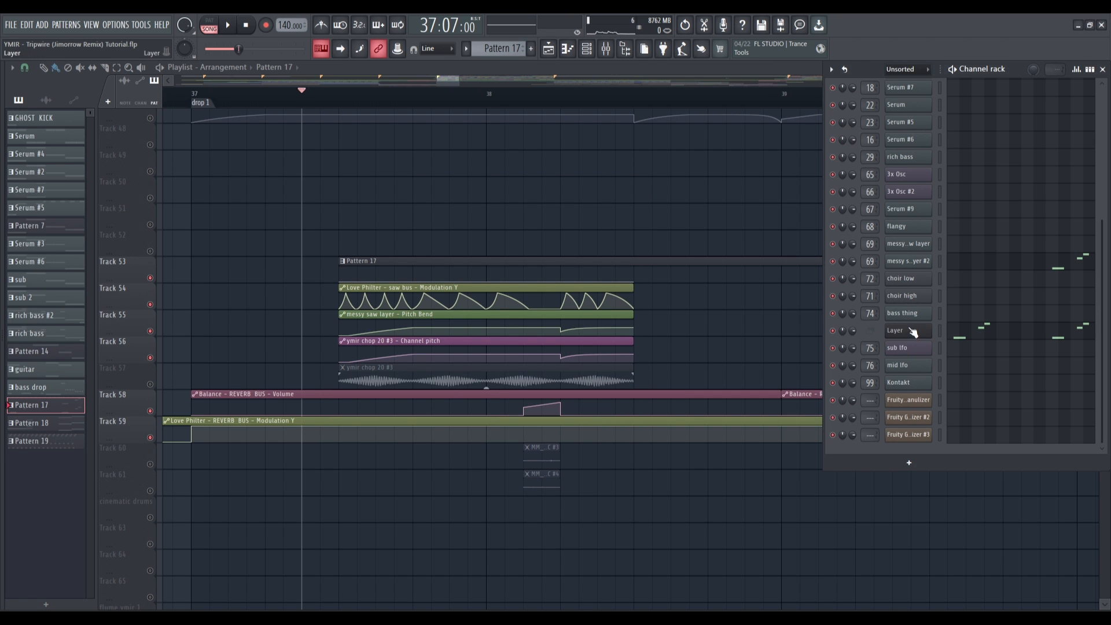
Step: Inspect the Serum patches of mid lfo and bass thing and the 3x Osc settings of sub lfo
click(900, 367)
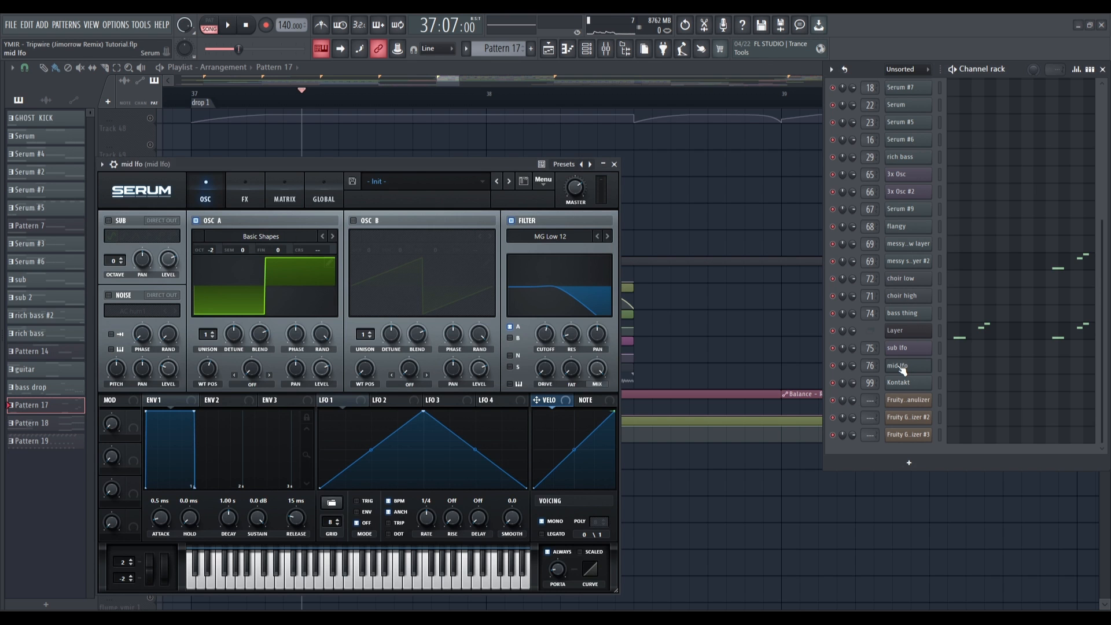
click(900, 367)
click(914, 316)
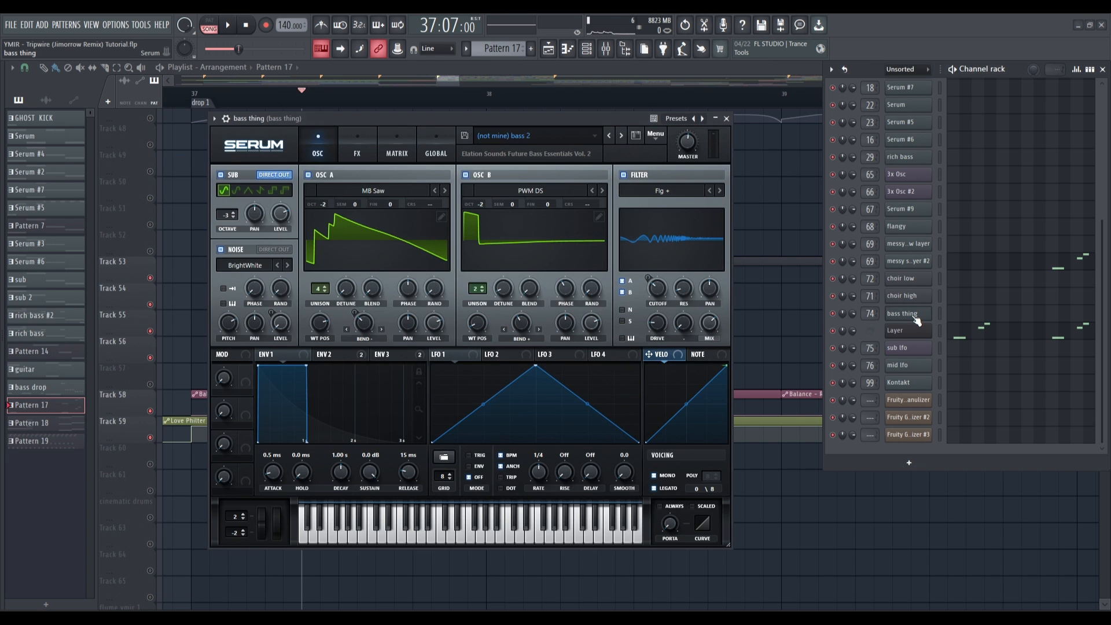
click(914, 314)
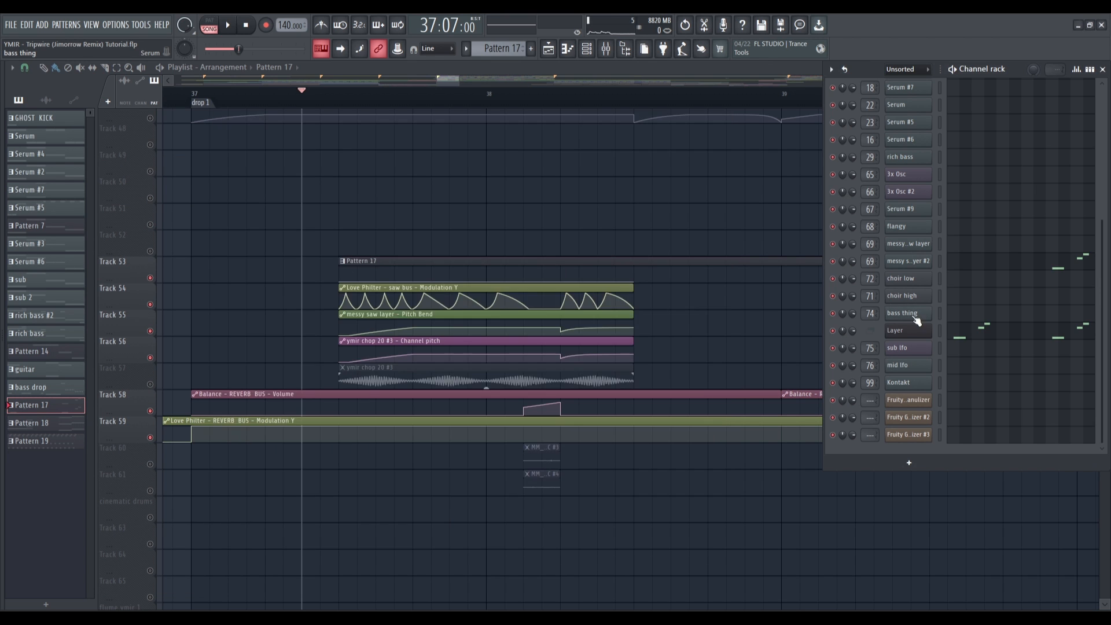
click(896, 350)
drag(466, 142, 499, 158)
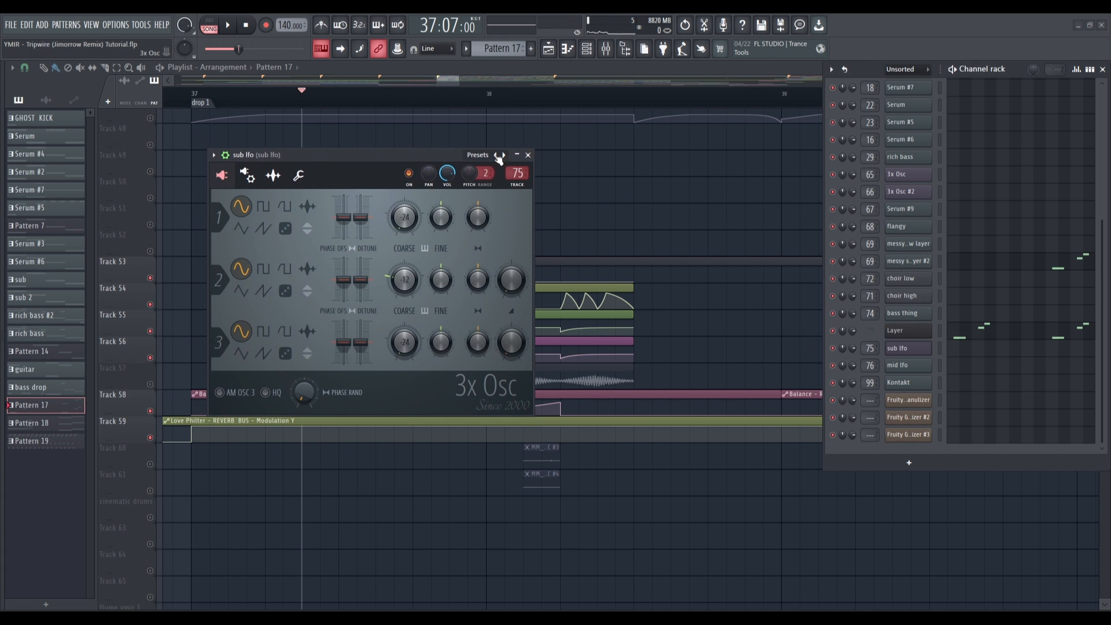
click(527, 155)
Step: Bring up the saw bus insert in the mixer and inspect the CamelCrusher in its effect chain
click(607, 52)
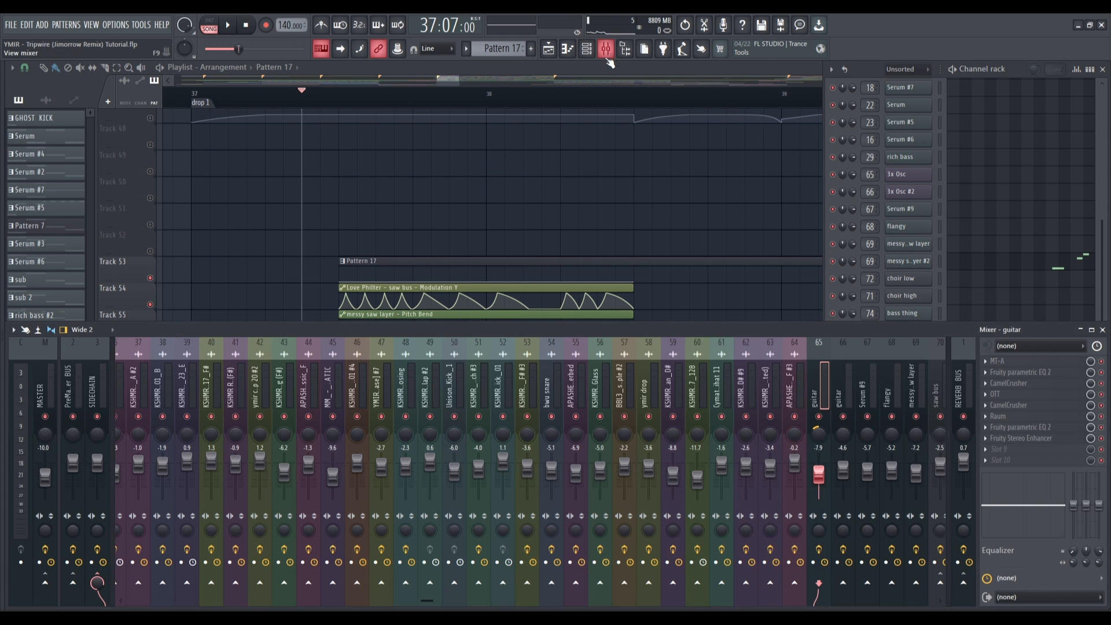
drag(427, 600, 556, 599)
click(575, 389)
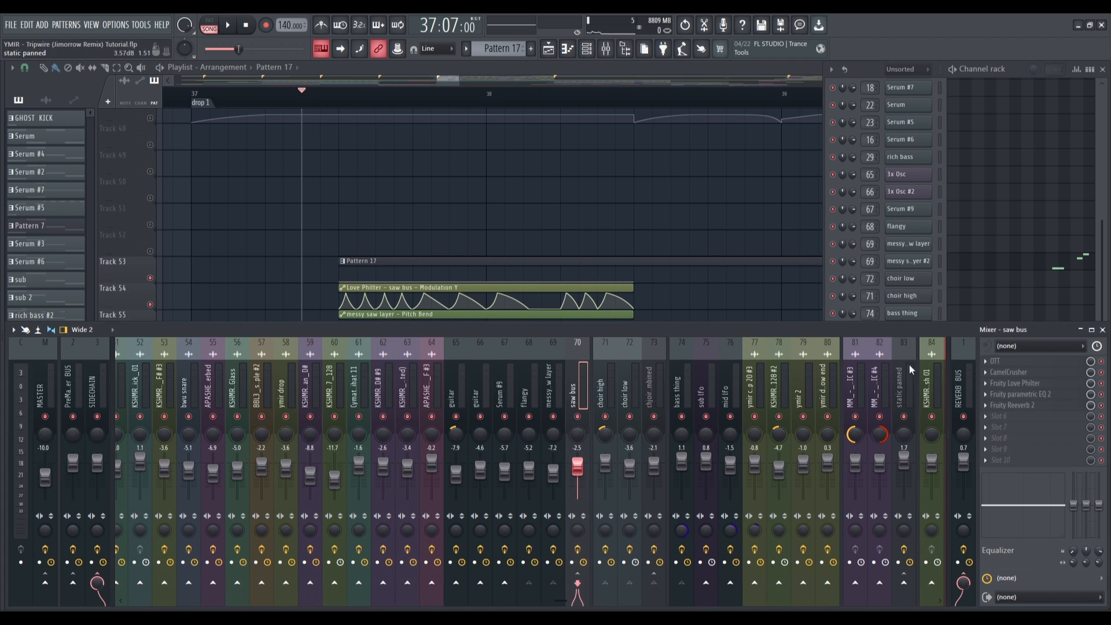
click(1022, 378)
click(1016, 376)
Step: Inspect the OTT settings on the messy saw layer insert and the chjoir combined insert
click(555, 401)
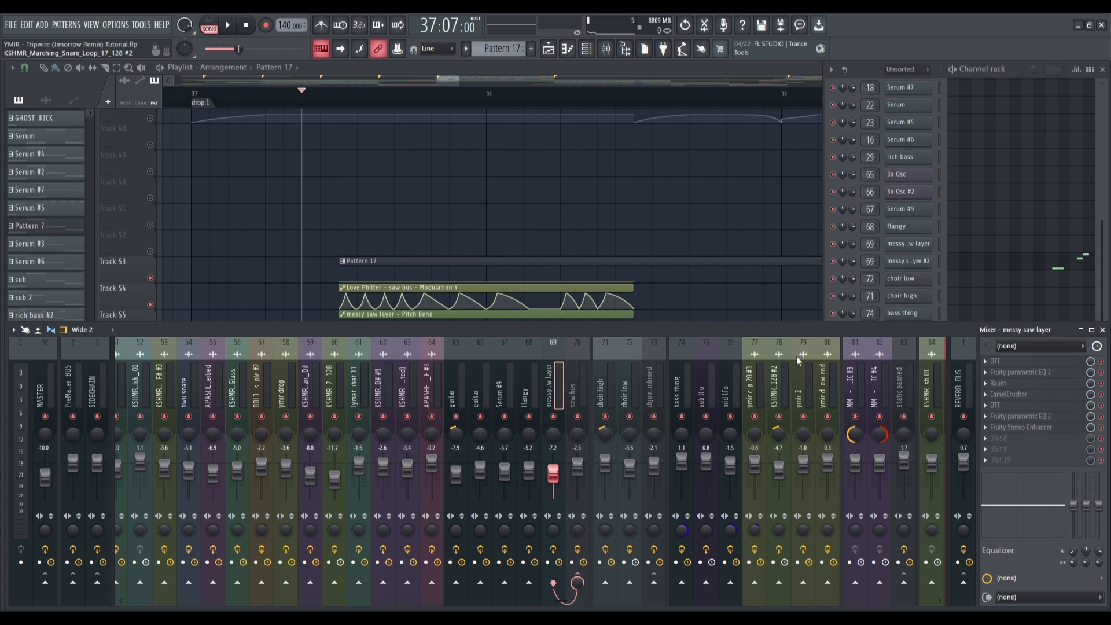
click(1003, 363)
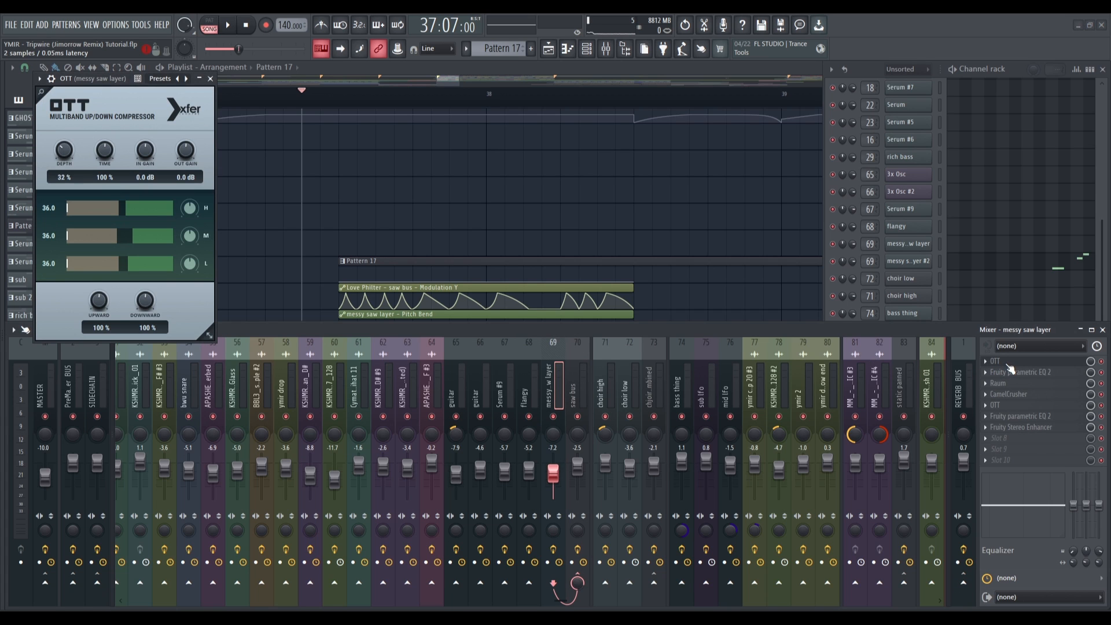
click(1007, 365)
click(655, 392)
click(1001, 362)
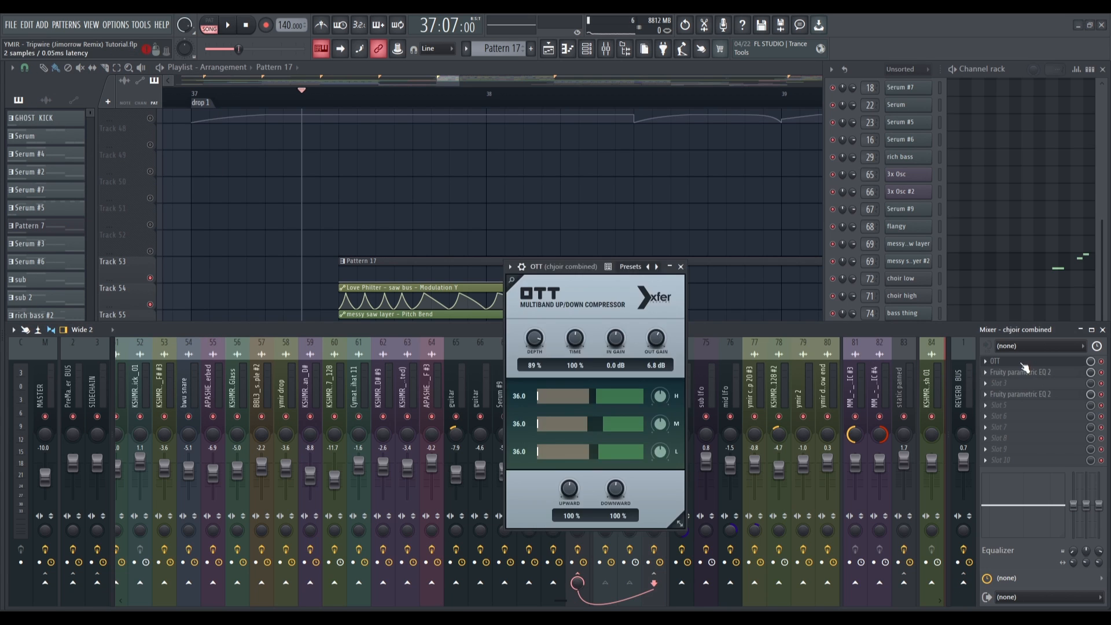
click(1022, 367)
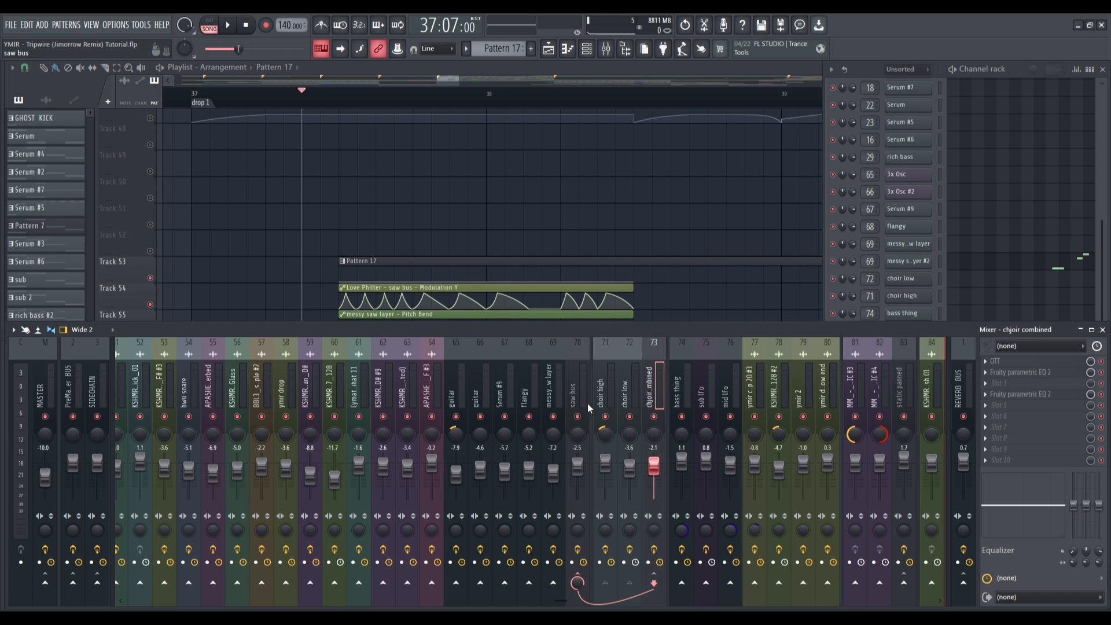
Step: Inspect the Vinyl effect on the choir high insert, and close the plugin and the mixer
click(606, 399)
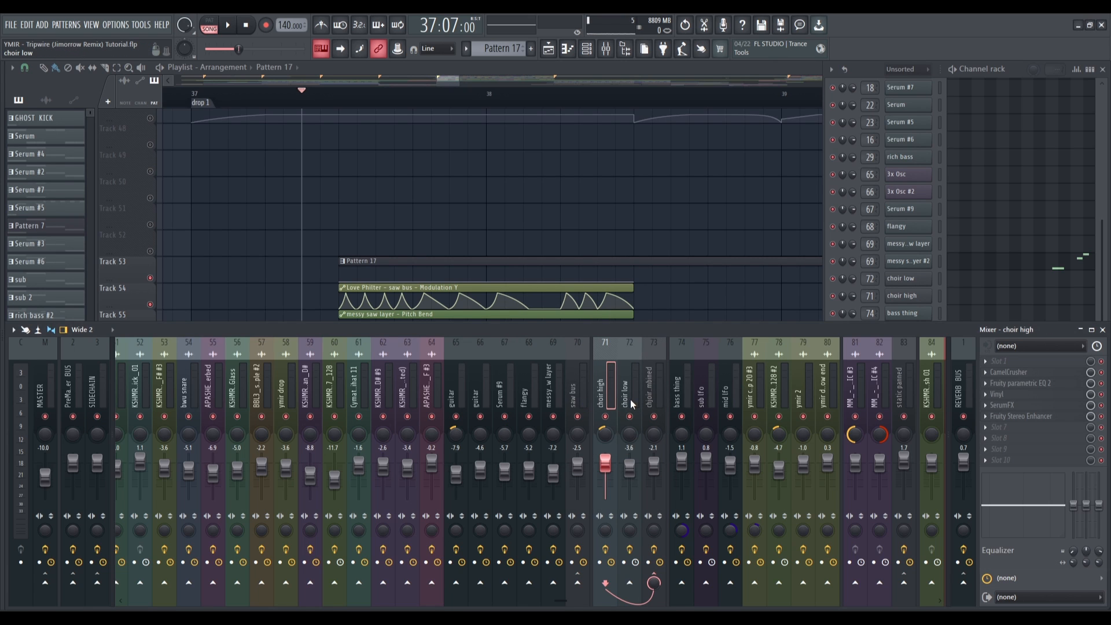
click(1004, 399)
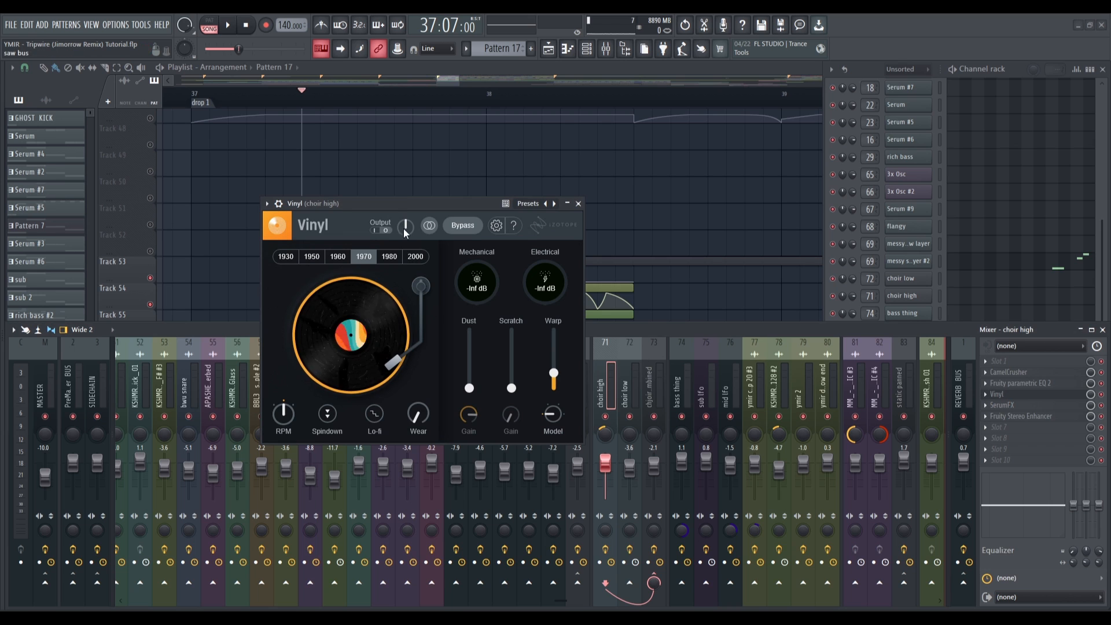
drag(389, 203, 494, 193)
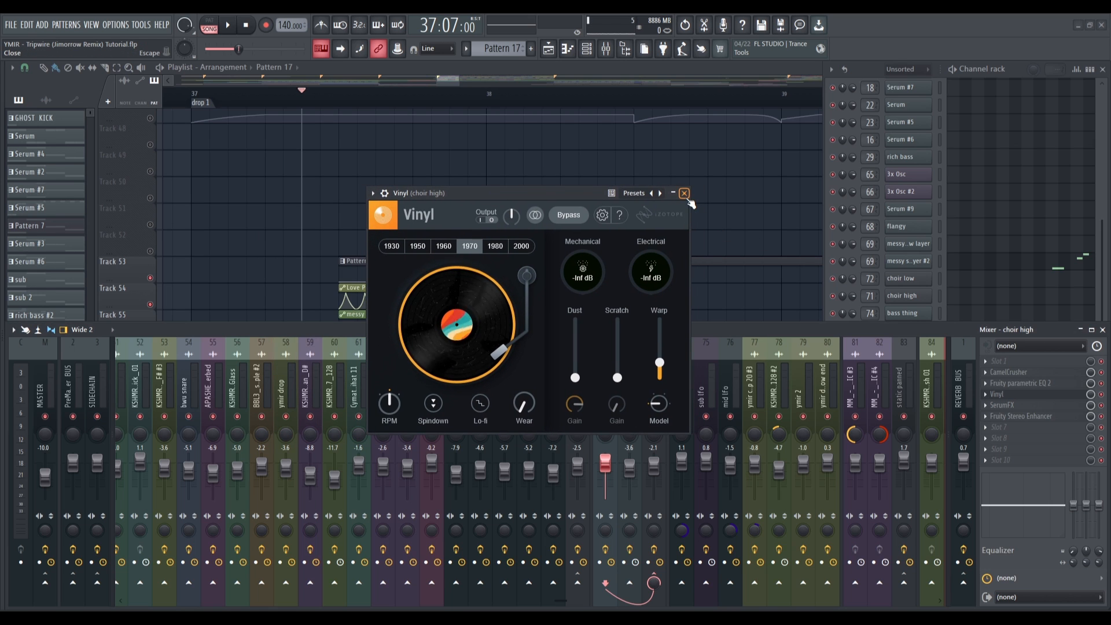
click(683, 193)
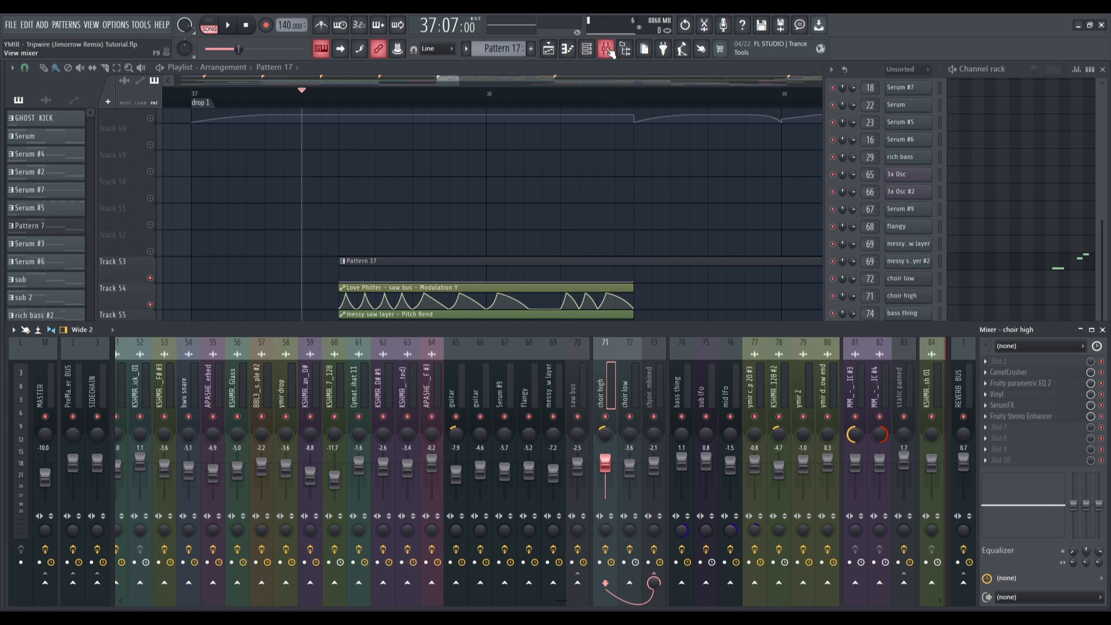
click(607, 51)
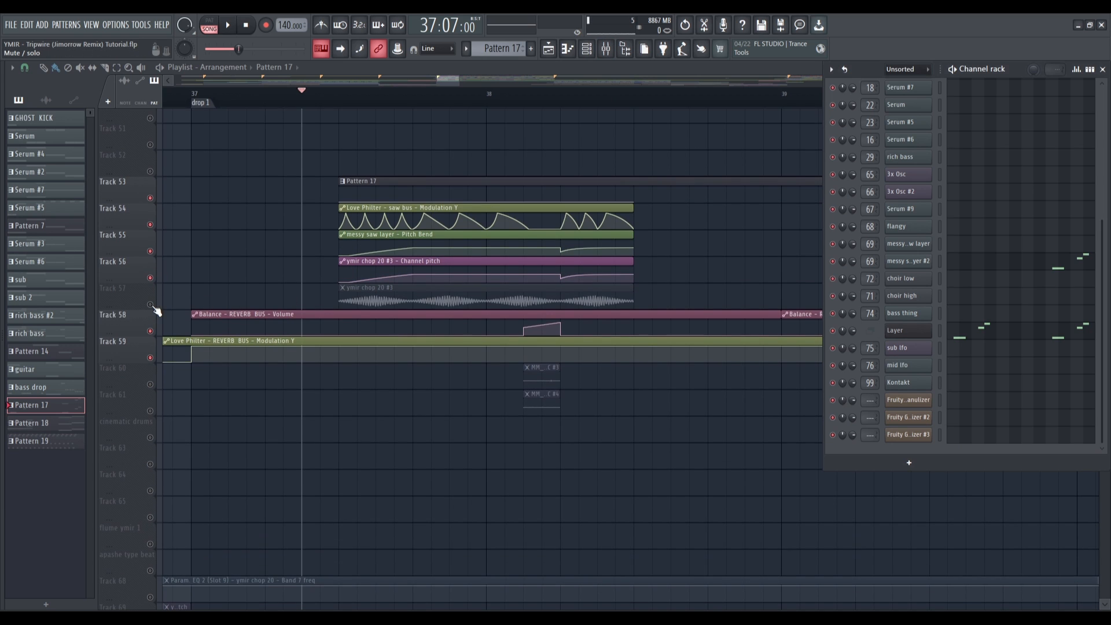
Step: Solo the ymir chop clips on track 57 with the Love Philter automation on track 54, and audition them
right_click(150, 304)
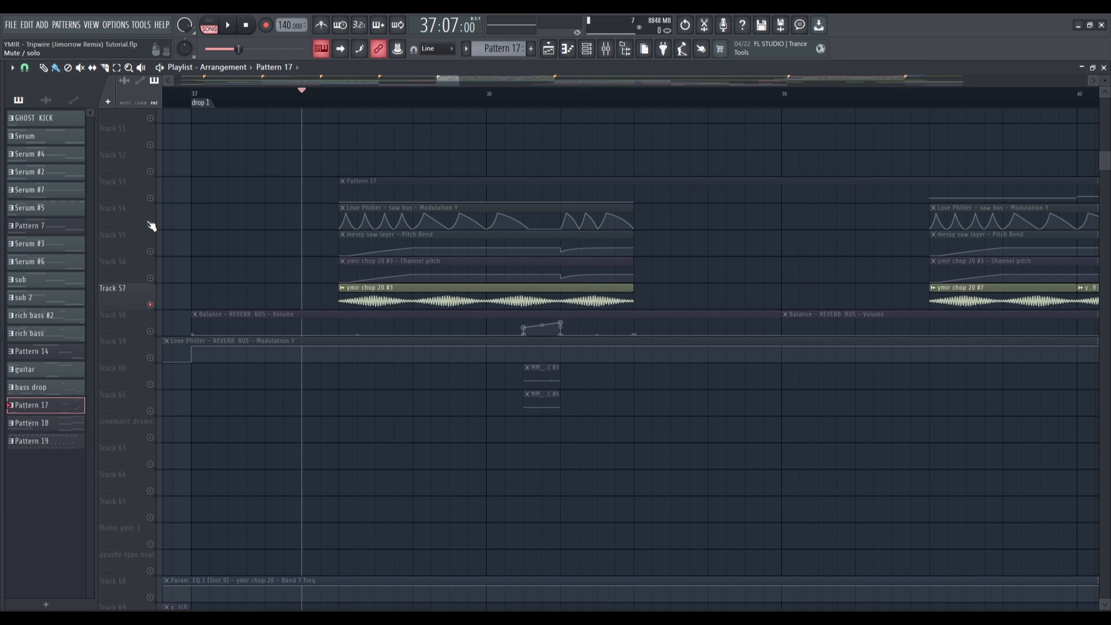
click(150, 225)
key(space)
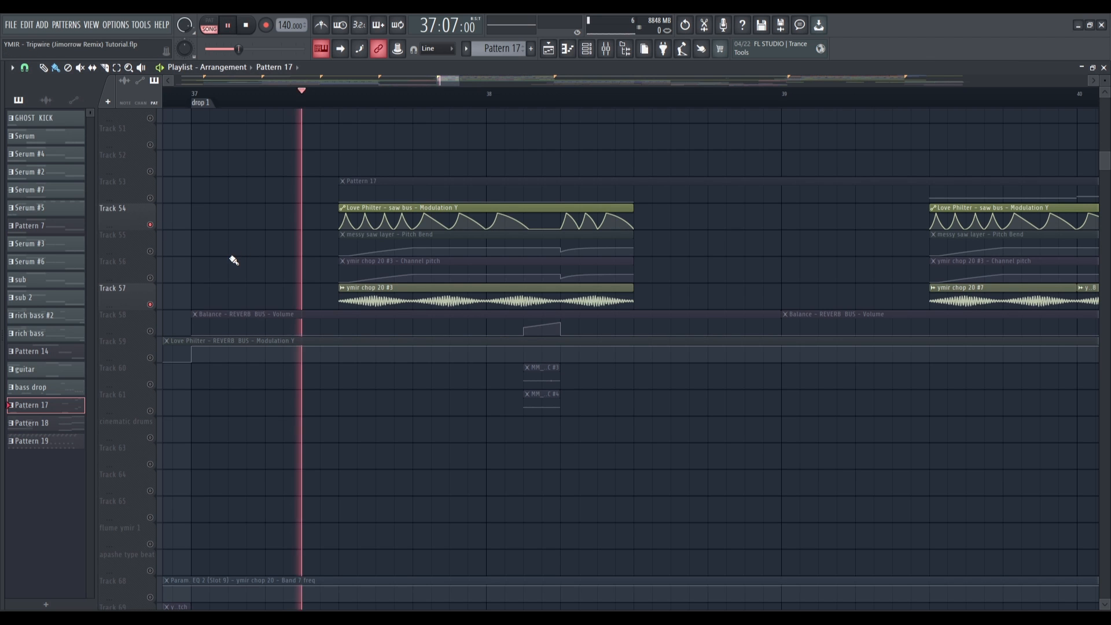
key(space)
Step: Unmute the pitch automation on tracks 55 and 56 and audition the ymir chop again from 37:07
click(150, 278)
click(151, 251)
key(space)
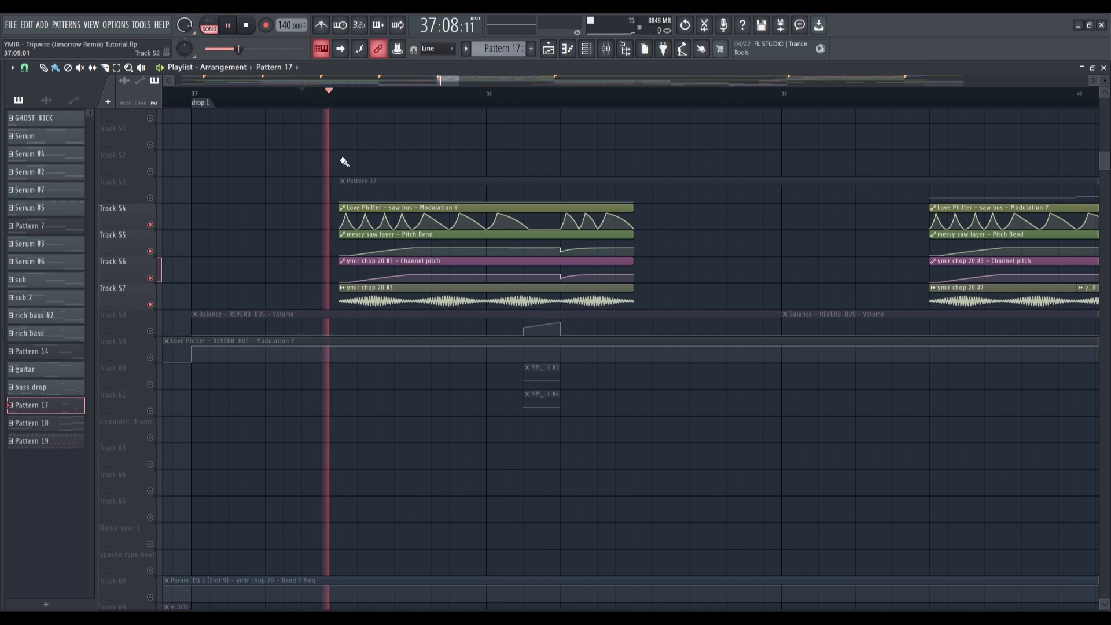
key(space)
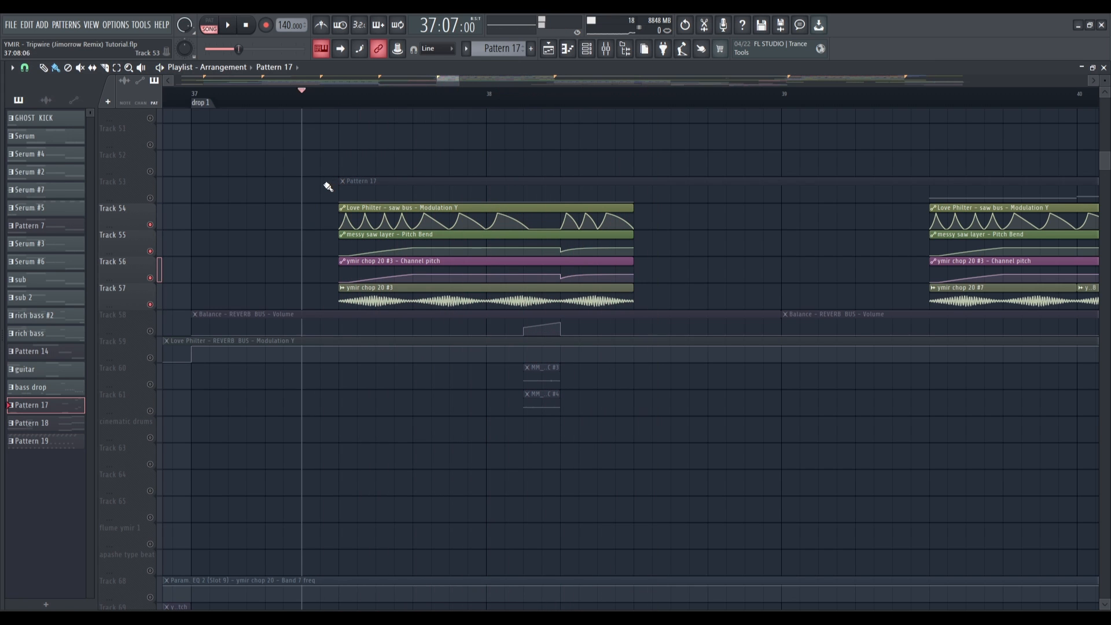
Step: Unmute Pattern 17 on track 53 and the REVERB BUS automation on tracks 58 and 59, and audition the combined layers from 37:07
click(313, 102)
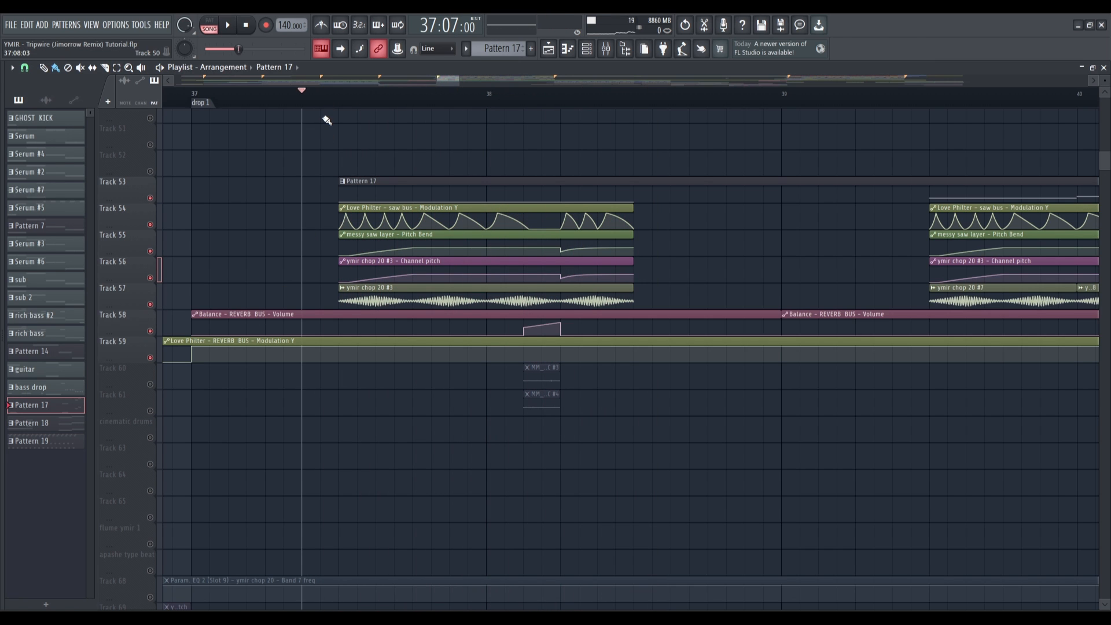
key(space)
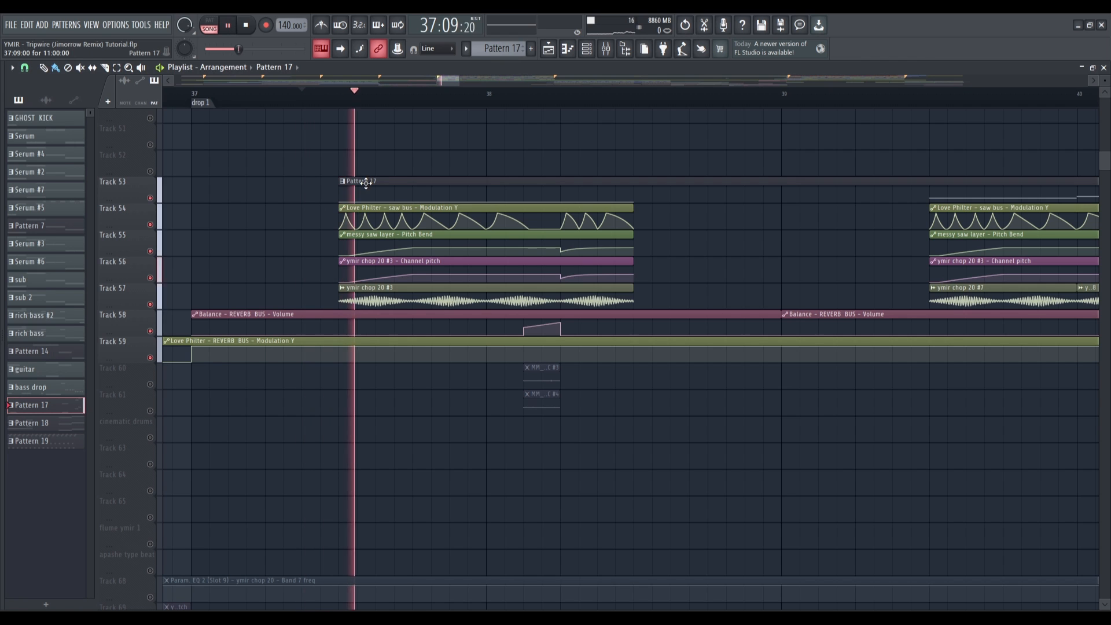
key(space)
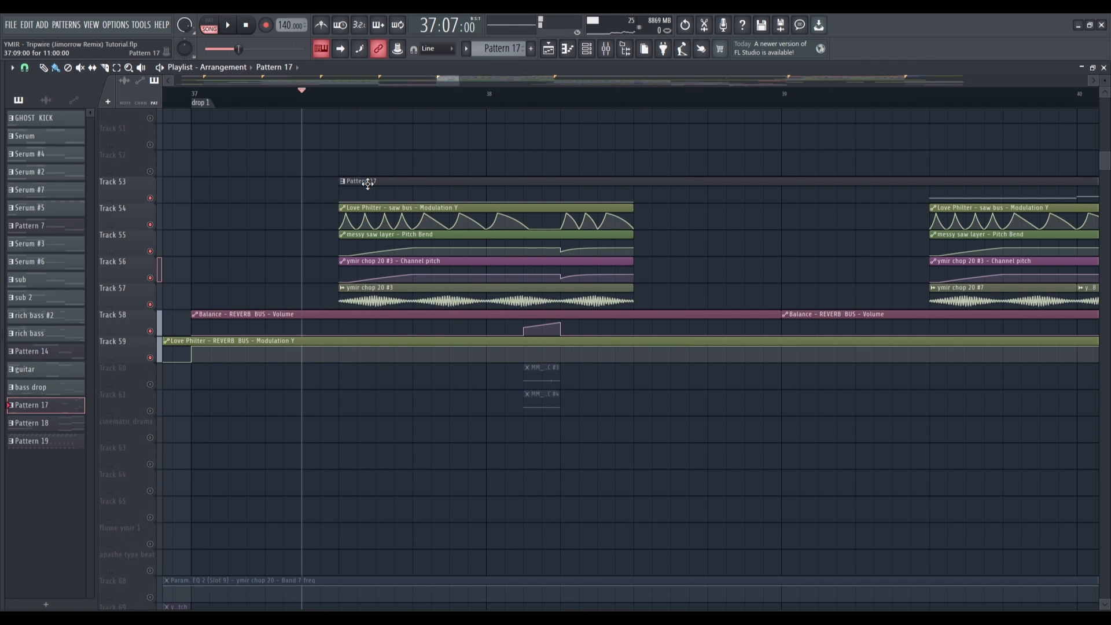
Step: Isolate the short MM clips on tracks 60 and 61 together with the REVERB BUS automation on tracks 58 and 59
ctrl+click(150, 384)
click(150, 358)
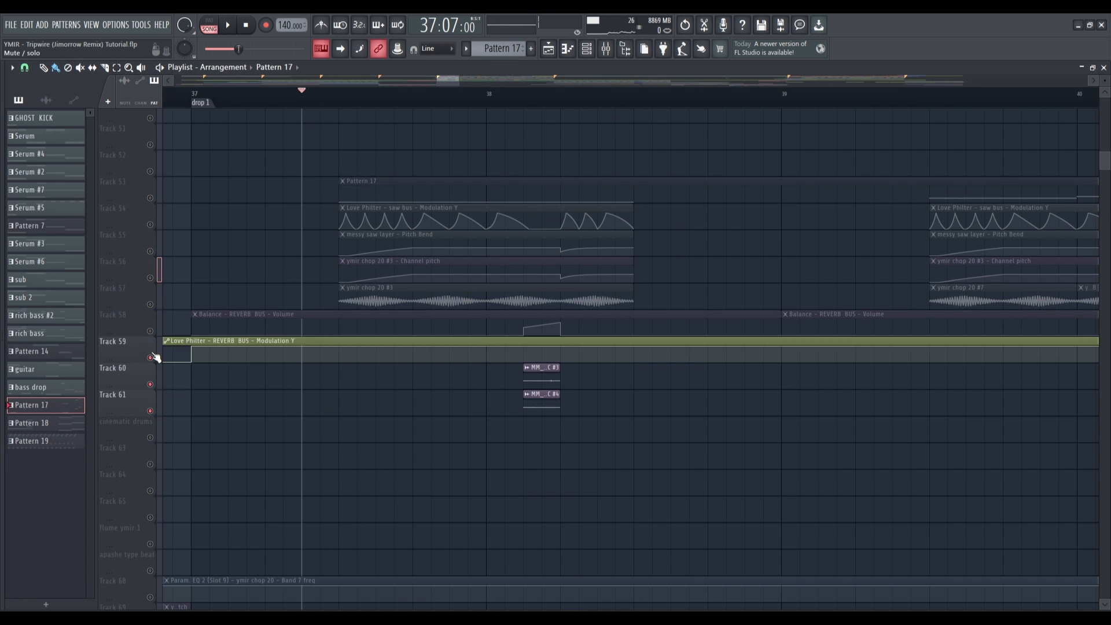
click(150, 331)
Step: Audition the isolated MM clips from bar 38, and move the playhead back to just before that bar
click(487, 94)
key(space)
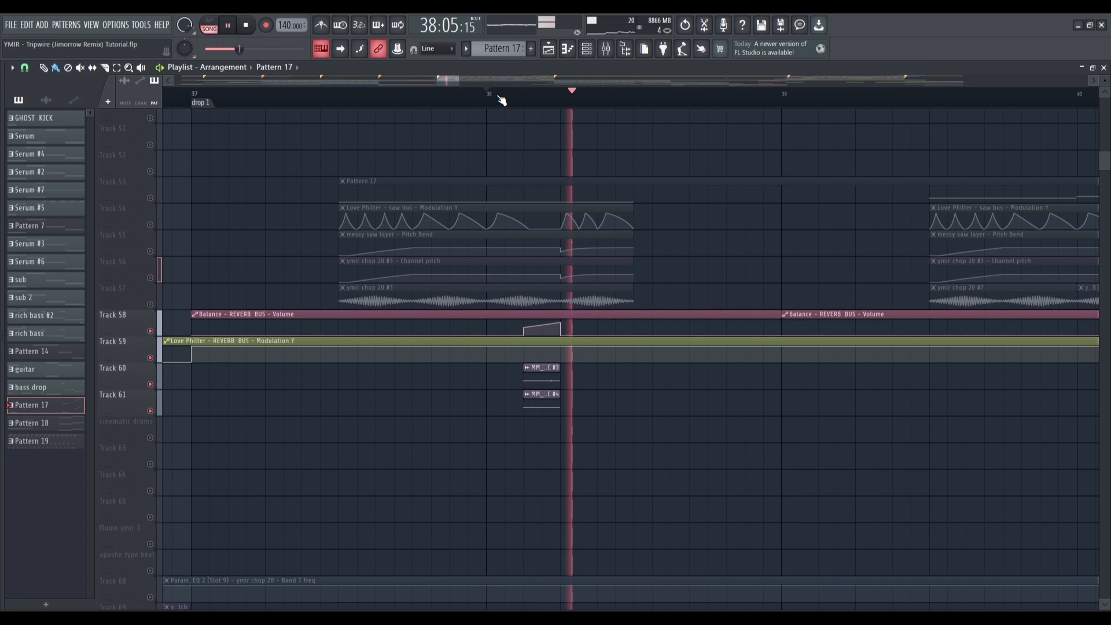
click(455, 93)
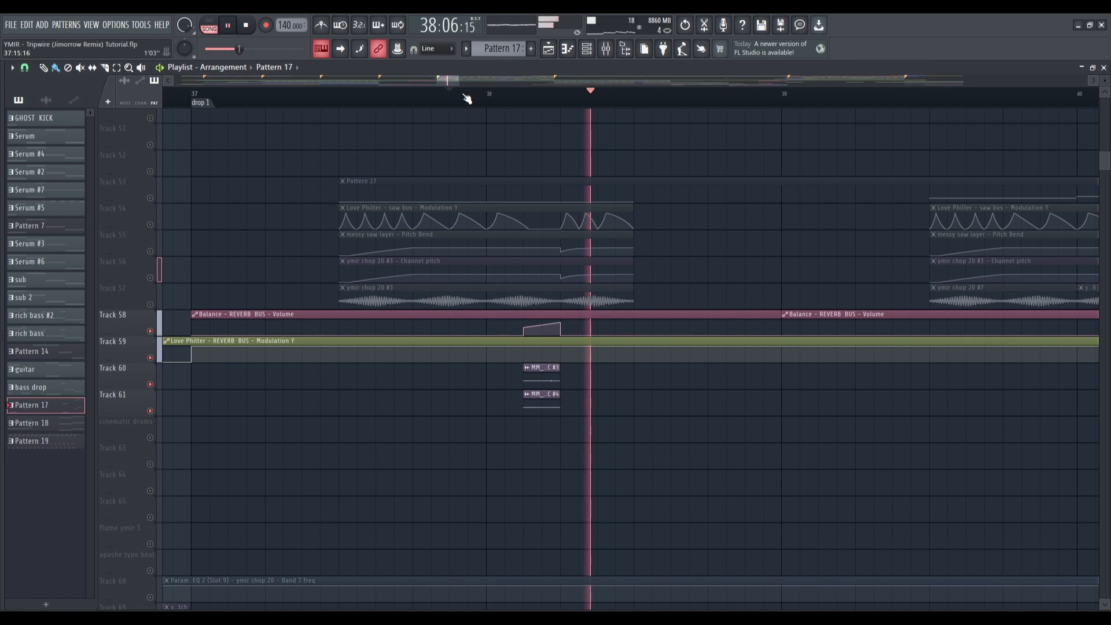
Step: Unmute tracks 53 to 57 alongside the REVERB BUS automation and MM clips, and audition the combined layers from 37:08
key(space)
drag(155, 306, 226, 156)
click(321, 93)
key(space)
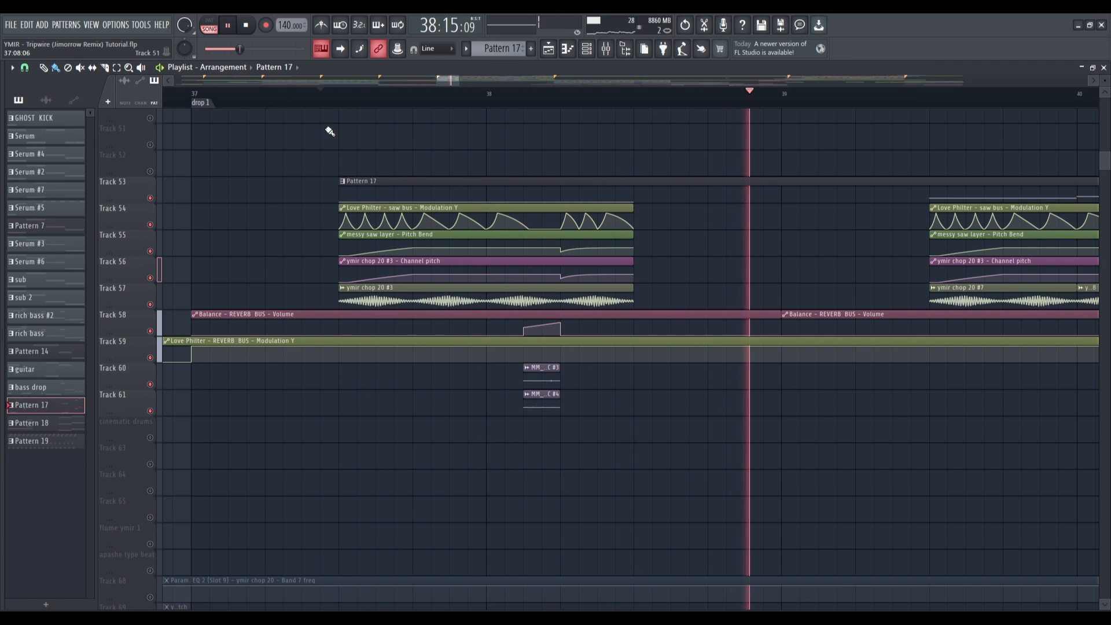
scroll(329, 131, down, 5)
scroll(674, 257, up, 6)
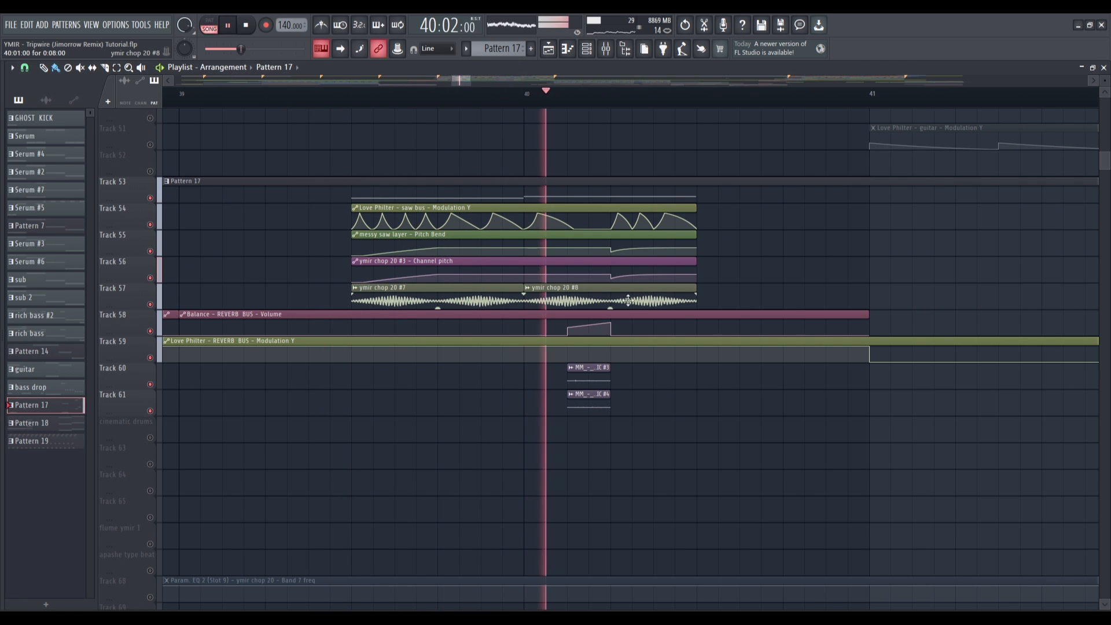
key(space)
Step: Unmute all playlist tracks and look over the whole drop arrangement up to the first tracks
scroll(623, 312, down, 5)
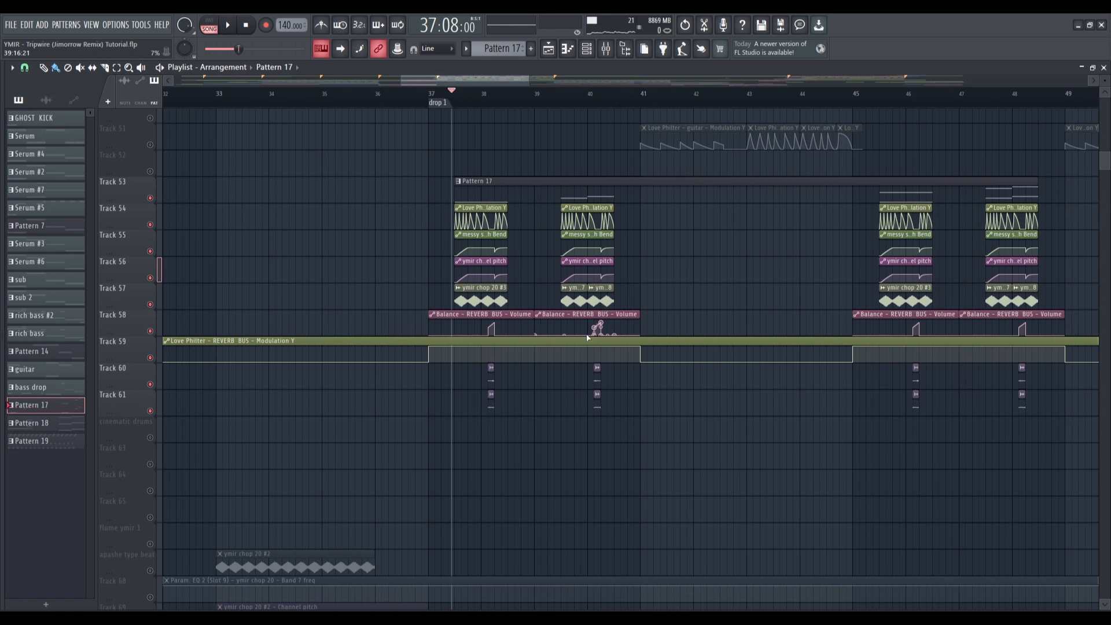
scroll(829, 298, right, 3)
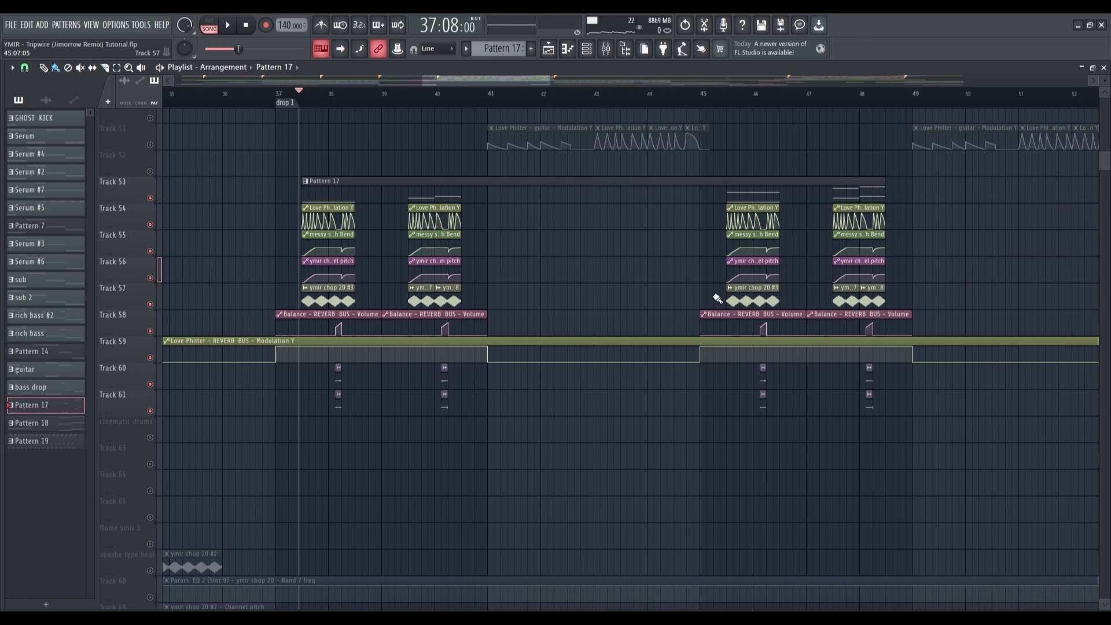
scroll(405, 332, down, 4)
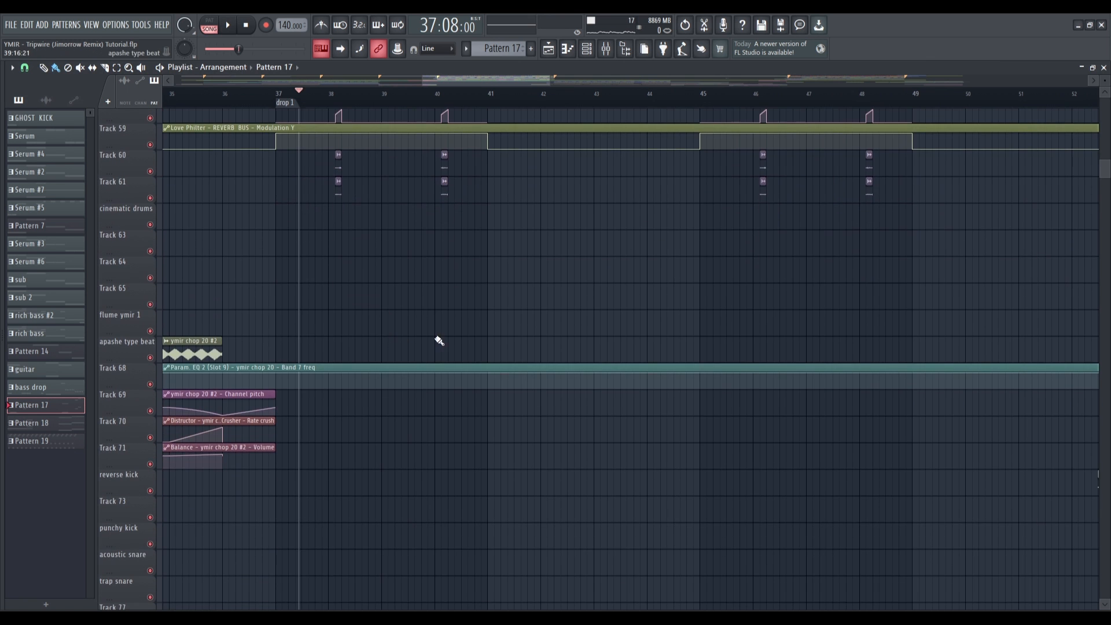
scroll(584, 293, down, 5)
scroll(331, 322, up, 20)
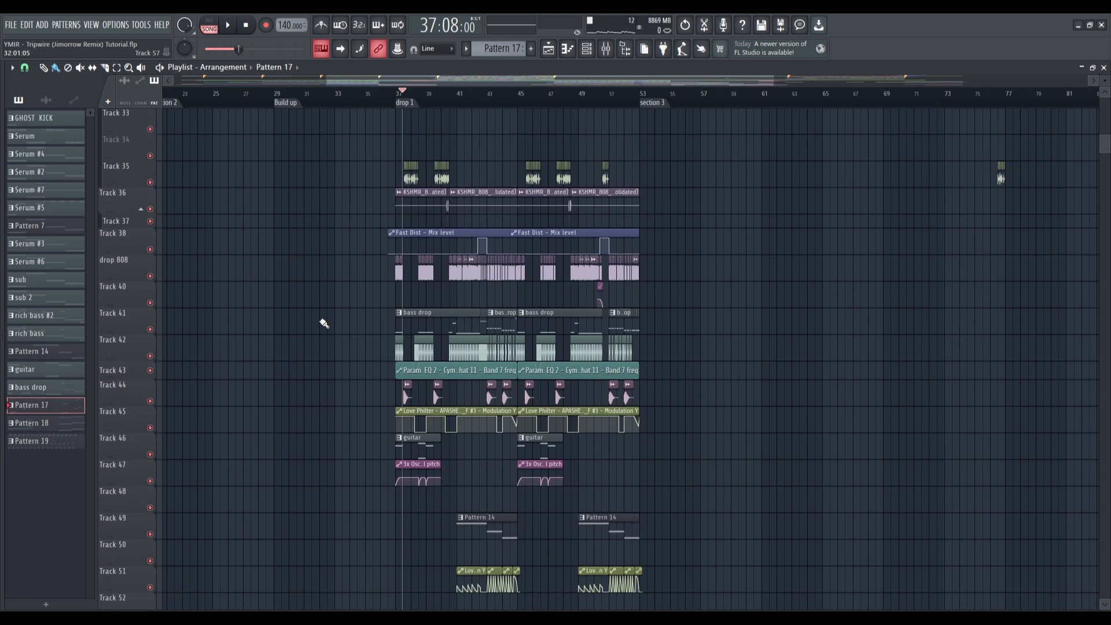
scroll(339, 325, up, 9)
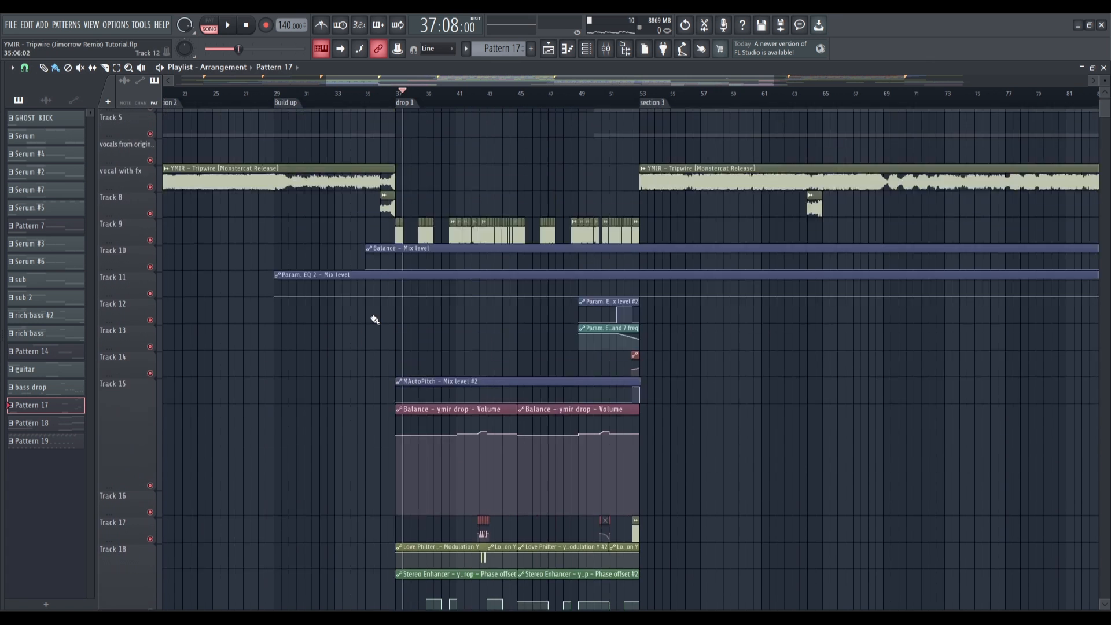
scroll(409, 255, up, 5)
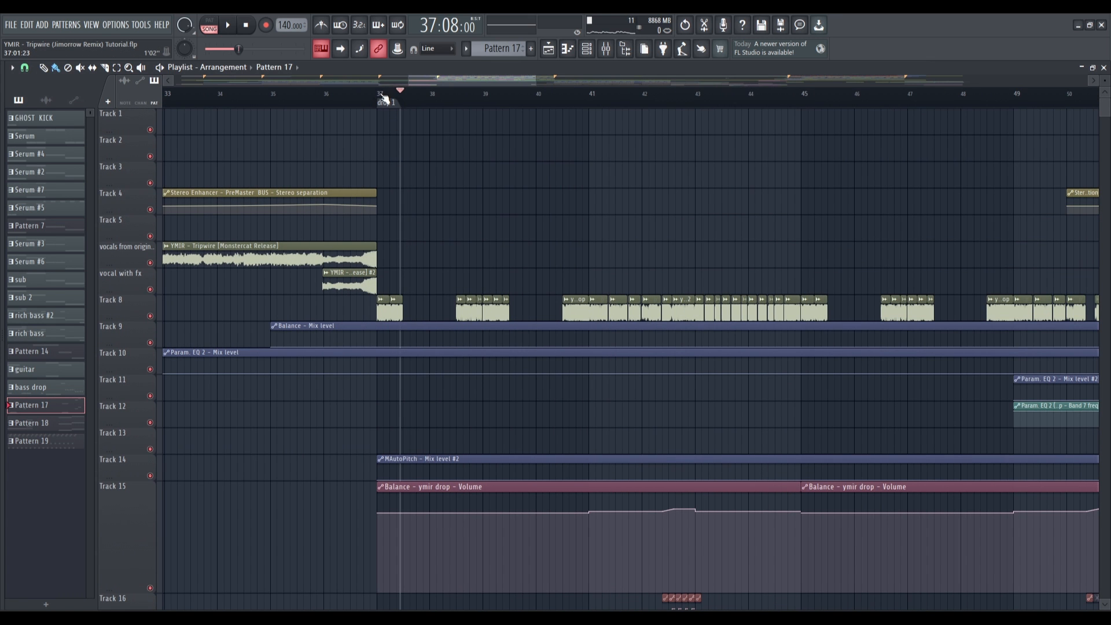
Step: Select the drop 1 range from bar 37 to bar 53, mute track 8, and play the full drop from its start
drag(382, 94, 960, 231)
scroll(806, 340, down, 2)
scroll(805, 339, up, 1)
ctrl+click(554, 232)
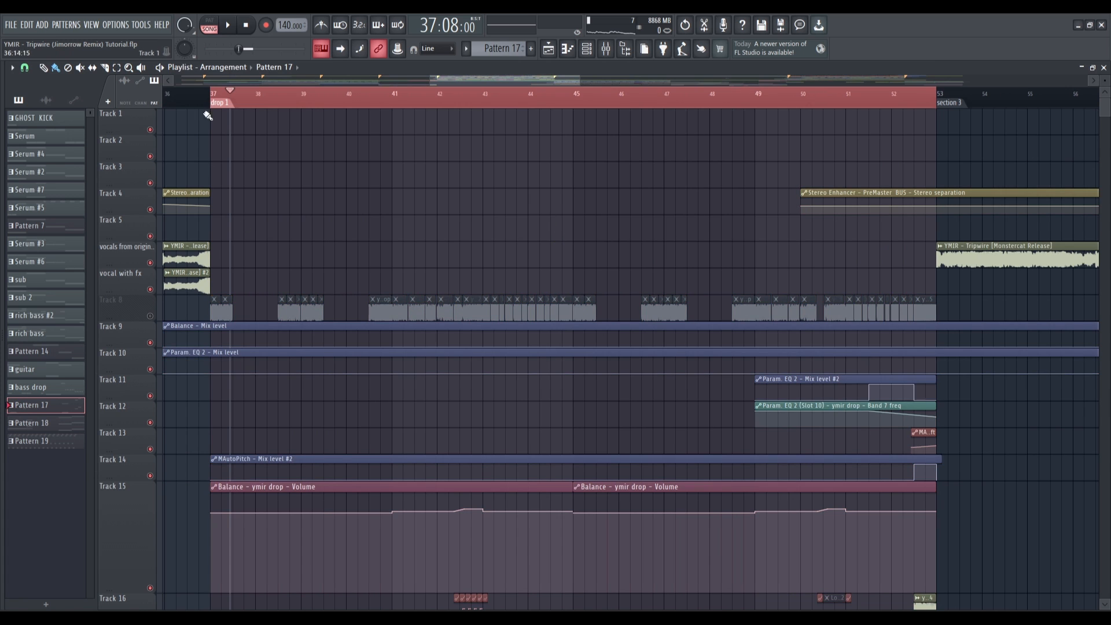
click(214, 93)
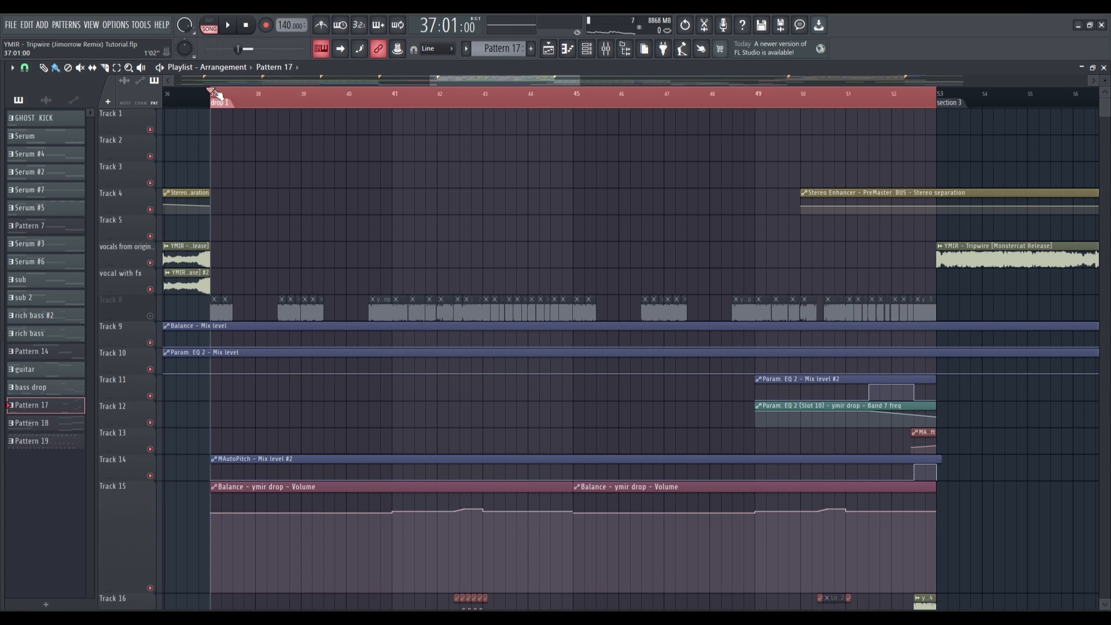
key(space)
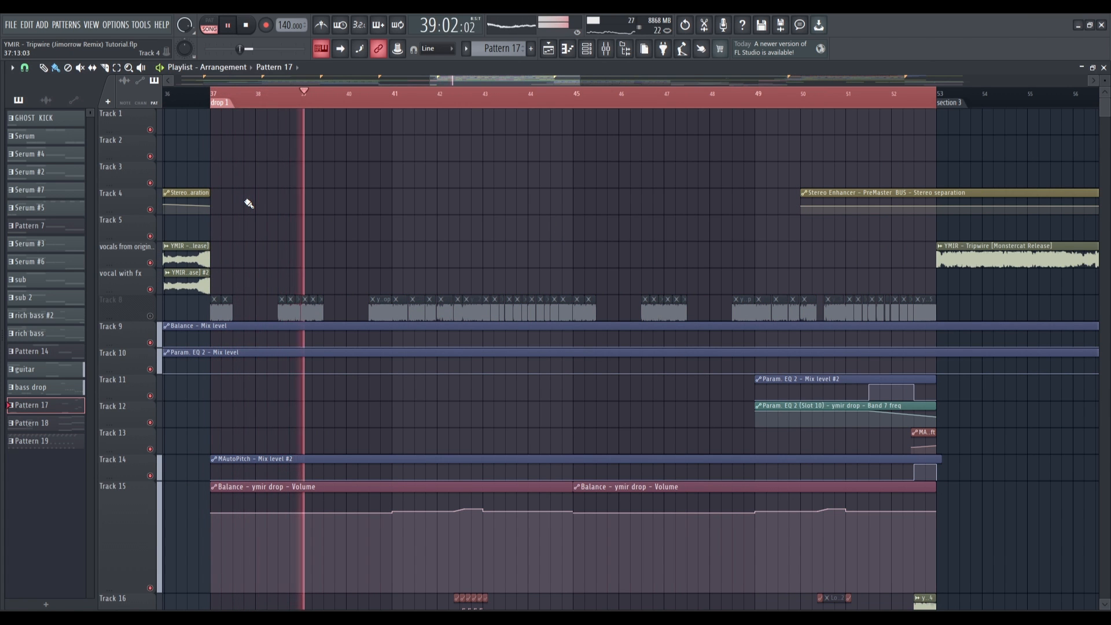
scroll(256, 207, down, 6)
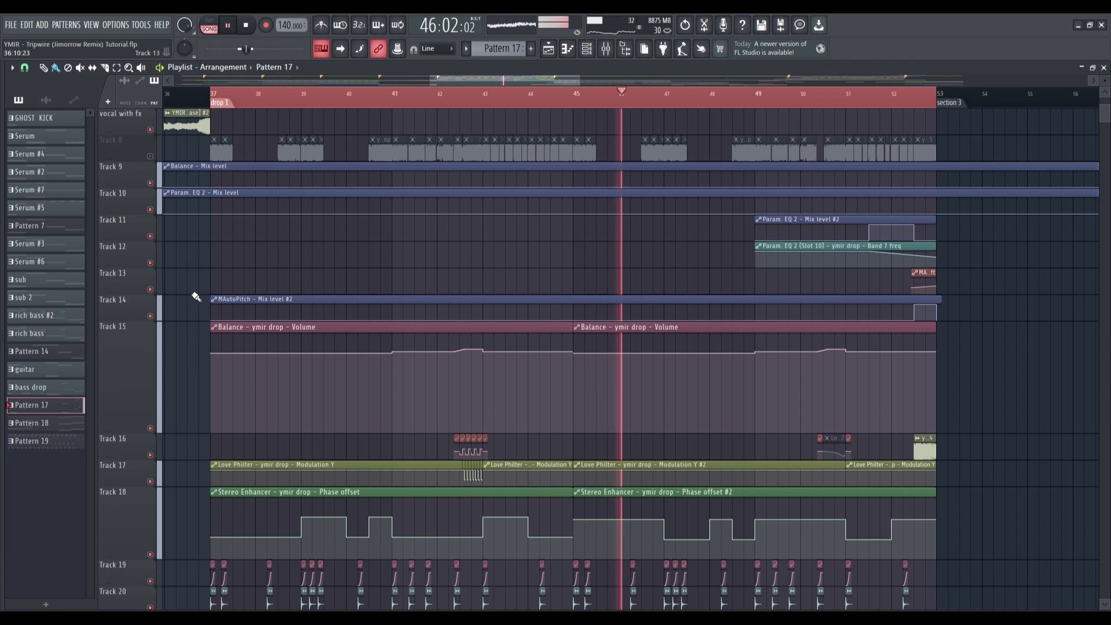
scroll(197, 312, down, 10)
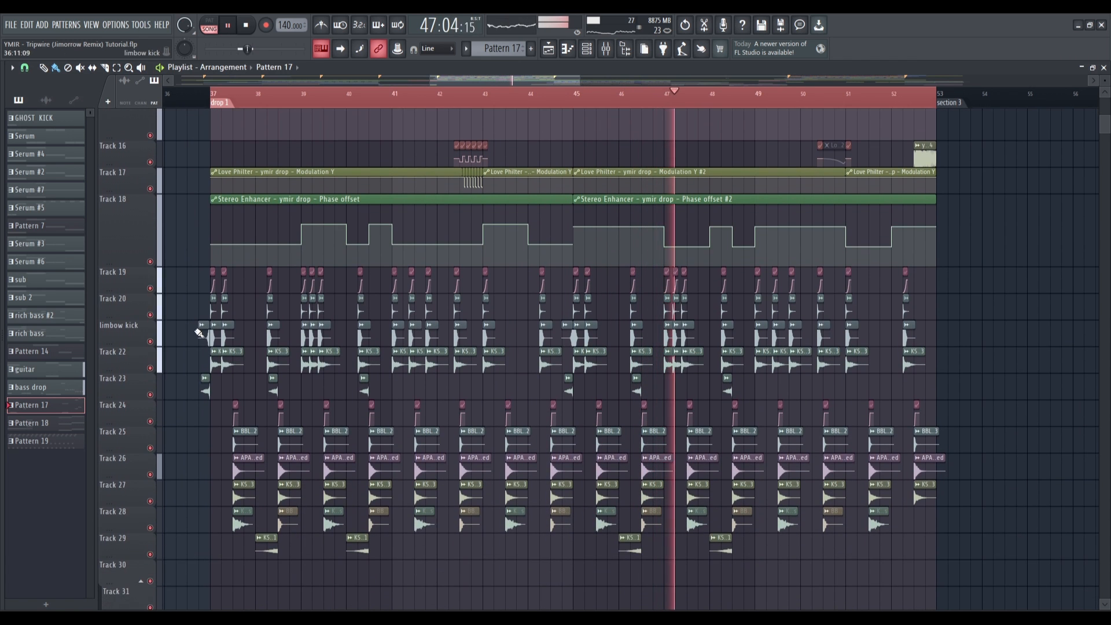
scroll(203, 393, down, 1)
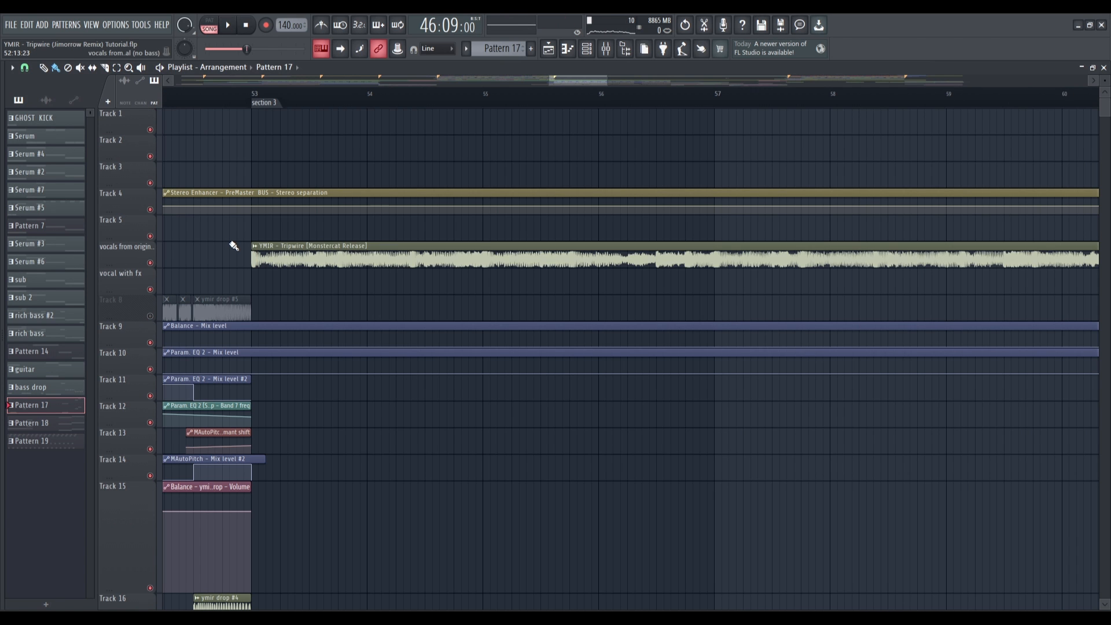
Step: Isolate the original vocals track and audition it from the start of section 3 at bar 53
scroll(226, 251, down, 1)
scroll(168, 255, up, 1)
right_click(150, 263)
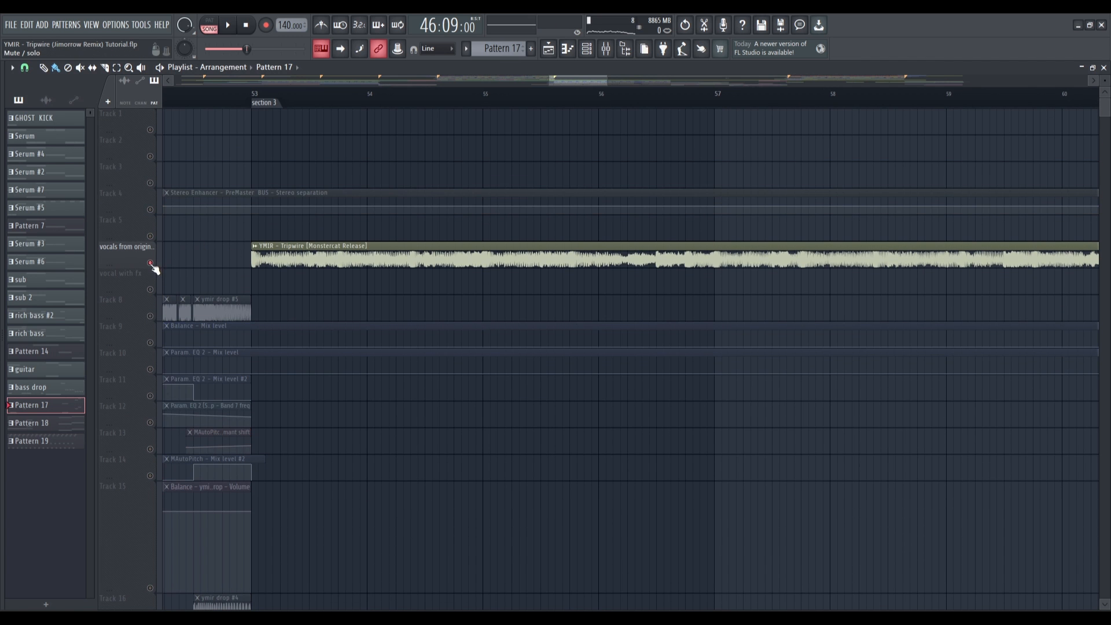
key(space)
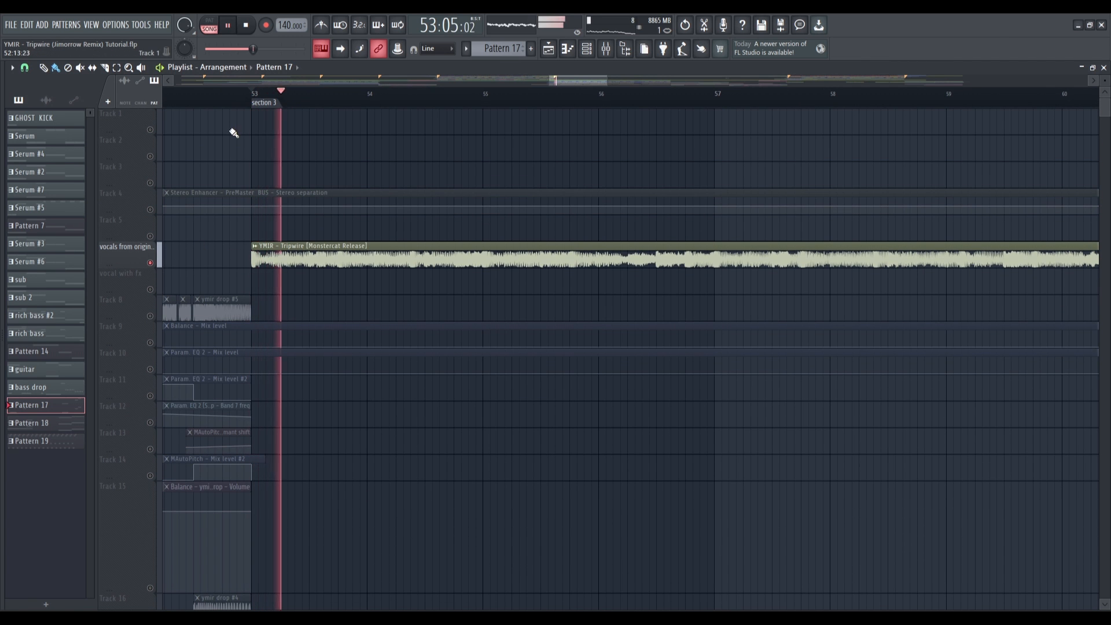
key(space)
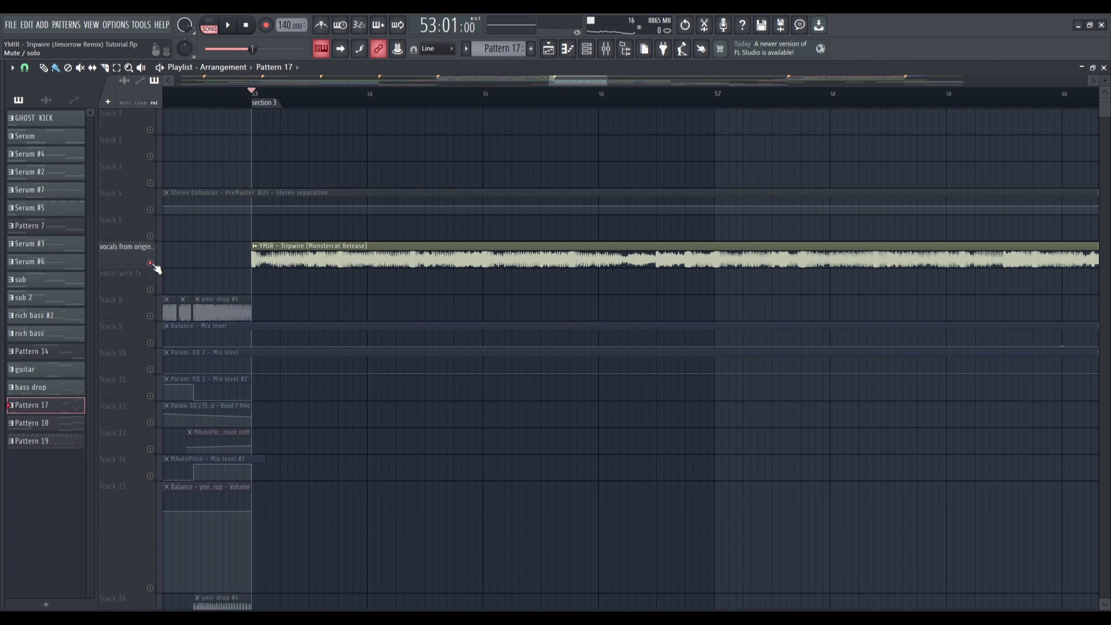
Step: Restore the other tracks, and isolate the track 73 automation with the punchy kick, acoustic snare and trap snare tracks
right_click(149, 262)
scroll(168, 301, down, 15)
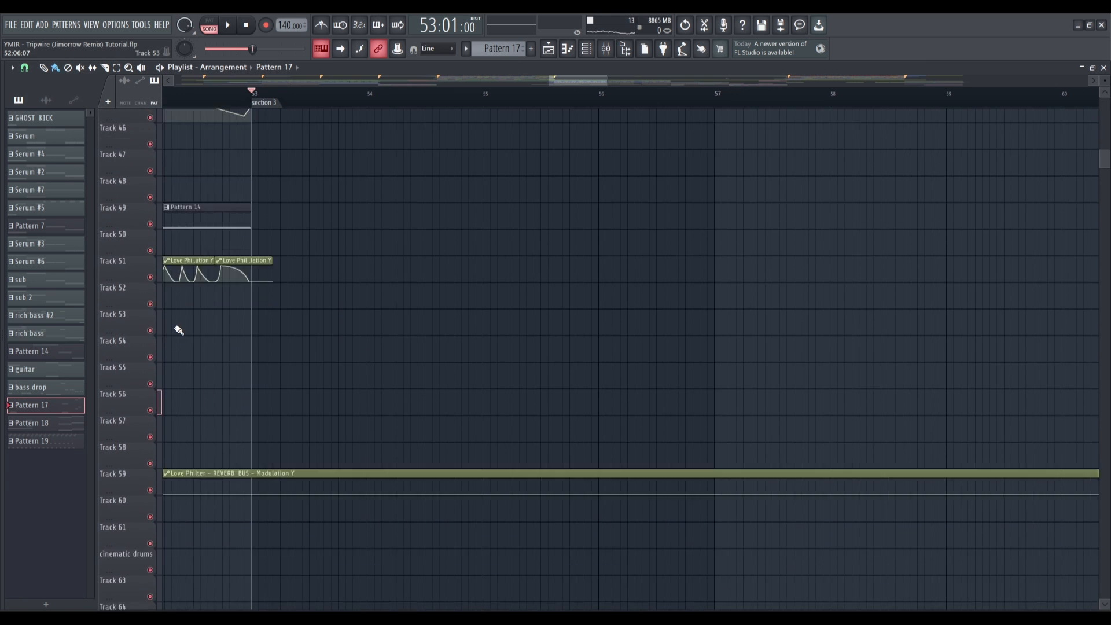
scroll(178, 329, down, 7)
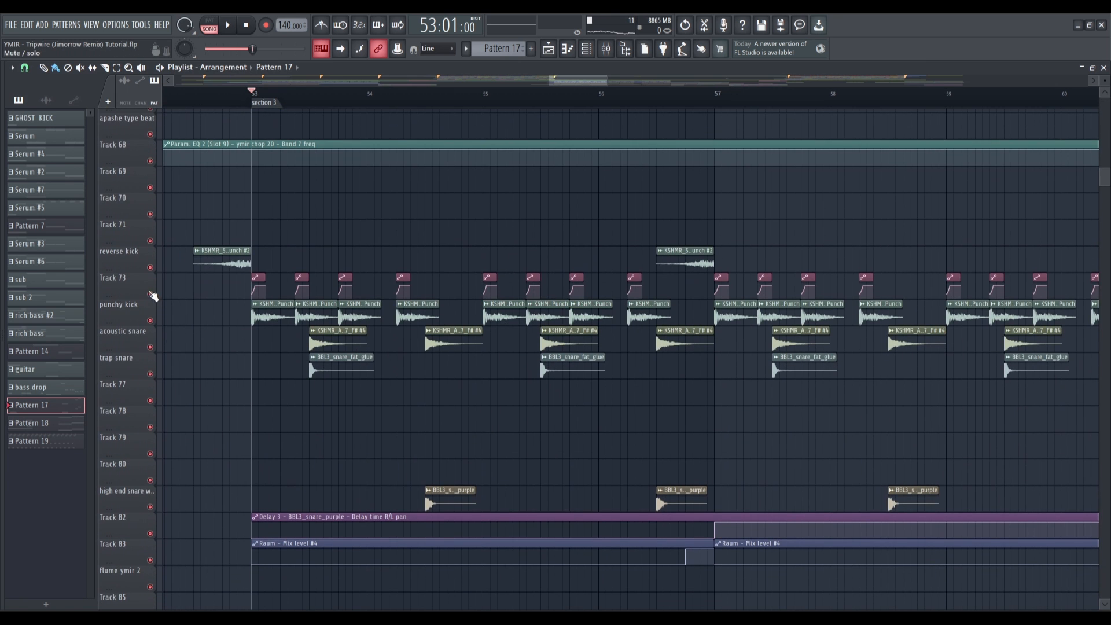
right_click(150, 293)
click(149, 320)
click(150, 347)
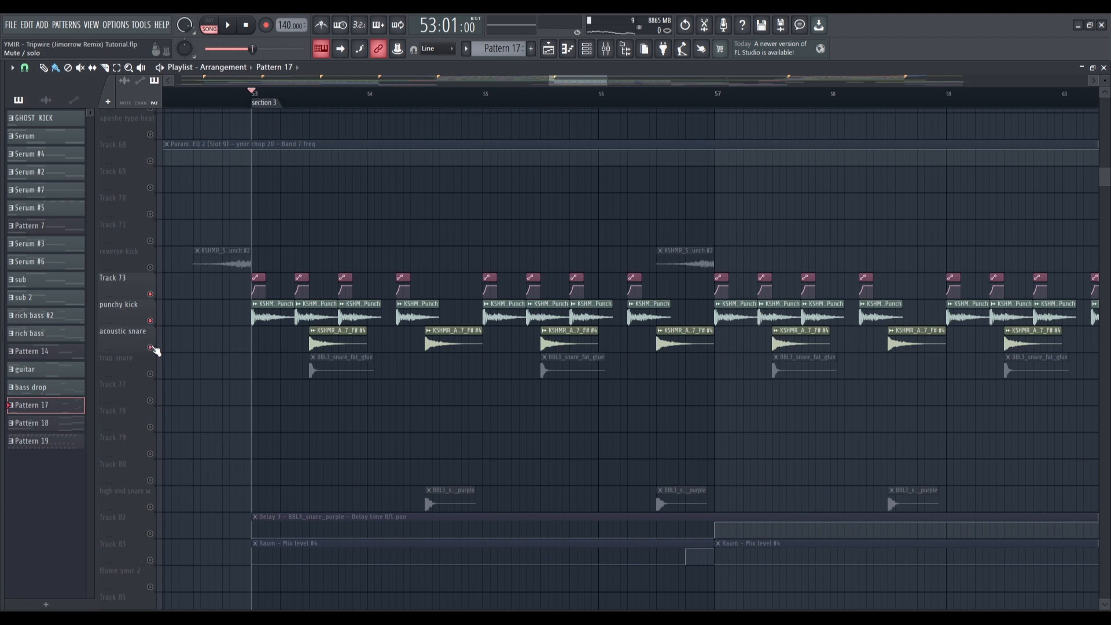
click(151, 373)
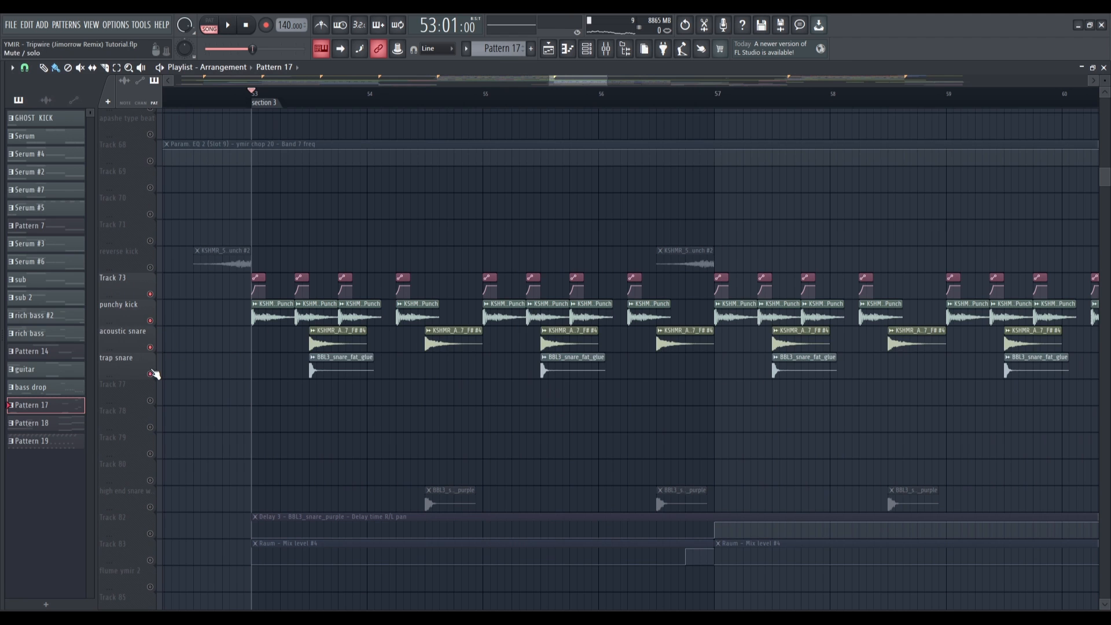
Step: Unmute the high end snare track and tracks 82 and 83, and audition the section 3 drums, adding the reverse kick during playback
click(149, 506)
click(150, 533)
click(150, 560)
key(space)
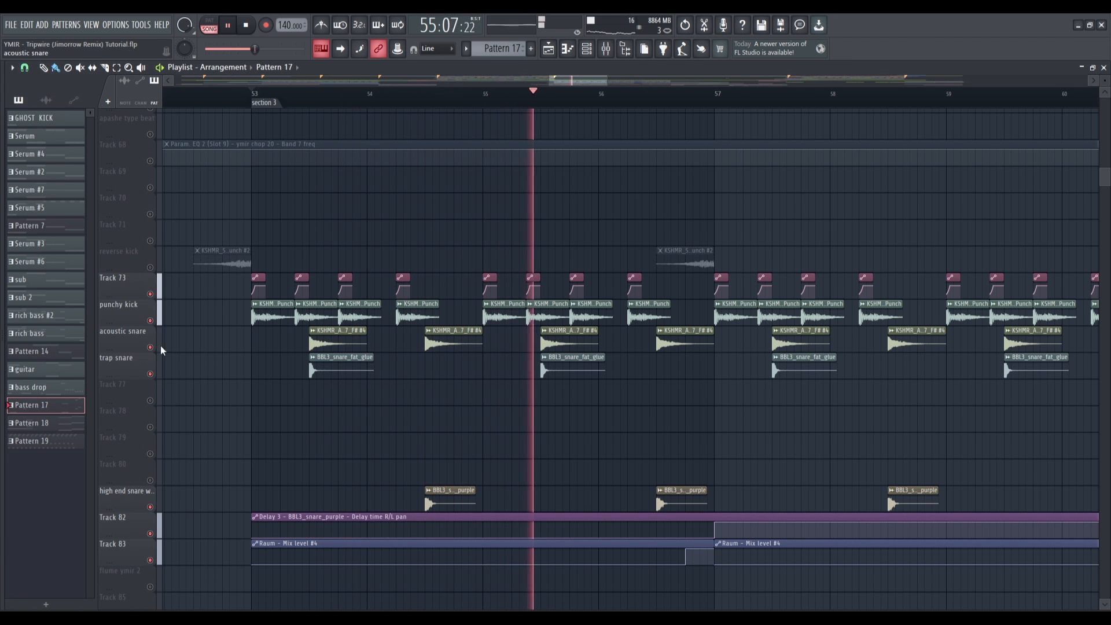
click(150, 268)
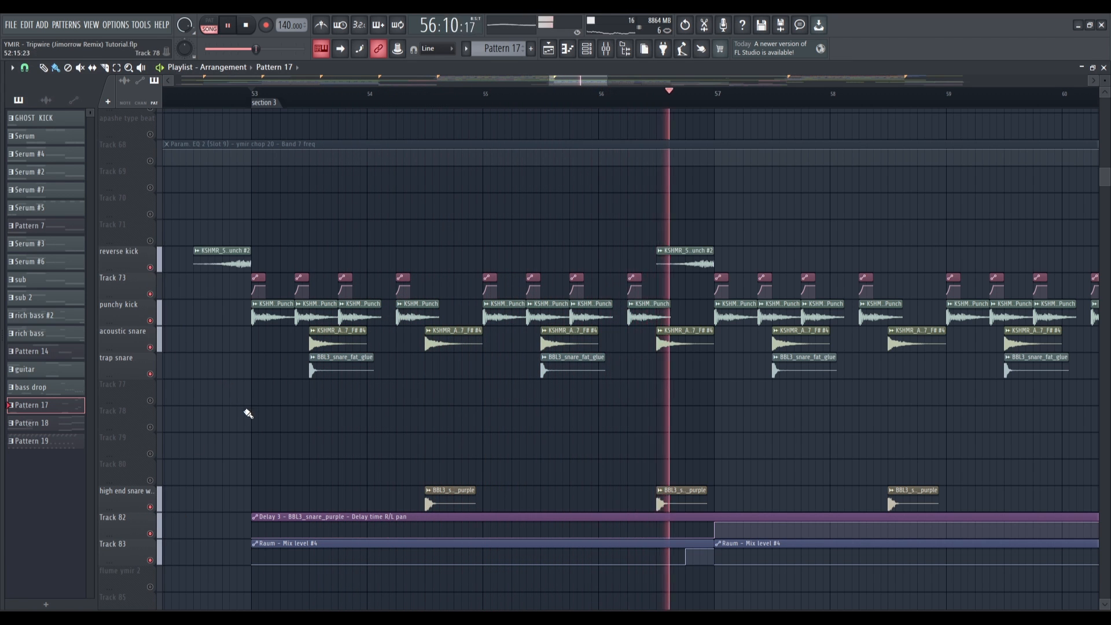
scroll(246, 416, down, 3)
scroll(247, 457, down, 3)
key(space)
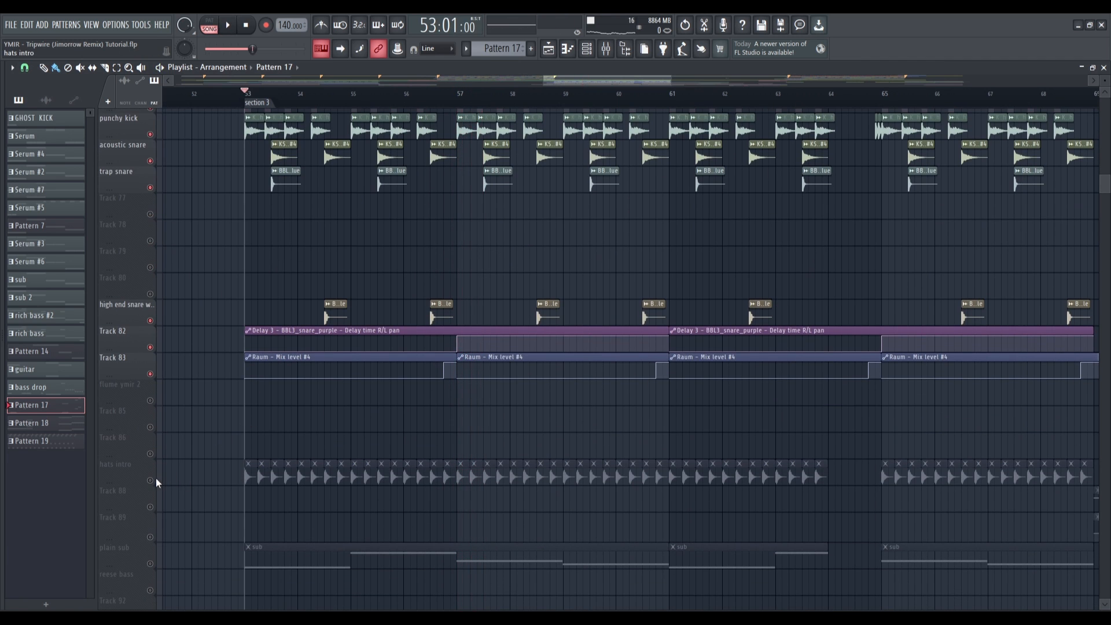
Step: Isolate the hats intro track and audition it from bar 53
ctrl+click(152, 480)
scroll(174, 456, down, 2)
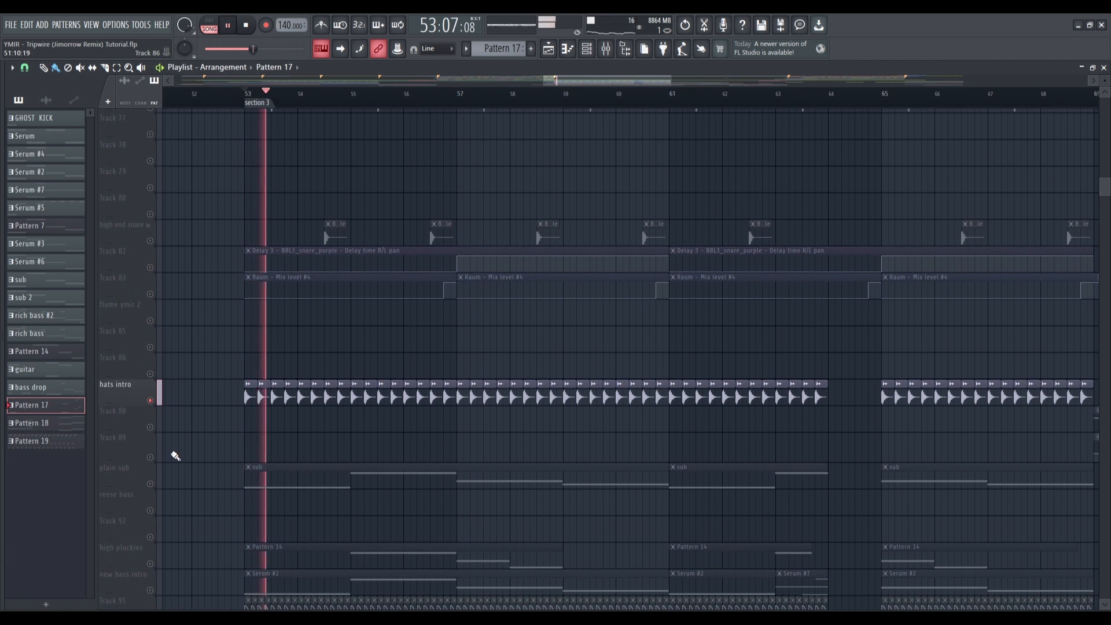
key(space)
Step: Isolate the plain sub track and audition it from bar 53
ctrl+click(150, 484)
scroll(190, 460, down, 3)
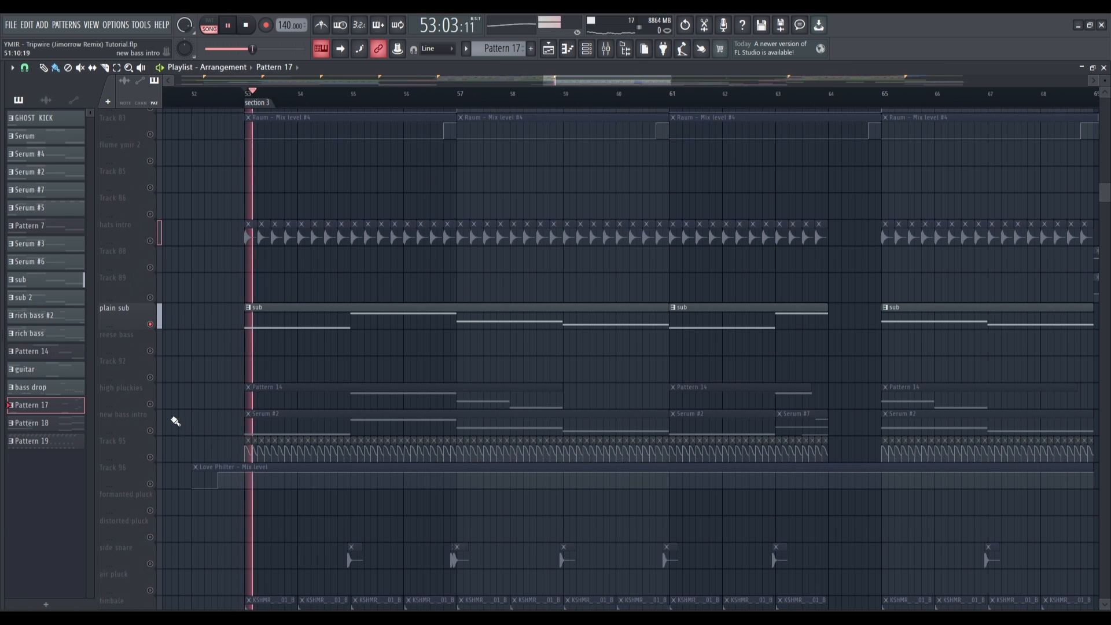
key(space)
Step: Isolate the high pluckies track and audition it from bar 53 and again from bar 57
ctrl+click(150, 403)
scroll(229, 414, up, 2)
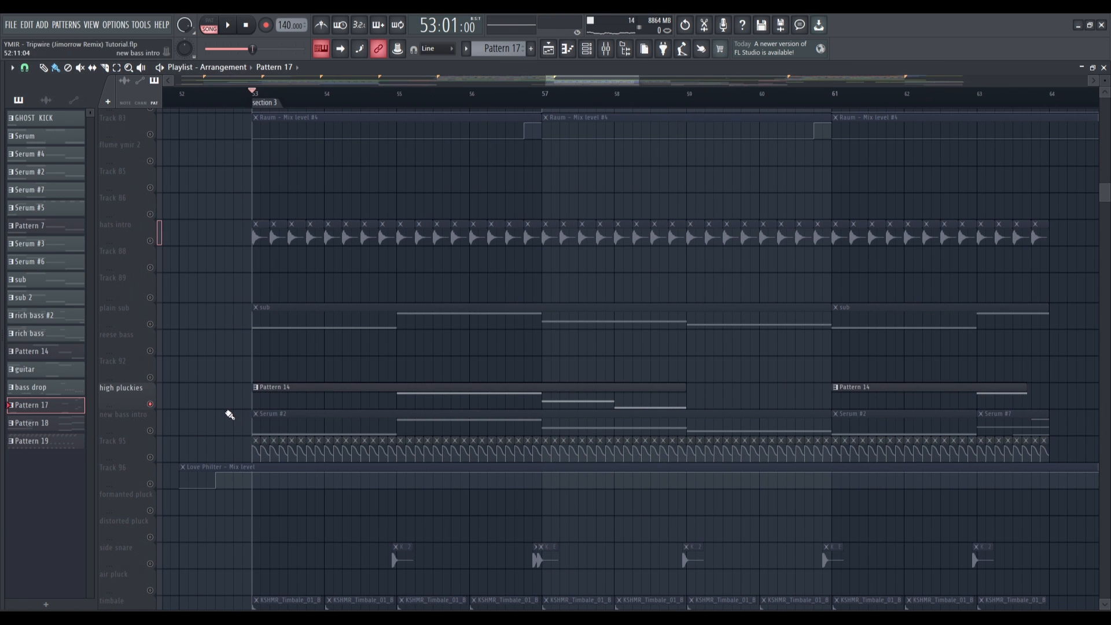
key(space)
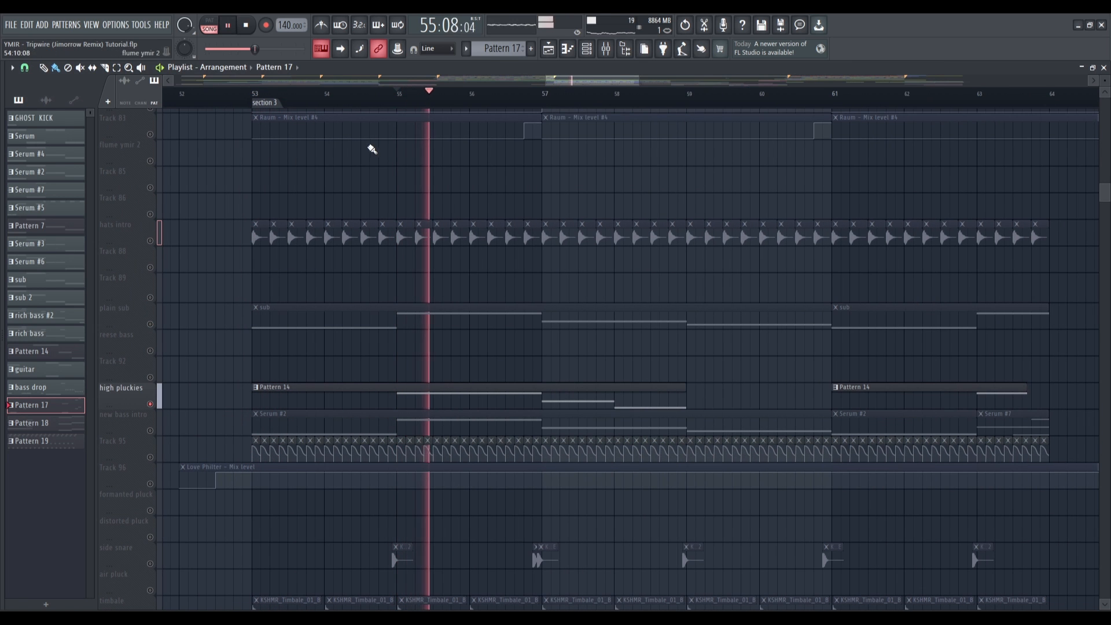
click(549, 96)
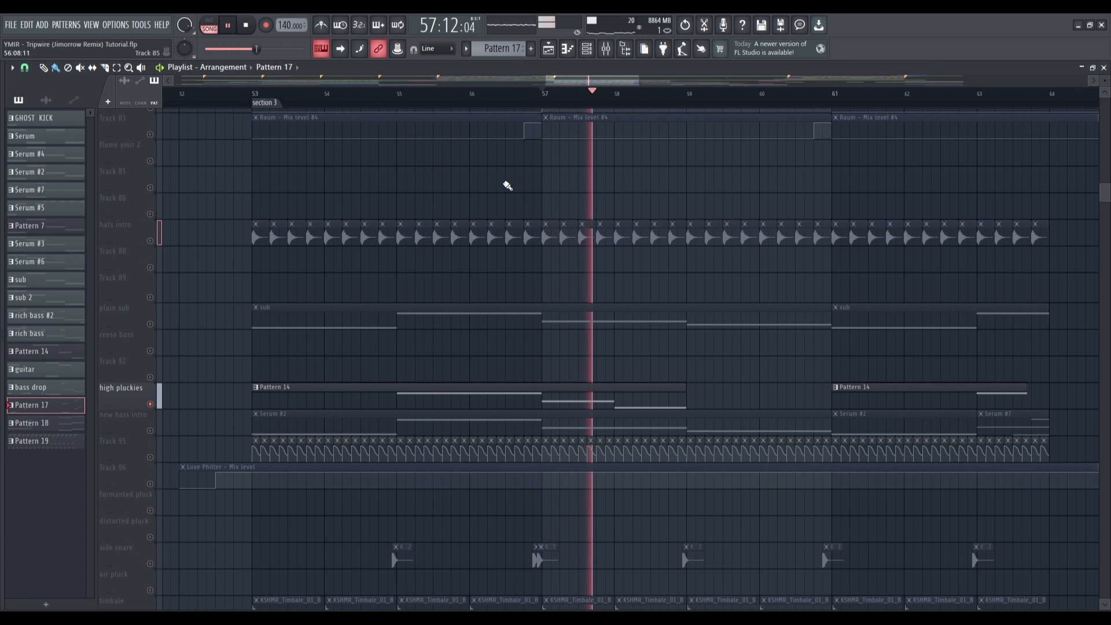
key(space)
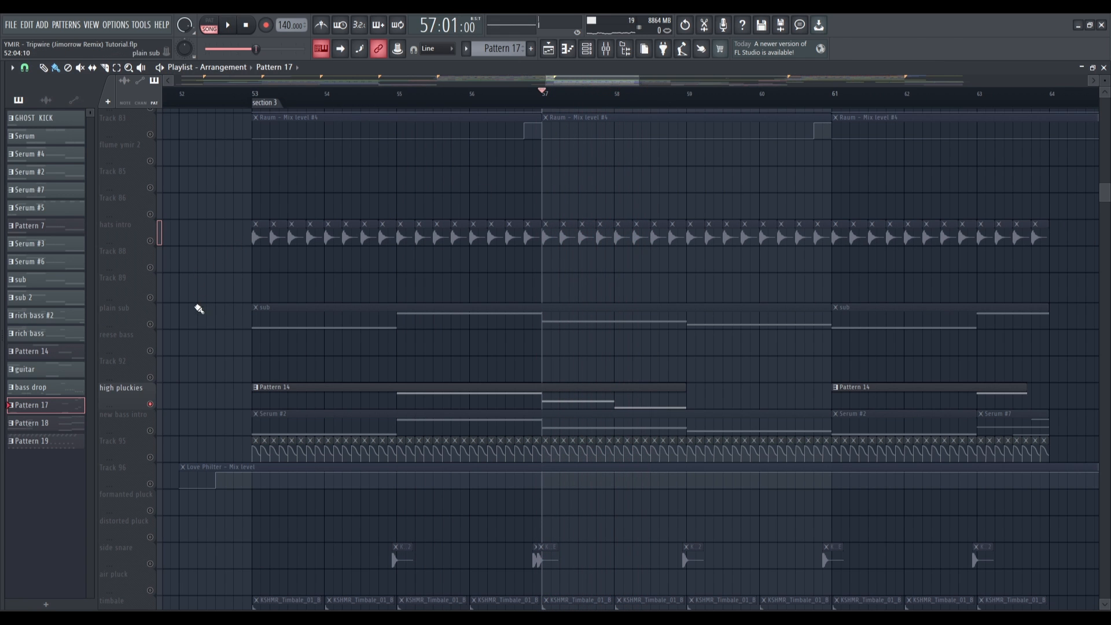
Step: Isolate the new bass intro track and audition it from bar 53, adding the automation on tracks 95 and 96 during playback
scroll(185, 338, down, 3)
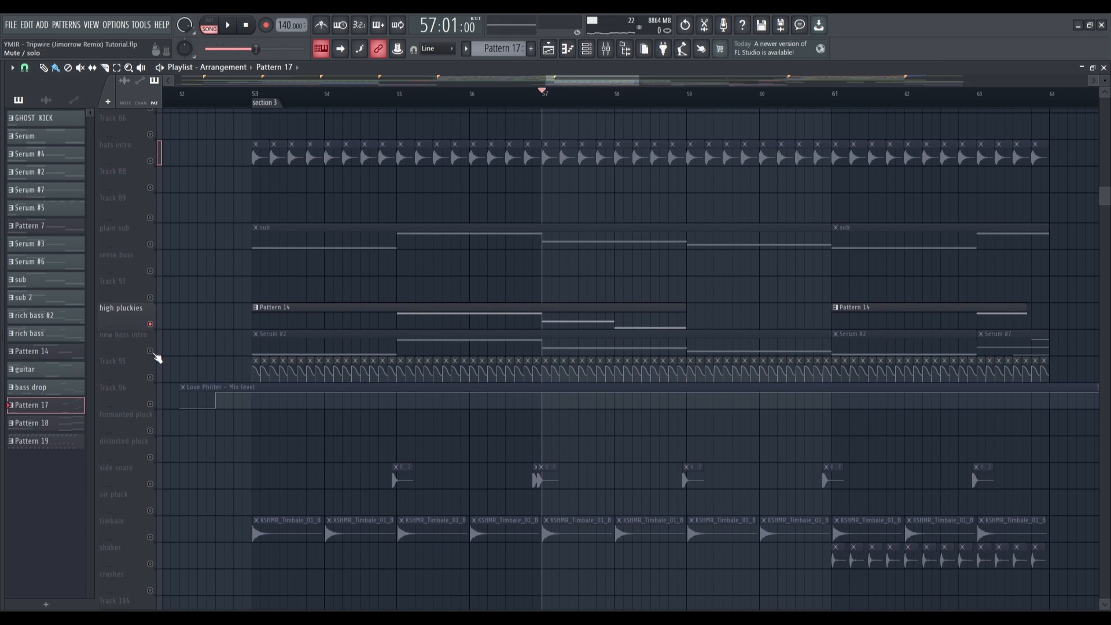
right_click(150, 351)
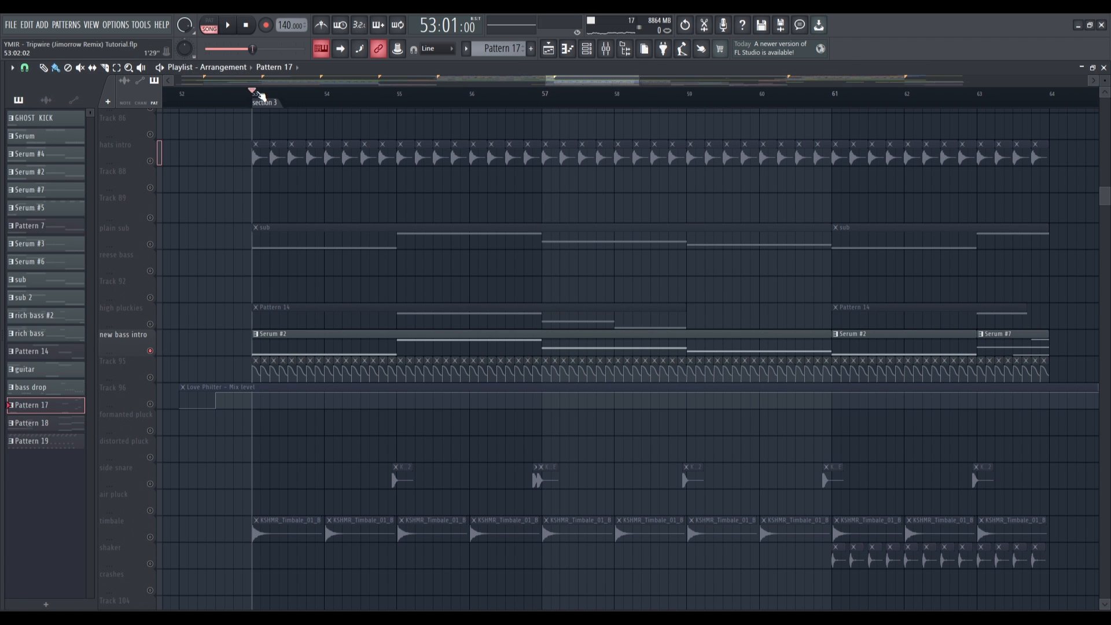
key(space)
ctrl+click(150, 377)
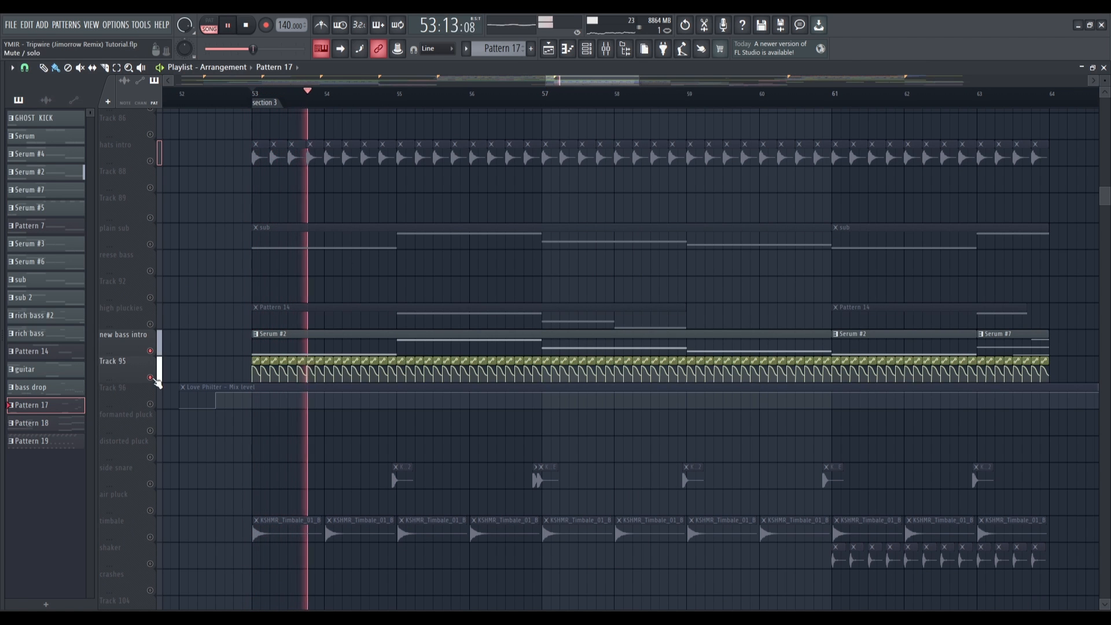
ctrl+click(151, 404)
scroll(356, 433, up, 2)
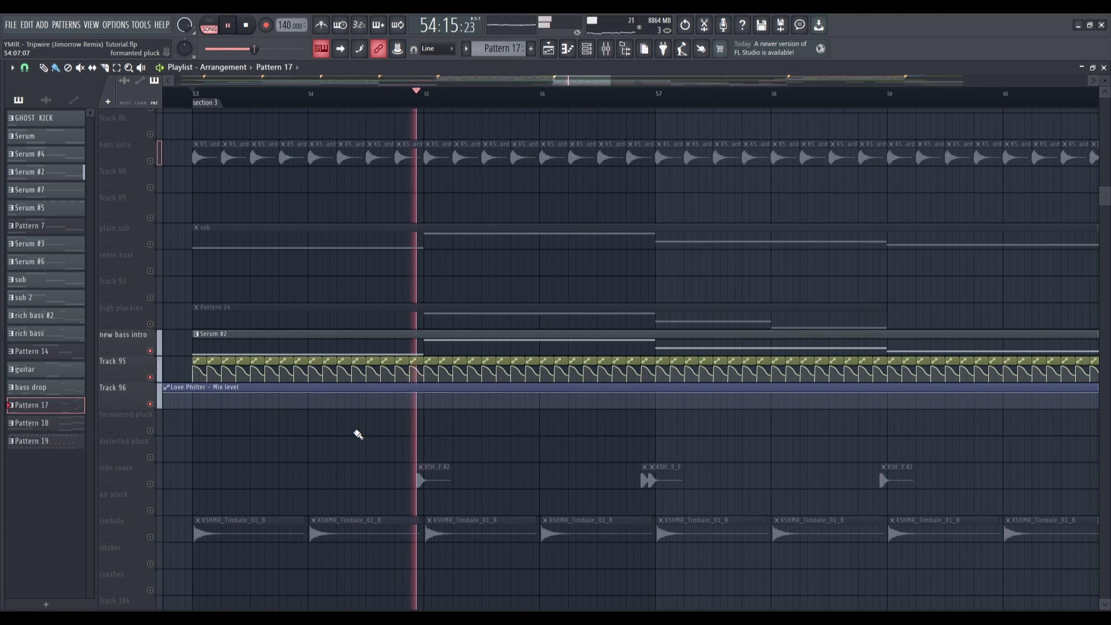
key(space)
Step: Audition the new bass intro from bar 53 and inspect the SerumFX distortion settings on the Serum #4 mixer insert
click(588, 51)
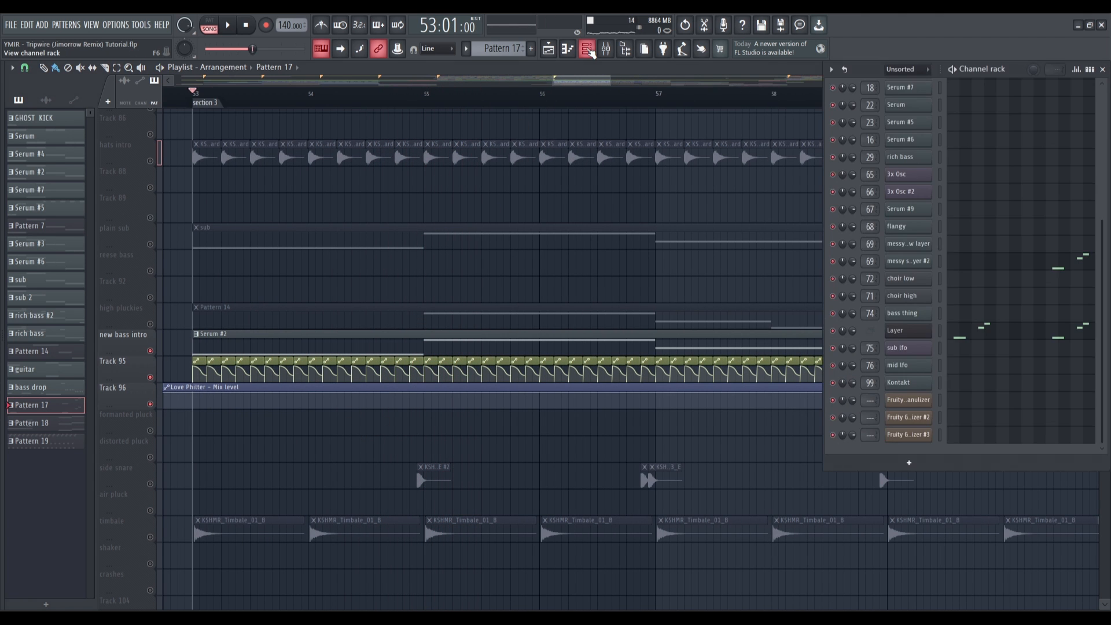
click(588, 51)
click(605, 50)
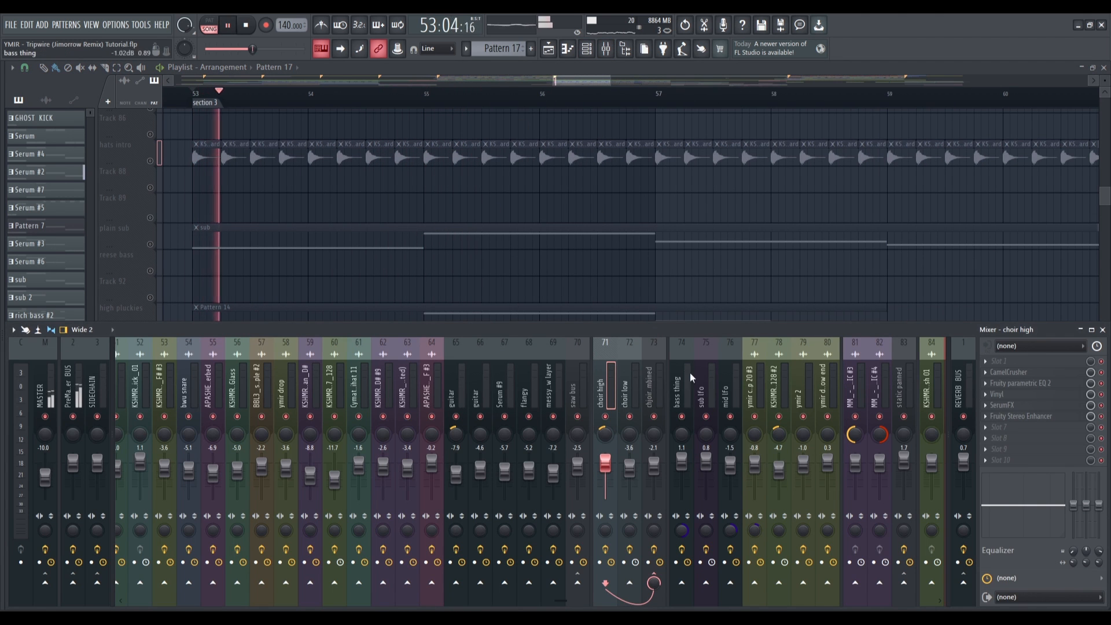
drag(560, 600, 133, 606)
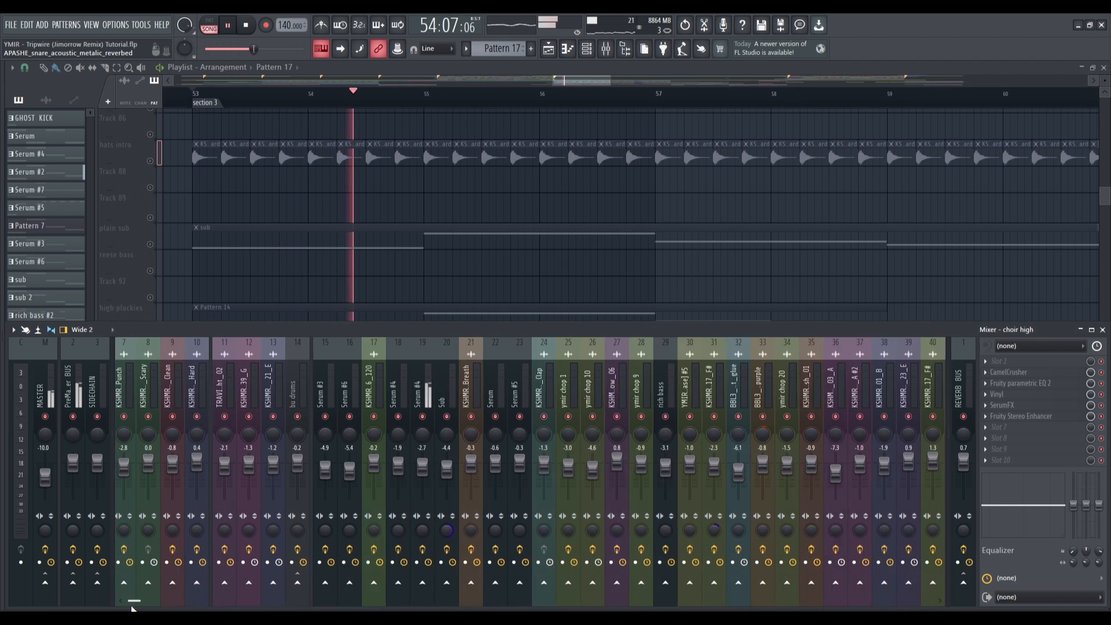
click(503, 397)
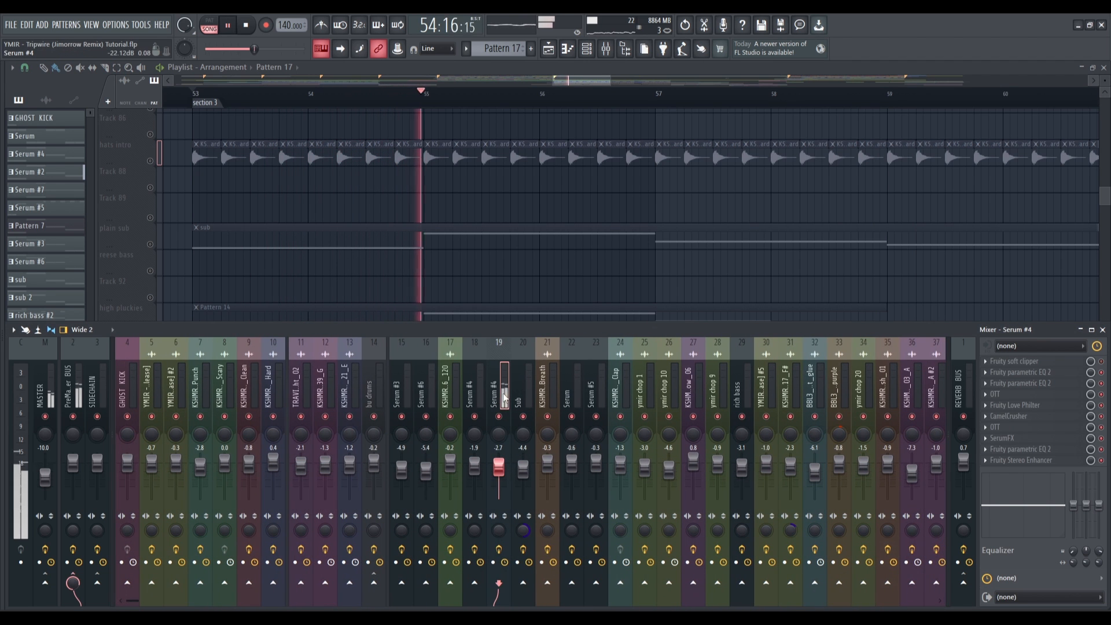
click(1018, 438)
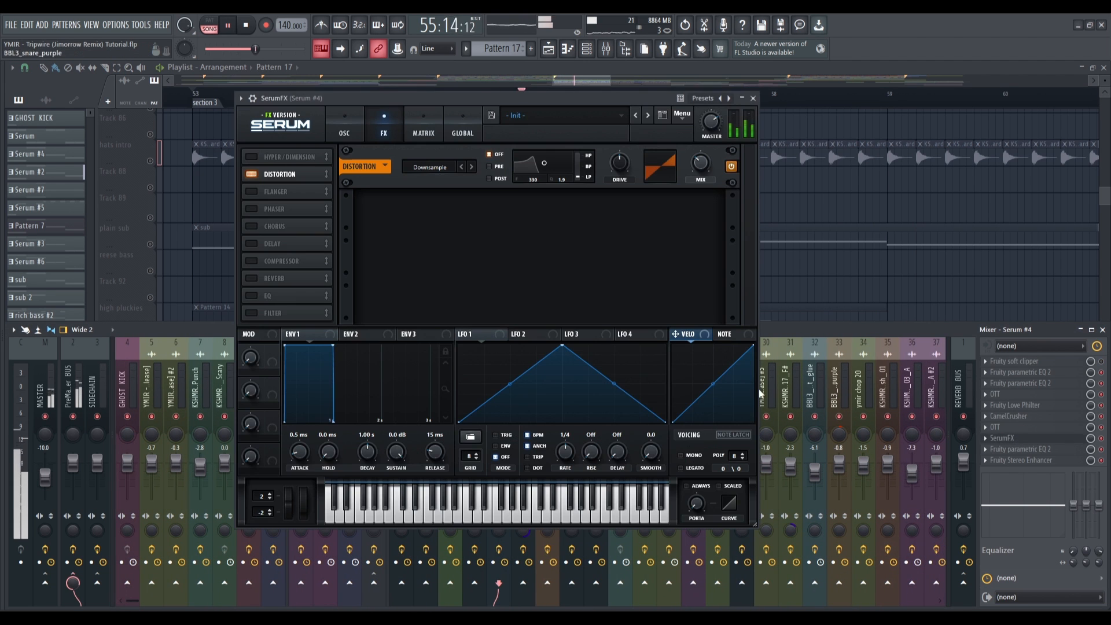
click(753, 99)
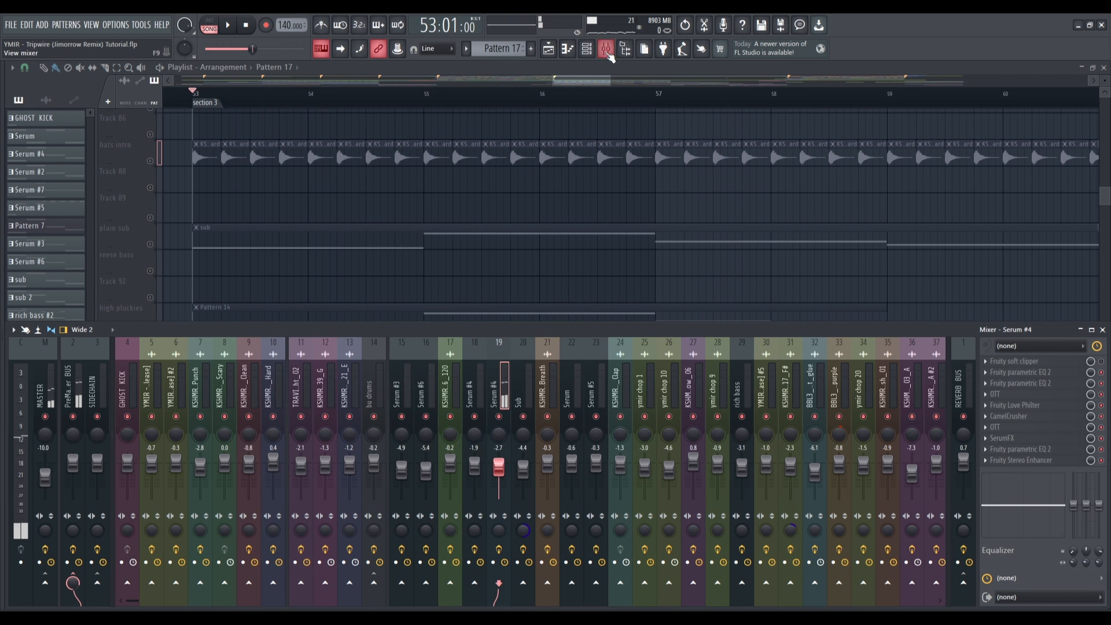
click(609, 53)
Step: Isolate the timbale track, add the side snare track, and audition them from just before bar 55 and again just before bar 57
scroll(154, 389, down, 5)
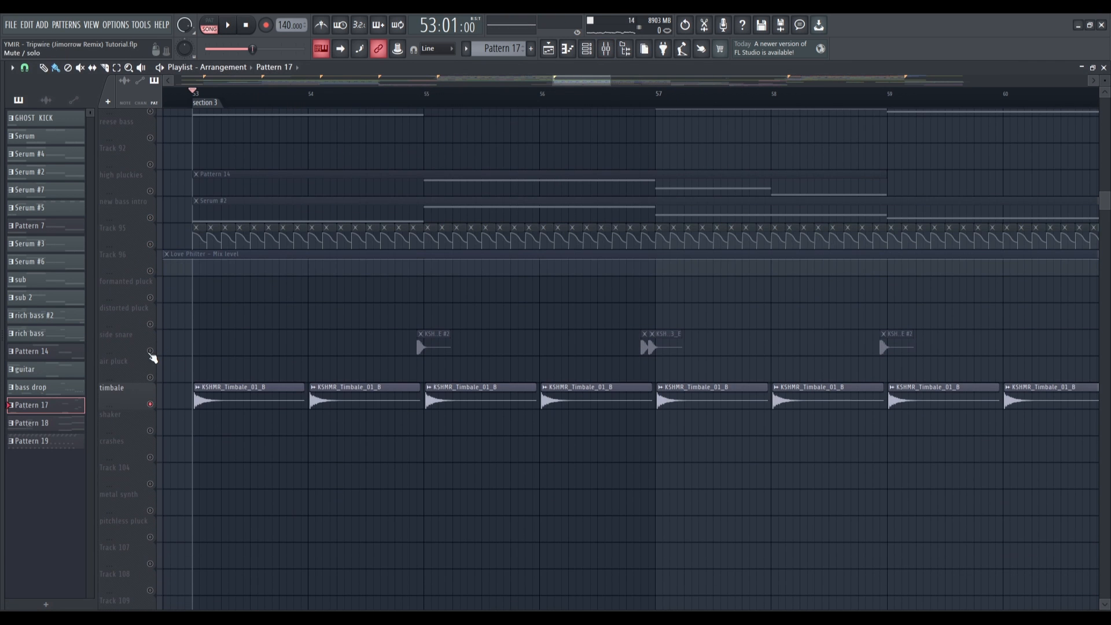
key(space)
click(411, 94)
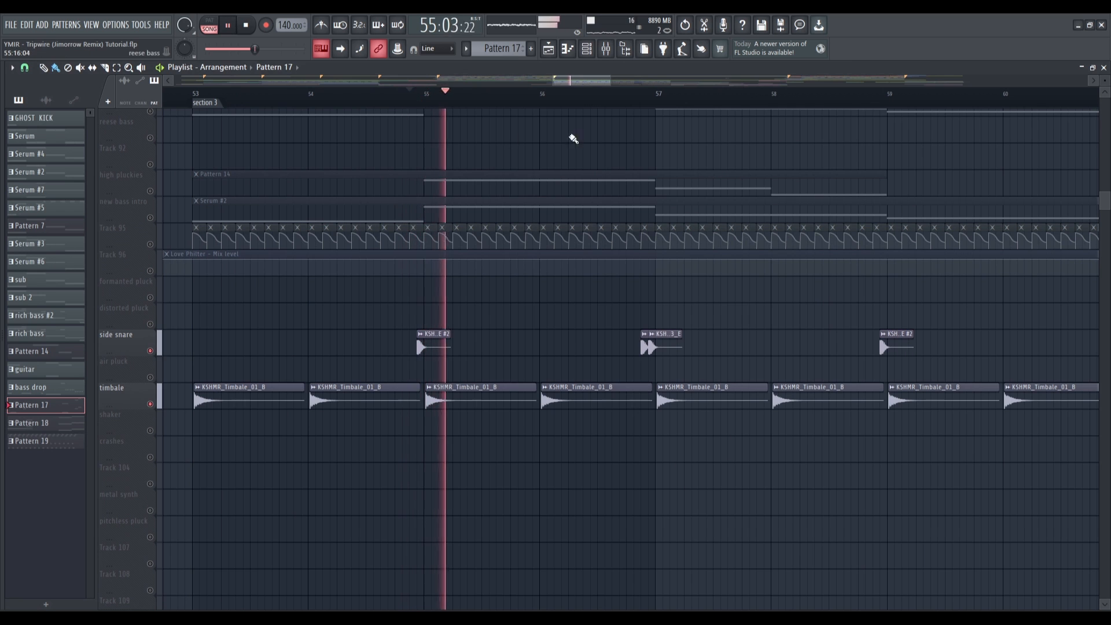
click(638, 102)
key(space)
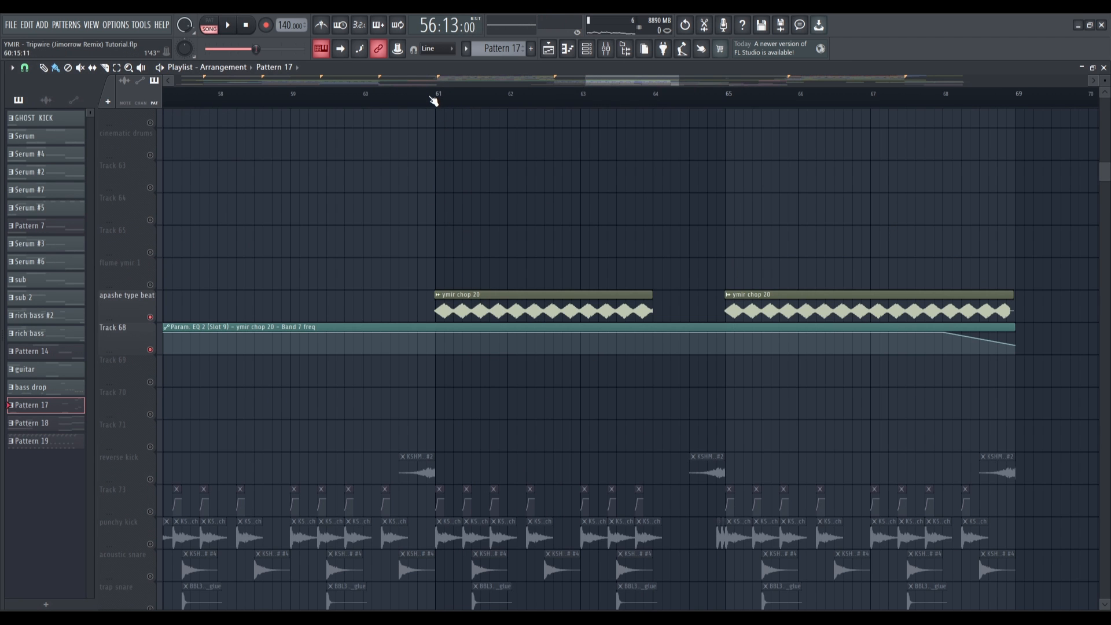
Step: Audition the isolated apashe type beat track and its track 68 EQ automation from just before bar 61
key(space)
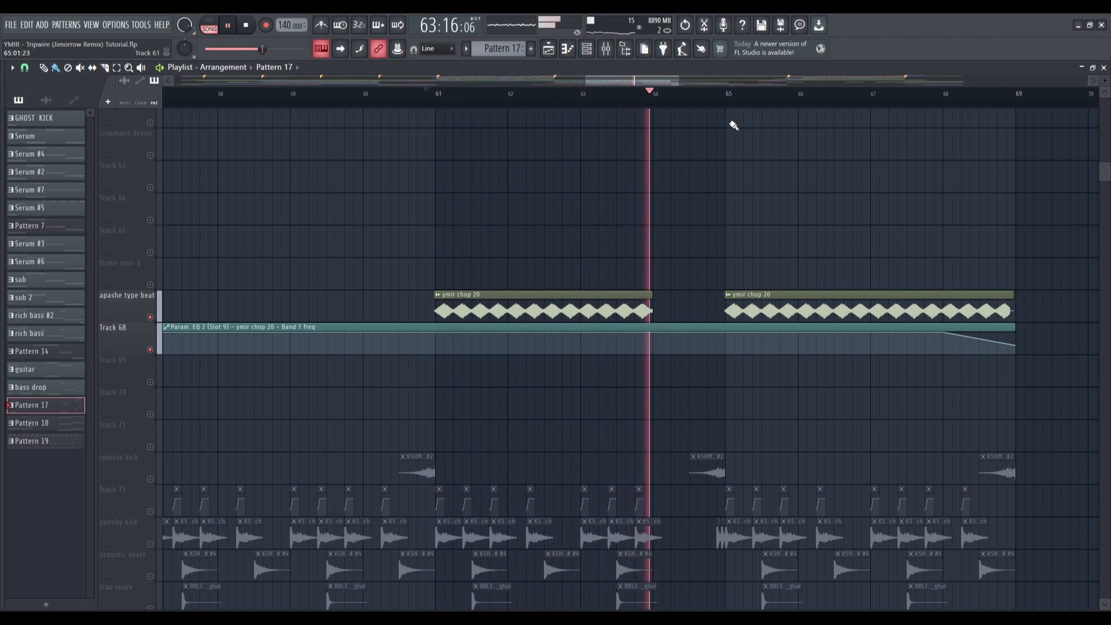
key(space)
Step: Audition the vocal with fx and vocals from original (no bass) tracks together from 63:13, and vocal with fx again alone
scroll(719, 152, up, 15)
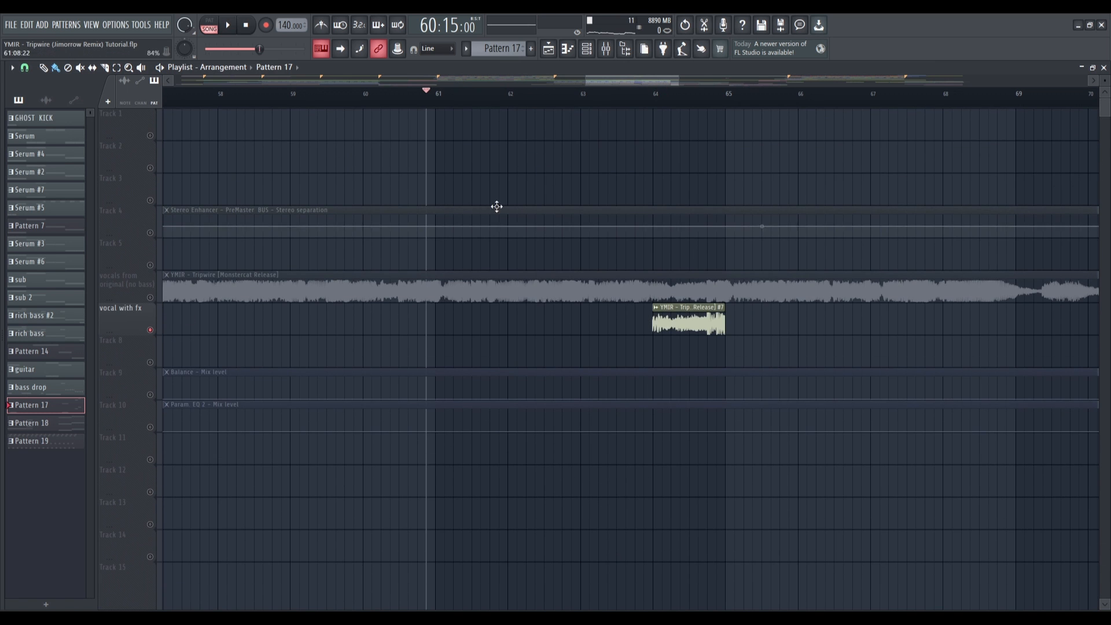
click(149, 298)
click(636, 96)
key(space)
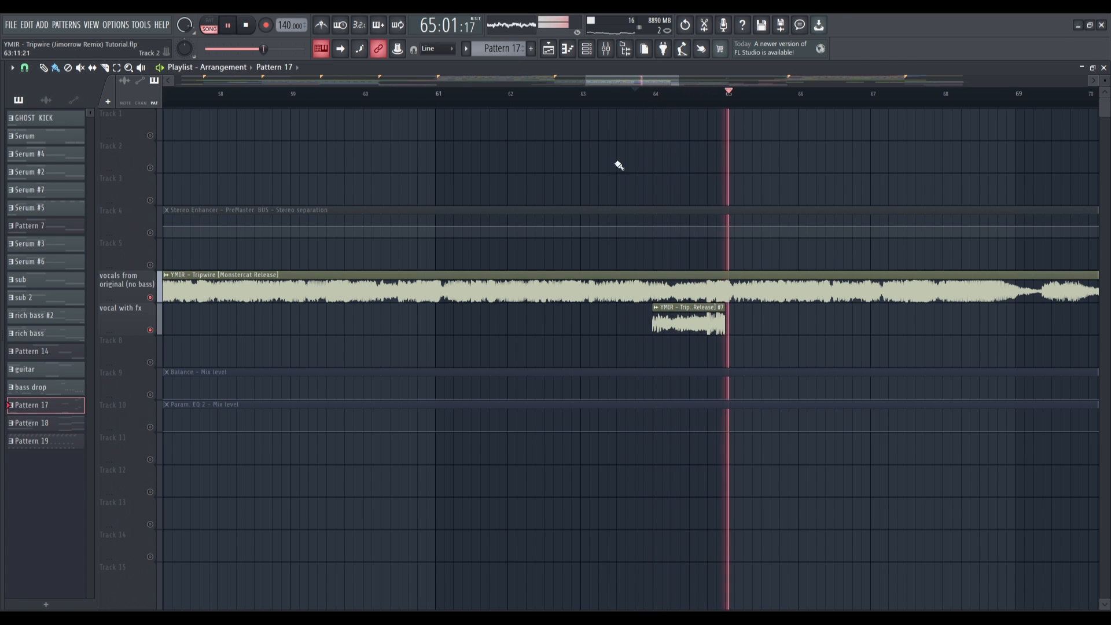
key(space)
right_click(151, 330)
key(space)
Step: Inspect the vocal with fx clip's channel settings and the OTT and SerumFX effects on its mixer insert
scroll(741, 232, up, 3)
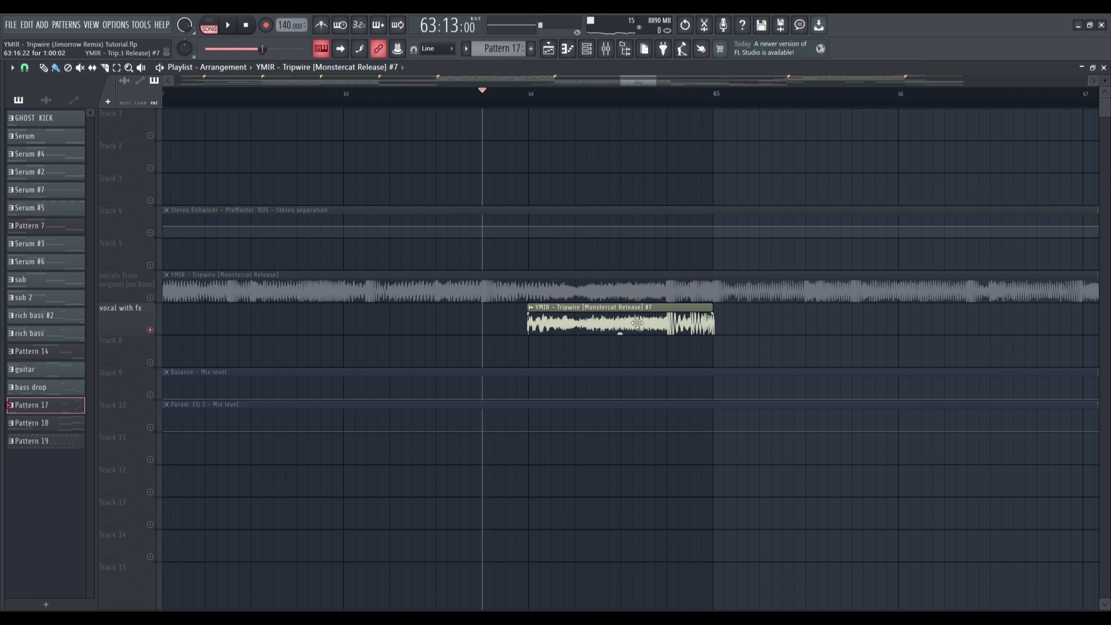
double_click(636, 323)
click(416, 164)
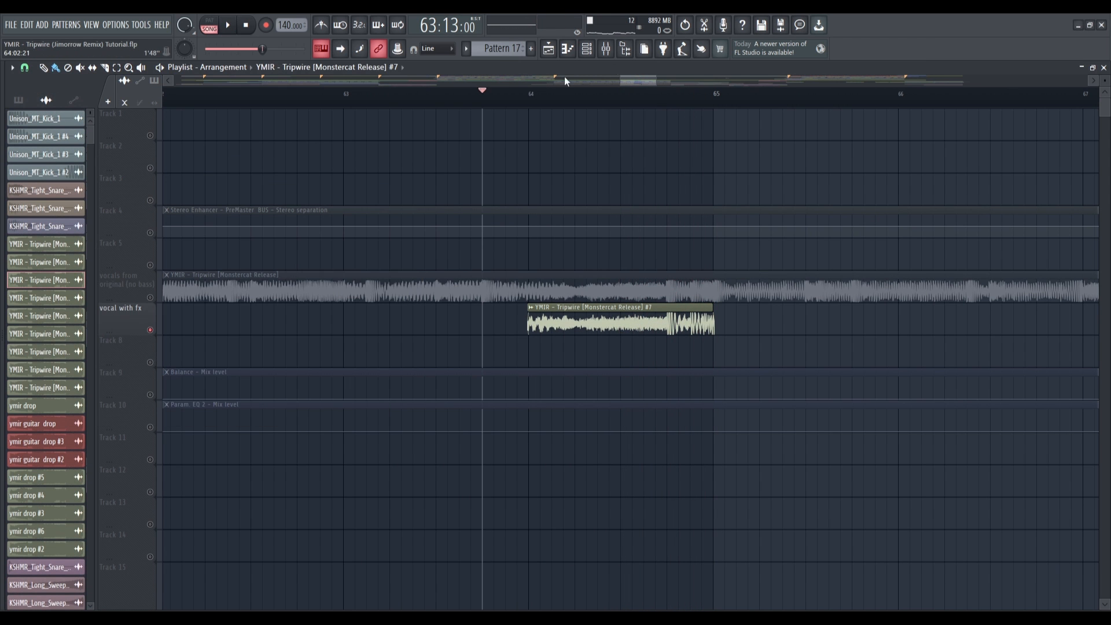
click(607, 51)
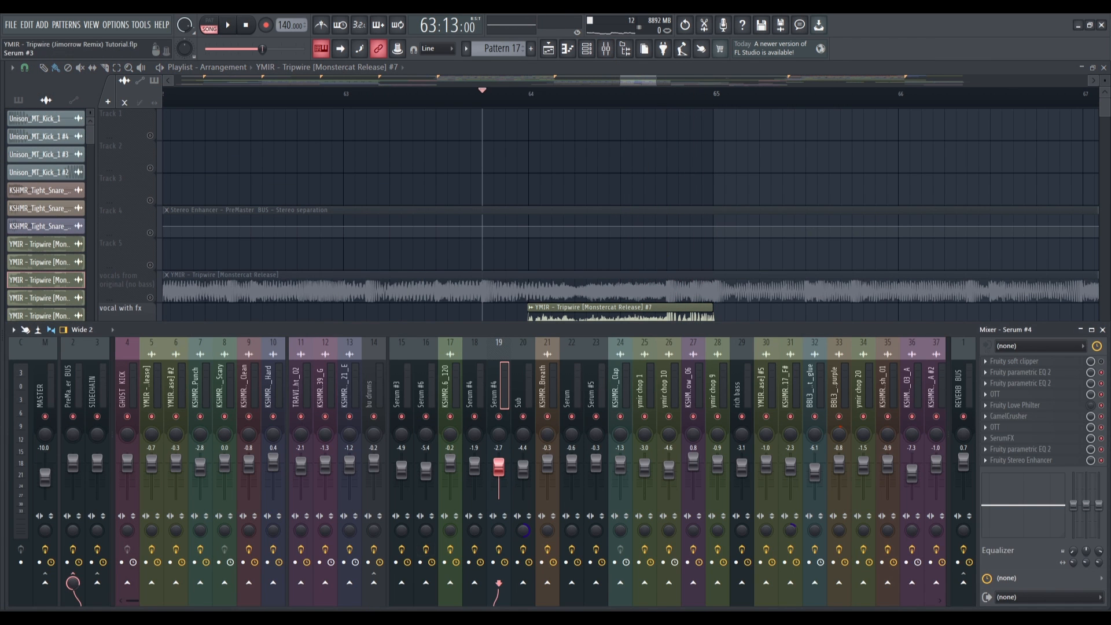
drag(136, 602, 415, 606)
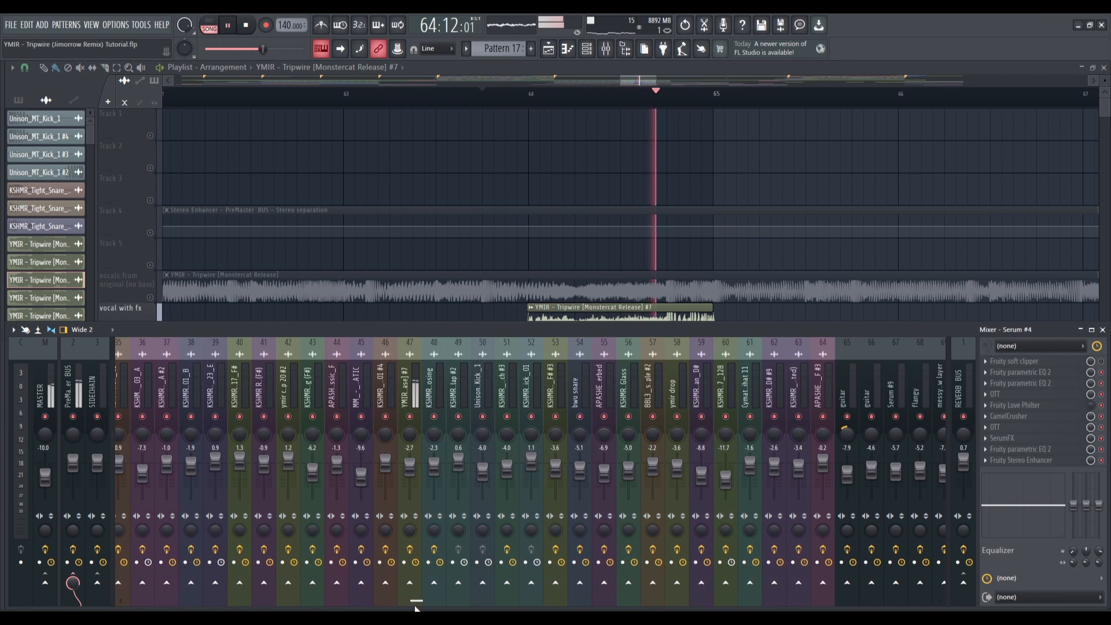
click(1017, 383)
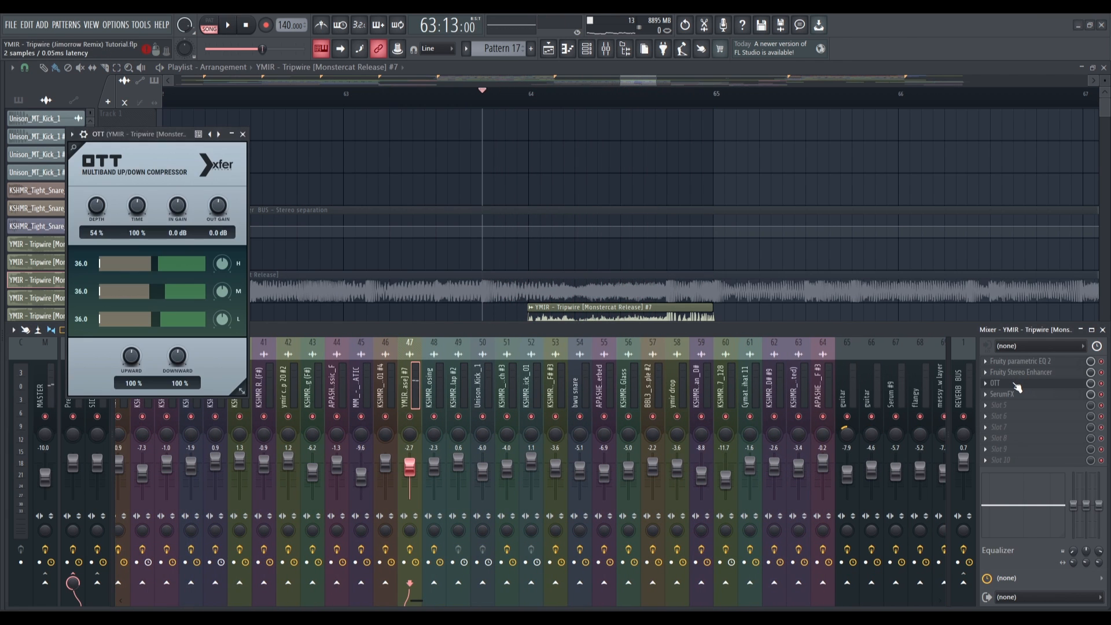
click(1017, 384)
click(1018, 400)
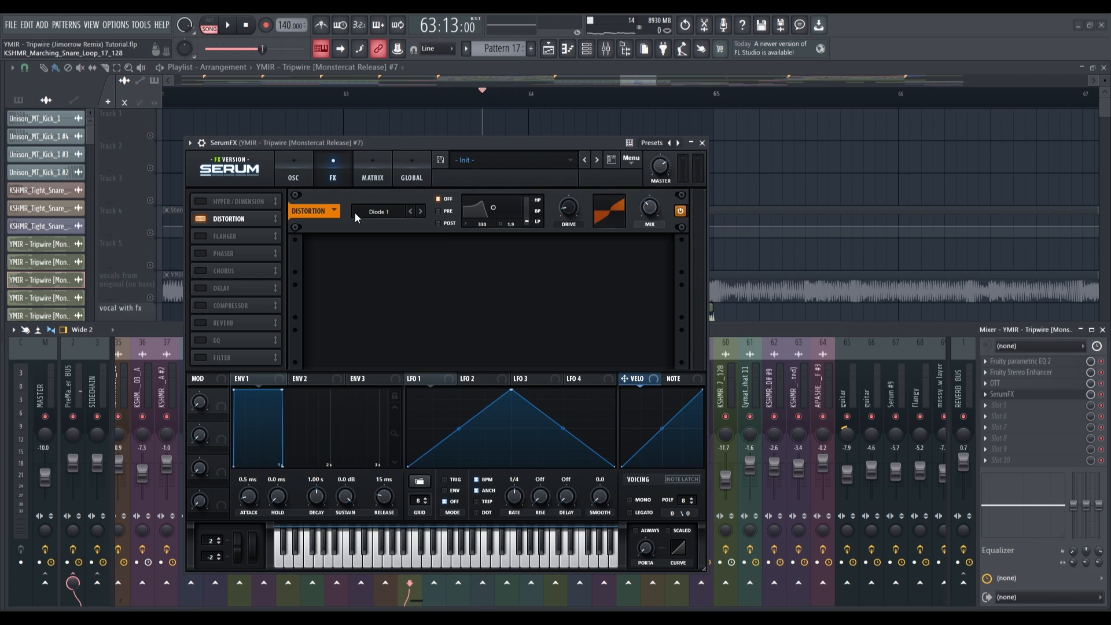
click(702, 143)
click(605, 50)
Step: Restore all the tracks and look over the arrangement between section 3 and drop 2, down to the hats intro track
scroll(263, 306, down, 5)
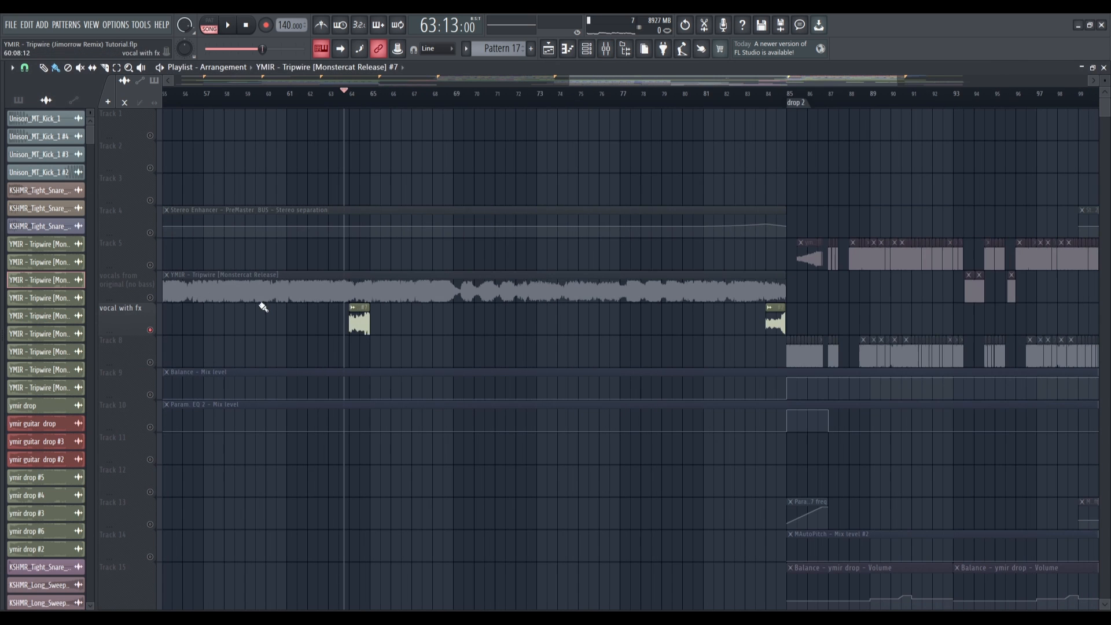
right_click(152, 298)
right_click(151, 298)
scroll(390, 360, down, 10)
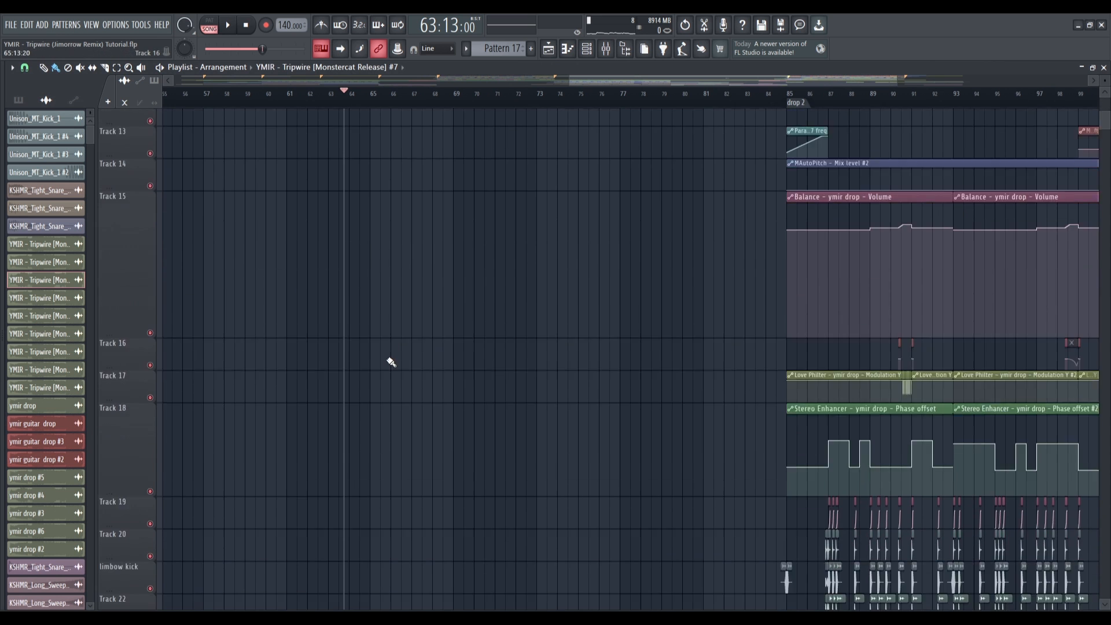
scroll(428, 369, down, 15)
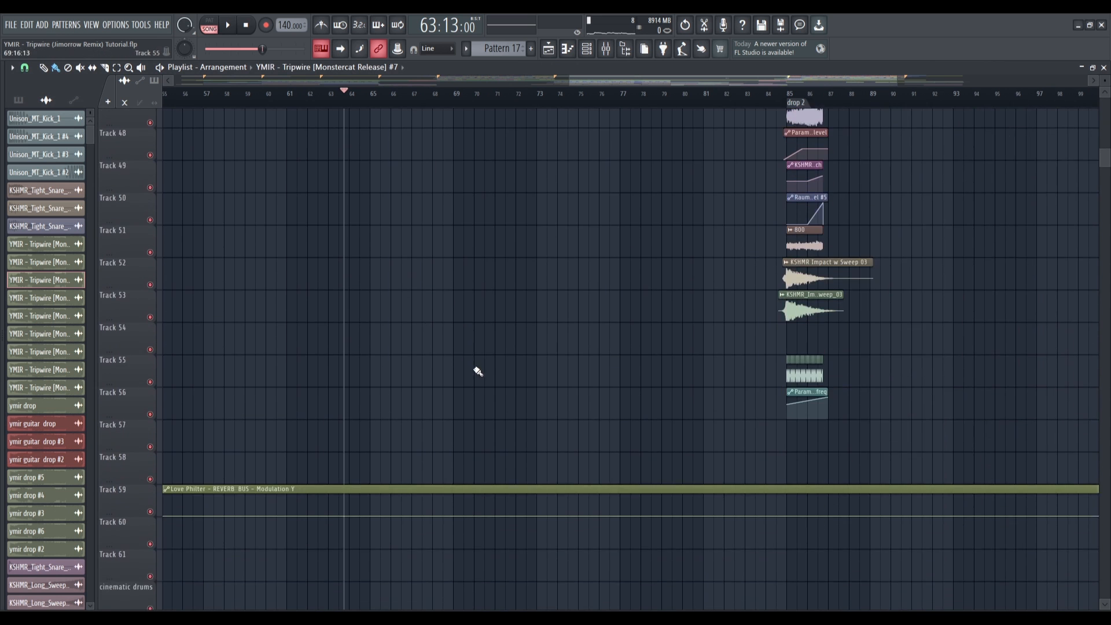
scroll(496, 412, down, 3)
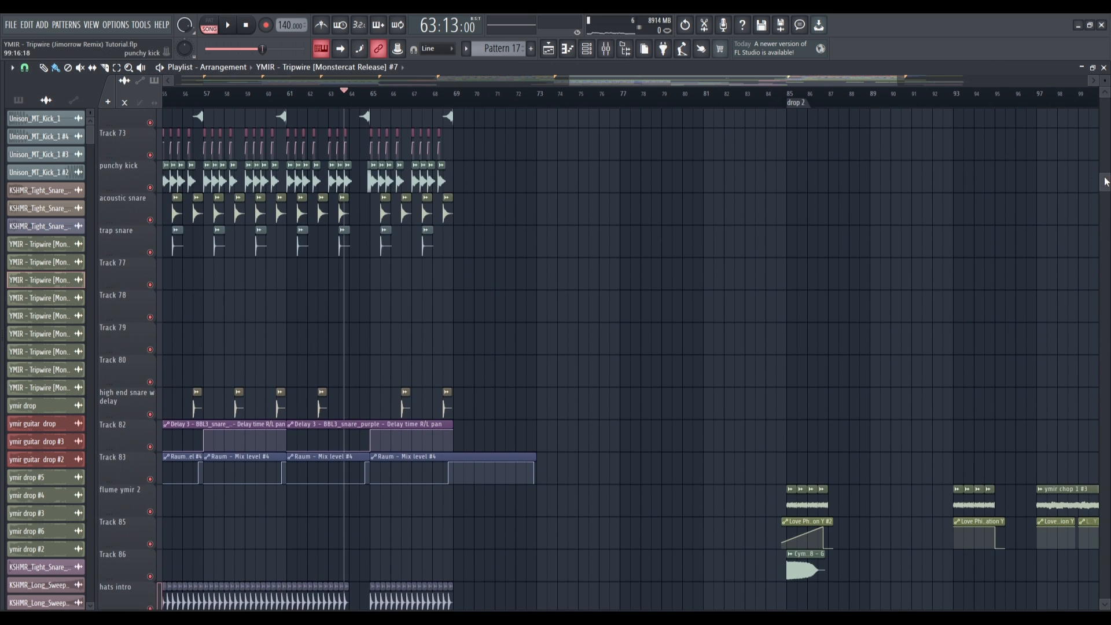
drag(1104, 181, 1103, 103)
Step: Isolate the vocals from original (no bass) track and audition it from bar 69, and audition again with all tracks restored
right_click(150, 299)
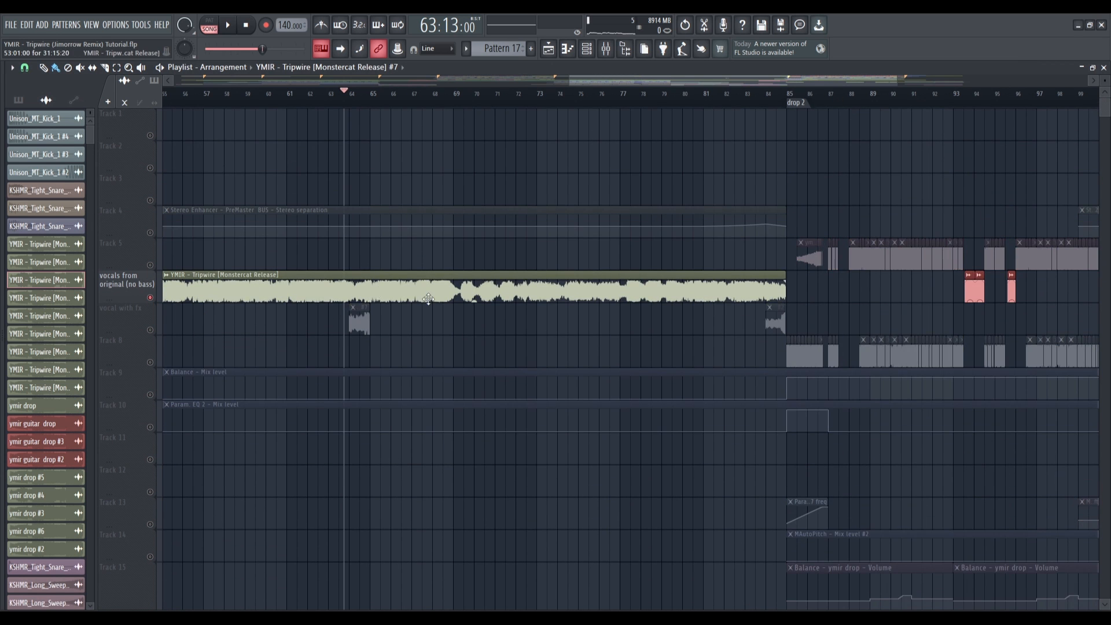
scroll(552, 102, up, 3)
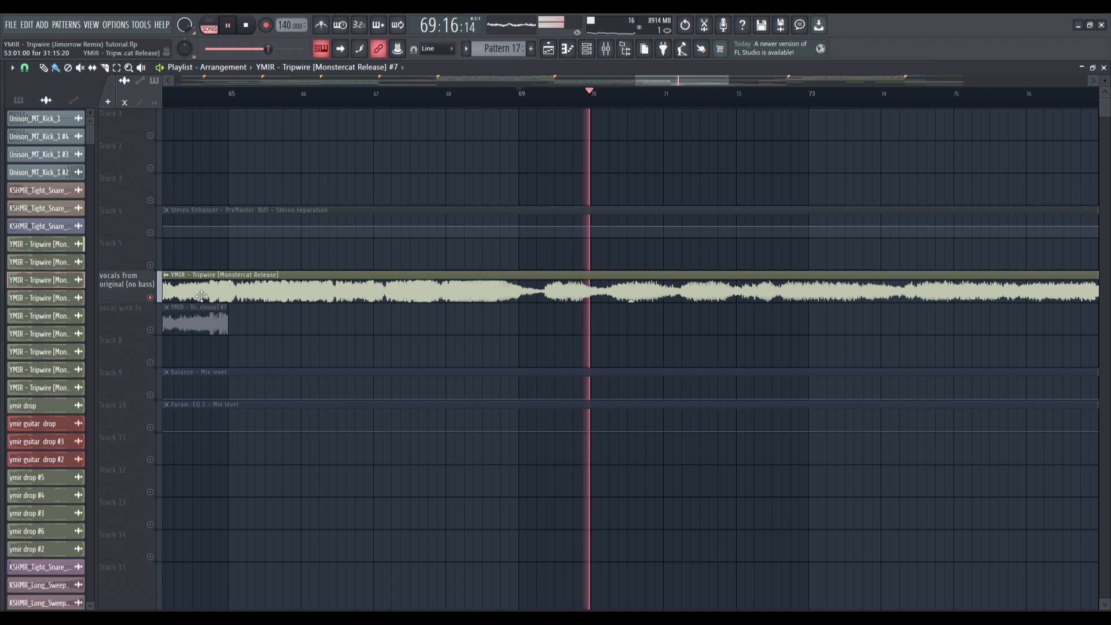
right_click(151, 299)
scroll(476, 372, down, 3)
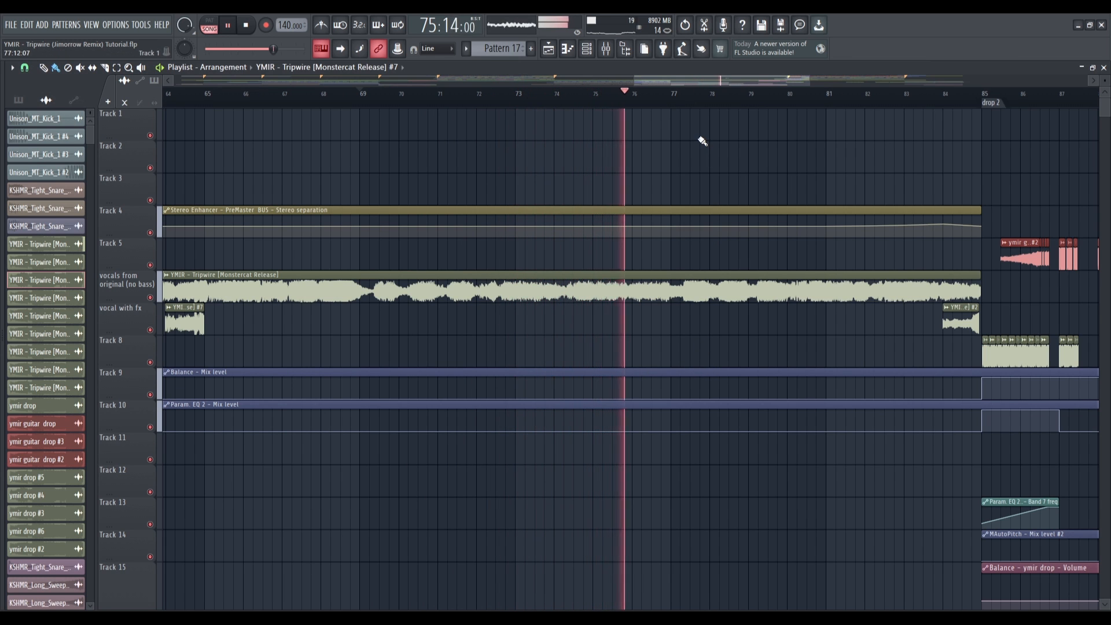
scroll(662, 172, down, 1)
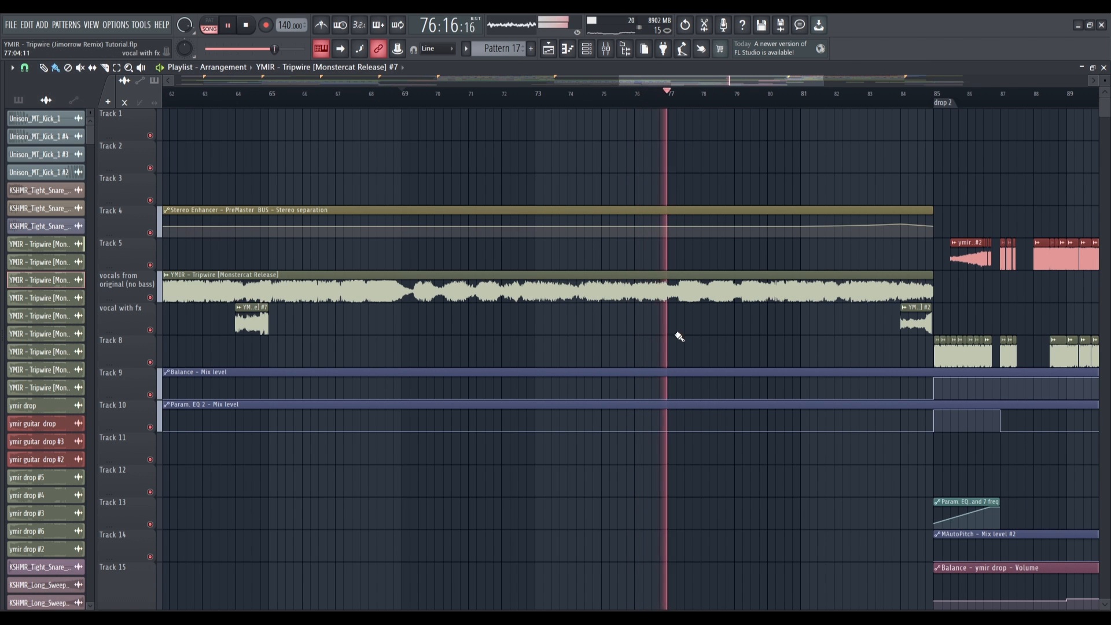
key(space)
Step: Look over the build-up layers before drop 2, including the kick, snare, riser, sub drop and brass shot tracks
scroll(555, 416, down, 5)
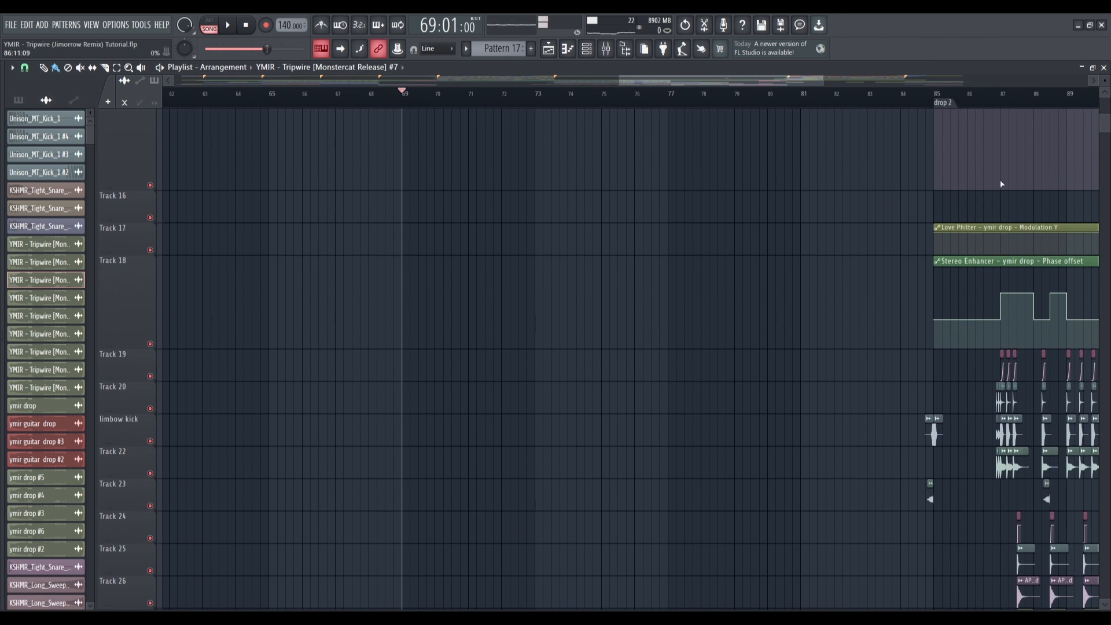
drag(1105, 129, 1104, 228)
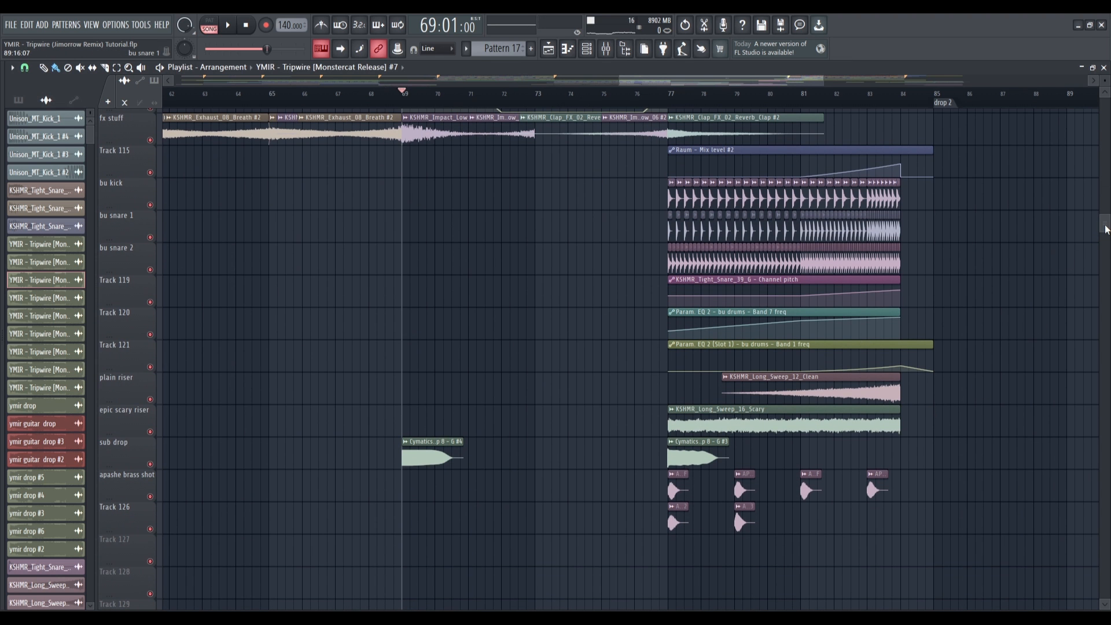
drag(1105, 226, 1099, 105)
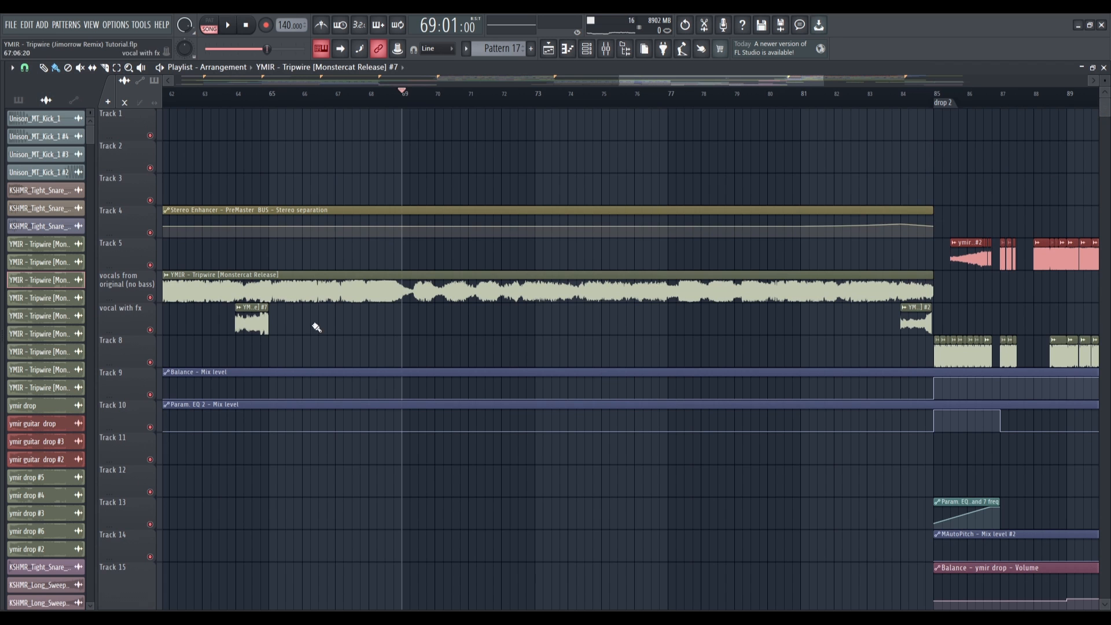
Step: Mute the vocals from original (no bass) track and select the section 3 time range from bar 53 to bar 85
click(150, 298)
scroll(256, 324, down, 5)
scroll(462, 348, up, 1)
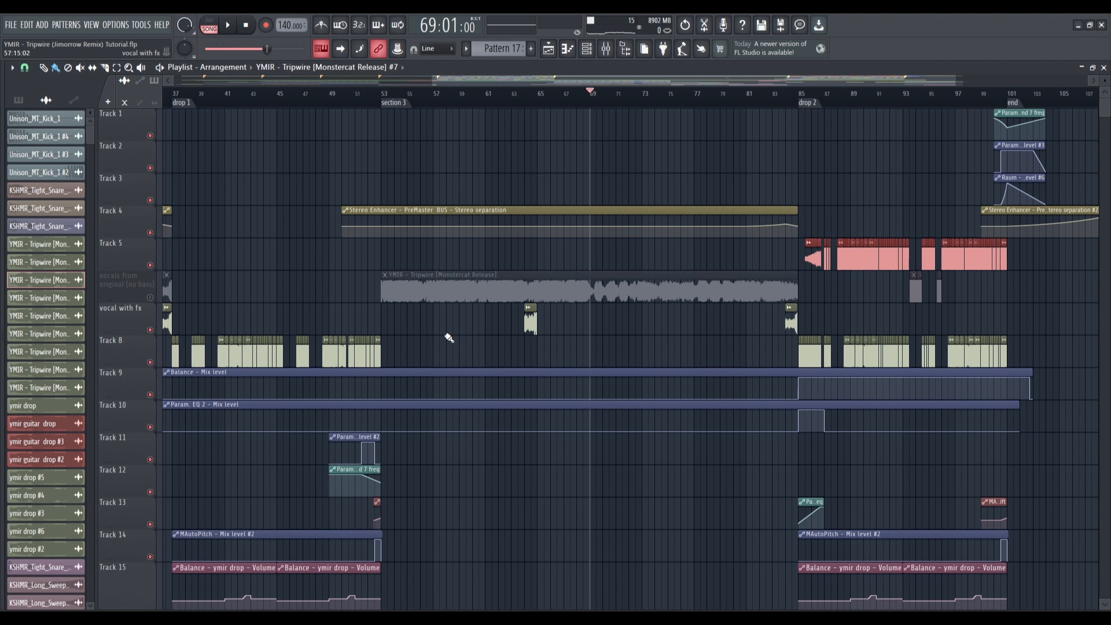
drag(386, 98, 806, 139)
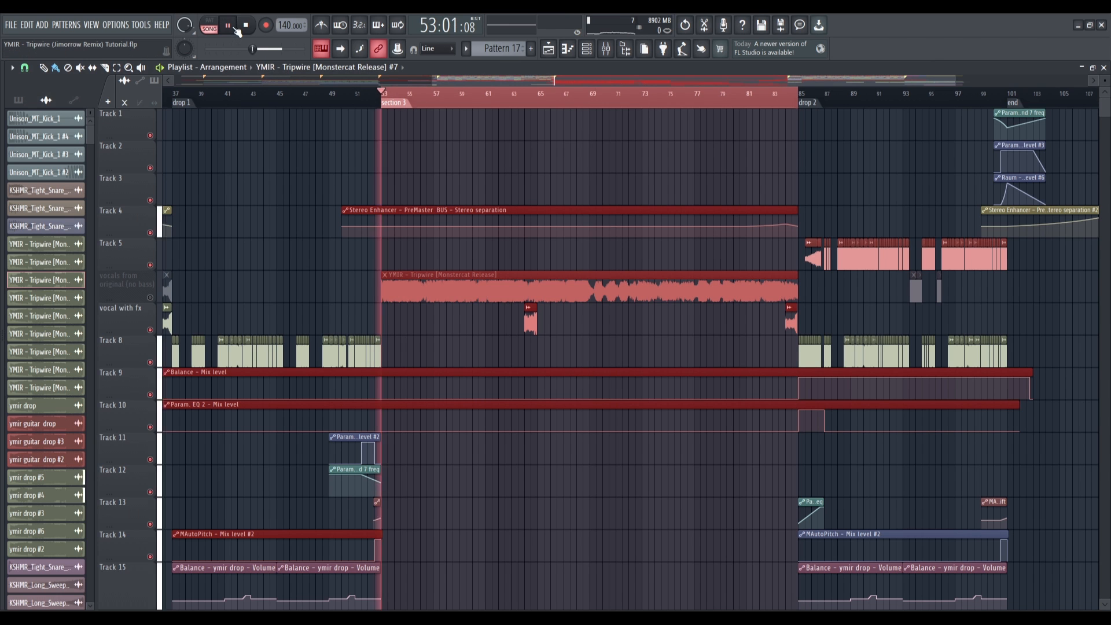
Step: Play section 3 from bar 53 without the original vocals and look over its drum, bass and percussion tracks down to the crashes
scroll(292, 240, down, 3)
ctrl+click(493, 449)
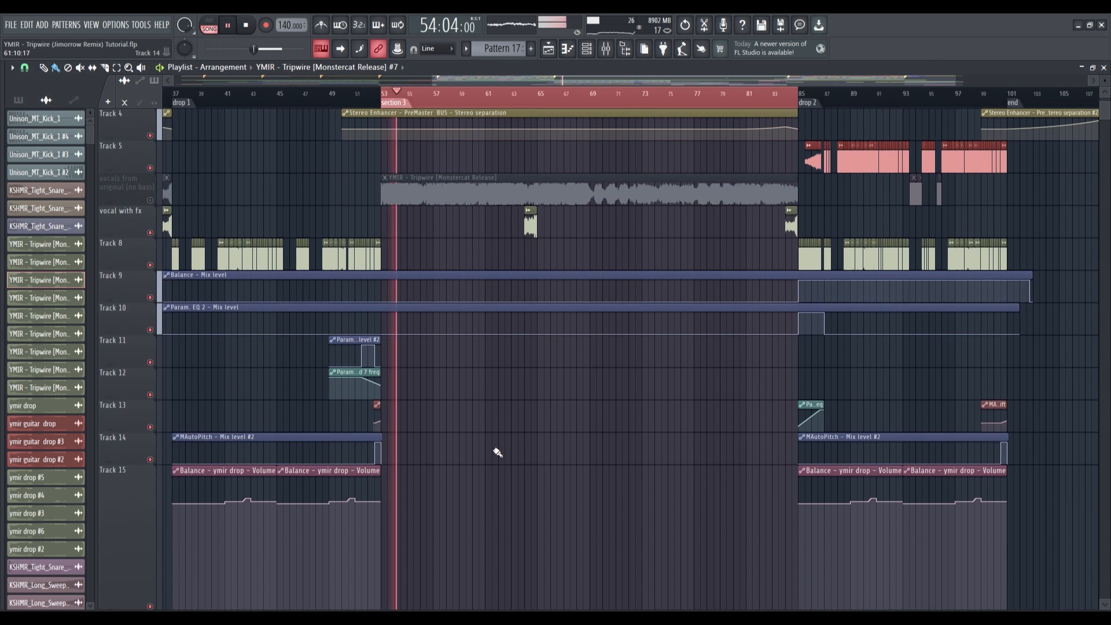
scroll(494, 454, up, 1)
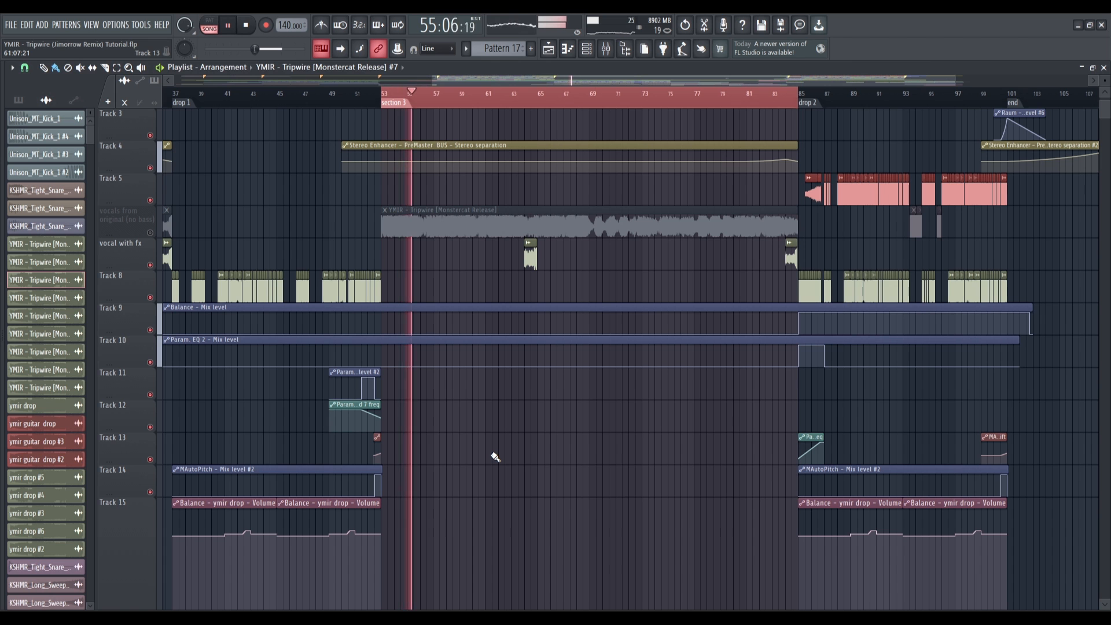
drag(1104, 112, 1104, 178)
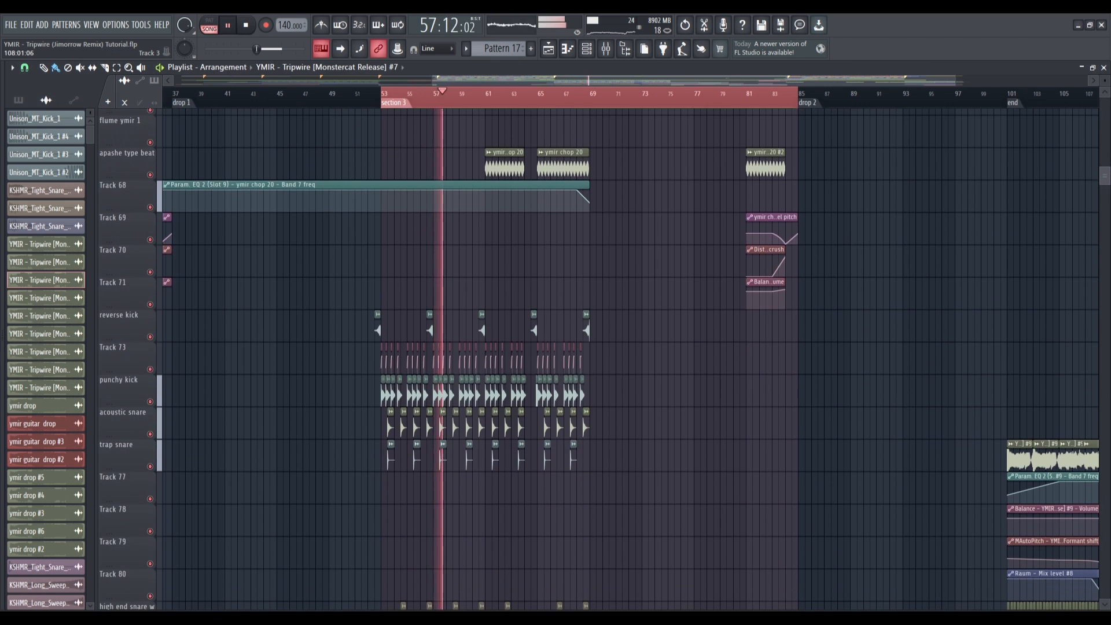
scroll(716, 340, down, 7)
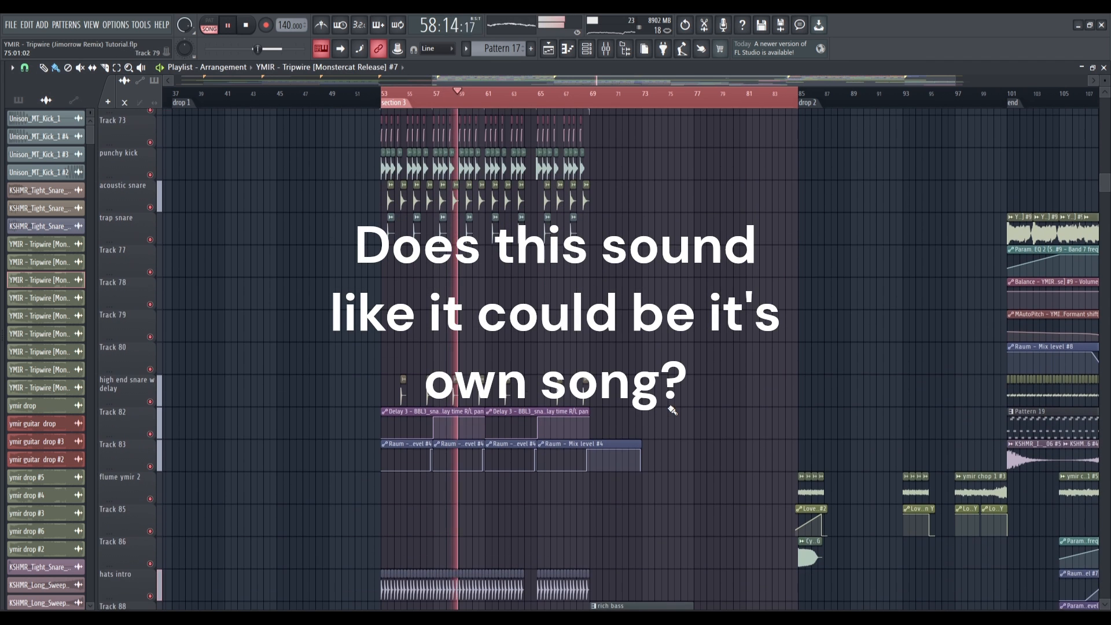
scroll(671, 409, down, 9)
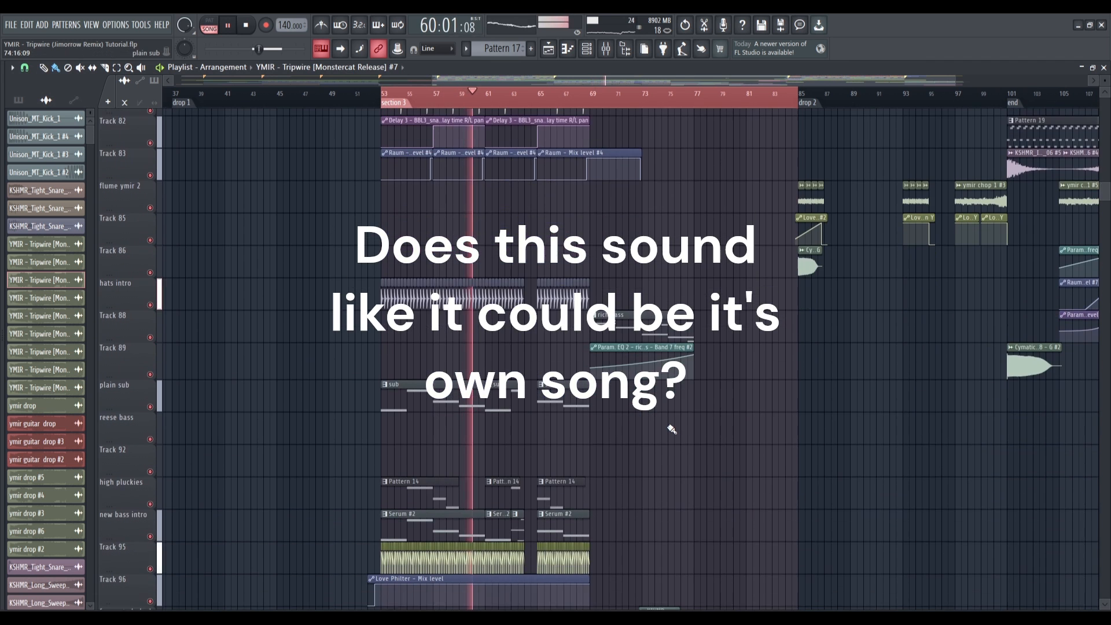
scroll(670, 429, down, 11)
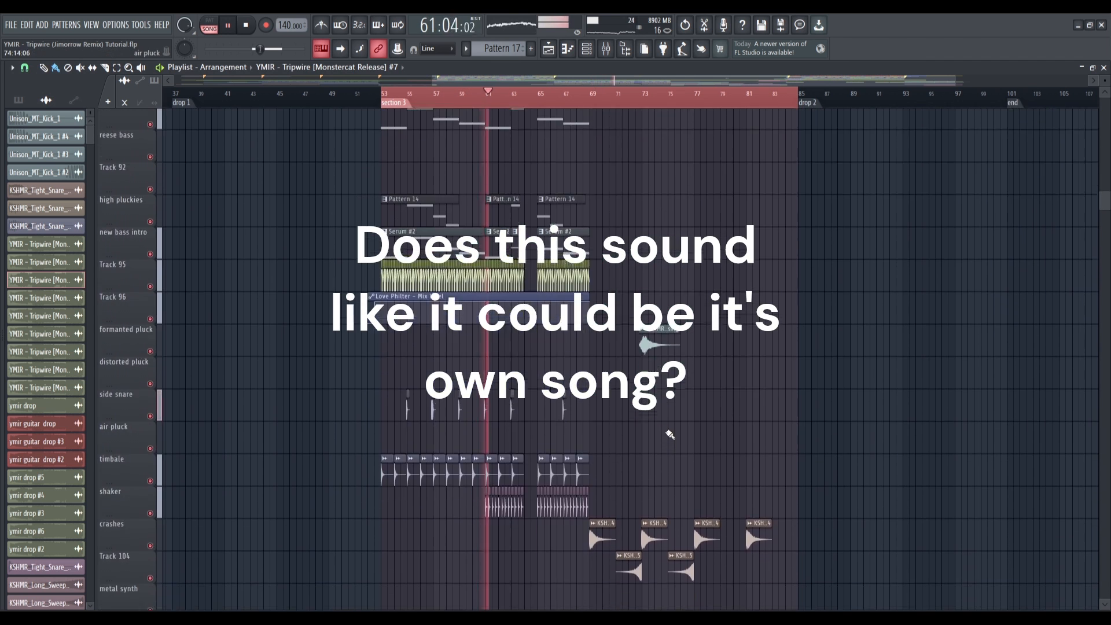
scroll(669, 442, down, 2)
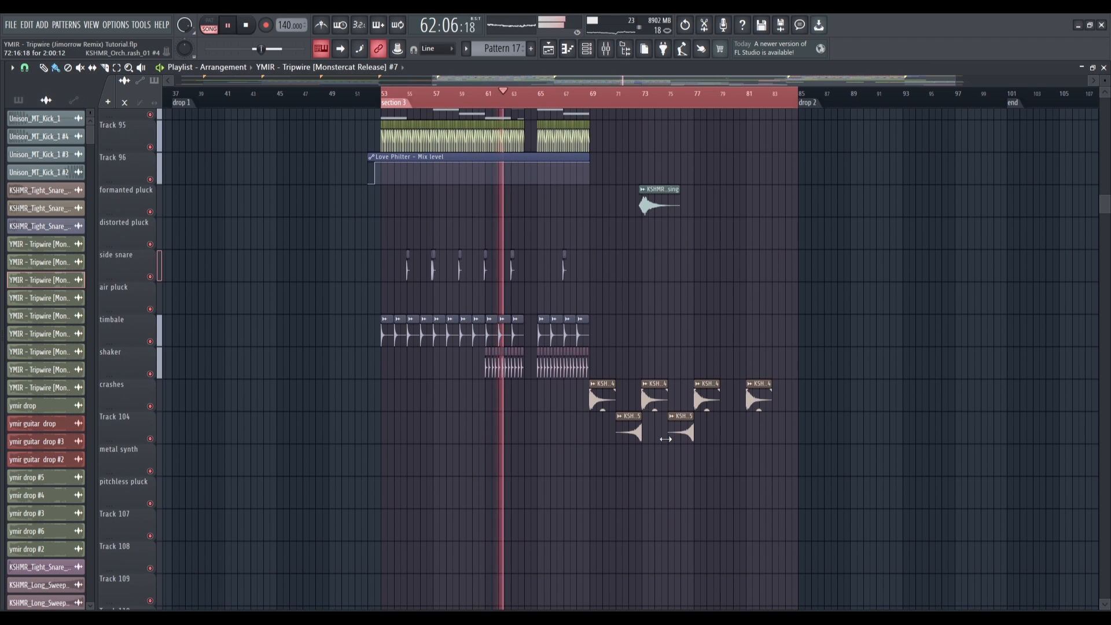
Step: Keep section 3 playing and look back up to the apashe type beat track, then over the kick and snare layers again
scroll(665, 439, up, 3)
scroll(665, 439, up, 8)
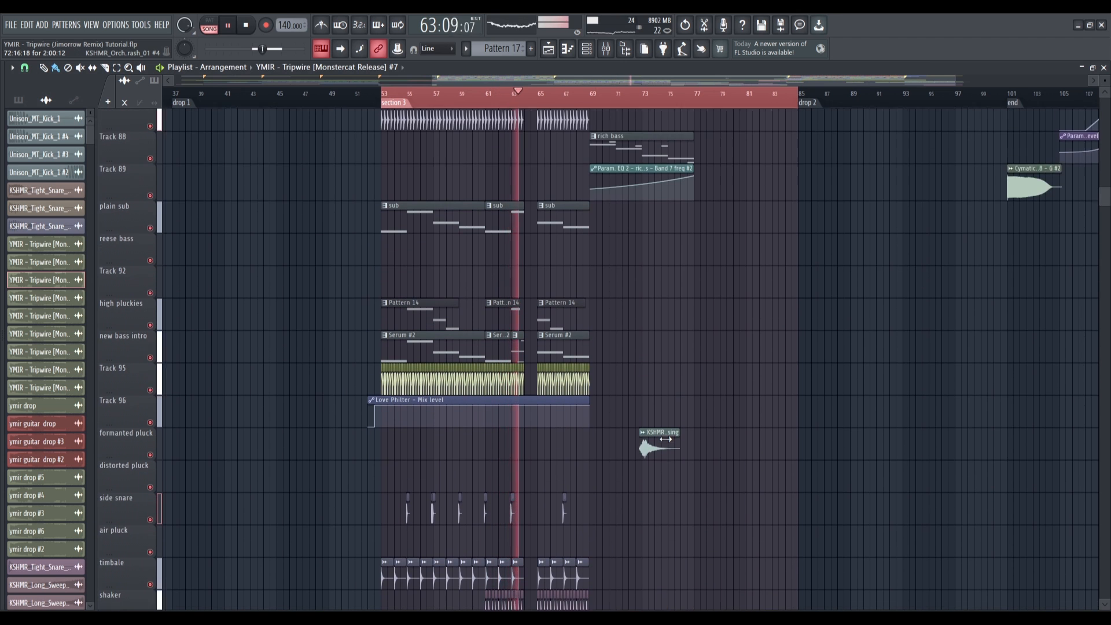
scroll(665, 439, up, 9)
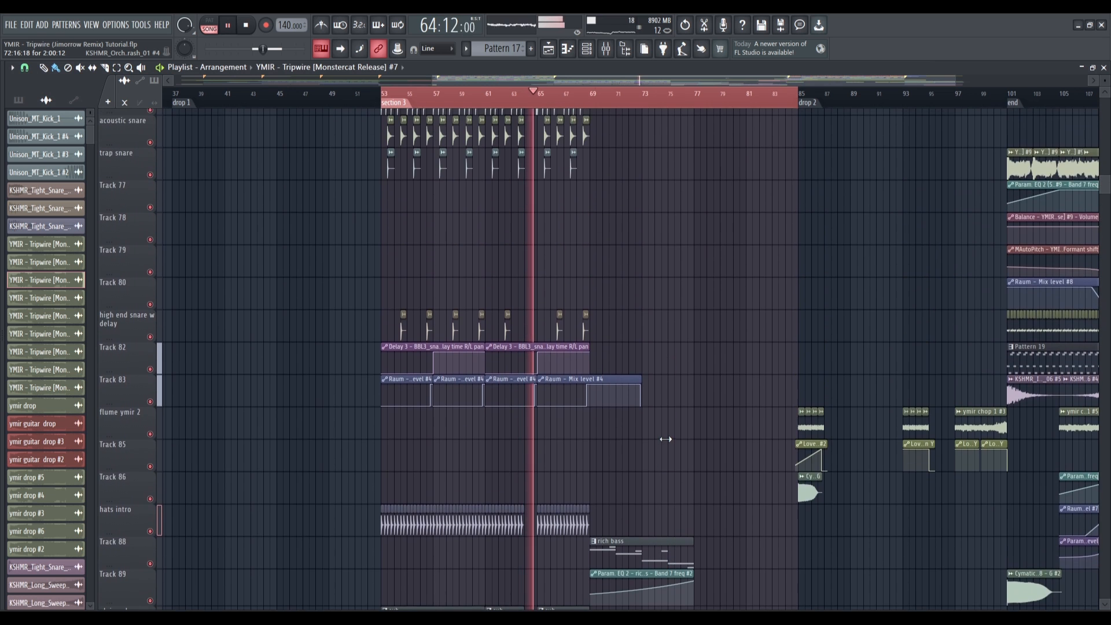
scroll(665, 439, up, 5)
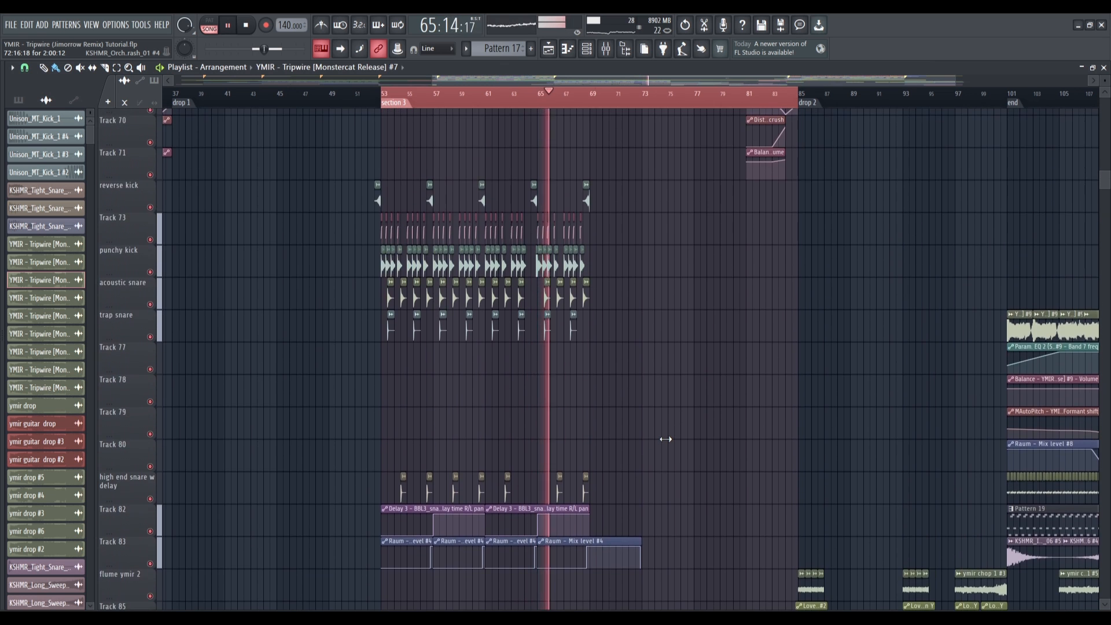
scroll(665, 439, up, 9)
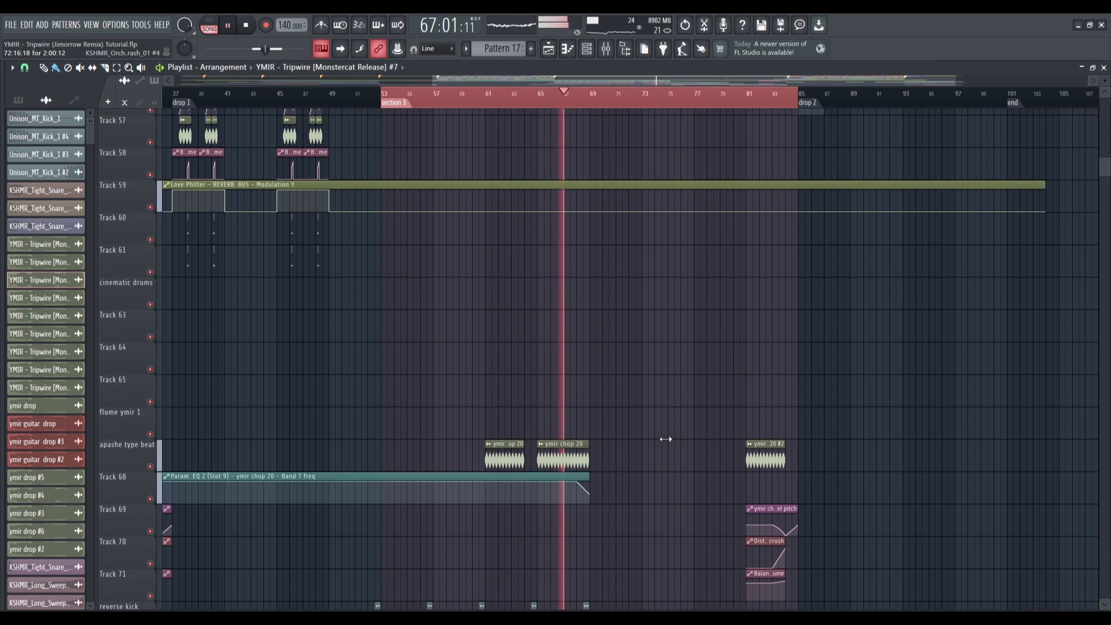
scroll(665, 439, up, 1)
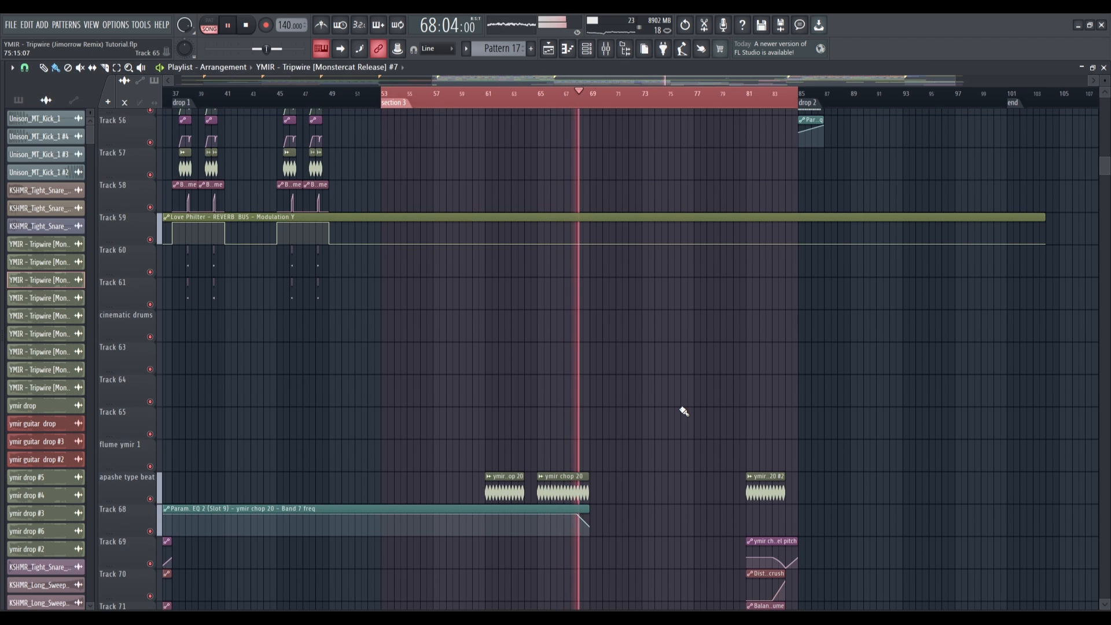
scroll(684, 411, down, 6)
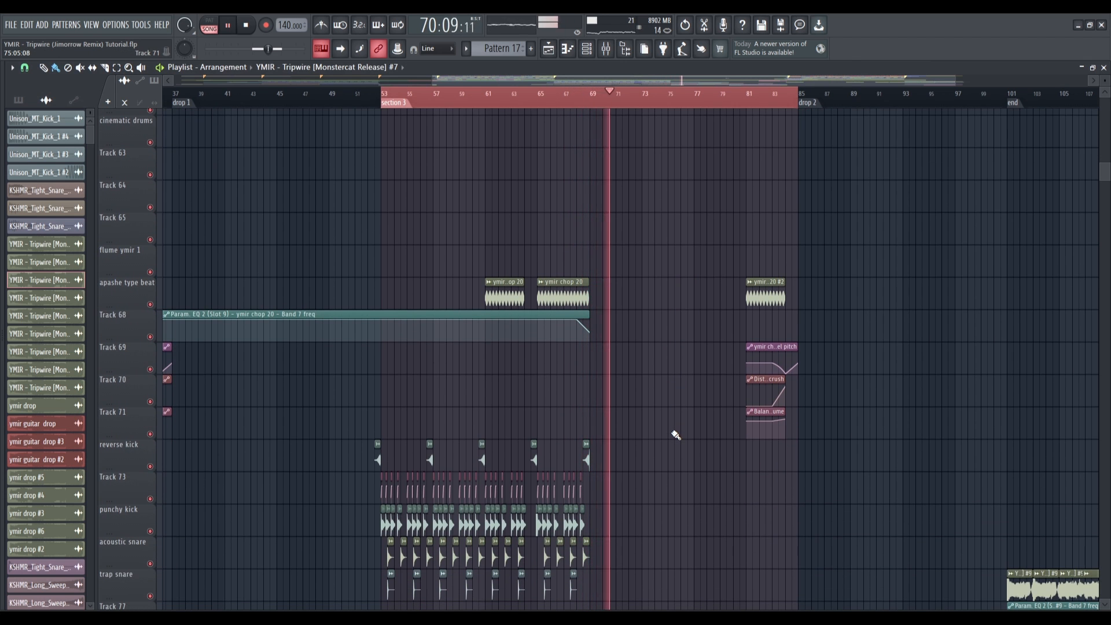
scroll(676, 434, down, 20)
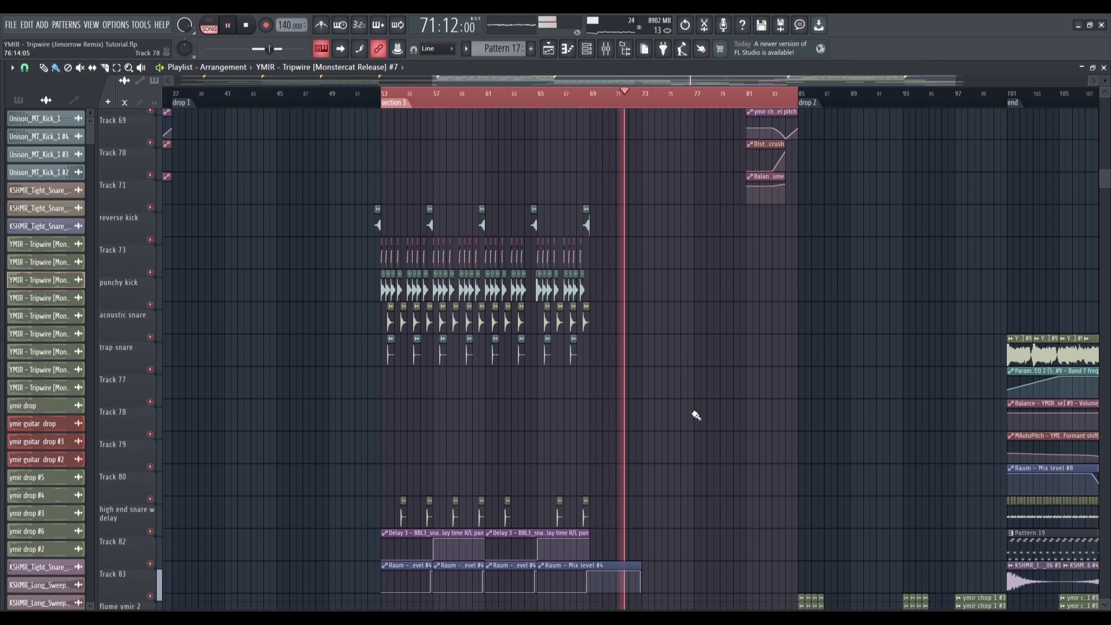
scroll(701, 418, down, 20)
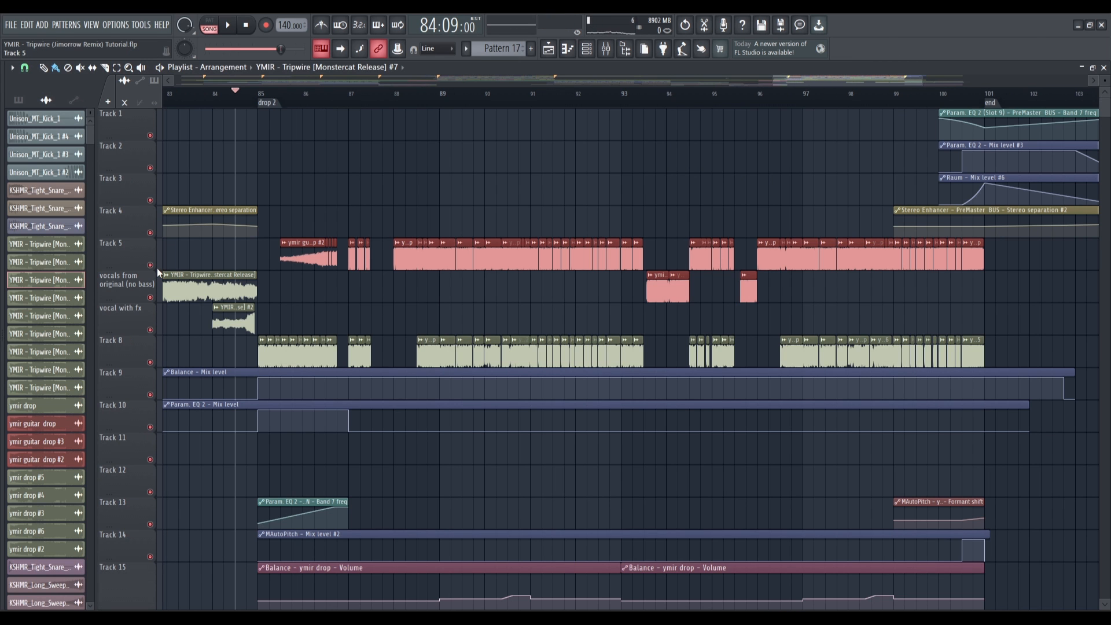
Step: Isolate the guitar drop clips on Track 5 and audition them through drop 2, adding the vocals from original (no bass) track
scroll(157, 268, up, 2)
right_click(150, 265)
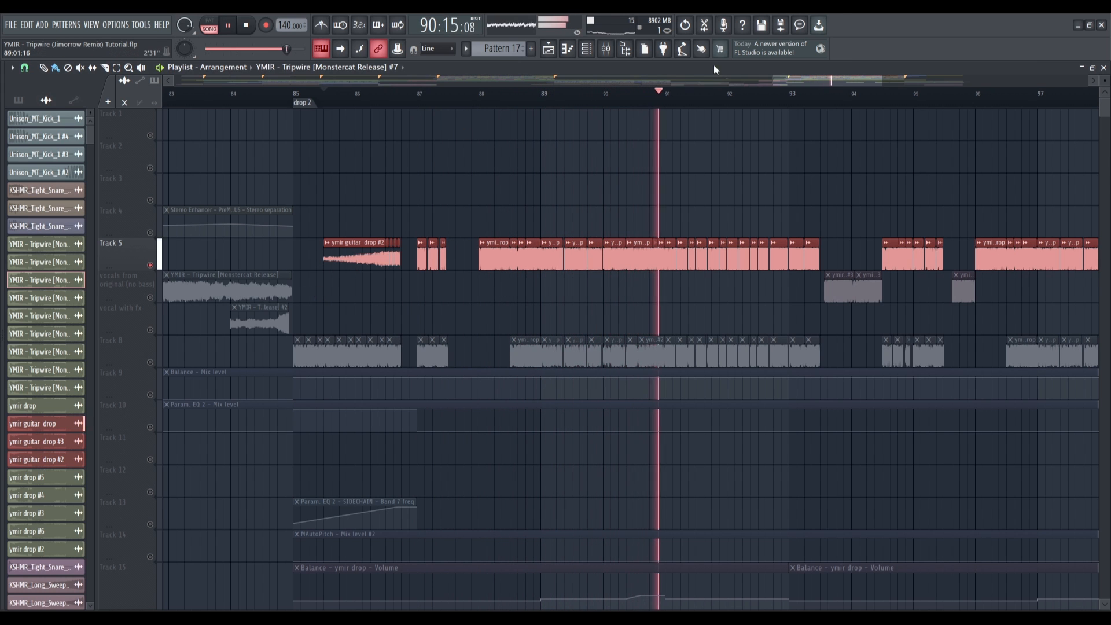
drag(783, 80, 795, 81)
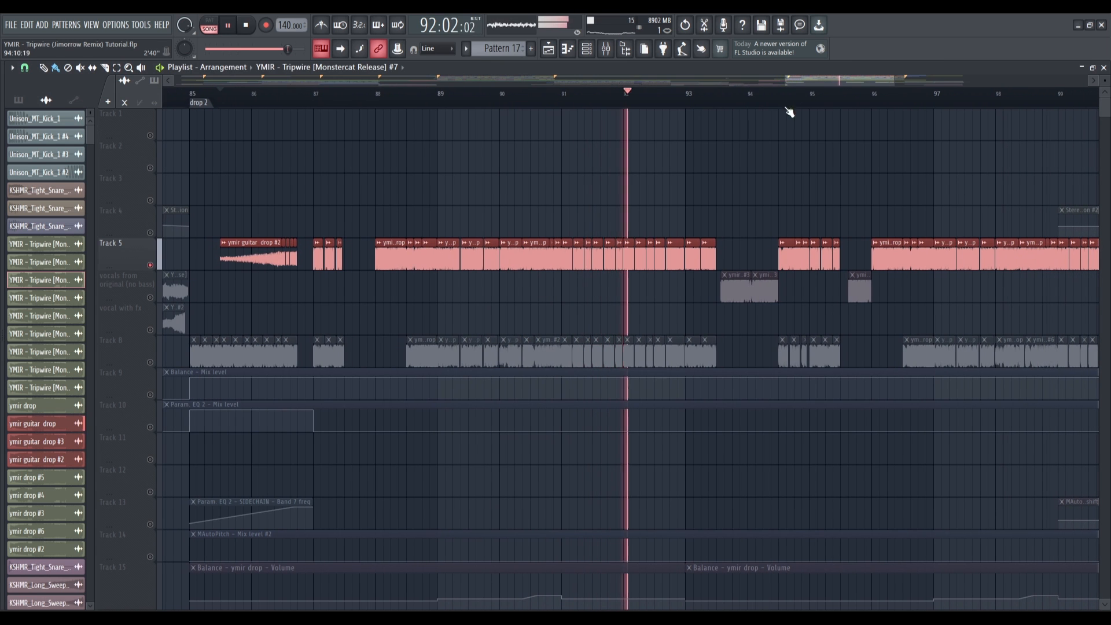
click(150, 298)
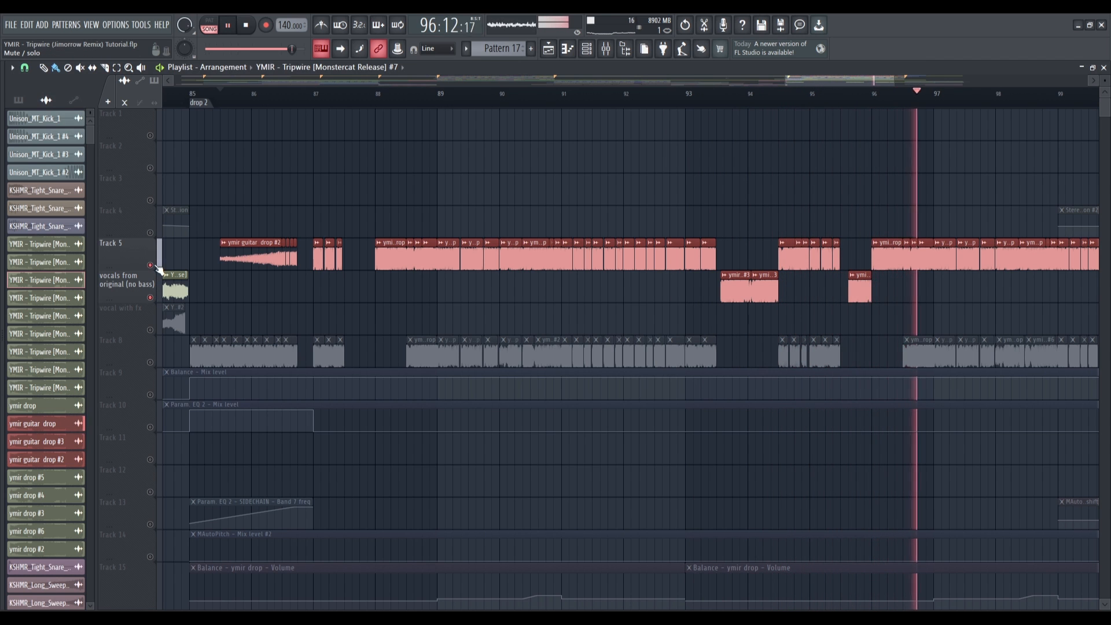
key(space)
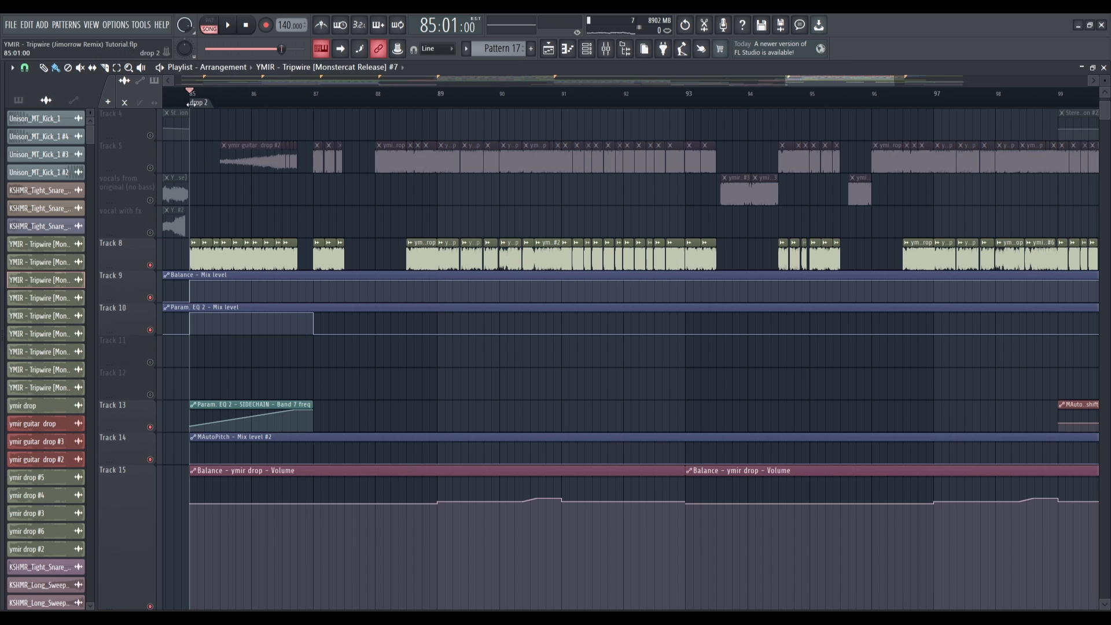
Step: Audition the isolated ymir drop clips on Track 8 with their automation tracks from bar 85
key(space)
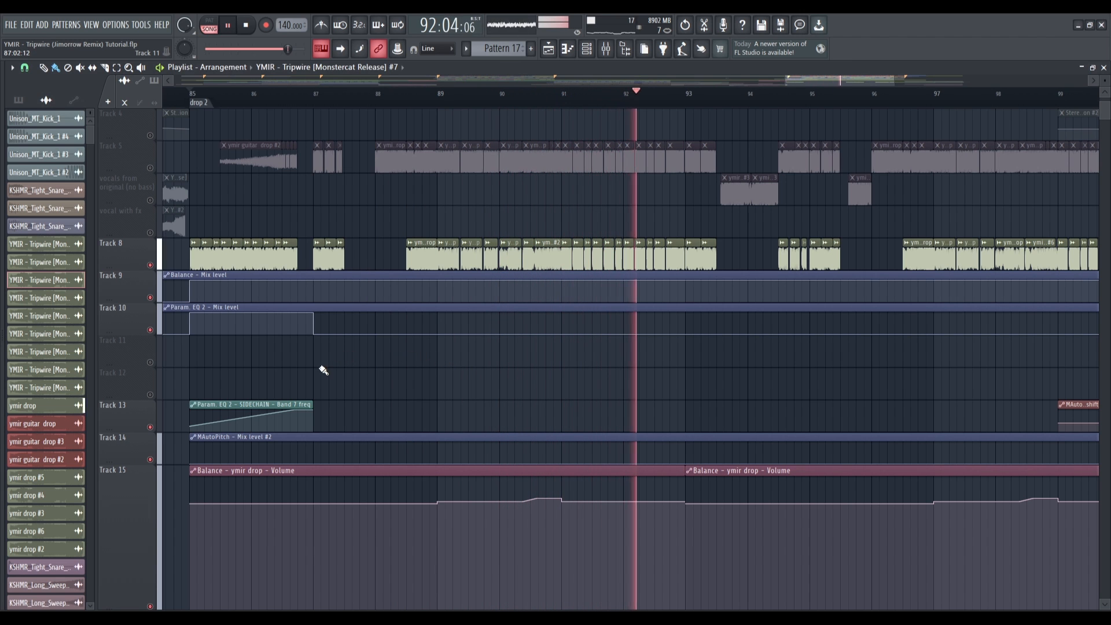
key(space)
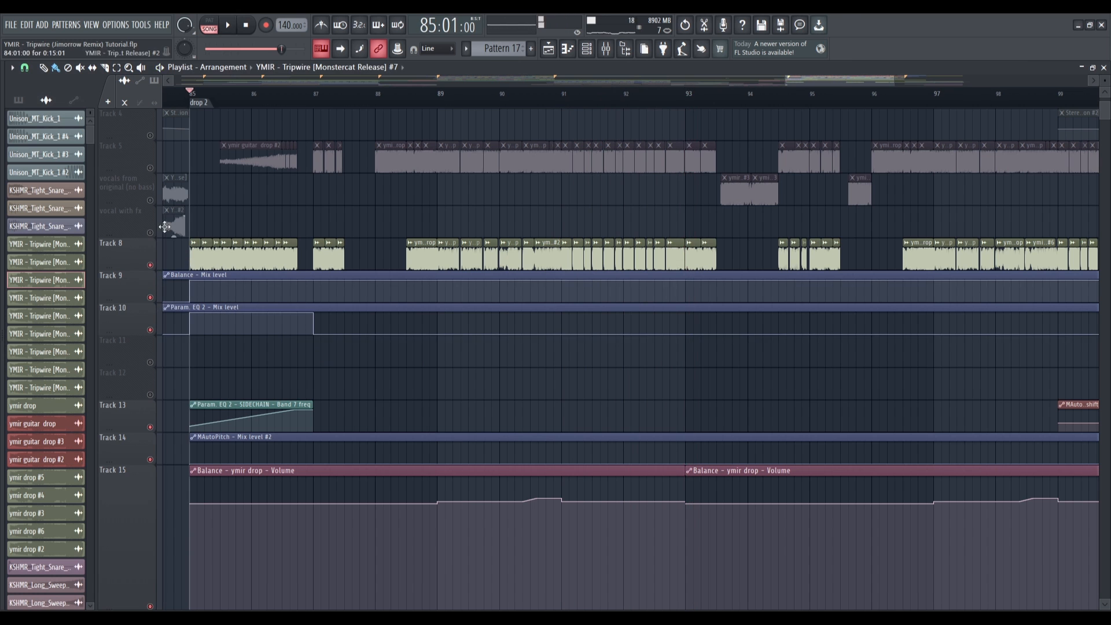
Step: Isolate the vocals from original (no bass) track, extend its clip to about the middle of bar 87, and audition it from bar 85
scroll(153, 301, up, 3)
scroll(157, 232, down, 4)
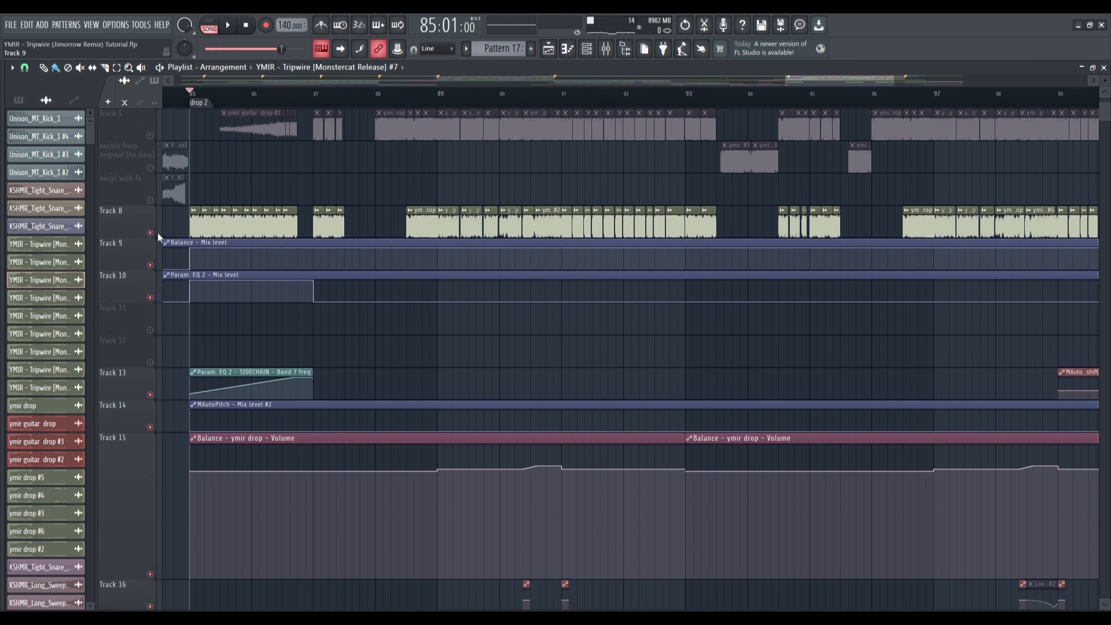
right_click(150, 168)
scroll(150, 185, up, 3)
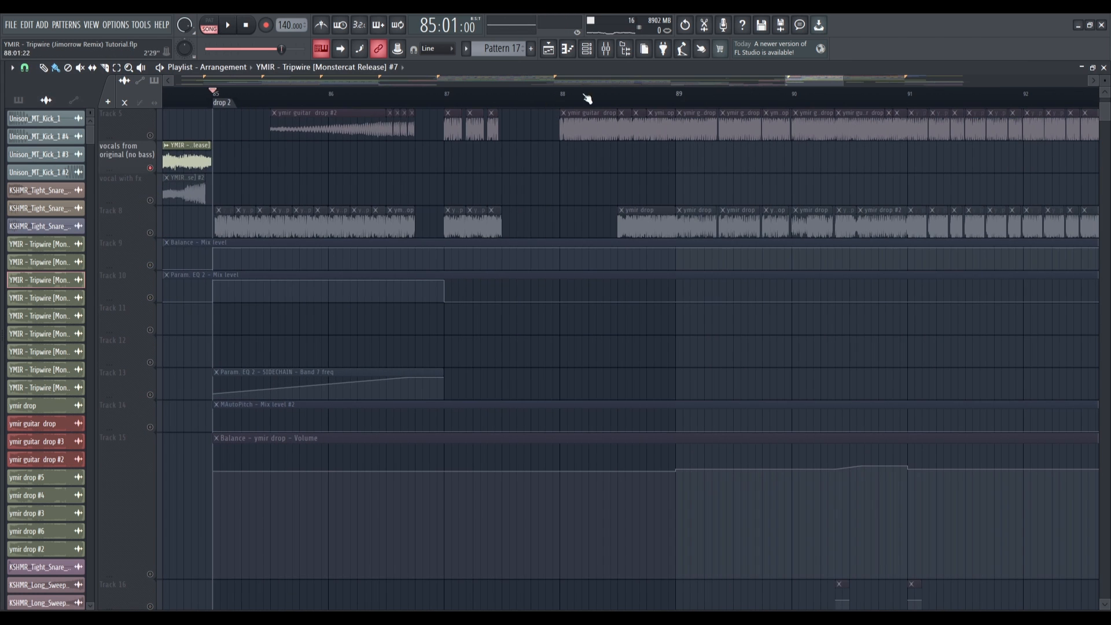
drag(803, 78, 793, 80)
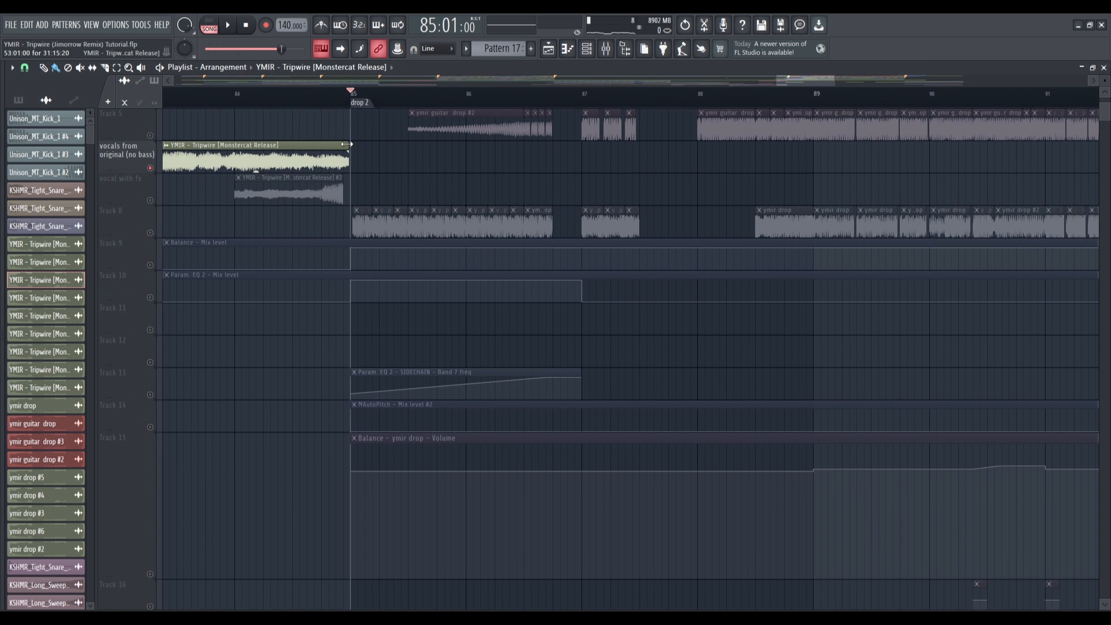
drag(346, 143, 675, 167)
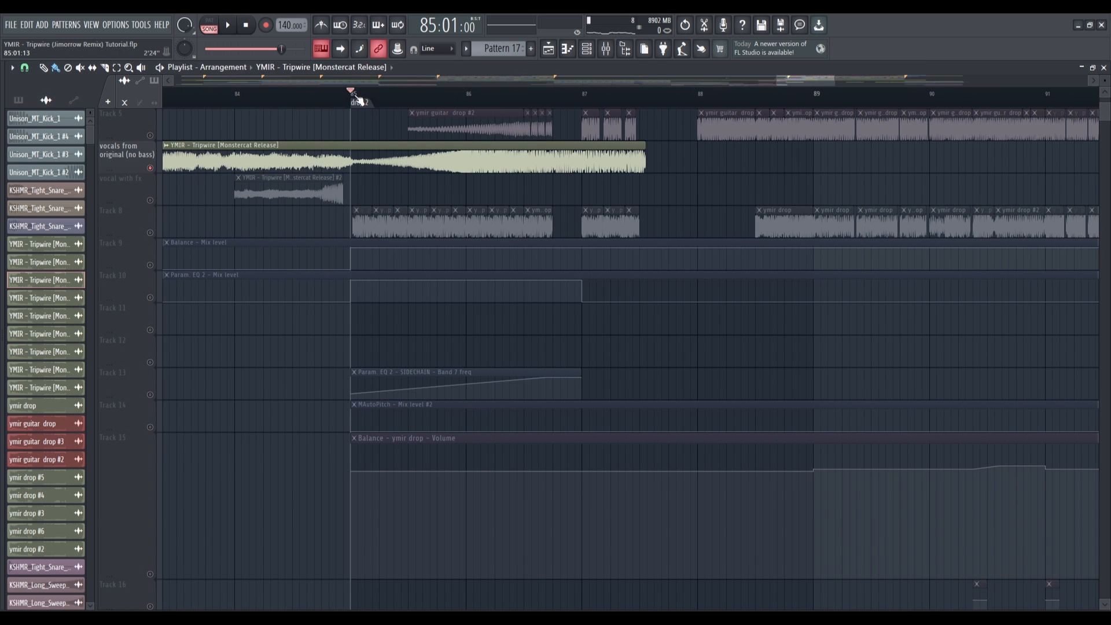
key(space)
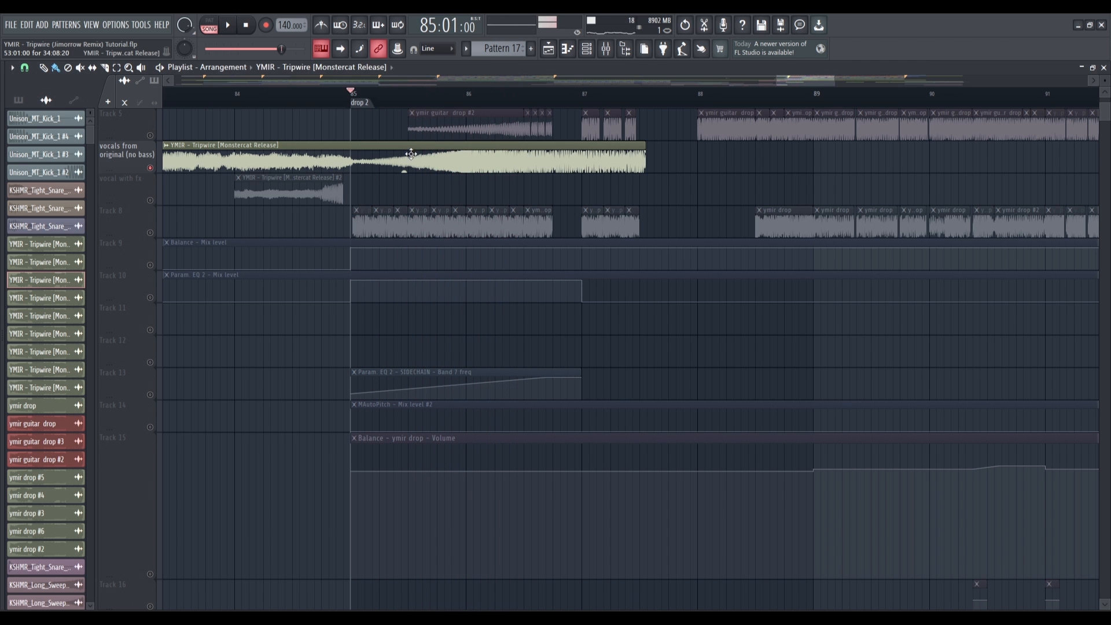
Step: Enable Tracks 44 to 53 to hear the impact stack at the start of drop 2, and audition it from 84:15
scroll(322, 268, down, 10)
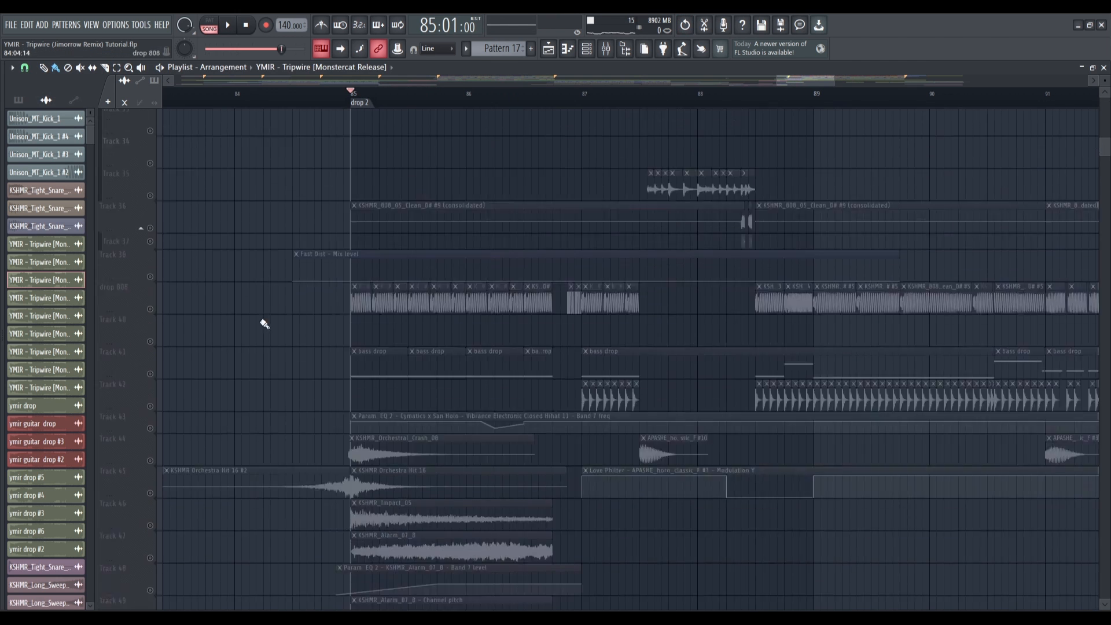
scroll(265, 324, down, 2)
click(150, 350)
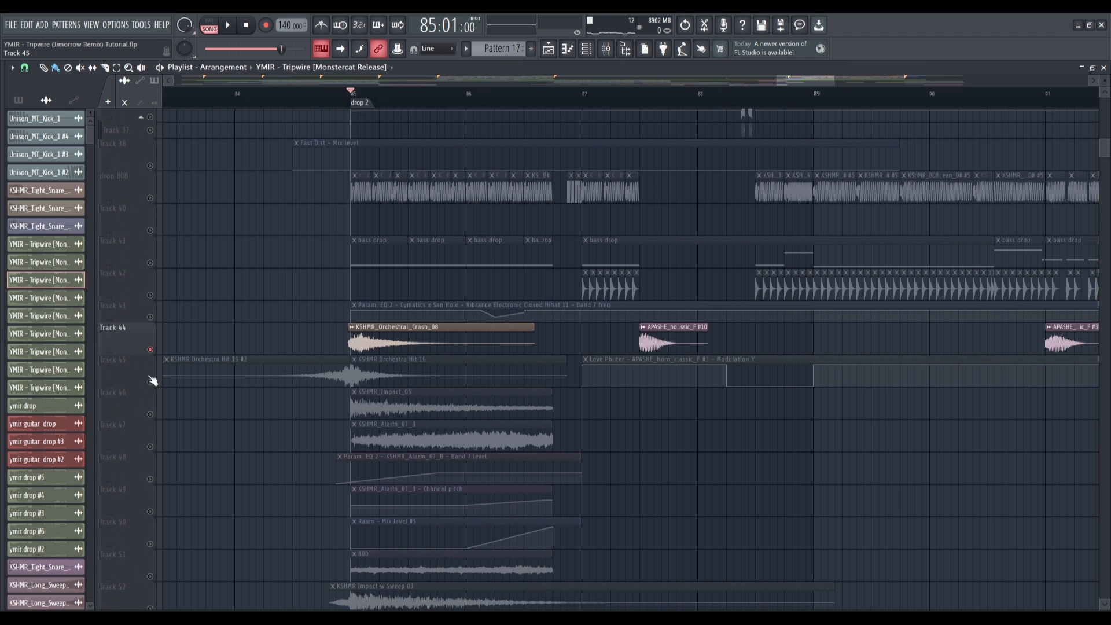
click(149, 382)
click(150, 447)
click(150, 479)
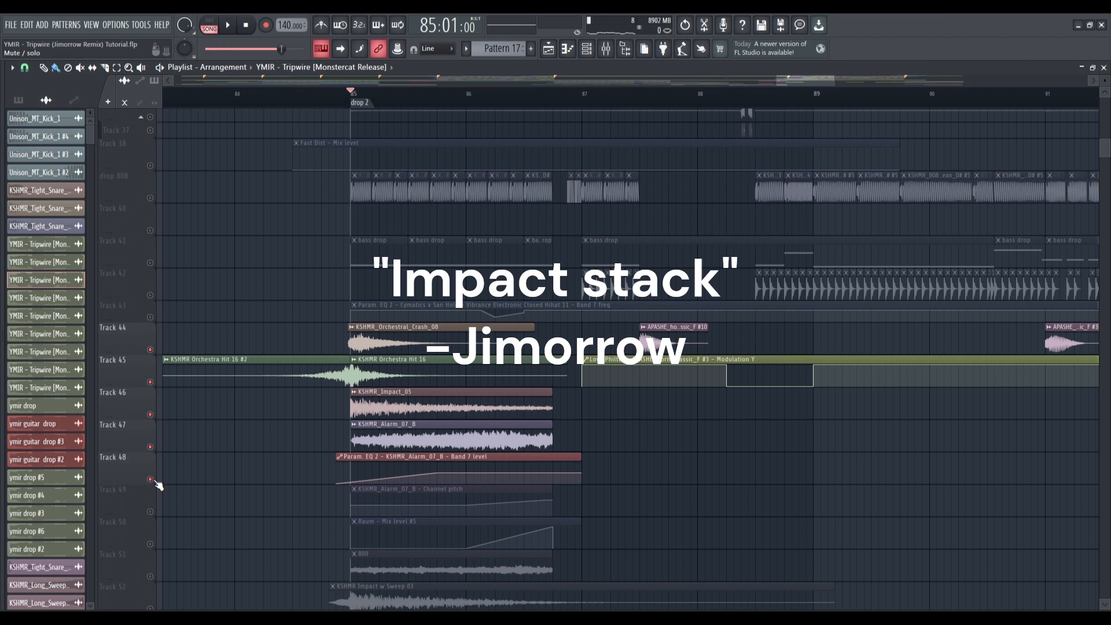
click(150, 575)
click(150, 608)
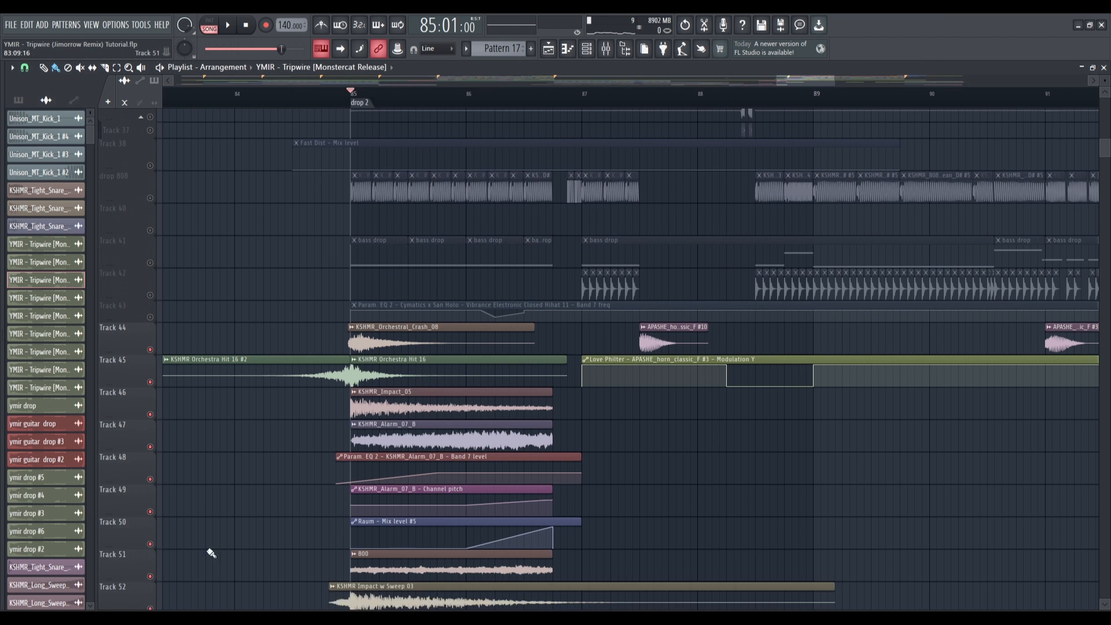
scroll(210, 551, down, 3)
click(150, 479)
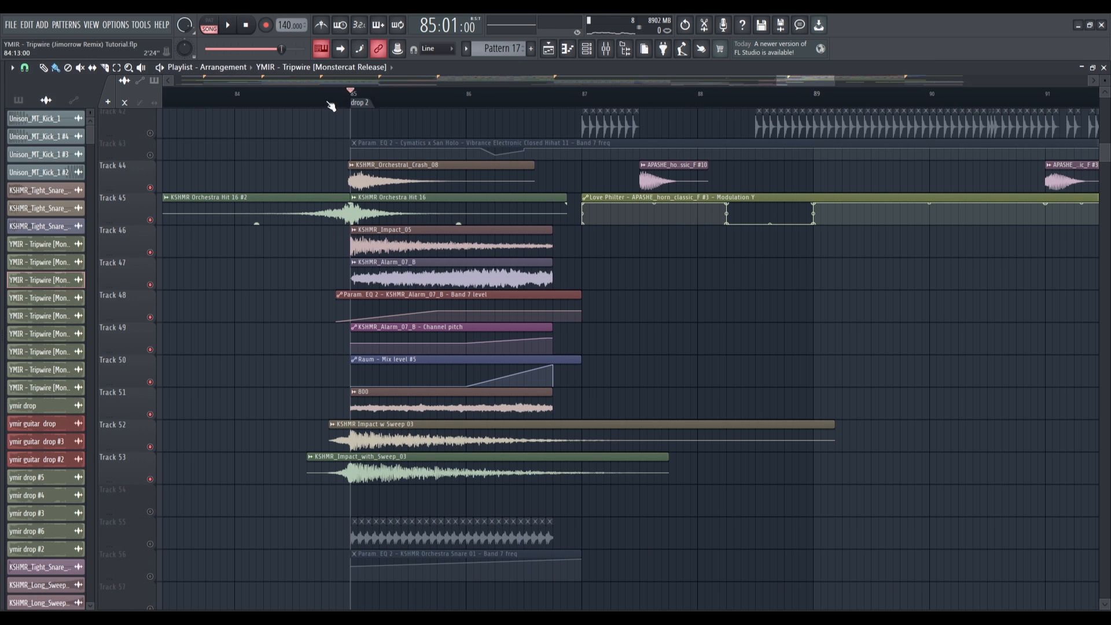
key(space)
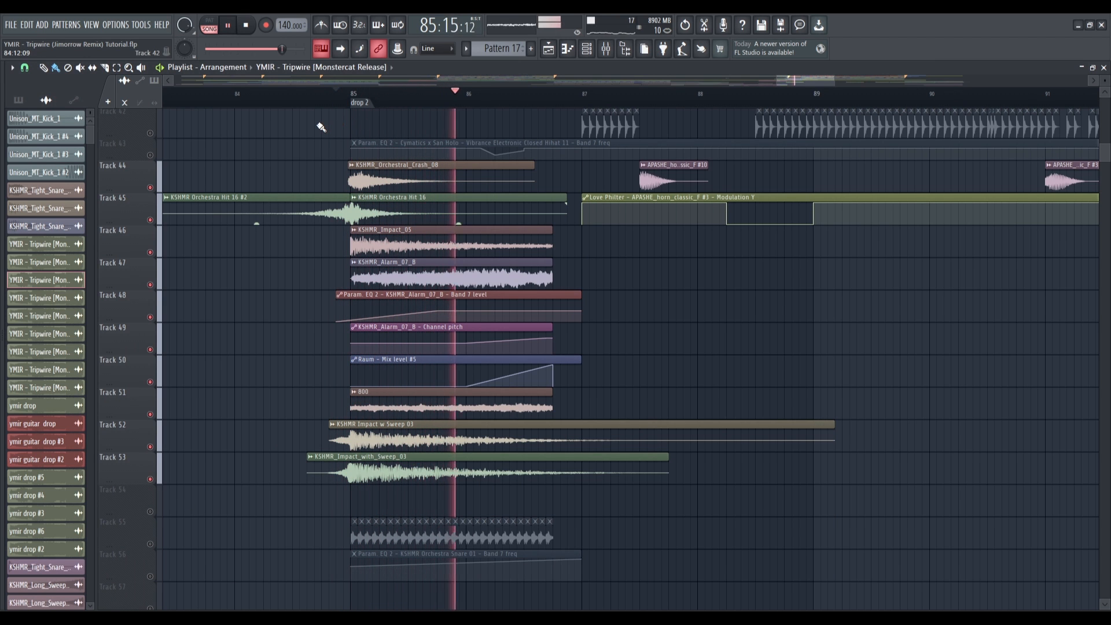
key(space)
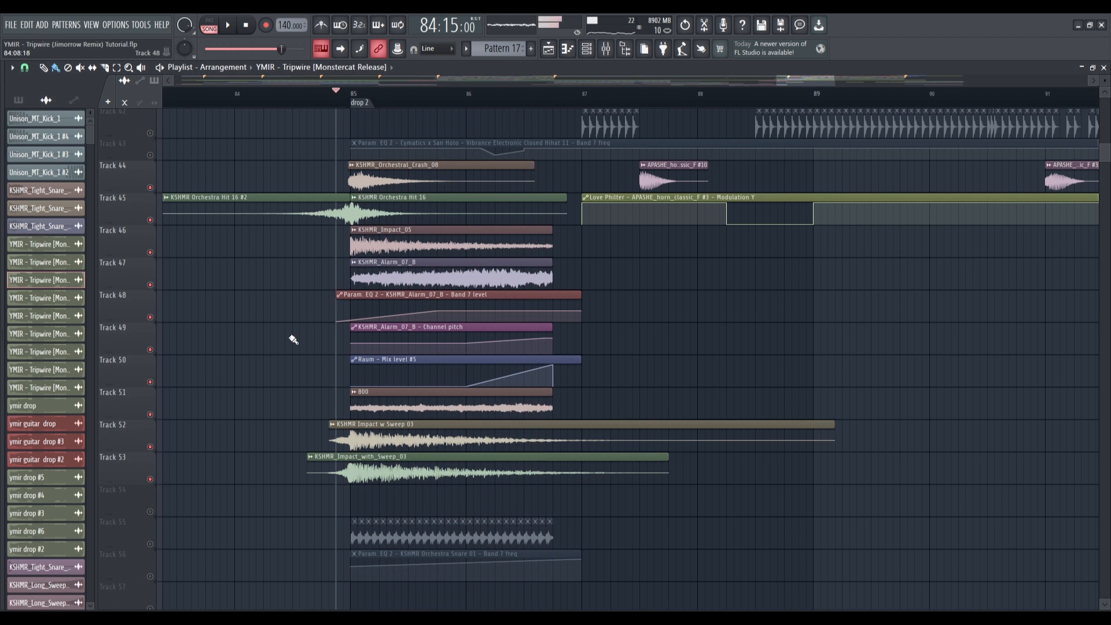
Step: Isolate and audition the two sweep impacts one at a time, first Track 53 and then Track 52, from 84:15
ctrl+click(151, 480)
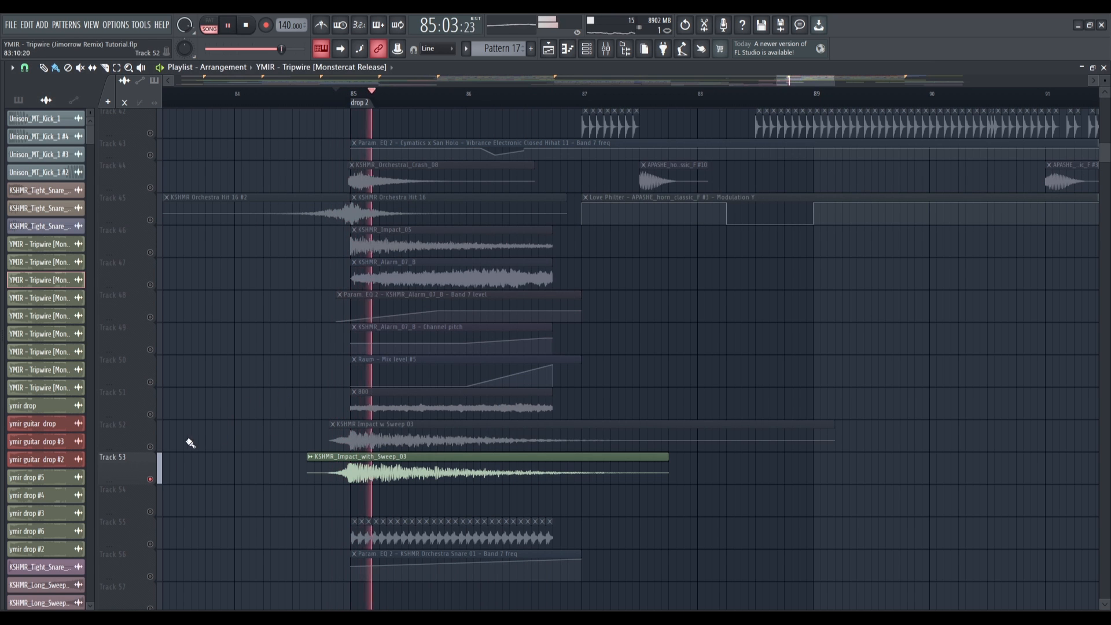
key(space)
ctrl+click(150, 446)
key(space)
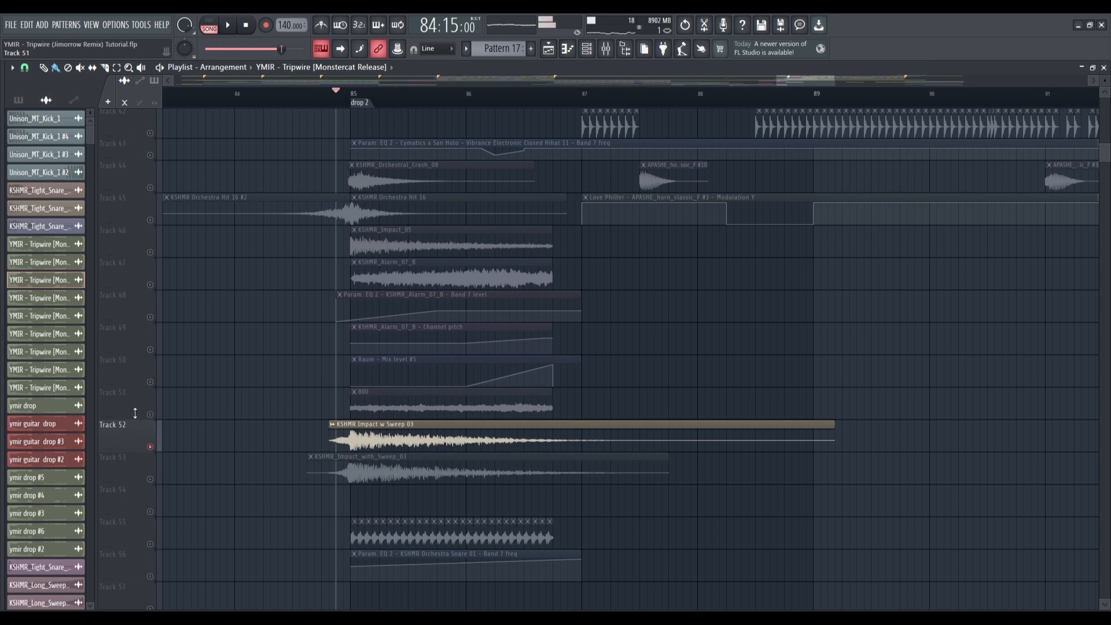
Step: Audition the impact stack's isolated layers from 84:15: Track 51, the alarm with its automation on Tracks 47 to 50, and Track 46
ctrl+click(150, 415)
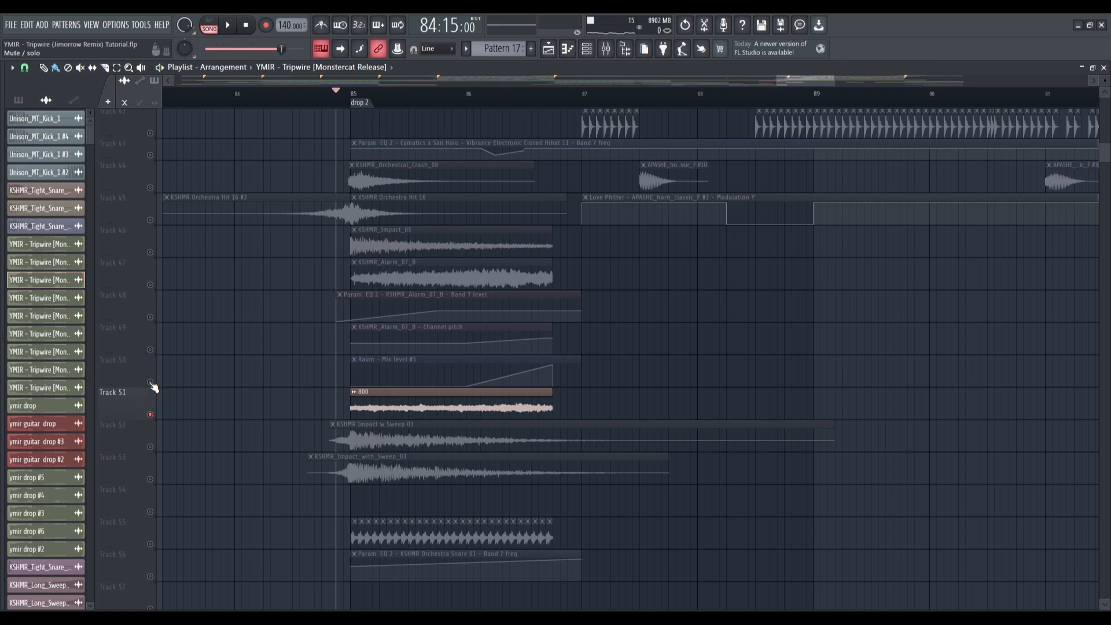
drag(152, 383, 156, 284)
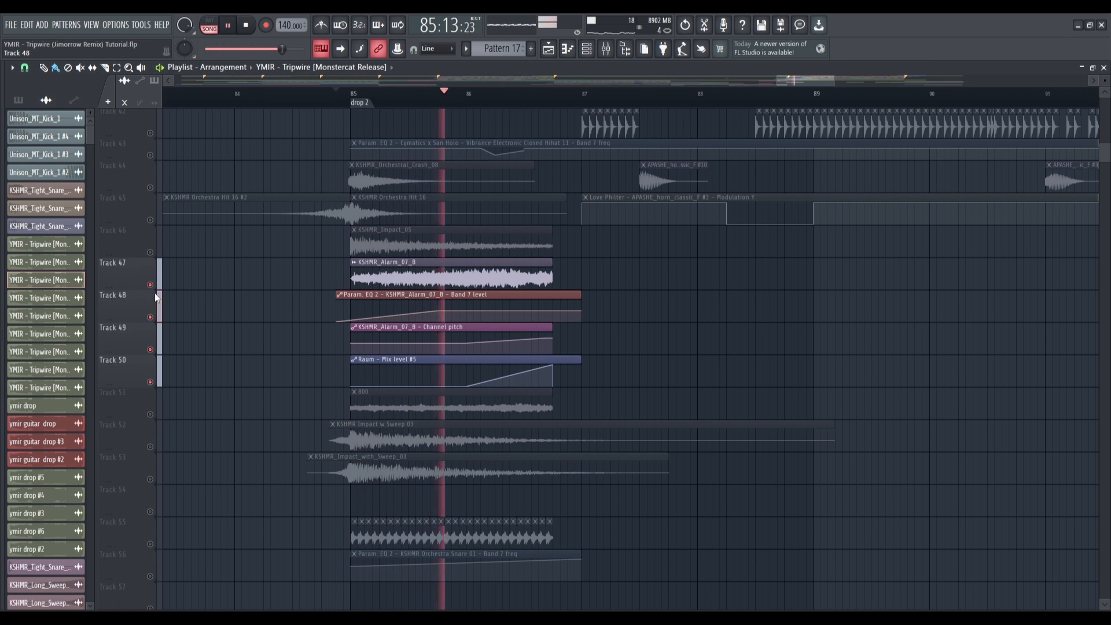
right_click(150, 252)
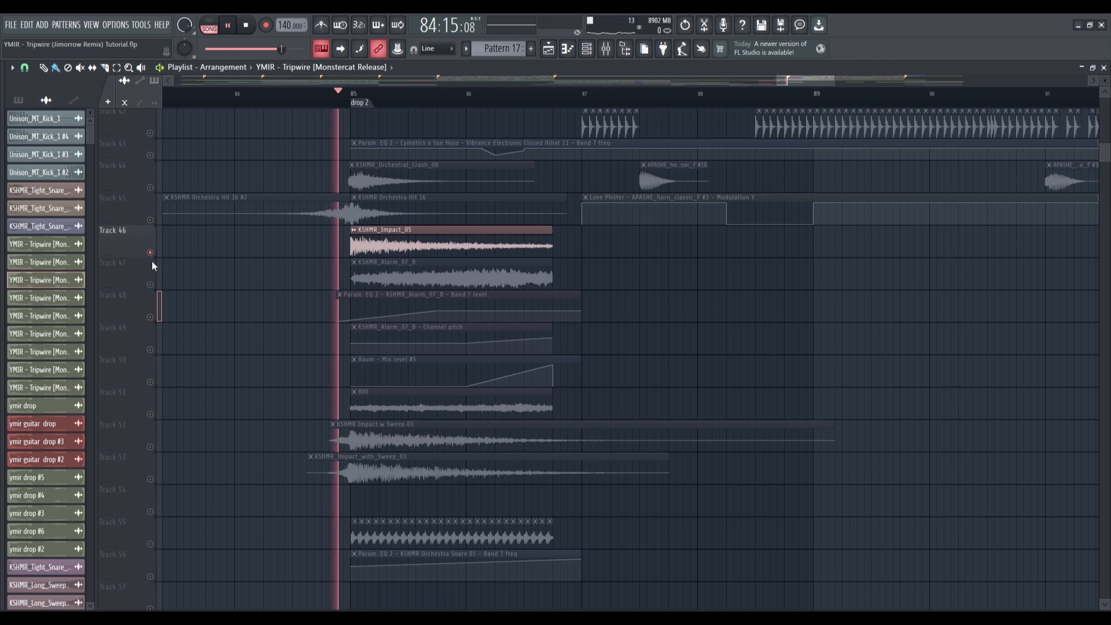
key(space)
Step: Isolate and audition the orchestra hit on Track 45 and the orchestral crash on Track 44 from 84:15
right_click(151, 220)
key(space)
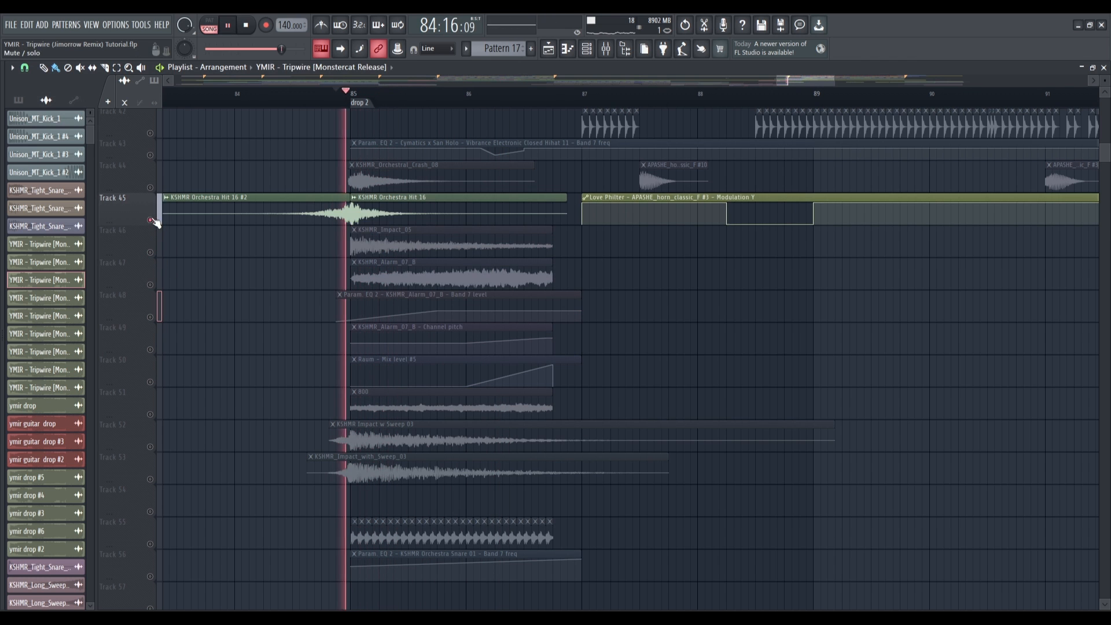
key(space)
right_click(151, 189)
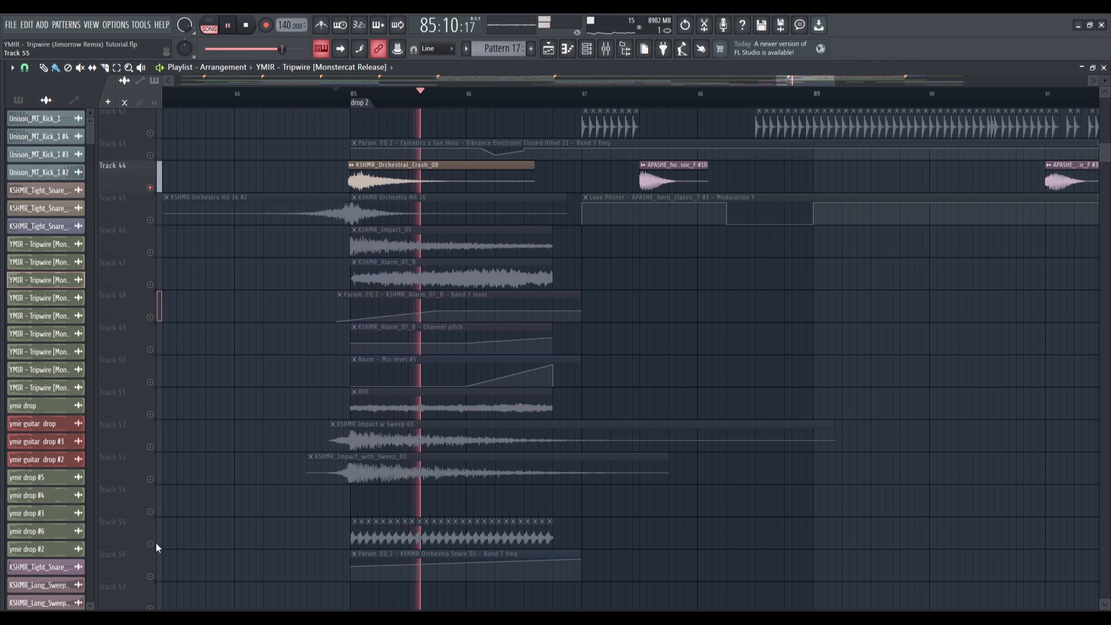
key(space)
Step: Isolate the repeating orchestra snare on Track 55 with its EQ automation on Track 56, and audition it from 84:15
right_click(152, 543)
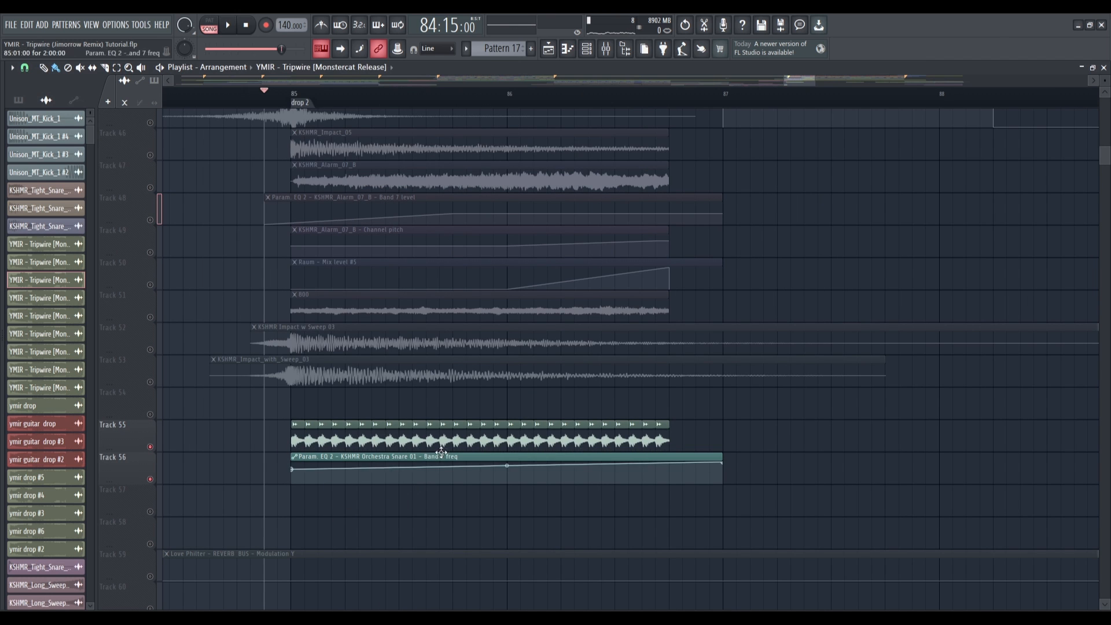
key(space)
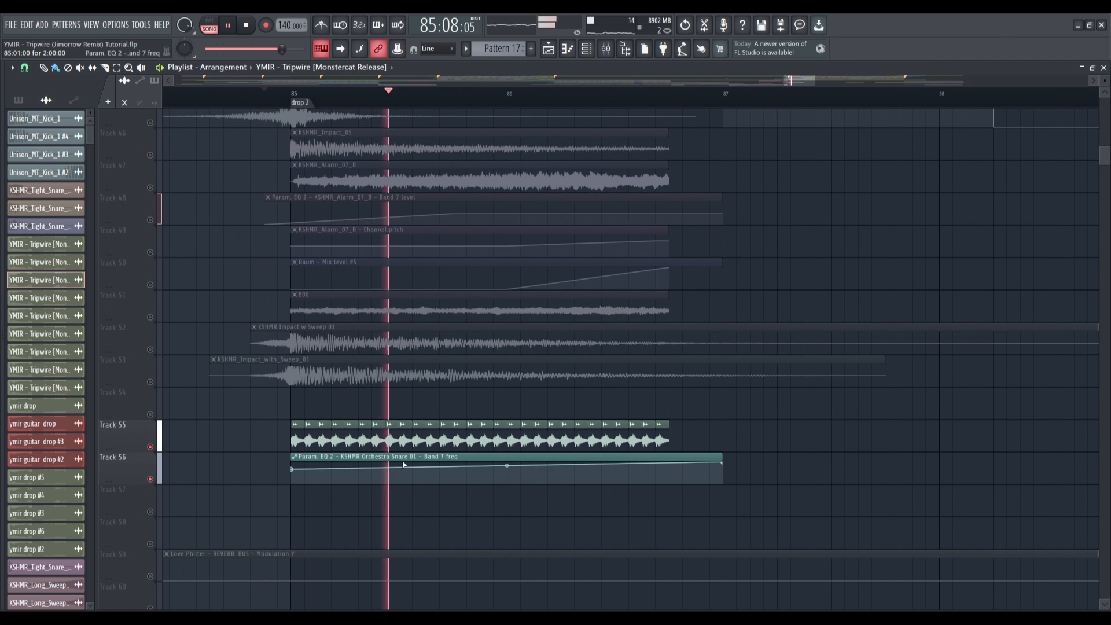
scroll(325, 442, up, 1)
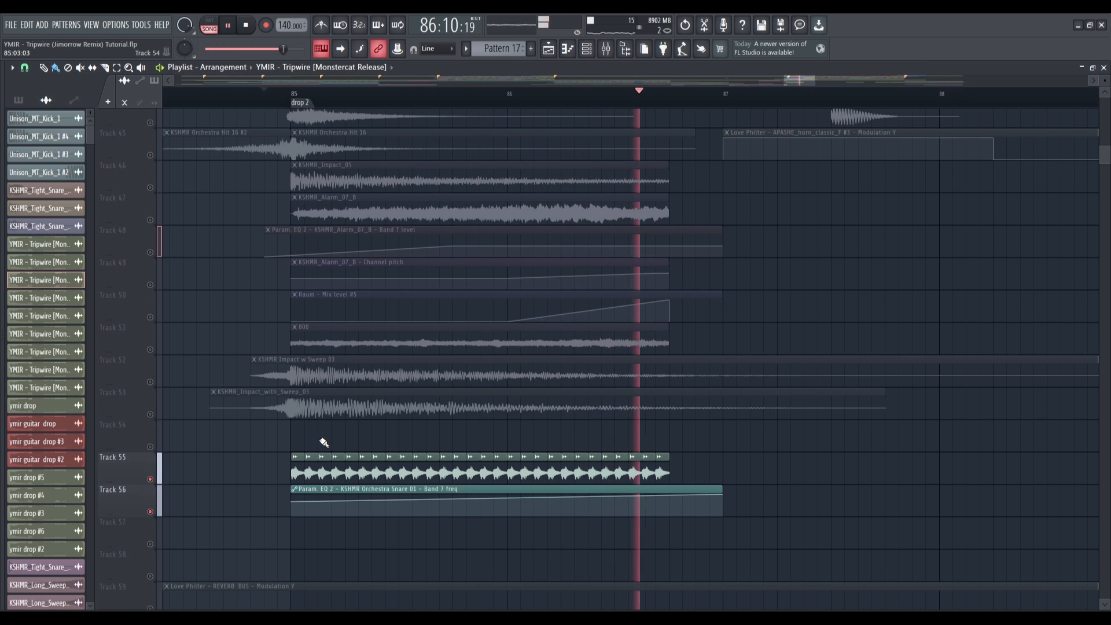
key(space)
Step: Audition the isolated drop 808 track together with the bass drop patterns on Track 41 from 84:15
scroll(313, 445, up, 7)
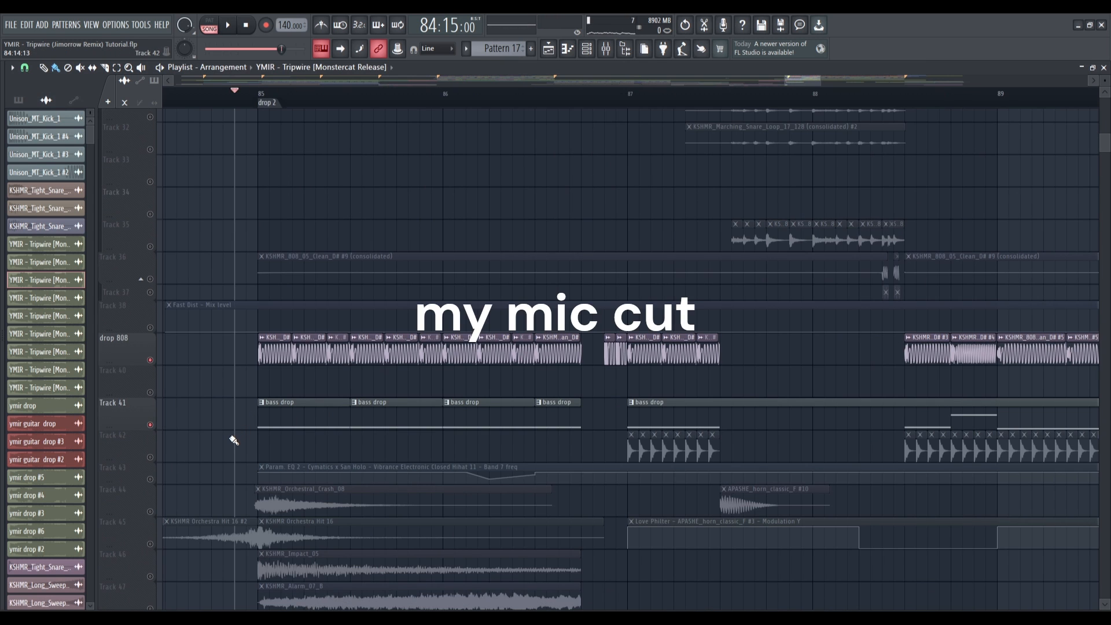
key(space)
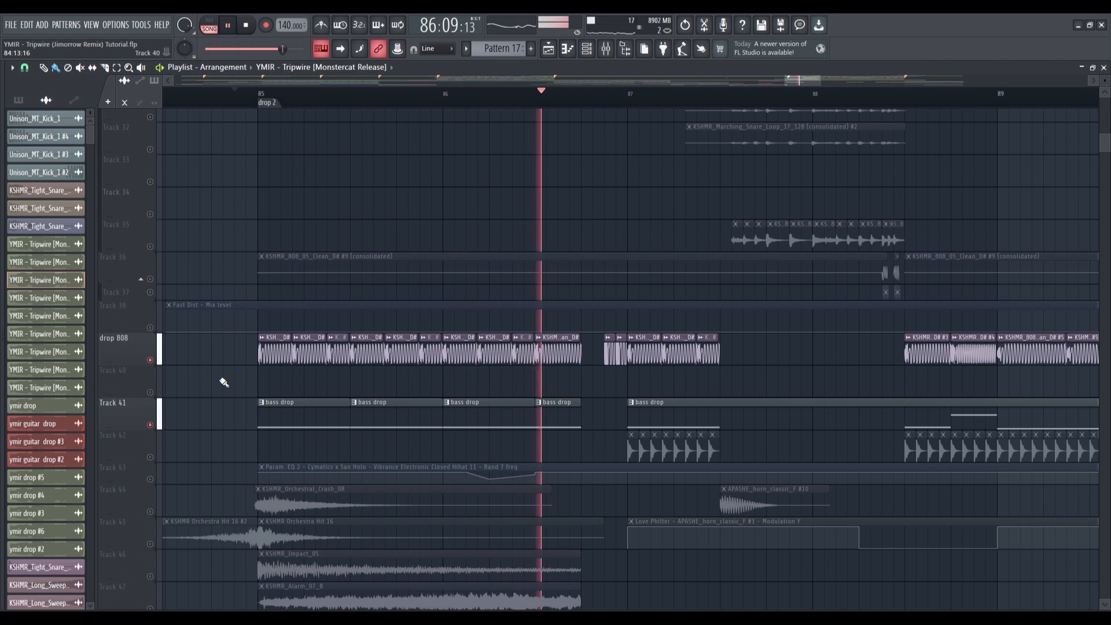
key(space)
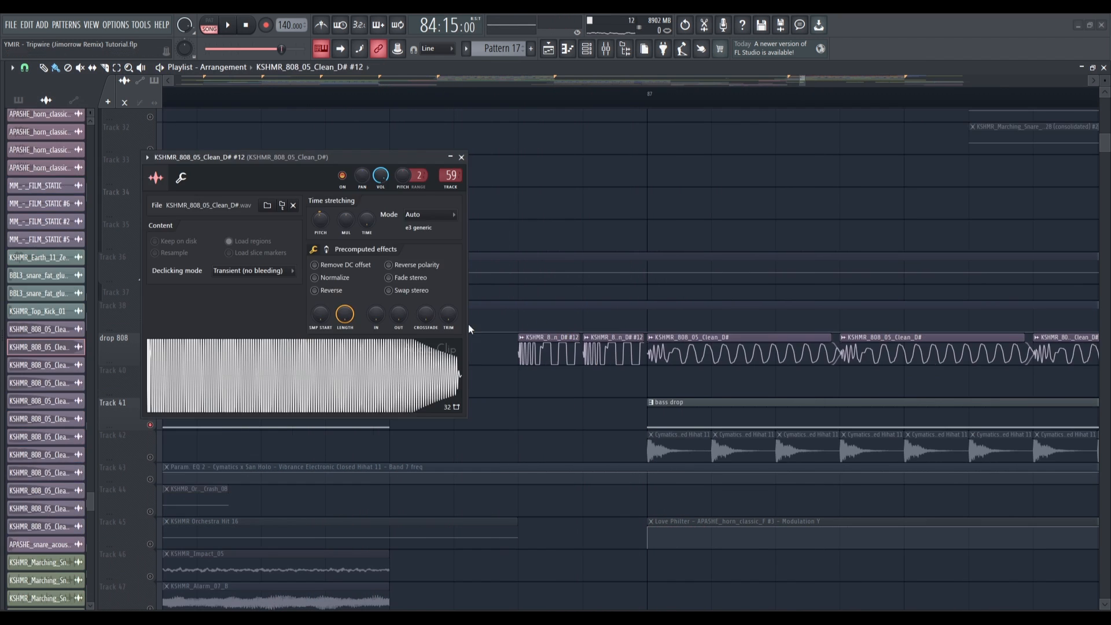
Step: Raise the precomputed boost of the KSHMR_808_05_Clean_D# #12 clip and audition the 808 fill from 86:14
drag(322, 163, 343, 159)
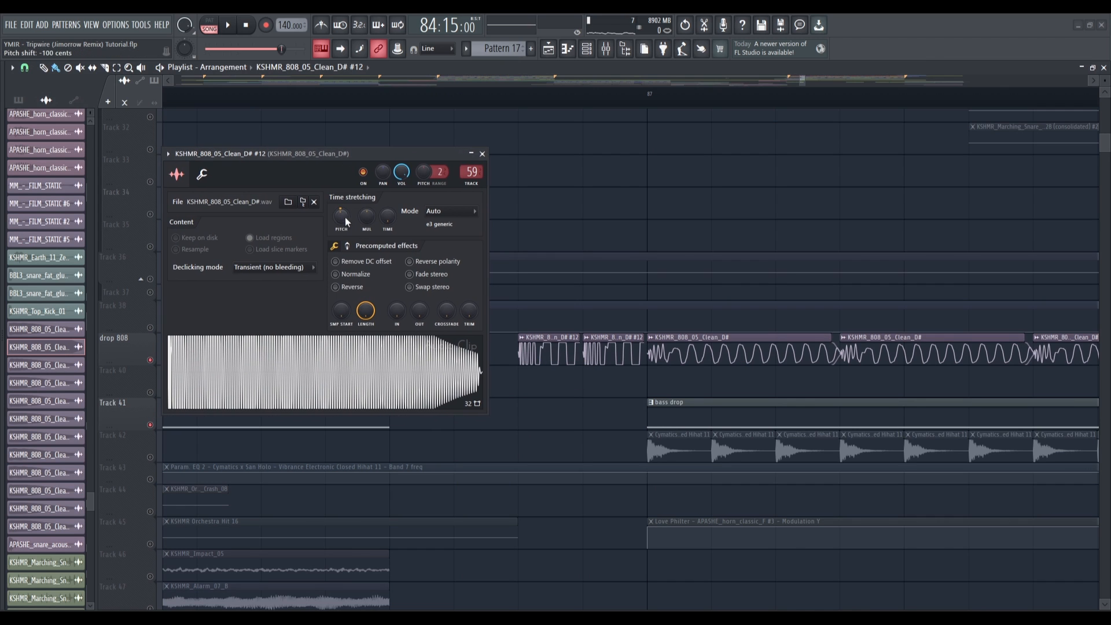
click(347, 245)
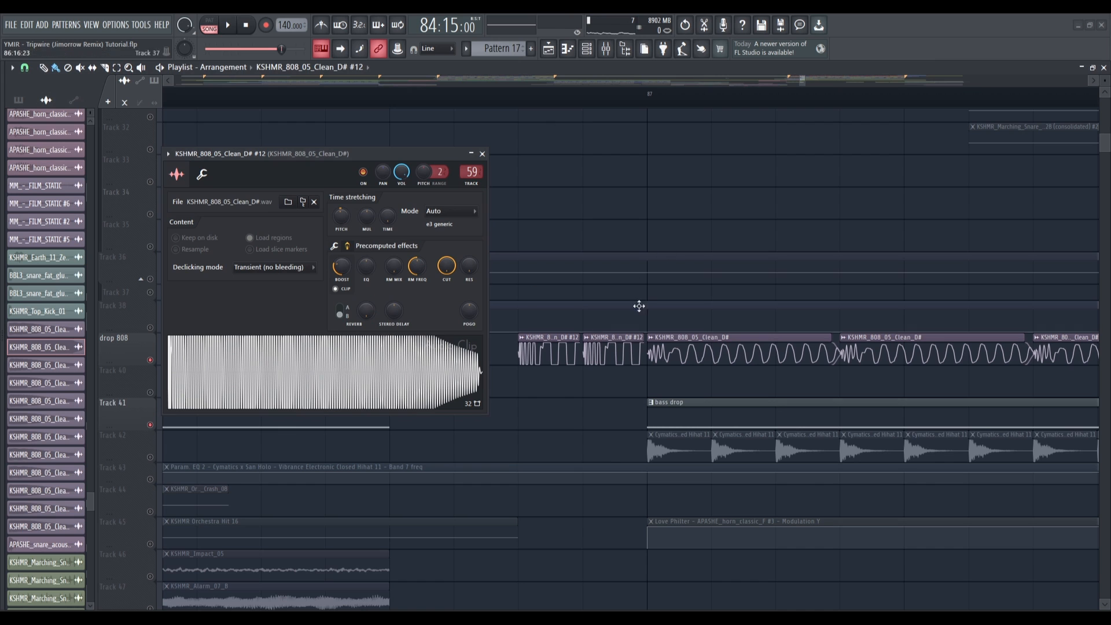
drag(341, 266, 341, 242)
key(space)
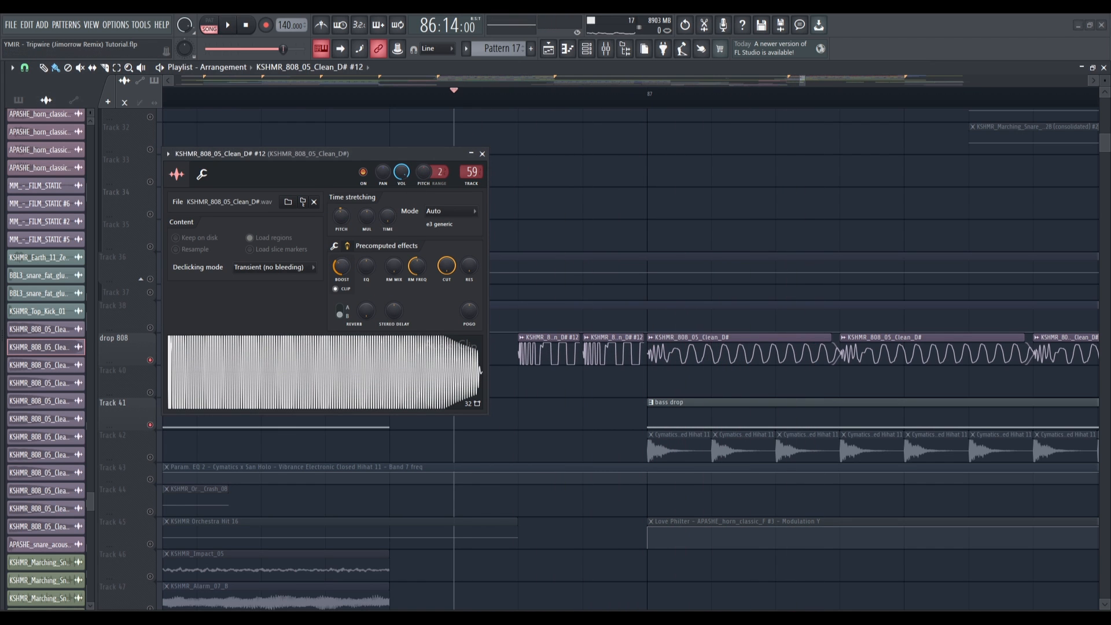
key(space)
key(space)
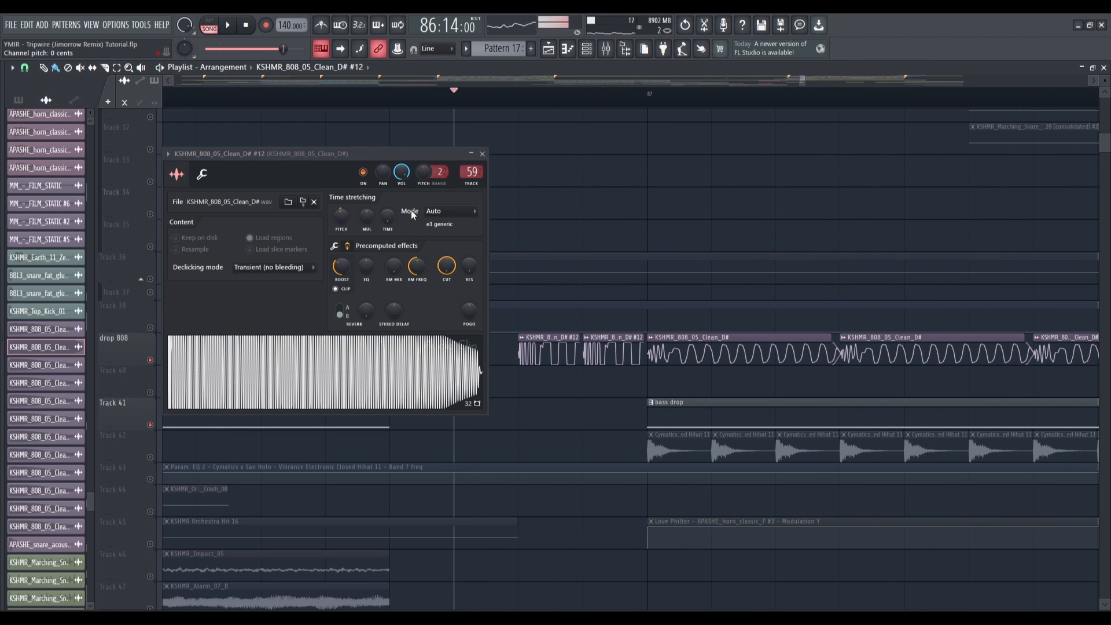
click(483, 154)
Step: Isolate the kick layers of drop 2 on Tracks 19 to 22, including the limbow kick track
scroll(458, 211, down, 6)
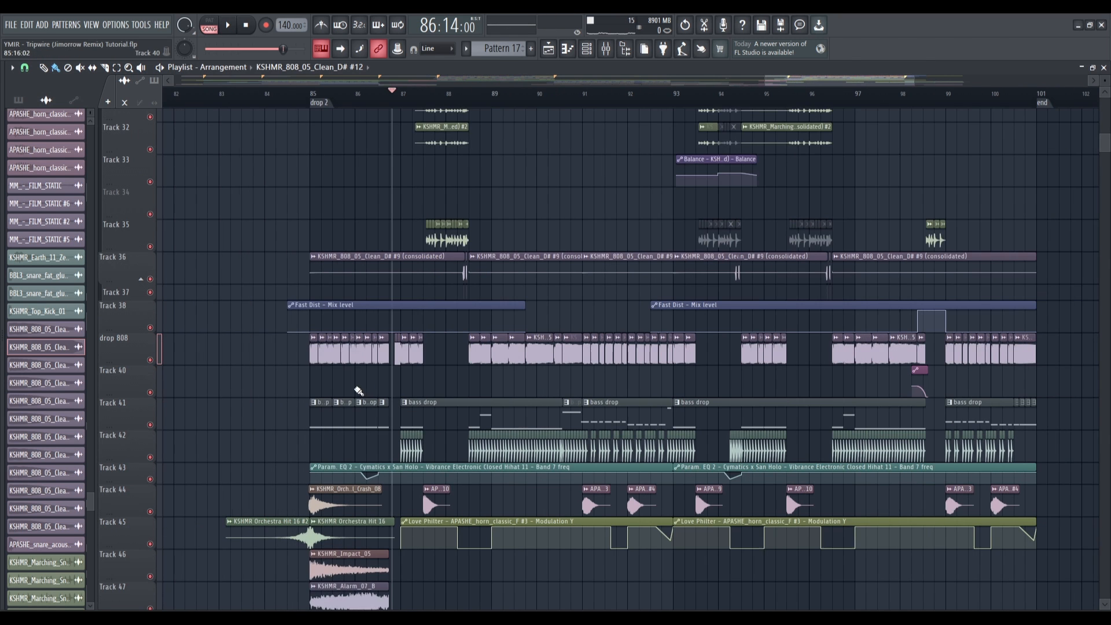
scroll(358, 389, down, 3)
scroll(546, 397, up, 2)
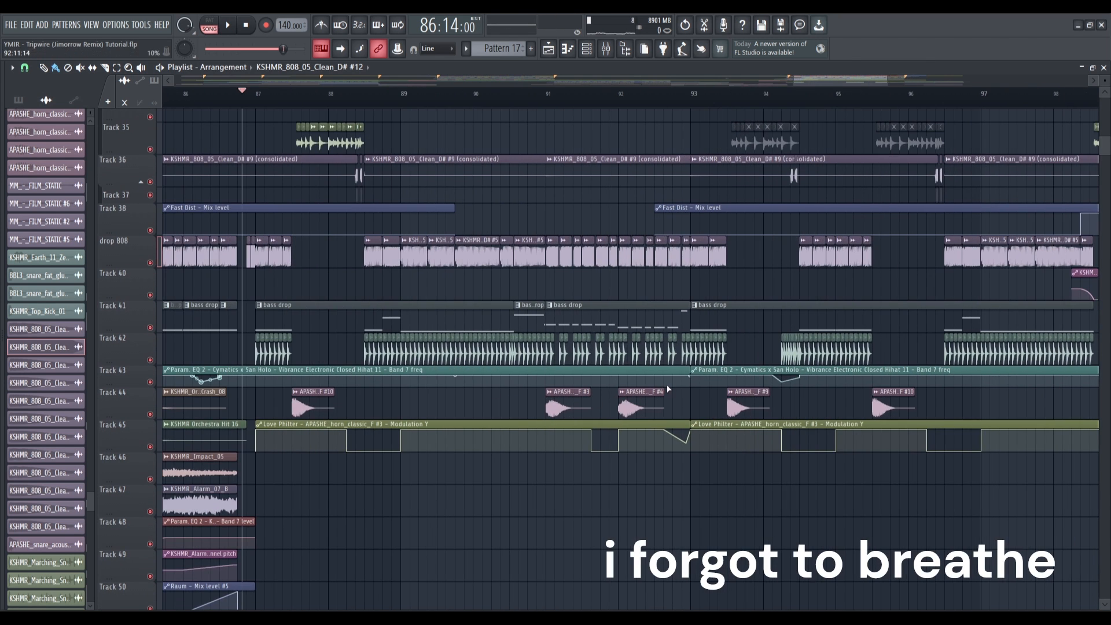
scroll(630, 382, down, 7)
scroll(601, 382, down, 2)
scroll(697, 400, up, 8)
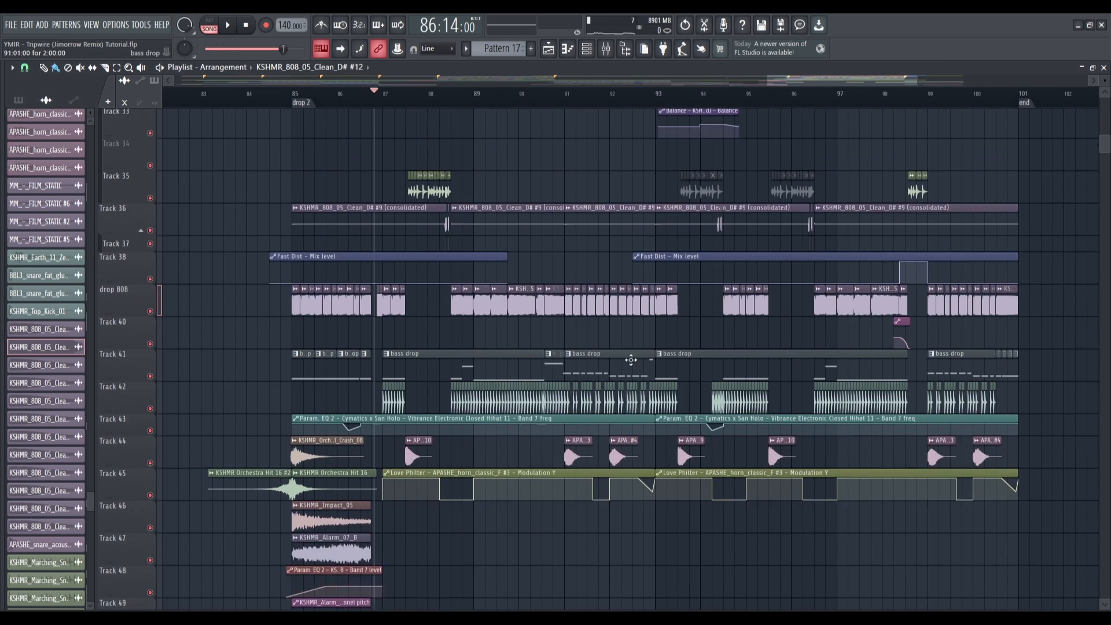
scroll(630, 360, up, 10)
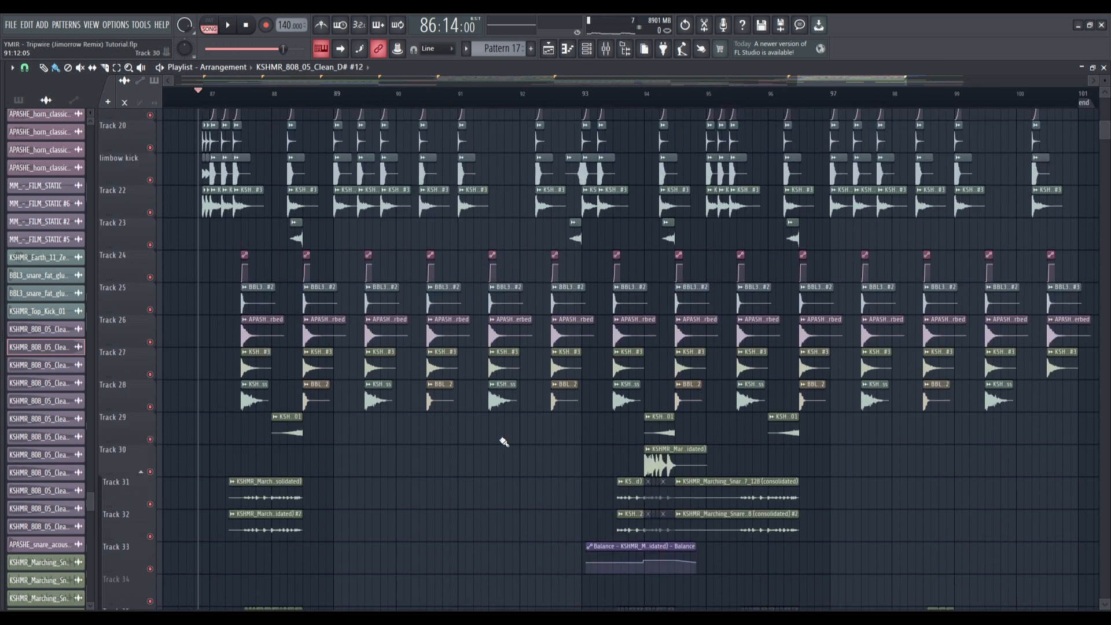
scroll(180, 259, up, 2)
right_click(150, 183)
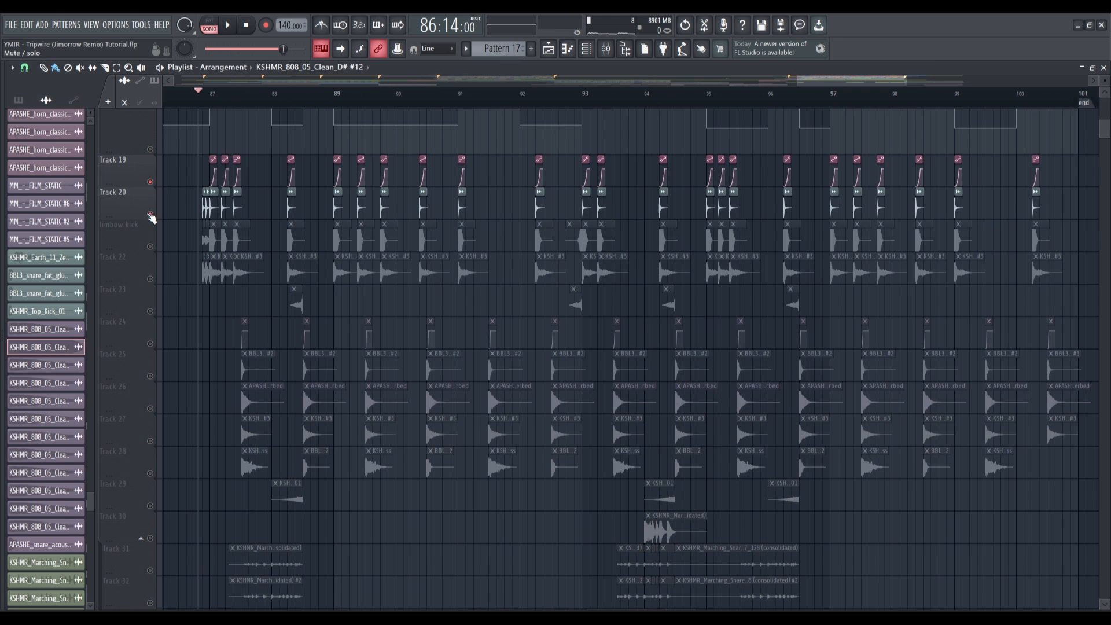
click(151, 247)
click(150, 278)
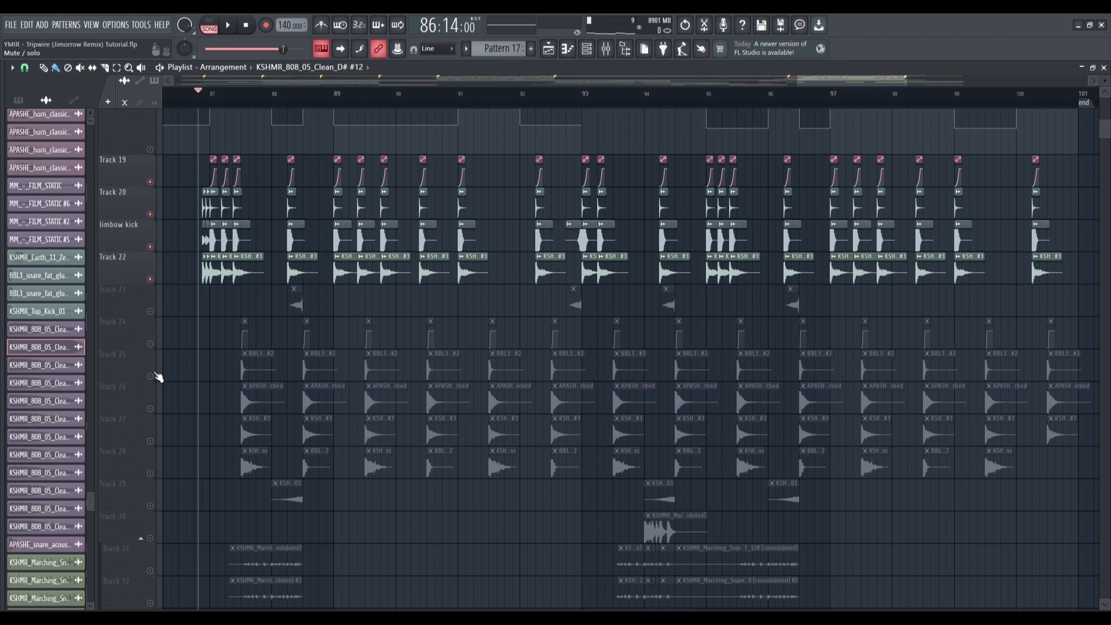
Step: Enable Tracks 23 to 29 alongside the kicks, and audition the combined drums from 86:14
click(151, 376)
click(150, 409)
click(151, 441)
click(150, 473)
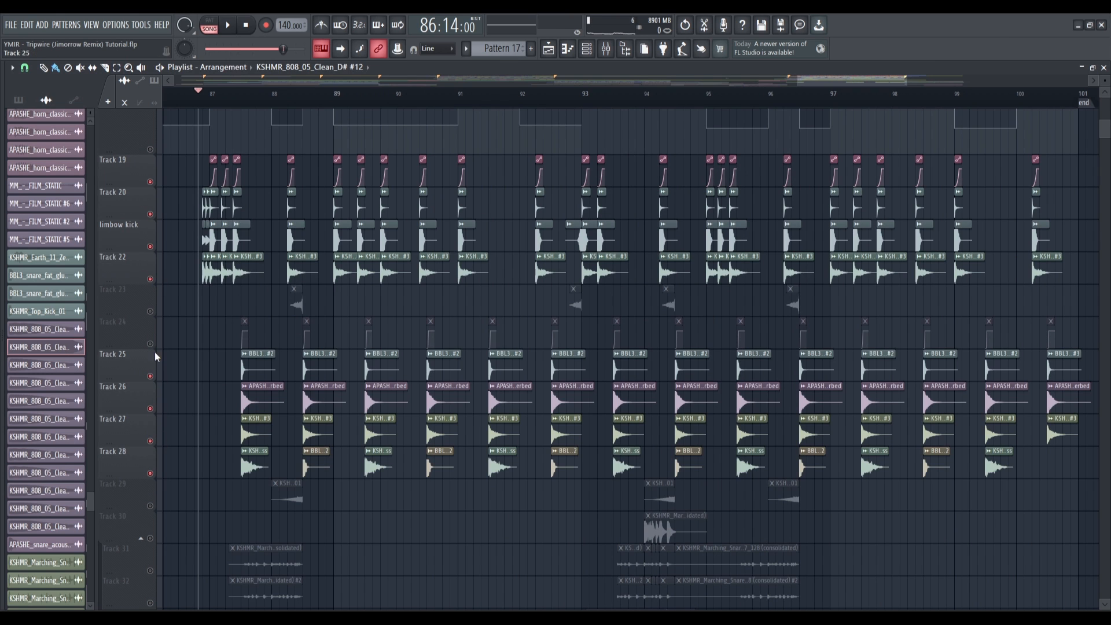
click(151, 505)
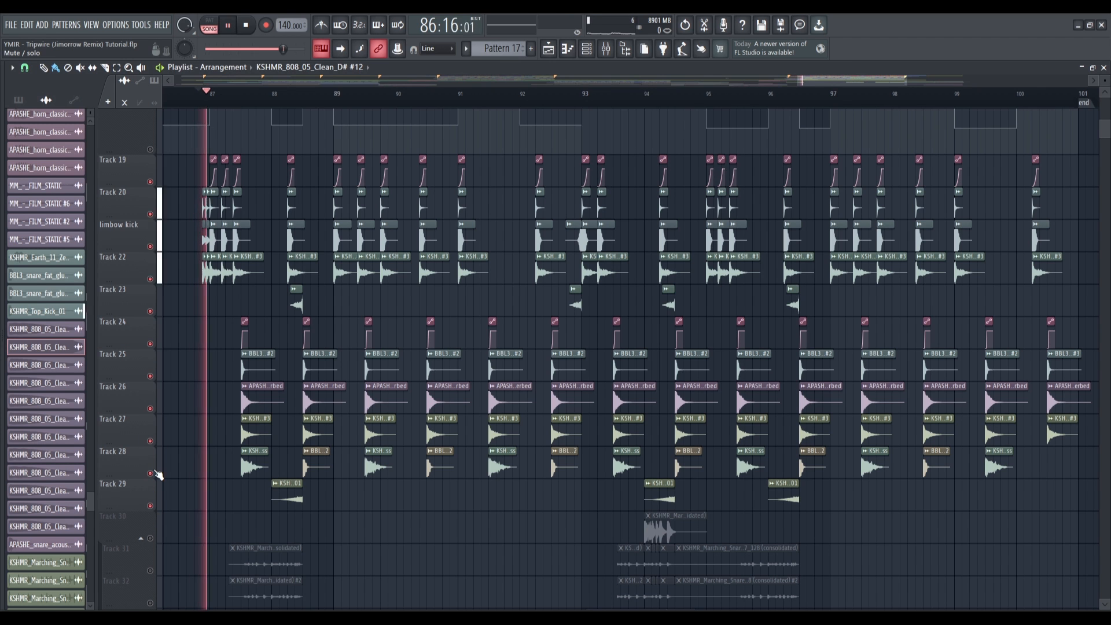
key(space)
scroll(150, 463, up, 1)
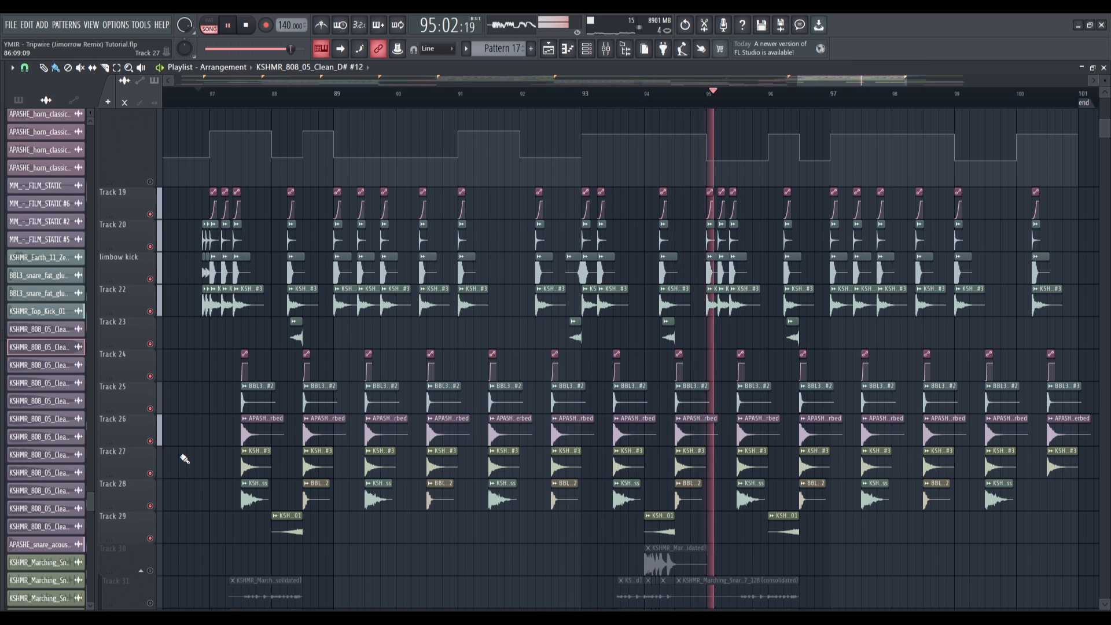
key(space)
Step: Isolate the marching snare loops on Tracks 31 and 32 and set the playback position to 87:05
scroll(183, 458, down, 5)
ctrl+click(150, 442)
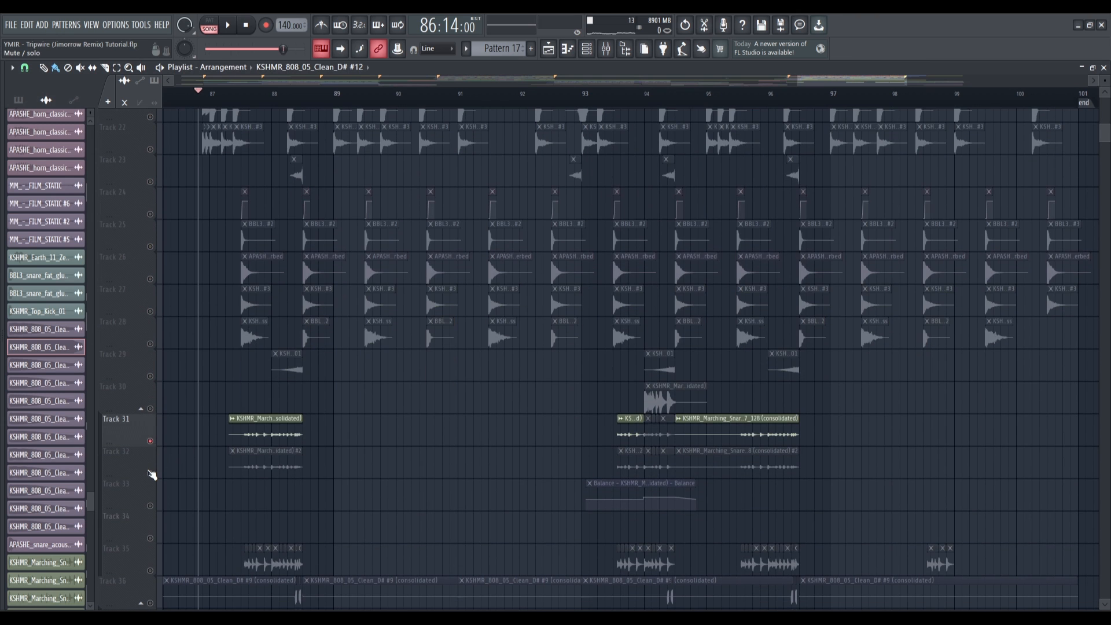
click(150, 473)
scroll(170, 510, up, 3)
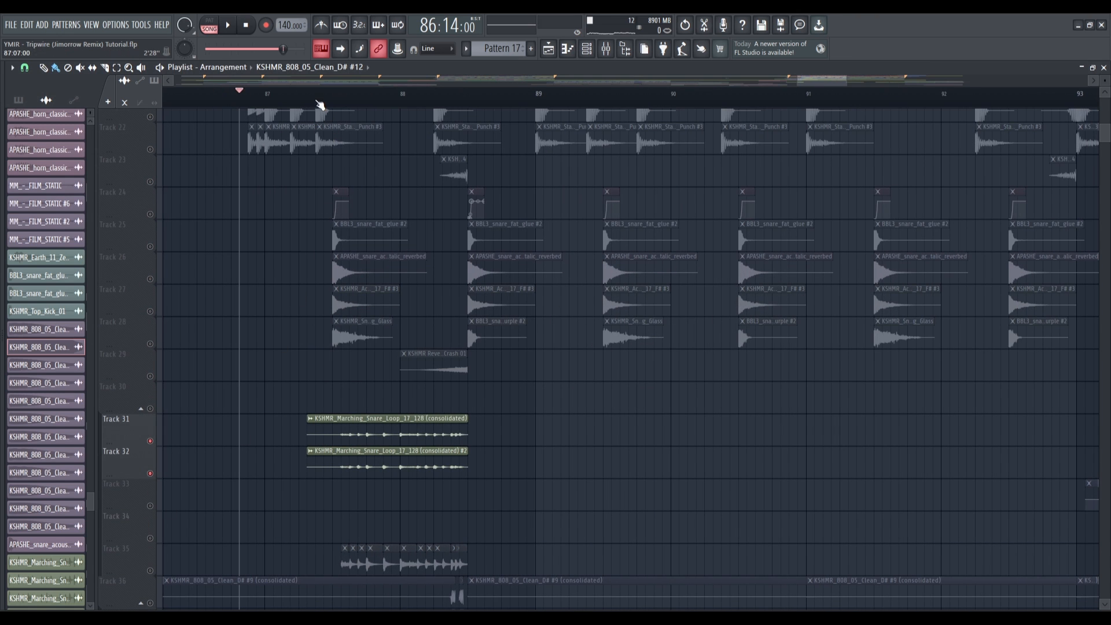
click(299, 93)
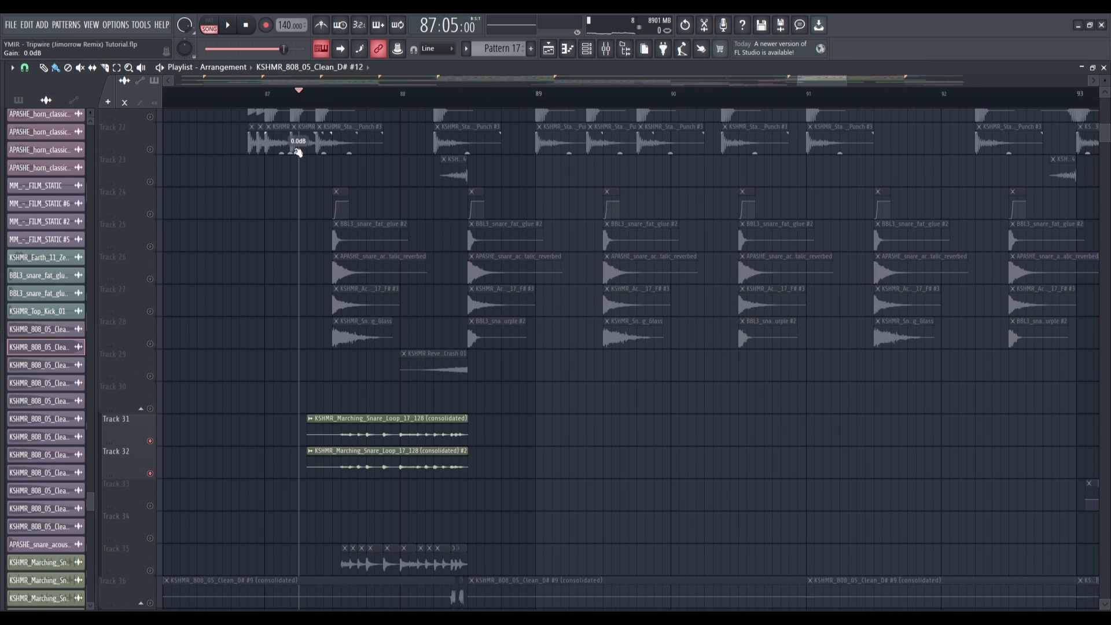
Step: Inspect the channel settings of the second marching snare loop, and audition both loops from 87:05
double_click(389, 465)
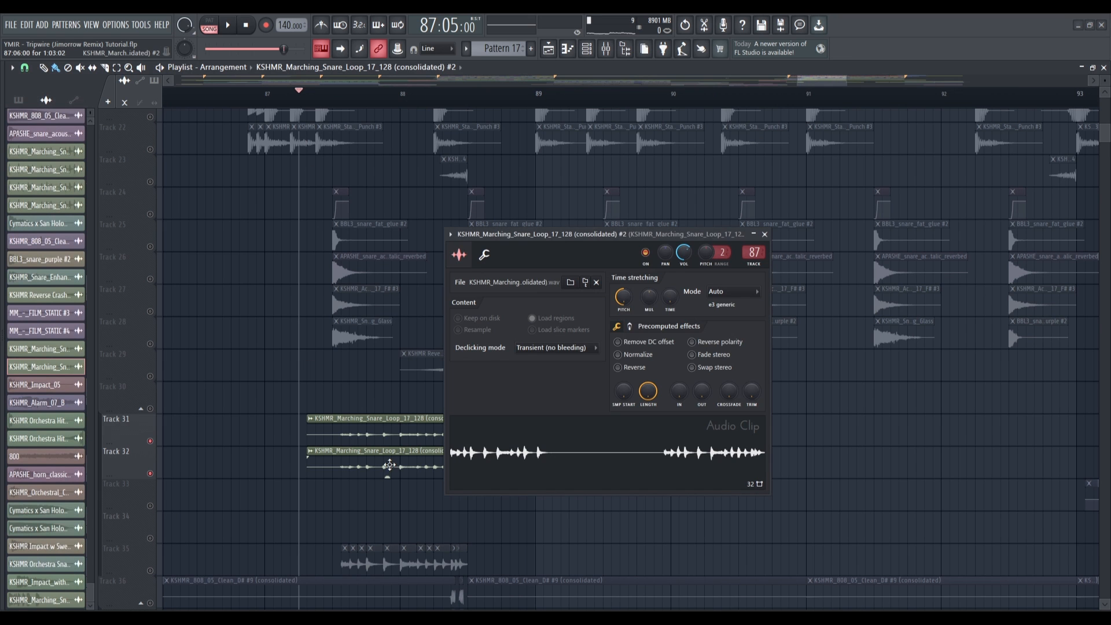
click(764, 235)
key(space)
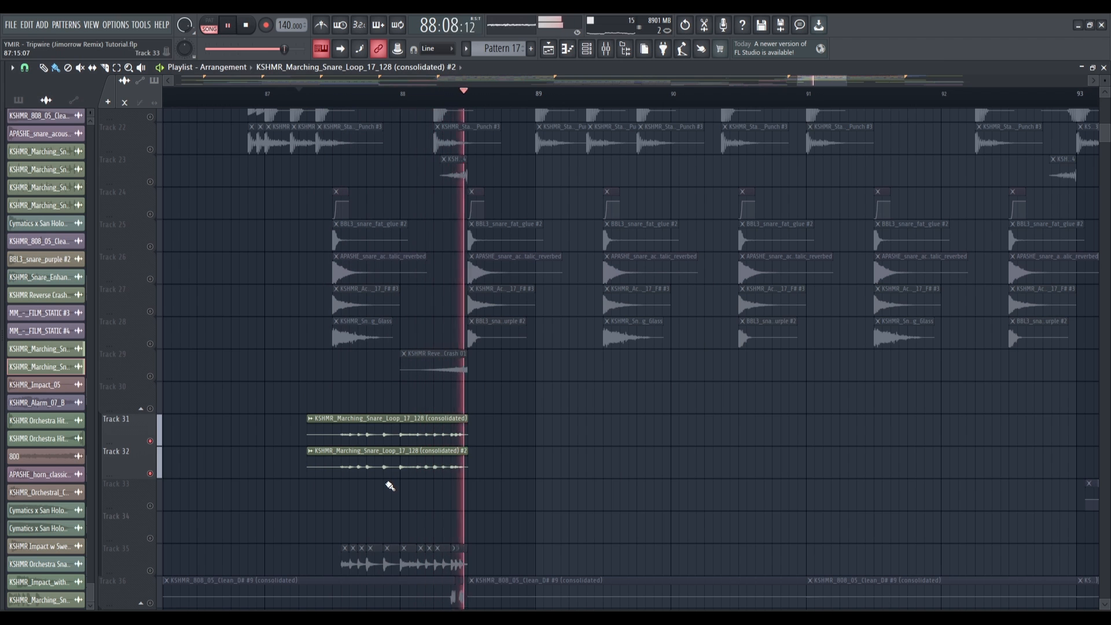
key(space)
Step: Enable Track 30's marching snare clip and Track 33's balance automation, and audition them with the snare loops from 93:09
scroll(359, 494, down, 4)
scroll(696, 495, up, 3)
scroll(696, 495, up, 2)
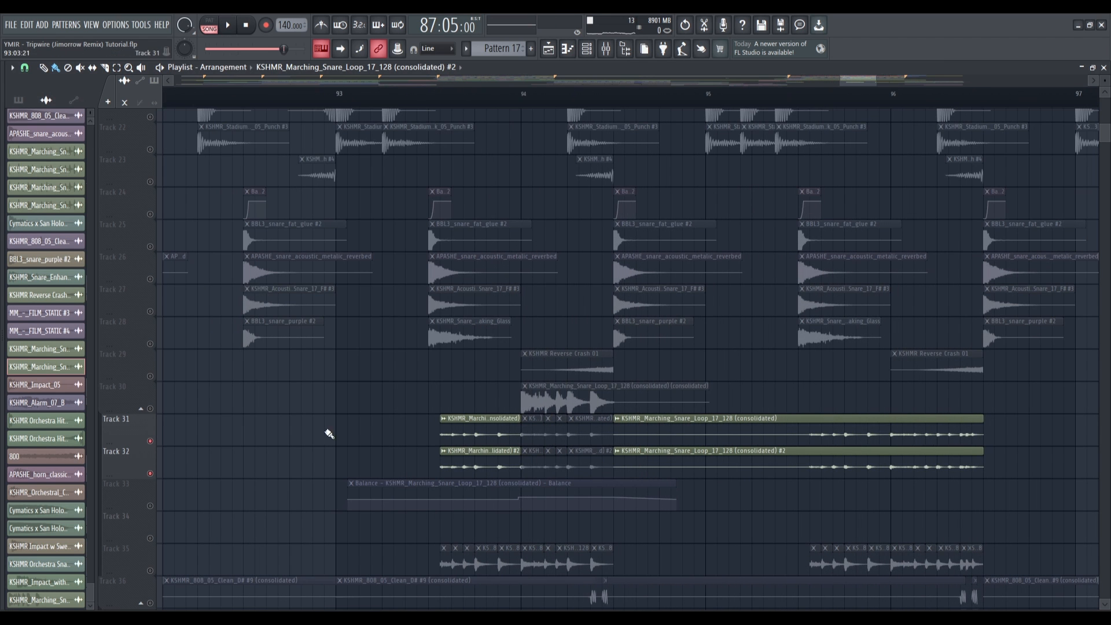
click(150, 408)
click(149, 505)
scroll(551, 396, up, 2)
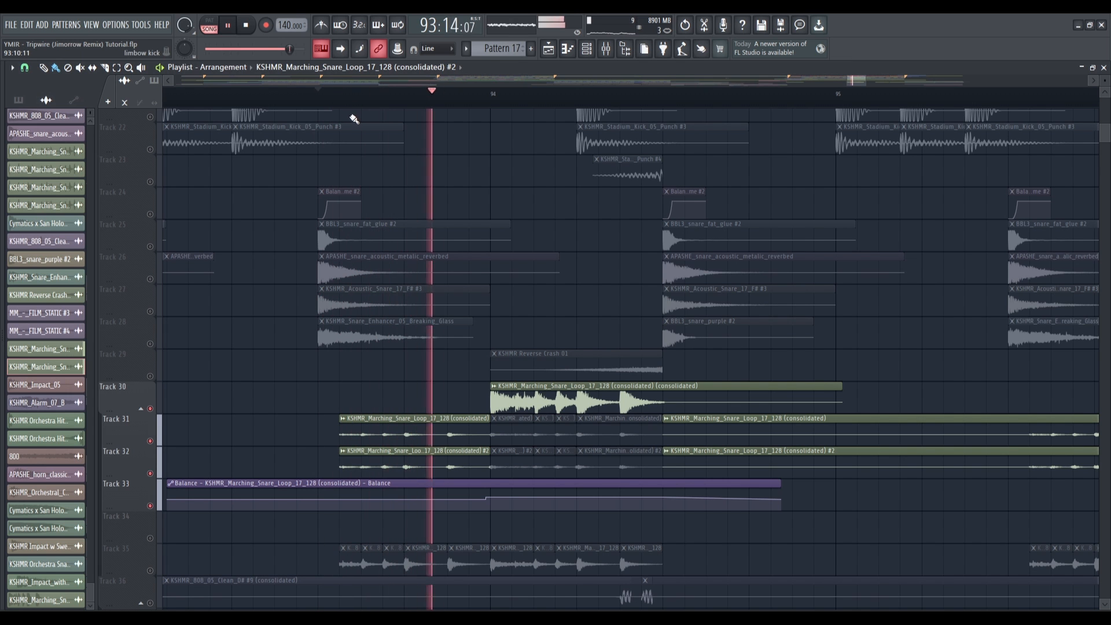
scroll(347, 173, down, 3)
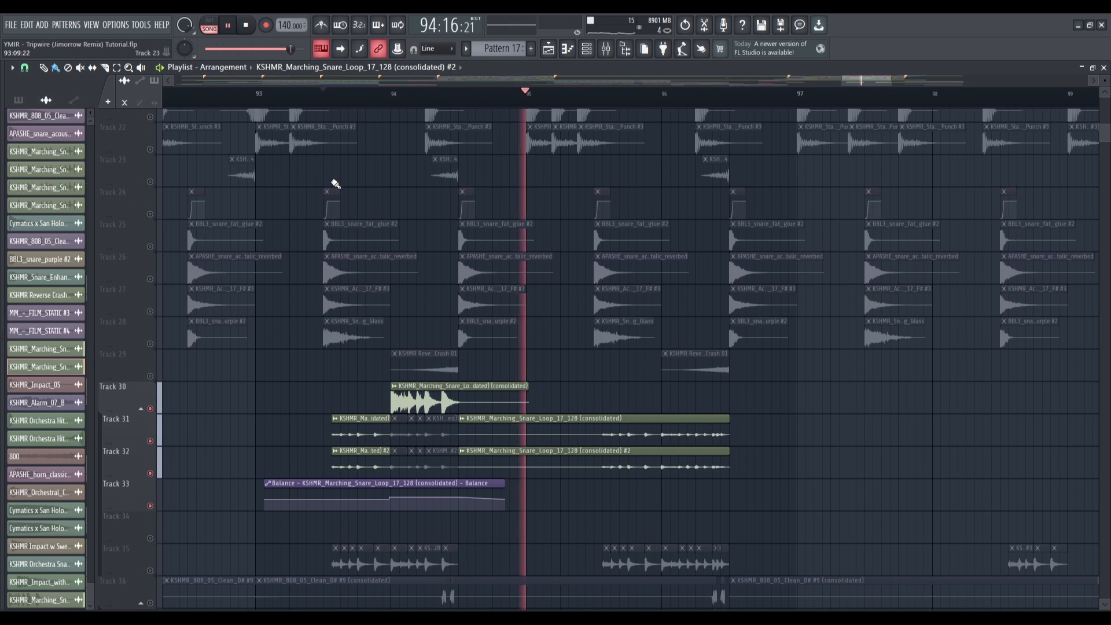
key(space)
Step: Re-enable all tracks and select the ymir drop clips on Track 8 from drop 2 through the end marker
scroll(336, 219, down, 3)
scroll(324, 266, down, 3)
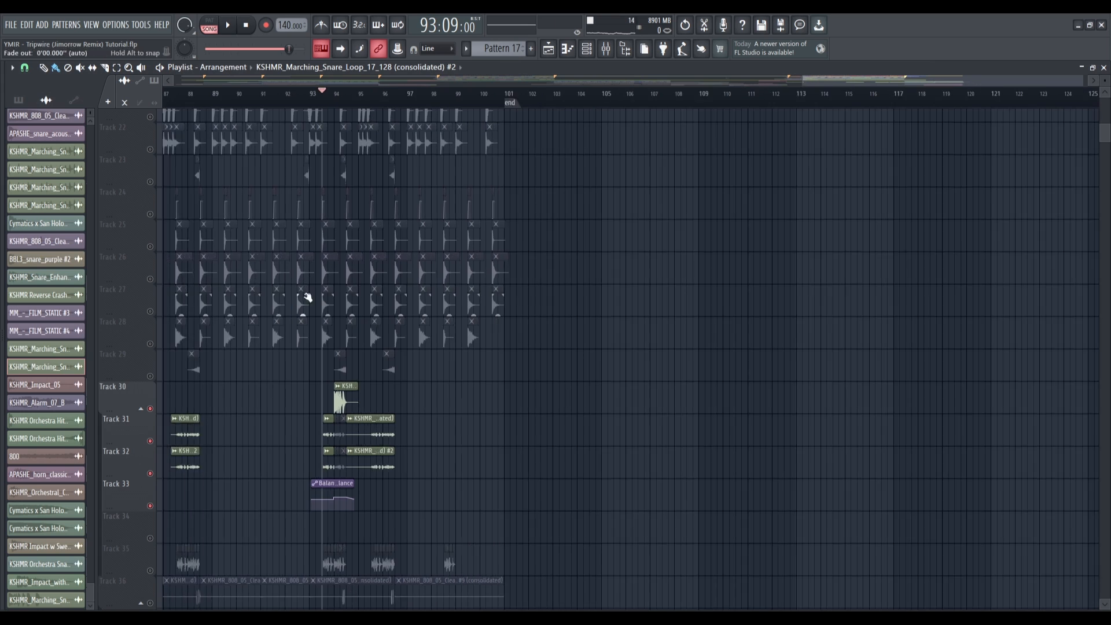
right_click(150, 408)
scroll(405, 408, down, 6)
scroll(417, 421, up, 8)
scroll(415, 420, up, 10)
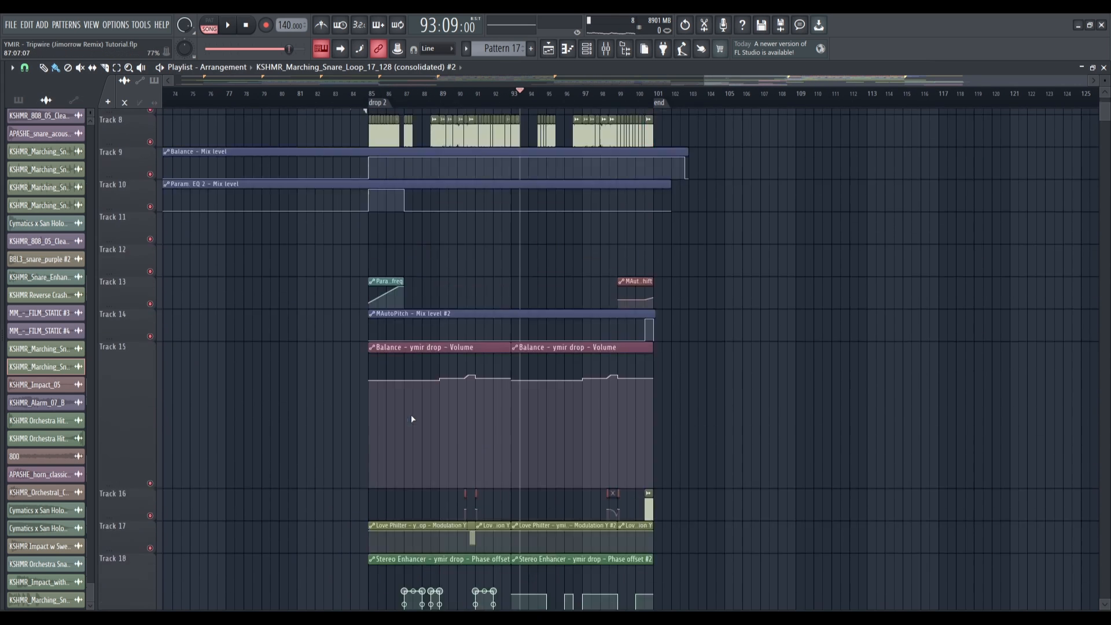
scroll(357, 370, up, 4)
drag(347, 397, 1103, 352)
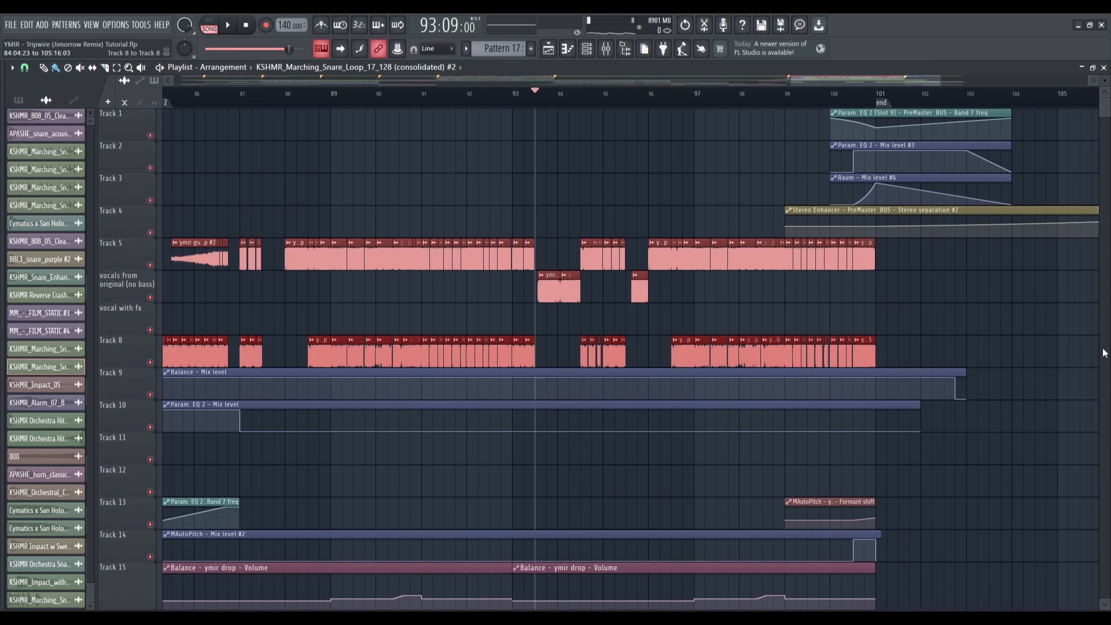
Step: Mute the selected ymir drop clips on Track 8 and start playback from drop 2
scroll(824, 350, down, 2)
key(alt+m)
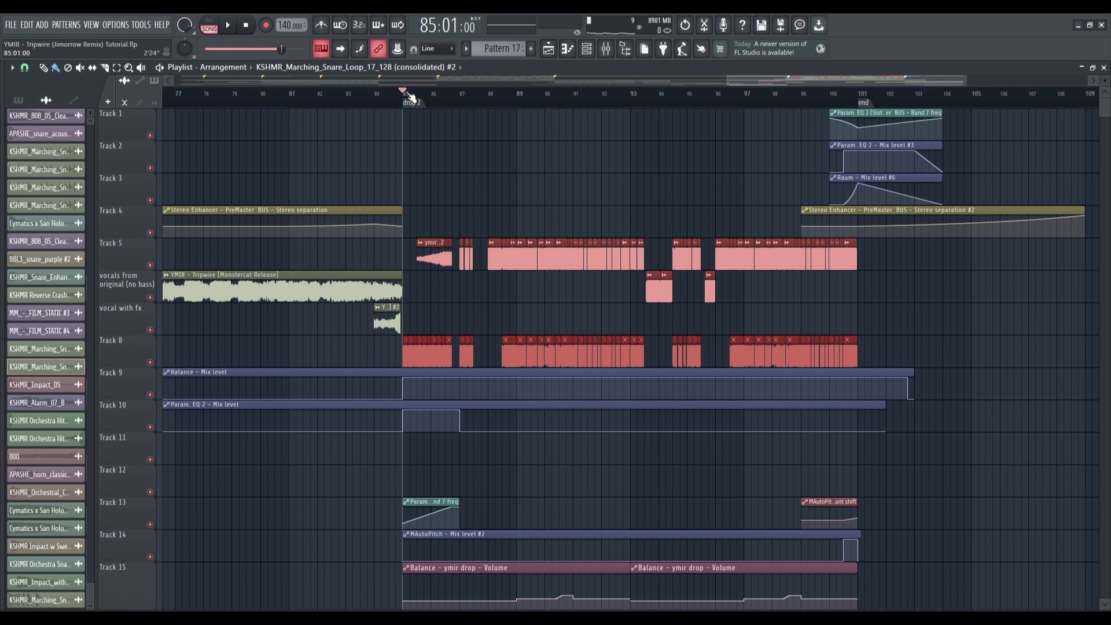
key(space)
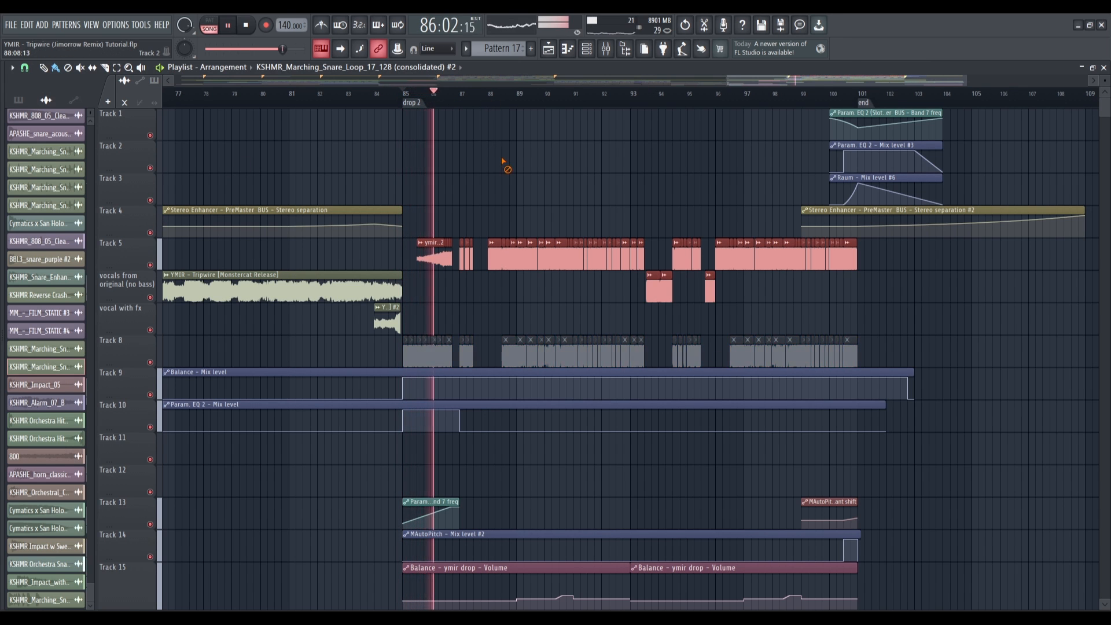
Step: Listen through drop 2 without the Track 8 layer while examining the playlist tracks down to Track 49
scroll(505, 161, down, 4)
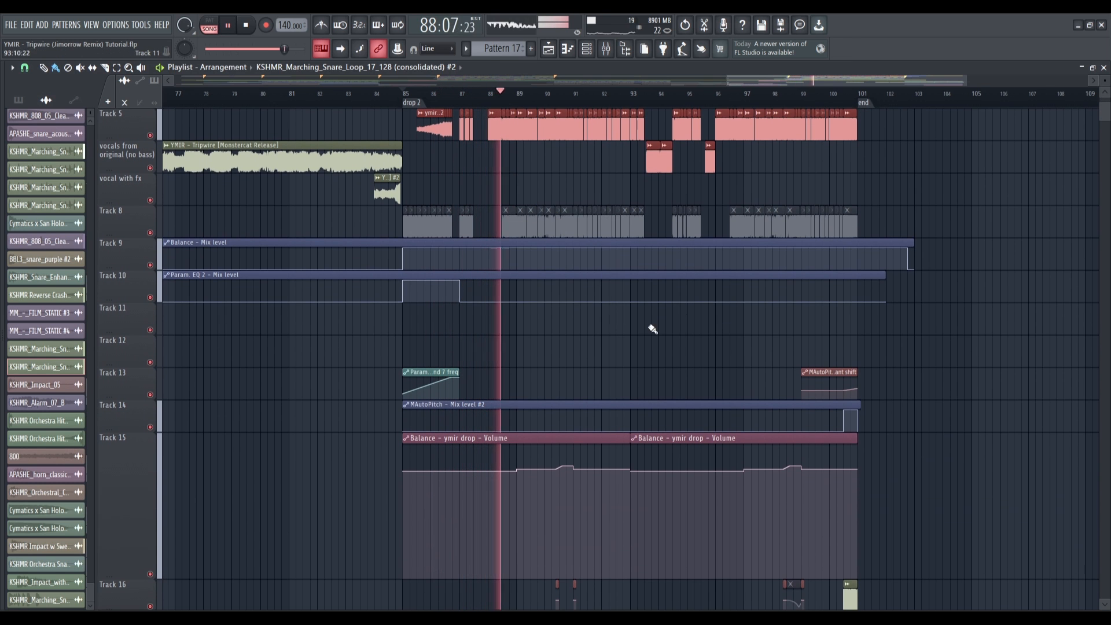
scroll(711, 283, down, 6)
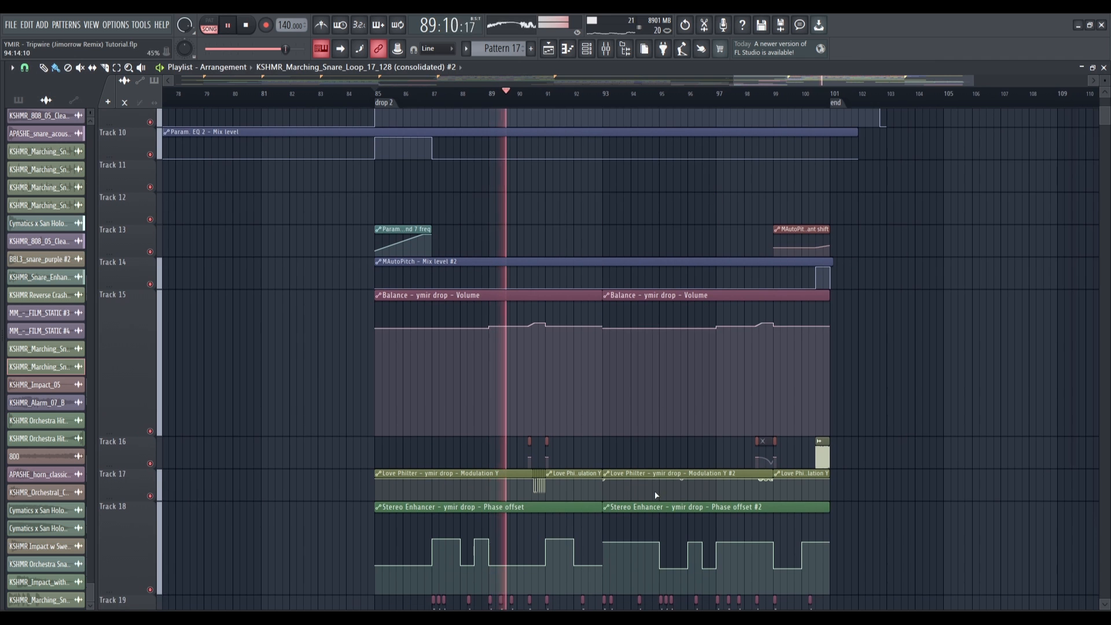
scroll(649, 428, down, 12)
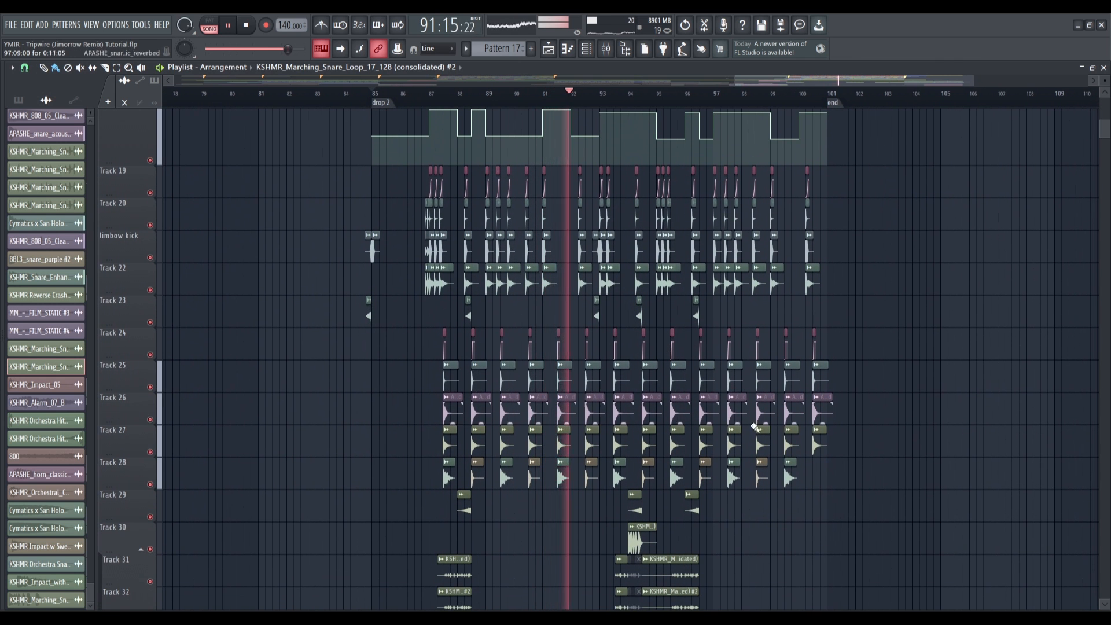
drag(769, 488, 765, 484)
scroll(766, 483, down, 2)
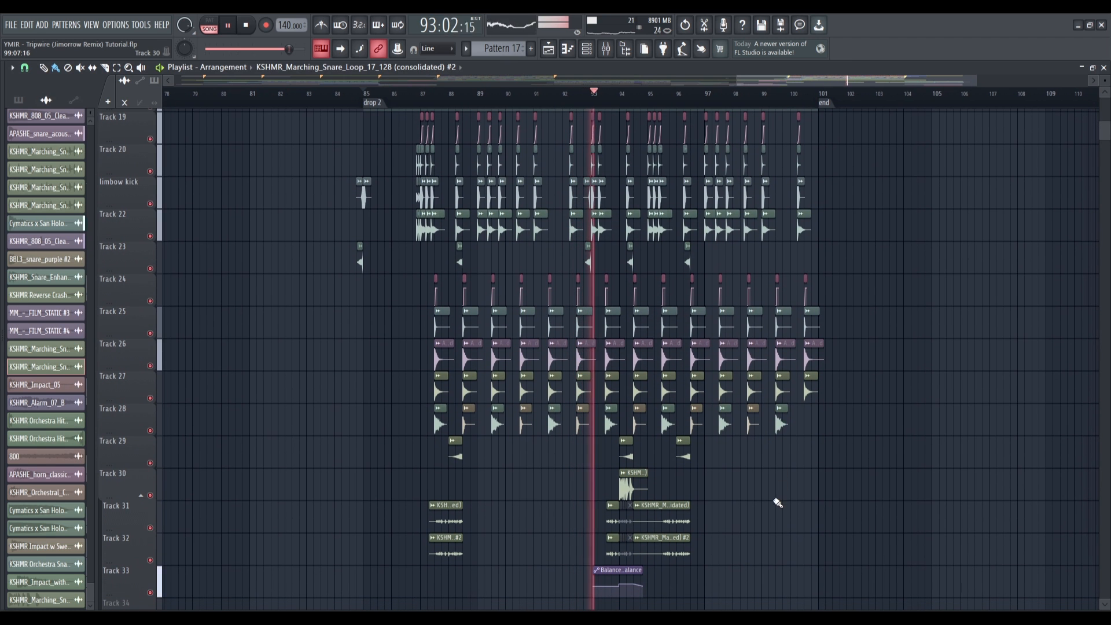
drag(769, 504, 758, 484)
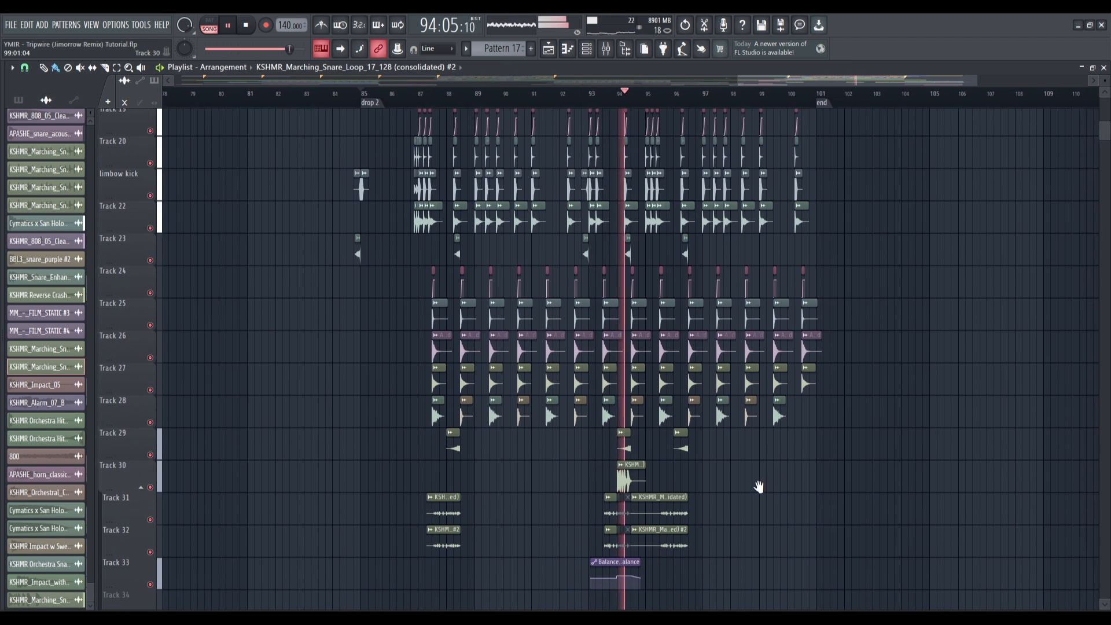
drag(756, 545, 743, 324)
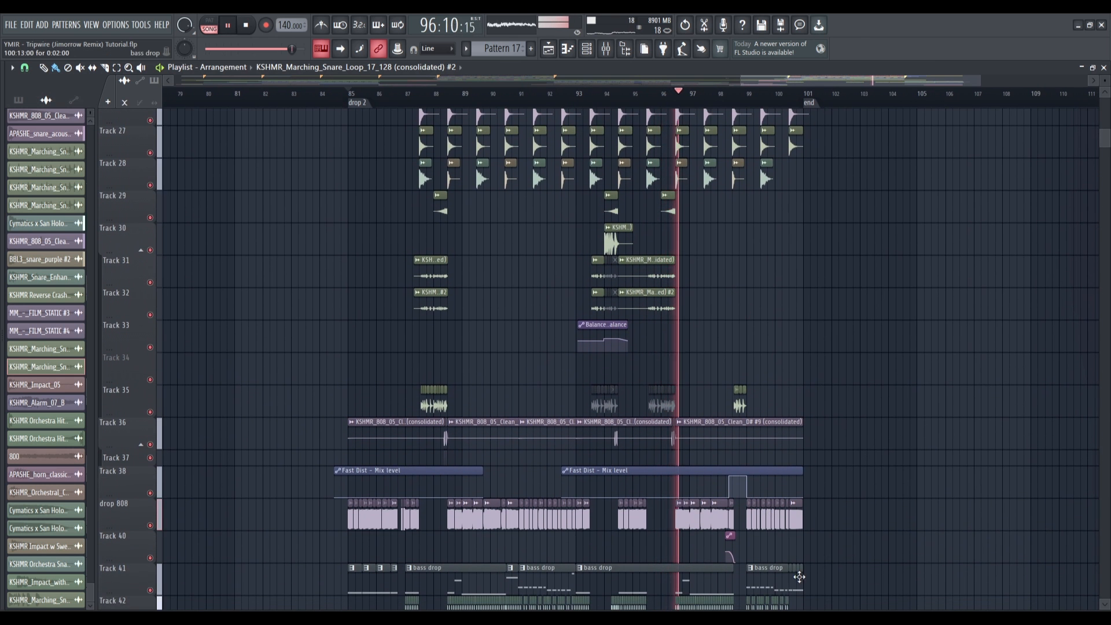
drag(798, 575, 798, 373)
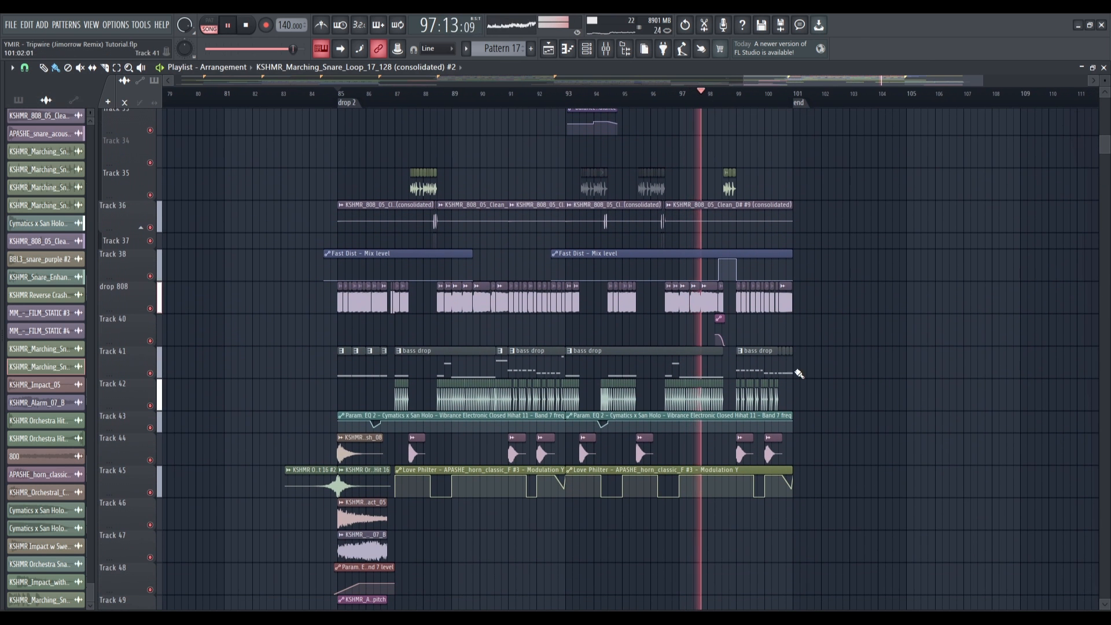
drag(837, 461, 819, 357)
drag(839, 198, 830, 255)
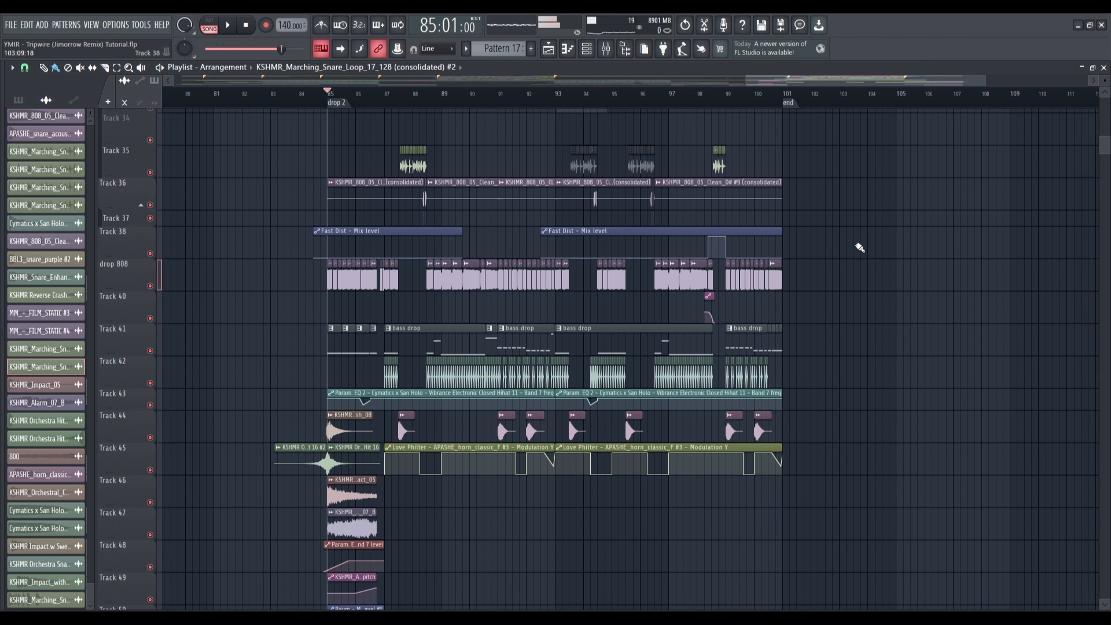
Step: Isolate the YMIR - Tripwire clips on the trap snare track with automation Tracks 77 to 80, and audition them from the end marker
scroll(983, 414, up, 8)
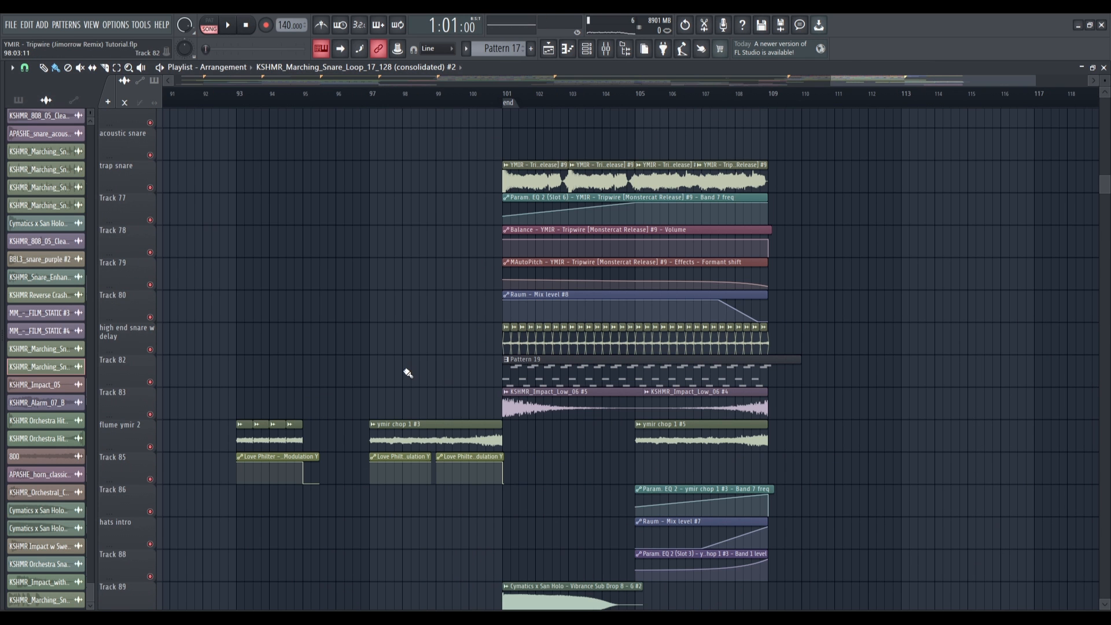
right_click(150, 188)
scroll(624, 140, up, 2)
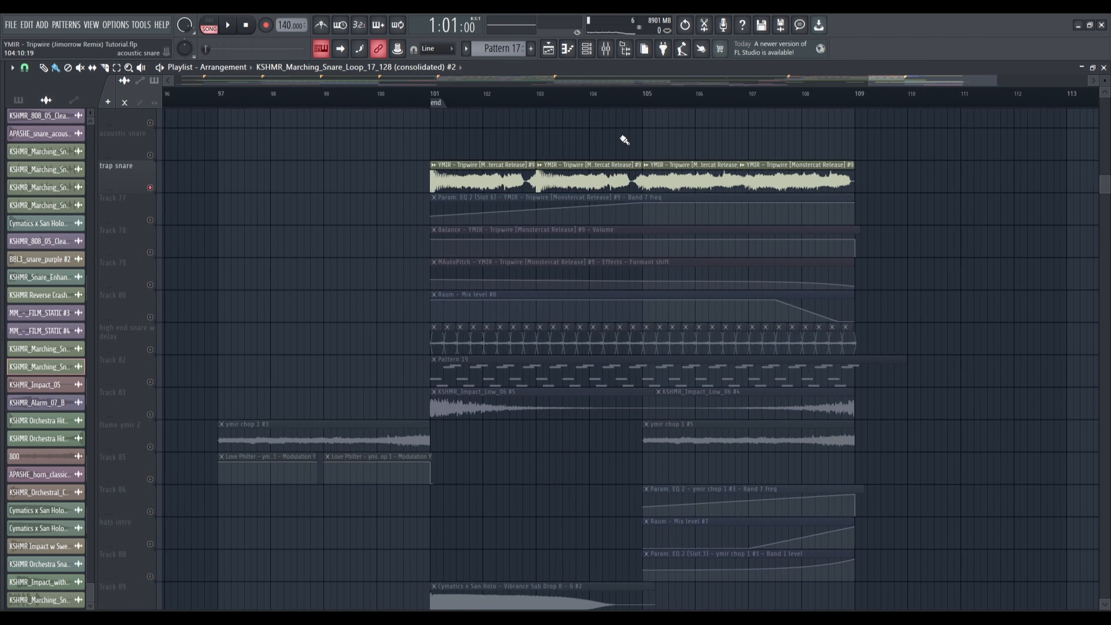
click(150, 220)
click(150, 252)
click(149, 285)
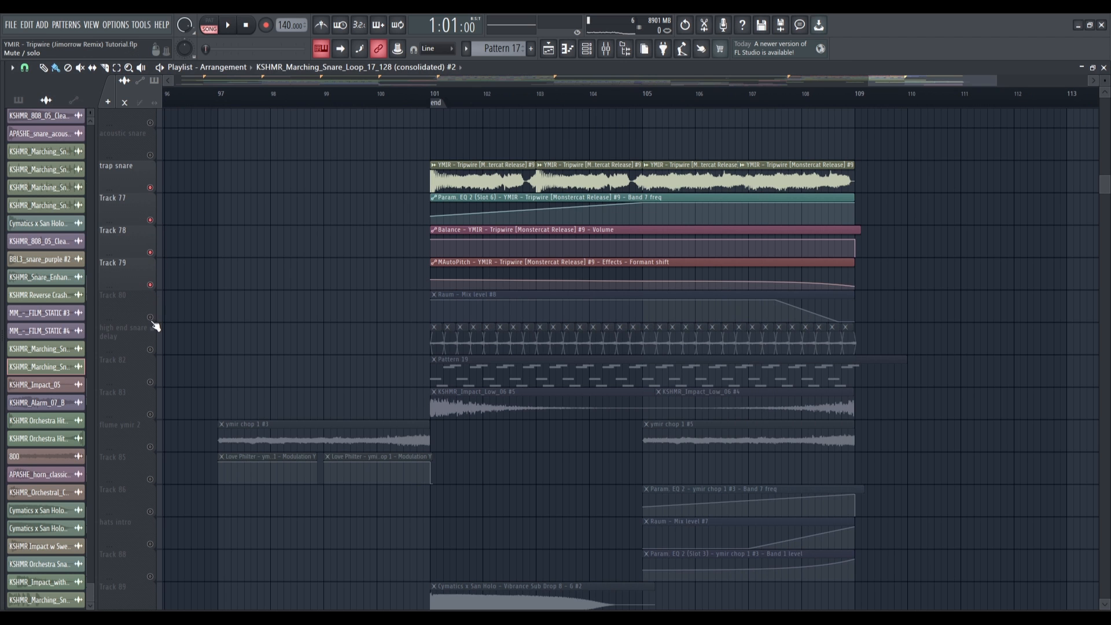
click(150, 317)
scroll(818, 248, up, 1)
key(space)
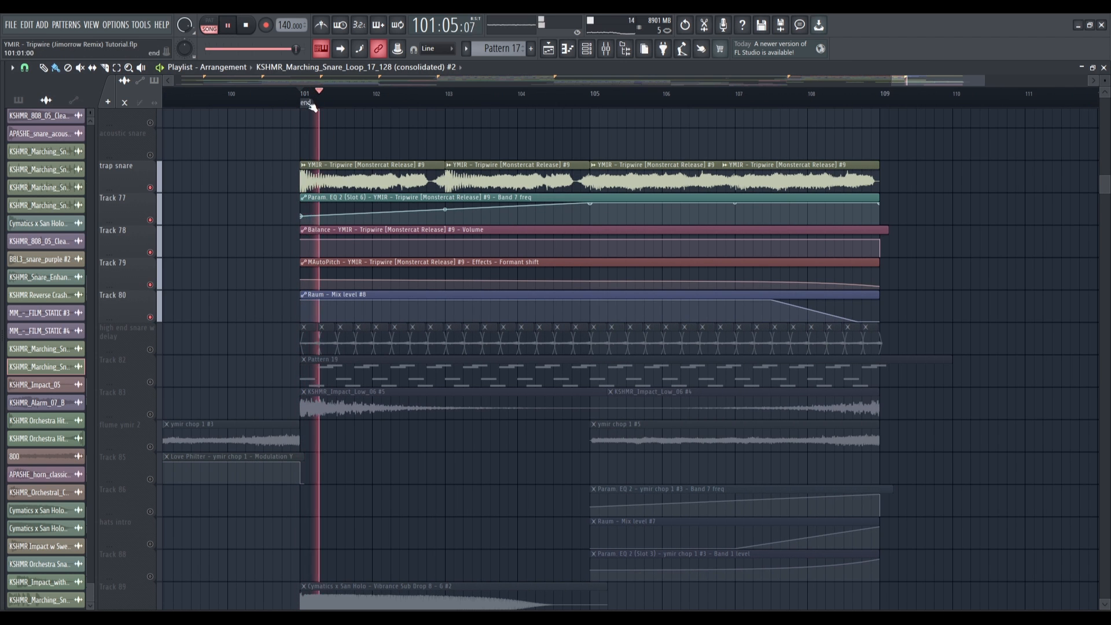
key(space)
Step: Remove the time stretch from the YMIR - Tripwire [Monstercat Release] #9 sample in its channel settings
double_click(384, 176)
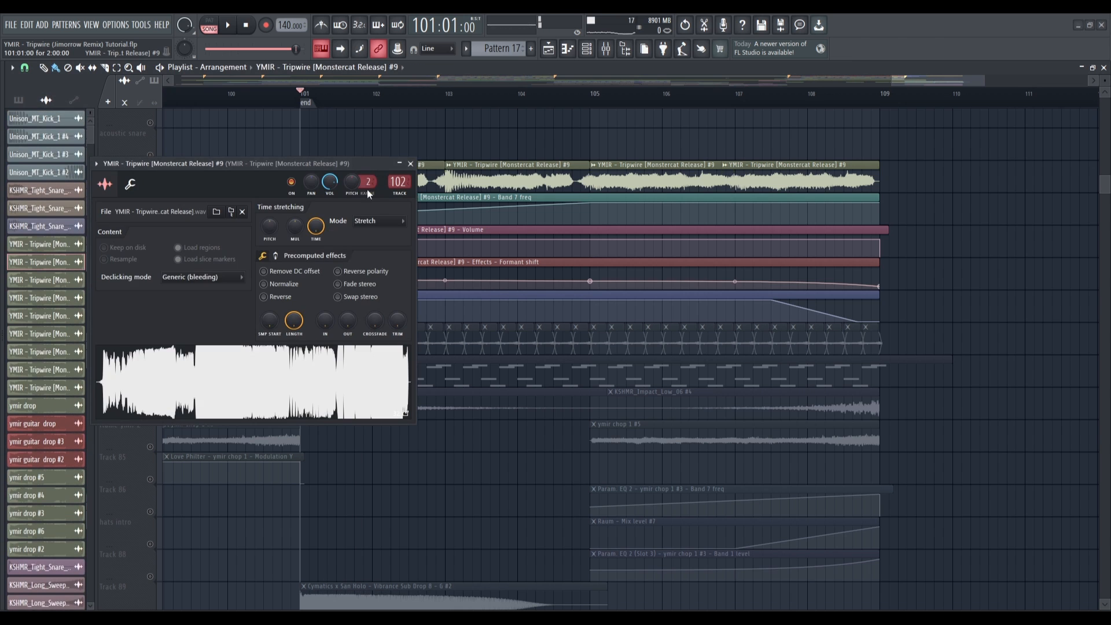
drag(321, 224, 321, 278)
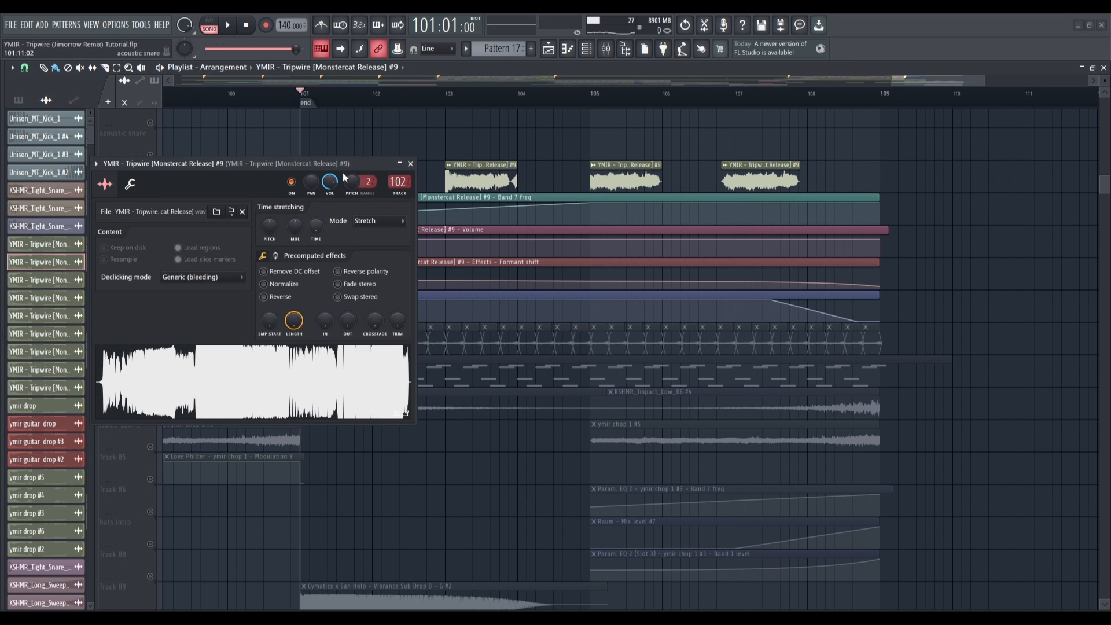
click(411, 164)
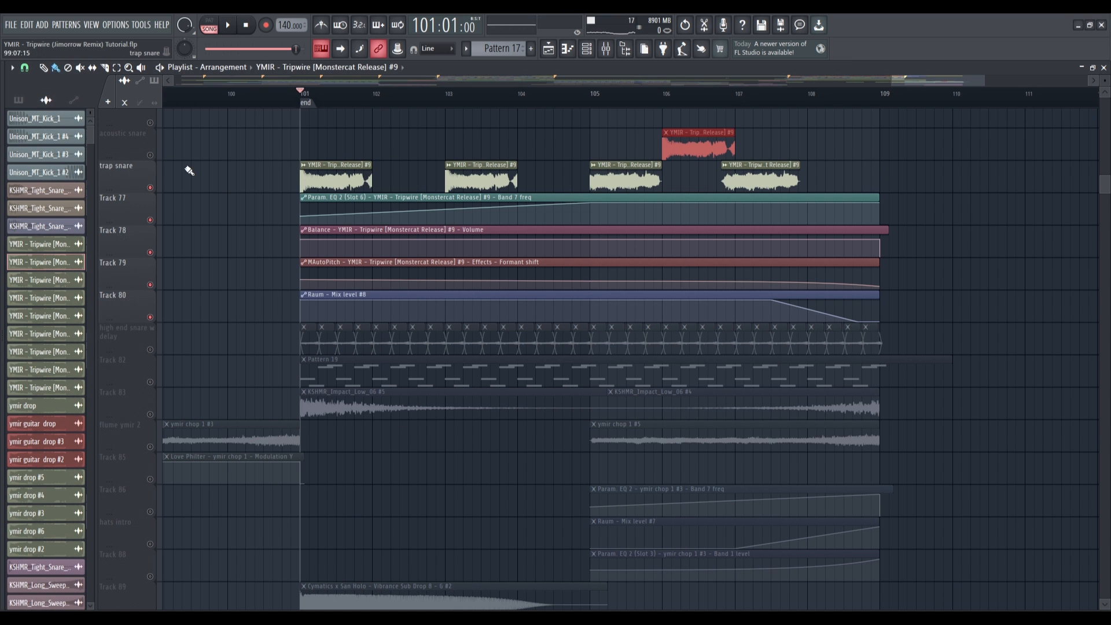
Step: Isolate the Tripwire clip on the acoustic snare track with automation Tracks 77 to 80, and audition it from 105:15
right_click(151, 155)
click(151, 220)
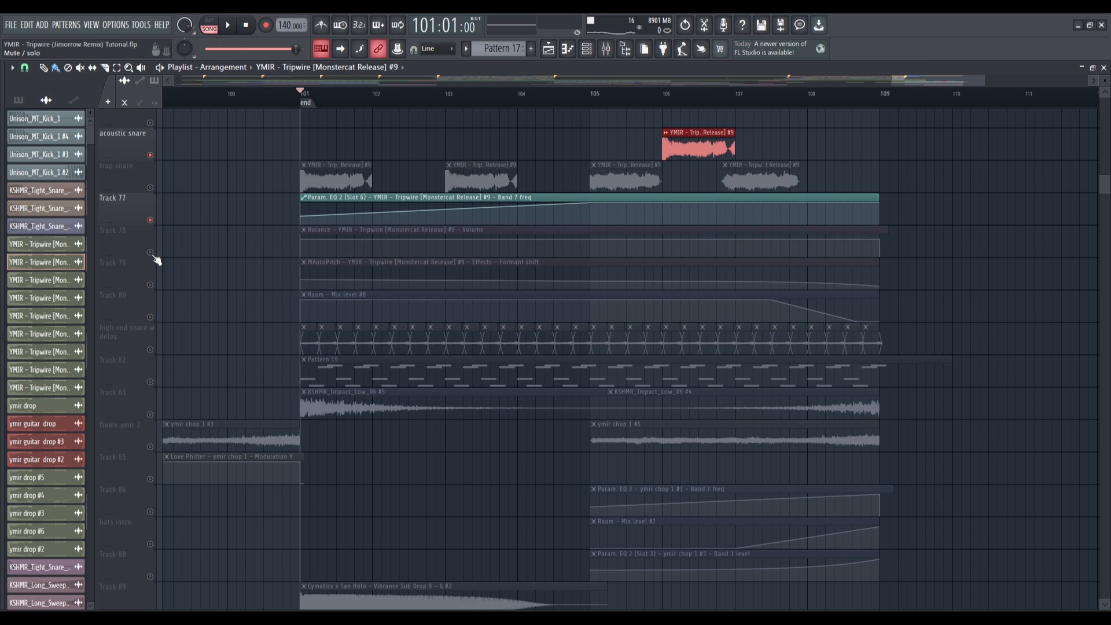
click(151, 253)
click(152, 286)
click(151, 317)
click(680, 93)
key(space)
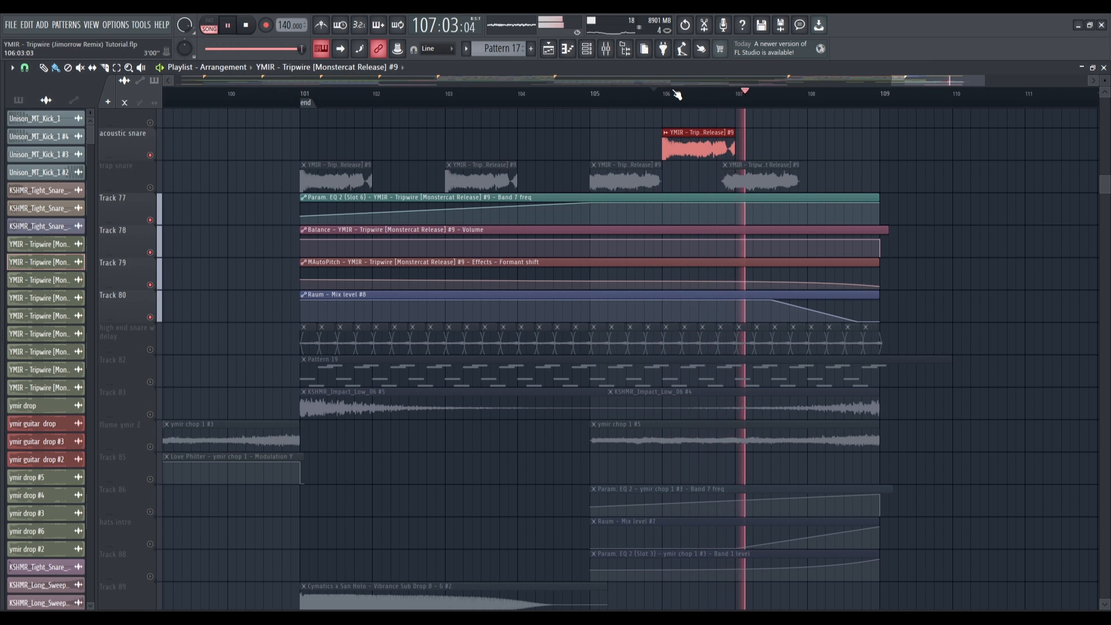
key(space)
Step: Extend the Tripwire clip on the acoustic snare track to just past bar 109 and audition it from 105:15
drag(735, 132, 896, 140)
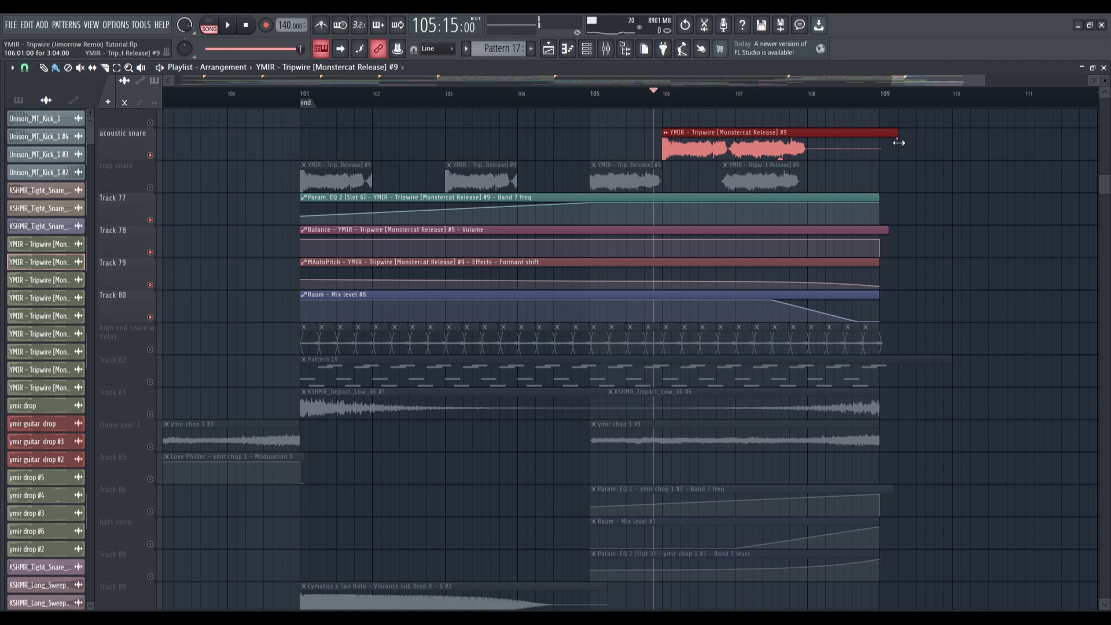
key(space)
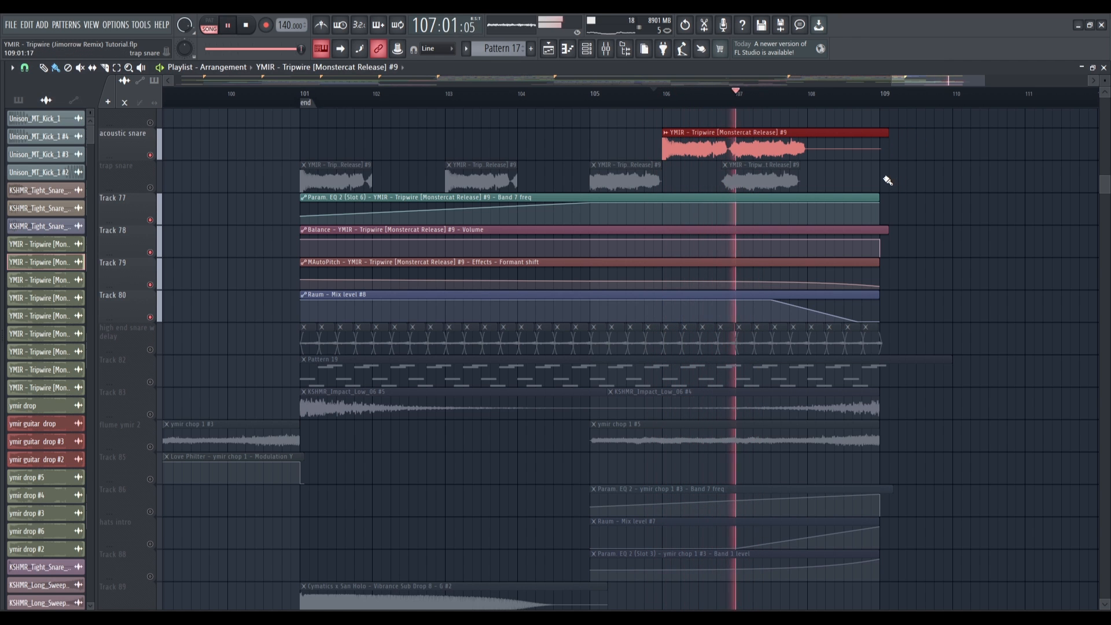
key(space)
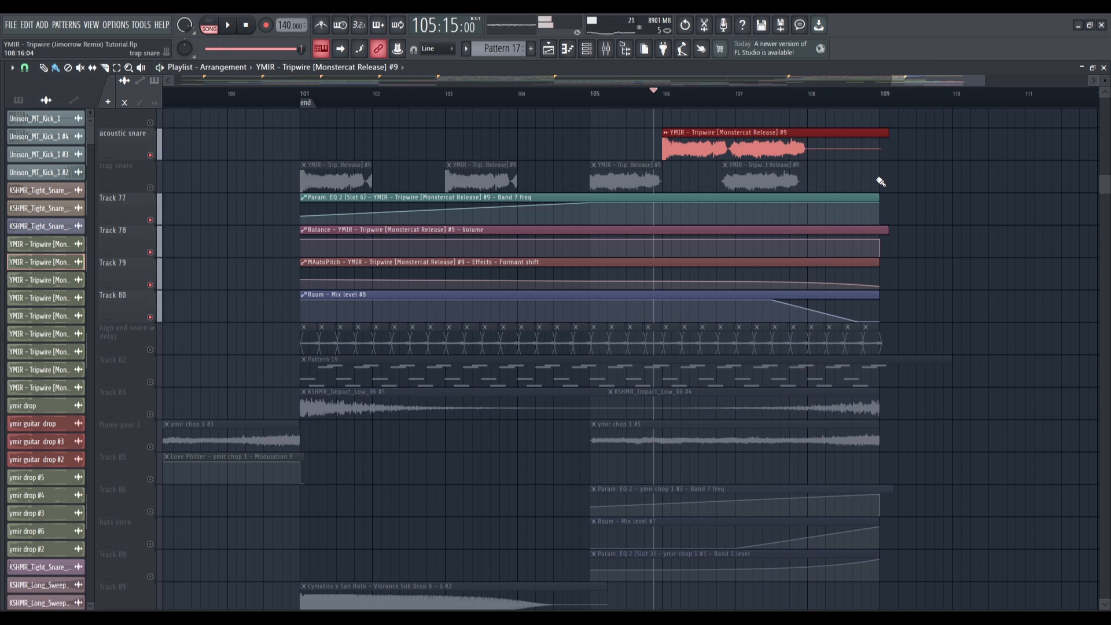
Step: Delete the extended Tripwire clip and undo the changes back to the time-stretched clips on the trap snare track
right_click(663, 153)
key(ctrl+z)
key(ctrl+z)
key(ctrl+z)
key(ctrl+z)
key(ctrl+z)
key(ctrl+z)
key(ctrl+z)
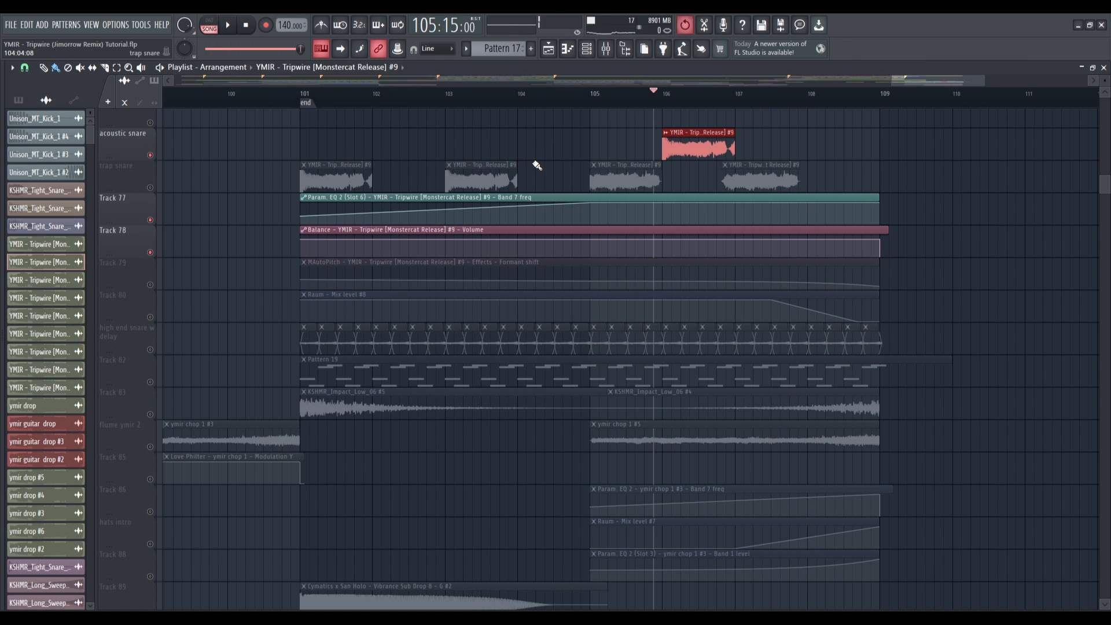
key(ctrl+z)
key(ctrl+z)
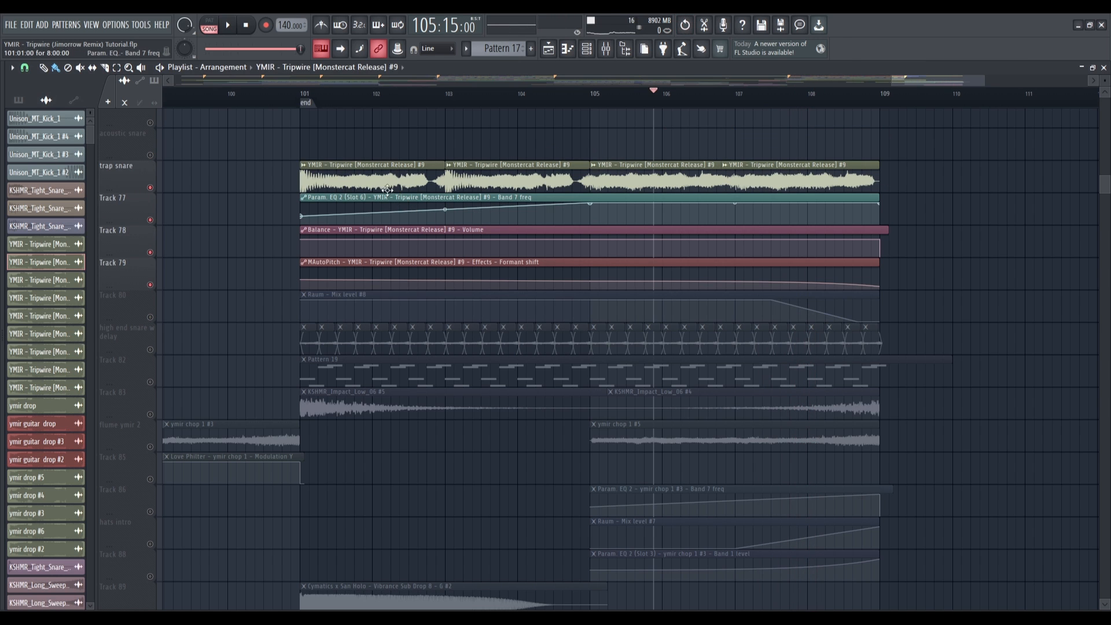
Step: Enable Track 80's Raum automation and audition the trap snare track's Tripwire clips from just before the end marker
click(151, 317)
click(294, 94)
key(space)
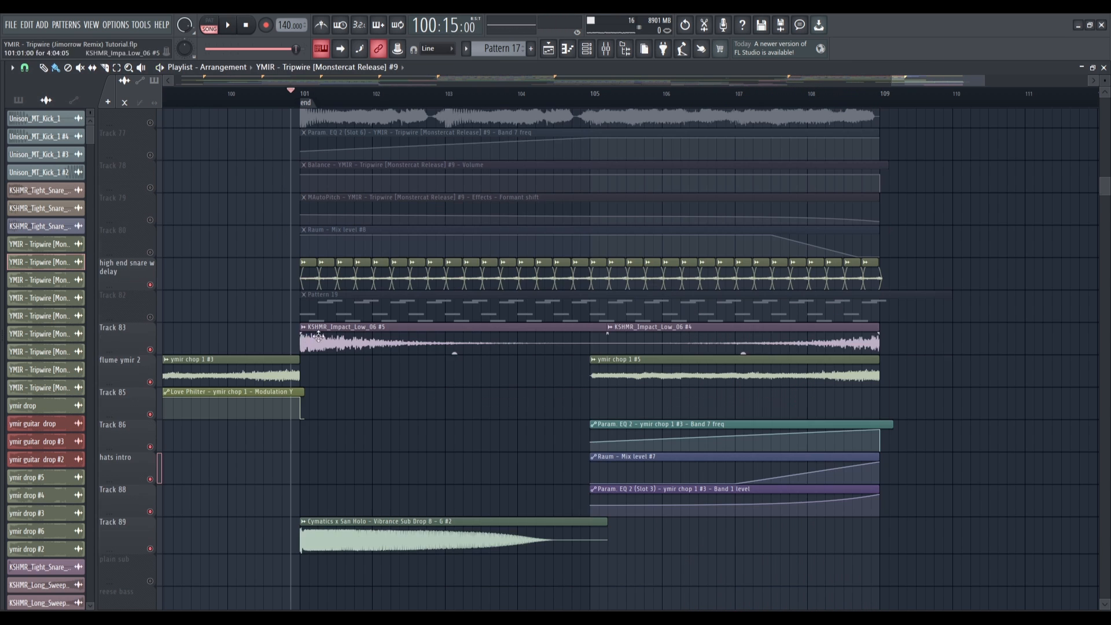
Step: Enable automation Tracks 77 to 80 and audition them with the outro snare, impact, ymir chop and sub drop layers from 100:15
click(150, 252)
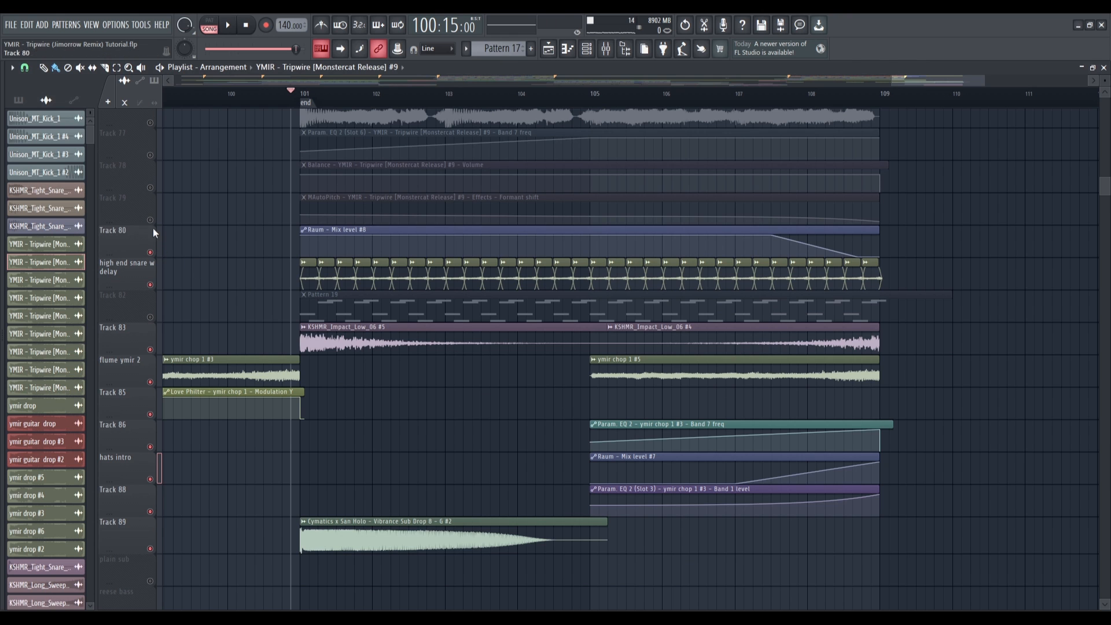
click(150, 219)
click(150, 187)
click(150, 155)
key(space)
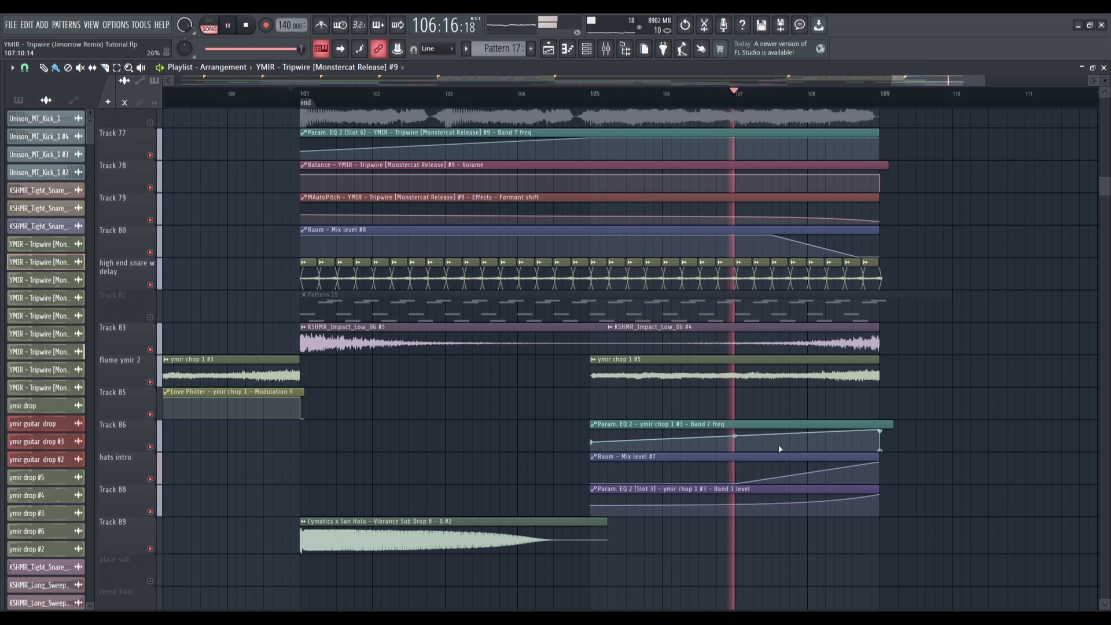
scroll(772, 449, up, 1)
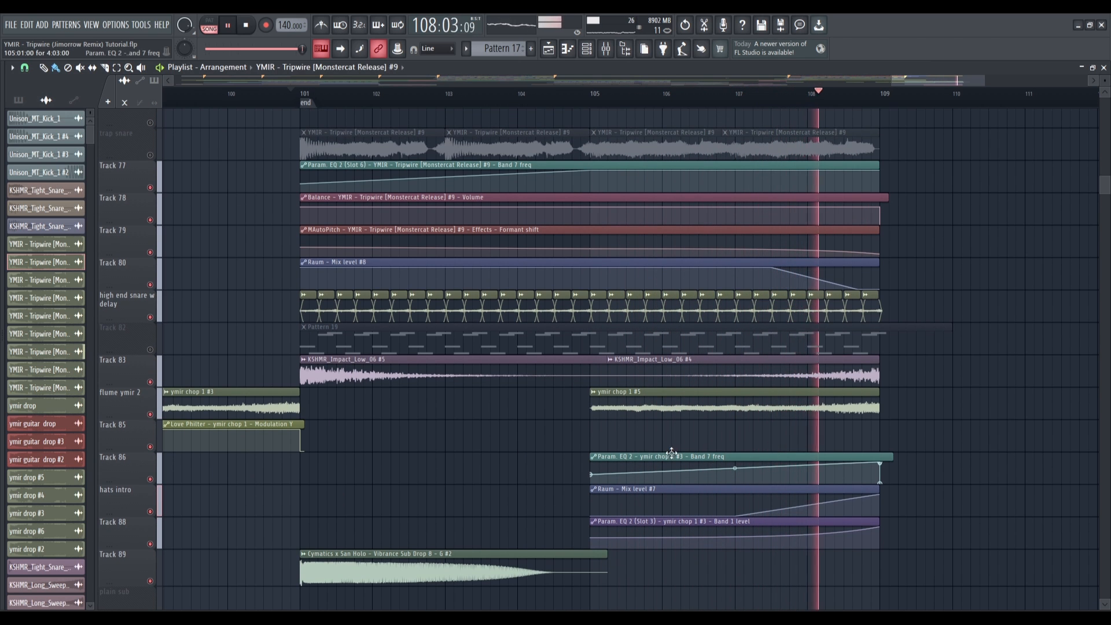
key(space)
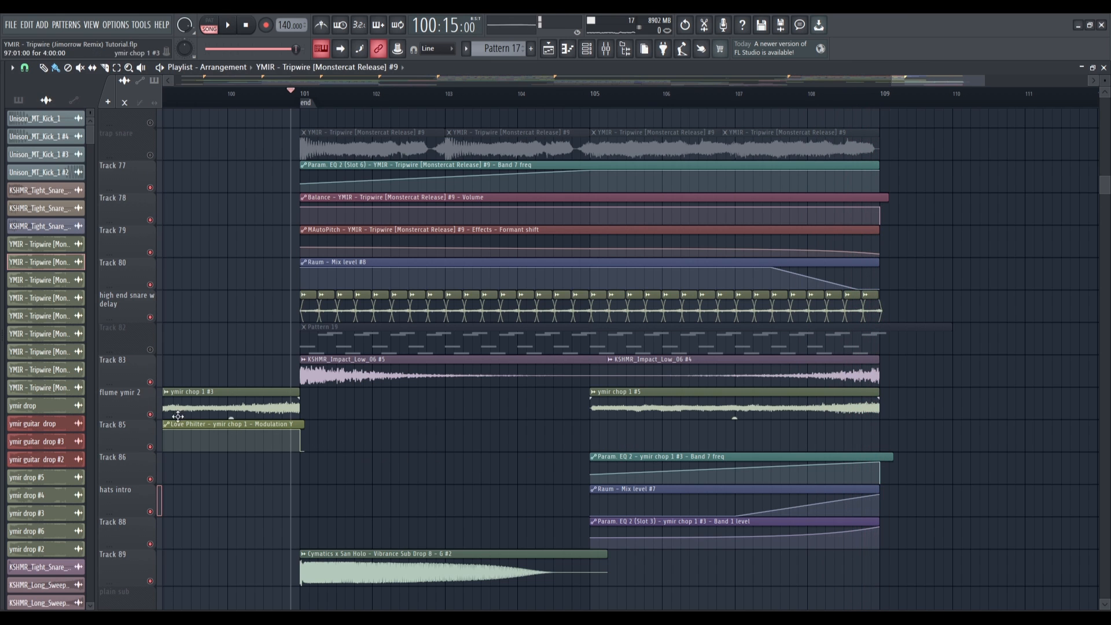
Step: Isolate the ymir chop clips on the flume ymir 2 track with Track 85, Track 86, hats intro and Track 88
right_click(151, 415)
click(156, 416)
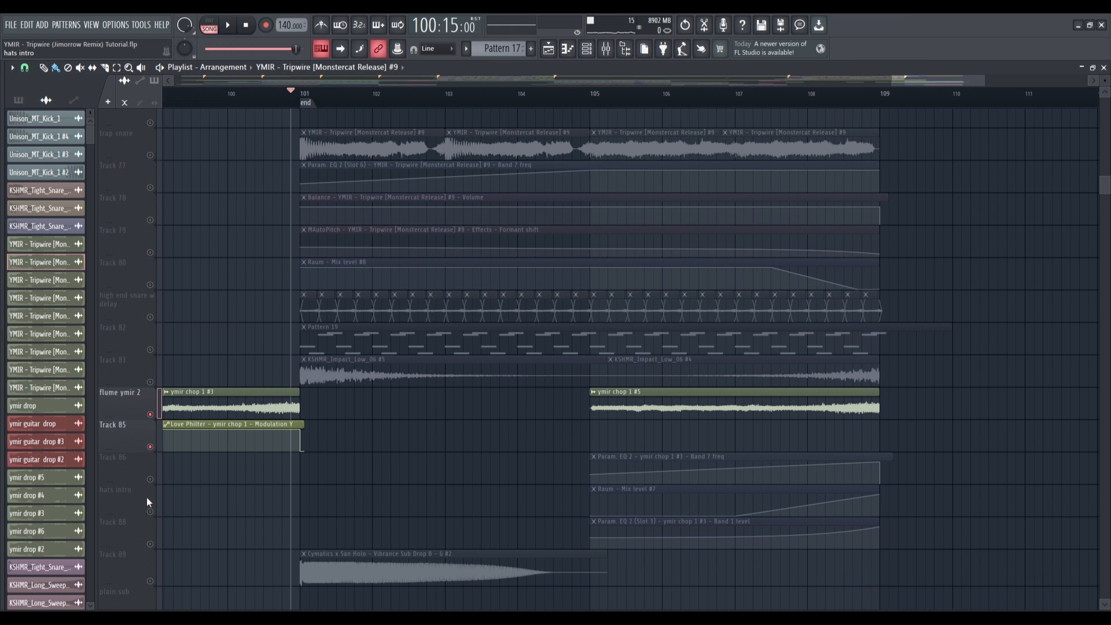
click(149, 479)
click(150, 511)
click(149, 543)
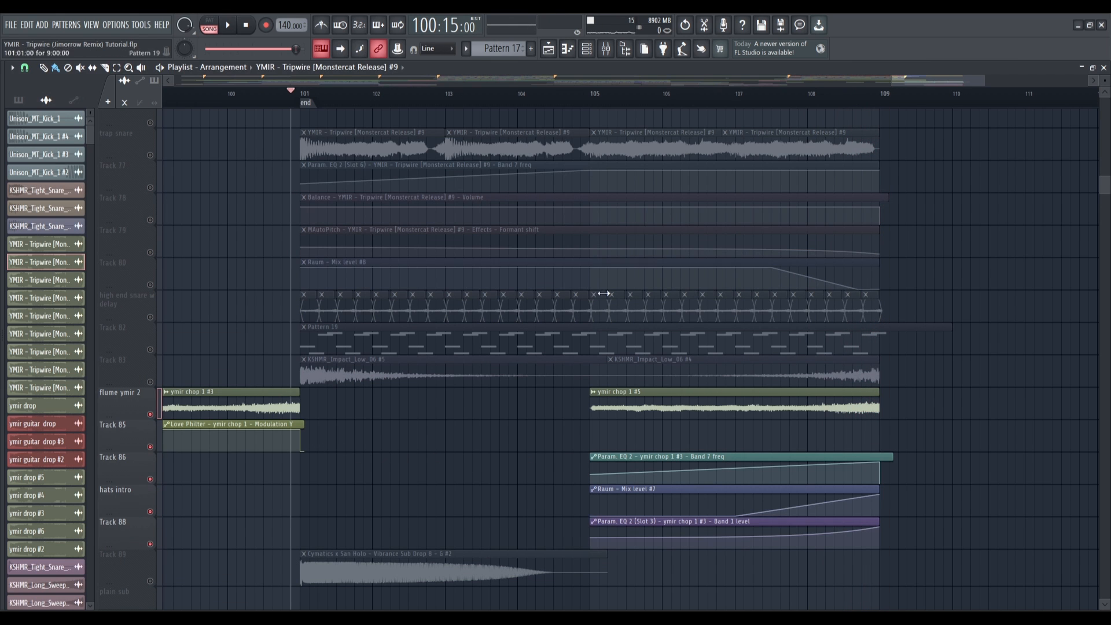
Step: Audition the outro's ymir chop 1 #5 clip with its automation from 105:01, then from 107:11
click(595, 94)
scroll(592, 335, down, 1)
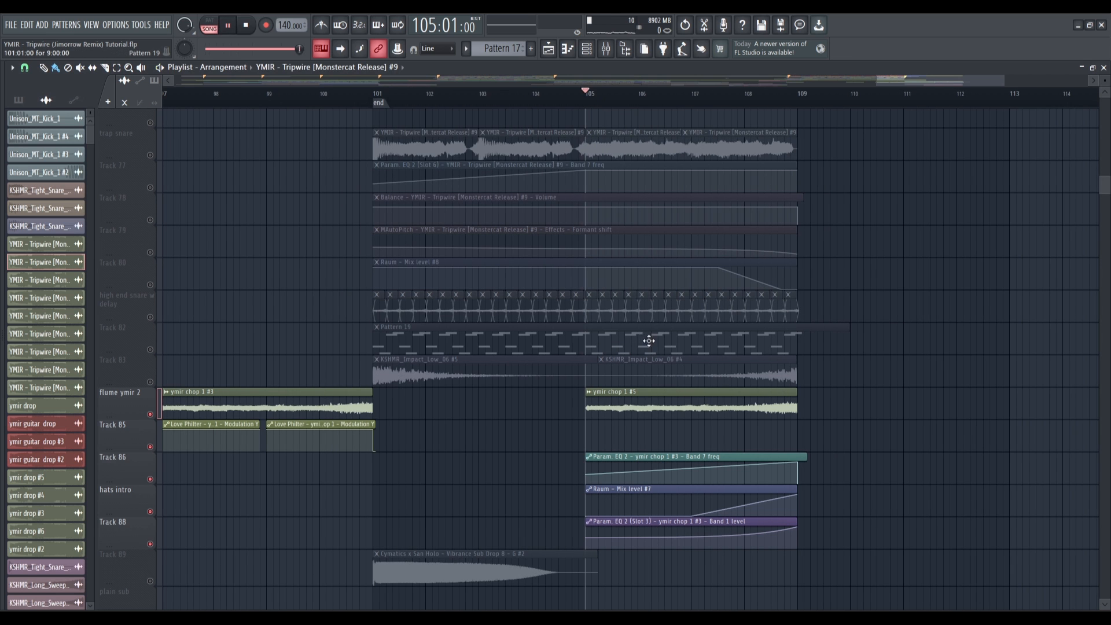
click(726, 94)
scroll(731, 319, down, 1)
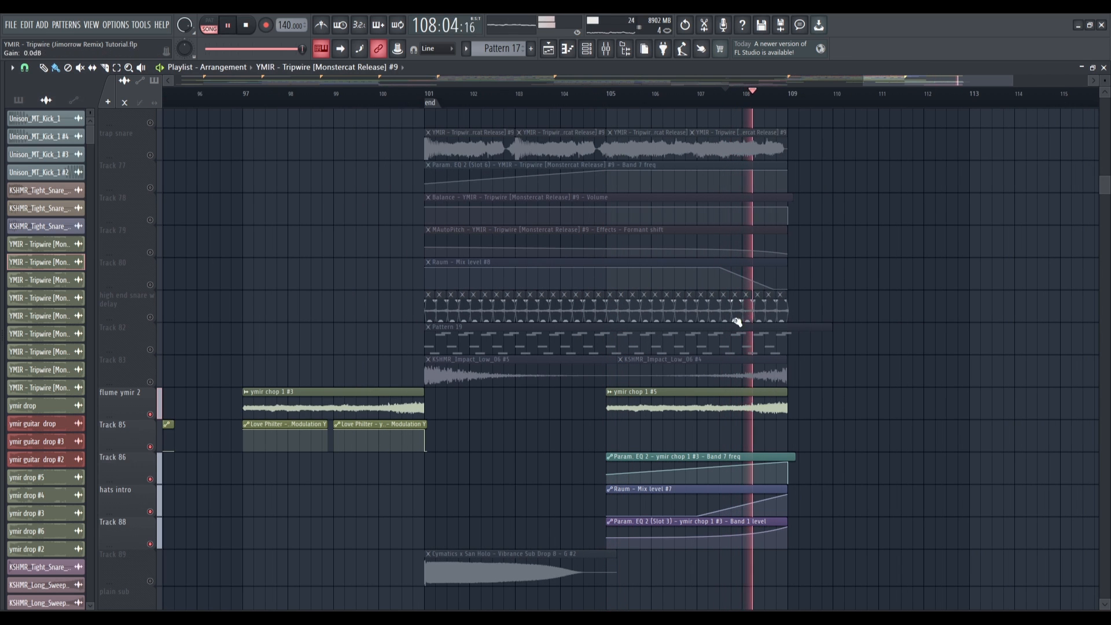
key(space)
Step: Audition drop 2's ymir chop clips on the flume ymir 2 track from 93:01, then from 97:05
scroll(657, 379, down, 2)
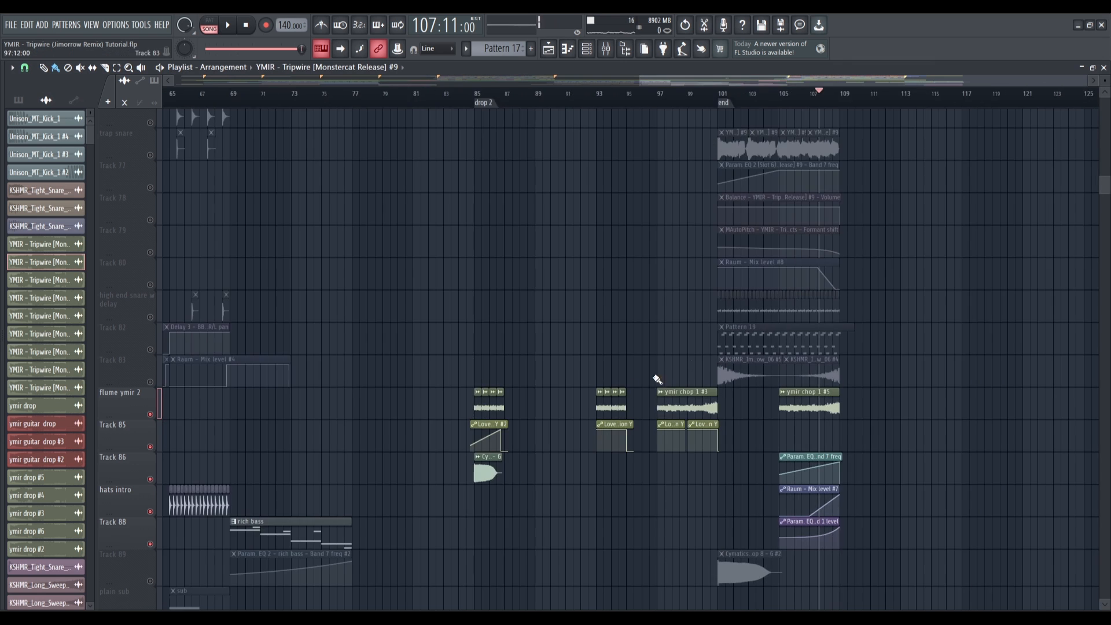
scroll(651, 351, up, 2)
click(612, 96)
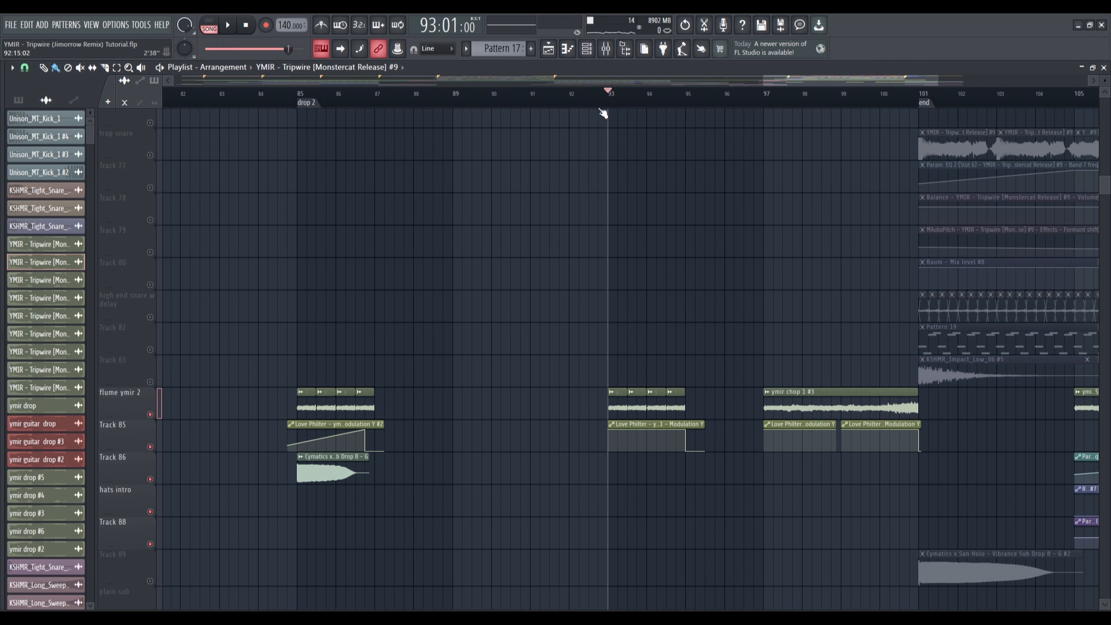
key(space)
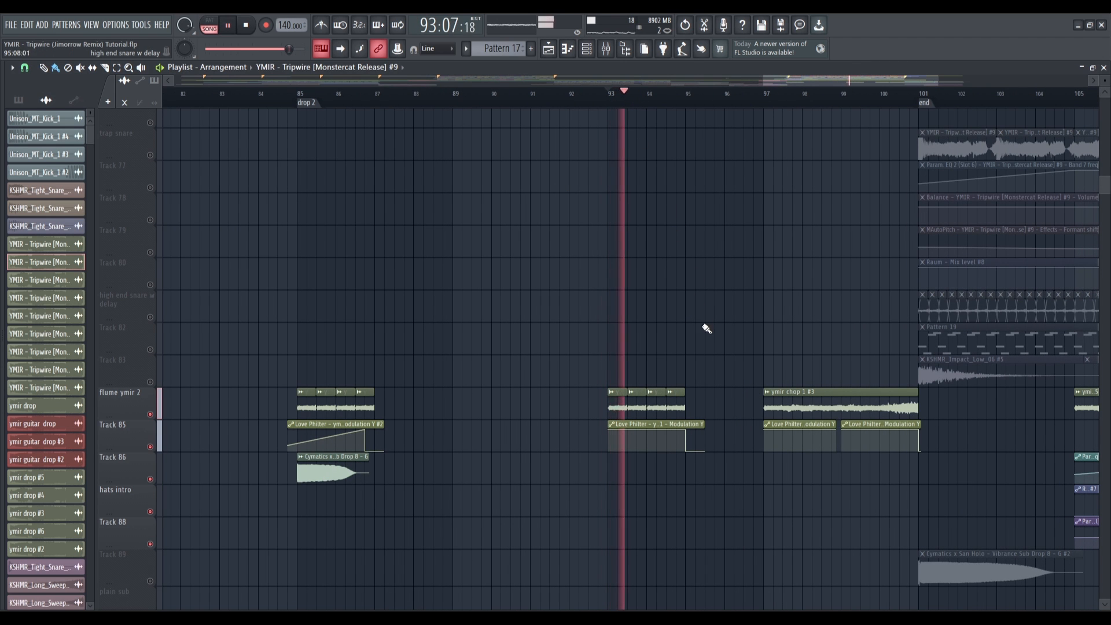
click(771, 95)
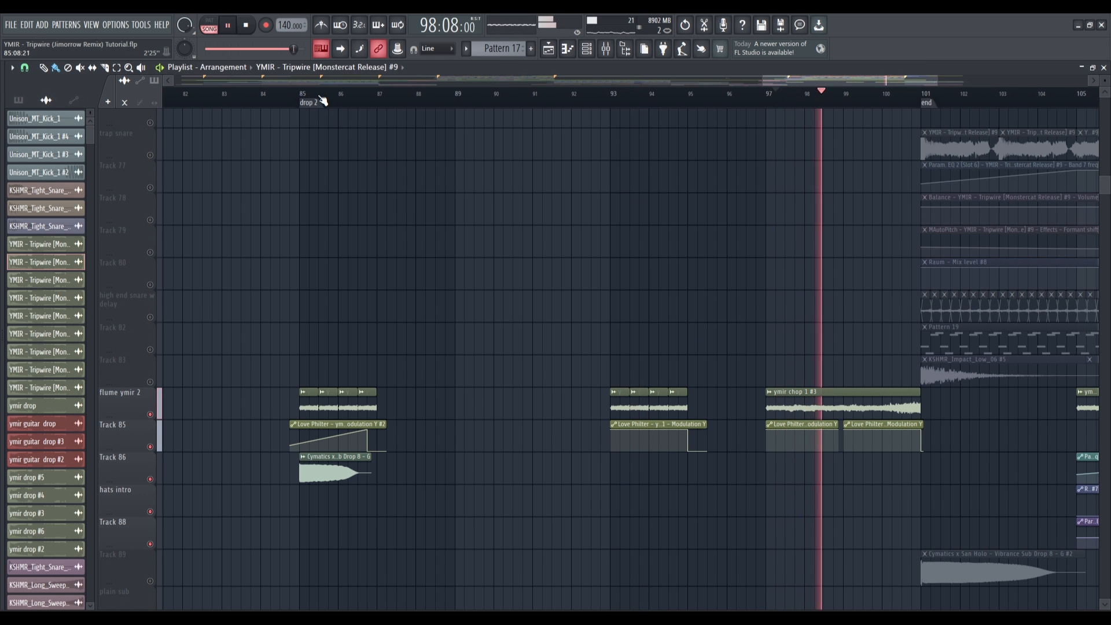
key(space)
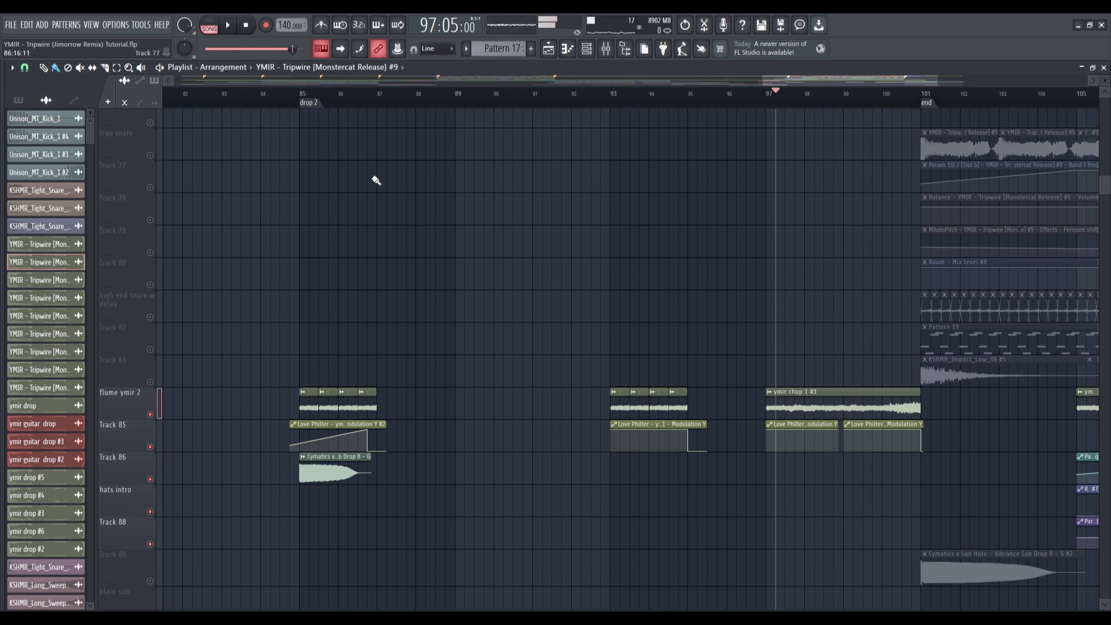
Step: Isolate Track 82's Pattern 19 and audition it from the end marker at 101:01
scroll(583, 324, down, 3)
scroll(779, 442, up, 3)
scroll(1011, 467, up, 2)
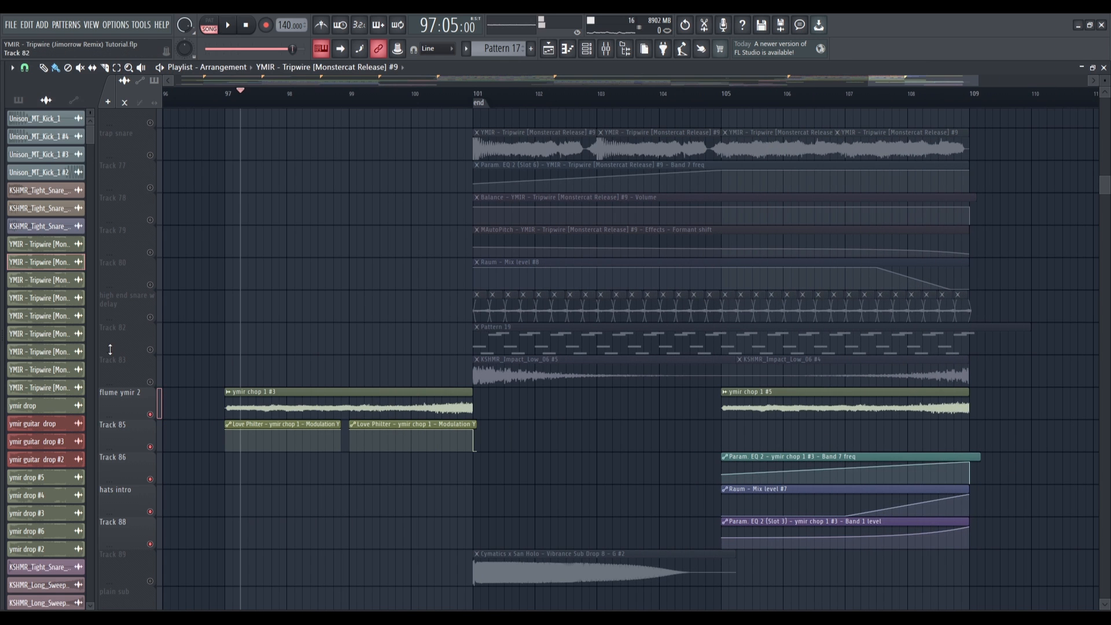
right_click(150, 350)
click(477, 93)
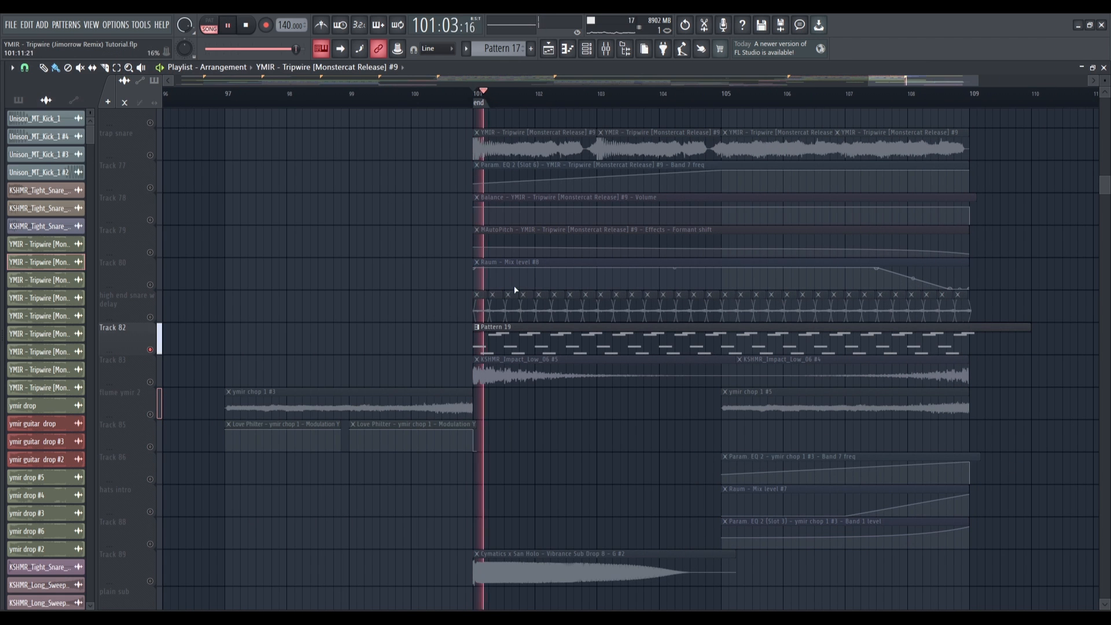
Step: Enable automation Tracks 77 to 80 alongside Pattern 19 and audition them from 101:01
click(150, 285)
click(150, 252)
click(151, 219)
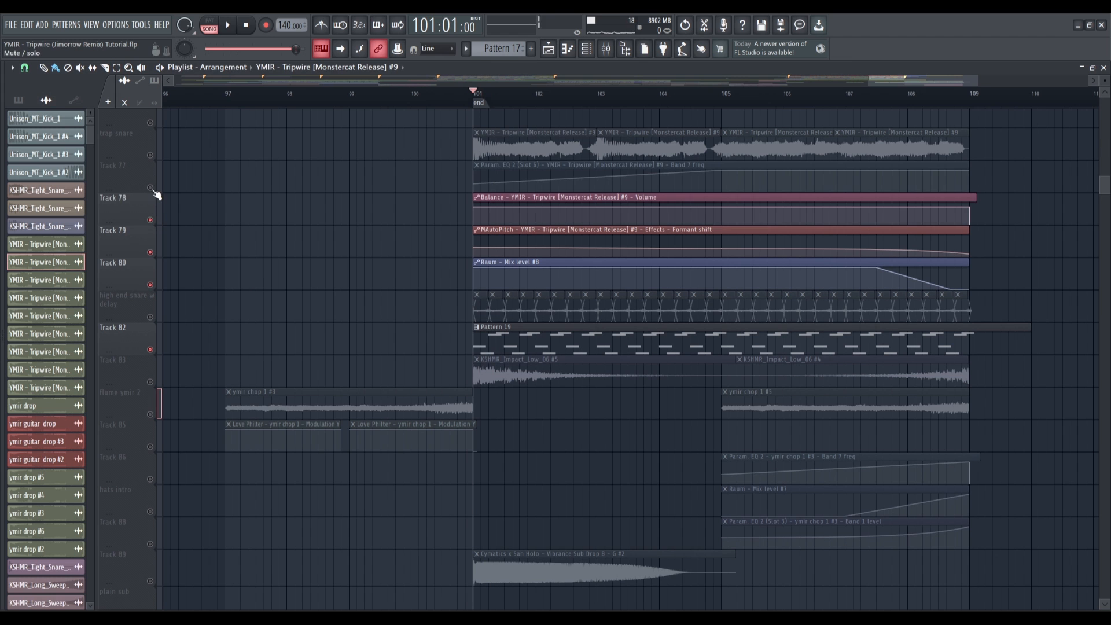
click(150, 187)
key(space)
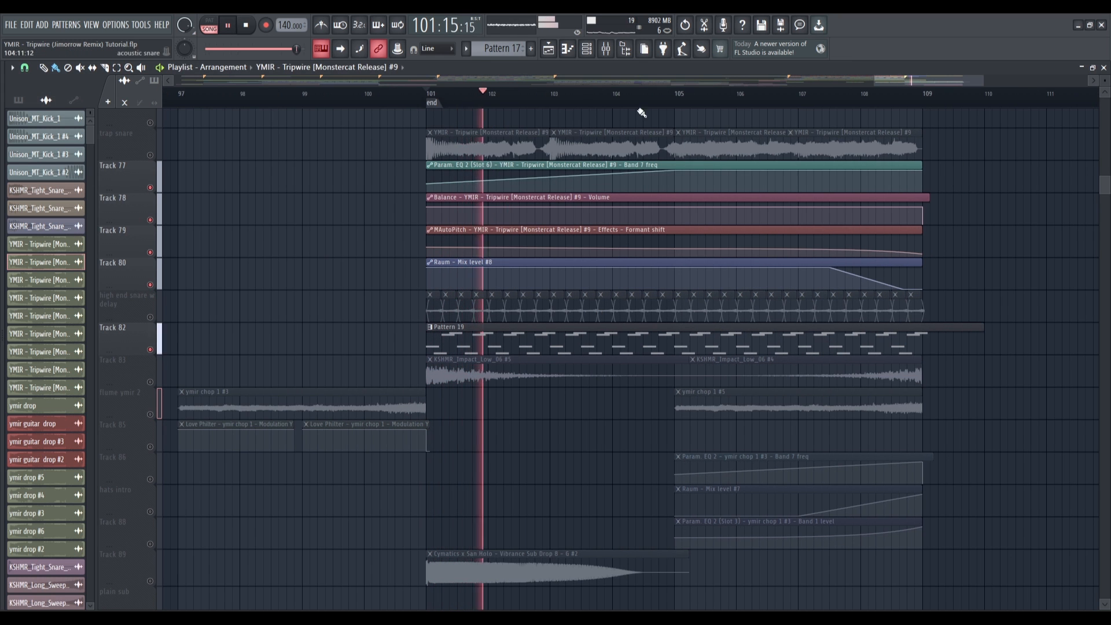
key(space)
Step: Select Pattern 19 and inspect its Kontakt channel's NOIRE Felt piano instrument
click(674, 337)
click(587, 50)
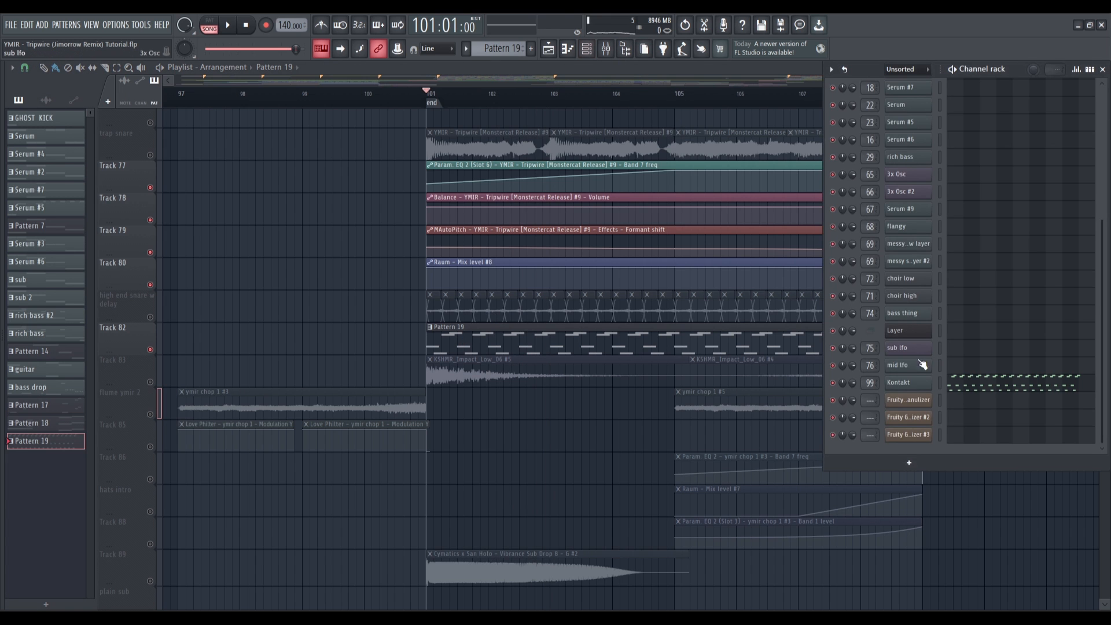
click(907, 383)
drag(543, 116, 478, 94)
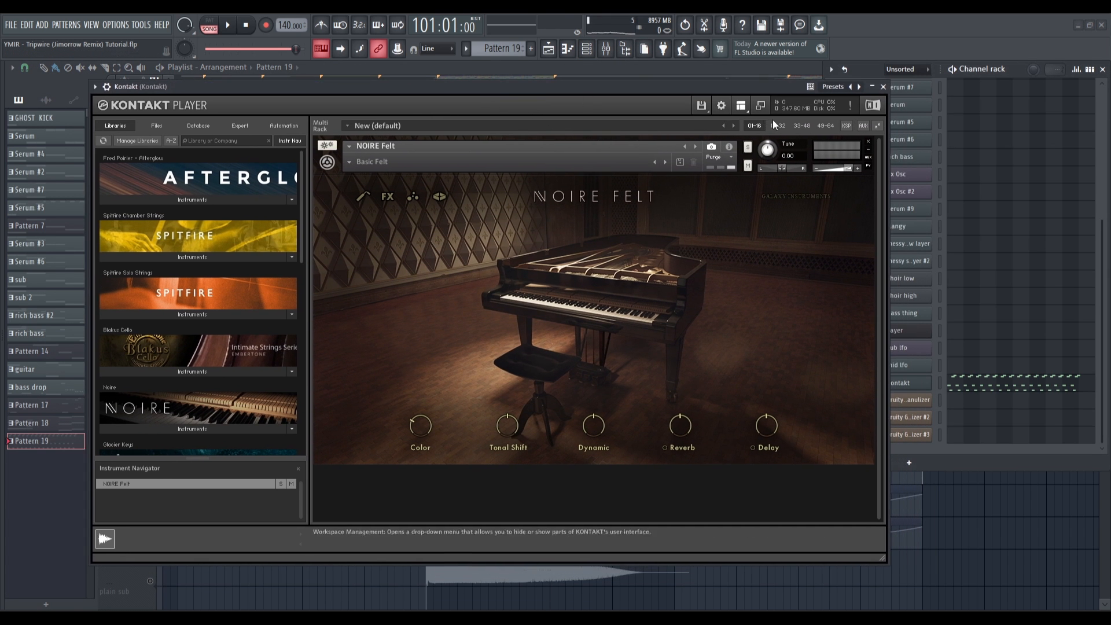
click(882, 87)
Step: Inspect the Raum and Fruity Stereo Enhancer effects on the Kontakt mixer track, insert 99
click(606, 49)
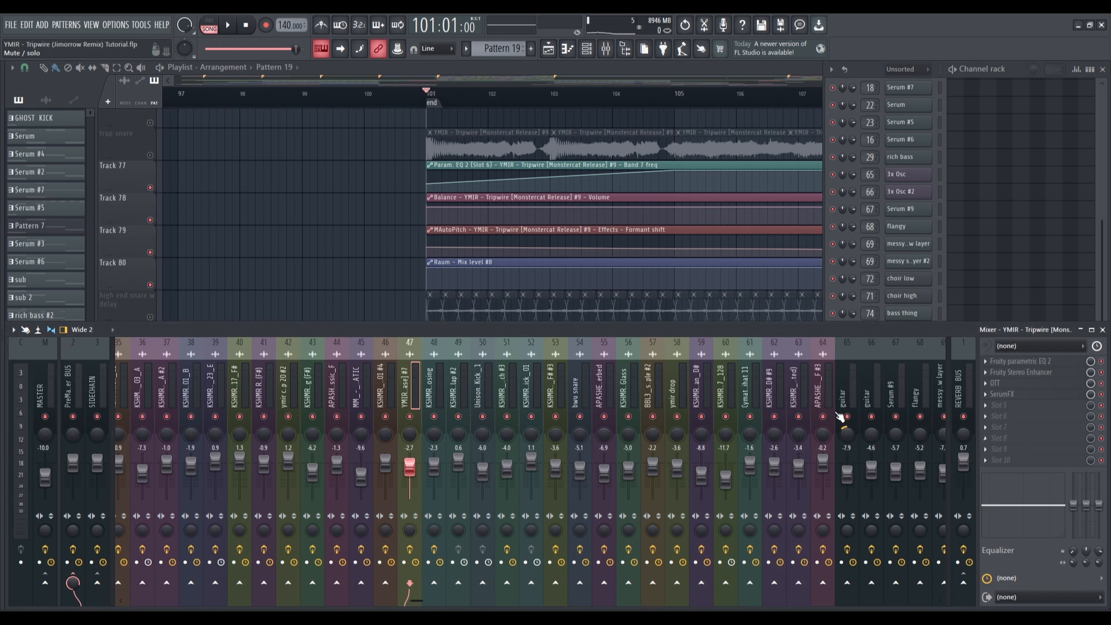
drag(410, 602, 833, 601)
click(554, 394)
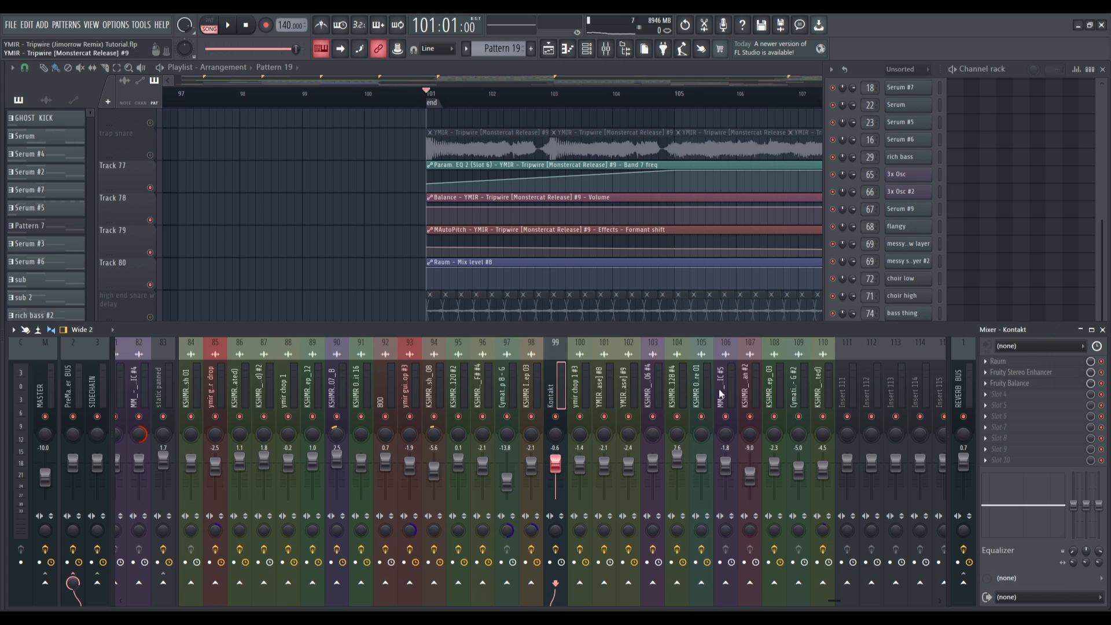
click(1000, 363)
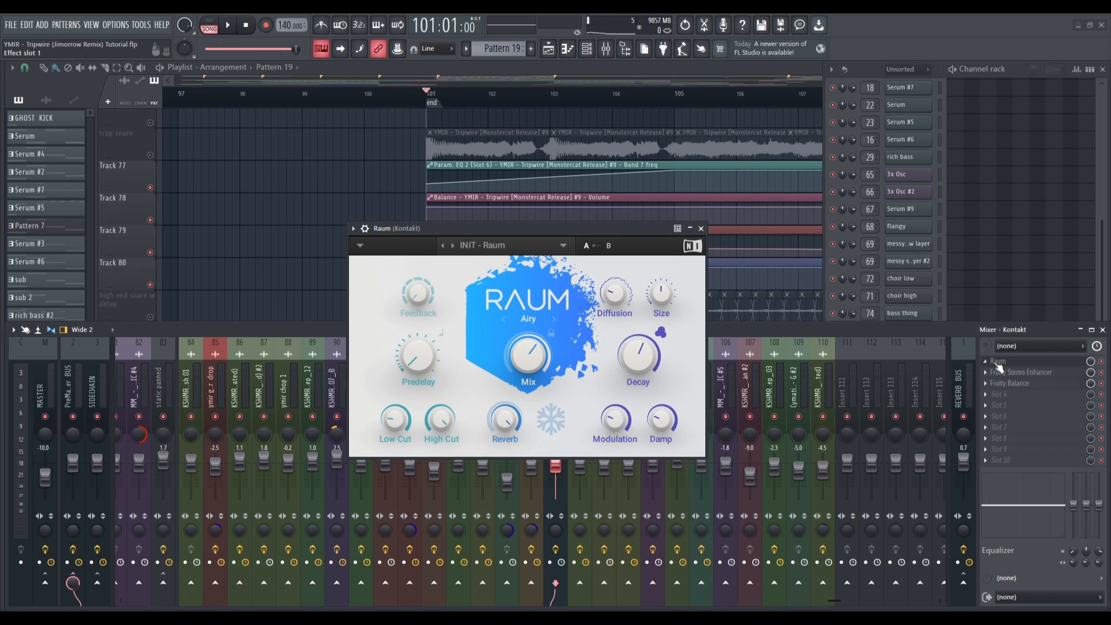
click(999, 365)
click(1018, 373)
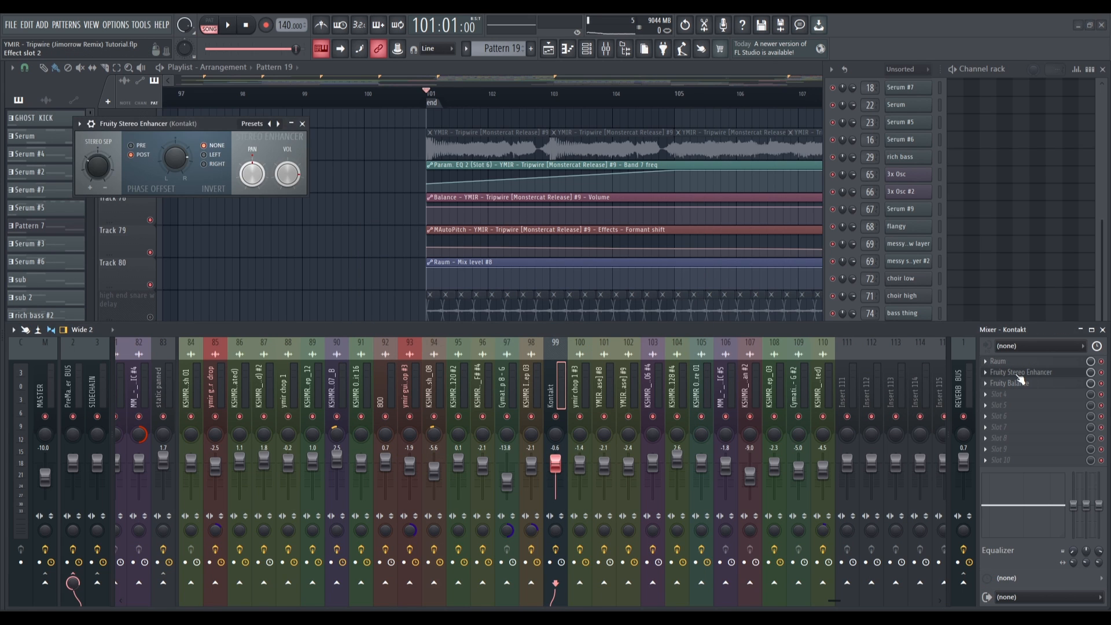
click(1020, 374)
click(606, 49)
Step: Take Track 82 out of solo to re-enable all tracks and play the full outro from 101:01
scroll(538, 272, down, 4)
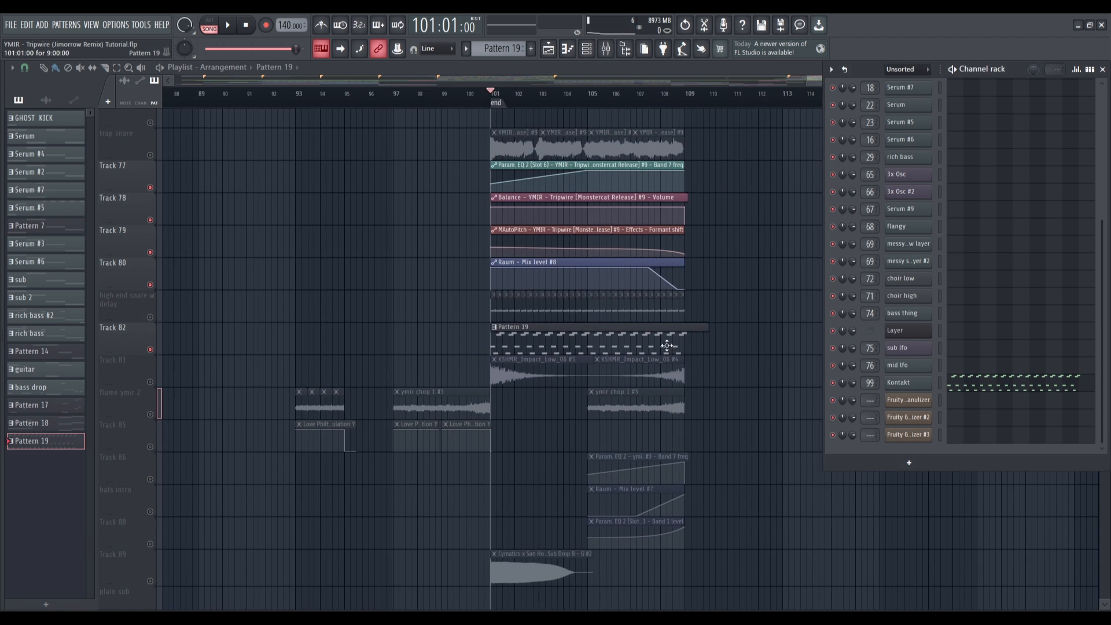
scroll(666, 346, up, 2)
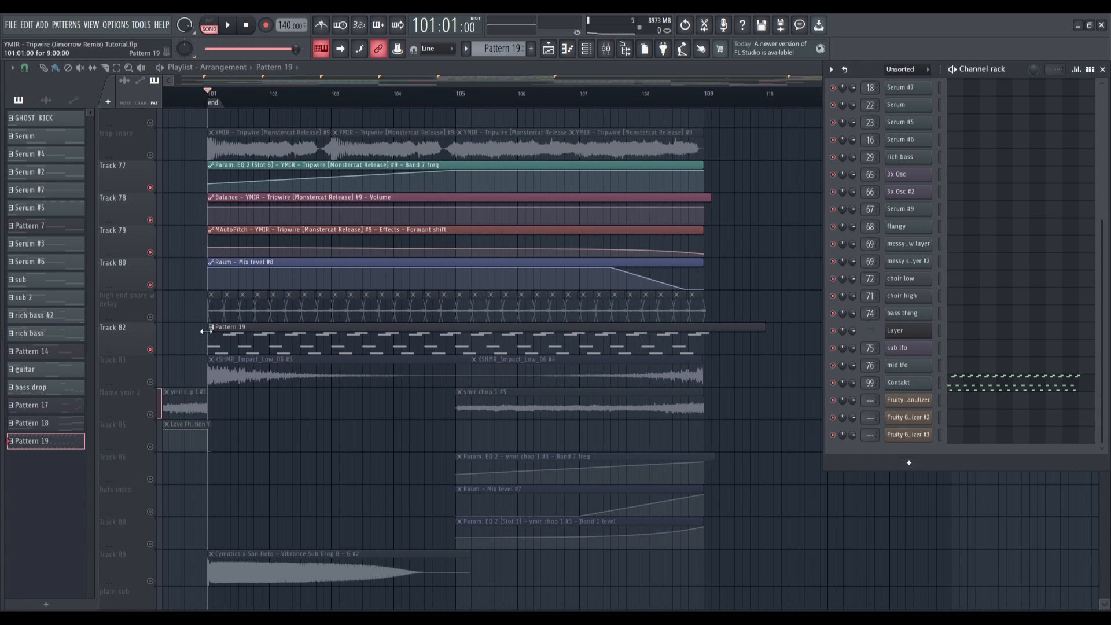
right_click(151, 351)
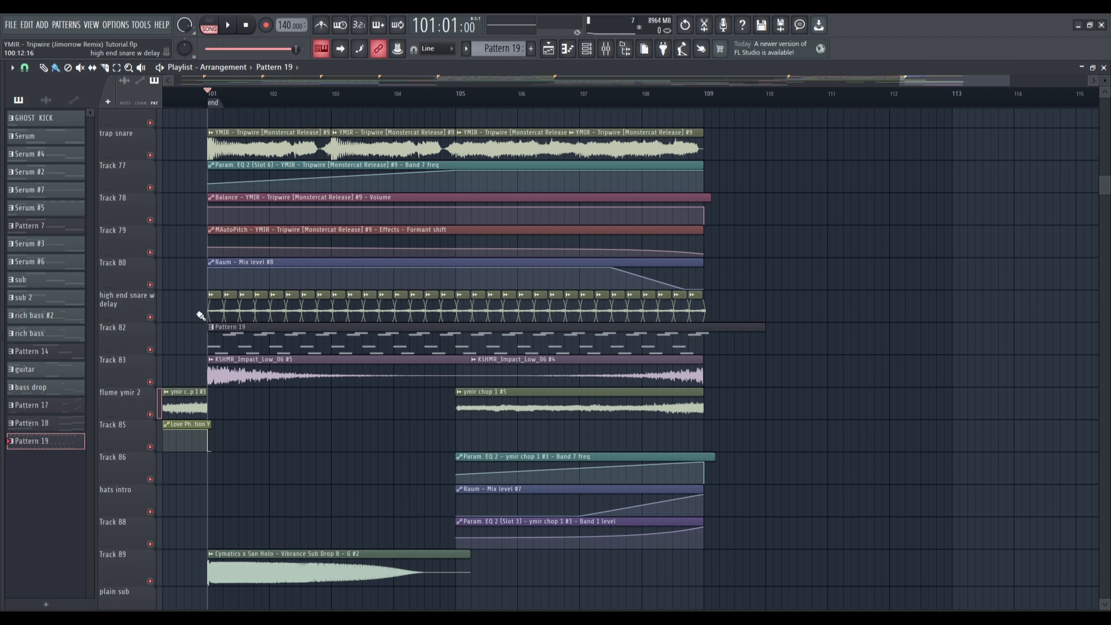
key(space)
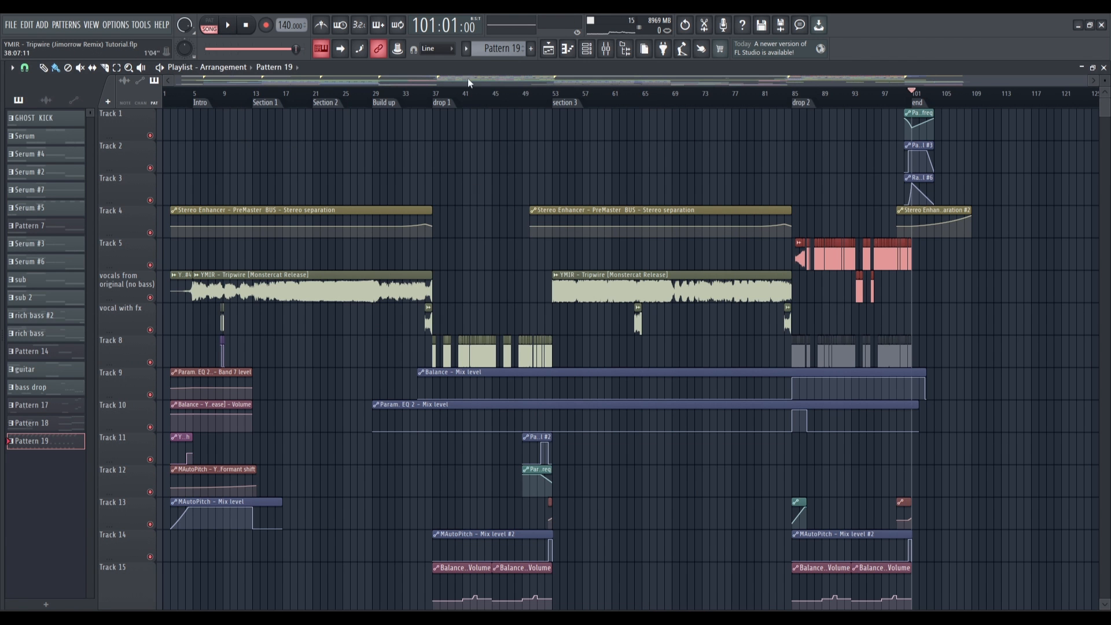
Step: Inspect the low, mid, high and master band curves of Maximus on the mixer's MASTER track
click(605, 49)
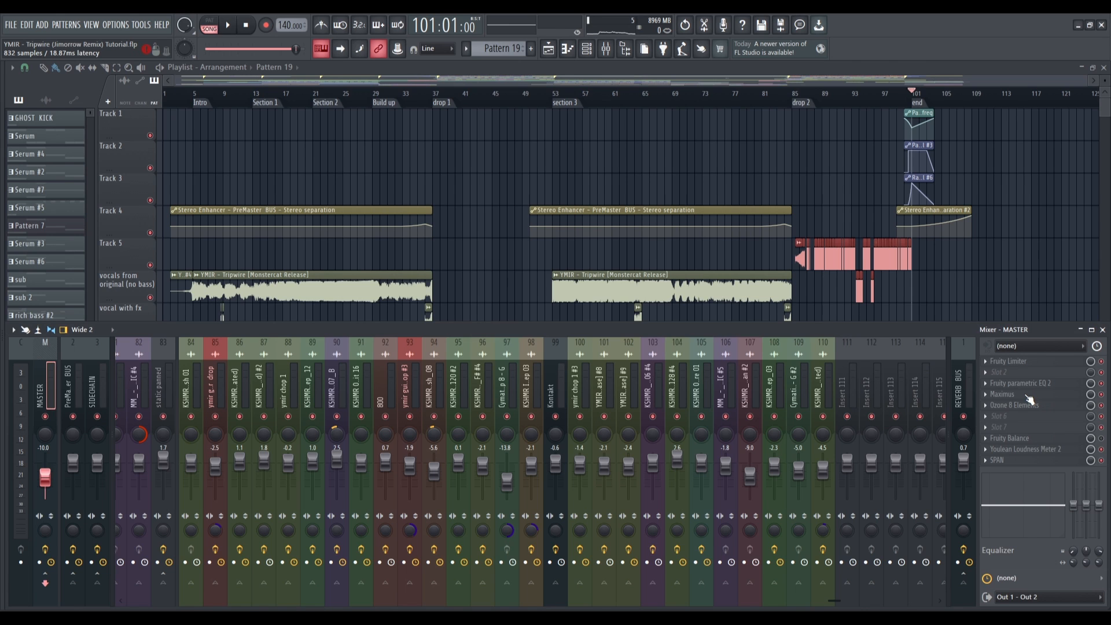
click(1025, 395)
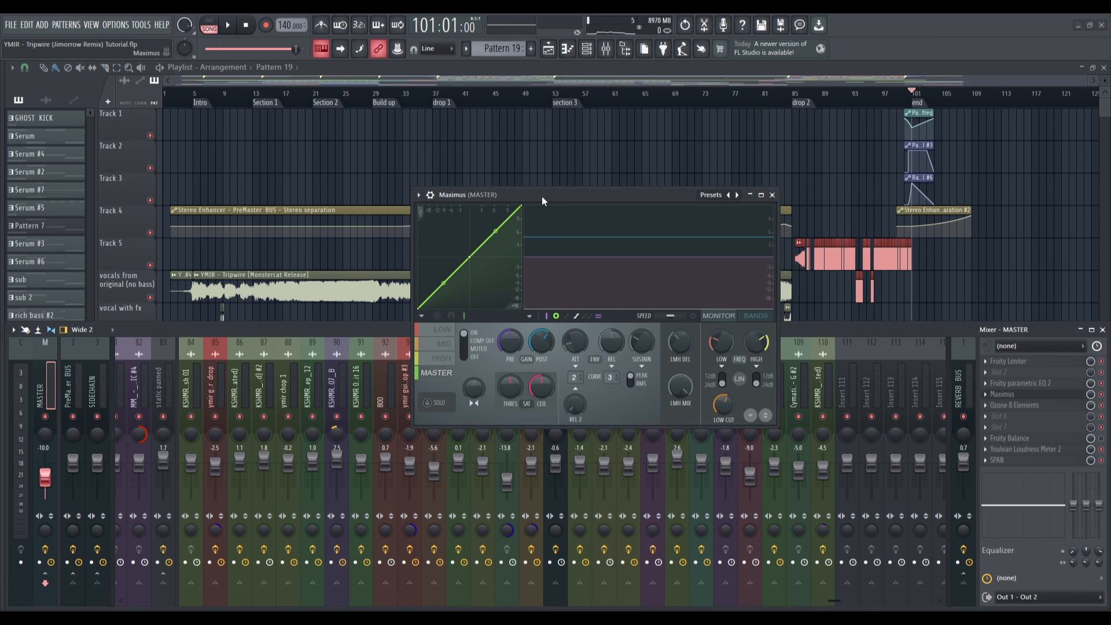
drag(543, 196, 444, 177)
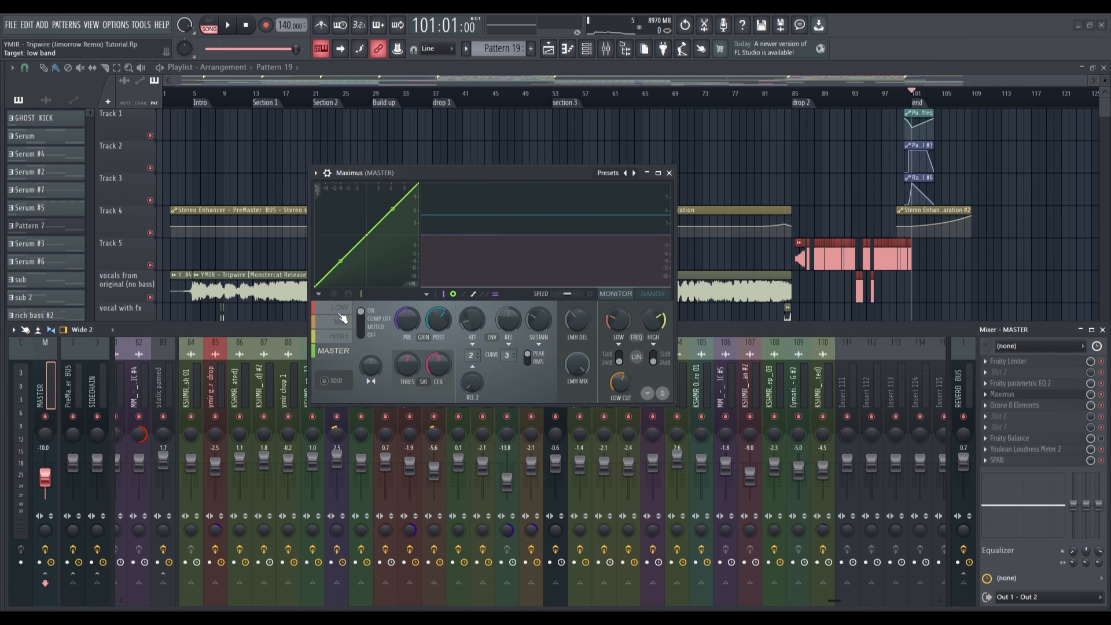
mouse_move(425, 177)
mouse_down()
mouse_move(482, 190)
mouse_move(440, 191)
mouse_up()
click(355, 324)
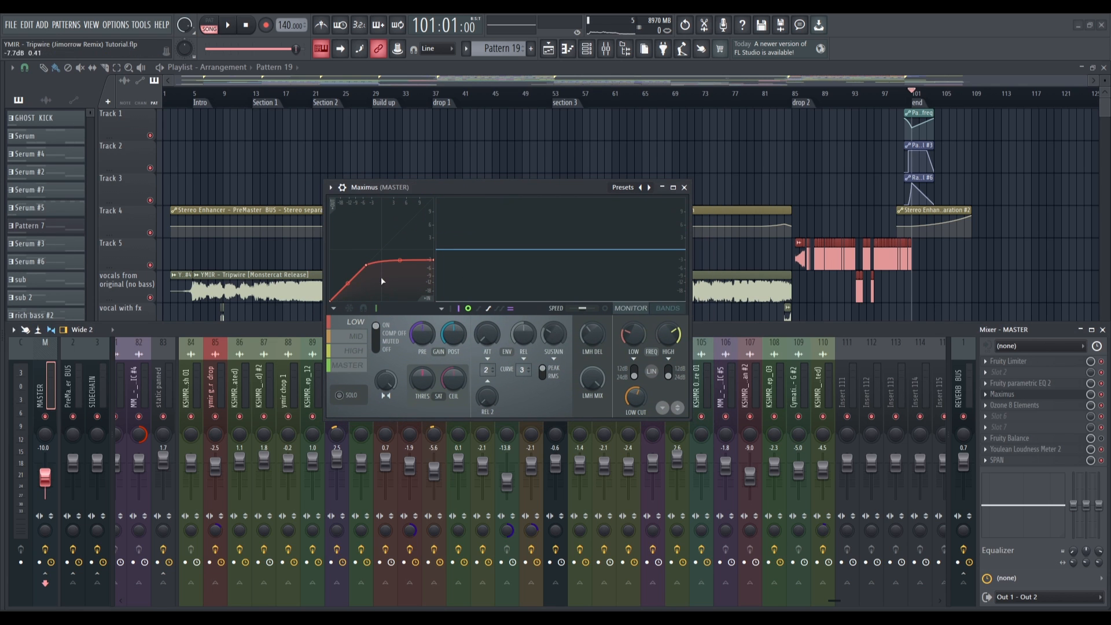
click(364, 337)
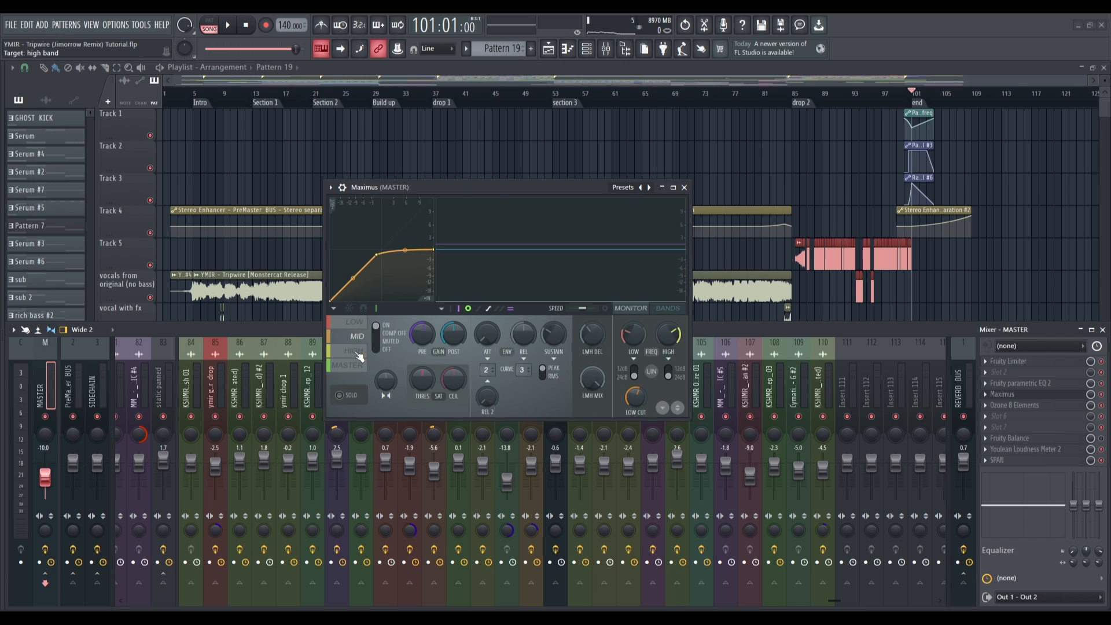
click(360, 354)
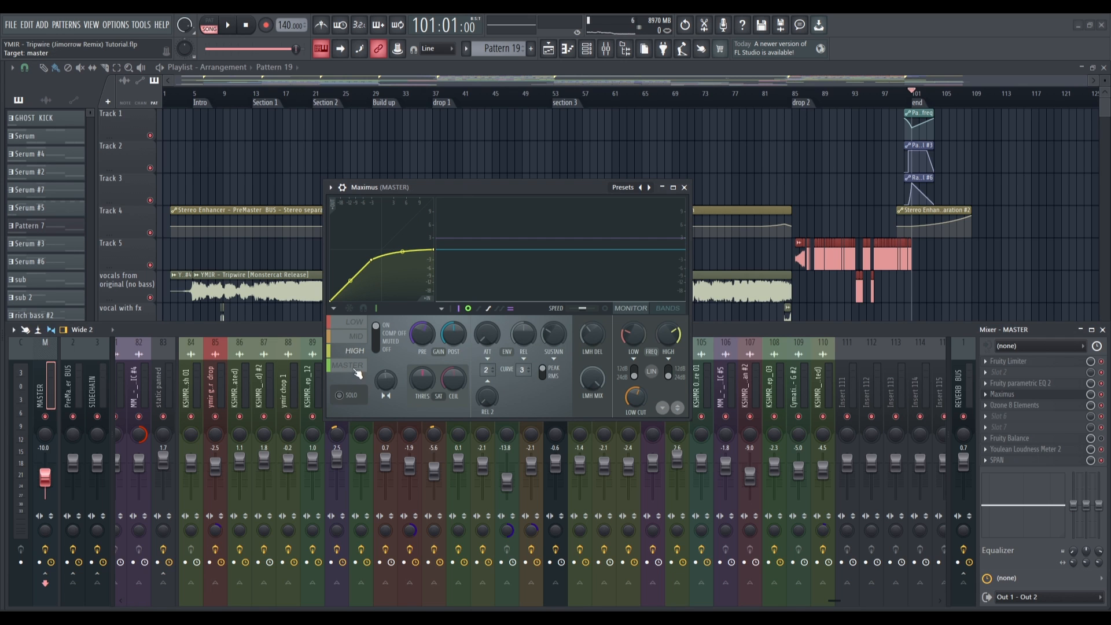
click(358, 370)
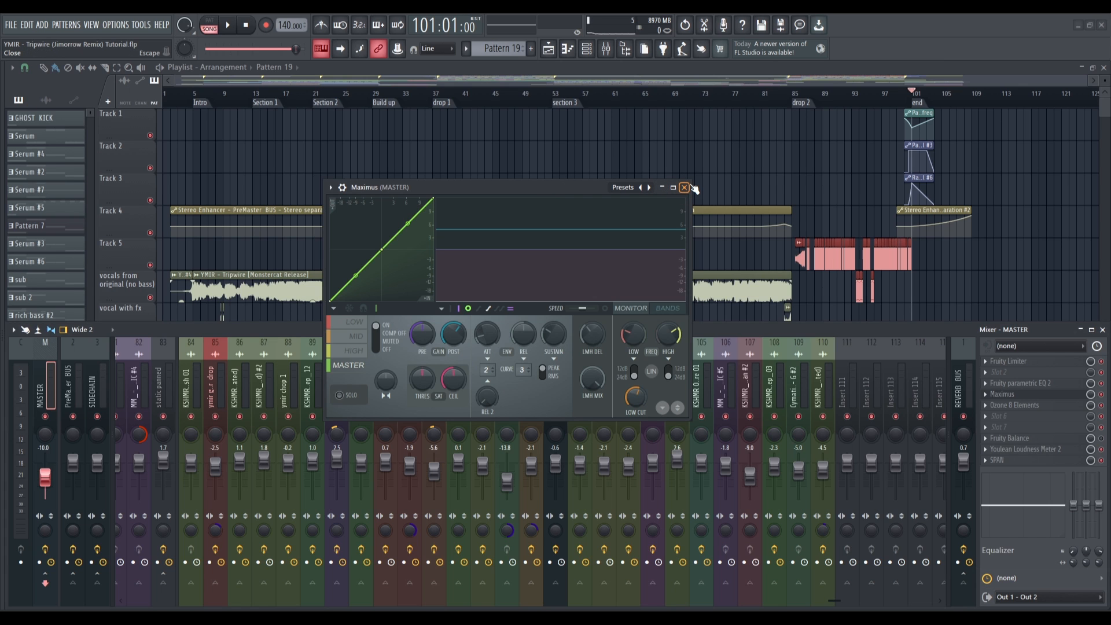
click(684, 188)
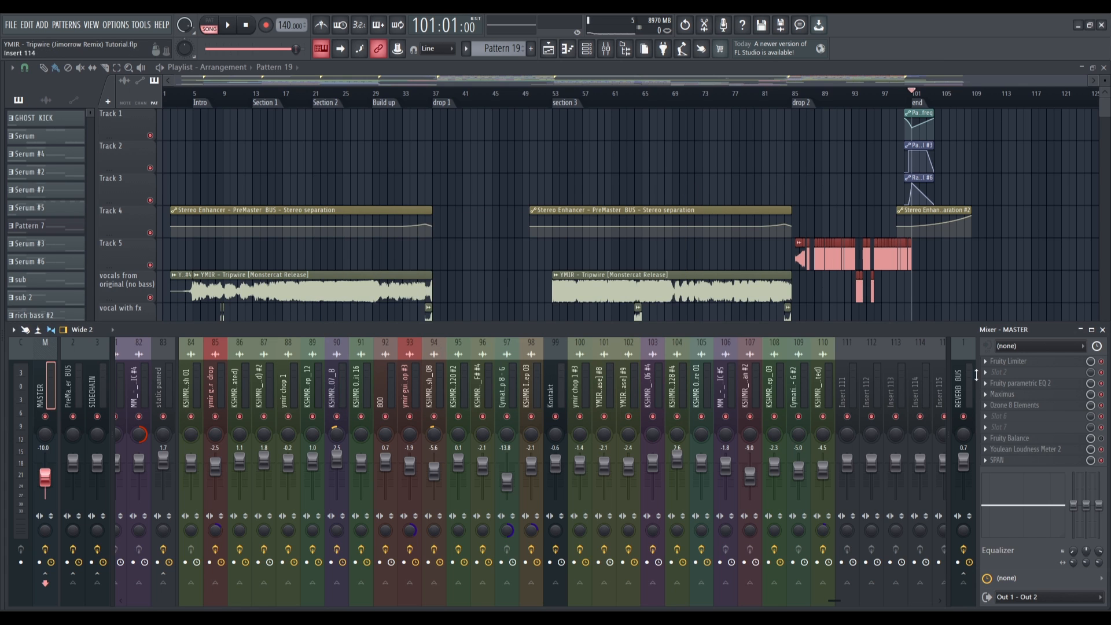
Step: Inspect the Maximizer settings of Ozone 8 Elements on the MASTER track
click(1019, 406)
drag(388, 164, 340, 158)
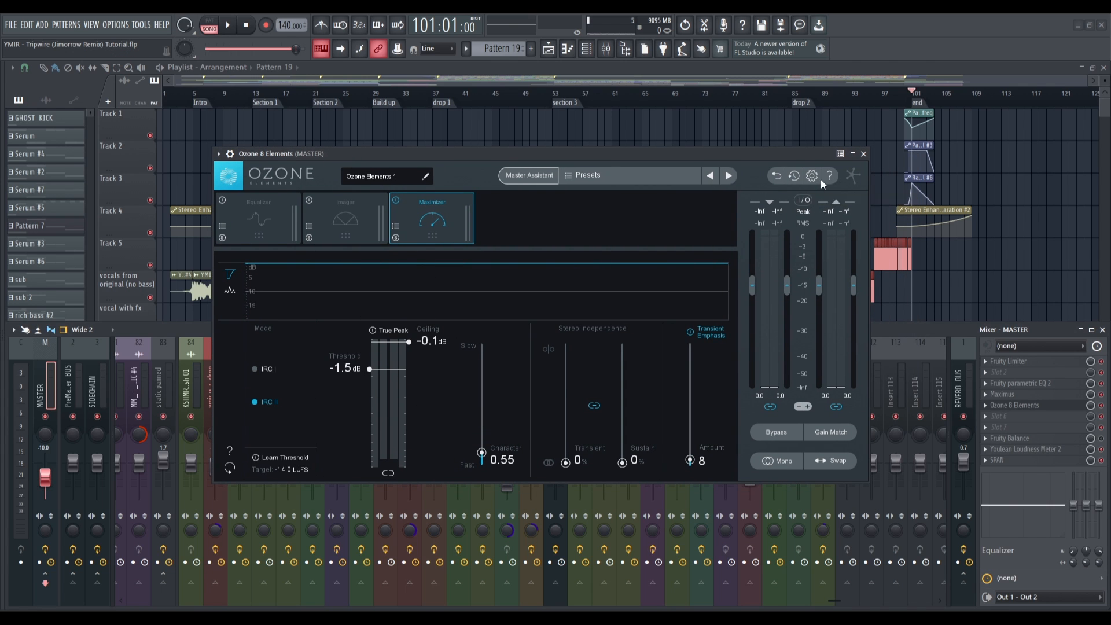
drag(865, 157, 849, 156)
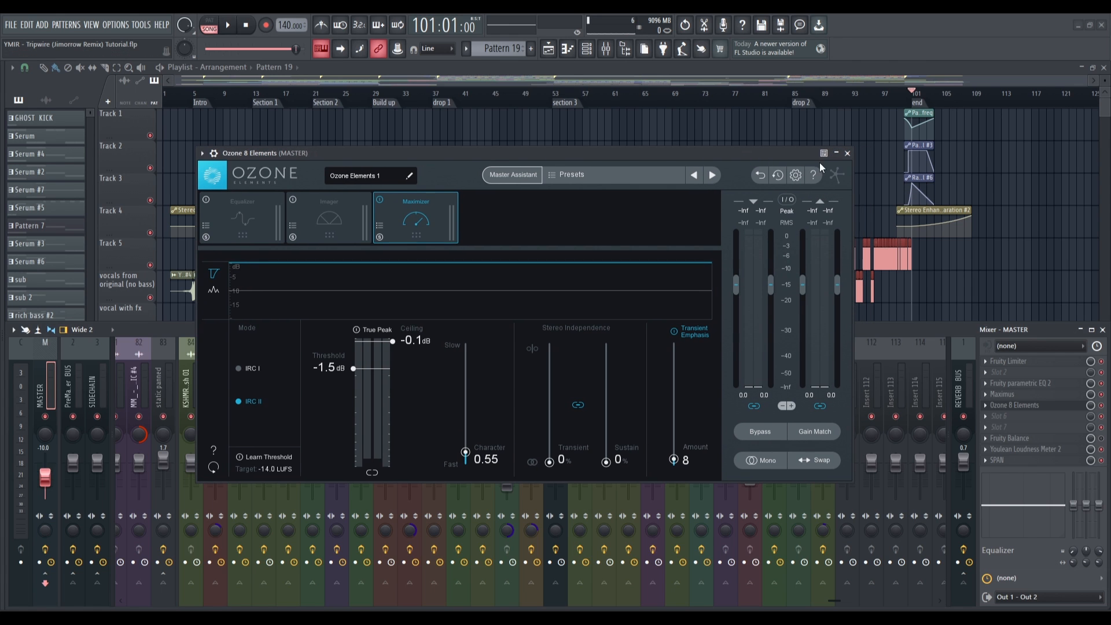
click(847, 154)
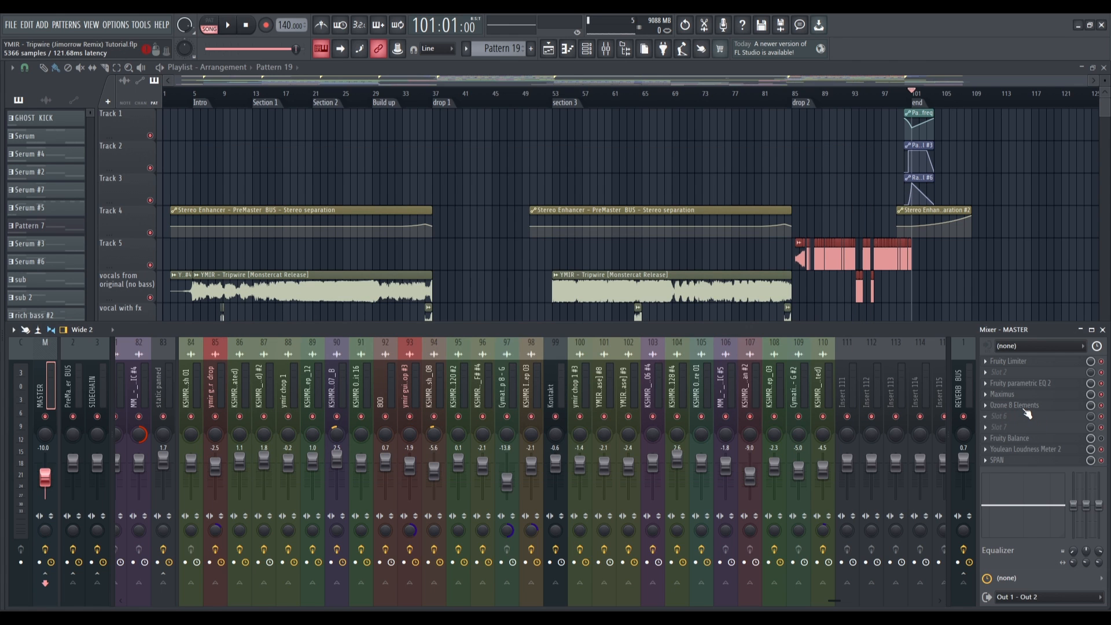